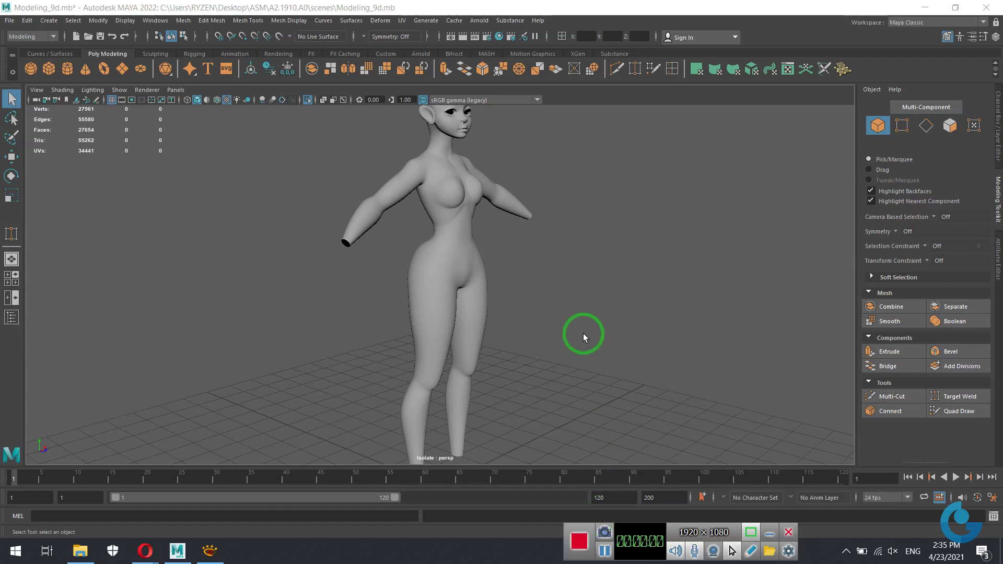
Turn off Isolate Select so the reference planes and dress character reappear.
{"action": "mouse_move", "coordinate": [585, 272]}
{"action": "left_mouse_down", "text": "alt"}
{"action": "mouse_move", "coordinate": [439, 285]}
{"action": "mouse_move", "coordinate": [332, 273]}
{"action": "mouse_move", "coordinate": [471, 239]}
{"action": "mouse_move", "coordinate": [504, 305]}
{"action": "mouse_move", "coordinate": [448, 308]}
{"action": "left_mouse_up", "text": "alt"}
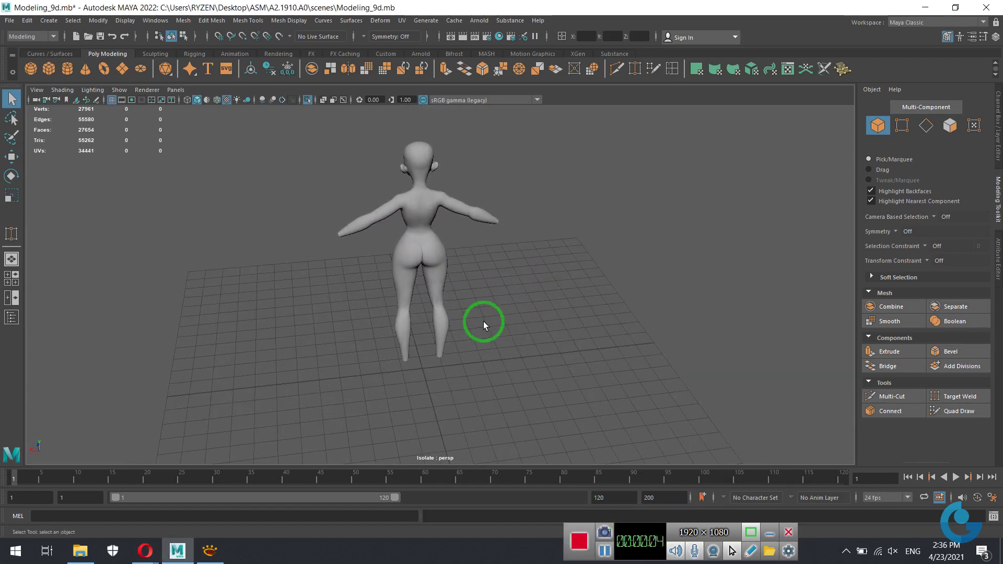
{"action": "mouse_move", "coordinate": [481, 321]}
{"action": "right_mouse_down", "text": "alt"}
{"action": "mouse_move", "coordinate": [741, 321]}
{"action": "mouse_move", "coordinate": [553, 327]}
{"action": "mouse_move", "coordinate": [348, 91]}
{"action": "right_mouse_up", "text": "alt"}
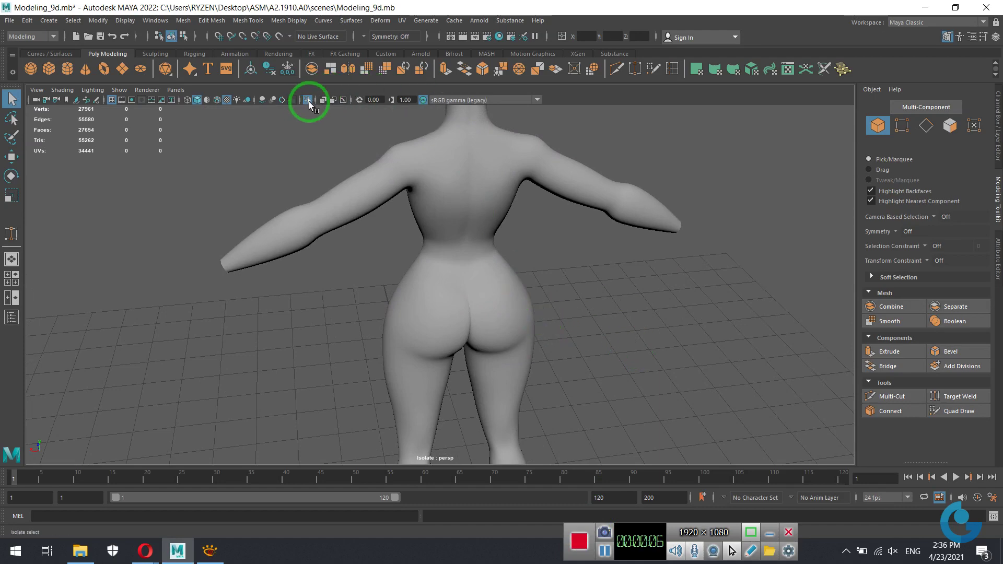
{"action": "left_click", "coordinate": [345, 99]}
{"action": "right_click_drag", "start_coordinate": [336, 190], "coordinate": [426, 225], "text": "alt"}
Orbit and zoom around the white dress character's torso and legs.
{"action": "left_click", "coordinate": [471, 213]}
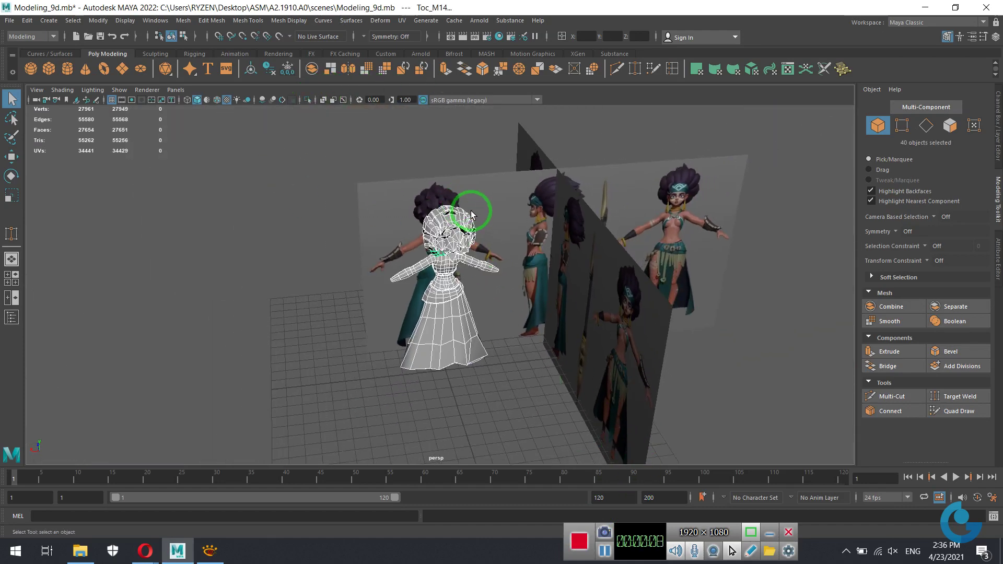
{"action": "left_click", "coordinate": [502, 352]}
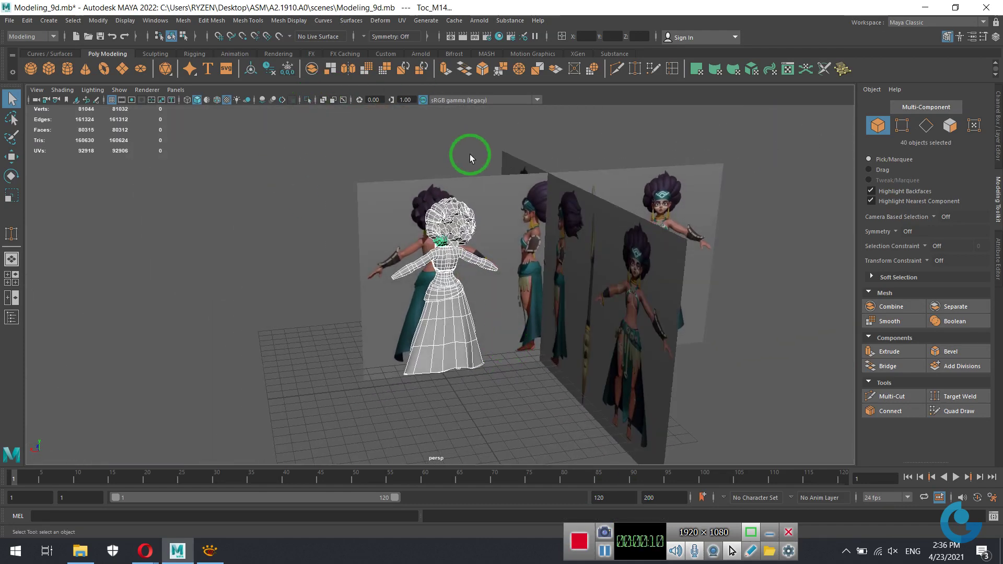
{"action": "right_click_drag", "start_coordinate": [471, 149], "coordinate": [441, 360], "text": "alt"}
{"action": "mouse_move", "coordinate": [441, 361]}
{"action": "left_mouse_down", "text": "alt"}
{"action": "mouse_move", "coordinate": [643, 351]}
{"action": "mouse_move", "coordinate": [461, 334]}
{"action": "left_mouse_up", "text": "alt"}
{"action": "scroll", "coordinate": [460, 333], "scroll_direction": "up", "scroll_amount": 5}
{"action": "mouse_move", "coordinate": [537, 242]}
{"action": "middle_mouse_down", "text": "alt"}
{"action": "mouse_move", "coordinate": [458, 358]}
{"action": "mouse_move", "coordinate": [591, 297]}
{"action": "mouse_move", "coordinate": [504, 307]}
{"action": "mouse_move", "coordinate": [560, 347]}
{"action": "mouse_move", "coordinate": [595, 314]}
{"action": "middle_mouse_up", "text": "alt"}
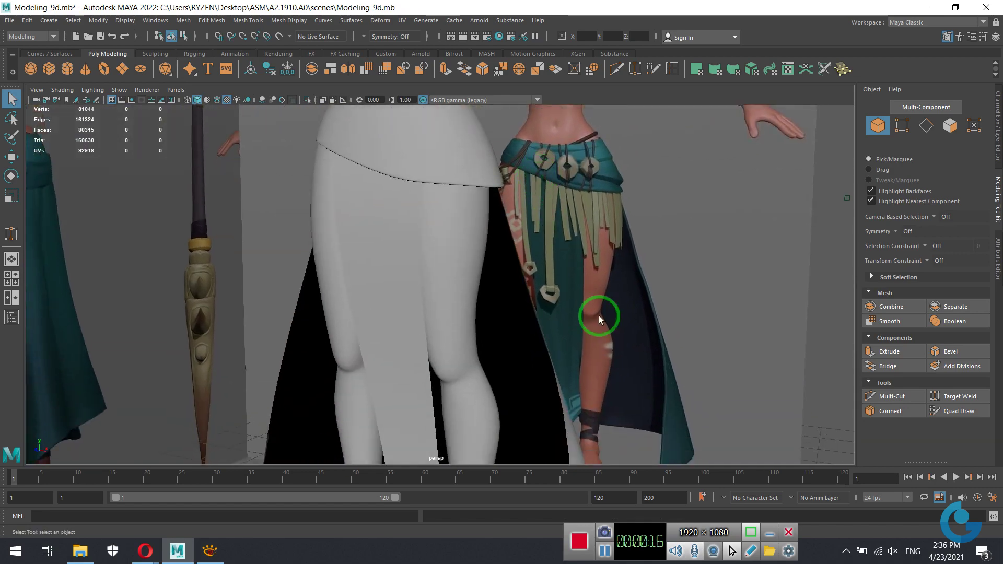
{"action": "mouse_move", "coordinate": [596, 313]}
{"action": "left_mouse_down", "text": "alt"}
{"action": "mouse_move", "coordinate": [419, 329]}
{"action": "mouse_move", "coordinate": [589, 329]}
{"action": "mouse_move", "coordinate": [514, 328]}
{"action": "mouse_move", "coordinate": [649, 313]}
{"action": "mouse_move", "coordinate": [652, 365]}
{"action": "mouse_move", "coordinate": [479, 333]}
{"action": "mouse_move", "coordinate": [491, 313]}
{"action": "mouse_move", "coordinate": [508, 368]}
{"action": "mouse_move", "coordinate": [460, 387]}
{"action": "mouse_move", "coordinate": [505, 369]}
{"action": "mouse_move", "coordinate": [494, 351]}
{"action": "left_mouse_up", "text": "alt"}
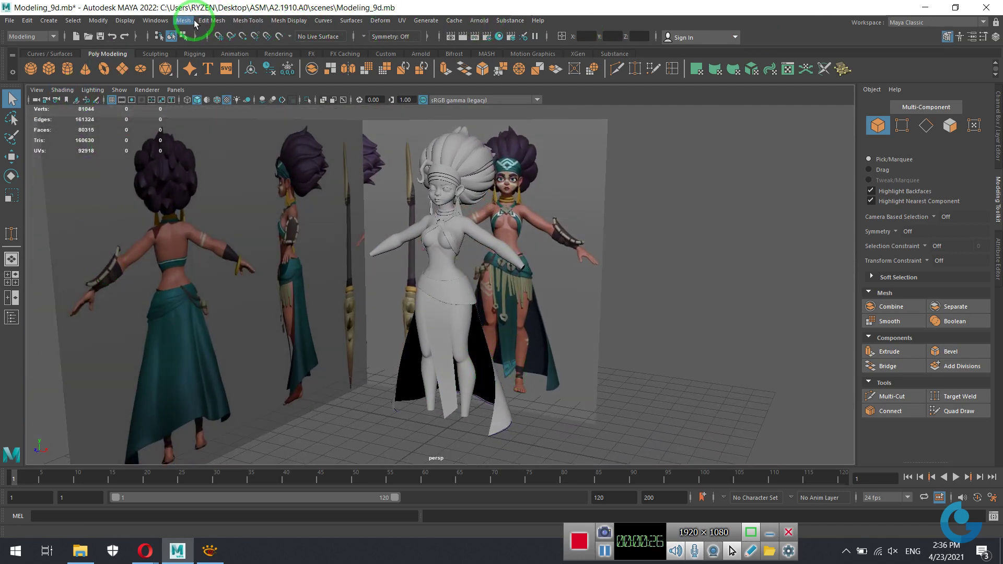
Open the Outliner and rename pCylinder16 to 'Than'.
{"action": "left_click", "coordinate": [156, 26]}
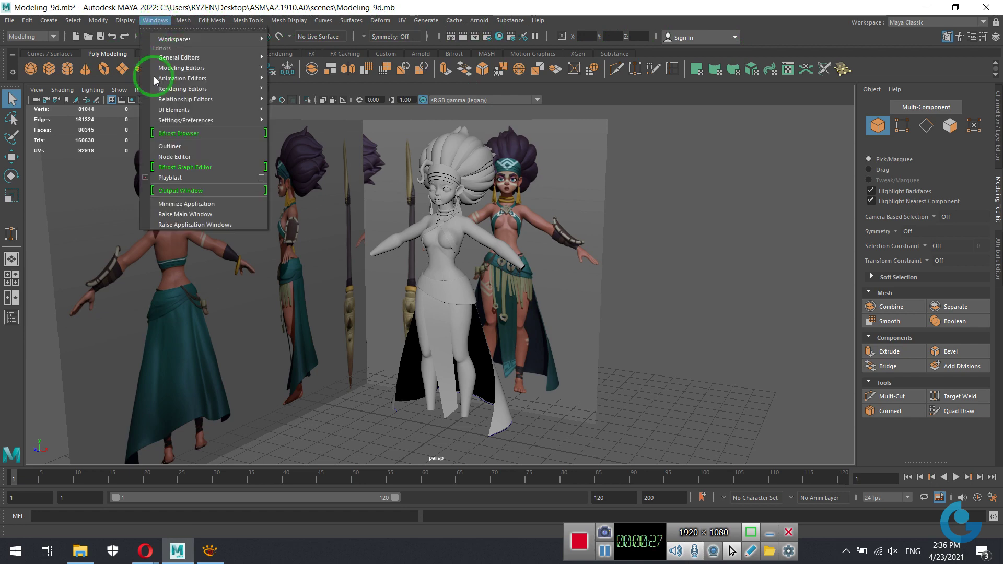
{"action": "left_click", "coordinate": [206, 151]}
{"action": "left_click", "coordinate": [76, 299]}
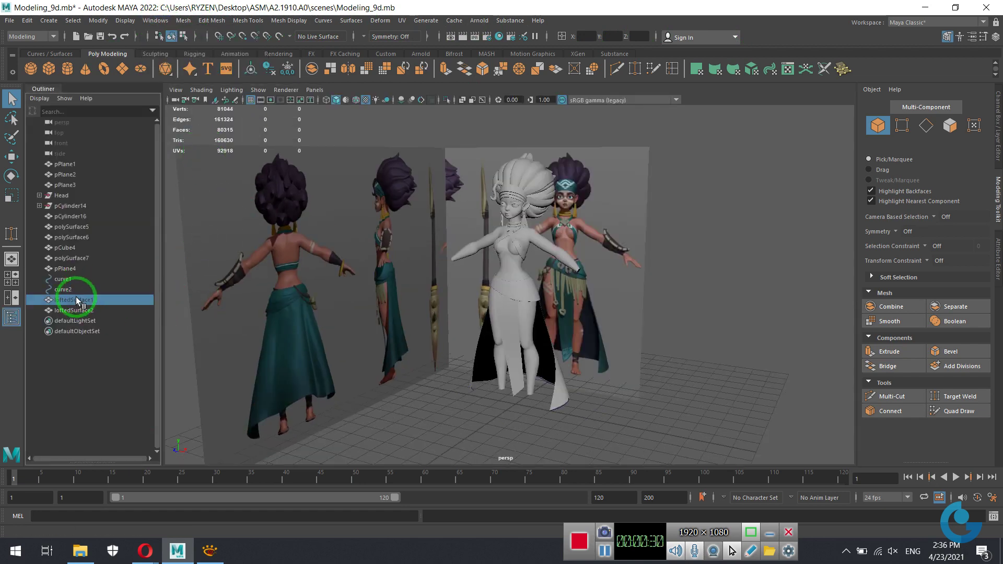
{"action": "left_click_drag", "start_coordinate": [69, 218], "coordinate": [78, 269]}
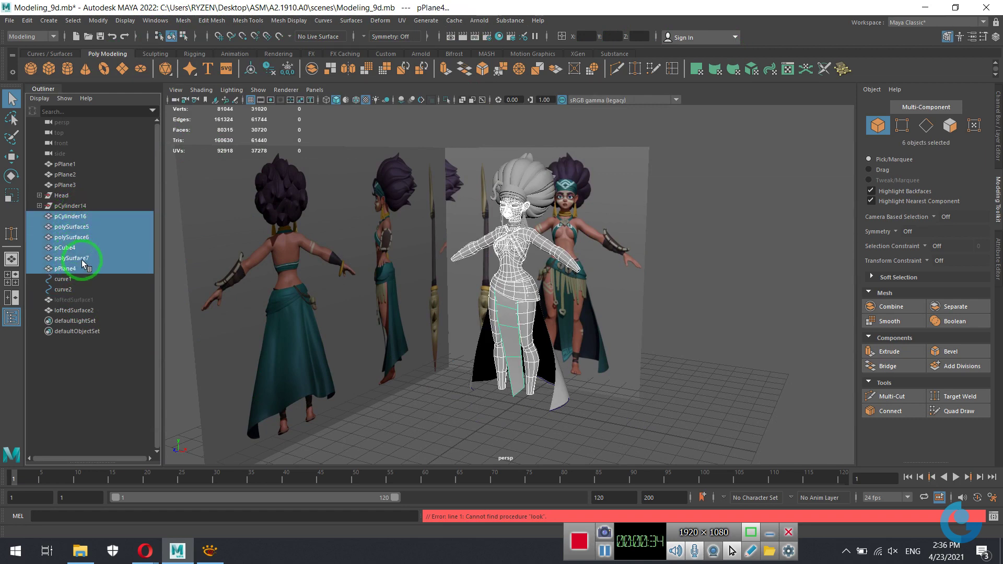
{"action": "left_click", "coordinate": [78, 217]}
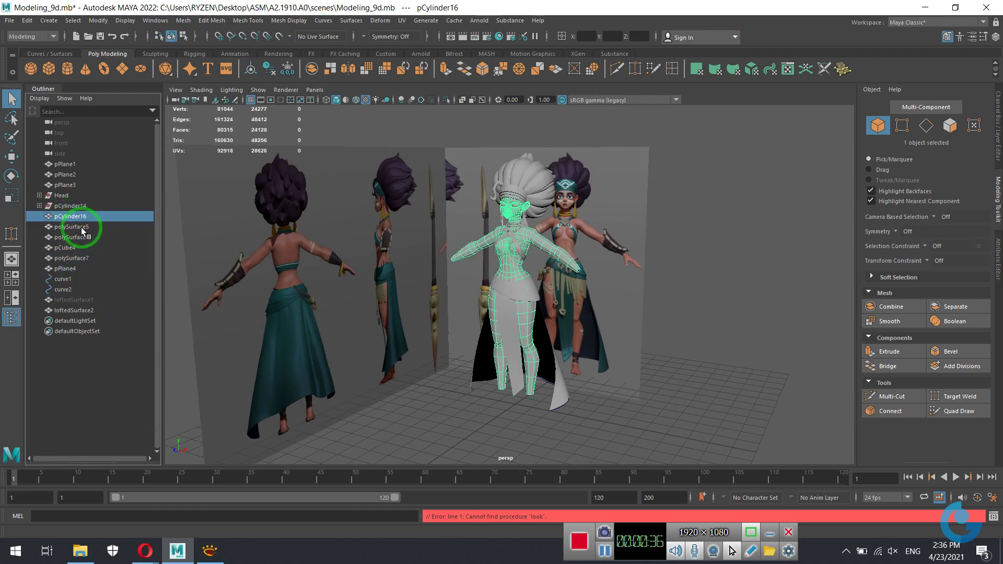
{"action": "double_click", "coordinate": [96, 219]}
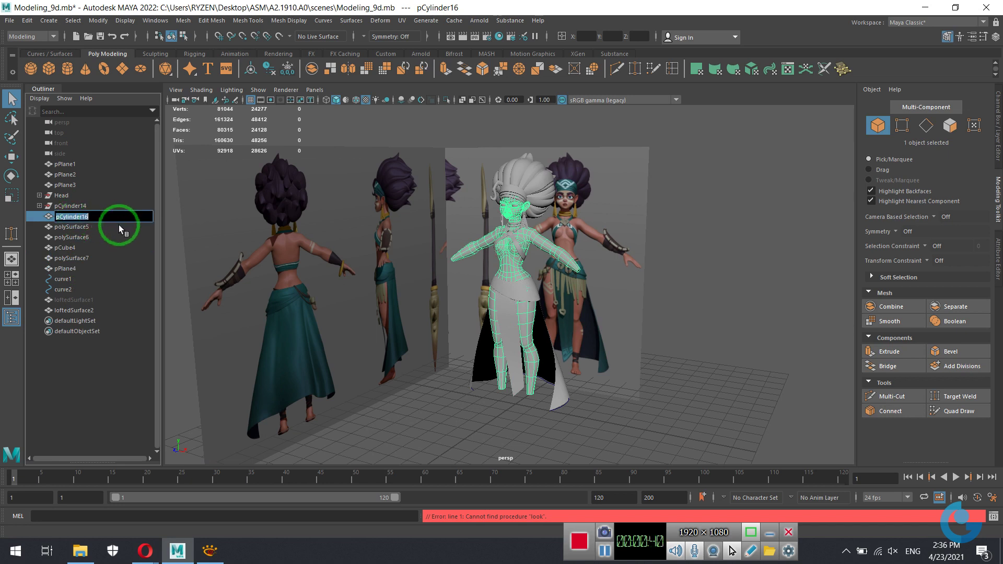
{"action": "type", "text": "Than"}
{"action": "key", "text": "Return"}
Hide polySurface5 through loftedSurface2, including the skirt pieces and curves.
{"action": "left_click", "coordinate": [73, 207]}
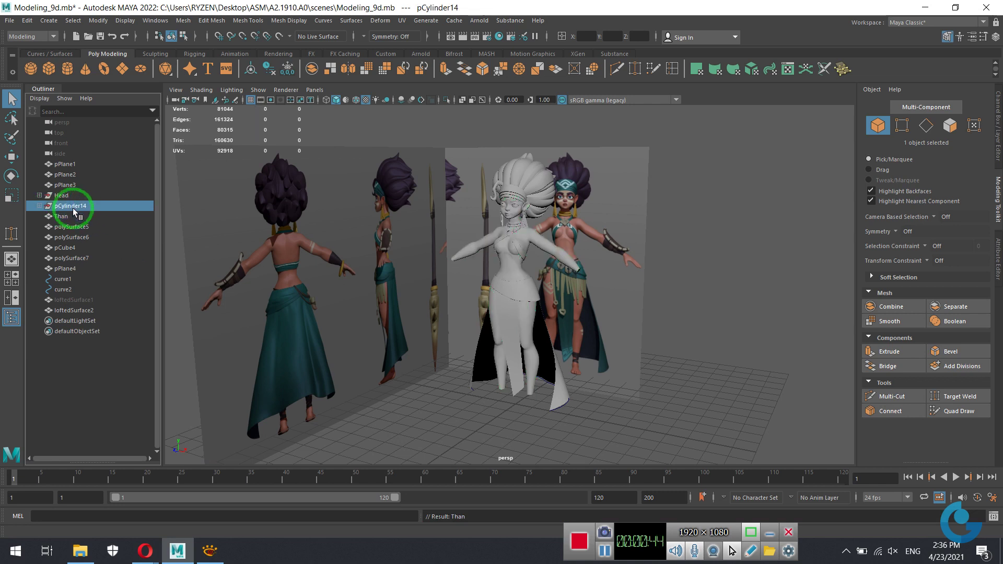
{"action": "left_click", "coordinate": [77, 228]}
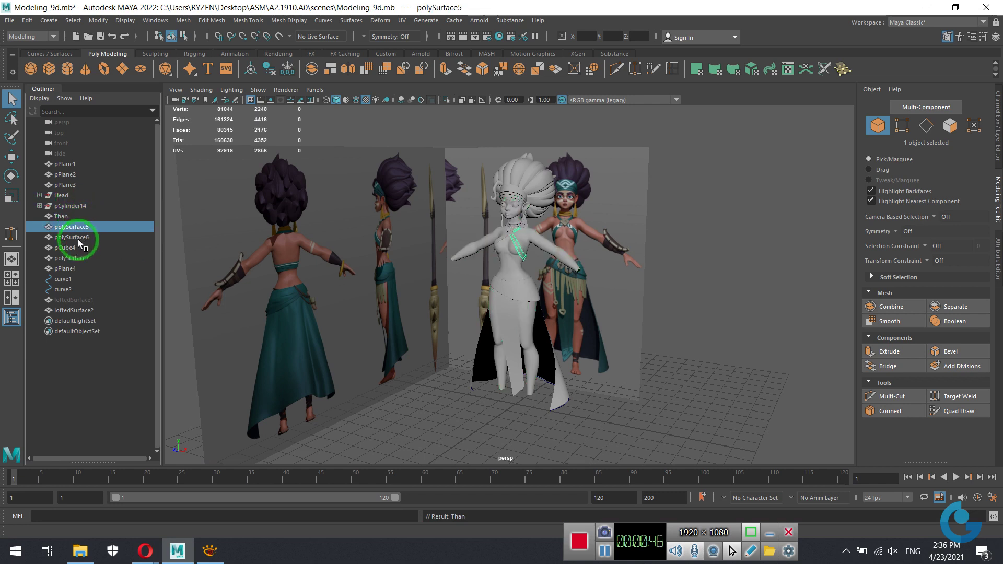
{"action": "left_click_drag", "start_coordinate": [77, 240], "coordinate": [67, 290]}
{"action": "left_click", "coordinate": [79, 312], "text": "ctrl"}
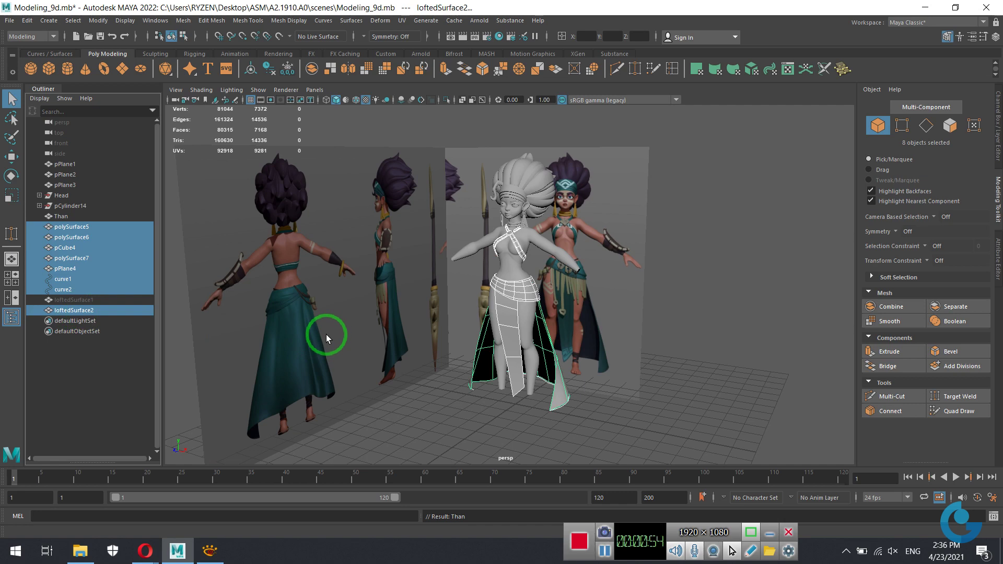
{"action": "key", "text": "ctrl+h"}
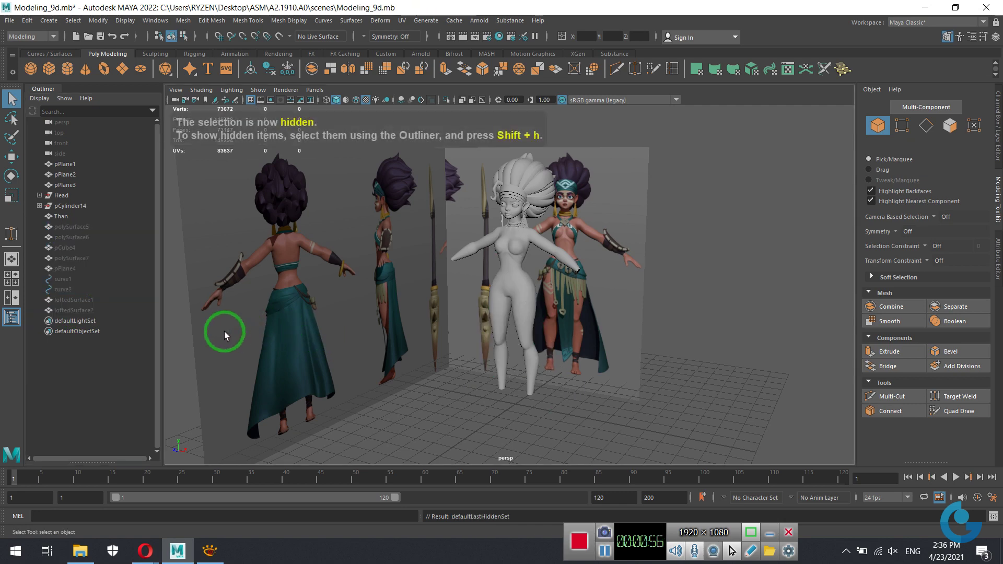
Switch to the front view and zoom onto the forearm and hand, checking the XnView reference.
{"action": "left_click_drag", "start_coordinate": [568, 302], "coordinate": [444, 390], "text": "alt"}
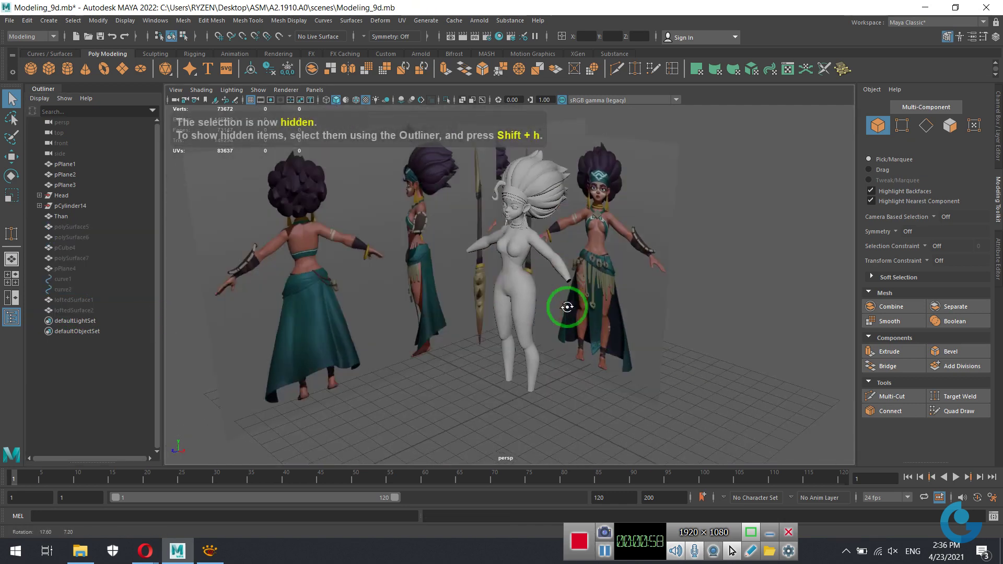
{"action": "key", "text": "space"}
{"action": "key", "text": "space"}
{"action": "mouse_move", "coordinate": [413, 335]}
{"action": "middle_mouse_down", "text": "alt"}
{"action": "mouse_move", "coordinate": [581, 157]}
{"action": "mouse_move", "coordinate": [536, 342]}
{"action": "middle_mouse_up", "text": "alt"}
{"action": "scroll", "coordinate": [536, 343], "scroll_direction": "up", "scroll_amount": 10}
{"action": "mouse_move", "coordinate": [533, 386]}
{"action": "middle_mouse_down", "text": "alt"}
{"action": "mouse_move", "coordinate": [551, 259]}
{"action": "mouse_move", "coordinate": [633, 293]}
{"action": "middle_mouse_up", "text": "alt"}
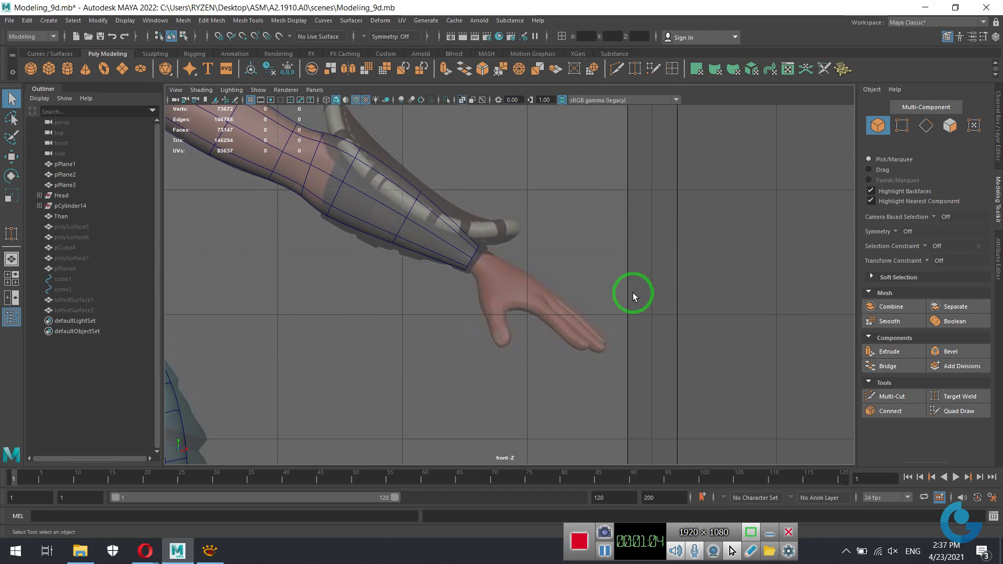
{"action": "left_click", "coordinate": [210, 551]}
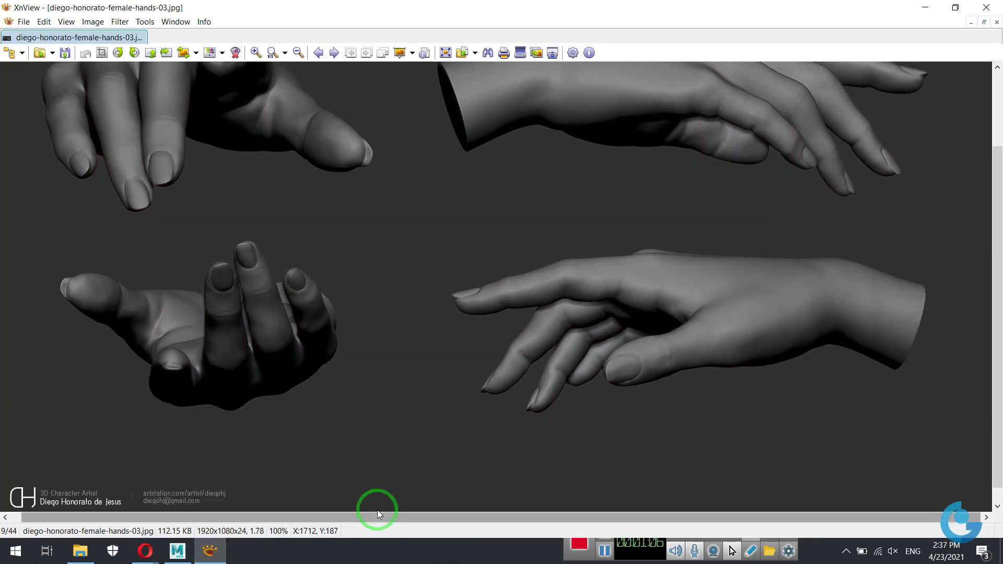
{"action": "left_click", "coordinate": [931, 8]}
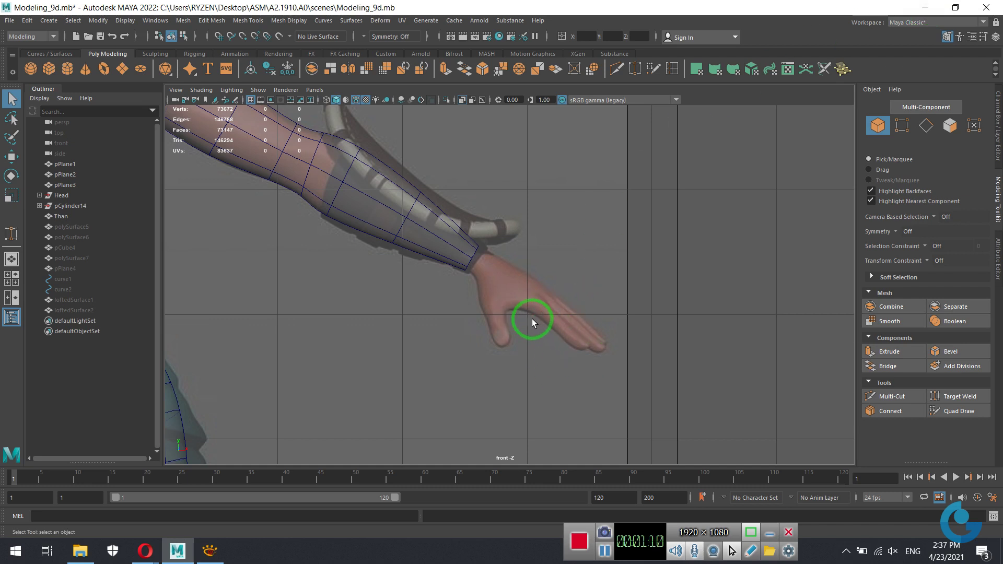
Pan the front view across the whole character, legs and hips.
{"action": "scroll", "coordinate": [579, 345], "scroll_direction": "up", "scroll_amount": 2}
{"action": "scroll", "coordinate": [588, 347], "scroll_direction": "up", "scroll_amount": 3}
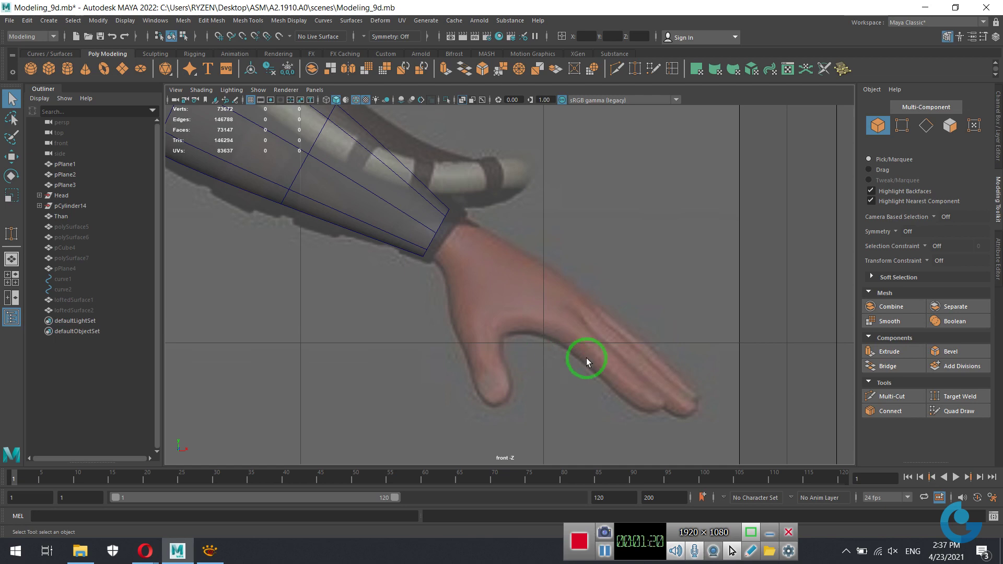
{"action": "scroll", "coordinate": [548, 337], "scroll_direction": "down", "scroll_amount": 10}
{"action": "middle_click_drag", "start_coordinate": [443, 331], "coordinate": [558, 273], "text": "alt"}
{"action": "scroll", "coordinate": [557, 273], "scroll_direction": "up", "scroll_amount": 3}
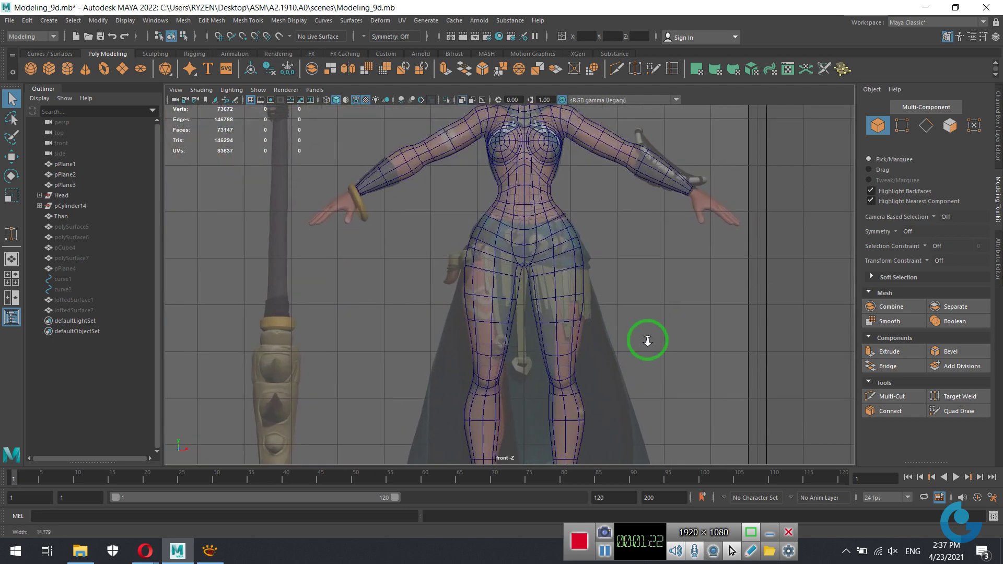
{"action": "middle_click_drag", "start_coordinate": [648, 336], "coordinate": [589, 97], "text": "alt"}
{"action": "mouse_move", "coordinate": [702, 355]}
{"action": "middle_mouse_down", "text": "alt"}
{"action": "mouse_move", "coordinate": [627, 287]}
{"action": "mouse_move", "coordinate": [731, 282]}
{"action": "middle_mouse_up", "text": "alt"}
Zoom in close on the character's hand and bracelet at waist height.
{"action": "scroll", "coordinate": [678, 251], "scroll_direction": "up", "scroll_amount": 3}
{"action": "scroll", "coordinate": [646, 314], "scroll_direction": "up", "scroll_amount": 3}
{"action": "scroll", "coordinate": [692, 329], "scroll_direction": "up", "scroll_amount": 2}
{"action": "scroll", "coordinate": [562, 298], "scroll_direction": "up", "scroll_amount": 3}
{"action": "scroll", "coordinate": [650, 314], "scroll_direction": "up", "scroll_amount": 3}
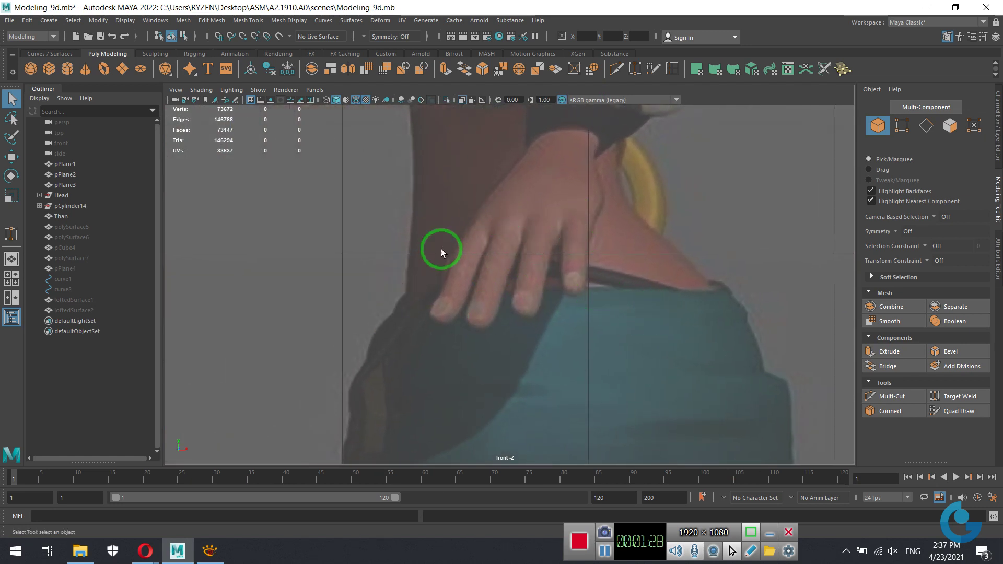
{"action": "scroll", "coordinate": [636, 316], "scroll_direction": "down", "scroll_amount": 8}
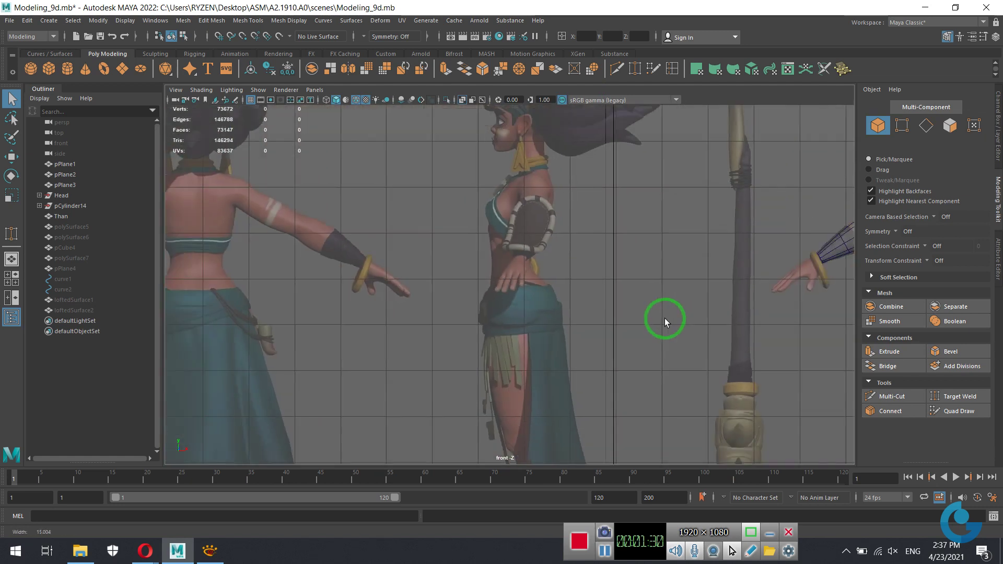
{"action": "scroll", "coordinate": [531, 307], "scroll_direction": "up", "scroll_amount": 3}
{"action": "middle_click_drag", "start_coordinate": [531, 307], "coordinate": [586, 306], "text": "alt"}
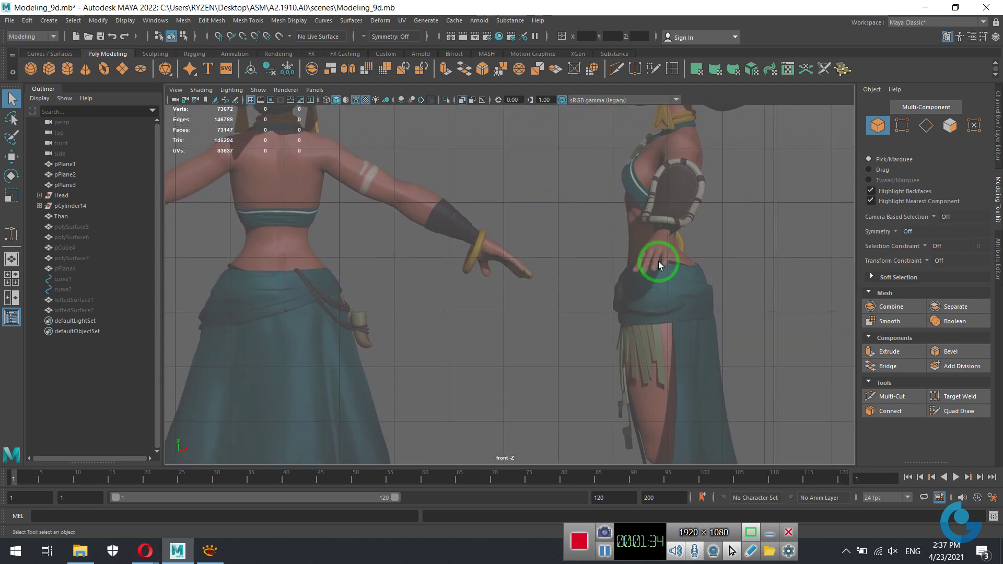
{"action": "scroll", "coordinate": [578, 332], "scroll_direction": "up", "scroll_amount": 3}
{"action": "scroll", "coordinate": [723, 316], "scroll_direction": "up", "scroll_amount": 1}
{"action": "scroll", "coordinate": [441, 285], "scroll_direction": "up", "scroll_amount": 1}
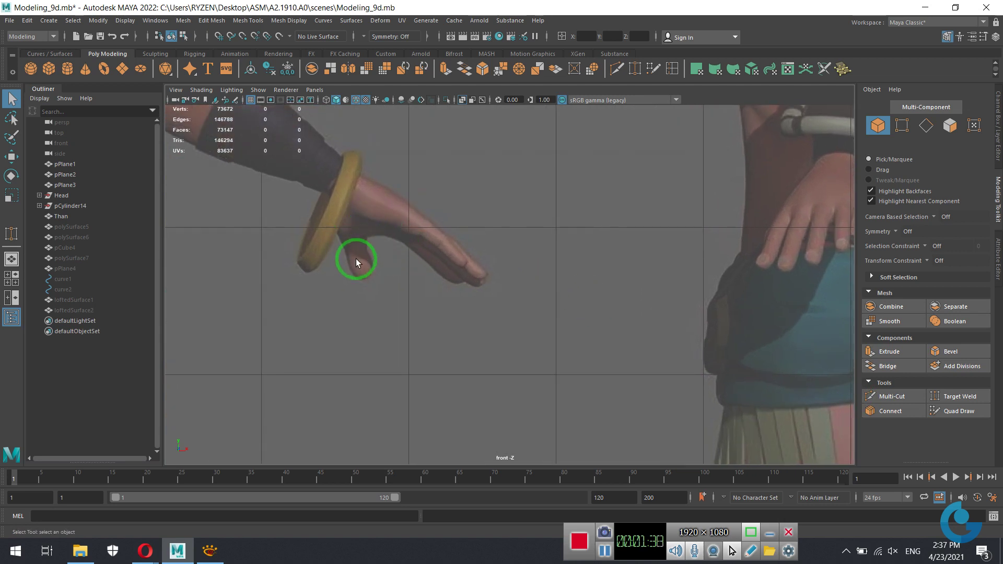
{"action": "left_click", "coordinate": [211, 549]}
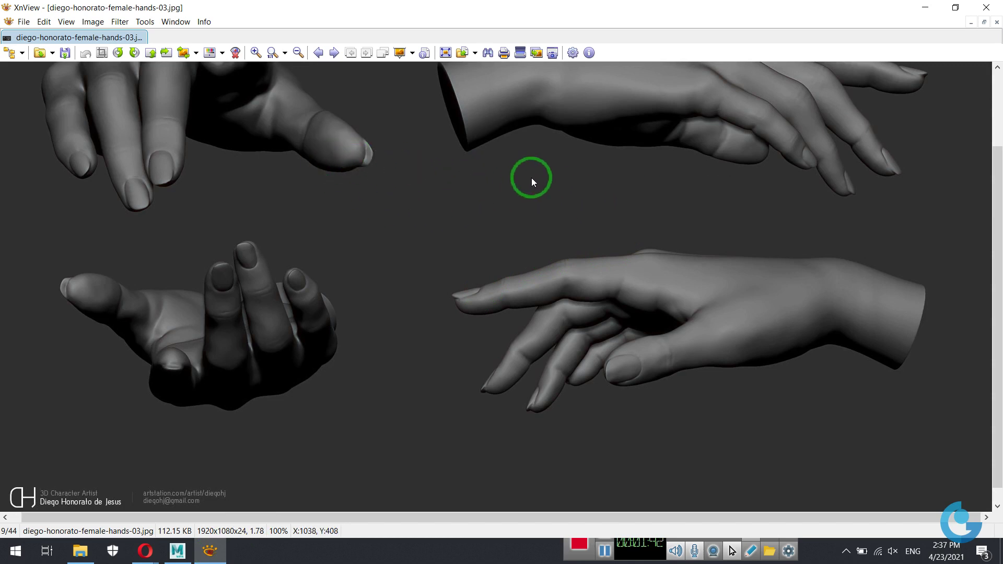
{"action": "scroll", "coordinate": [565, 209], "scroll_direction": "up", "scroll_amount": 3}
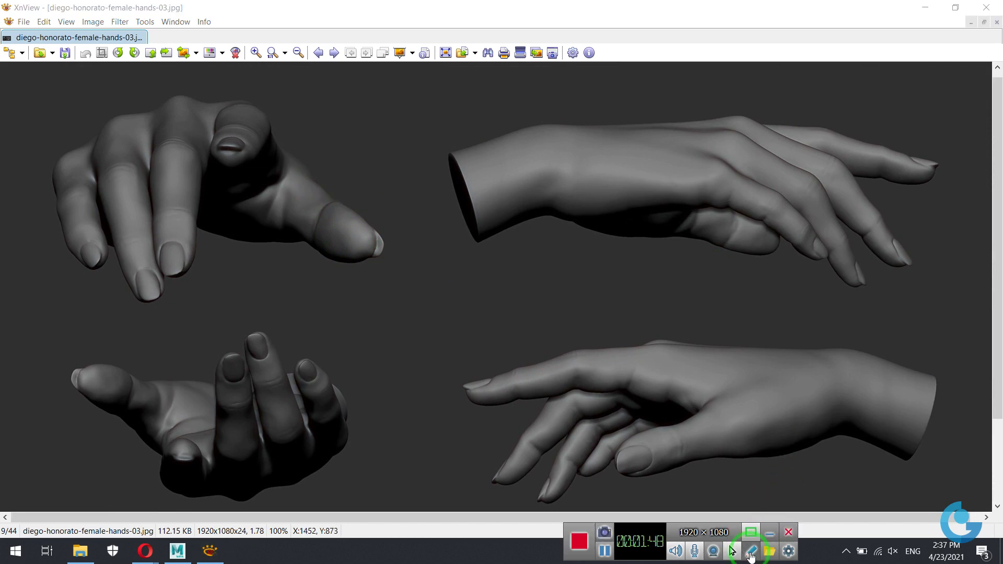
{"action": "left_click", "coordinate": [754, 528]}
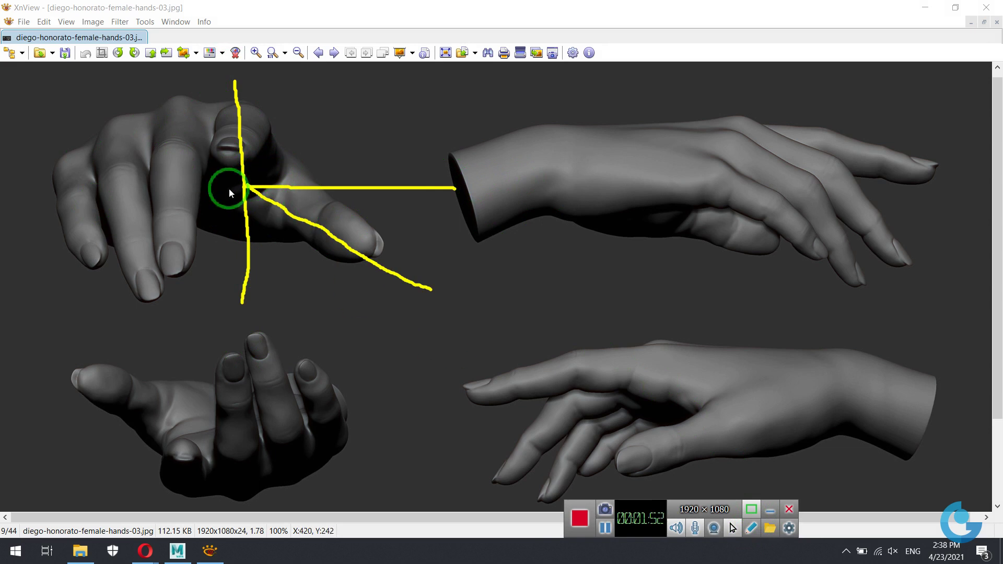
{"action": "left_click", "coordinate": [751, 529]}
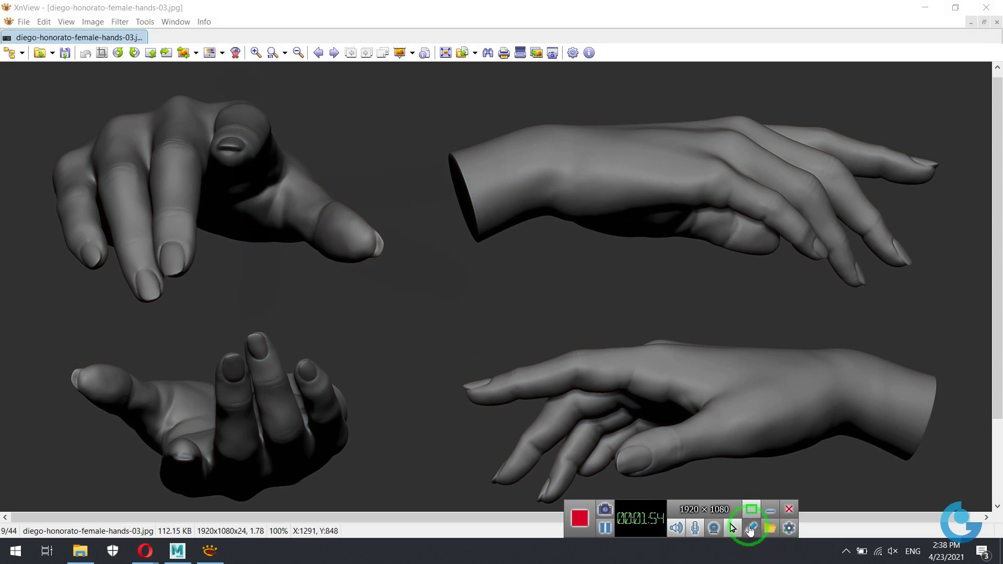
{"action": "left_click", "coordinate": [925, 10]}
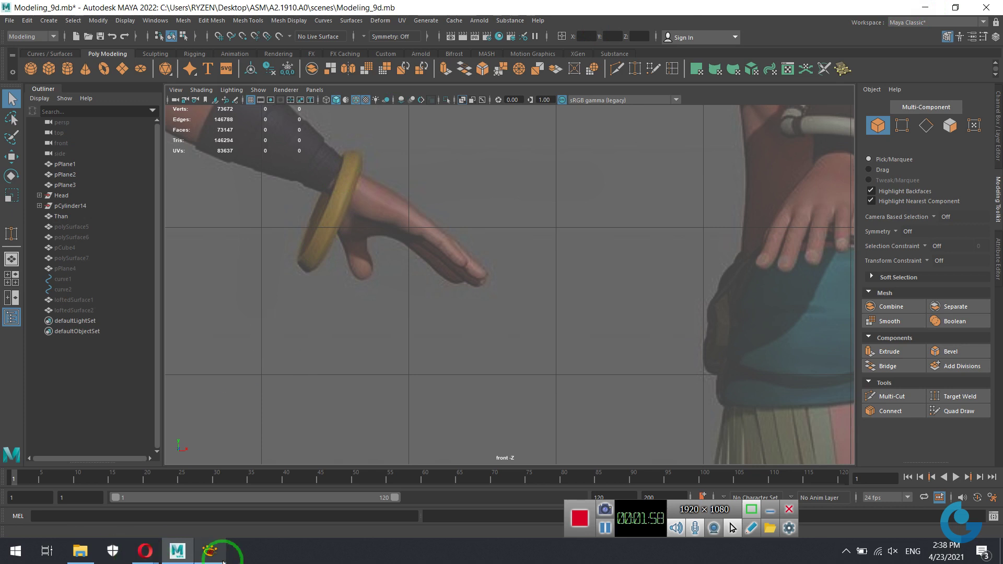
Open Shot 0001 from the saved recordings list in XnView.
{"action": "left_click", "coordinate": [84, 555]}
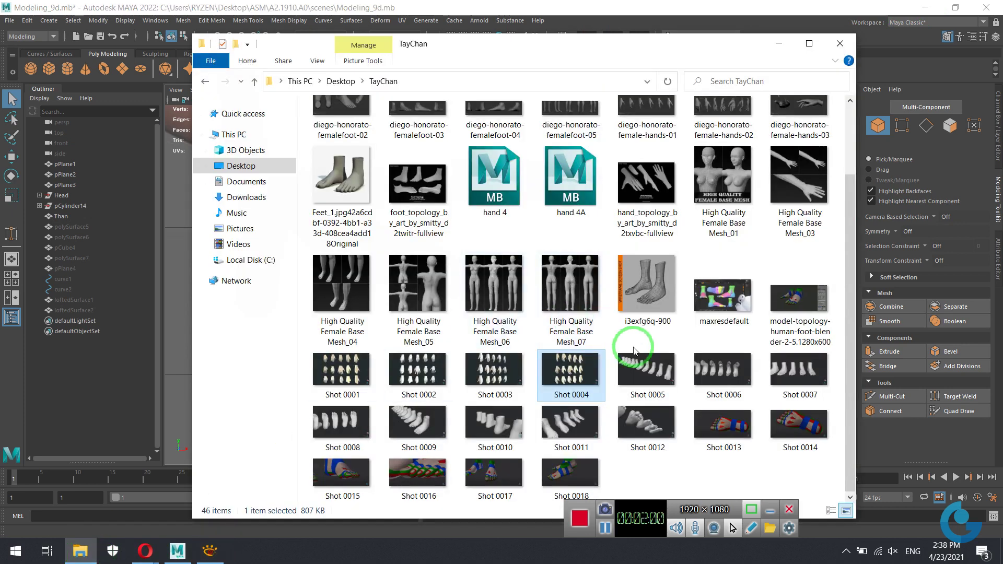
{"action": "left_click", "coordinate": [831, 45]}
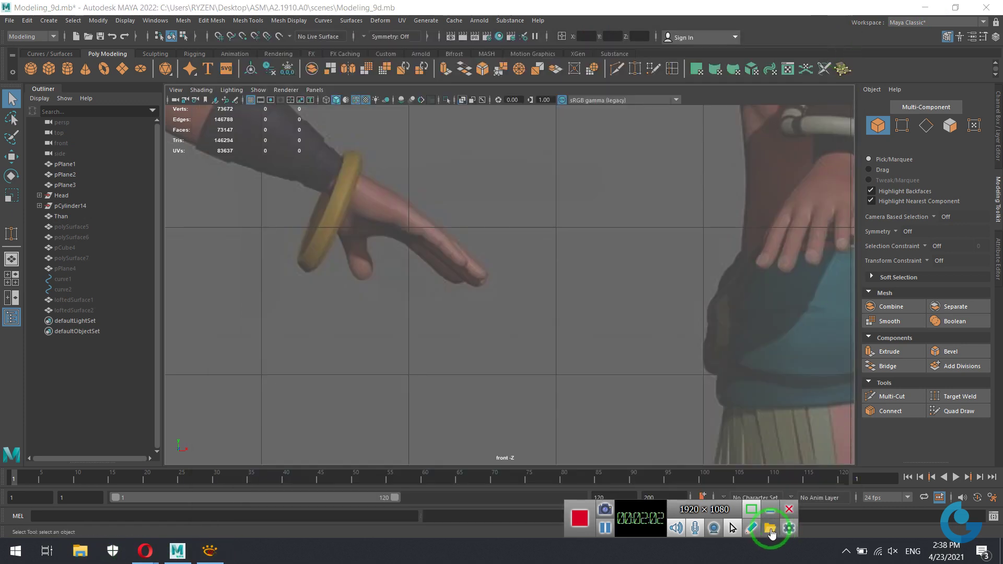
{"action": "left_click", "coordinate": [769, 529]}
{"action": "scroll", "coordinate": [198, 387], "scroll_direction": "down", "scroll_amount": 2}
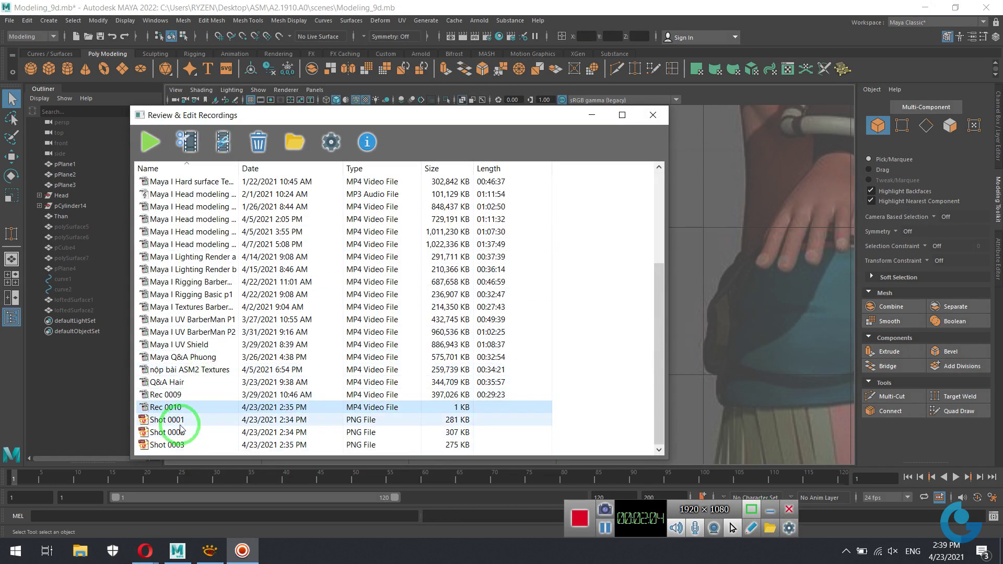
{"action": "double_click", "coordinate": [172, 421]}
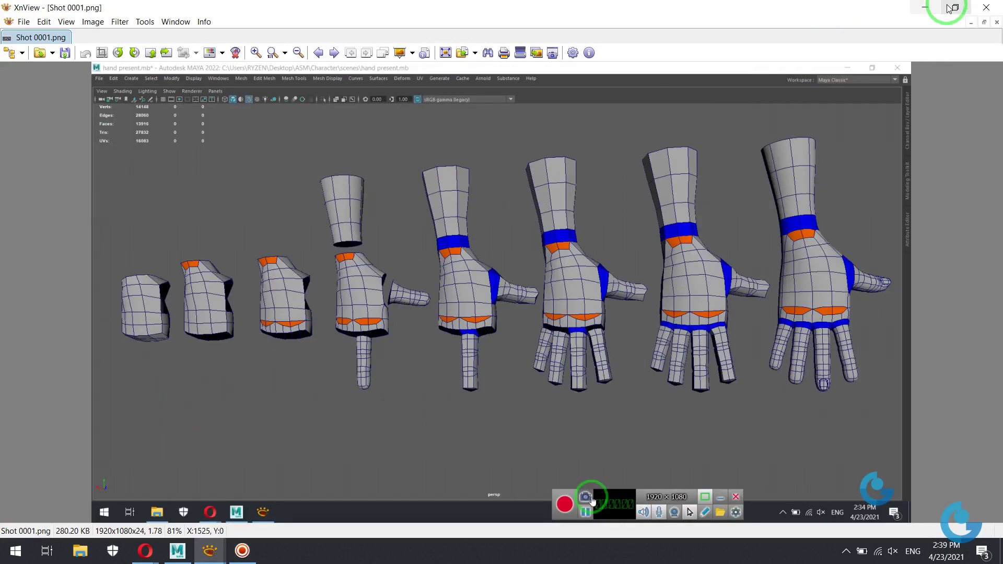
Restore XnView to a smaller window and pan to the hand close-up.
{"action": "scroll", "coordinate": [728, 336], "scroll_direction": "up", "scroll_amount": 3, "text": "ctrl"}
{"action": "double_click", "coordinate": [855, 16]}
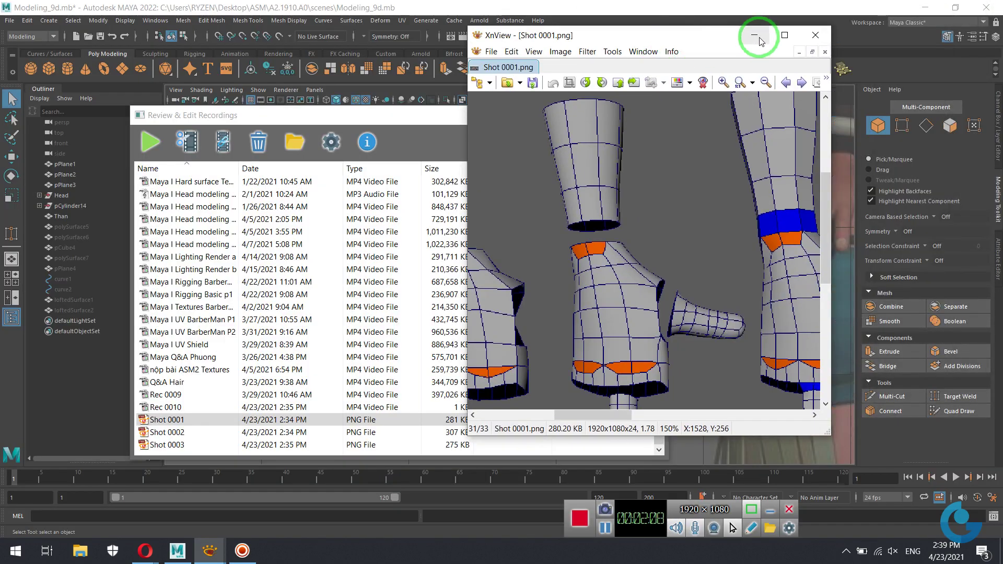
{"action": "mouse_move", "coordinate": [762, 361]}
{"action": "left_mouse_down"}
{"action": "mouse_move", "coordinate": [666, 236]}
{"action": "mouse_move", "coordinate": [571, 213]}
{"action": "left_mouse_up"}
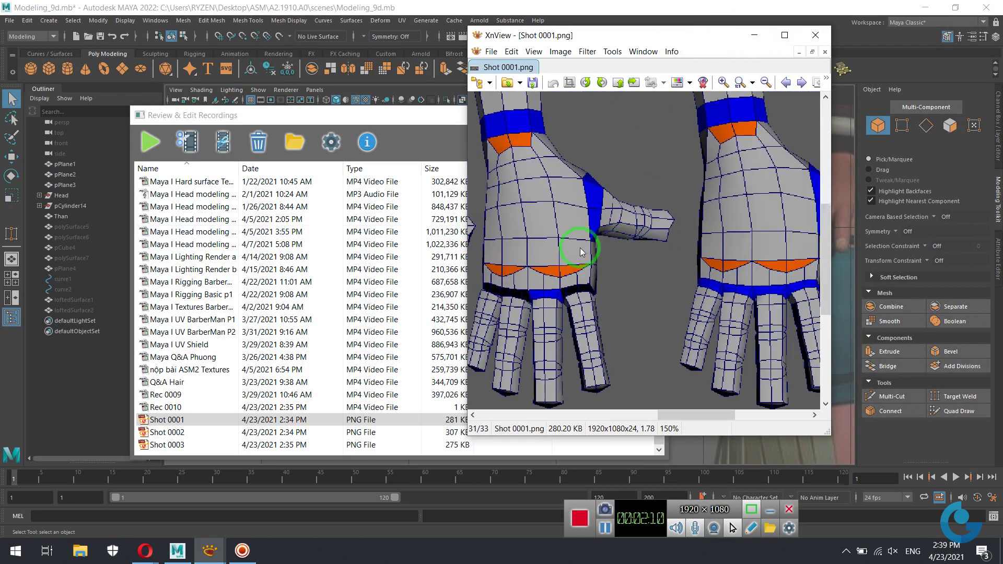
{"action": "left_click_drag", "start_coordinate": [683, 270], "coordinate": [676, 257]}
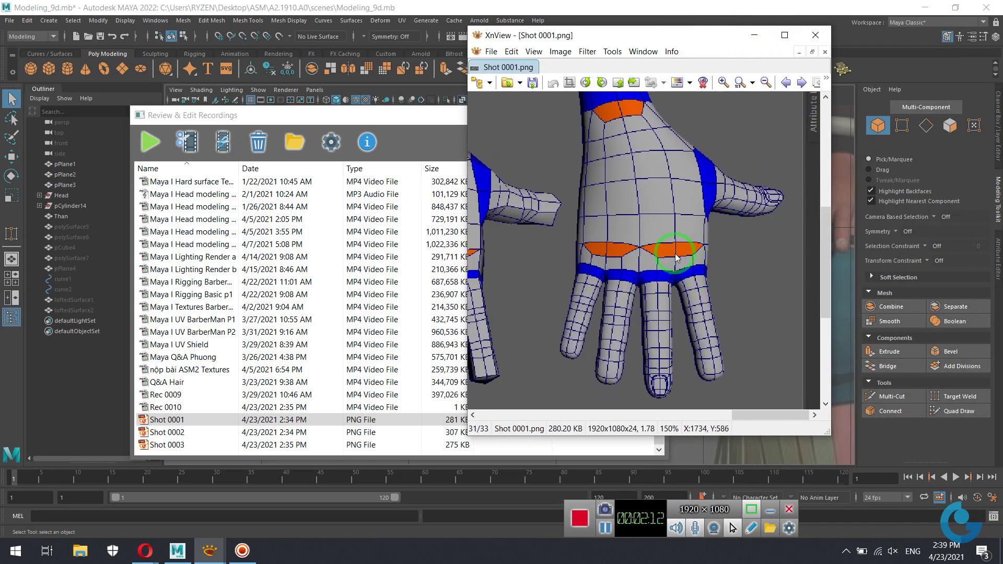
Move the viewer to the right, close the recordings list, and show the blocky hand pieces.
{"action": "left_click_drag", "start_coordinate": [700, 37], "coordinate": [832, 69]}
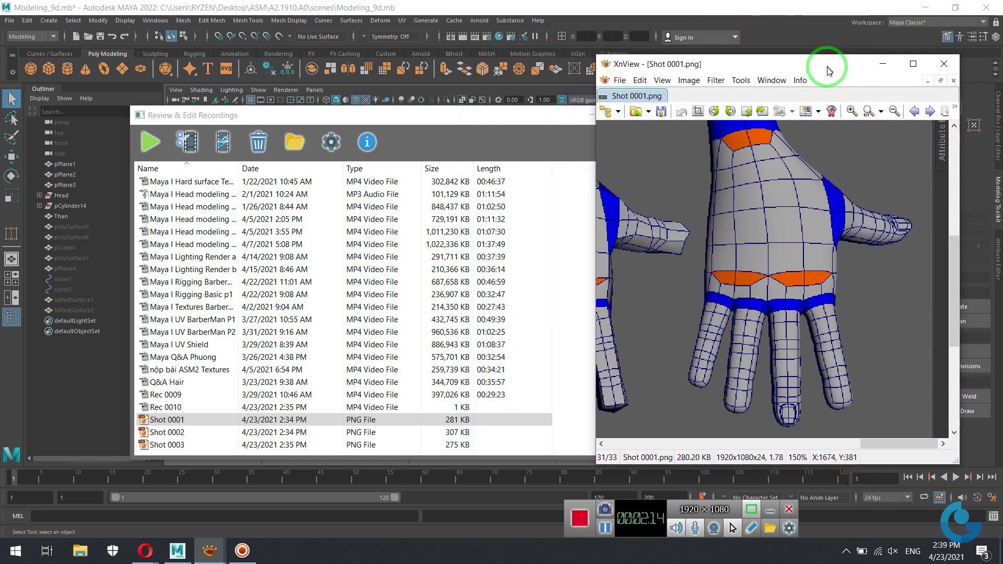
{"action": "left_click_drag", "start_coordinate": [537, 111], "coordinate": [370, 101]}
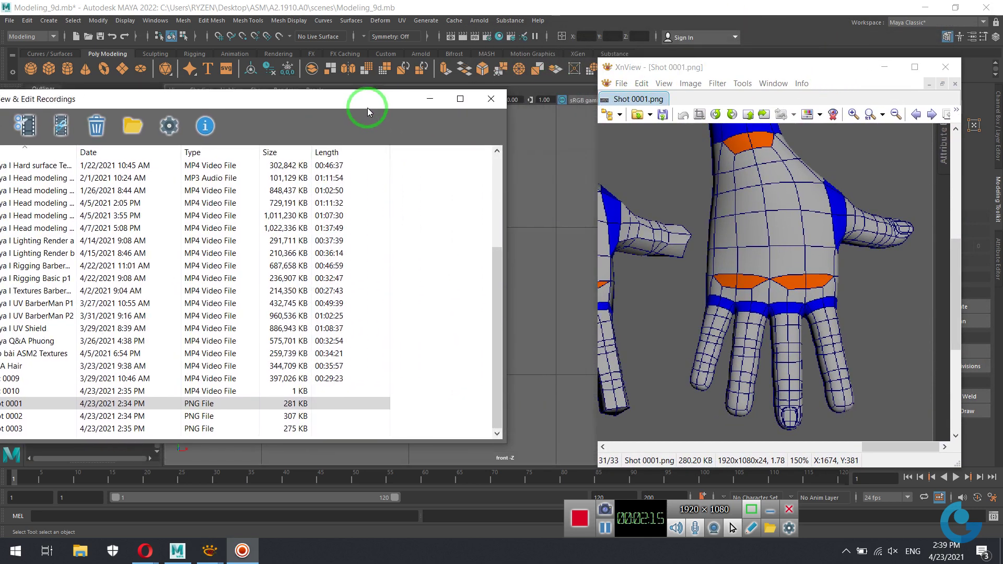
{"action": "left_click", "coordinate": [489, 97]}
{"action": "scroll", "coordinate": [777, 267], "scroll_direction": "down", "scroll_amount": 1}
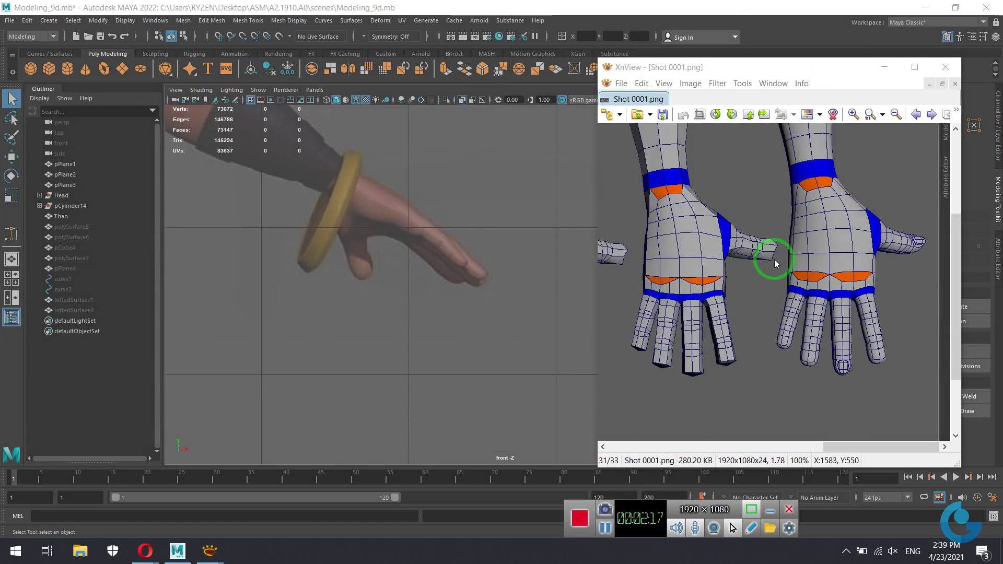
{"action": "left_click_drag", "start_coordinate": [685, 276], "coordinate": [772, 272]}
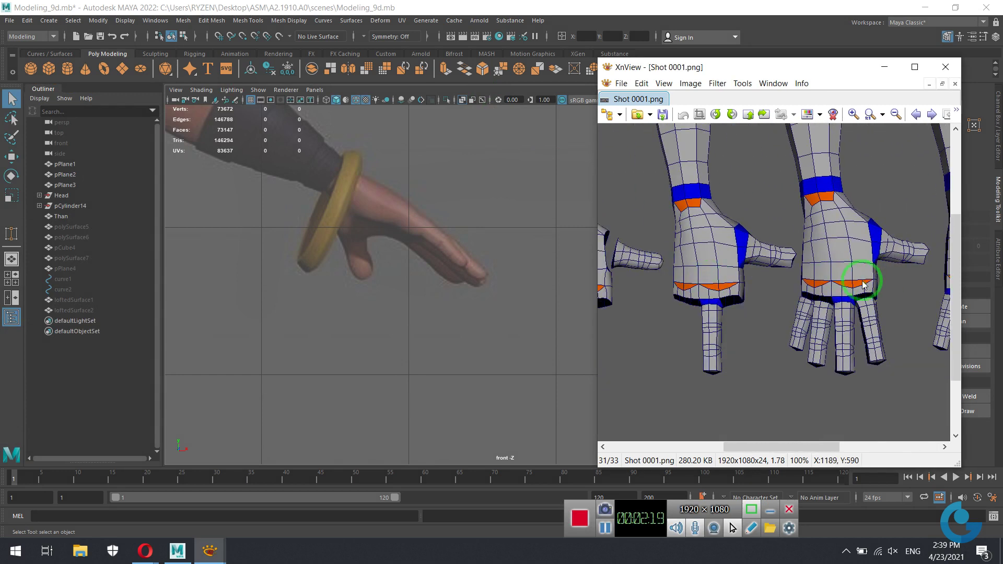
{"action": "scroll", "coordinate": [739, 277], "scroll_direction": "up", "scroll_amount": 1}
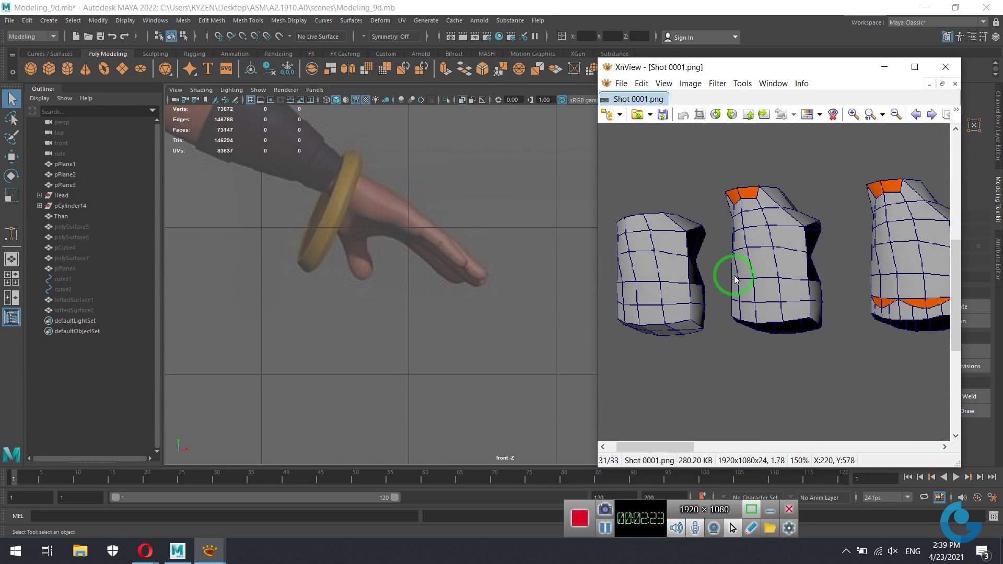
{"action": "scroll", "coordinate": [782, 264], "scroll_direction": "down", "scroll_amount": 1}
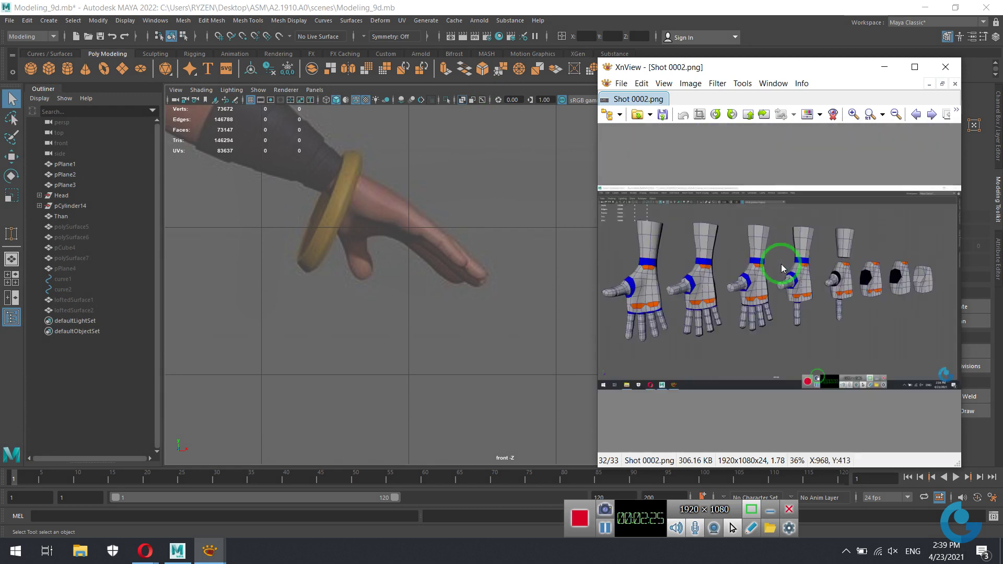
{"action": "scroll", "coordinate": [768, 274], "scroll_direction": "down", "scroll_amount": 1}
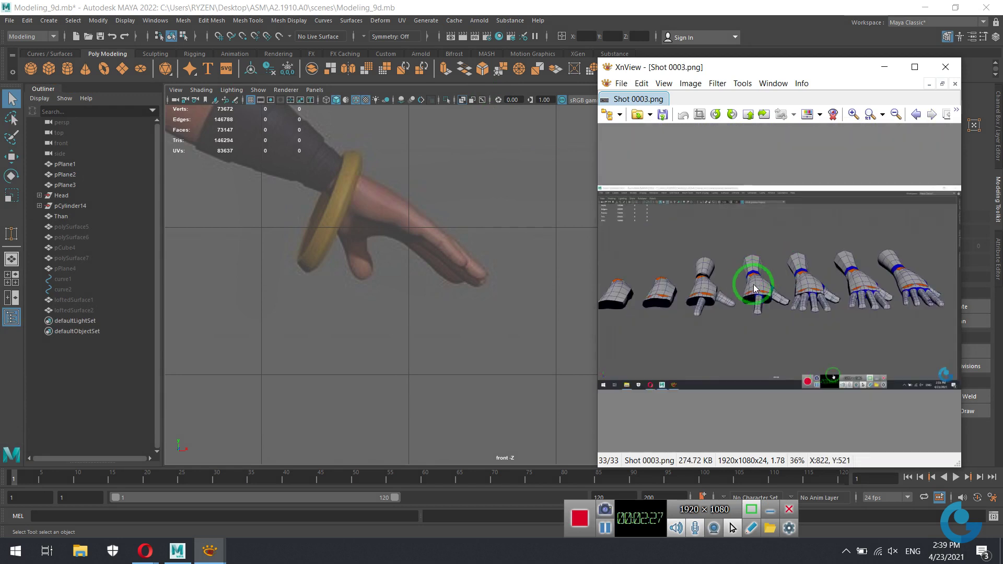
{"action": "scroll", "coordinate": [715, 291], "scroll_direction": "up", "scroll_amount": 2}
{"action": "scroll", "coordinate": [663, 325], "scroll_direction": "up", "scroll_amount": 1}
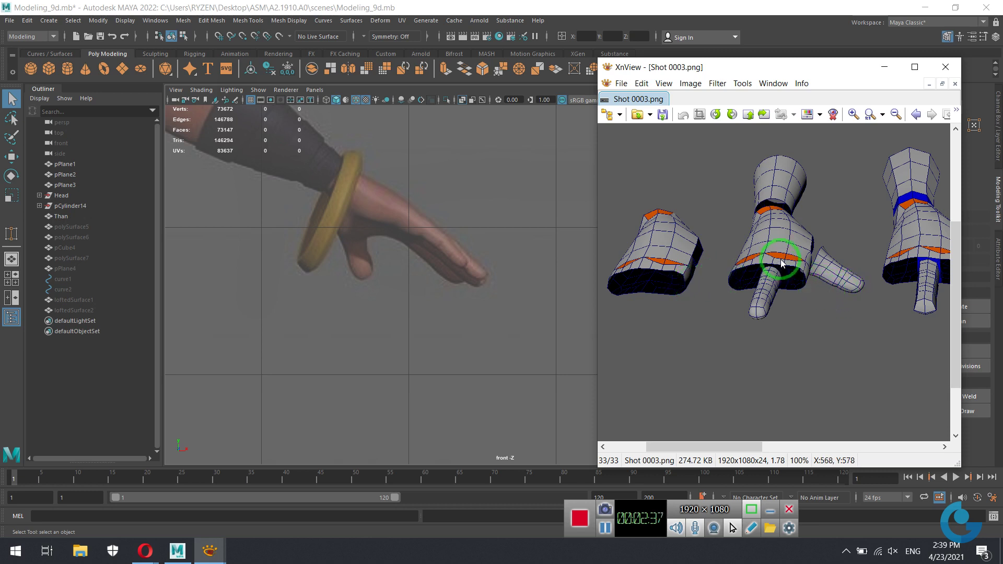
{"action": "scroll", "coordinate": [782, 261], "scroll_direction": "up", "scroll_amount": 1}
{"action": "scroll", "coordinate": [780, 264], "scroll_direction": "up", "scroll_amount": 1}
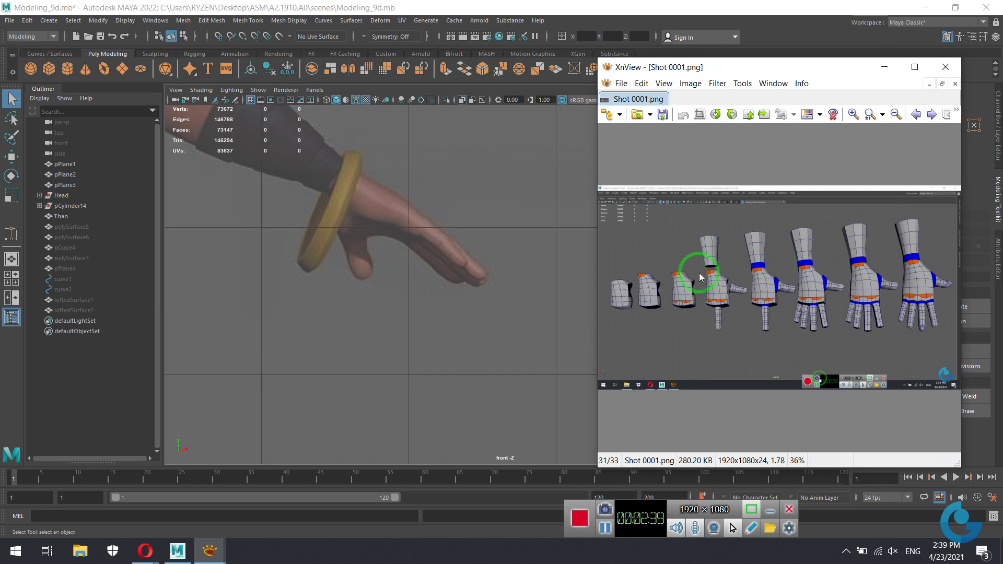
{"action": "scroll", "coordinate": [711, 287], "scroll_direction": "down", "scroll_amount": 1}
{"action": "scroll", "coordinate": [852, 272], "scroll_direction": "up", "scroll_amount": 3, "text": "ctrl"}
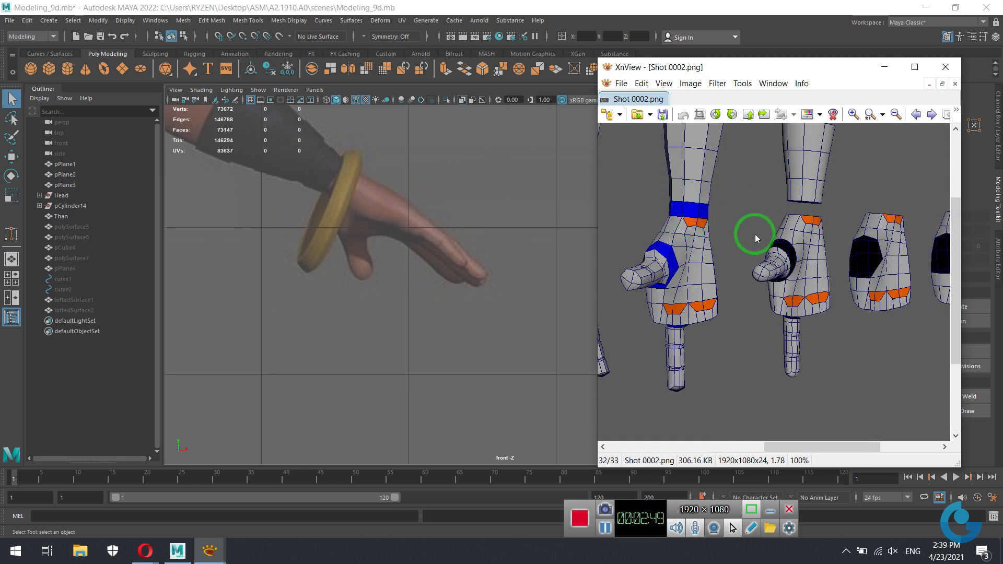
{"action": "scroll", "coordinate": [831, 289], "scroll_direction": "down", "scroll_amount": 1, "text": "ctrl"}
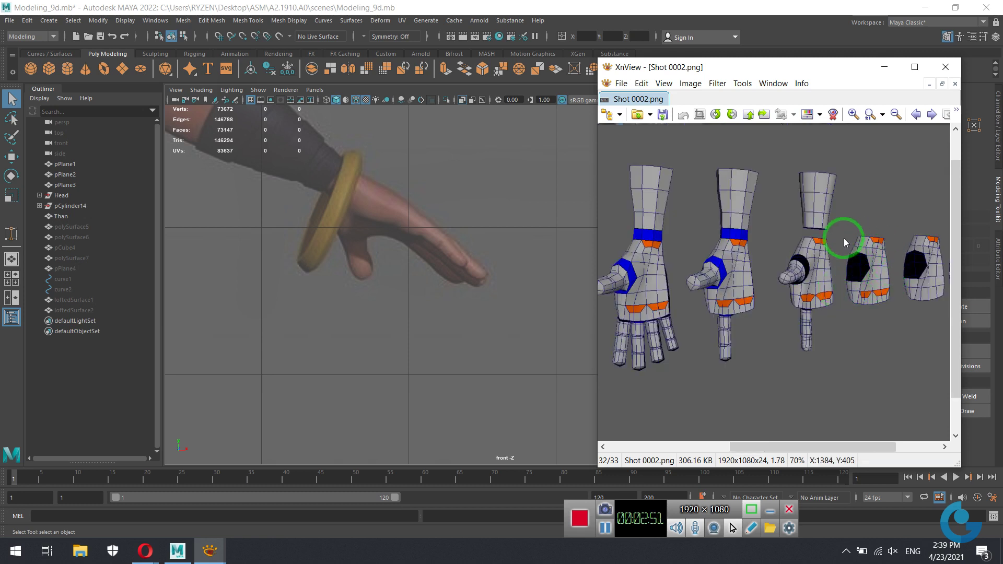
{"action": "scroll", "coordinate": [797, 313], "scroll_direction": "down", "scroll_amount": 2, "text": "ctrl"}
{"action": "scroll", "coordinate": [797, 316], "scroll_direction": "up", "scroll_amount": 1, "text": "ctrl"}
{"action": "scroll", "coordinate": [794, 310], "scroll_direction": "down", "scroll_amount": 1}
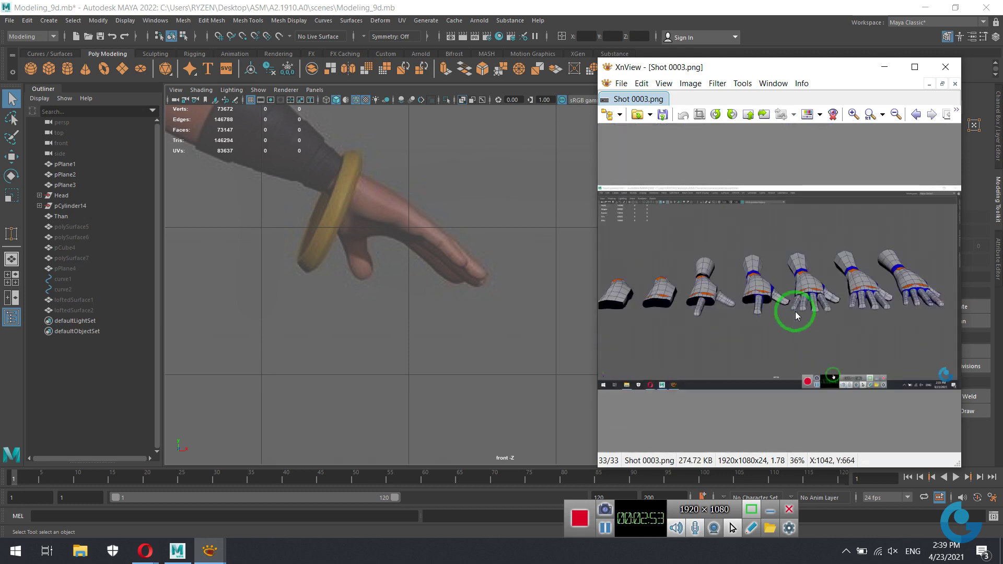
{"action": "scroll", "coordinate": [664, 285], "scroll_direction": "up", "scroll_amount": 1, "text": "ctrl"}
{"action": "scroll", "coordinate": [789, 295], "scroll_direction": "up", "scroll_amount": 1, "text": "ctrl"}
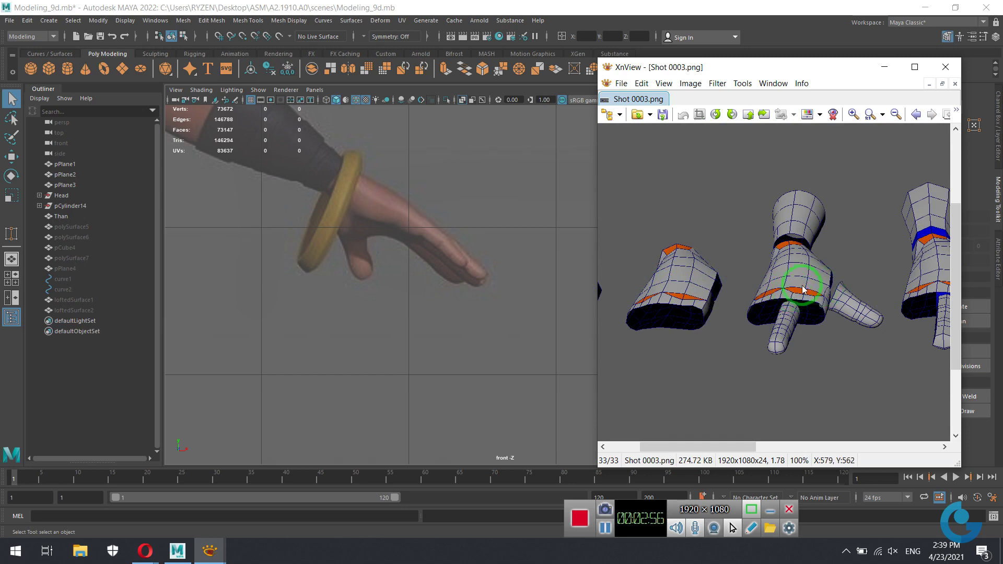
{"action": "scroll", "coordinate": [763, 285], "scroll_direction": "up", "scroll_amount": 1}
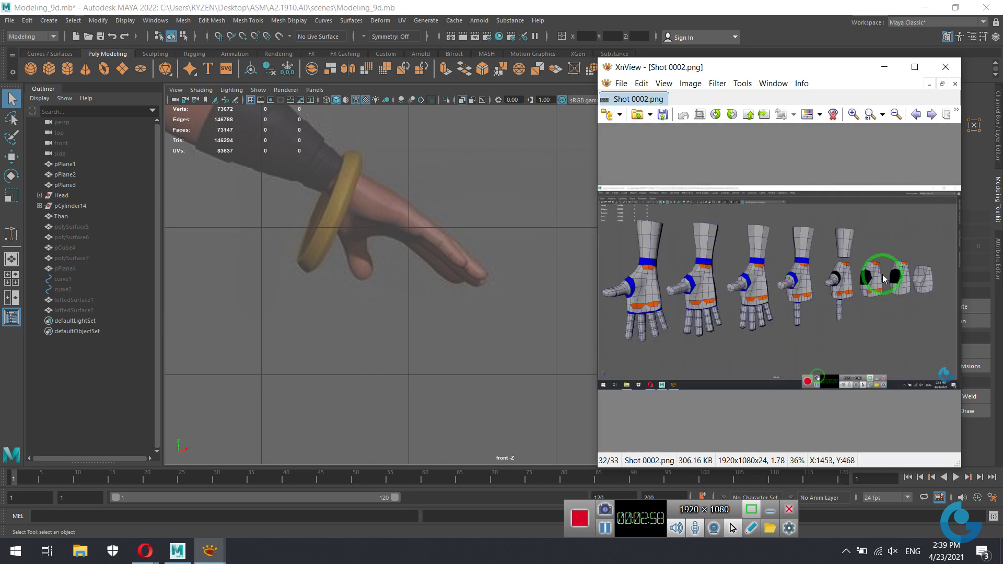
{"action": "scroll", "coordinate": [857, 291], "scroll_direction": "up", "scroll_amount": 1, "text": "ctrl"}
{"action": "scroll", "coordinate": [858, 294], "scroll_direction": "up", "scroll_amount": 1, "text": "ctrl"}
{"action": "scroll", "coordinate": [649, 262], "scroll_direction": "up", "scroll_amount": 1, "text": "ctrl"}
{"action": "scroll", "coordinate": [767, 272], "scroll_direction": "up", "scroll_amount": 1, "text": "ctrl"}
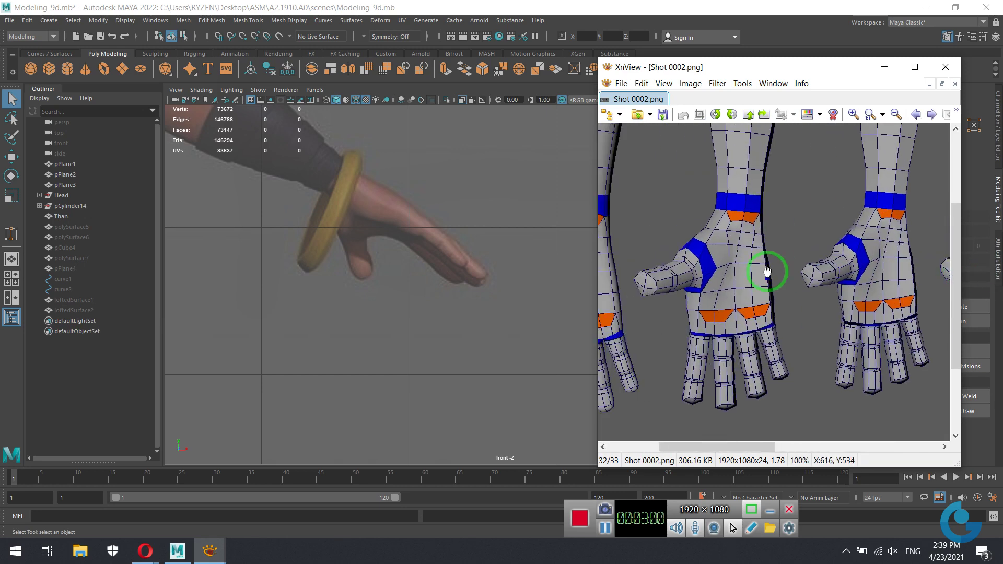
{"action": "scroll", "coordinate": [875, 270], "scroll_direction": "up", "scroll_amount": 1}
{"action": "scroll", "coordinate": [697, 329], "scroll_direction": "up", "scroll_amount": 1, "text": "ctrl"}
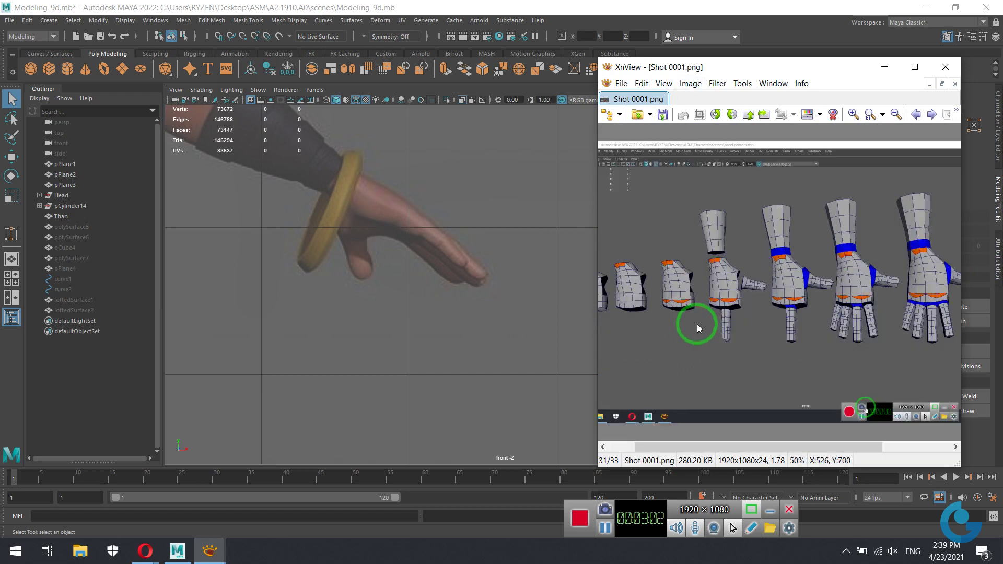
{"action": "left_click", "coordinate": [397, 293]}
Pan and zoom the front viewport to frame the full wireframe character and reference planes.
{"action": "scroll", "coordinate": [407, 296], "scroll_direction": "down", "scroll_amount": 3}
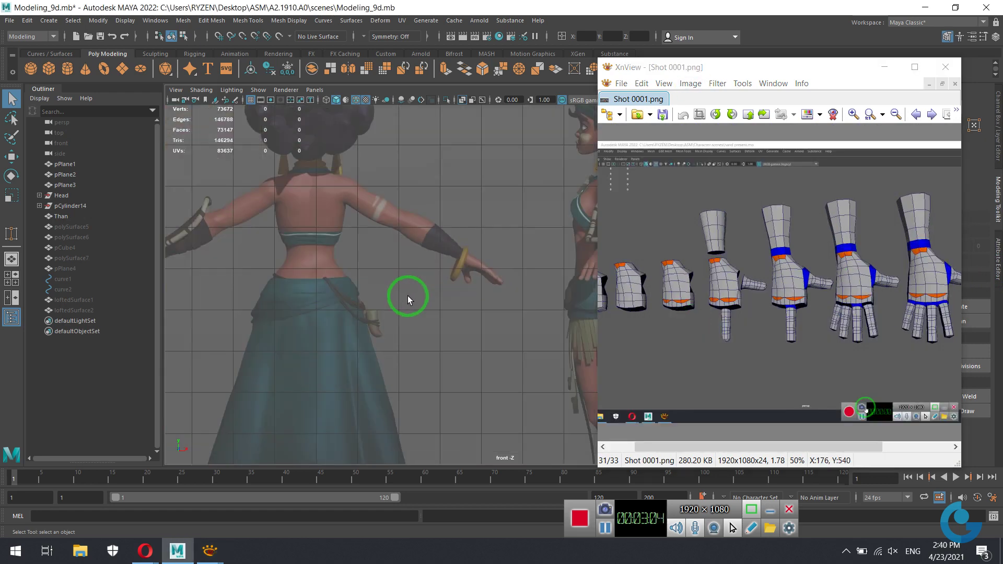
{"action": "scroll", "coordinate": [408, 296], "scroll_direction": "down", "scroll_amount": 3}
{"action": "right_click", "coordinate": [496, 309]}
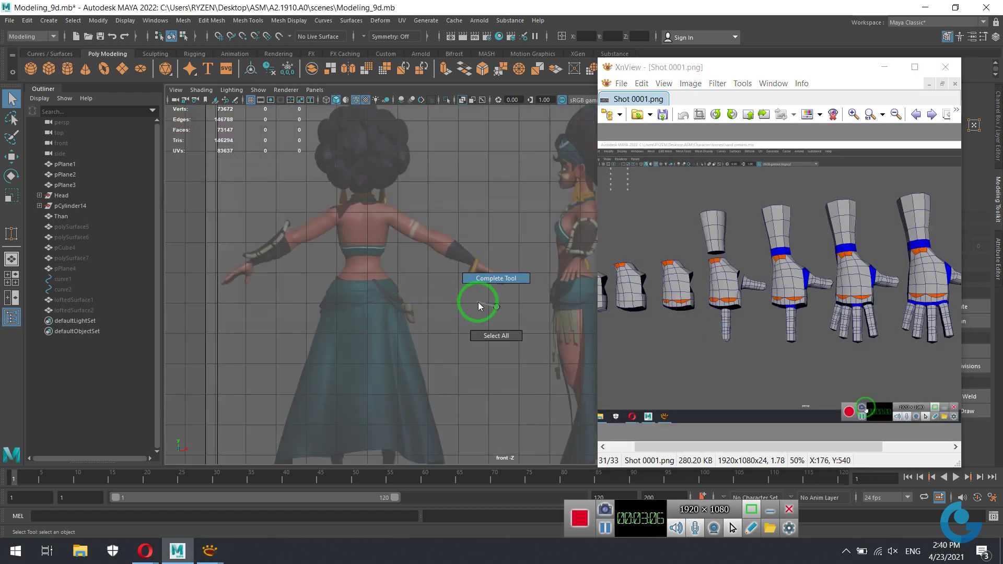
{"action": "mouse_move", "coordinate": [497, 303]}
{"action": "middle_mouse_down", "text": "alt"}
{"action": "mouse_move", "coordinate": [482, 277]}
{"action": "mouse_move", "coordinate": [549, 284]}
{"action": "mouse_move", "coordinate": [318, 273]}
{"action": "middle_mouse_up", "text": "alt"}
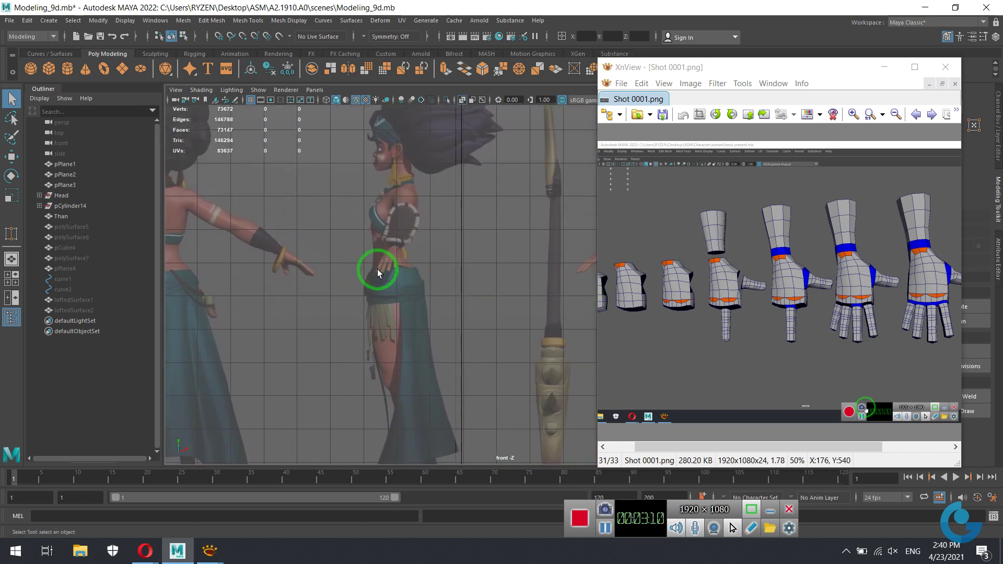
{"action": "mouse_move", "coordinate": [492, 369]}
{"action": "middle_mouse_down", "text": "alt"}
{"action": "mouse_move", "coordinate": [329, 298]}
{"action": "mouse_move", "coordinate": [316, 255]}
{"action": "middle_mouse_up", "text": "alt"}
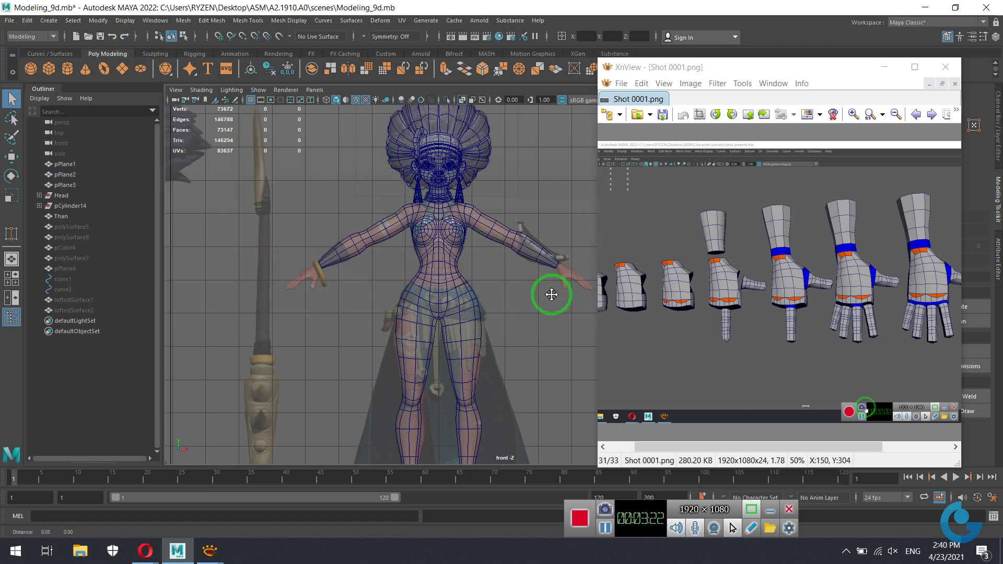
{"action": "scroll", "coordinate": [553, 291], "scroll_direction": "up", "scroll_amount": 5}
{"action": "middle_click_drag", "start_coordinate": [628, 328], "coordinate": [472, 190], "text": "alt"}
{"action": "key", "text": "a"}
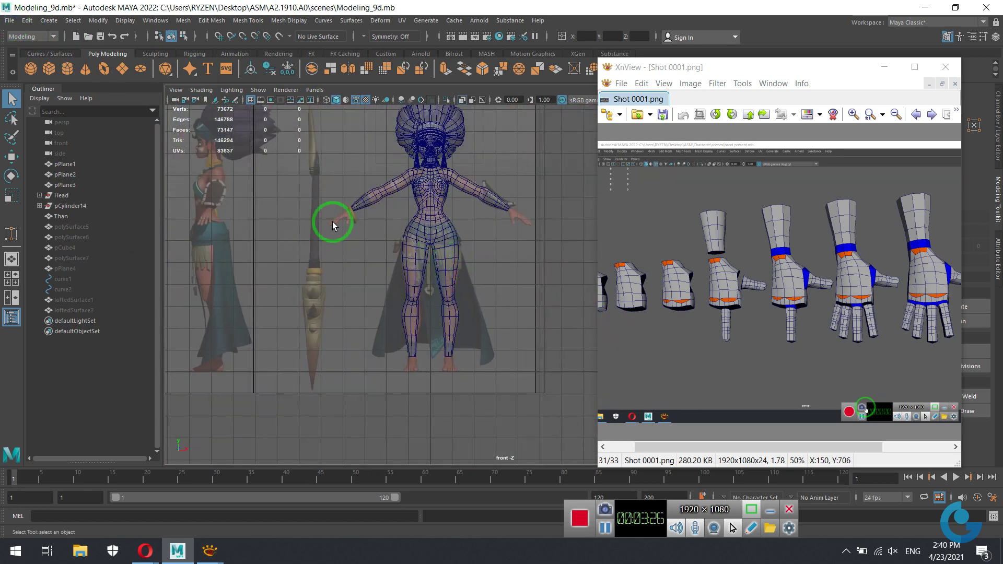
Minimize XnView and hide the Than mesh and the Head headpiece.
{"action": "left_click", "coordinate": [885, 67]}
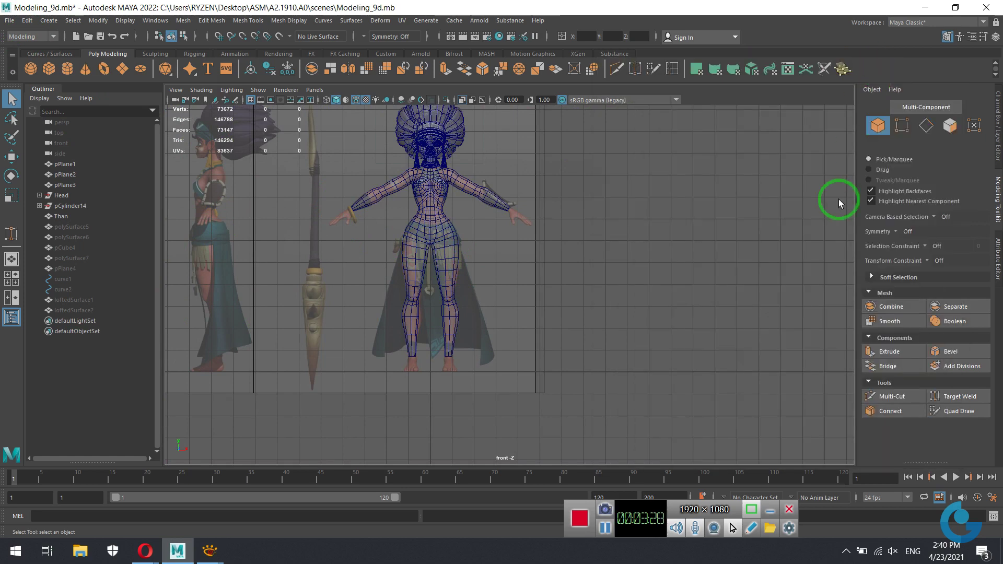
{"action": "mouse_move", "coordinate": [377, 217]}
{"action": "middle_mouse_down", "text": "alt"}
{"action": "mouse_move", "coordinate": [636, 227]}
{"action": "mouse_move", "coordinate": [699, 244]}
{"action": "mouse_move", "coordinate": [606, 244]}
{"action": "middle_mouse_up", "text": "alt"}
{"action": "left_click", "coordinate": [60, 215]}
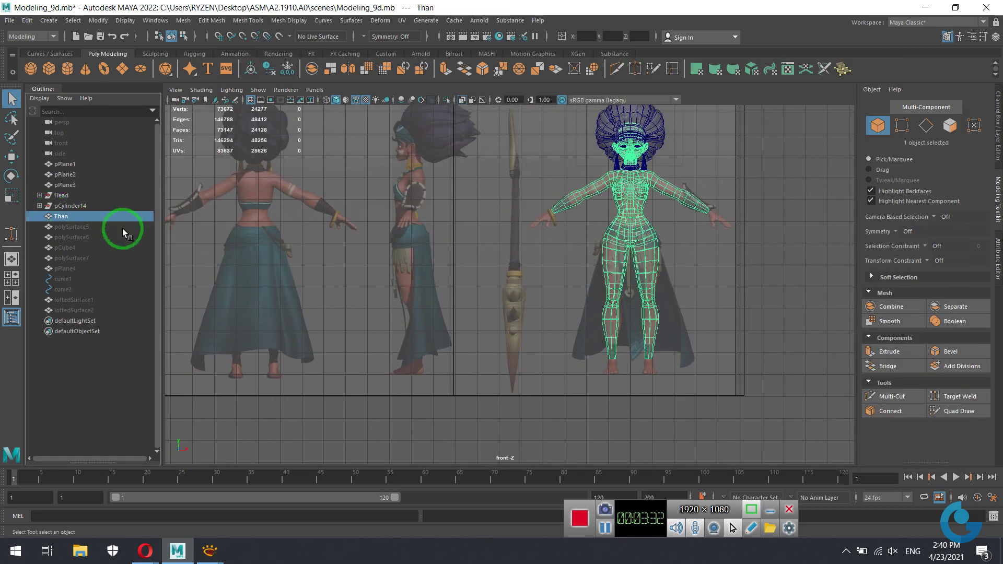
{"action": "key", "text": "ctrl+h"}
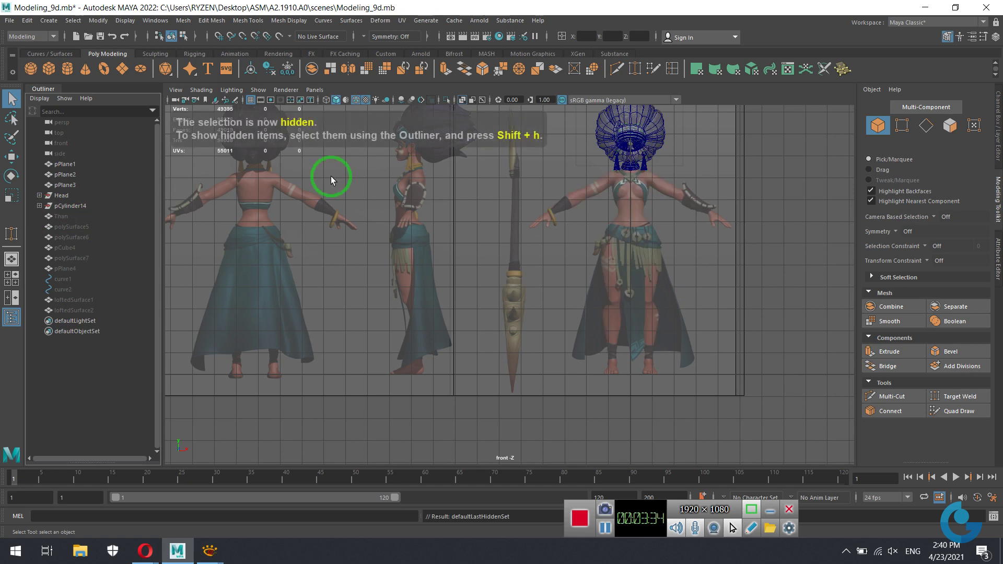
{"action": "scroll", "coordinate": [663, 177], "scroll_direction": "up", "scroll_amount": 2}
{"action": "left_click", "coordinate": [590, 209]}
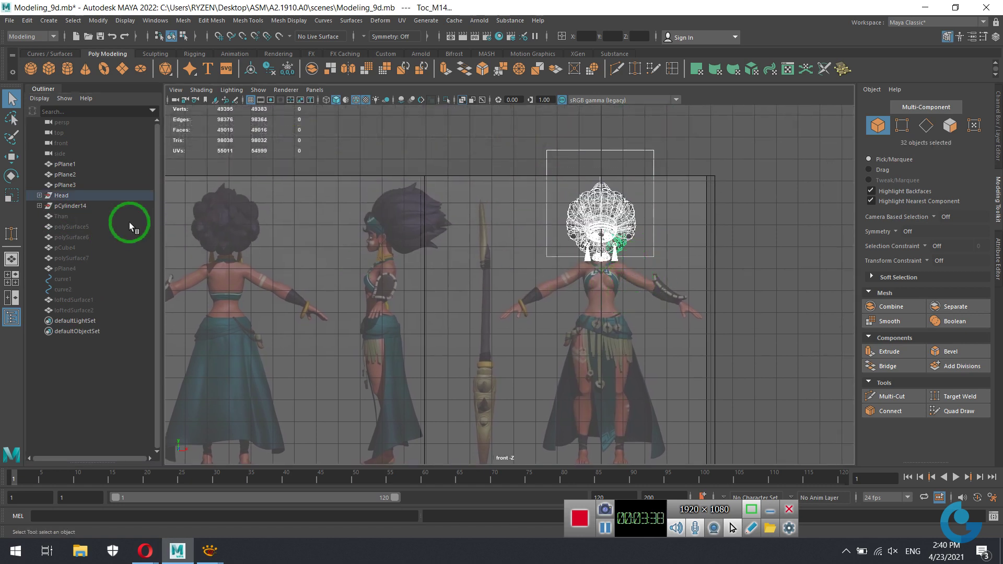
{"action": "left_click", "coordinate": [63, 196]}
{"action": "key", "text": "ctrl+h"}
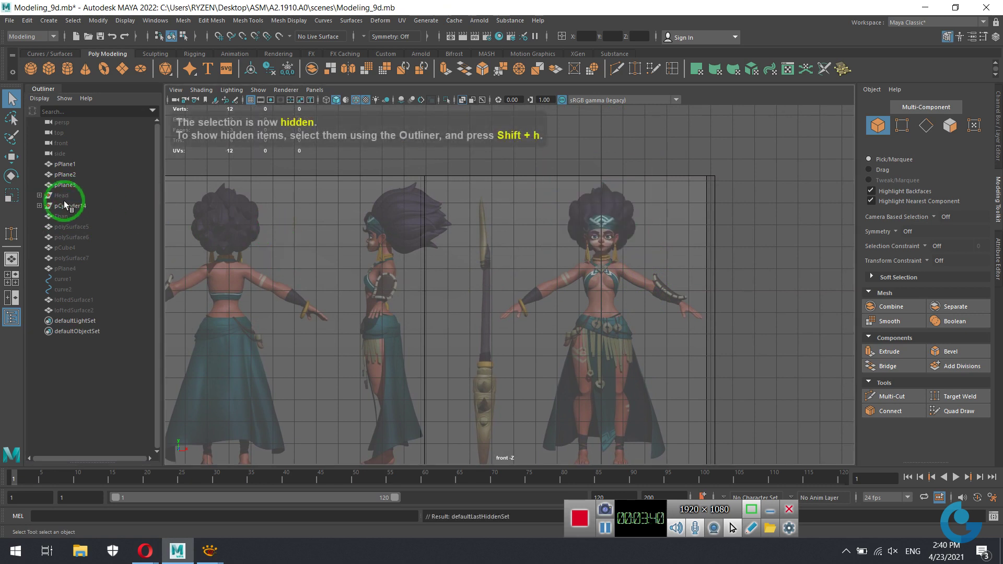
Unhide all objects and delete construction history from everything.
{"action": "left_click", "coordinate": [40, 206]}
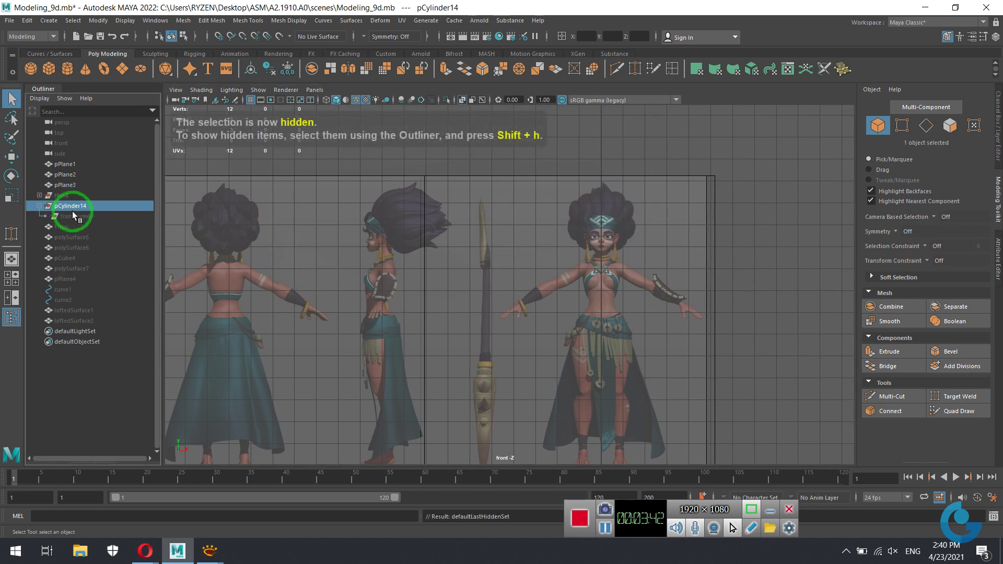
{"action": "left_click", "coordinate": [68, 228]}
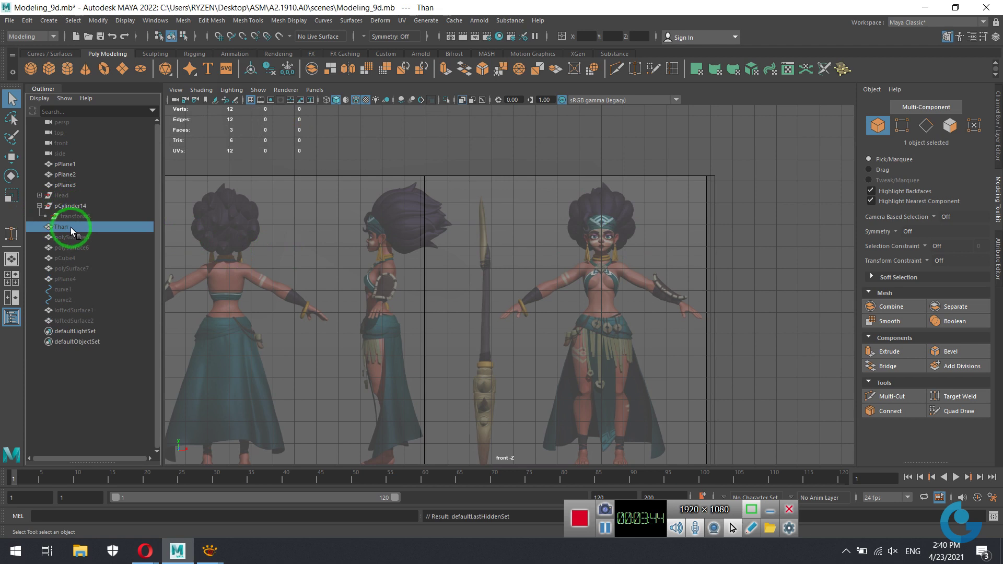
{"action": "key", "text": "shift+h"}
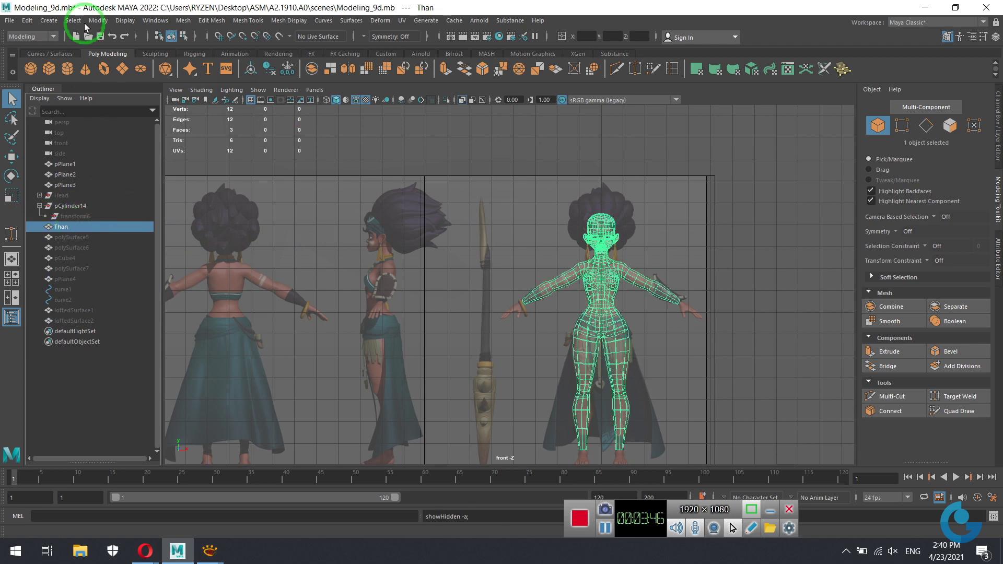
{"action": "left_click", "coordinate": [27, 21]}
{"action": "mouse_move", "coordinate": [61, 153]}
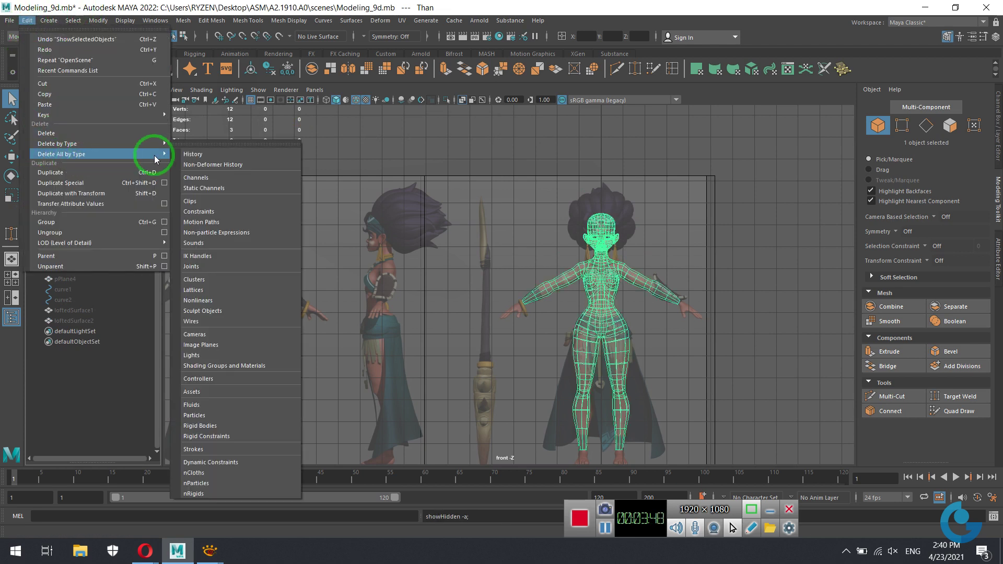
{"action": "left_click", "coordinate": [203, 161]}
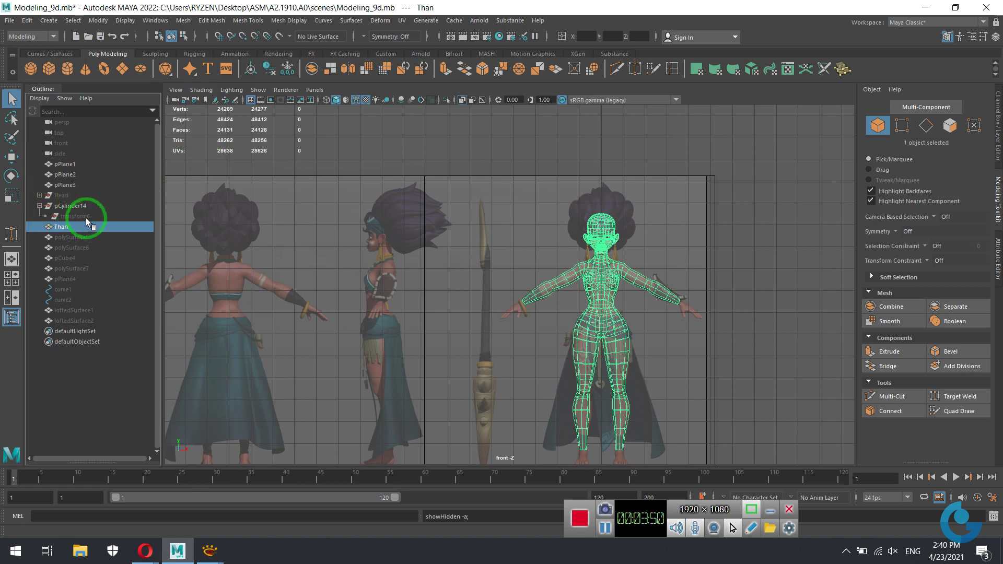
Delete pCylinder14 and hide the Than body mesh.
{"action": "left_click", "coordinate": [39, 206]}
{"action": "left_click", "coordinate": [84, 206]}
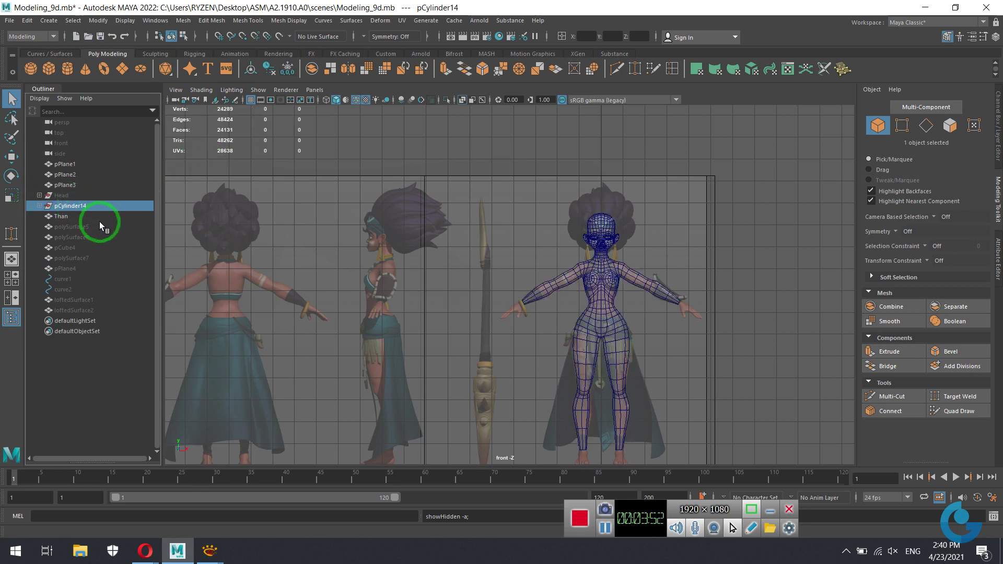
{"action": "key", "text": "Delete"}
{"action": "left_click", "coordinate": [62, 205]}
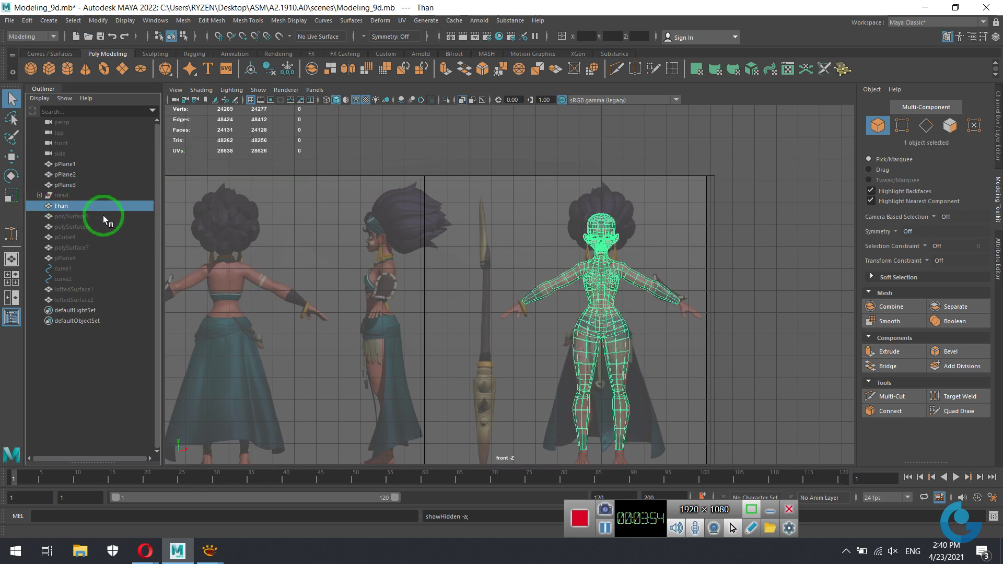
{"action": "key", "text": "ctrl+h"}
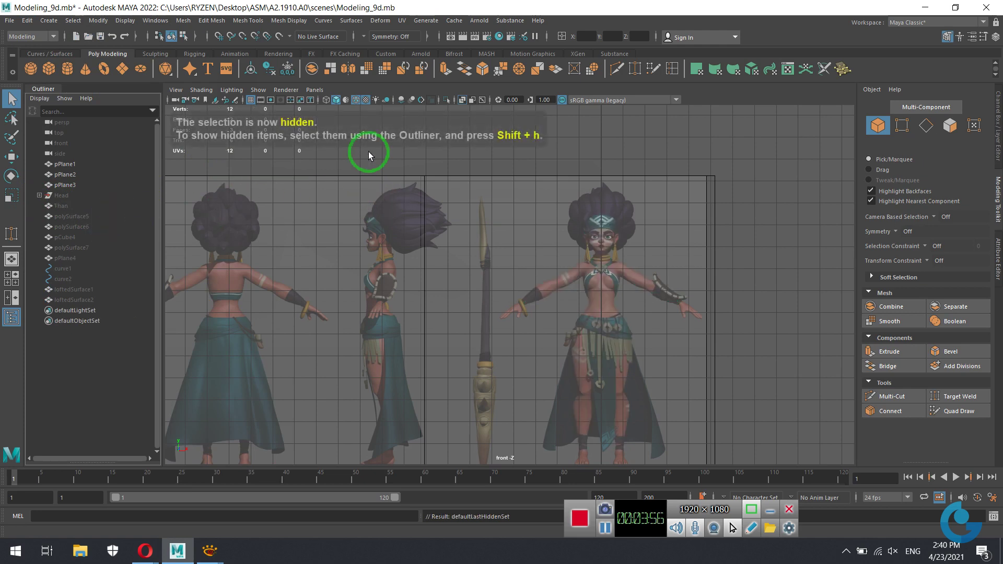
Pan and zoom the front view to show all reference images.
{"action": "middle_click_drag", "start_coordinate": [601, 352], "coordinate": [541, 217], "text": "alt"}
{"action": "scroll", "coordinate": [806, 347], "scroll_direction": "up", "scroll_amount": 3}
{"action": "scroll", "coordinate": [575, 349], "scroll_direction": "up", "scroll_amount": 2}
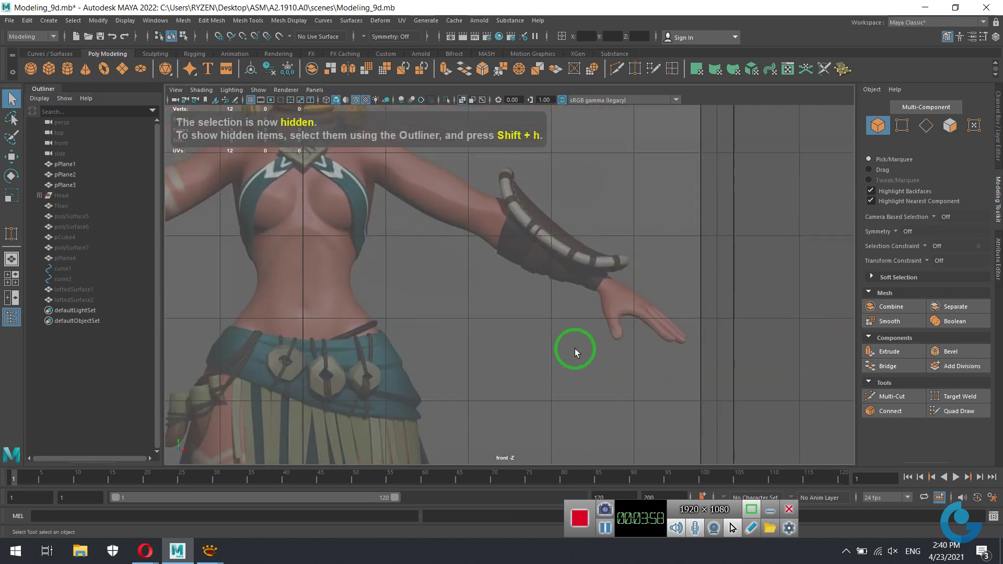
{"action": "middle_click_drag", "start_coordinate": [575, 350], "coordinate": [652, 274], "text": "alt"}
{"action": "scroll", "coordinate": [377, 283], "scroll_direction": "down", "scroll_amount": 6}
{"action": "middle_click_drag", "start_coordinate": [376, 283], "coordinate": [602, 251], "text": "alt"}
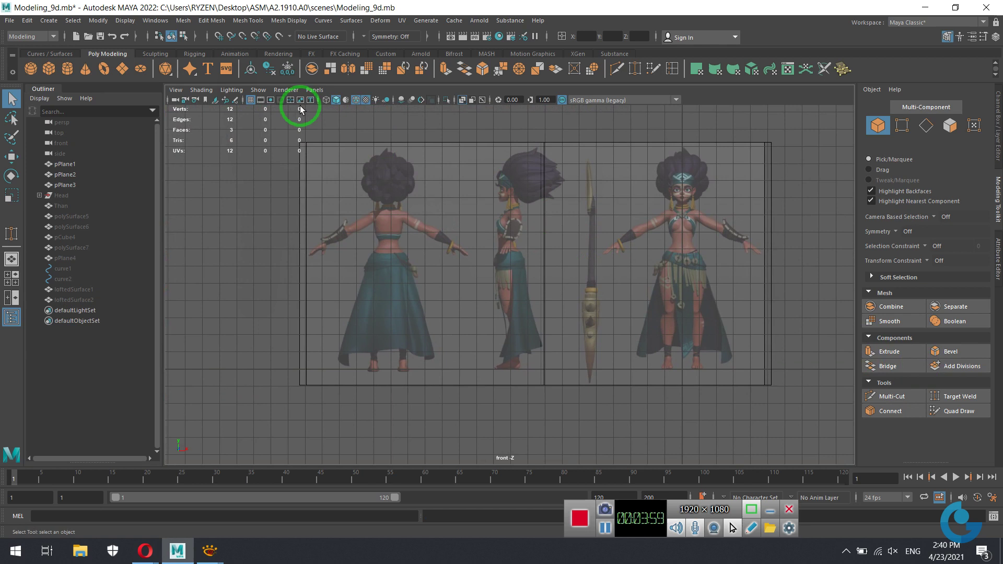
Create a polygon cube, pCube5, and frame it in the front view.
{"action": "left_click", "coordinate": [50, 70]}
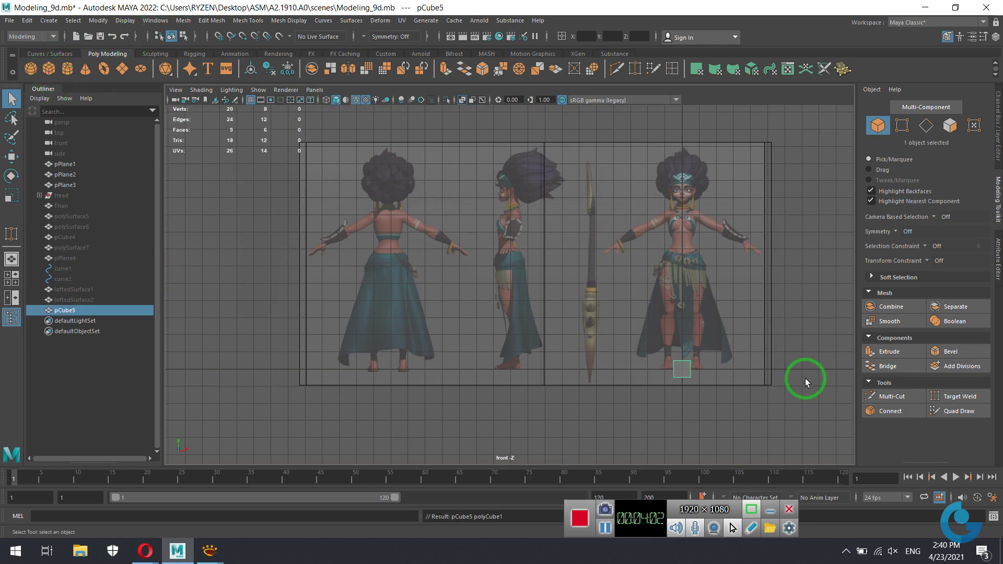
{"action": "middle_click_drag", "start_coordinate": [683, 367], "coordinate": [458, 326], "text": "alt"}
{"action": "scroll", "coordinate": [458, 325], "scroll_direction": "up", "scroll_amount": 3}
{"action": "scroll", "coordinate": [459, 307], "scroll_direction": "down", "scroll_amount": 2}
{"action": "scroll", "coordinate": [482, 365], "scroll_direction": "up", "scroll_amount": 2}
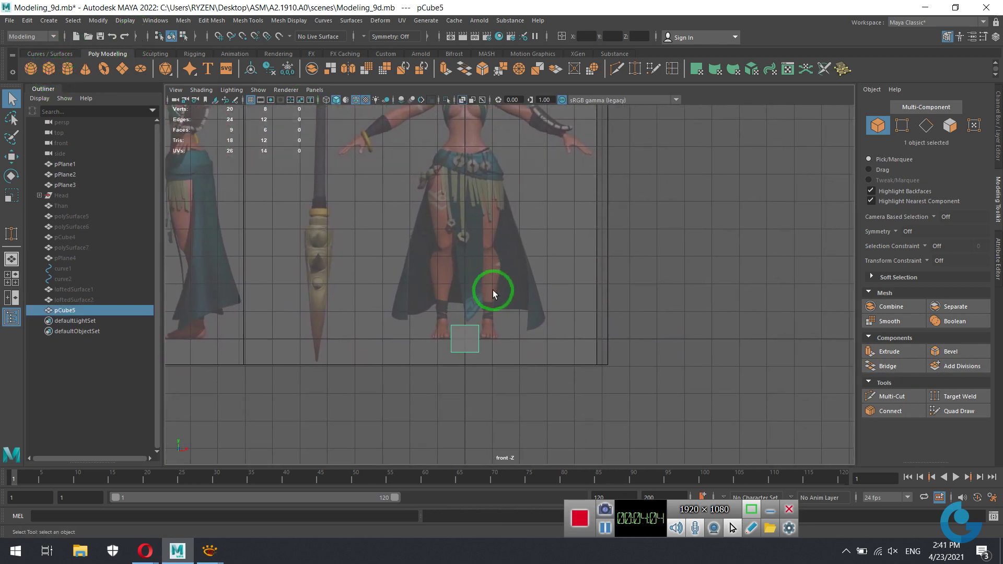
{"action": "mouse_move", "coordinate": [489, 360]}
{"action": "middle_mouse_down", "text": "alt"}
{"action": "mouse_move", "coordinate": [466, 368]}
{"action": "mouse_move", "coordinate": [466, 356]}
{"action": "middle_mouse_up", "text": "alt"}
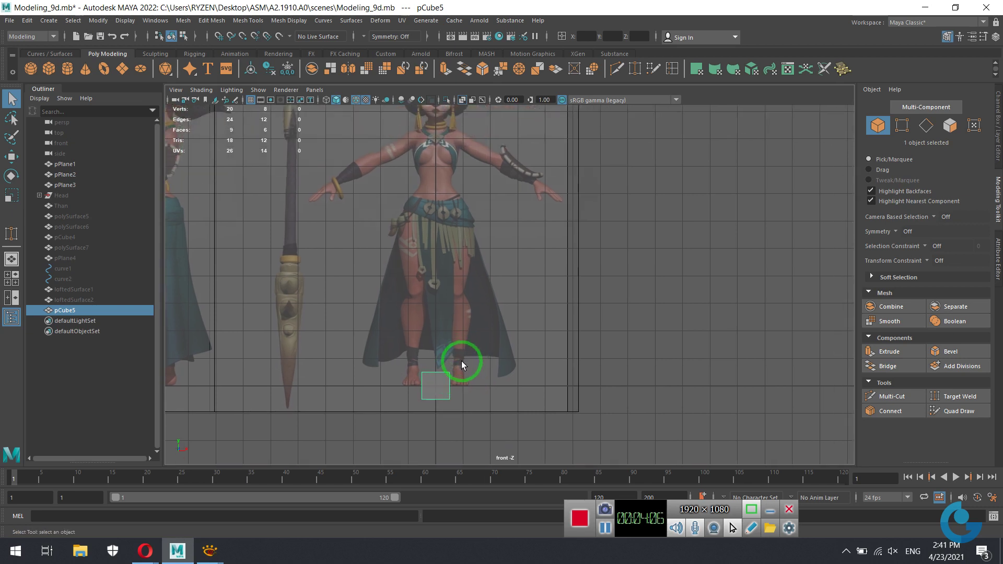
{"action": "mouse_move", "coordinate": [209, 551]}
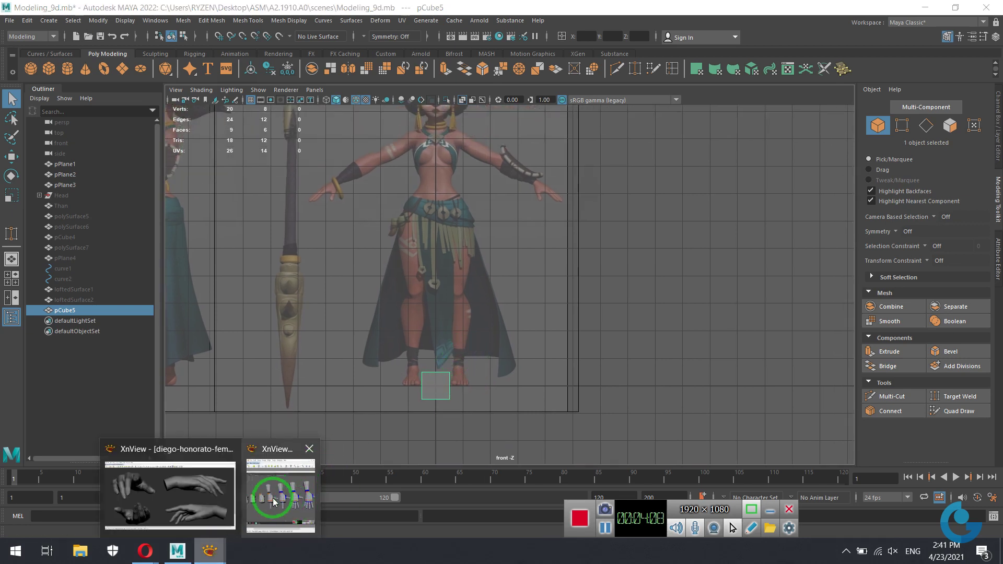
Bring up the hand-blocking reference in XnView and frame the character's feet.
{"action": "left_click", "coordinate": [273, 497]}
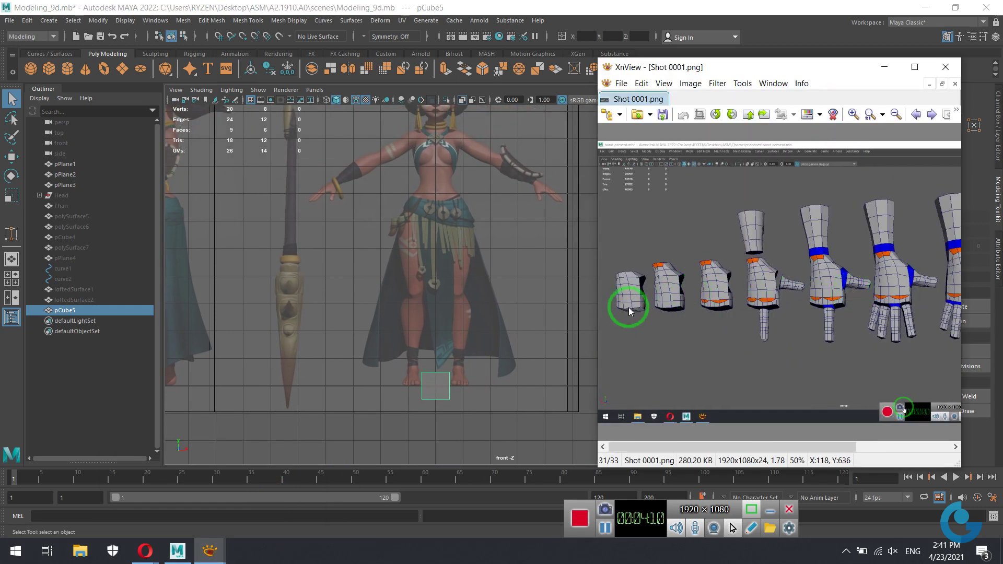
{"action": "scroll", "coordinate": [629, 308], "scroll_direction": "up", "scroll_amount": 2}
{"action": "scroll", "coordinate": [710, 285], "scroll_direction": "up", "scroll_amount": 2}
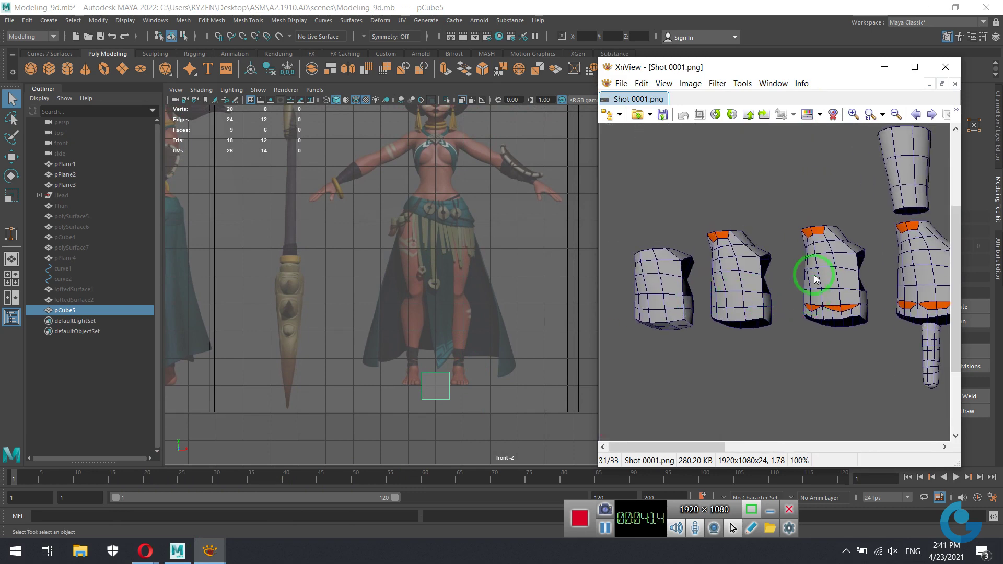
{"action": "right_click_drag", "start_coordinate": [380, 364], "coordinate": [446, 223], "text": "alt"}
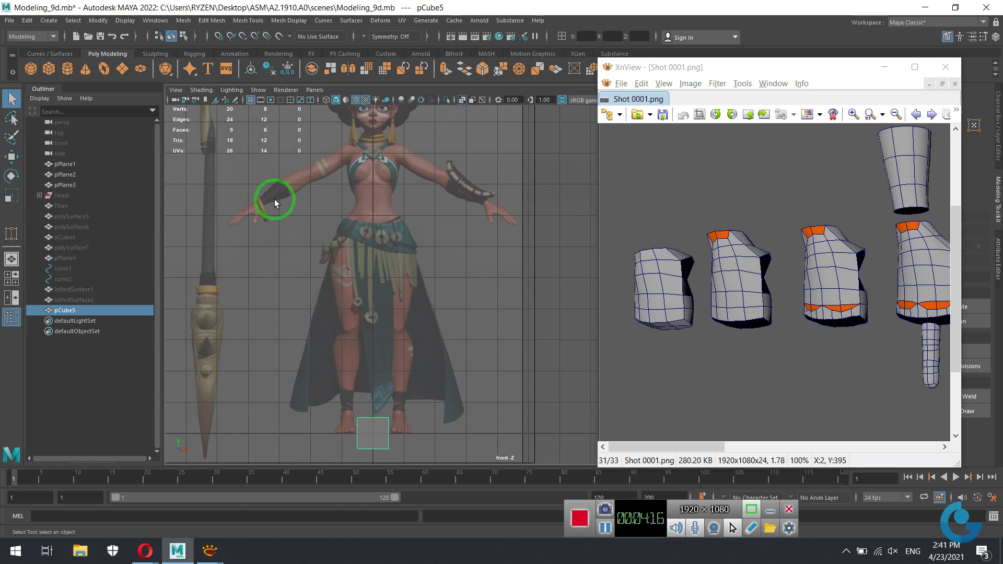
{"action": "left_click_drag", "start_coordinate": [912, 291], "coordinate": [904, 308]}
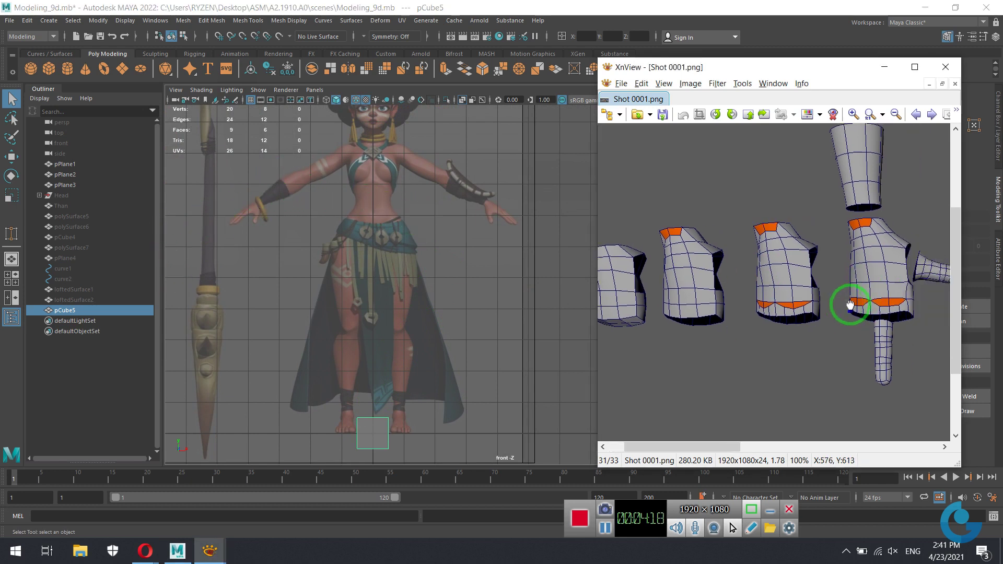
{"action": "mouse_move", "coordinate": [470, 354]}
{"action": "middle_mouse_down", "text": "alt"}
{"action": "mouse_move", "coordinate": [446, 327]}
{"action": "mouse_move", "coordinate": [437, 347]}
{"action": "middle_mouse_up", "text": "alt"}
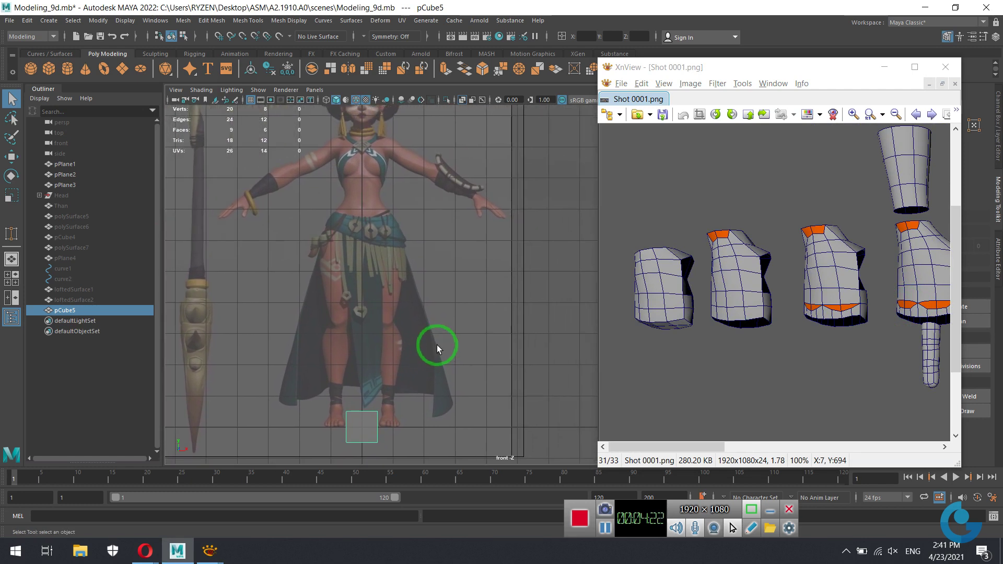
{"action": "mouse_move", "coordinate": [437, 347]}
{"action": "right_mouse_down", "text": "alt"}
{"action": "mouse_move", "coordinate": [427, 312]}
{"action": "mouse_move", "coordinate": [449, 282]}
{"action": "right_mouse_up", "text": "alt"}
{"action": "right_click_drag", "start_coordinate": [419, 336], "coordinate": [419, 330], "text": "alt"}
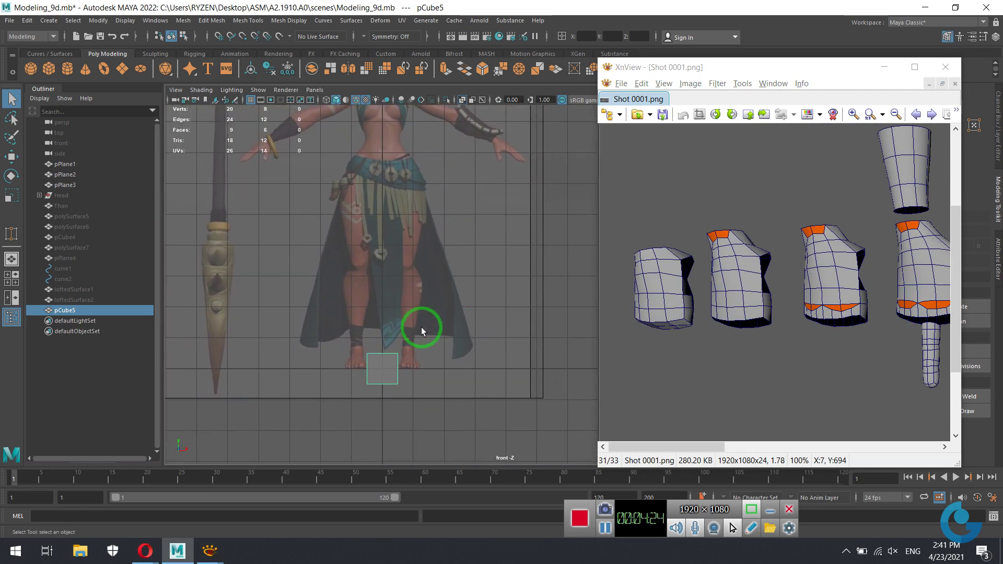
{"action": "mouse_move", "coordinate": [419, 330]}
{"action": "middle_mouse_down", "text": "alt"}
{"action": "mouse_move", "coordinate": [430, 279]}
{"action": "mouse_move", "coordinate": [578, 314]}
{"action": "middle_mouse_up", "text": "alt"}
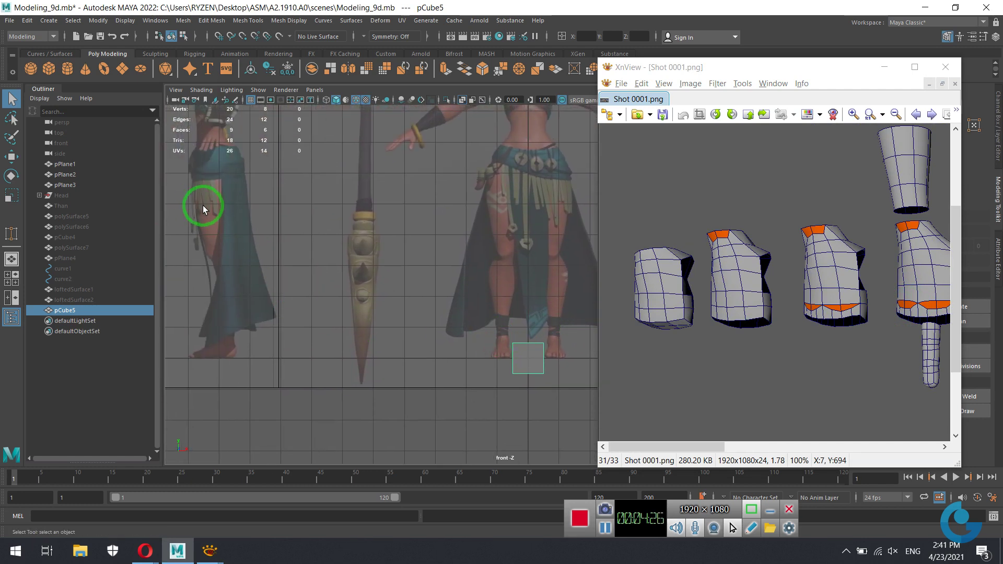
Move pCube5 along X onto the character's foot.
{"action": "key", "text": "w"}
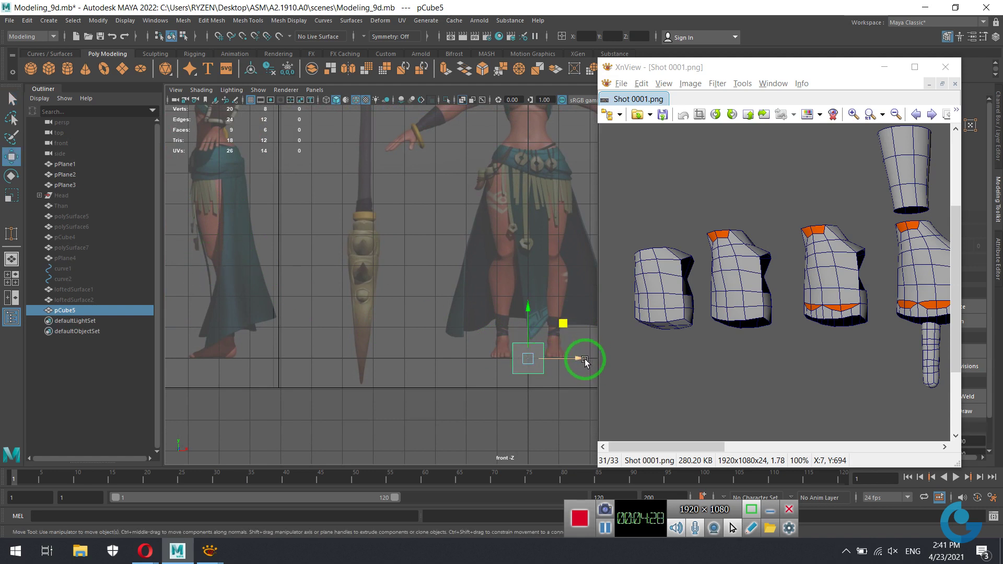
{"action": "left_click_drag", "start_coordinate": [583, 359], "coordinate": [269, 320]}
{"action": "mouse_move", "coordinate": [269, 320]}
{"action": "middle_mouse_down", "text": "alt"}
{"action": "mouse_move", "coordinate": [517, 320]}
{"action": "mouse_move", "coordinate": [220, 354]}
{"action": "mouse_move", "coordinate": [473, 340]}
{"action": "middle_mouse_up", "text": "alt"}
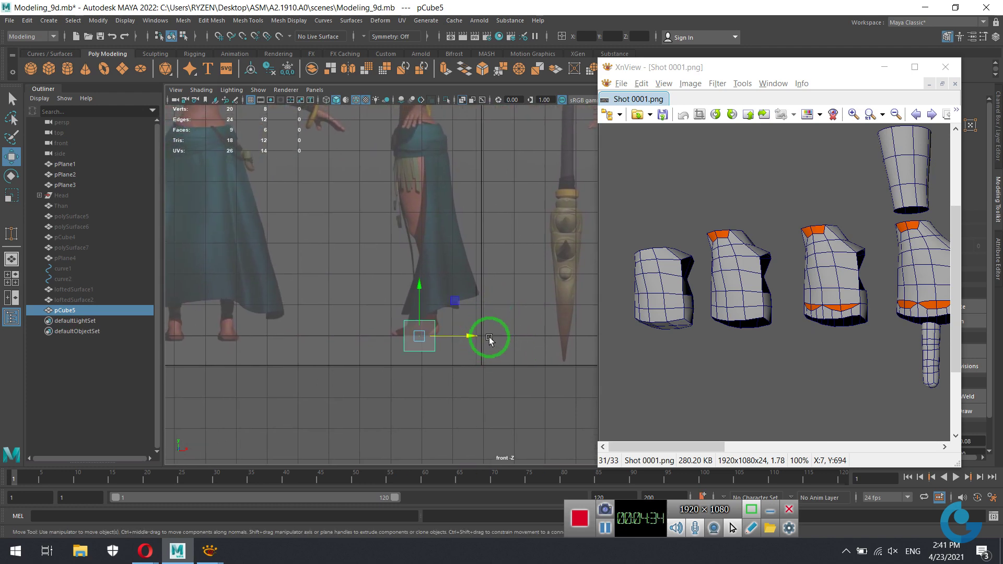
Maximize the side view over the foot and narrow the XnView window beside it.
{"action": "key", "text": "space"}
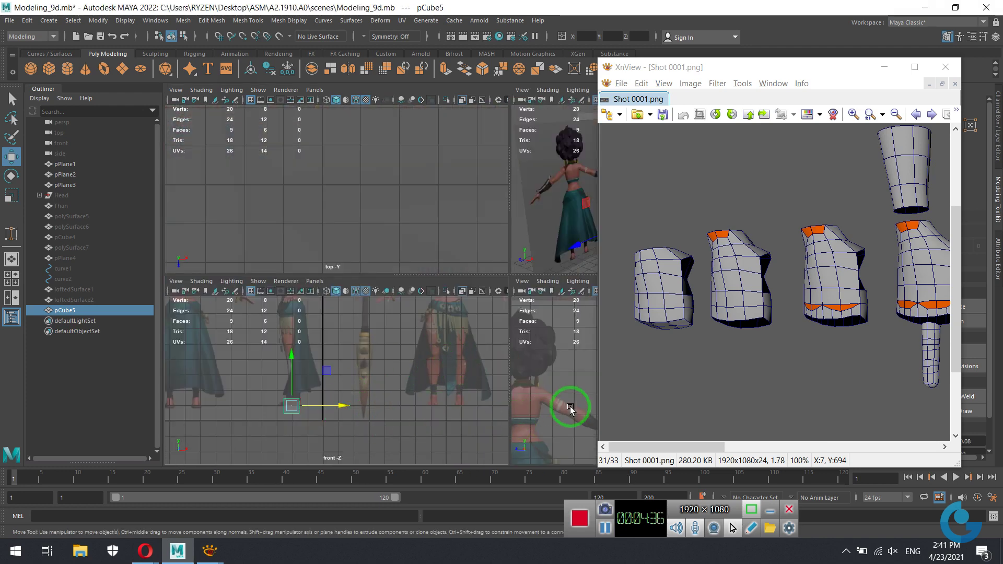
{"action": "key", "text": "space"}
{"action": "mouse_move", "coordinate": [511, 321]}
{"action": "middle_mouse_down", "text": "alt"}
{"action": "mouse_move", "coordinate": [448, 265]}
{"action": "mouse_move", "coordinate": [441, 245]}
{"action": "mouse_move", "coordinate": [346, 247]}
{"action": "mouse_move", "coordinate": [519, 264]}
{"action": "mouse_move", "coordinate": [432, 253]}
{"action": "middle_mouse_up", "text": "alt"}
{"action": "scroll", "coordinate": [442, 246], "scroll_direction": "down", "scroll_amount": 5}
{"action": "scroll", "coordinate": [497, 306], "scroll_direction": "up", "scroll_amount": 4}
{"action": "scroll", "coordinate": [511, 314], "scroll_direction": "up", "scroll_amount": 3}
{"action": "scroll", "coordinate": [446, 269], "scroll_direction": "up", "scroll_amount": 2}
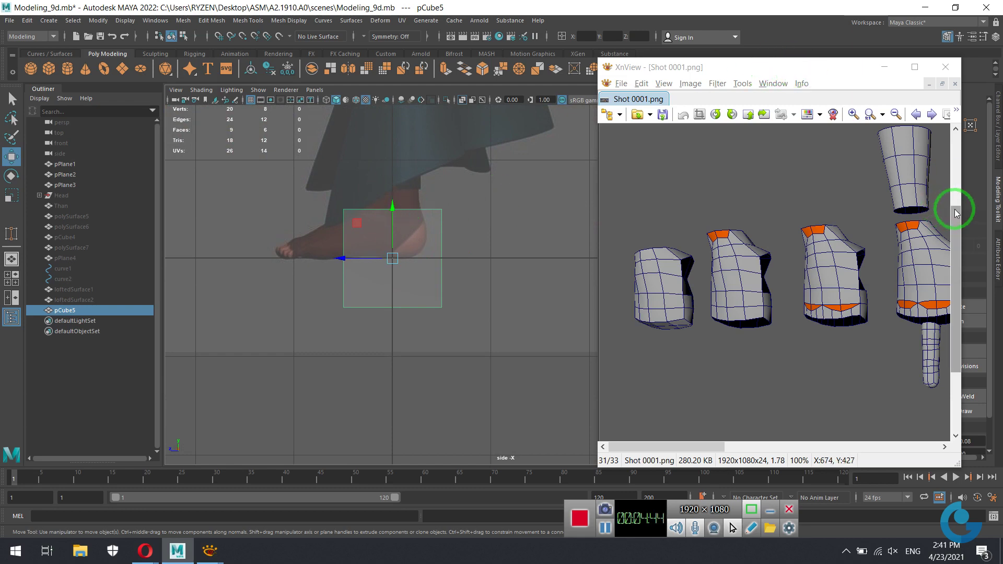
{"action": "left_click_drag", "start_coordinate": [962, 209], "coordinate": [846, 209]}
{"action": "mouse_move", "coordinate": [717, 71]}
{"action": "left_mouse_down"}
{"action": "mouse_move", "coordinate": [209, 68]}
{"action": "mouse_move", "coordinate": [160, 83]}
{"action": "left_mouse_up"}
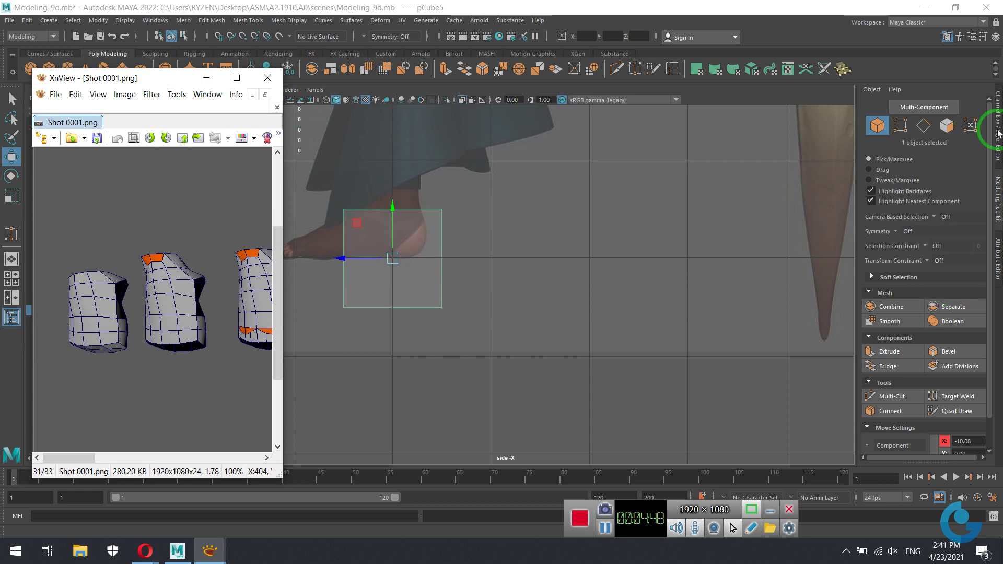
Show the polyCube1 construction inputs and stretch the cube taller along Y.
{"action": "left_click", "coordinate": [998, 128]}
{"action": "left_click", "coordinate": [892, 227]}
{"action": "type", "text": "5"}
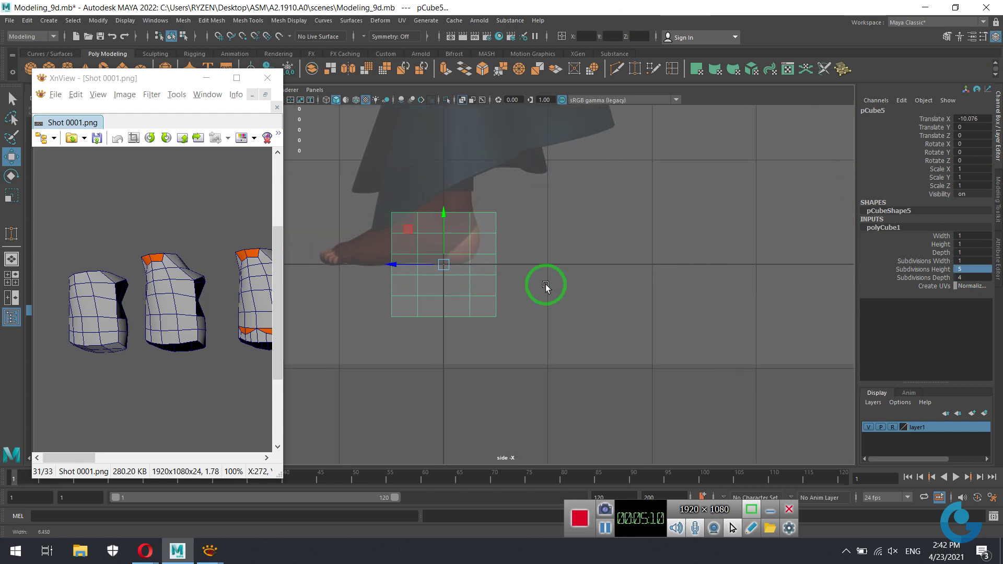
{"action": "middle_click_drag", "start_coordinate": [468, 275], "coordinate": [547, 285], "text": "alt"}
{"action": "key", "text": "r"}
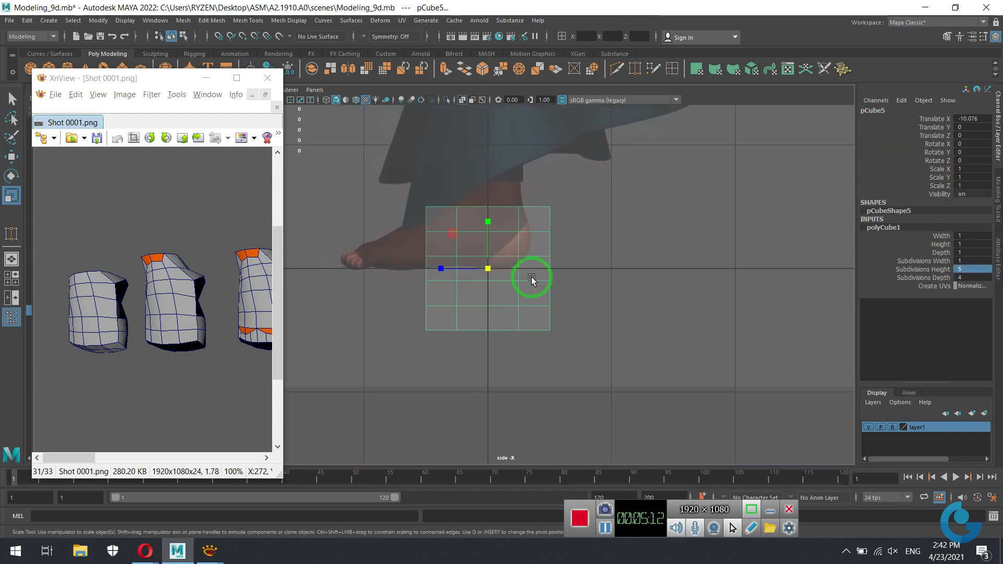
{"action": "left_click_drag", "start_coordinate": [491, 221], "coordinate": [492, 214]}
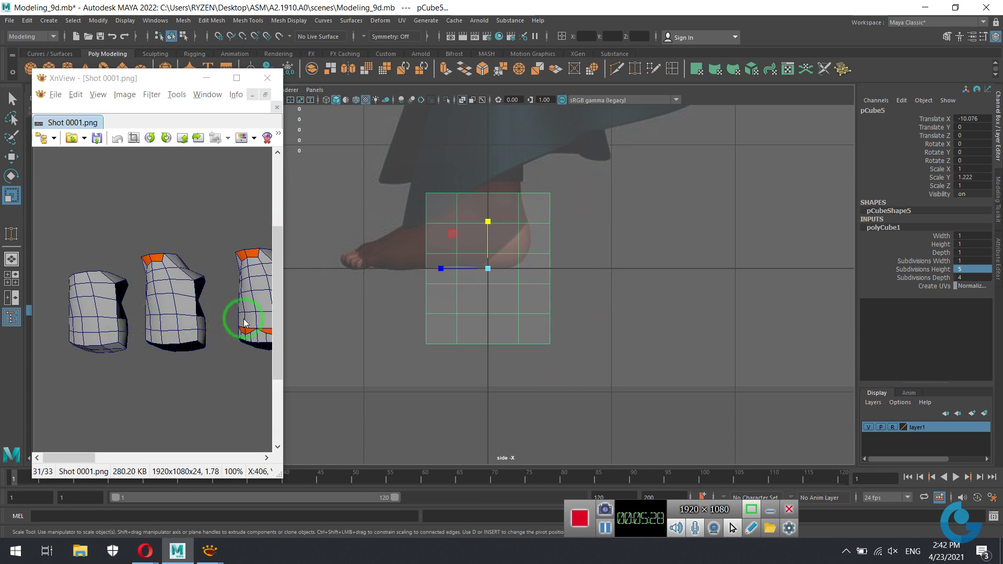
{"action": "left_click_drag", "start_coordinate": [243, 322], "coordinate": [115, 322]}
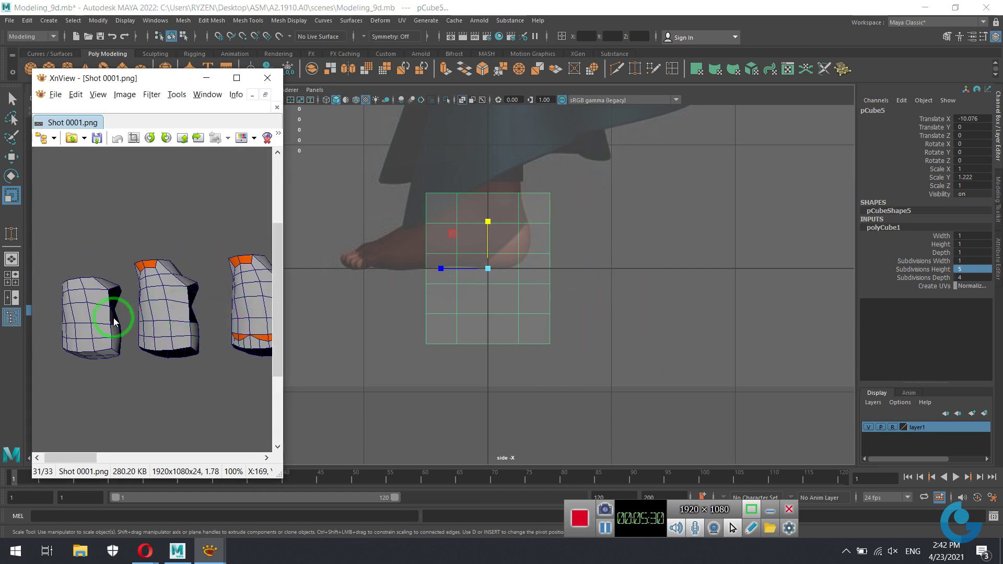
Zoom the reference image out to fit, then return to the Maya scene.
{"action": "key", "text": "slash"}
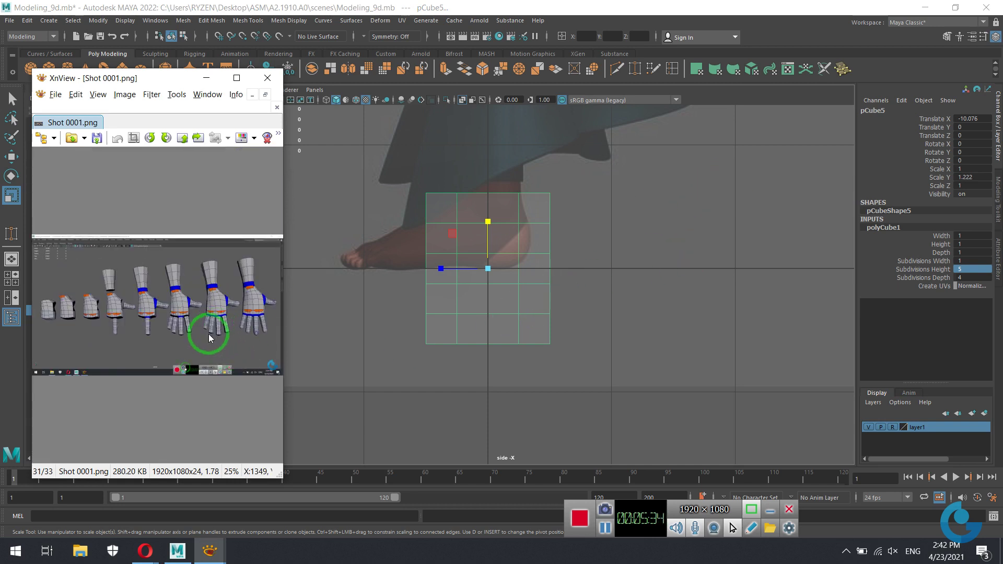
{"action": "scroll", "coordinate": [127, 335], "scroll_direction": "up", "scroll_amount": 3}
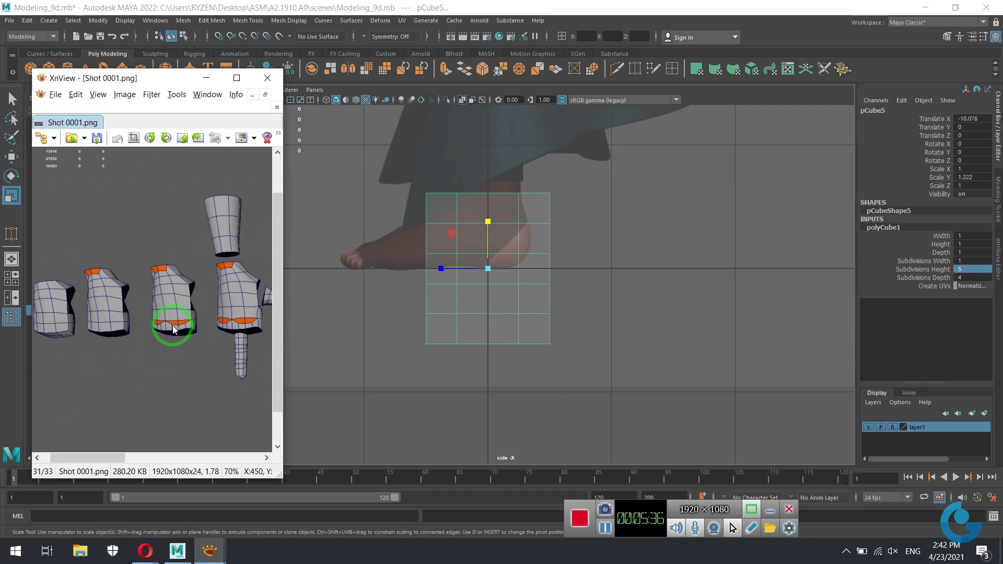
{"action": "scroll", "coordinate": [111, 337], "scroll_direction": "up", "scroll_amount": 2}
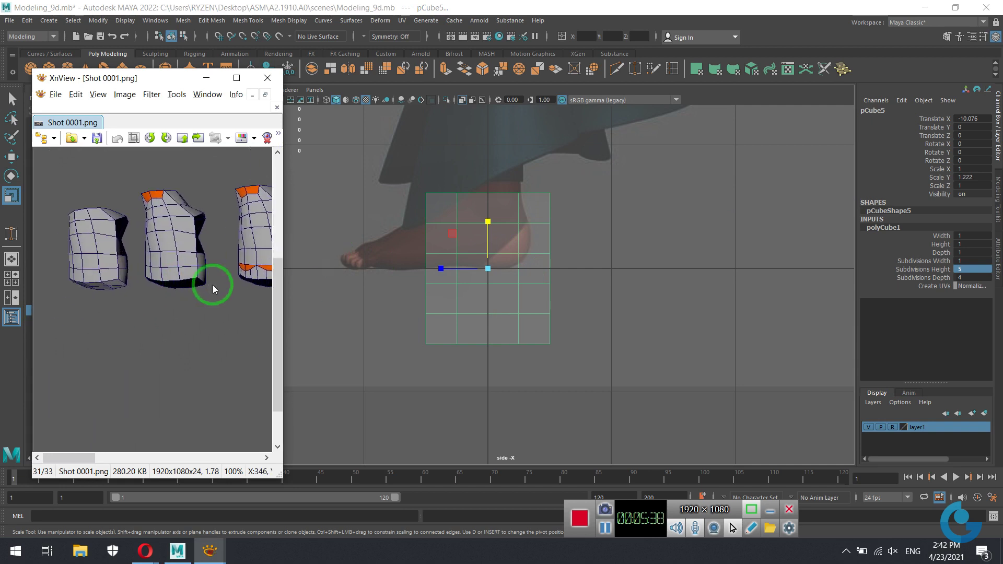
{"action": "scroll", "coordinate": [203, 282], "scroll_direction": "up", "scroll_amount": 2}
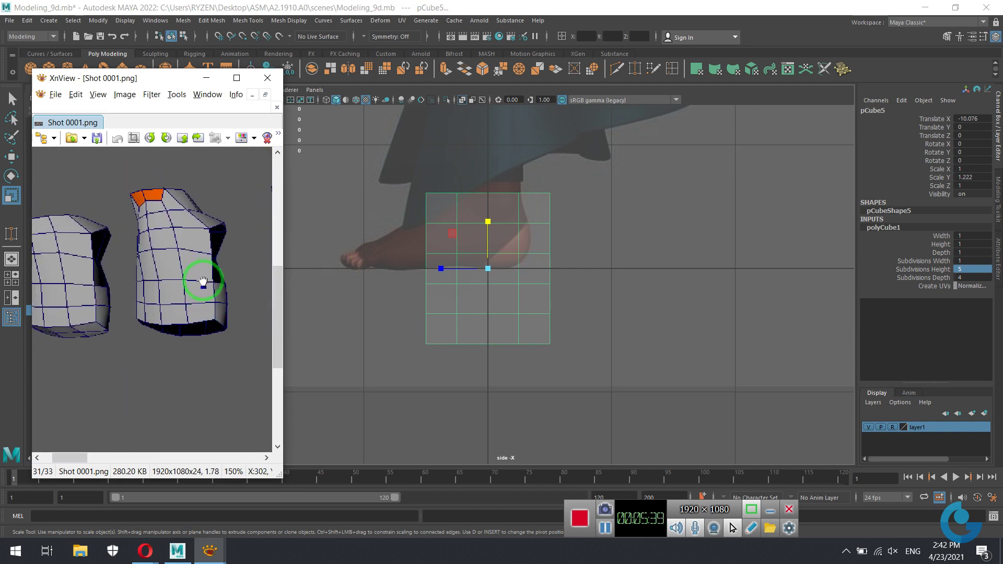
{"action": "left_click", "coordinate": [526, 316]}
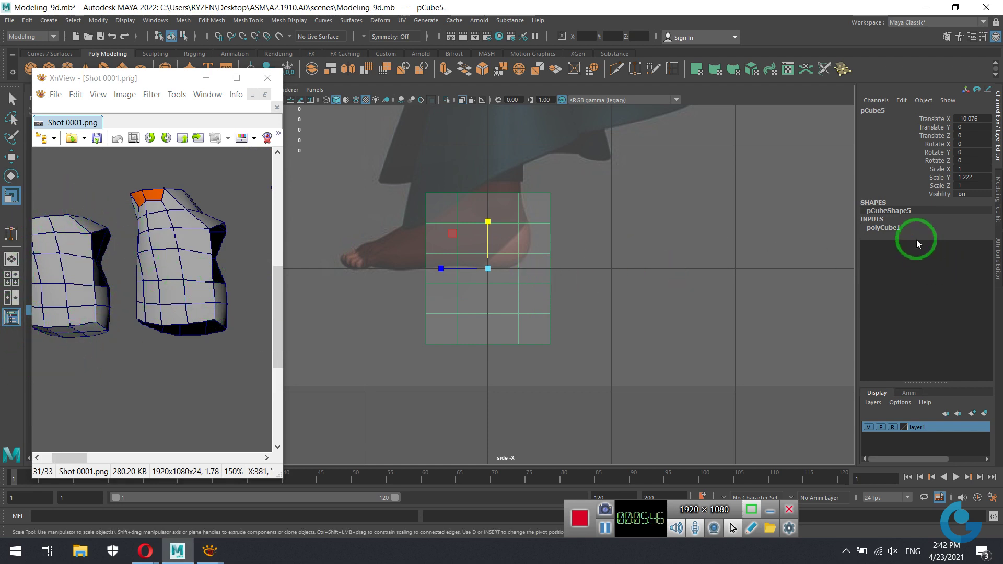
Set polyCube1 Subdivisions Width to 2 and frame the cube in the perspective view.
{"action": "left_click", "coordinate": [892, 228]}
{"action": "double_click", "coordinate": [971, 261]}
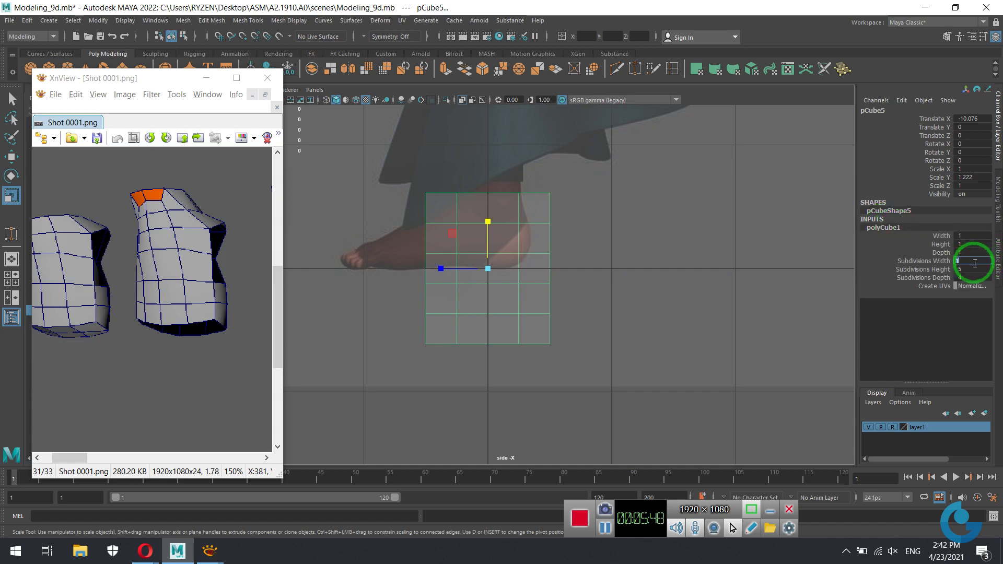
{"action": "type", "text": "2"}
{"action": "key", "text": "Return"}
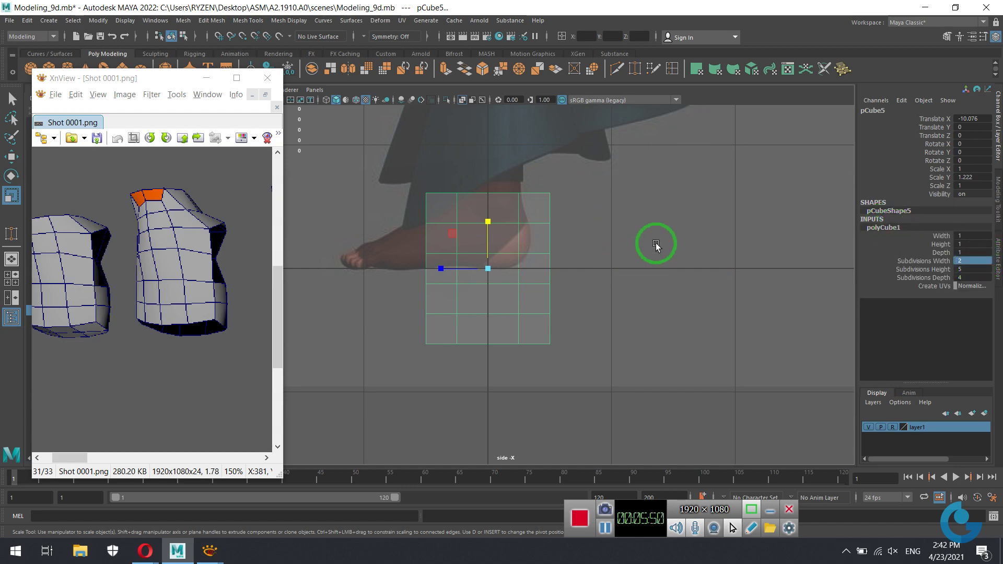
{"action": "key", "text": "space"}
{"action": "key", "text": "space"}
{"action": "key", "text": "f"}
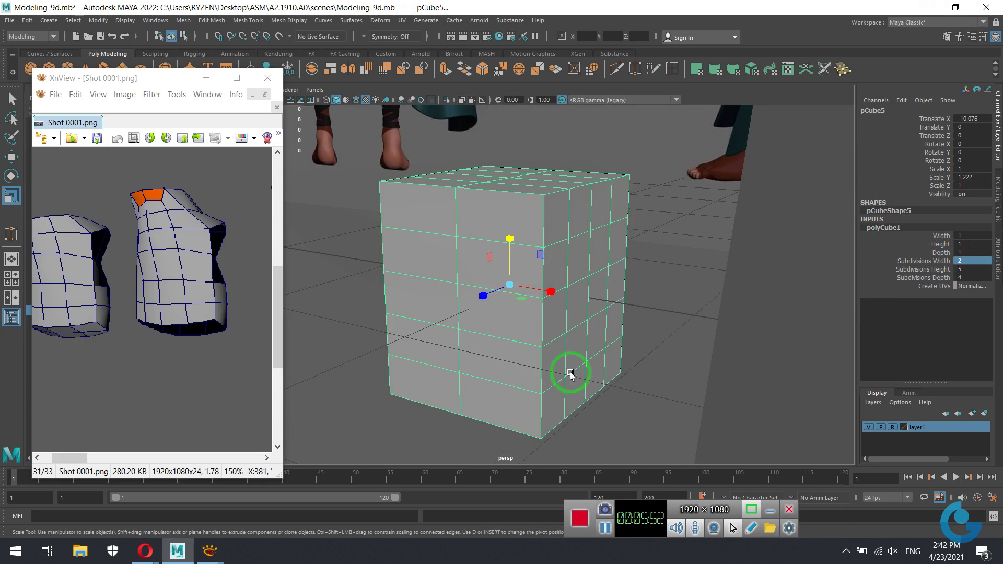
Narrow the cube to Scale X 0.438 and inspect it from below and the front.
{"action": "mouse_move", "coordinate": [571, 375]}
{"action": "left_mouse_down", "text": "alt"}
{"action": "mouse_move", "coordinate": [733, 376]}
{"action": "mouse_move", "coordinate": [701, 403]}
{"action": "mouse_move", "coordinate": [647, 394]}
{"action": "left_mouse_up", "text": "alt"}
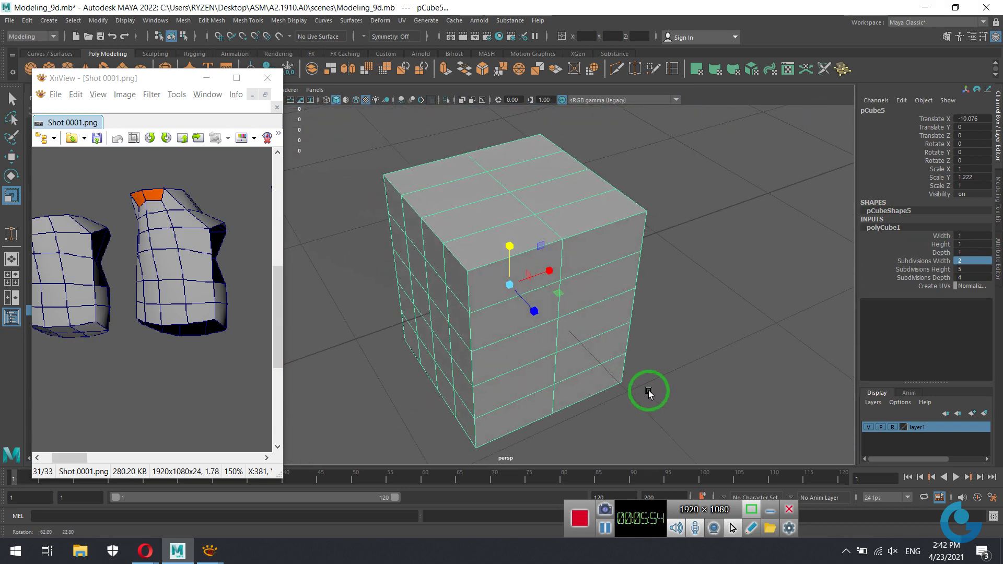
{"action": "left_click_drag", "start_coordinate": [550, 273], "coordinate": [524, 280]}
{"action": "mouse_move", "coordinate": [543, 368]}
{"action": "left_mouse_down", "text": "alt"}
{"action": "mouse_move", "coordinate": [630, 246]}
{"action": "mouse_move", "coordinate": [605, 305]}
{"action": "mouse_move", "coordinate": [538, 280]}
{"action": "mouse_move", "coordinate": [609, 262]}
{"action": "mouse_move", "coordinate": [622, 353]}
{"action": "mouse_move", "coordinate": [513, 370]}
{"action": "mouse_move", "coordinate": [576, 365]}
{"action": "mouse_move", "coordinate": [618, 347]}
{"action": "mouse_move", "coordinate": [573, 291]}
{"action": "left_mouse_up", "text": "alt"}
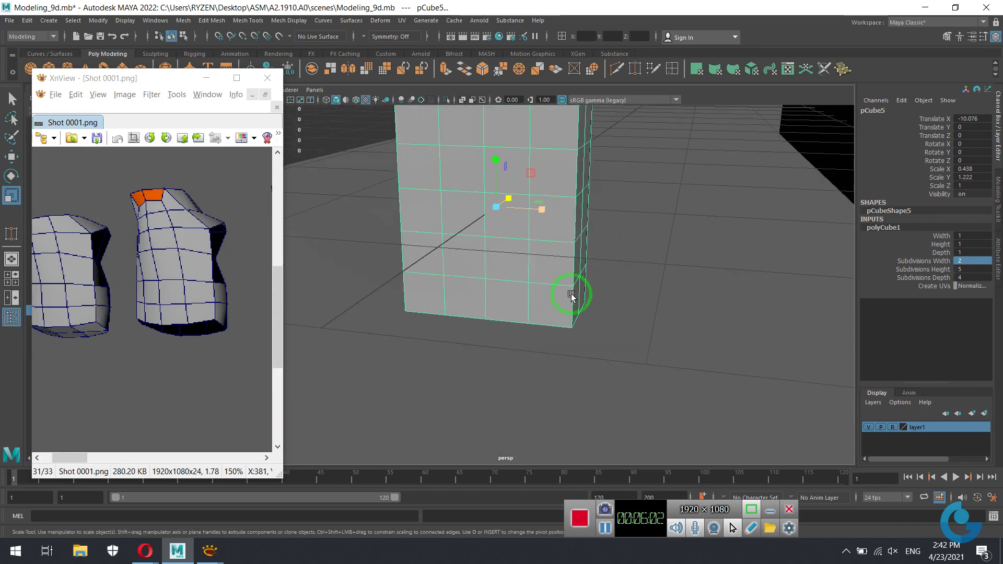
{"action": "mouse_move", "coordinate": [573, 292]}
{"action": "right_mouse_down", "text": "alt"}
{"action": "mouse_move", "coordinate": [601, 273]}
{"action": "mouse_move", "coordinate": [614, 330]}
{"action": "mouse_move", "coordinate": [651, 340]}
{"action": "mouse_move", "coordinate": [606, 340]}
{"action": "right_mouse_up", "text": "alt"}
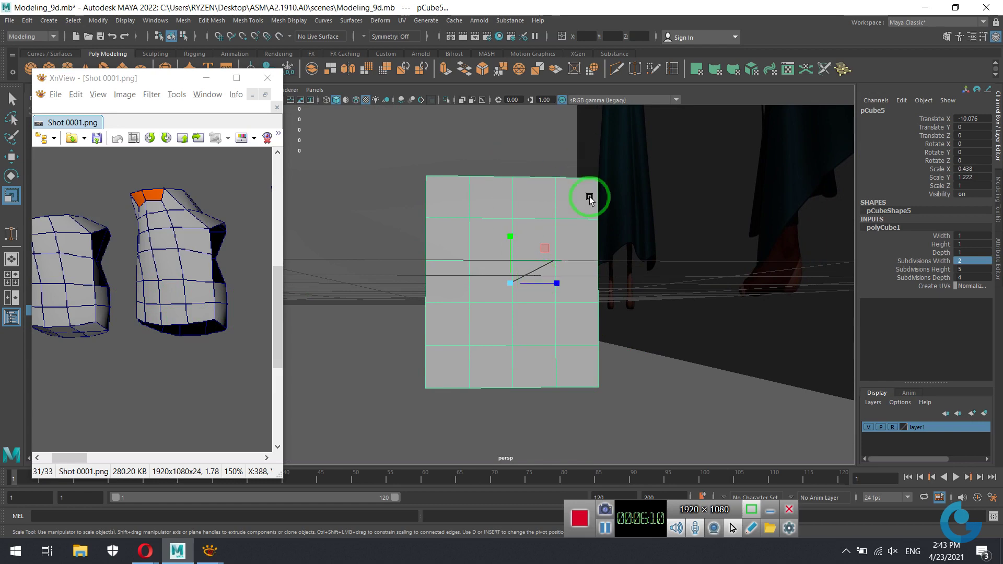
{"action": "left_click", "coordinate": [392, 374]}
Maximize the side view and zoom in on the narrowed cube over the foot.
{"action": "key", "text": "space"}
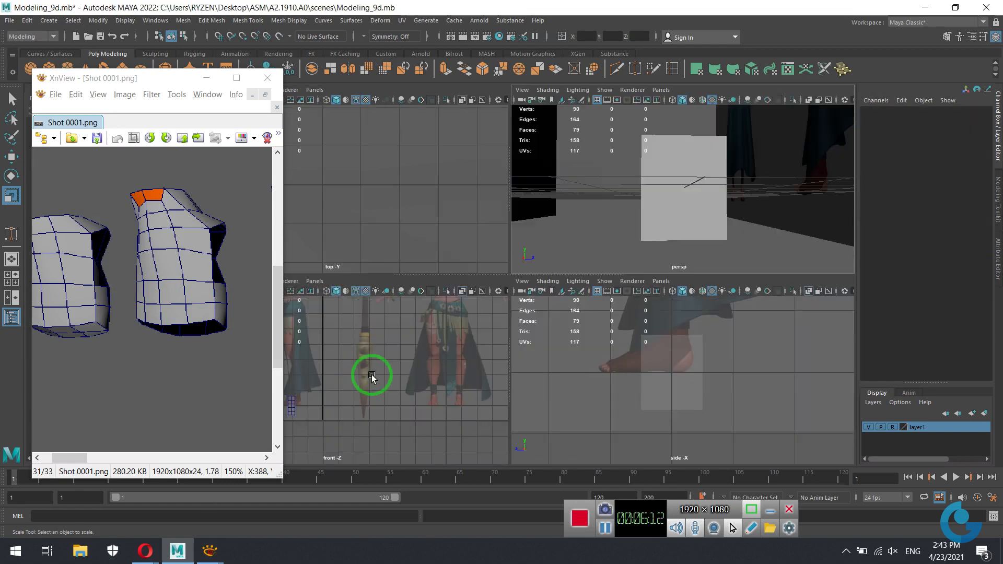
{"action": "left_click", "coordinate": [682, 379]}
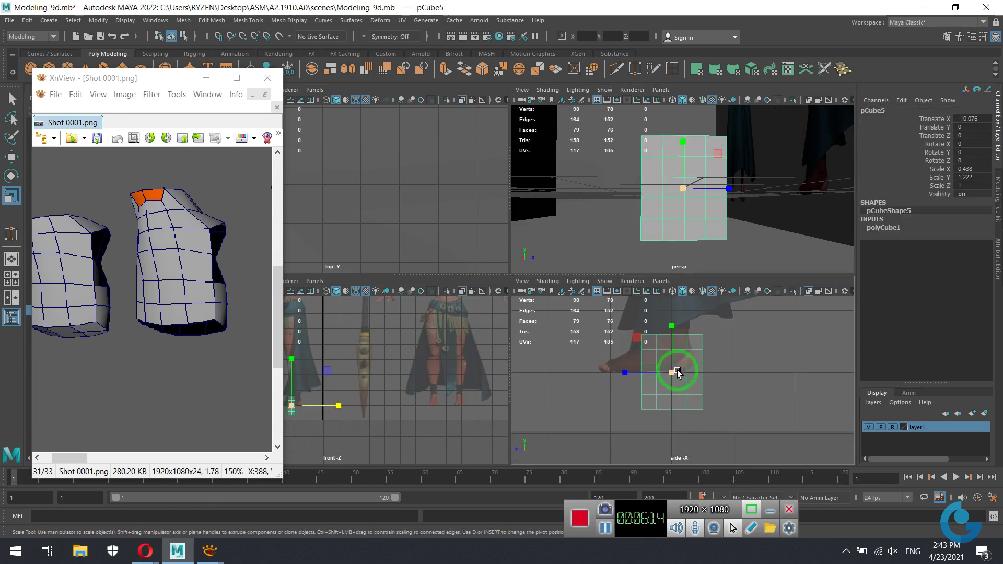
{"action": "key", "text": "space"}
{"action": "mouse_move", "coordinate": [510, 288]}
{"action": "right_mouse_down", "text": "alt"}
{"action": "mouse_move", "coordinate": [660, 306]}
{"action": "mouse_move", "coordinate": [647, 311]}
{"action": "mouse_move", "coordinate": [553, 266]}
{"action": "mouse_move", "coordinate": [625, 286]}
{"action": "right_mouse_up", "text": "alt"}
{"action": "middle_click_drag", "start_coordinate": [627, 324], "coordinate": [565, 305], "text": "alt"}
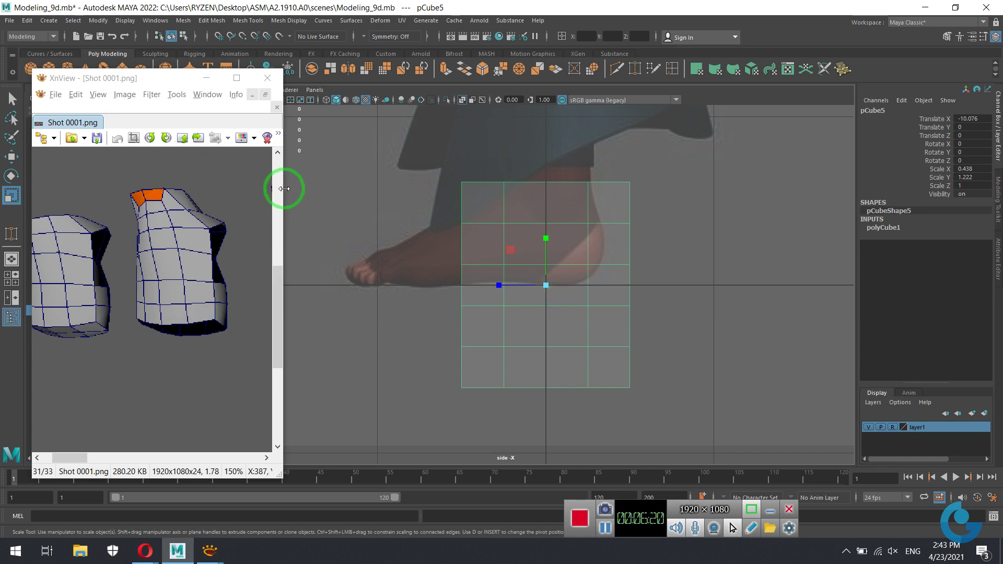
Resize the XnView reference window and pan its hands image to the blocky palm shapes.
{"action": "left_click_drag", "start_coordinate": [284, 188], "coordinate": [578, 211]}
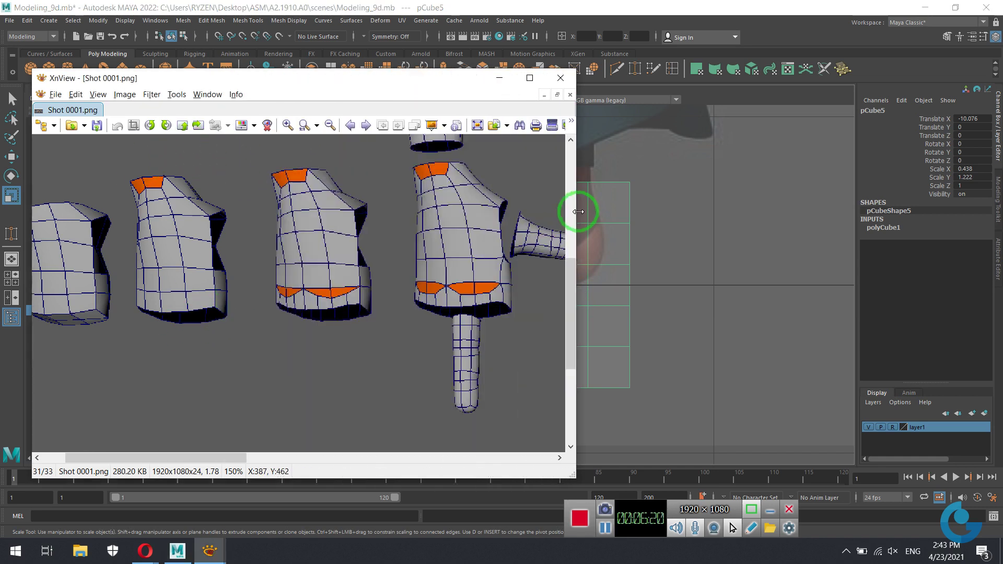
{"action": "left_click", "coordinate": [199, 126]}
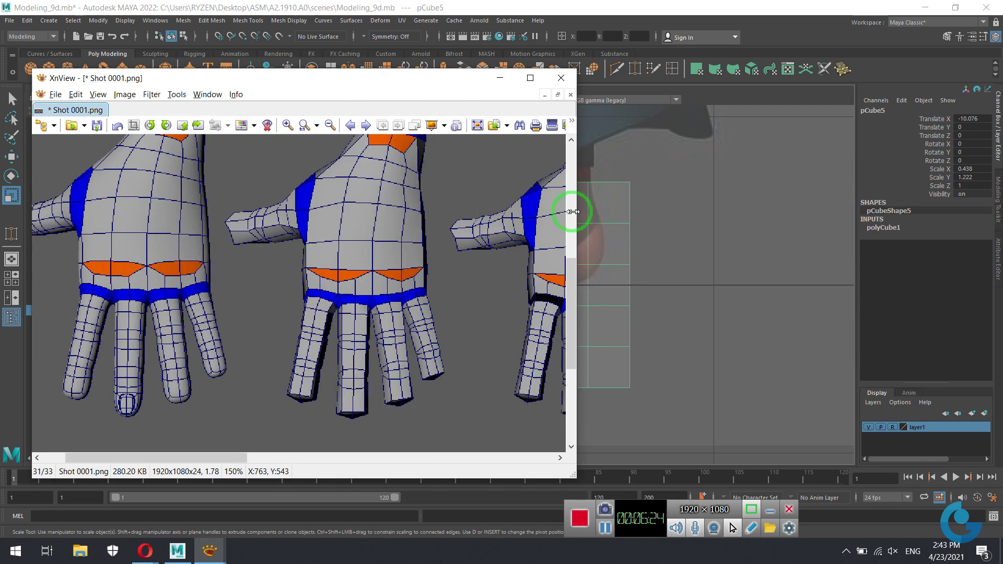
{"action": "left_click_drag", "start_coordinate": [573, 212], "coordinate": [328, 212]}
{"action": "left_click_drag", "start_coordinate": [213, 303], "coordinate": [96, 291]}
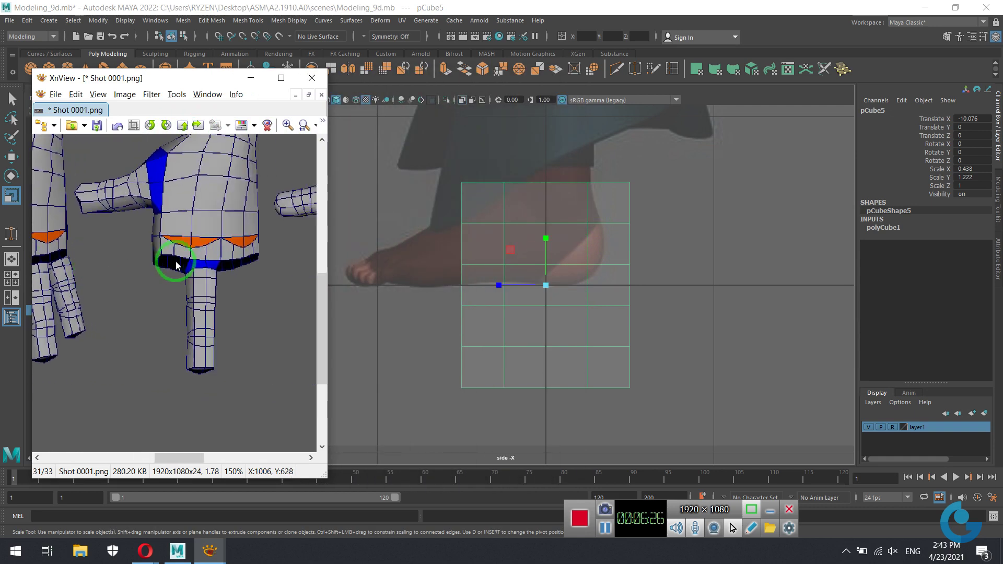
{"action": "left_click_drag", "start_coordinate": [176, 265], "coordinate": [134, 235]}
{"action": "mouse_move", "coordinate": [253, 201]}
{"action": "left_mouse_down"}
{"action": "mouse_move", "coordinate": [247, 257]}
{"action": "mouse_move", "coordinate": [274, 289]}
{"action": "mouse_move", "coordinate": [240, 257]}
{"action": "mouse_move", "coordinate": [301, 269]}
{"action": "mouse_move", "coordinate": [231, 264]}
{"action": "mouse_move", "coordinate": [246, 268]}
{"action": "mouse_move", "coordinate": [199, 335]}
{"action": "mouse_move", "coordinate": [230, 282]}
{"action": "mouse_move", "coordinate": [292, 285]}
{"action": "left_mouse_up"}
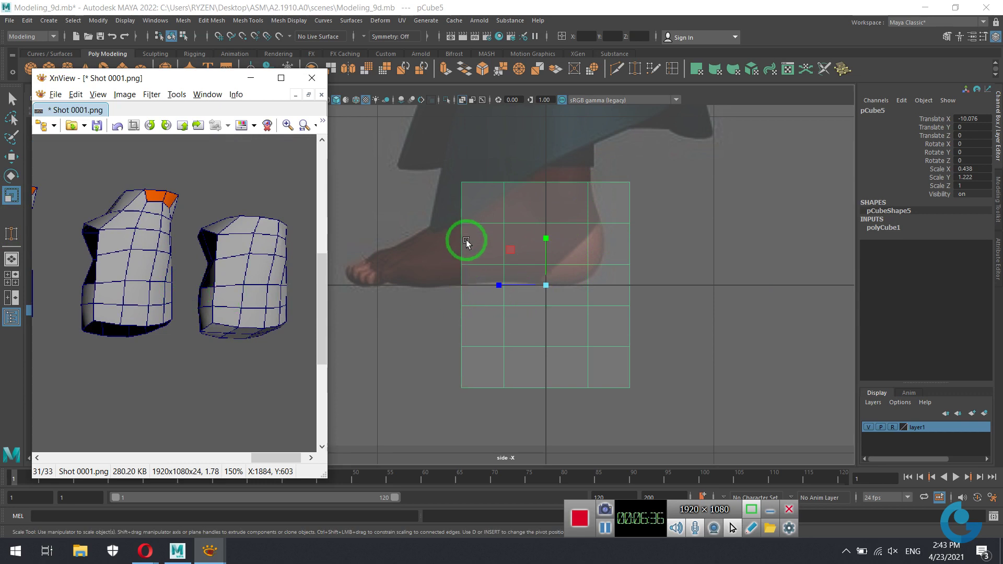
{"action": "left_click_drag", "start_coordinate": [261, 314], "coordinate": [235, 307]}
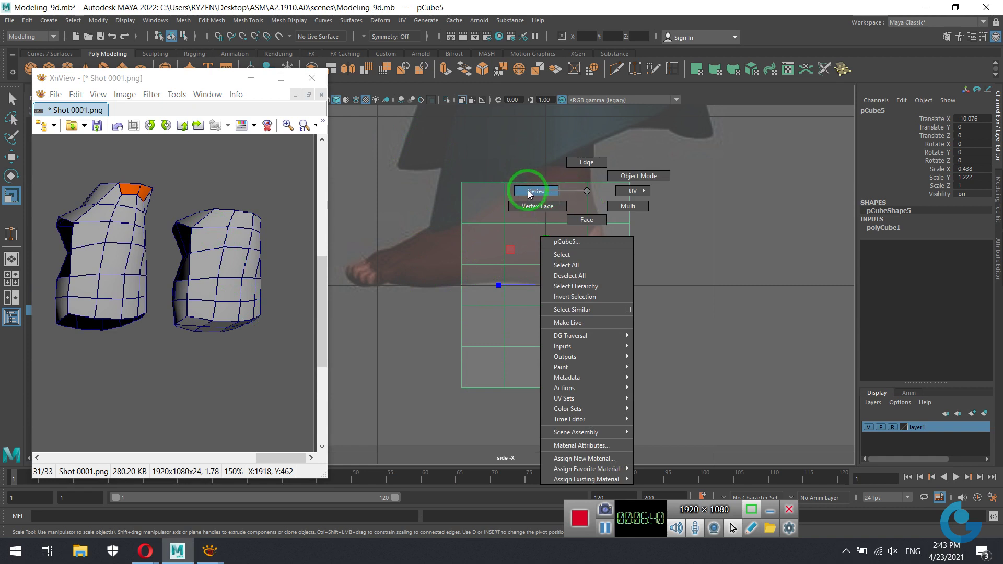
Taper the cube's top vertex row inward along X and shift it right.
{"action": "right_click_drag", "start_coordinate": [587, 194], "coordinate": [533, 190]}
{"action": "left_click_drag", "start_coordinate": [433, 157], "coordinate": [648, 209]}
{"action": "left_click_drag", "start_coordinate": [494, 193], "coordinate": [513, 187]}
{"action": "key", "text": "w"}
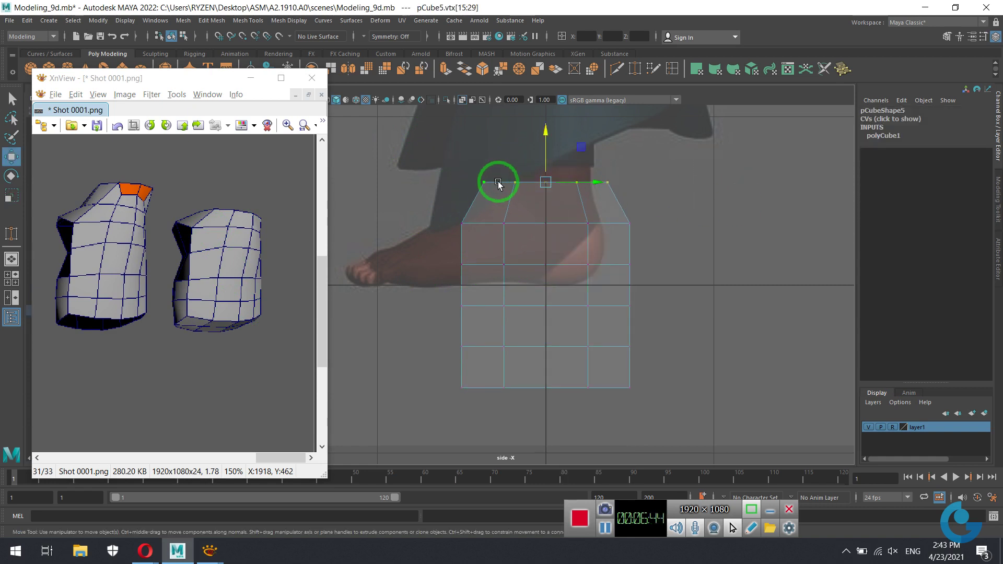
{"action": "left_click_drag", "start_coordinate": [594, 182], "coordinate": [606, 183]}
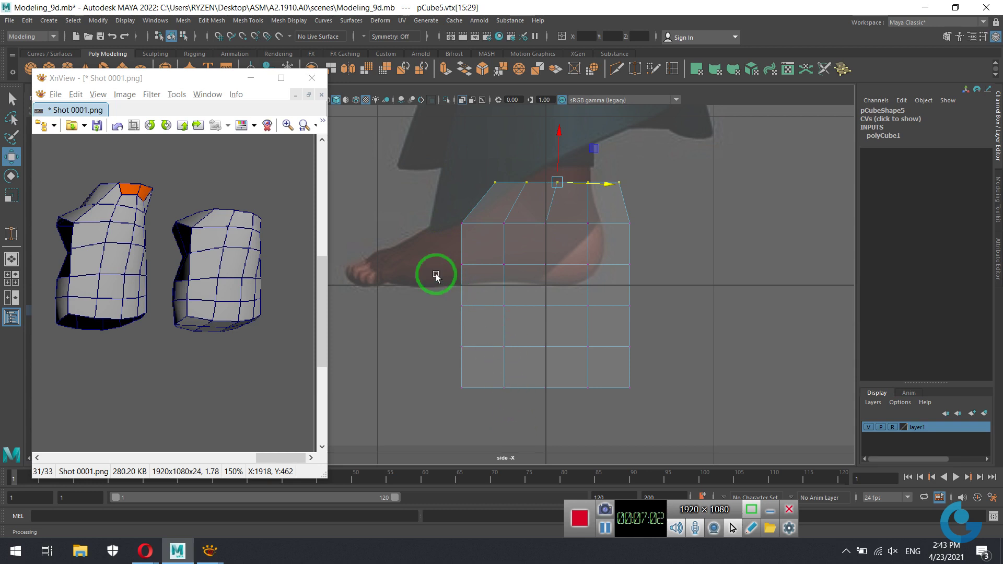
Reshape the left side by pulling its edge vertices and vertex column along X.
{"action": "left_click_drag", "start_coordinate": [453, 249], "coordinate": [481, 287]}
{"action": "middle_click_drag", "start_coordinate": [464, 271], "coordinate": [449, 300]}
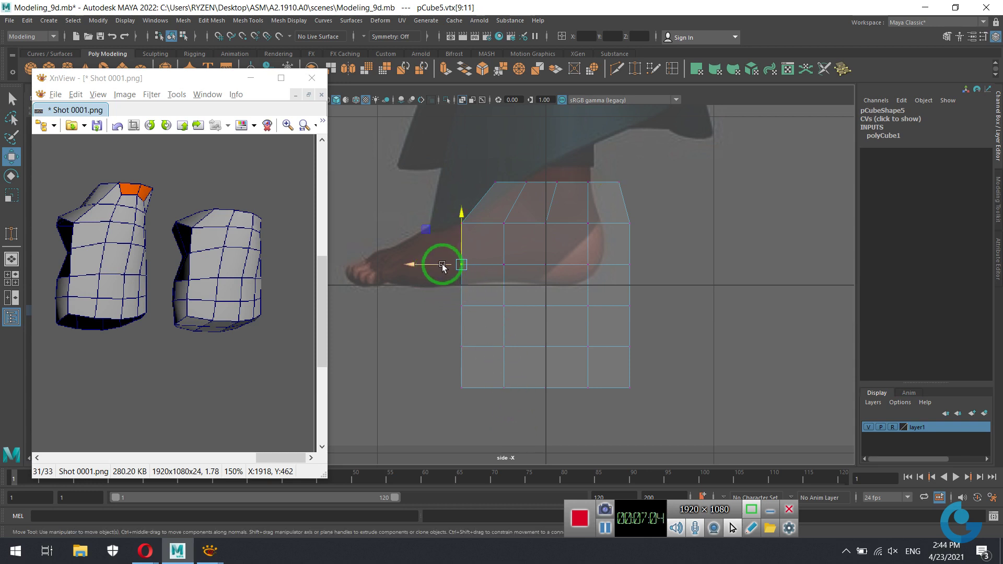
{"action": "left_click_drag", "start_coordinate": [449, 299], "coordinate": [470, 314]}
{"action": "middle_click_drag", "start_coordinate": [439, 307], "coordinate": [430, 309]}
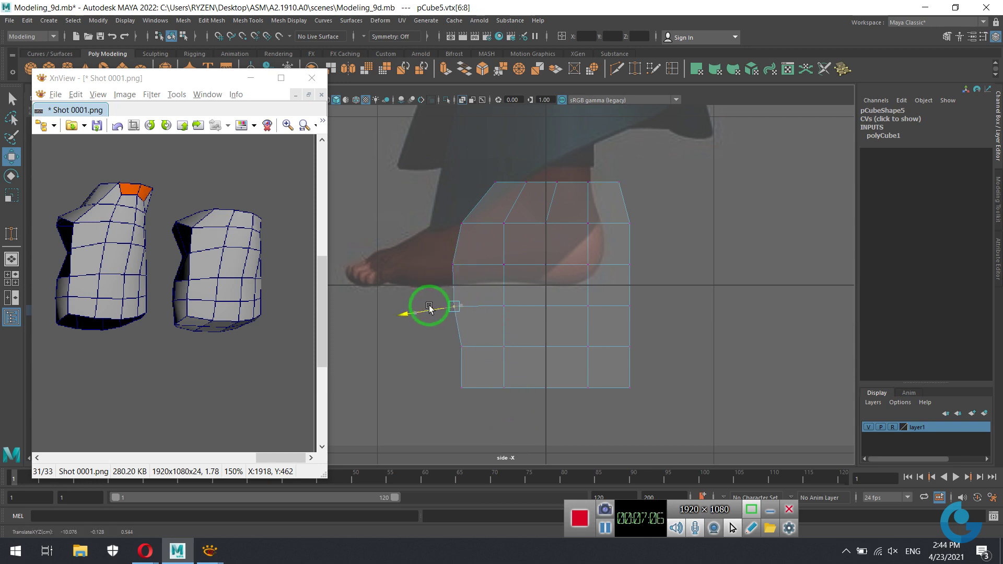
{"action": "left_click", "coordinate": [462, 353]}
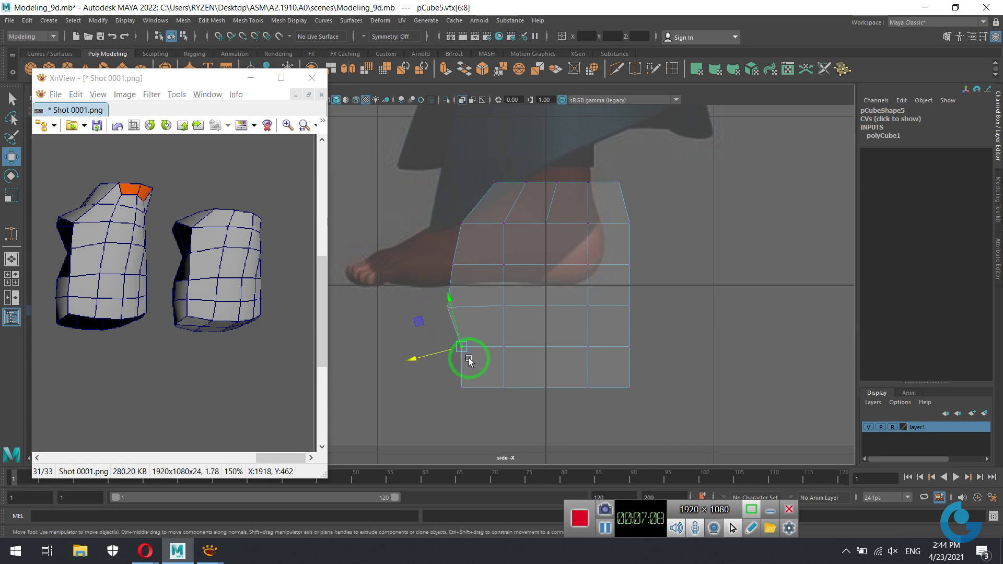
{"action": "middle_click_drag", "start_coordinate": [450, 352], "coordinate": [446, 349]}
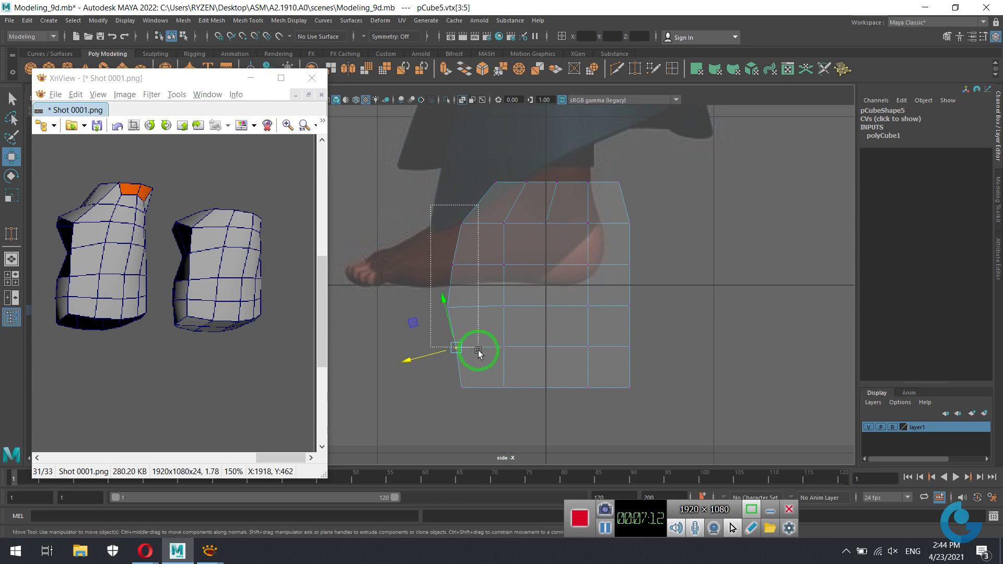
{"action": "left_click_drag", "start_coordinate": [495, 370], "coordinate": [399, 205]}
{"action": "middle_click_drag", "start_coordinate": [417, 281], "coordinate": [425, 282]}
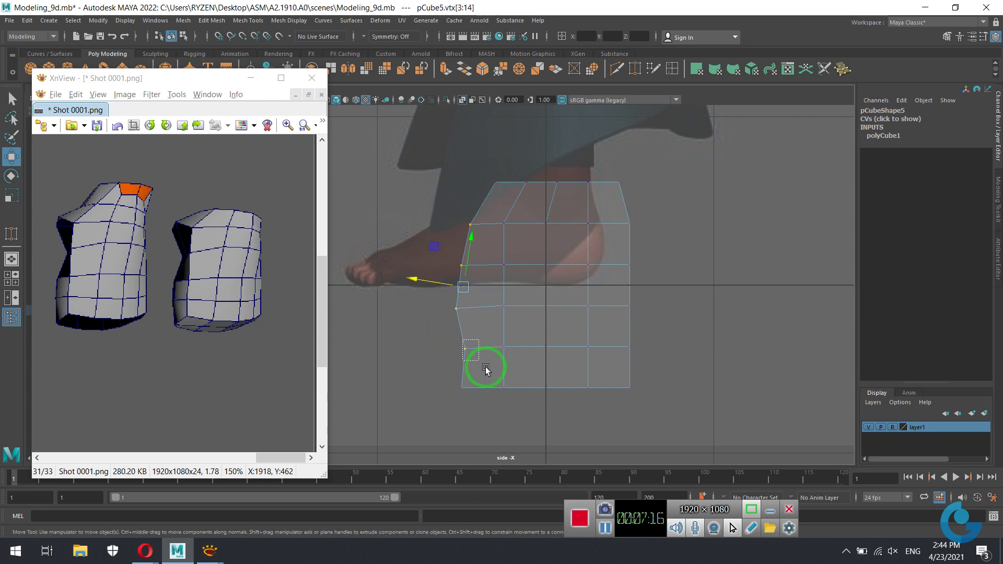
{"action": "left_click", "coordinate": [461, 350]}
{"action": "left_click_drag", "start_coordinate": [455, 352], "coordinate": [452, 354]}
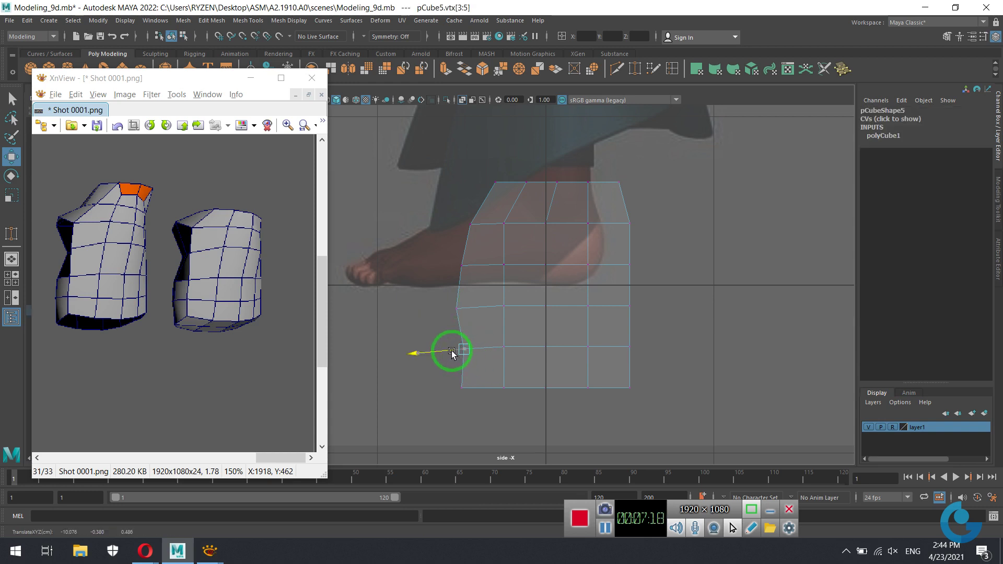
Push two right-edge vertices outward along X to shape the right side.
{"action": "left_click", "coordinate": [629, 305]}
{"action": "middle_click_drag", "start_coordinate": [708, 306], "coordinate": [671, 302]}
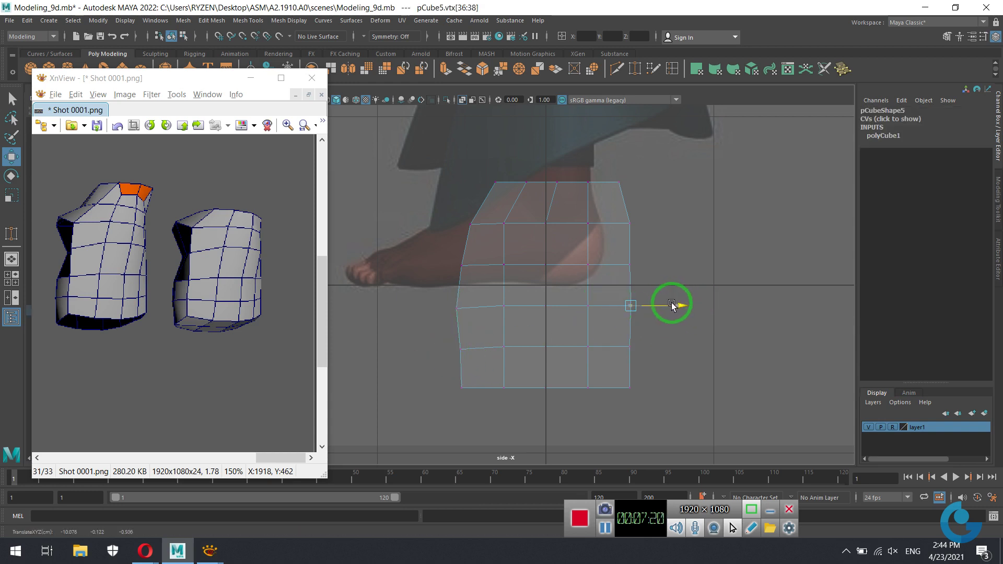
{"action": "left_click", "coordinate": [635, 263]}
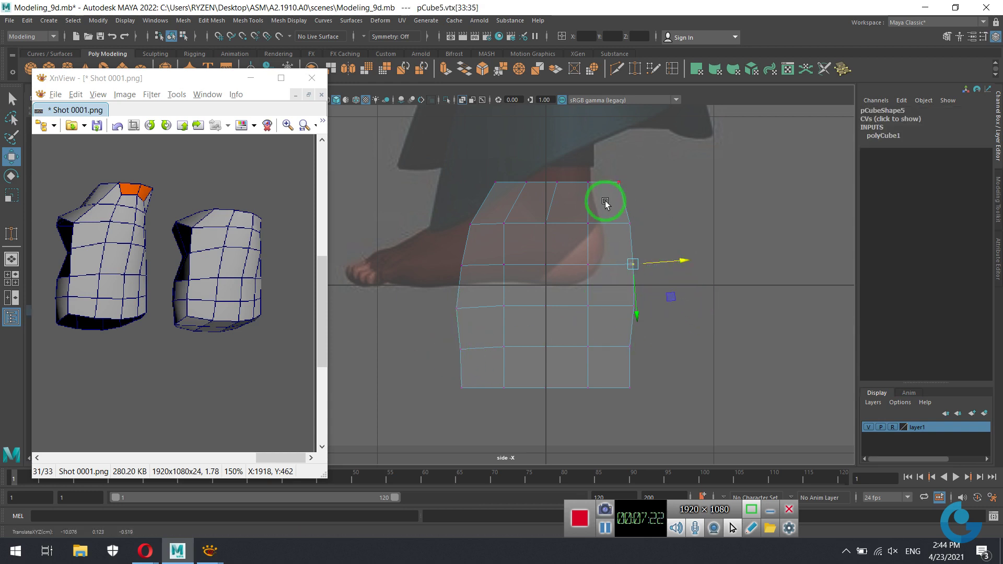
{"action": "left_click_drag", "start_coordinate": [605, 202], "coordinate": [678, 224]}
{"action": "left_click", "coordinate": [907, 445]}
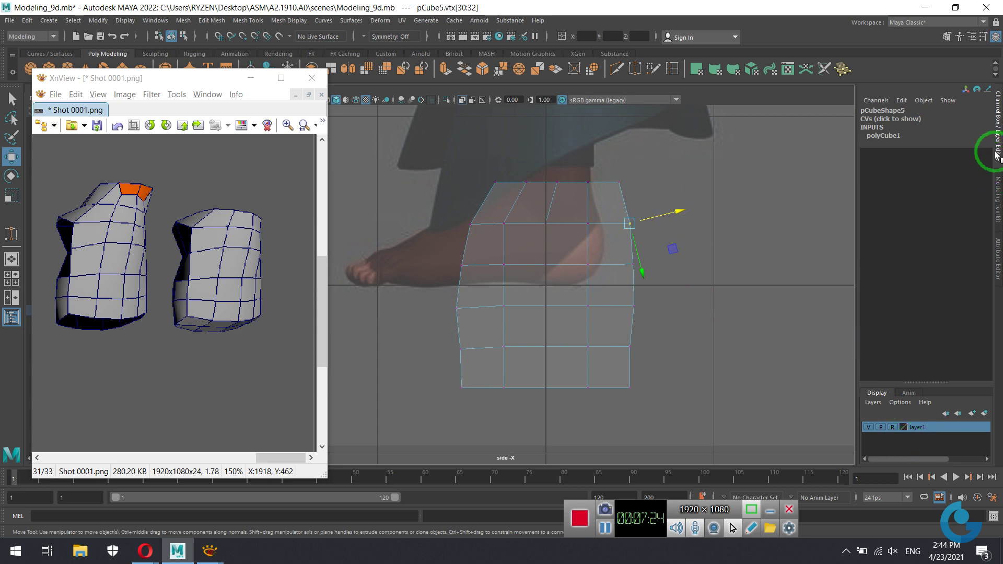
{"action": "left_click", "coordinate": [998, 199]}
Set the Move axis orientation to Object and narrow the top vertex row along Z.
{"action": "left_click", "coordinate": [938, 396]}
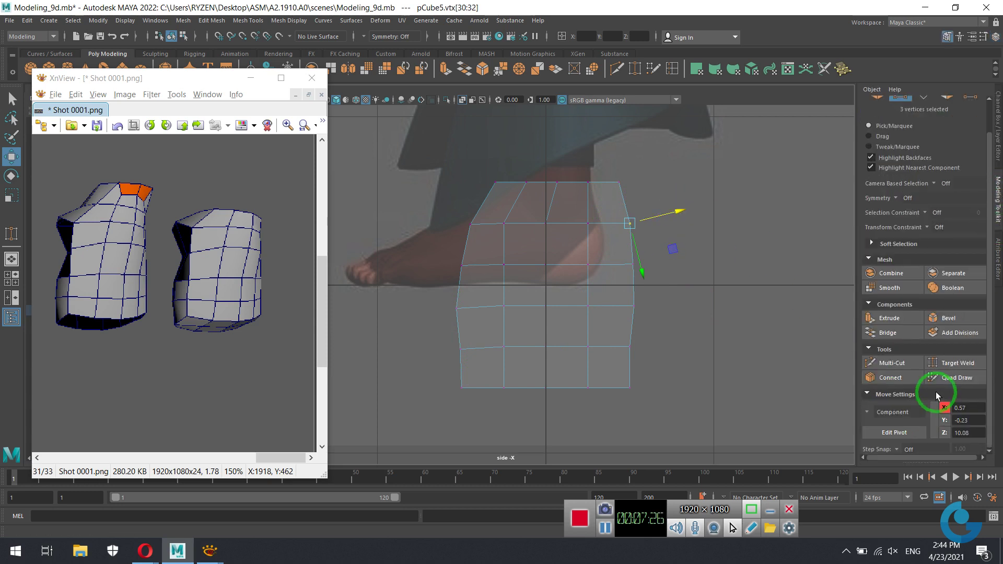
{"action": "left_click", "coordinate": [871, 411]}
{"action": "left_click", "coordinate": [893, 419]}
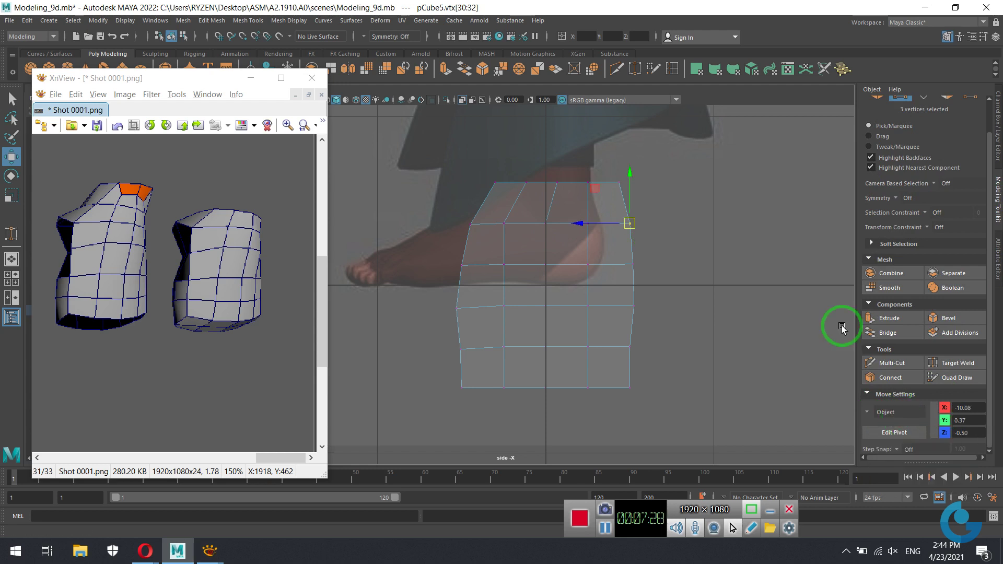
{"action": "left_click_drag", "start_coordinate": [599, 224], "coordinate": [595, 223]}
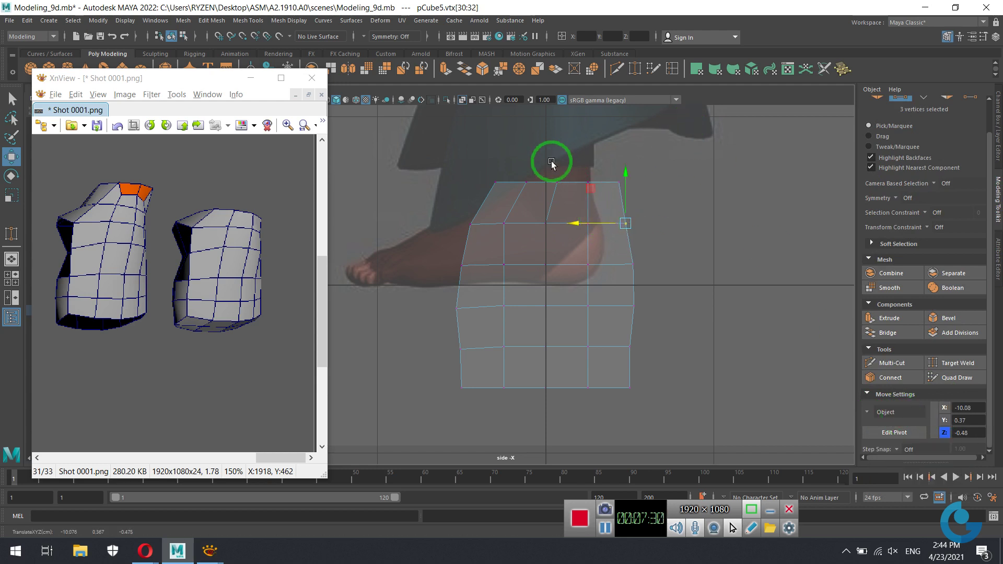
{"action": "left_click_drag", "start_coordinate": [488, 161], "coordinate": [635, 199]}
{"action": "key", "text": "r"}
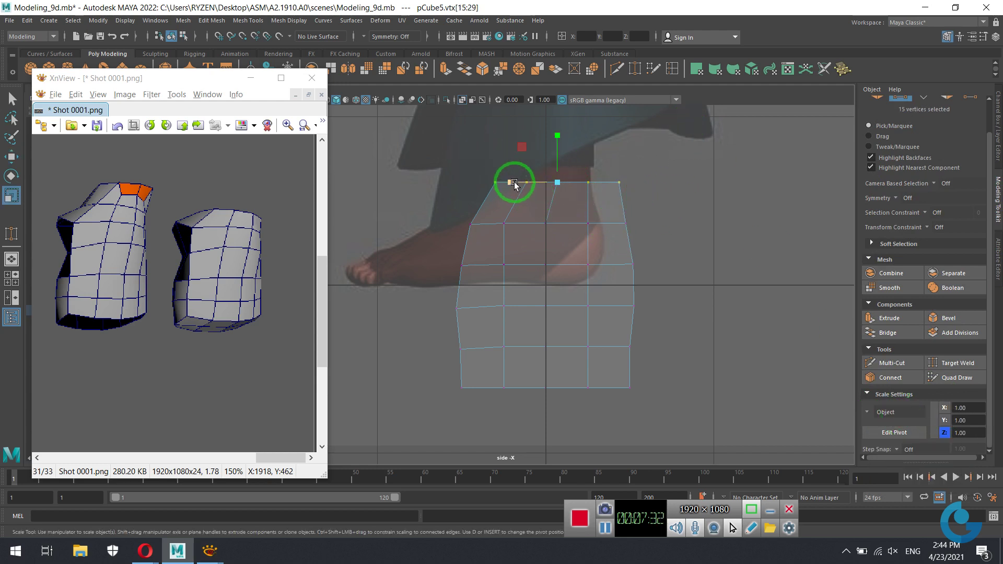
{"action": "left_click_drag", "start_coordinate": [514, 182], "coordinate": [512, 180]}
{"action": "key", "text": "w"}
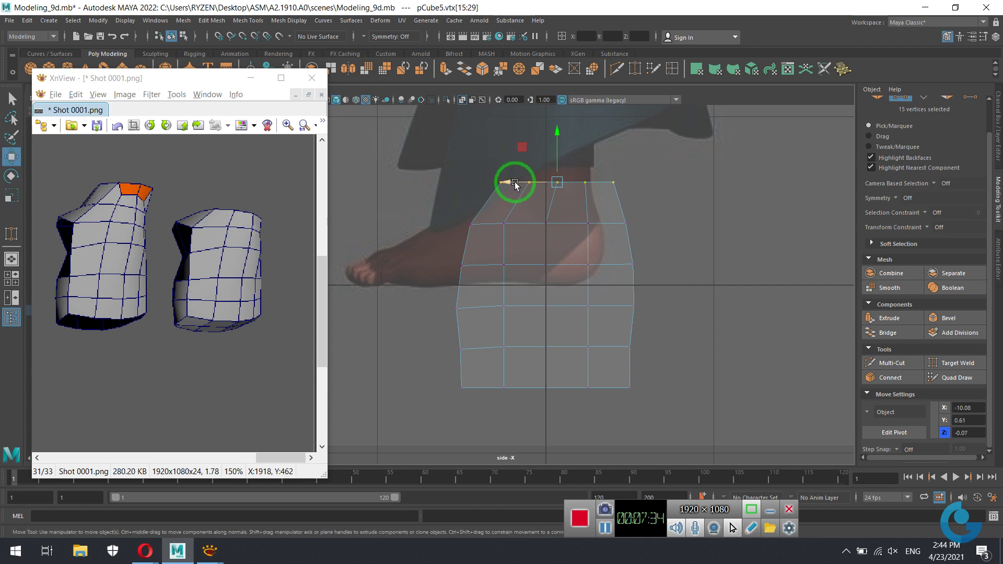
Raise the bottom-right corner vertex and its neighbour slightly along Y.
{"action": "left_click", "coordinate": [623, 335]}
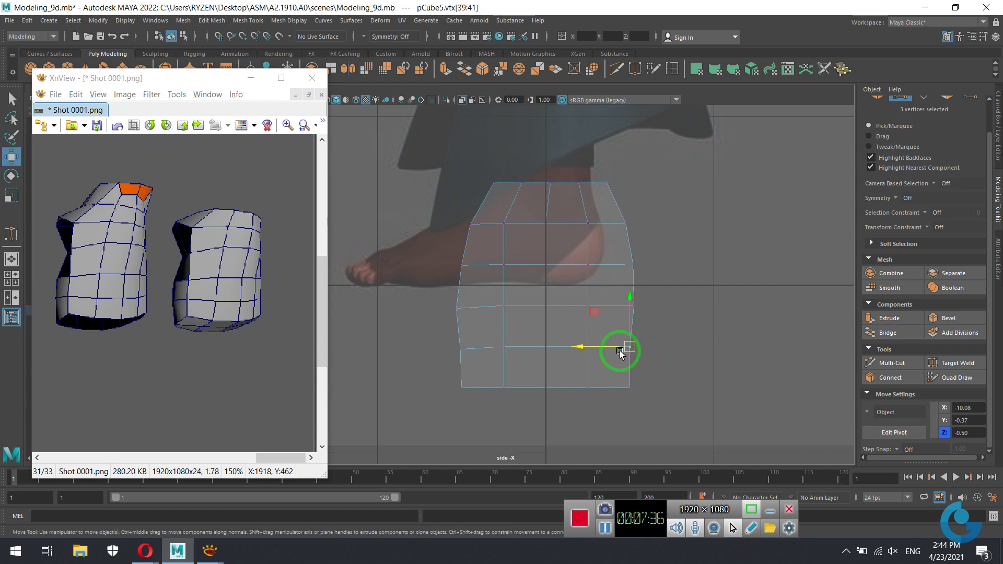
{"action": "left_click_drag", "start_coordinate": [607, 349], "coordinate": [600, 350]}
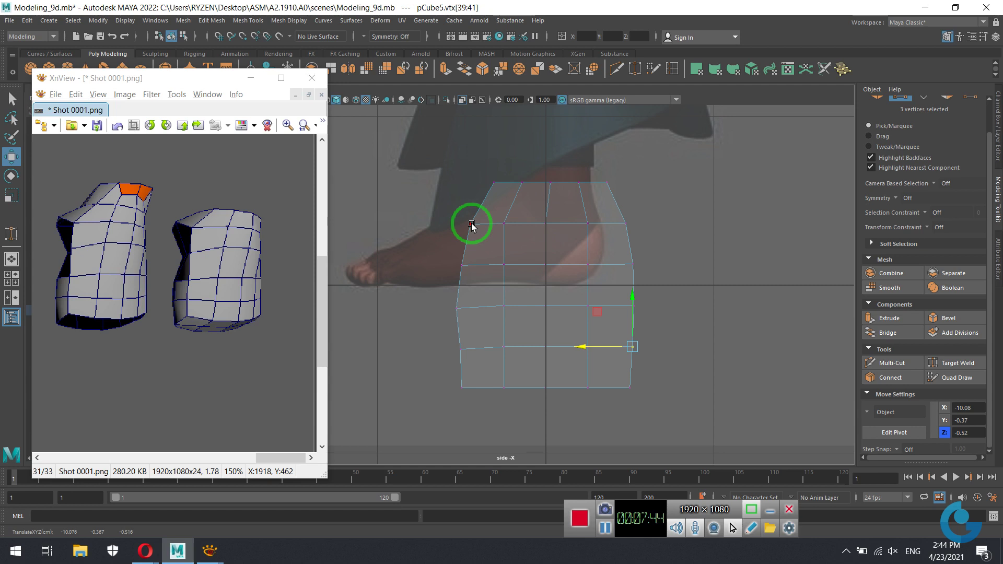
{"action": "middle_click_drag", "start_coordinate": [490, 387], "coordinate": [506, 280], "text": "alt"}
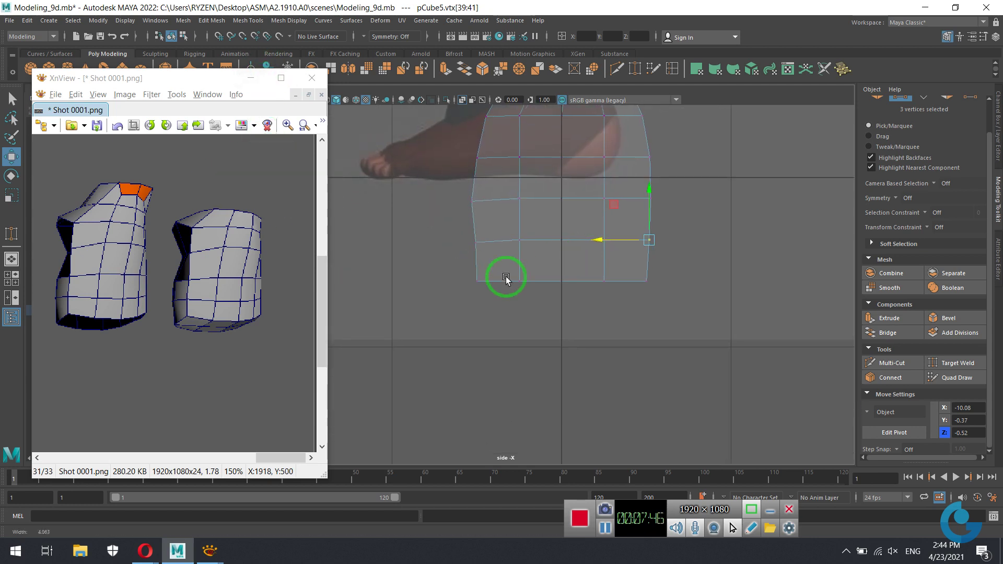
{"action": "right_click_drag", "start_coordinate": [506, 280], "coordinate": [732, 340], "text": "alt"}
{"action": "left_click", "coordinate": [772, 357]}
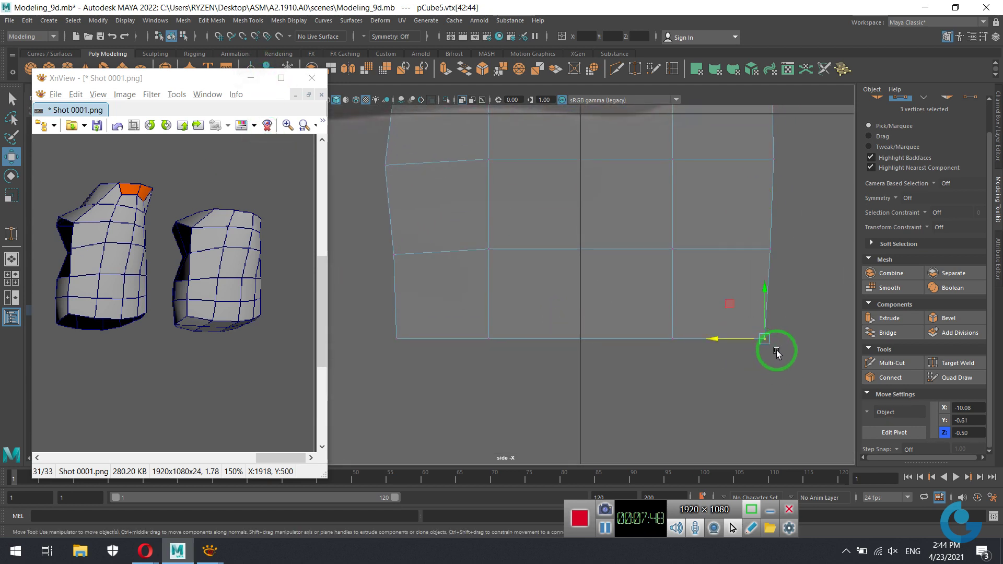
{"action": "left_click_drag", "start_coordinate": [764, 289], "coordinate": [767, 269]}
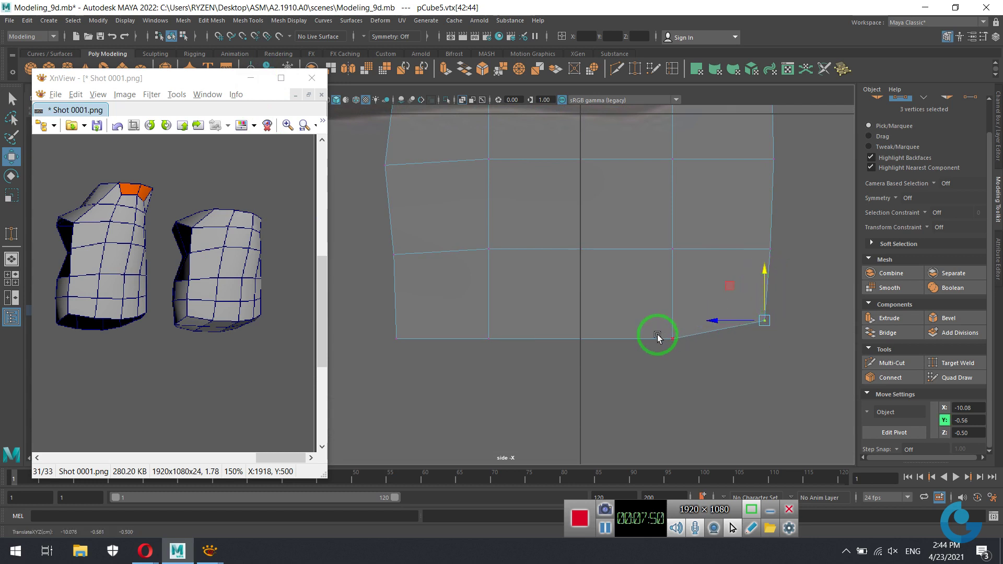
{"action": "left_click", "coordinate": [672, 335]}
{"action": "left_click_drag", "start_coordinate": [675, 290], "coordinate": [674, 283]}
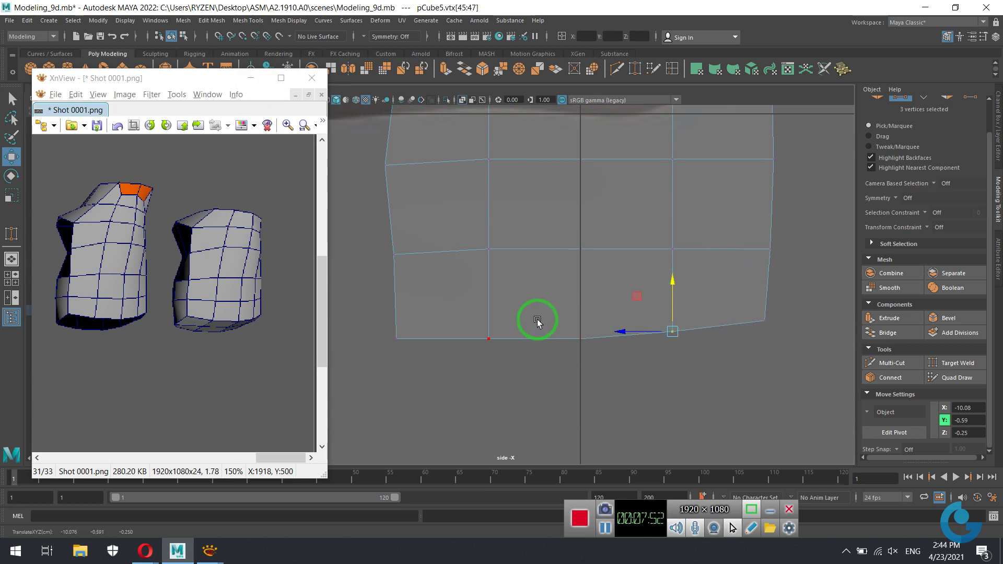
Lower six bottom-edge vertices a little to round the bottom, then deselect.
{"action": "left_click_drag", "start_coordinate": [475, 293], "coordinate": [609, 375]}
{"action": "left_click_drag", "start_coordinate": [544, 284], "coordinate": [533, 295]}
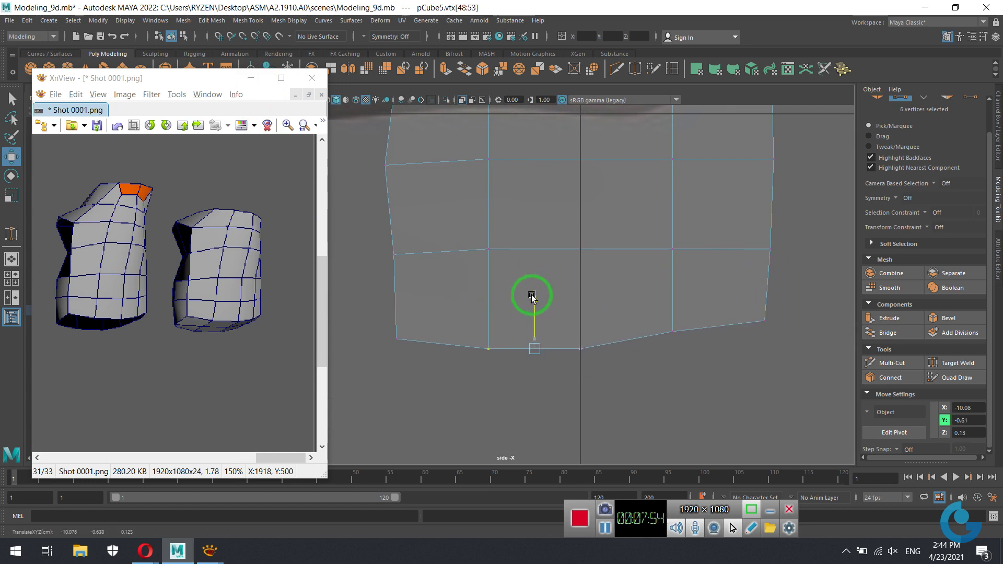
{"action": "left_click", "coordinate": [654, 306]}
{"action": "left_click_drag", "start_coordinate": [671, 280], "coordinate": [679, 291]}
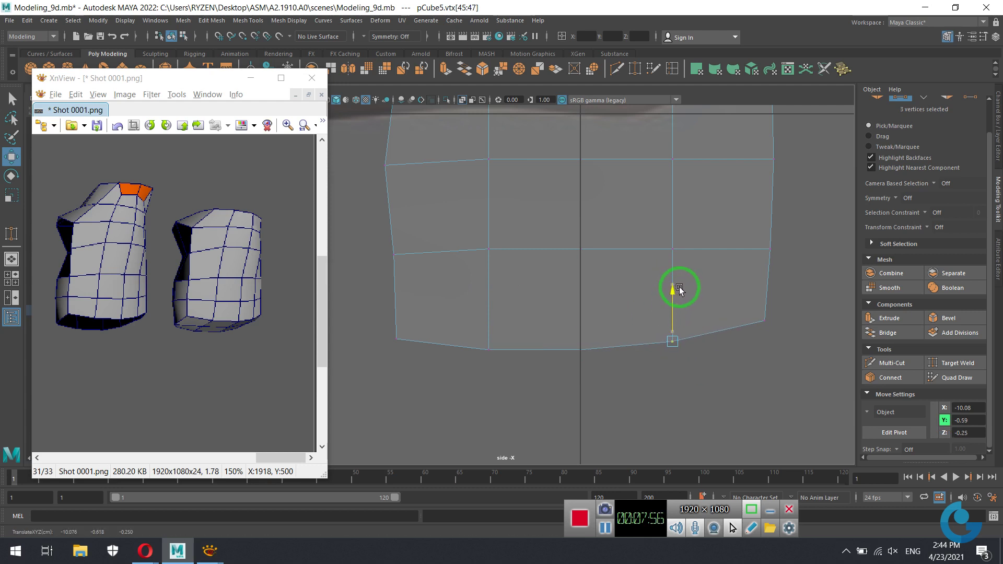
{"action": "scroll", "coordinate": [712, 352], "scroll_direction": "down", "scroll_amount": 5}
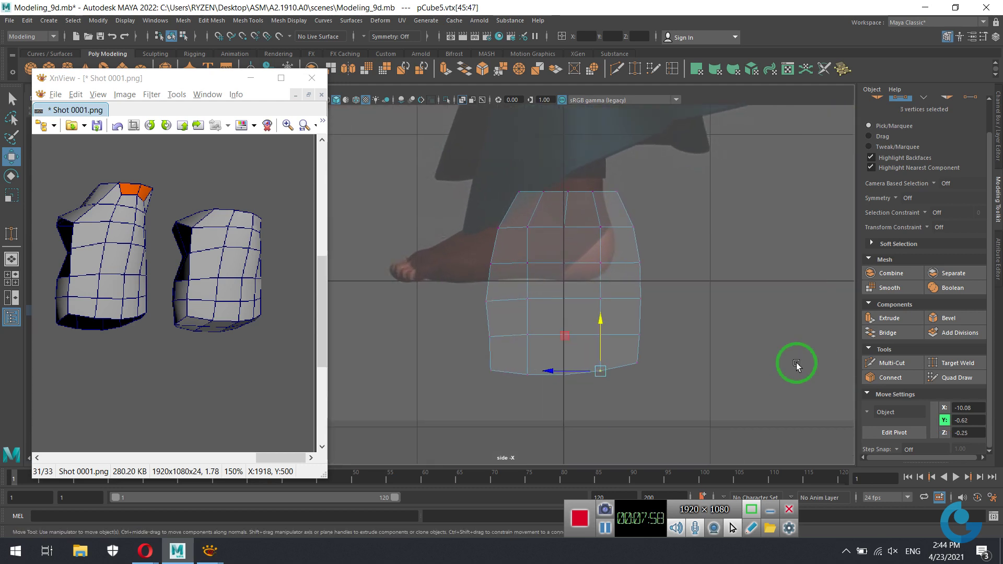
{"action": "middle_click_drag", "start_coordinate": [797, 364], "coordinate": [741, 336], "text": "alt"}
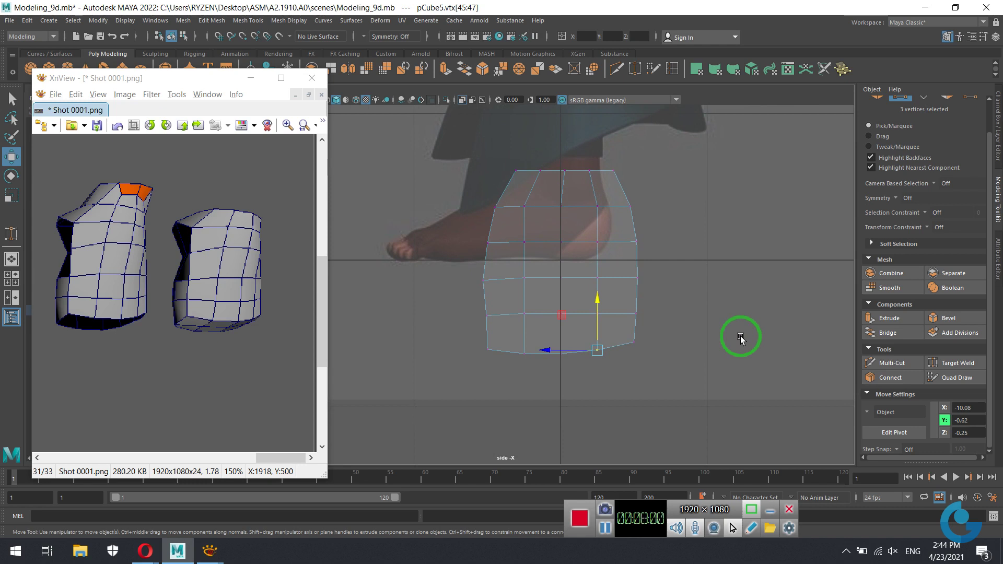
{"action": "left_click", "coordinate": [684, 238]}
{"action": "left_click_drag", "start_coordinate": [175, 284], "coordinate": [249, 298]}
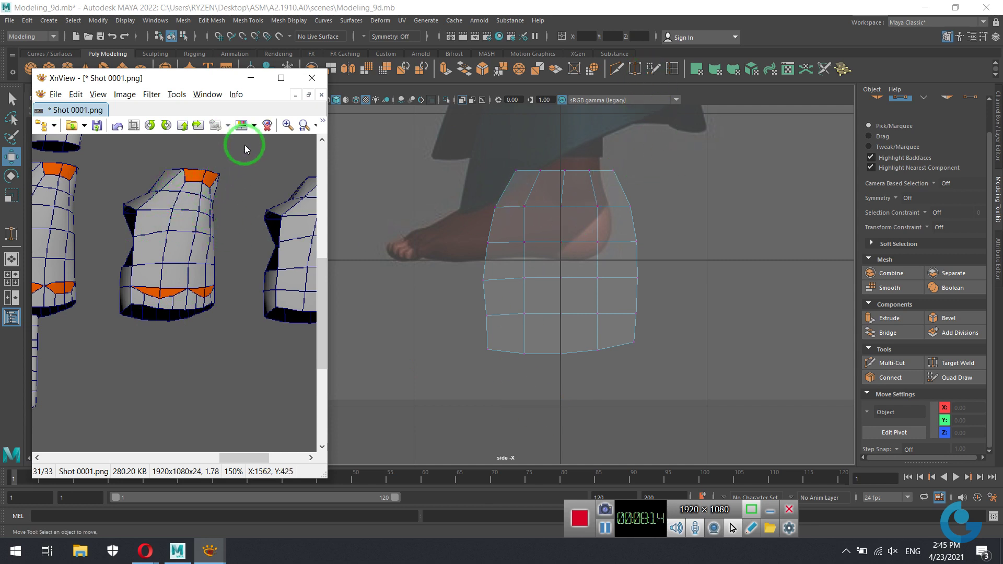
Maximize the perspective view, orbit around the reshaped palm block, and switch to Edge selection.
{"action": "mouse_move", "coordinate": [249, 230]}
{"action": "left_mouse_down"}
{"action": "mouse_move", "coordinate": [254, 250]}
{"action": "mouse_move", "coordinate": [237, 256]}
{"action": "left_mouse_up"}
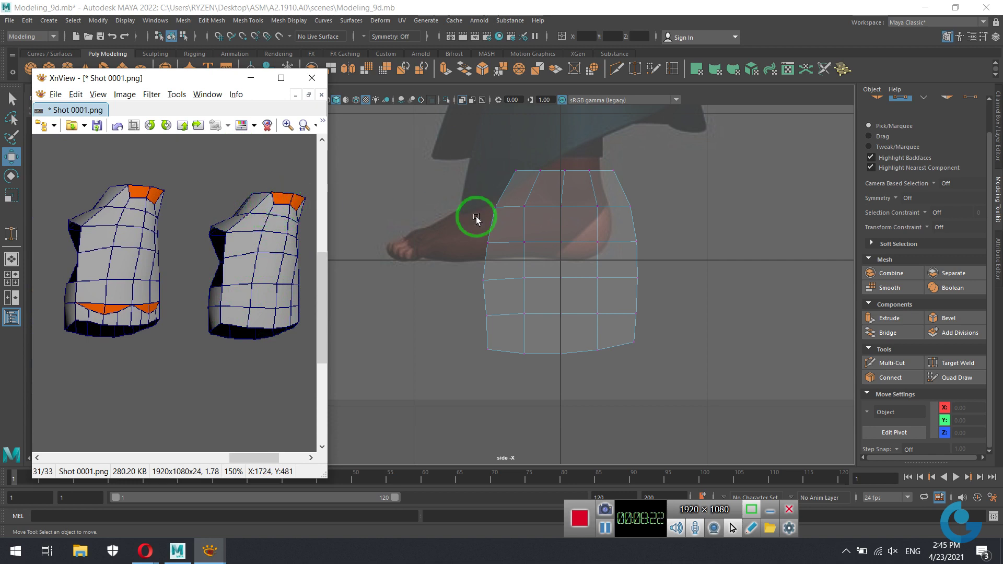
{"action": "right_click", "coordinate": [574, 199]}
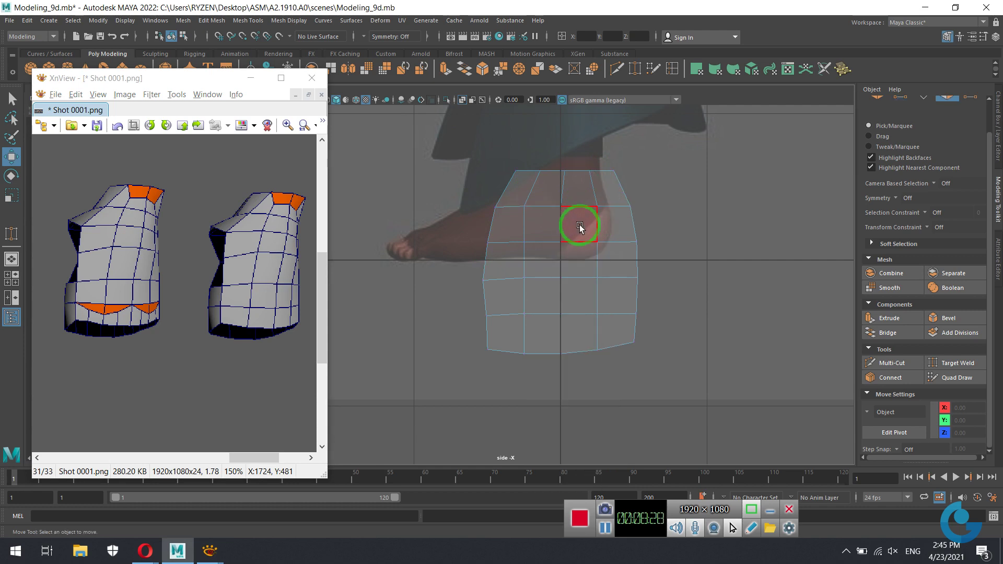
{"action": "key", "text": "space"}
{"action": "key", "text": "space"}
{"action": "left_click_drag", "start_coordinate": [601, 292], "coordinate": [594, 274], "text": "alt"}
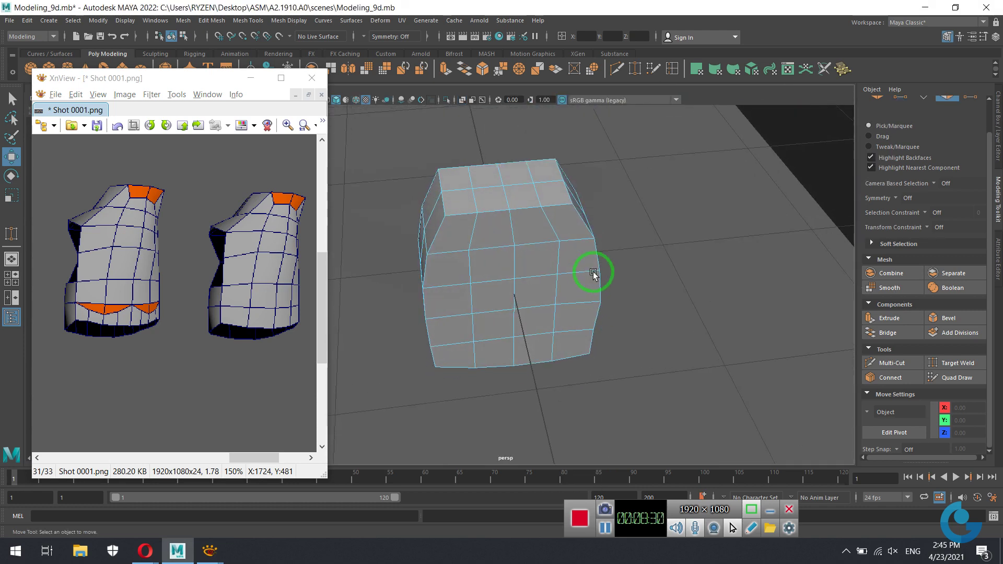
{"action": "mouse_move", "coordinate": [545, 200]}
{"action": "left_mouse_down", "text": "alt"}
{"action": "mouse_move", "coordinate": [584, 174]}
{"action": "mouse_move", "coordinate": [622, 377]}
{"action": "mouse_move", "coordinate": [564, 218]}
{"action": "mouse_move", "coordinate": [546, 217]}
{"action": "mouse_move", "coordinate": [538, 302]}
{"action": "mouse_move", "coordinate": [541, 260]}
{"action": "left_mouse_up", "text": "alt"}
{"action": "right_click", "coordinate": [543, 260]}
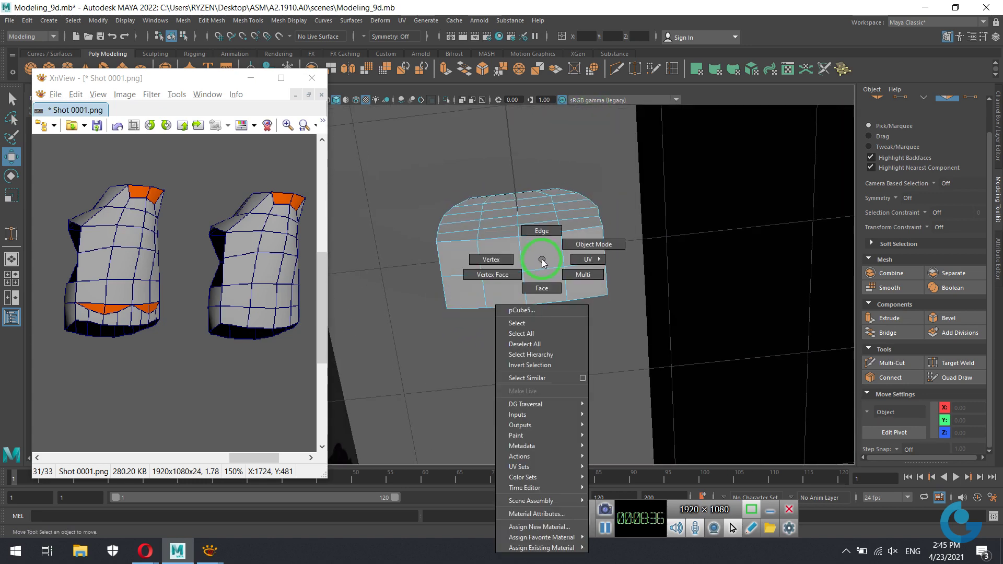
{"action": "left_click", "coordinate": [540, 233]}
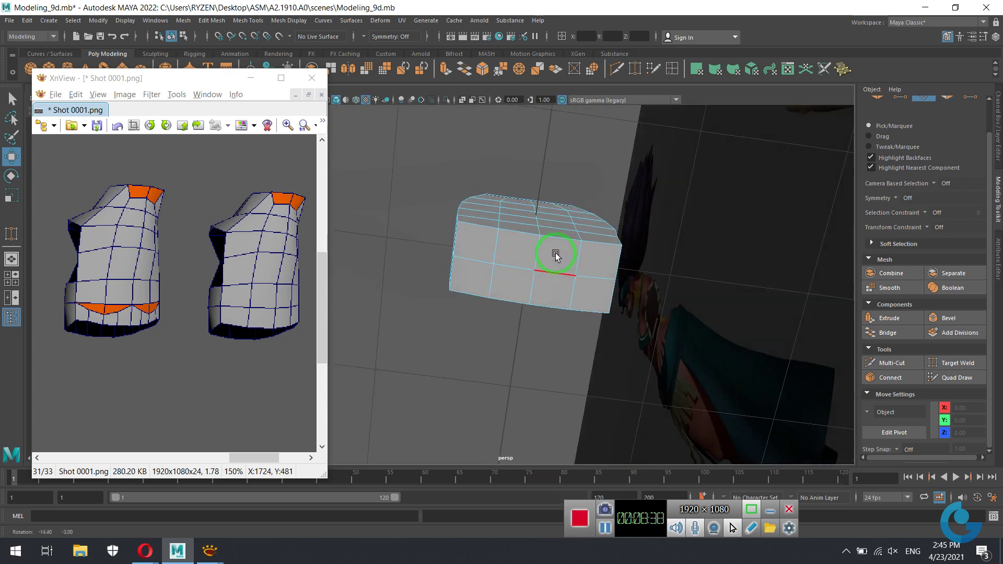
{"action": "left_click_drag", "start_coordinate": [549, 251], "coordinate": [552, 244], "text": "alt"}
Select the palm block's side faces in Face mode and scale them down in Y to about 0.75.
{"action": "right_click", "coordinate": [554, 246]}
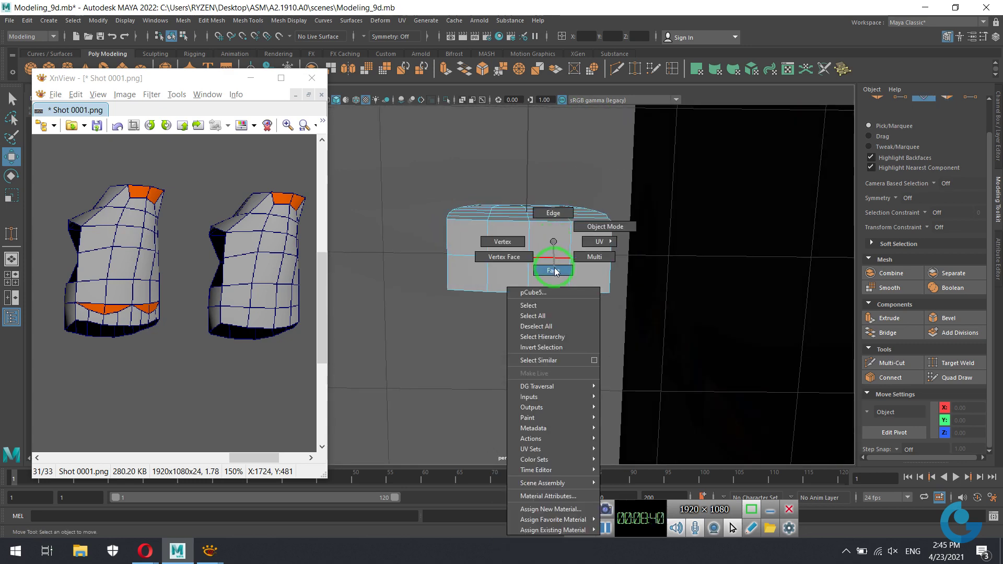
{"action": "left_click", "coordinate": [601, 232]}
{"action": "left_click", "coordinate": [593, 240]}
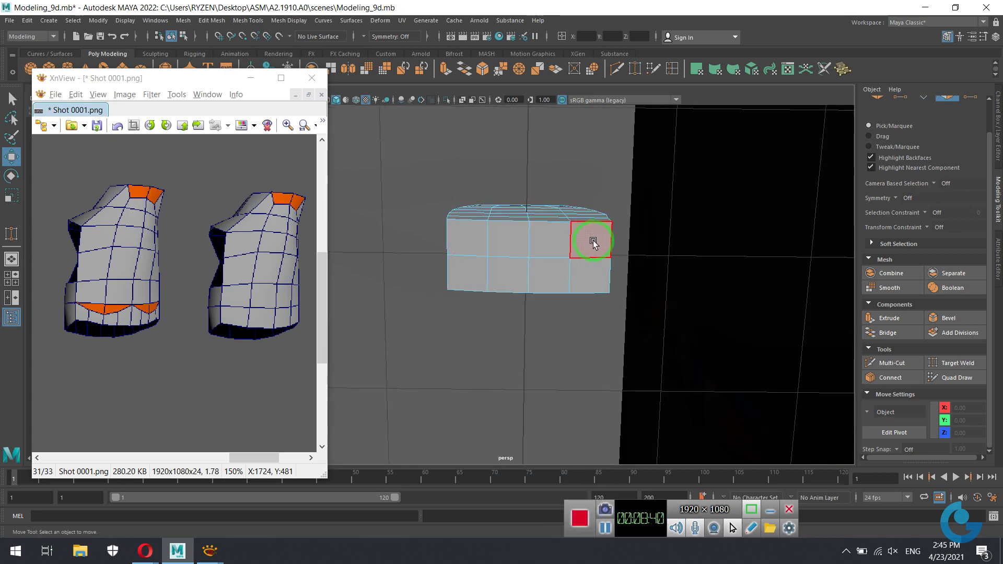
{"action": "left_click", "coordinate": [456, 269], "text": "shift"}
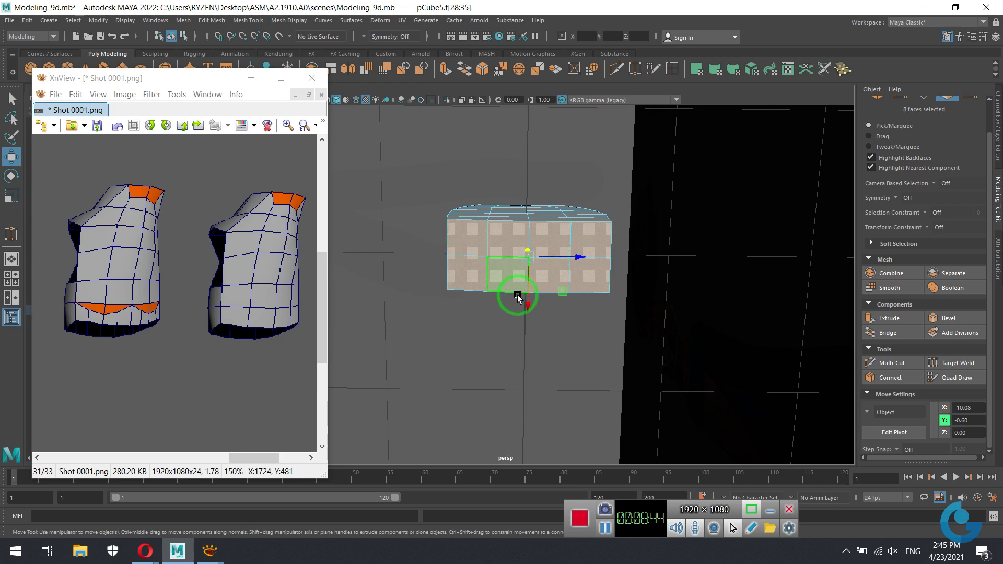
{"action": "key", "text": "r"}
{"action": "left_click_drag", "start_coordinate": [534, 306], "coordinate": [534, 283]}
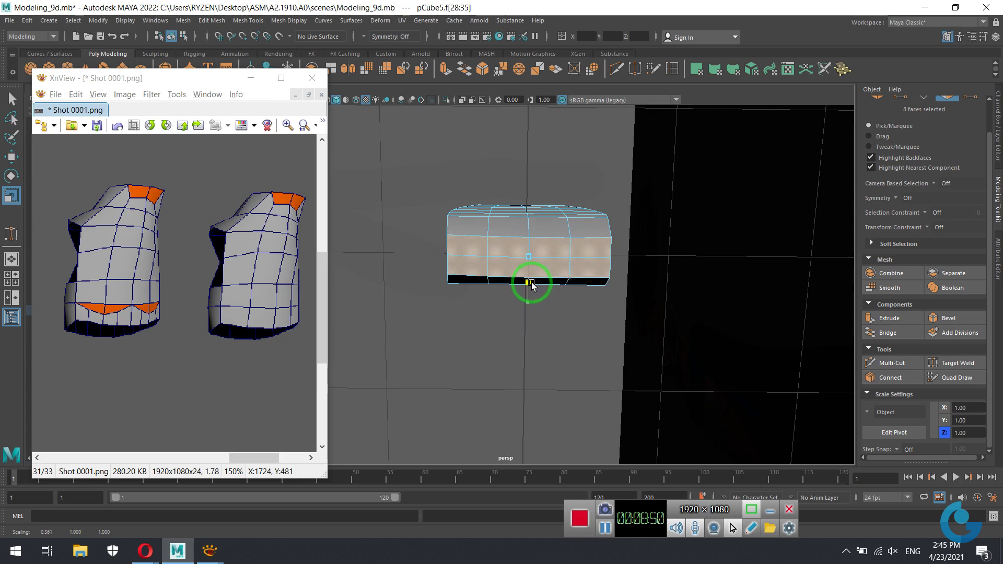
{"action": "mouse_move", "coordinate": [549, 280]}
{"action": "left_mouse_down", "text": "alt"}
{"action": "mouse_move", "coordinate": [664, 309]}
{"action": "mouse_move", "coordinate": [666, 320]}
{"action": "mouse_move", "coordinate": [735, 309]}
{"action": "mouse_move", "coordinate": [622, 320]}
{"action": "mouse_move", "coordinate": [596, 307]}
{"action": "mouse_move", "coordinate": [679, 314]}
{"action": "mouse_move", "coordinate": [629, 321]}
{"action": "mouse_move", "coordinate": [634, 365]}
{"action": "mouse_move", "coordinate": [616, 386]}
{"action": "mouse_move", "coordinate": [573, 384]}
{"action": "mouse_move", "coordinate": [529, 280]}
{"action": "left_mouse_up", "text": "alt"}
Push a top-edge vertex and the top face's near-edge vertices outward.
{"action": "right_click", "coordinate": [558, 266]}
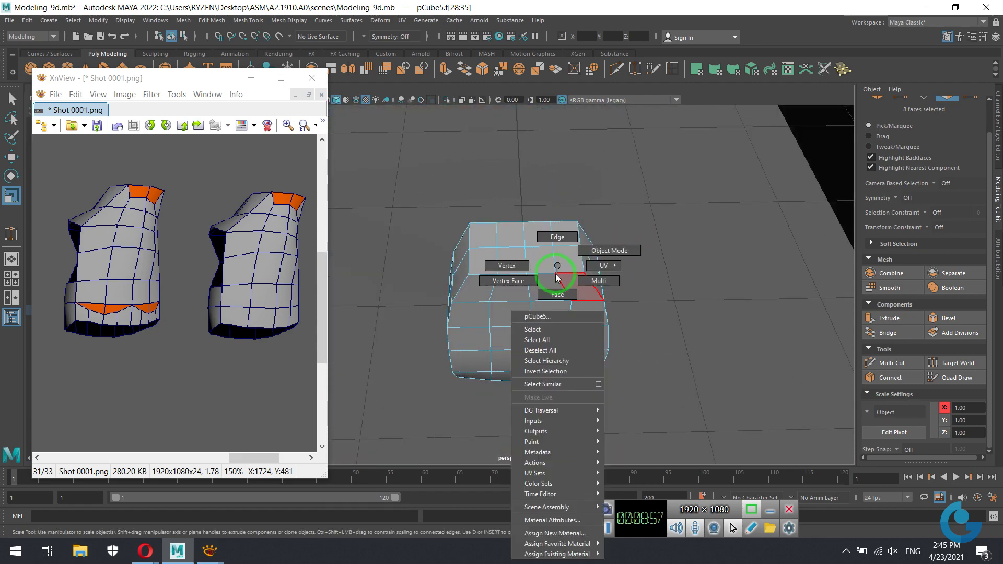
{"action": "left_click", "coordinate": [509, 266]}
{"action": "mouse_move", "coordinate": [568, 261]}
{"action": "left_mouse_down", "text": "alt"}
{"action": "mouse_move", "coordinate": [525, 255]}
{"action": "mouse_move", "coordinate": [491, 199]}
{"action": "left_mouse_up", "text": "alt"}
{"action": "key", "text": "w"}
{"action": "left_click", "coordinate": [497, 244]}
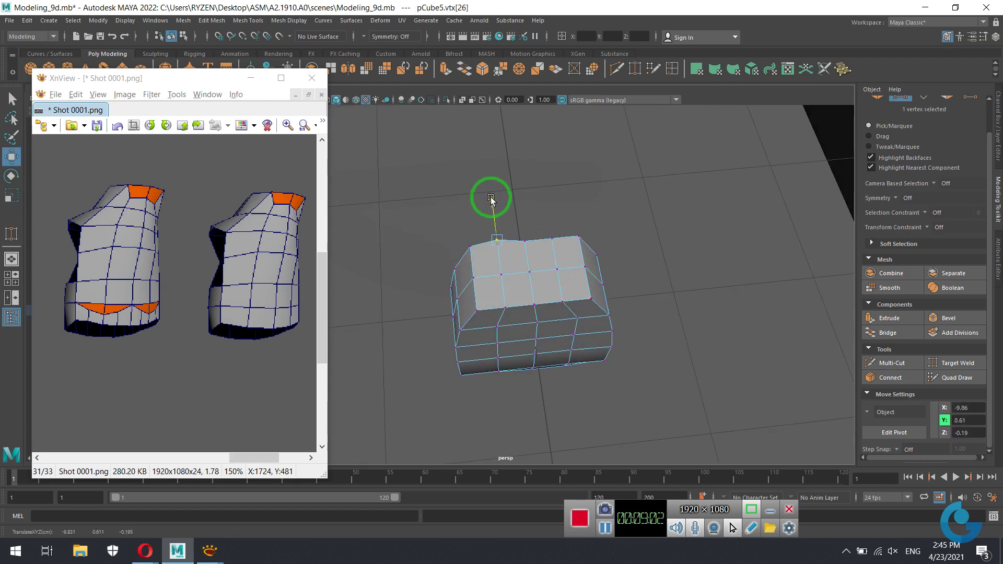
{"action": "mouse_move", "coordinate": [550, 231]}
{"action": "left_mouse_down"}
{"action": "mouse_move", "coordinate": [558, 226]}
{"action": "mouse_move", "coordinate": [549, 195]}
{"action": "left_mouse_up"}
{"action": "left_click", "coordinate": [554, 246]}
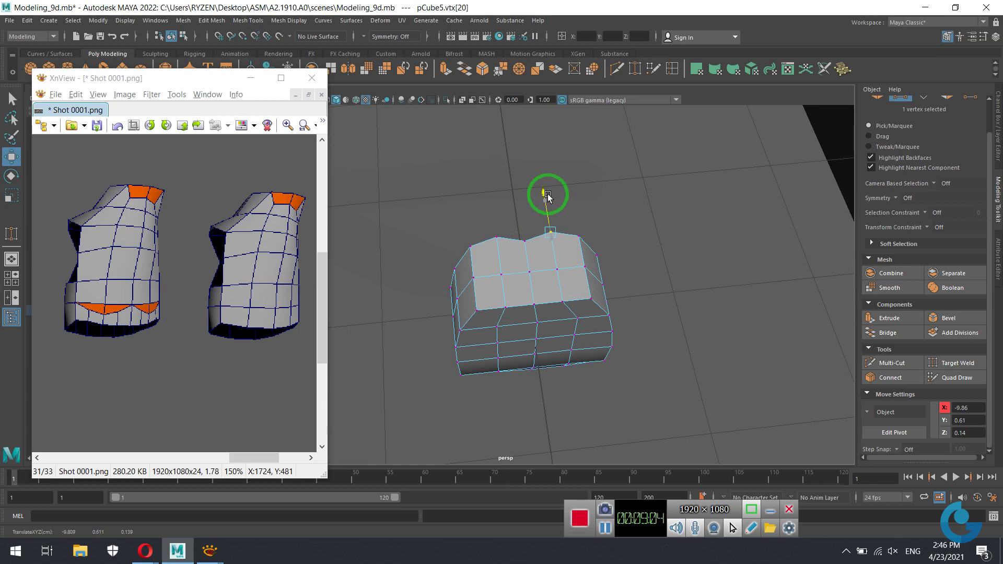
{"action": "left_click_drag", "start_coordinate": [564, 300], "coordinate": [508, 306]}
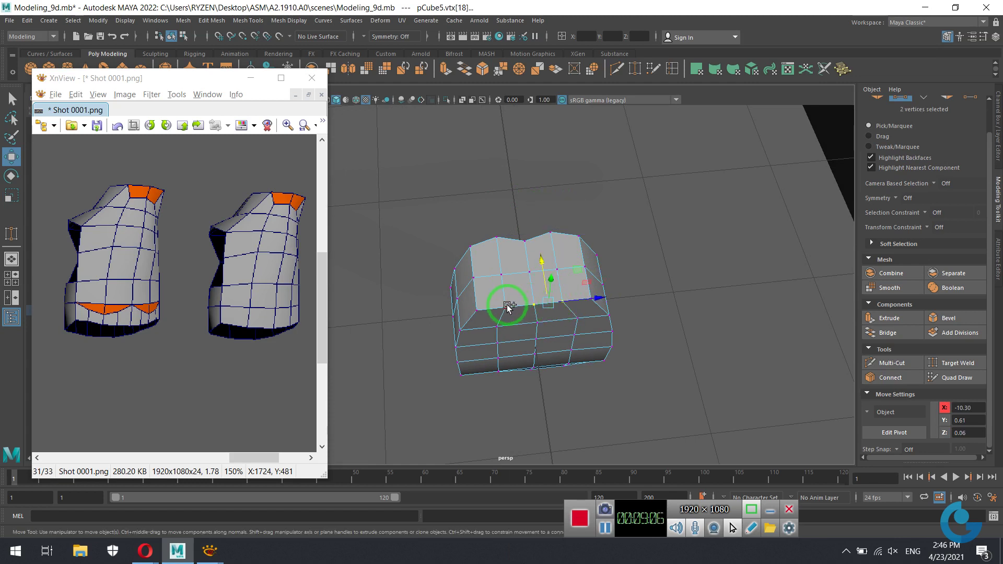
{"action": "left_click_drag", "start_coordinate": [526, 258], "coordinate": [529, 265]}
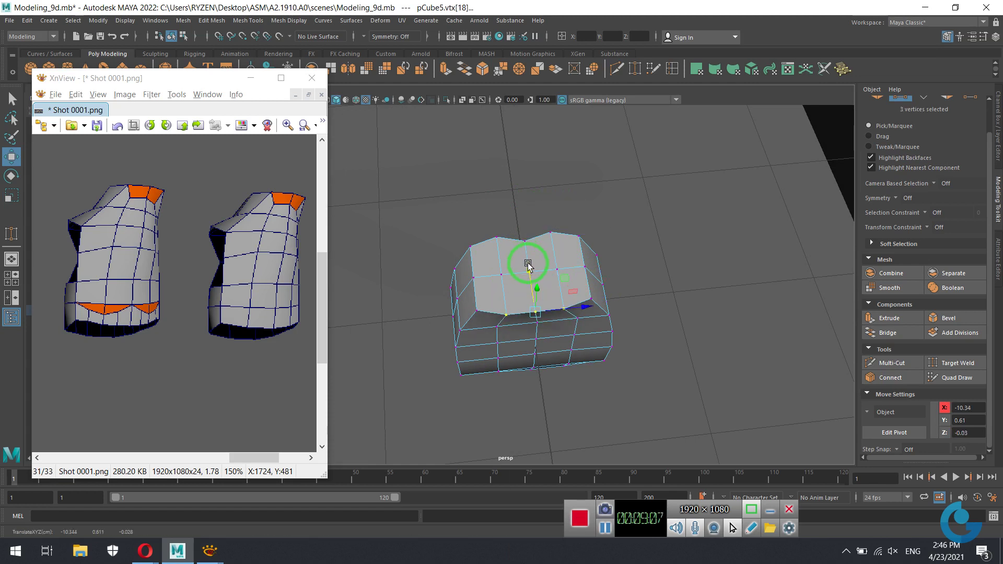
Pull the right corner, left and back-right top vertices along X and Z to round the outline.
{"action": "left_click", "coordinate": [593, 301]}
{"action": "middle_click_drag", "start_coordinate": [586, 260], "coordinate": [634, 288]}
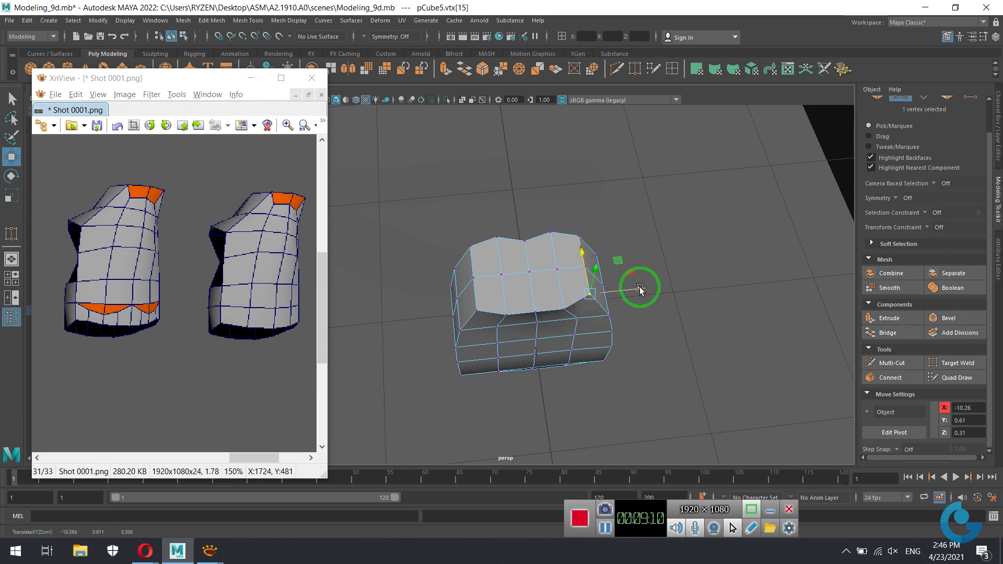
{"action": "left_click", "coordinate": [477, 311]}
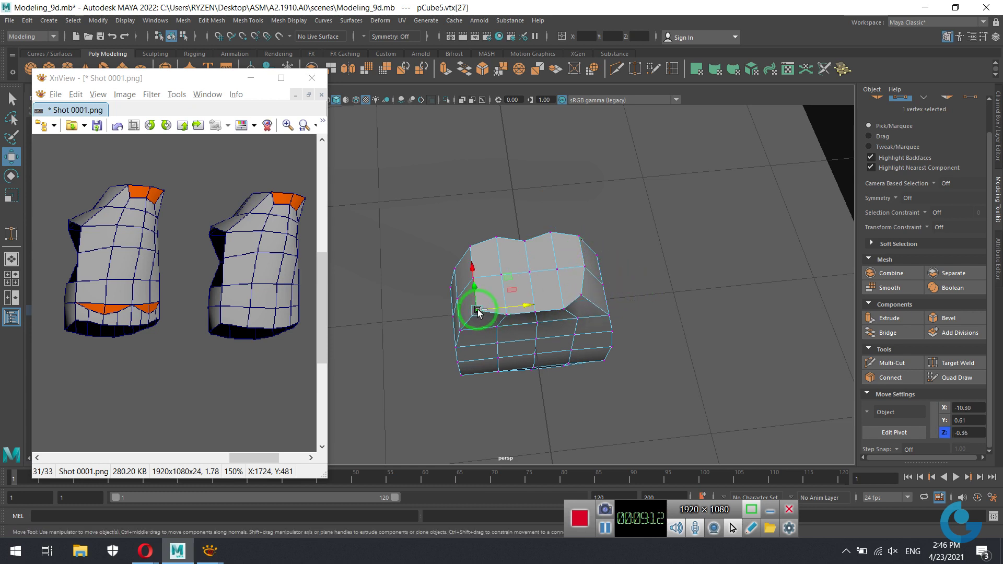
{"action": "middle_click_drag", "start_coordinate": [519, 305], "coordinate": [536, 304]}
{"action": "left_click_drag", "start_coordinate": [486, 273], "coordinate": [483, 260]}
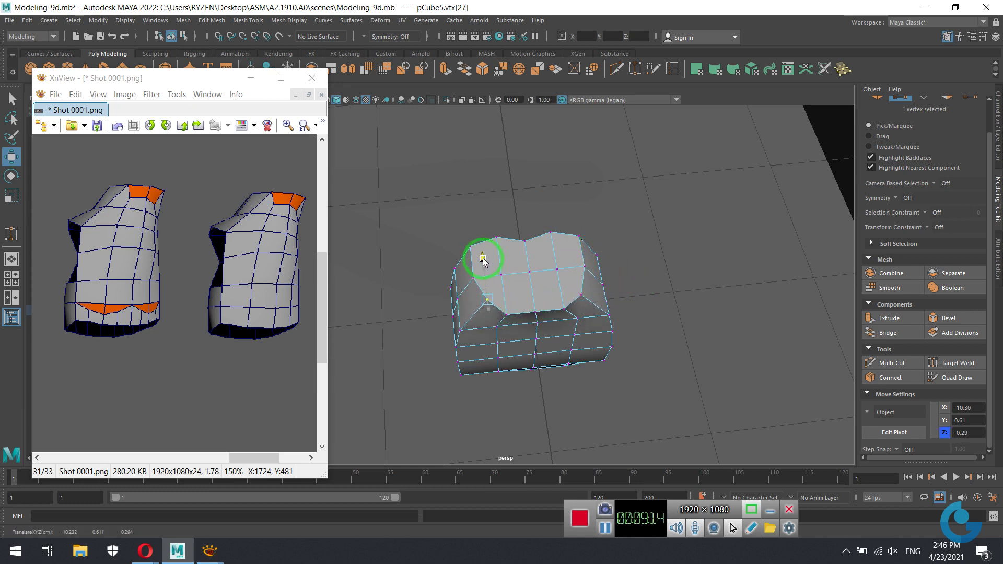
{"action": "left_click", "coordinate": [471, 249]}
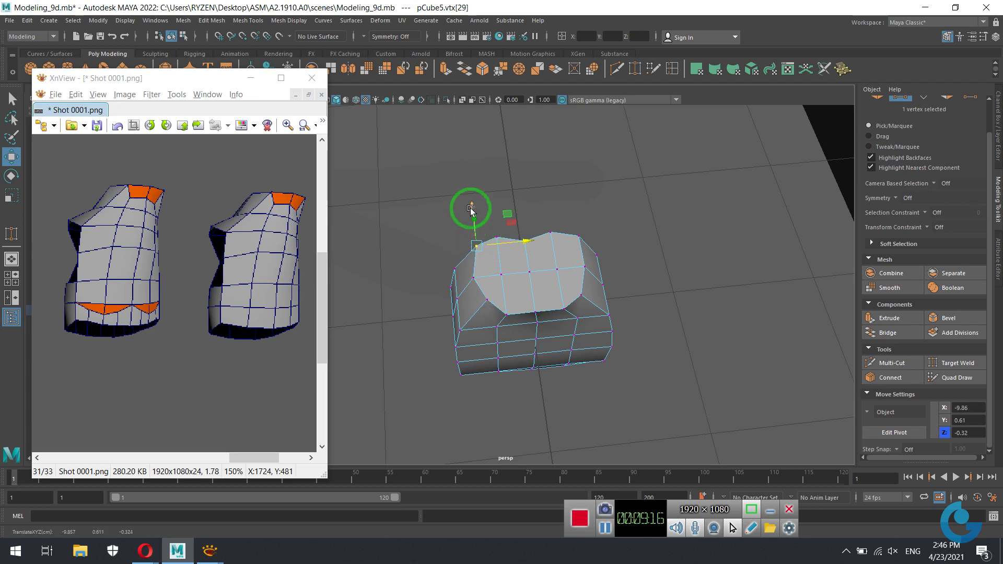
{"action": "left_click", "coordinate": [577, 224]}
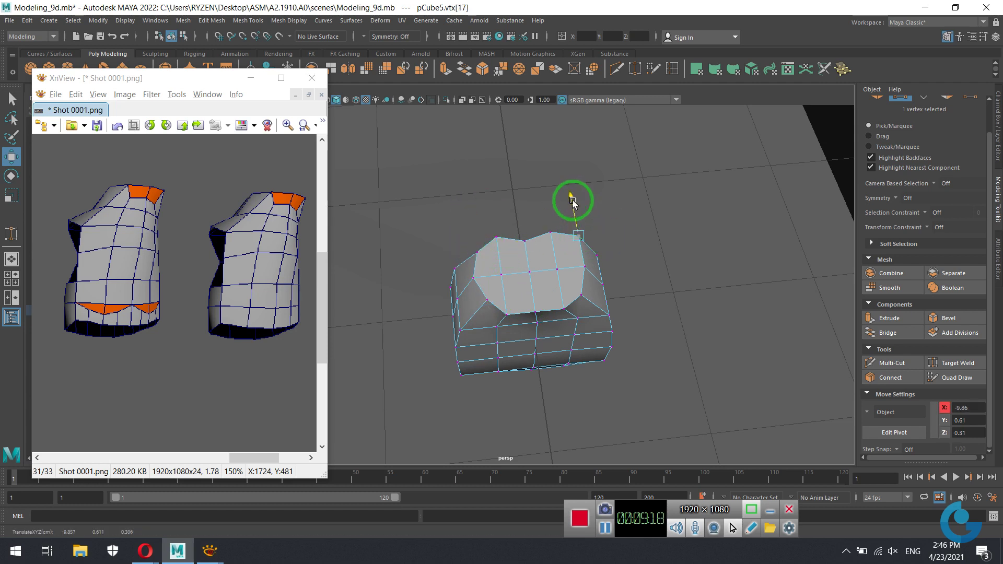
{"action": "left_click_drag", "start_coordinate": [574, 208], "coordinate": [575, 209]}
{"action": "left_click_drag", "start_coordinate": [627, 239], "coordinate": [625, 239]}
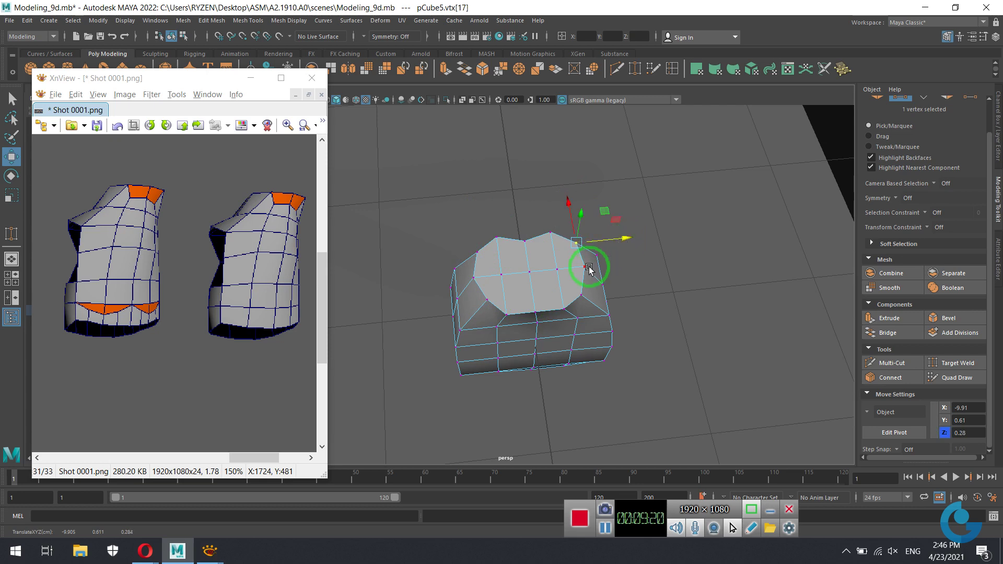
{"action": "left_click", "coordinate": [562, 308]}
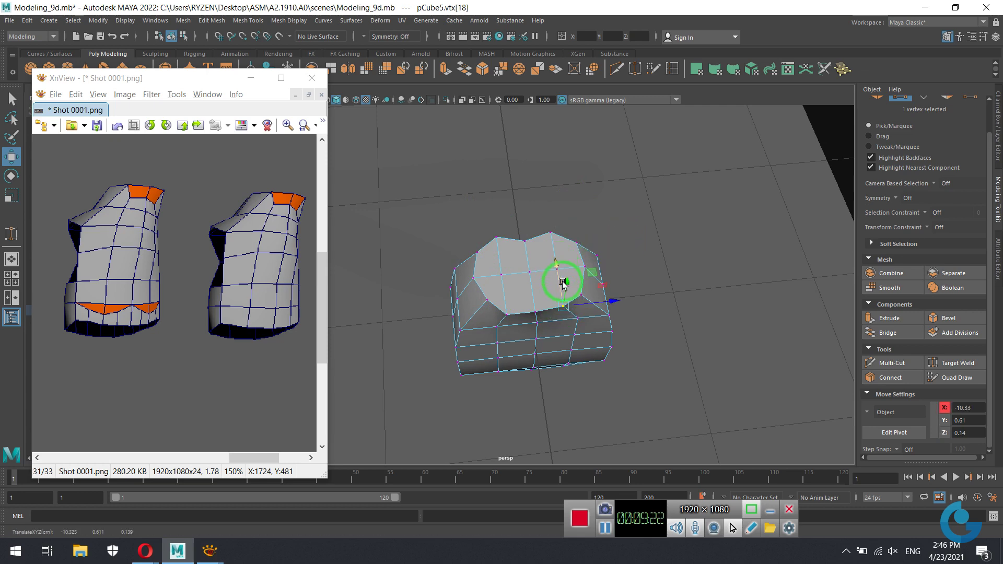
{"action": "mouse_move", "coordinate": [562, 283]}
{"action": "left_mouse_down", "text": "alt"}
{"action": "mouse_move", "coordinate": [643, 347]}
{"action": "mouse_move", "coordinate": [683, 320]}
{"action": "mouse_move", "coordinate": [683, 331]}
{"action": "mouse_move", "coordinate": [682, 313]}
{"action": "mouse_move", "coordinate": [634, 305]}
{"action": "mouse_move", "coordinate": [623, 283]}
{"action": "mouse_move", "coordinate": [468, 297]}
{"action": "left_mouse_up", "text": "alt"}
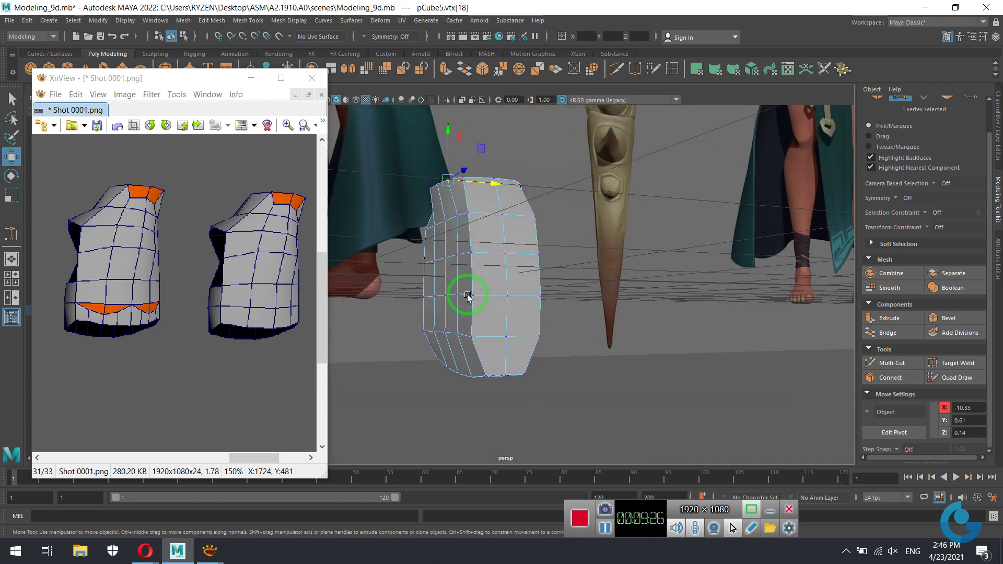
Add a second vertex to the selection and nudge both slightly sideways along X.
{"action": "mouse_move", "coordinate": [538, 374]}
{"action": "left_mouse_down", "text": "alt"}
{"action": "mouse_move", "coordinate": [531, 309]}
{"action": "mouse_move", "coordinate": [571, 284]}
{"action": "mouse_move", "coordinate": [488, 352]}
{"action": "mouse_move", "coordinate": [555, 347]}
{"action": "mouse_move", "coordinate": [535, 280]}
{"action": "left_mouse_up", "text": "alt"}
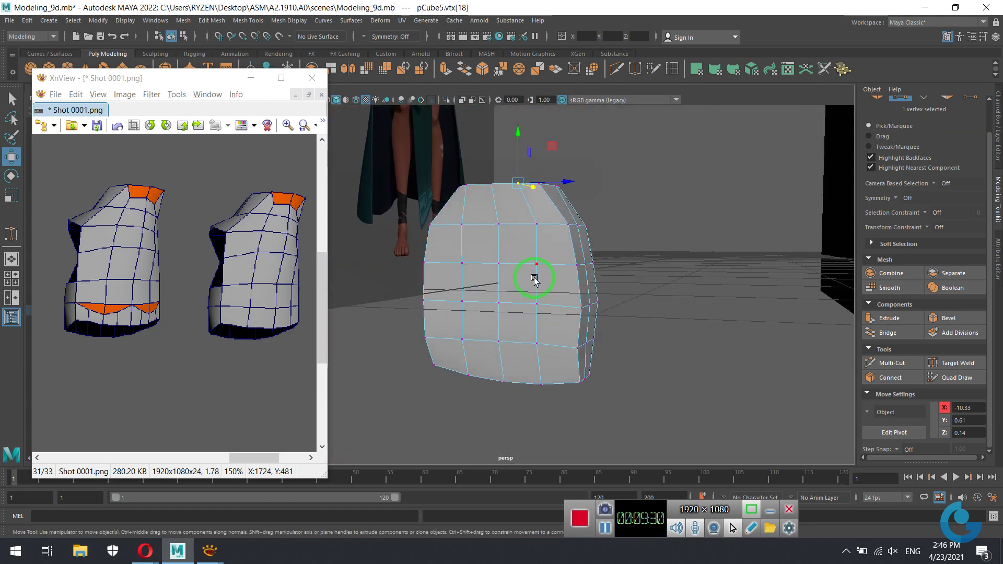
{"action": "left_click", "coordinate": [486, 265], "text": "shift"}
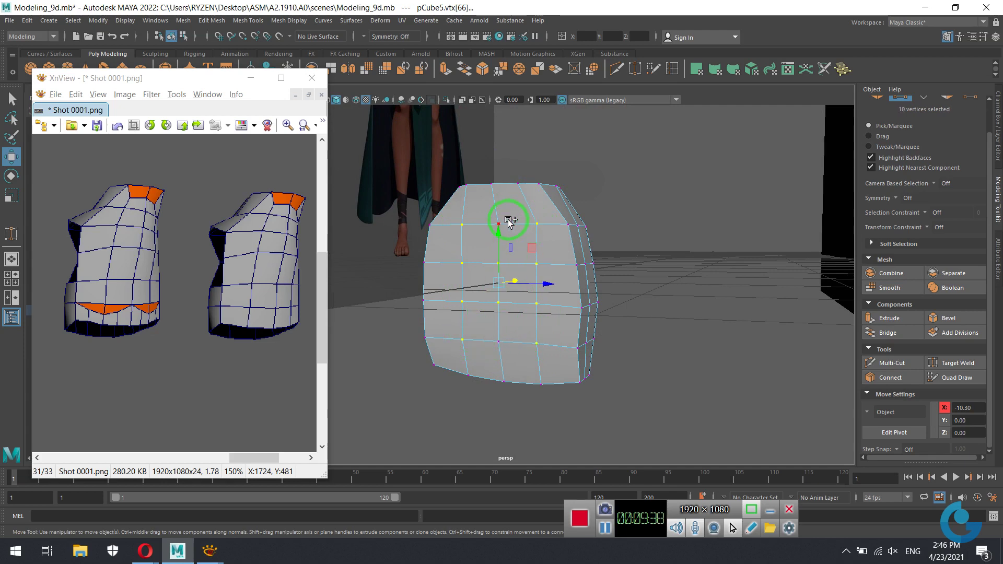
{"action": "mouse_move", "coordinate": [587, 301]}
{"action": "left_mouse_down", "text": "alt"}
{"action": "mouse_move", "coordinate": [564, 273]}
{"action": "mouse_move", "coordinate": [521, 316]}
{"action": "mouse_move", "coordinate": [531, 336]}
{"action": "mouse_move", "coordinate": [521, 373]}
{"action": "left_mouse_up", "text": "alt"}
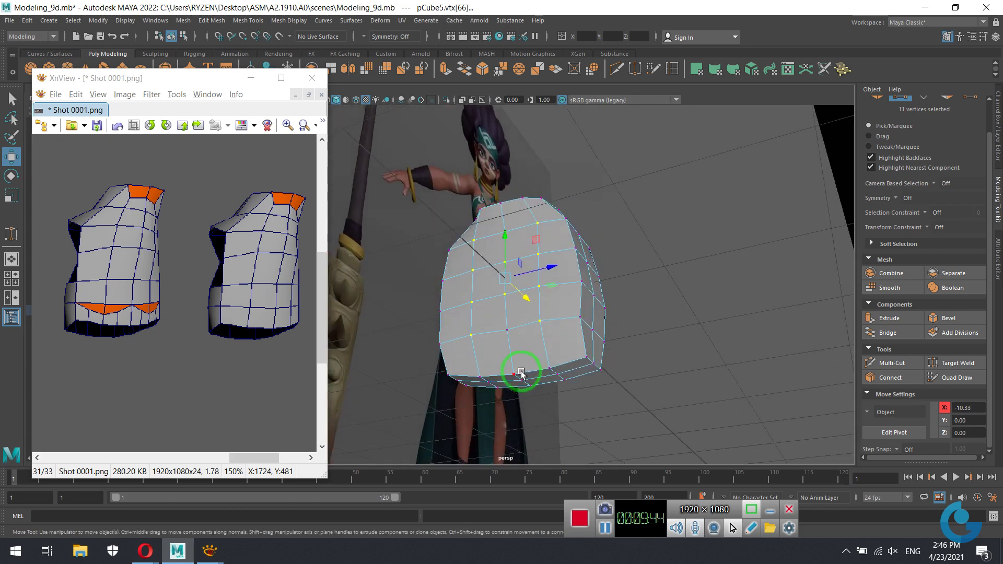
{"action": "middle_click_drag", "start_coordinate": [524, 369], "coordinate": [511, 337]}
{"action": "mouse_move", "coordinate": [529, 344]}
{"action": "left_mouse_down", "text": "alt"}
{"action": "mouse_move", "coordinate": [559, 325]}
{"action": "mouse_move", "coordinate": [531, 328]}
{"action": "left_mouse_up", "text": "alt"}
{"action": "middle_click_drag", "start_coordinate": [513, 312], "coordinate": [517, 312]}
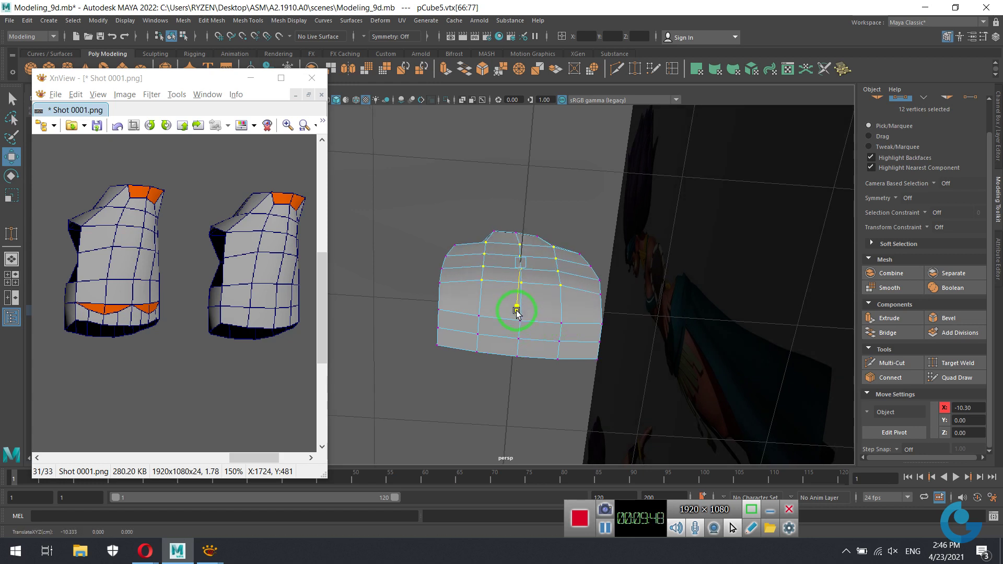
Select a set of four palm vertices instead of a larger group, then orbit to an angled view.
{"action": "left_click_drag", "start_coordinate": [456, 225], "coordinate": [494, 312], "text": "shift"}
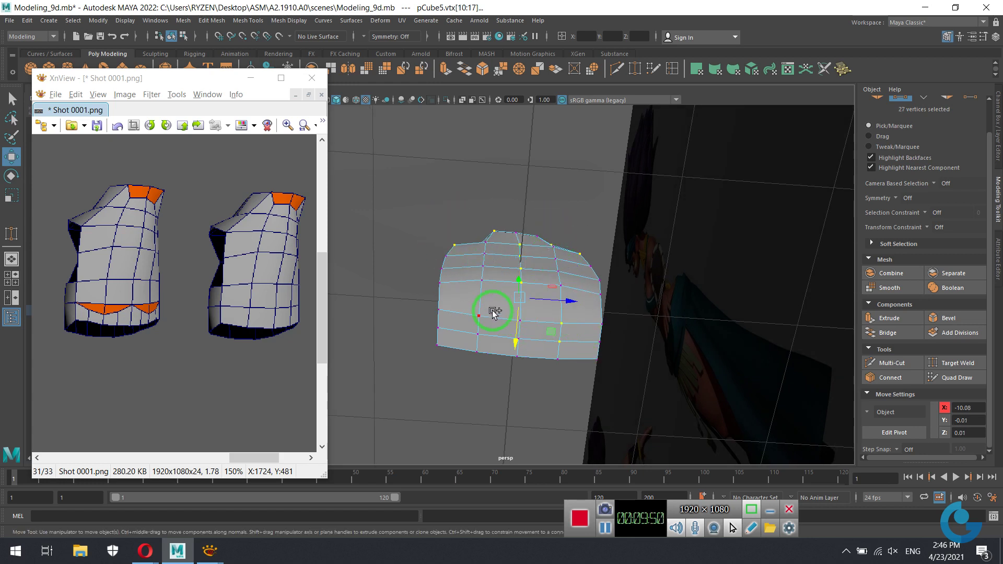
{"action": "key", "text": "ctrl+z"}
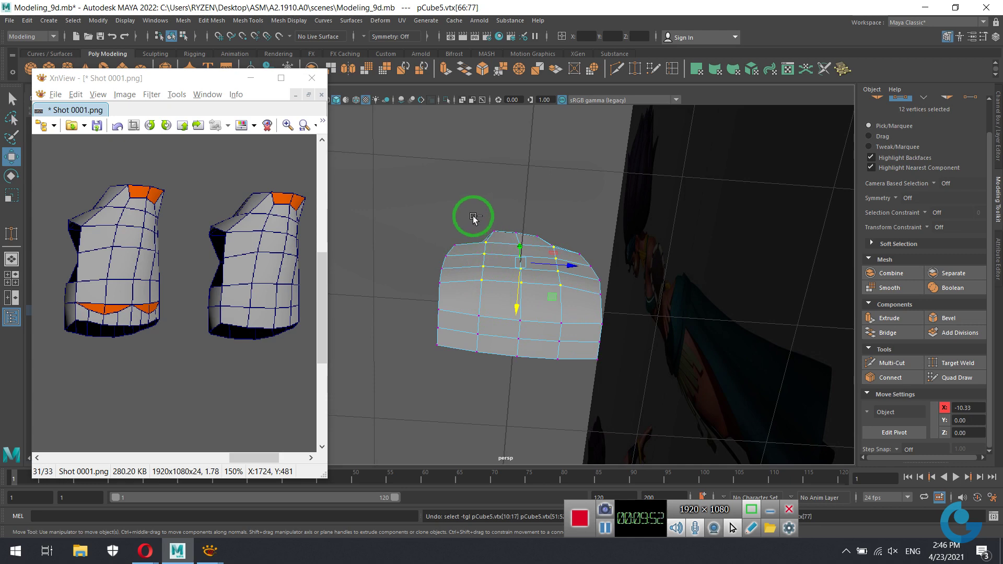
{"action": "mouse_move", "coordinate": [549, 224]}
{"action": "left_mouse_down"}
{"action": "mouse_move", "coordinate": [554, 325]}
{"action": "mouse_move", "coordinate": [517, 308]}
{"action": "left_mouse_up"}
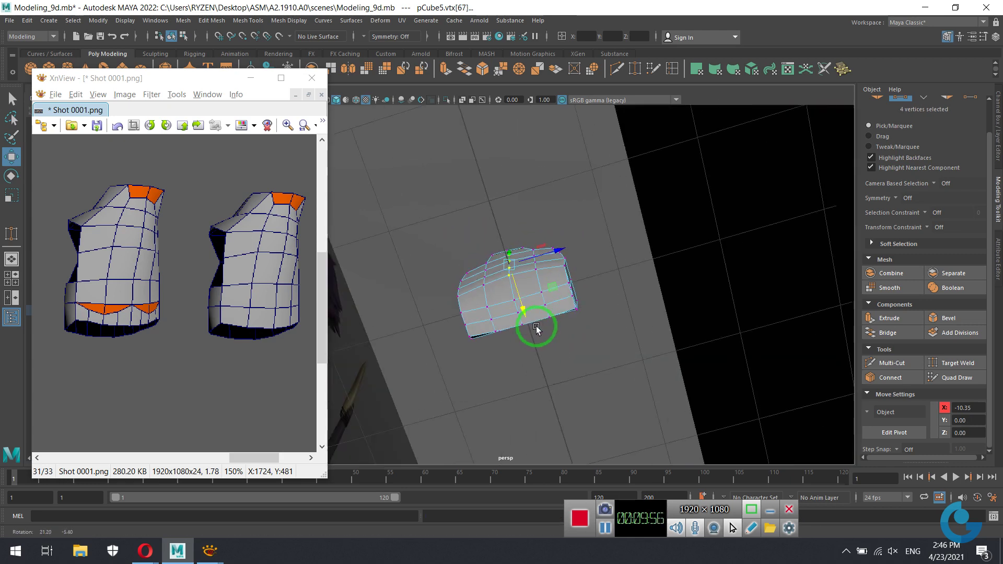
{"action": "left_click_drag", "start_coordinate": [607, 334], "coordinate": [448, 359], "text": "alt"}
{"action": "scroll", "coordinate": [605, 377], "scroll_direction": "up", "scroll_amount": 5}
{"action": "scroll", "coordinate": [603, 308], "scroll_direction": "up", "scroll_amount": 3}
{"action": "mouse_move", "coordinate": [603, 307]}
{"action": "left_mouse_down", "text": "alt"}
{"action": "mouse_move", "coordinate": [668, 274]}
{"action": "mouse_move", "coordinate": [700, 291]}
{"action": "mouse_move", "coordinate": [637, 309]}
{"action": "left_mouse_up", "text": "alt"}
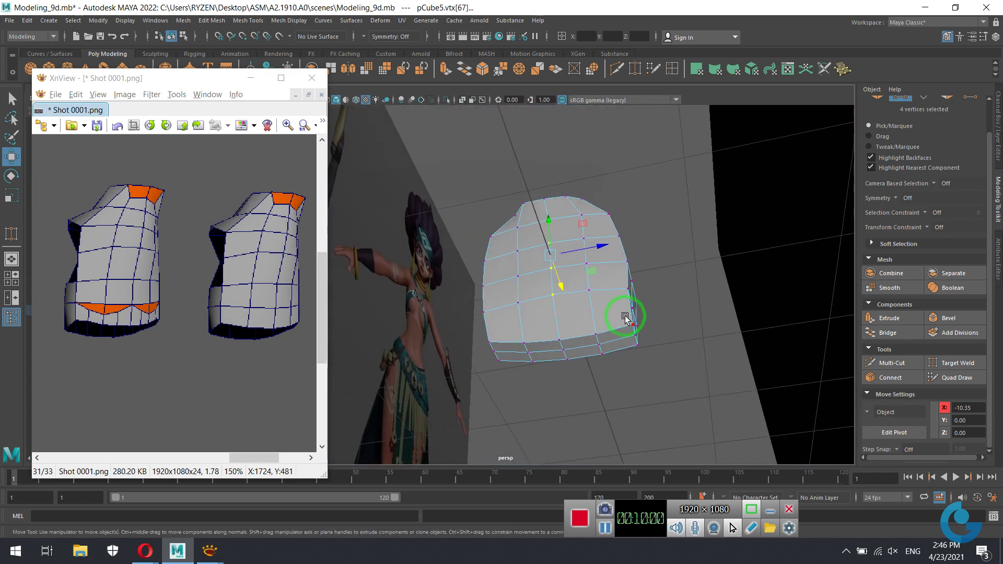
Select the palm's bottom vertex row and slide it along X.
{"action": "left_click_drag", "start_coordinate": [714, 339], "coordinate": [585, 313], "text": "alt"}
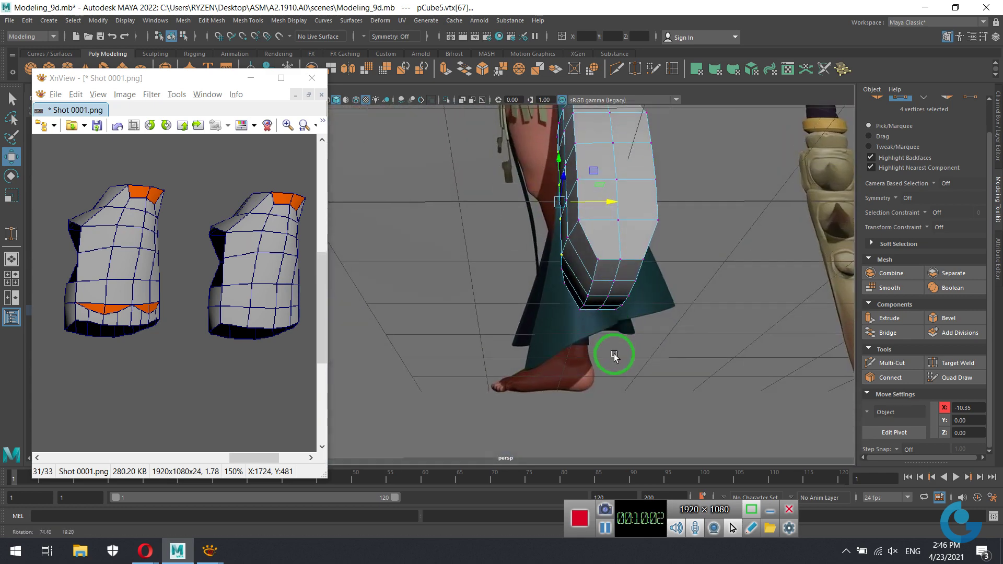
{"action": "left_click_drag", "start_coordinate": [755, 354], "coordinate": [564, 295]}
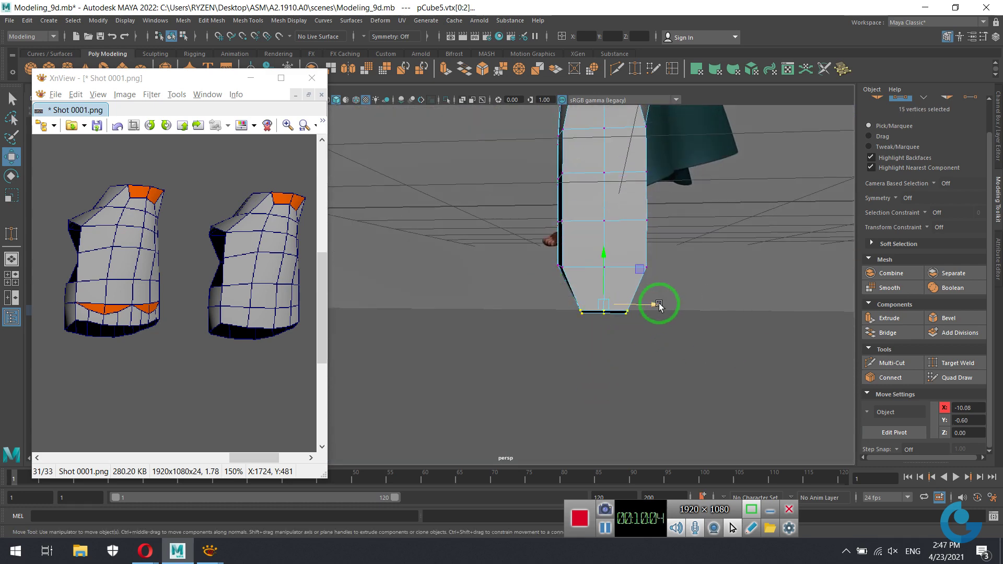
{"action": "left_click_drag", "start_coordinate": [656, 303], "coordinate": [647, 307]}
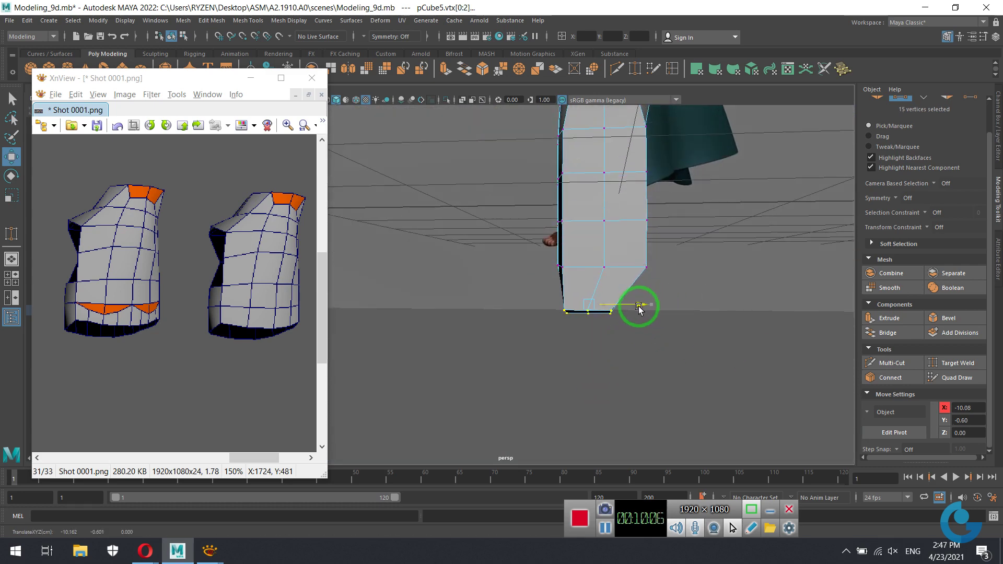
{"action": "left_click_drag", "start_coordinate": [728, 302], "coordinate": [716, 300], "text": "alt"}
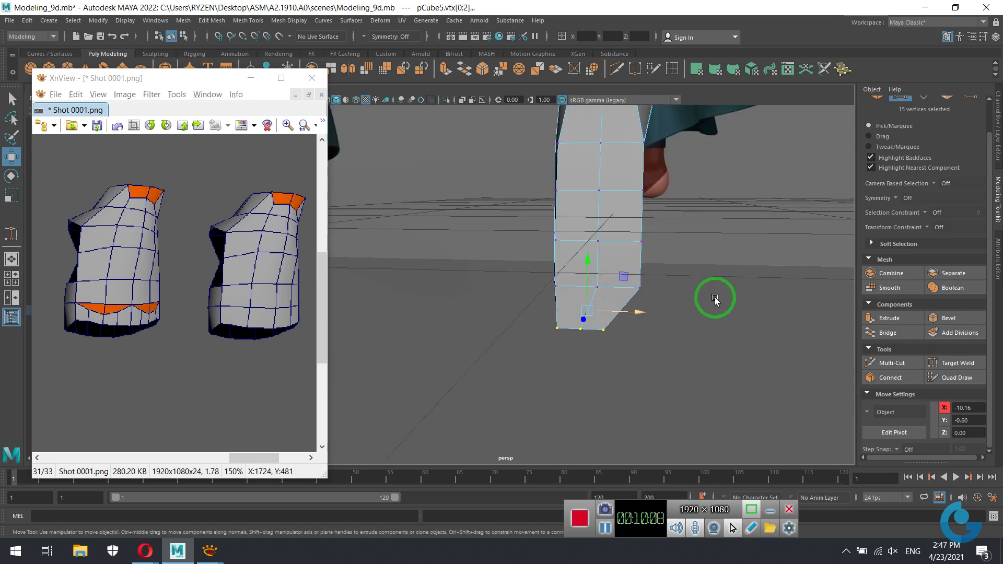
{"action": "mouse_move", "coordinate": [542, 313]}
{"action": "left_mouse_down", "text": "alt"}
{"action": "mouse_move", "coordinate": [708, 336]}
{"action": "mouse_move", "coordinate": [540, 294]}
{"action": "left_mouse_up", "text": "alt"}
{"action": "scroll", "coordinate": [672, 359], "scroll_direction": "up", "scroll_amount": 5}
{"action": "scroll", "coordinate": [586, 300], "scroll_direction": "down", "scroll_amount": 5}
{"action": "mouse_move", "coordinate": [633, 307]}
{"action": "left_mouse_down", "text": "alt"}
{"action": "mouse_move", "coordinate": [633, 321]}
{"action": "mouse_move", "coordinate": [712, 390]}
{"action": "mouse_move", "coordinate": [673, 370]}
{"action": "mouse_move", "coordinate": [549, 359]}
{"action": "mouse_move", "coordinate": [1000, 250]}
{"action": "left_mouse_up", "text": "alt"}
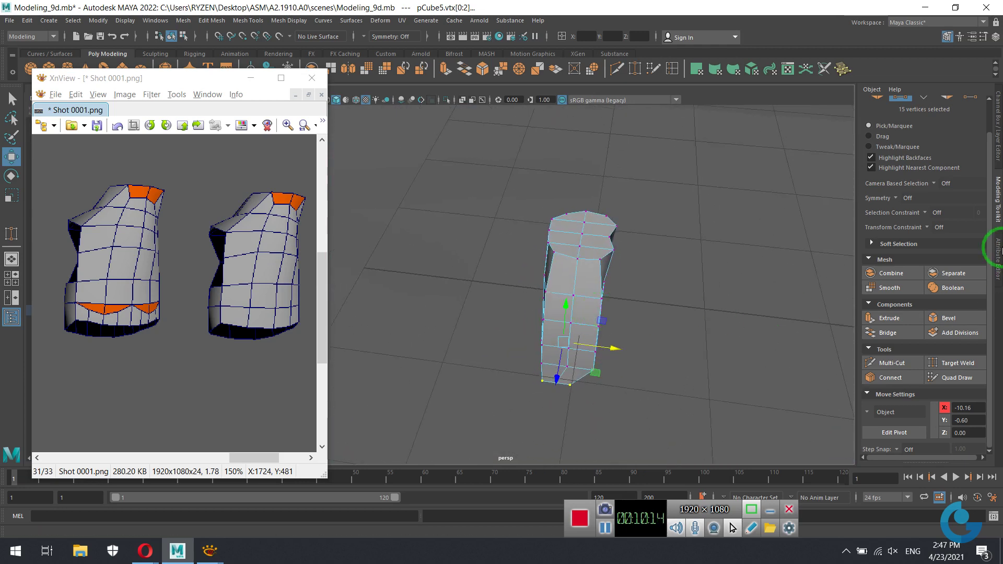
{"action": "left_click", "coordinate": [1000, 147]}
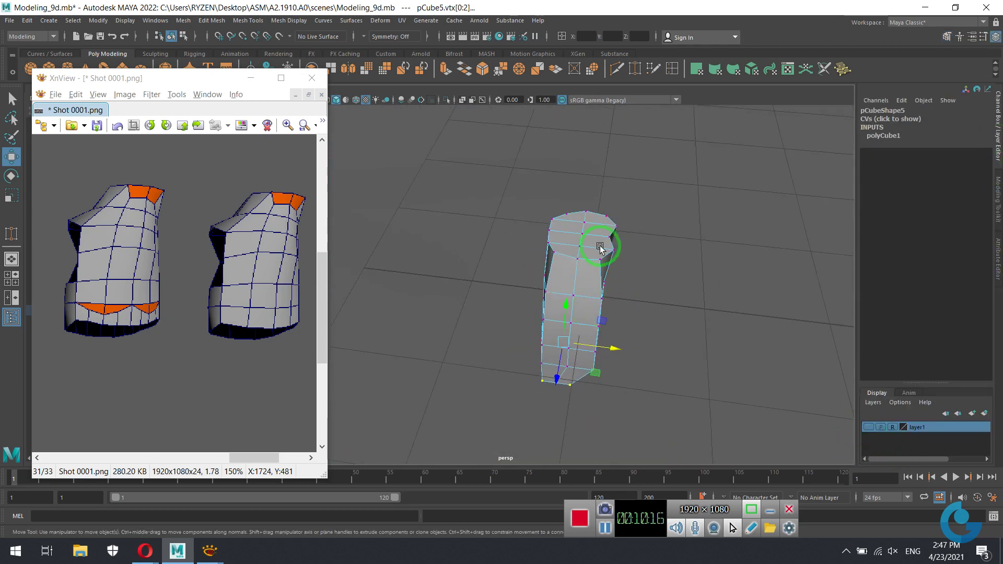
Select the middle vertex row and scale it inward along X.
{"action": "mouse_move", "coordinate": [589, 235]}
{"action": "left_mouse_down", "text": "alt"}
{"action": "mouse_move", "coordinate": [532, 253]}
{"action": "mouse_move", "coordinate": [715, 331]}
{"action": "mouse_move", "coordinate": [569, 327]}
{"action": "mouse_move", "coordinate": [665, 327]}
{"action": "mouse_move", "coordinate": [660, 340]}
{"action": "mouse_move", "coordinate": [688, 352]}
{"action": "left_mouse_up", "text": "alt"}
{"action": "mouse_move", "coordinate": [687, 352]}
{"action": "right_mouse_down", "text": "alt"}
{"action": "mouse_move", "coordinate": [786, 350]}
{"action": "mouse_move", "coordinate": [606, 345]}
{"action": "right_mouse_up", "text": "alt"}
{"action": "mouse_move", "coordinate": [606, 345]}
{"action": "left_mouse_down", "text": "alt"}
{"action": "mouse_move", "coordinate": [688, 298]}
{"action": "mouse_move", "coordinate": [625, 361]}
{"action": "mouse_move", "coordinate": [685, 354]}
{"action": "mouse_move", "coordinate": [701, 331]}
{"action": "mouse_move", "coordinate": [665, 313]}
{"action": "mouse_move", "coordinate": [572, 336]}
{"action": "mouse_move", "coordinate": [529, 329]}
{"action": "left_mouse_up", "text": "alt"}
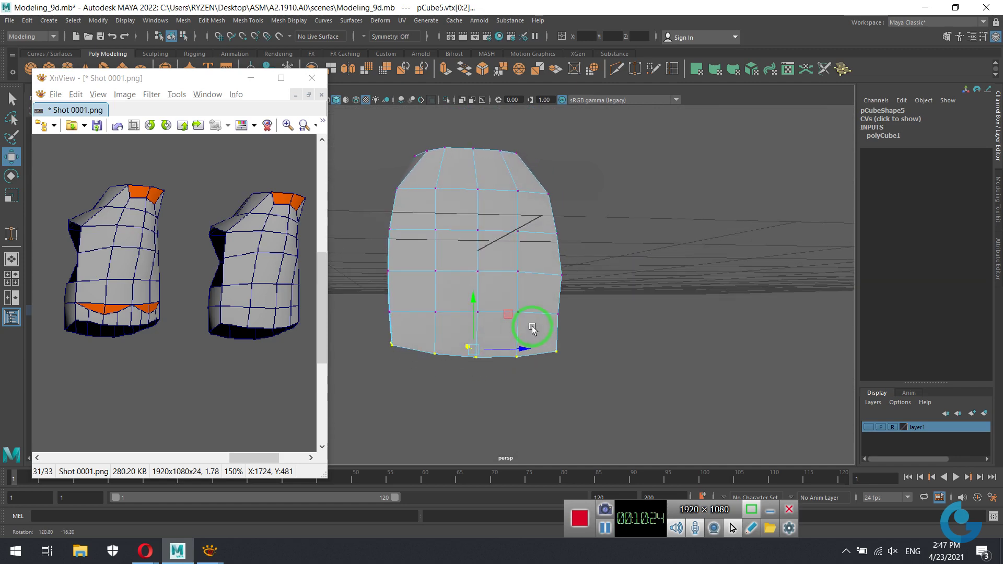
{"action": "right_click_drag", "start_coordinate": [528, 330], "coordinate": [636, 291], "text": "alt"}
{"action": "mouse_move", "coordinate": [636, 291]}
{"action": "left_mouse_down", "text": "alt"}
{"action": "mouse_move", "coordinate": [515, 324]}
{"action": "mouse_move", "coordinate": [388, 321]}
{"action": "mouse_move", "coordinate": [395, 309]}
{"action": "mouse_move", "coordinate": [668, 323]}
{"action": "mouse_move", "coordinate": [638, 307]}
{"action": "mouse_move", "coordinate": [632, 327]}
{"action": "mouse_move", "coordinate": [510, 291]}
{"action": "left_mouse_up", "text": "alt"}
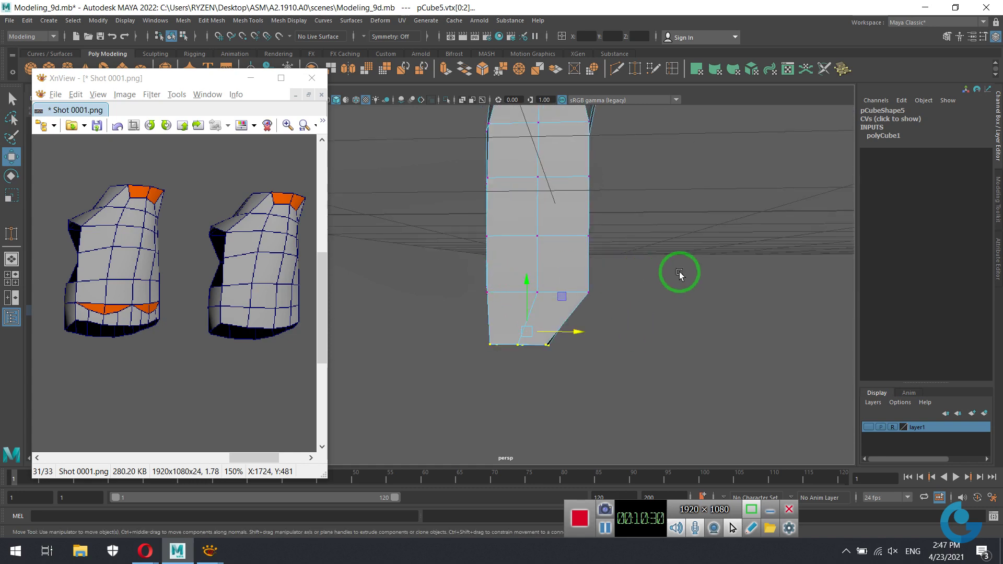
{"action": "left_click_drag", "start_coordinate": [442, 264], "coordinate": [601, 308]}
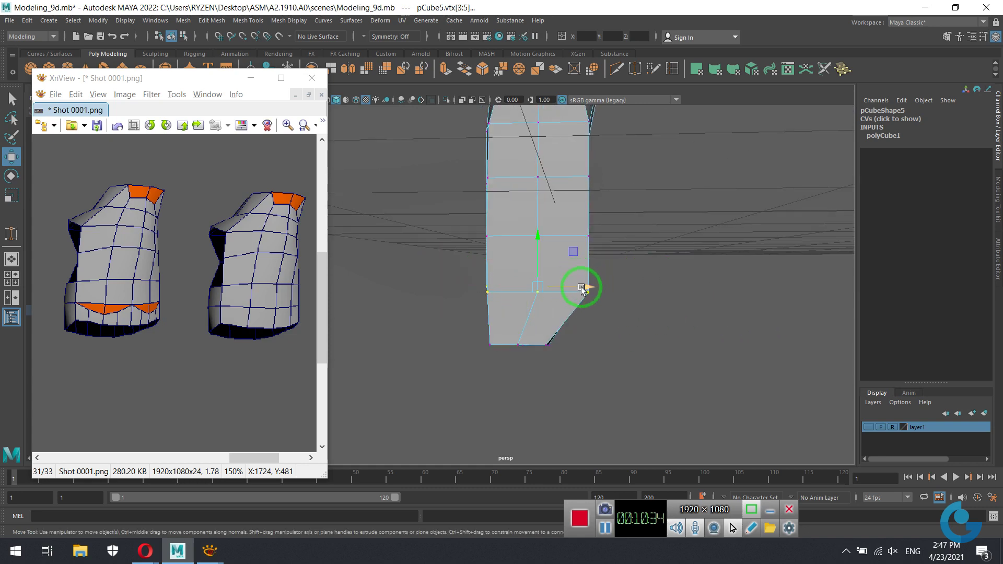
{"action": "key", "text": "r"}
{"action": "left_click_drag", "start_coordinate": [585, 288], "coordinate": [577, 288]}
{"action": "key", "text": "w"}
{"action": "key", "text": "r"}
{"action": "key", "text": "w"}
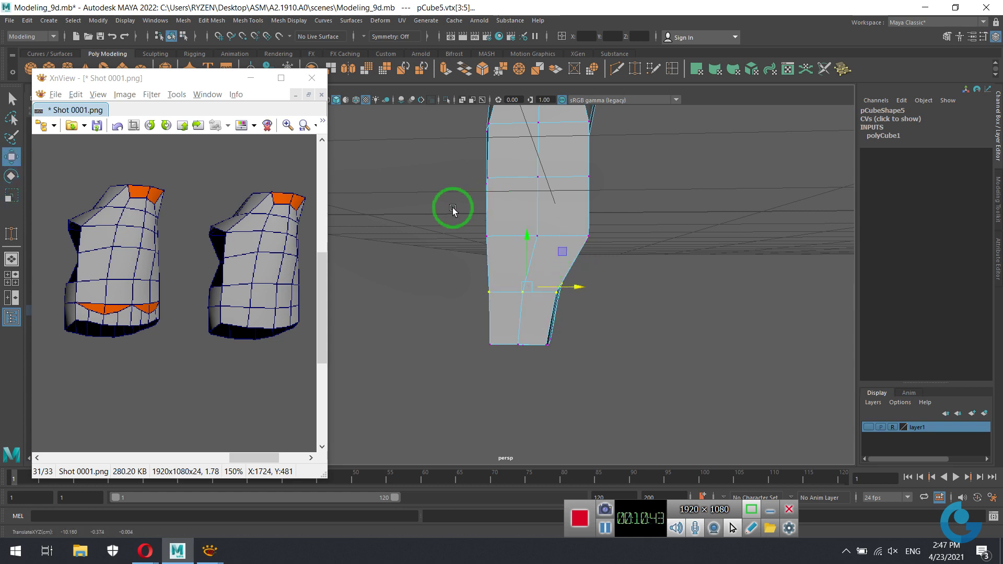
Squeeze the next vertex row up inward along X with the scale tool.
{"action": "left_click_drag", "start_coordinate": [452, 209], "coordinate": [690, 254]}
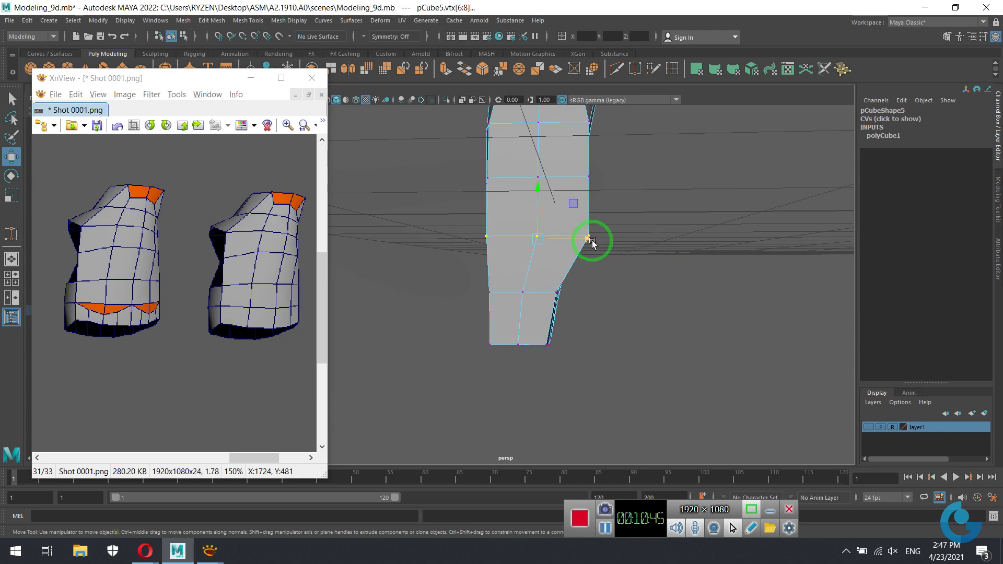
{"action": "key", "text": "r"}
{"action": "mouse_move", "coordinate": [587, 237]}
{"action": "left_mouse_down"}
{"action": "mouse_move", "coordinate": [575, 239]}
{"action": "mouse_move", "coordinate": [616, 284]}
{"action": "mouse_move", "coordinate": [565, 283]}
{"action": "mouse_move", "coordinate": [638, 307]}
{"action": "mouse_move", "coordinate": [643, 264]}
{"action": "left_mouse_up"}
{"action": "key", "text": "w"}
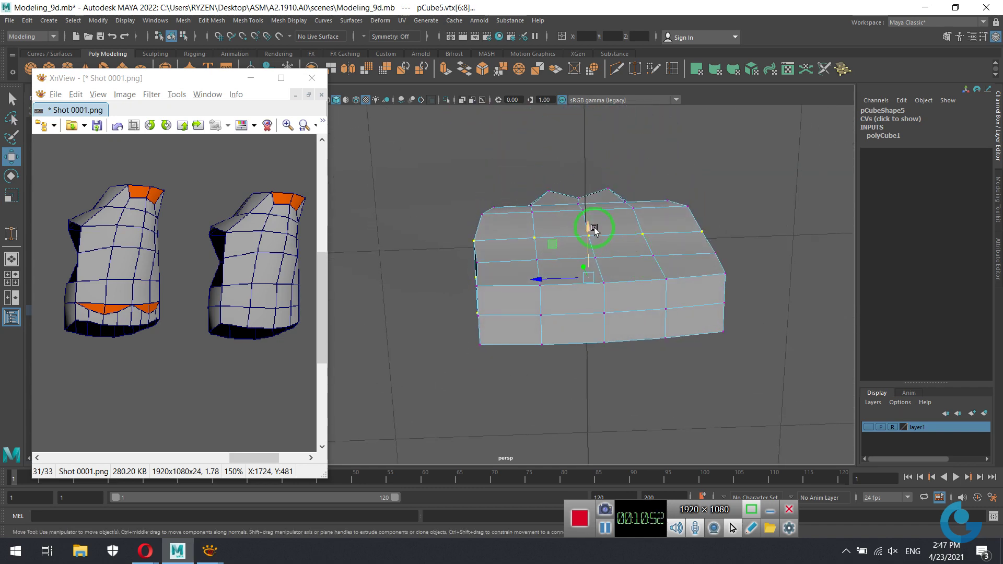
{"action": "right_click_drag", "start_coordinate": [759, 188], "coordinate": [708, 188]}
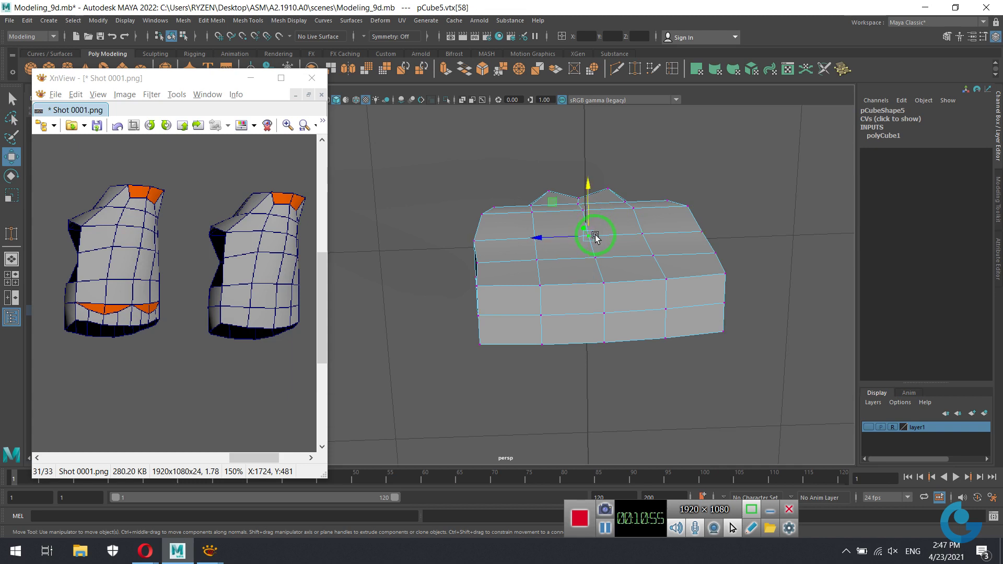
{"action": "left_click_drag", "start_coordinate": [599, 189], "coordinate": [596, 198]}
{"action": "left_click", "coordinate": [579, 201]}
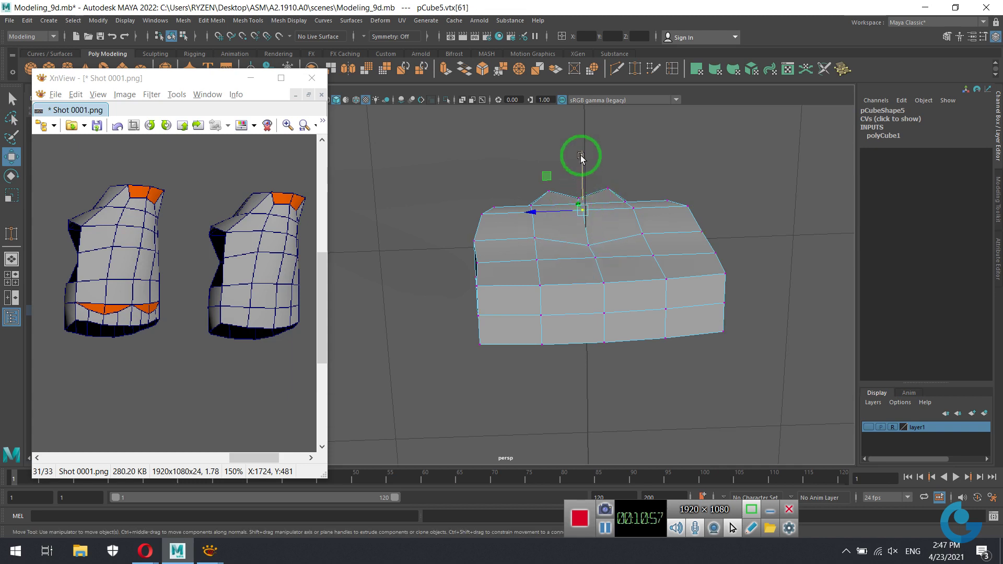
{"action": "mouse_move", "coordinate": [581, 157]}
{"action": "left_mouse_down"}
{"action": "mouse_move", "coordinate": [582, 180]}
{"action": "mouse_move", "coordinate": [701, 291]}
{"action": "mouse_move", "coordinate": [645, 327]}
{"action": "mouse_move", "coordinate": [650, 337]}
{"action": "mouse_move", "coordinate": [575, 291]}
{"action": "mouse_move", "coordinate": [597, 330]}
{"action": "mouse_move", "coordinate": [629, 276]}
{"action": "mouse_move", "coordinate": [689, 249]}
{"action": "mouse_move", "coordinate": [685, 294]}
{"action": "mouse_move", "coordinate": [713, 296]}
{"action": "left_mouse_up"}
{"action": "left_click", "coordinate": [573, 204]}
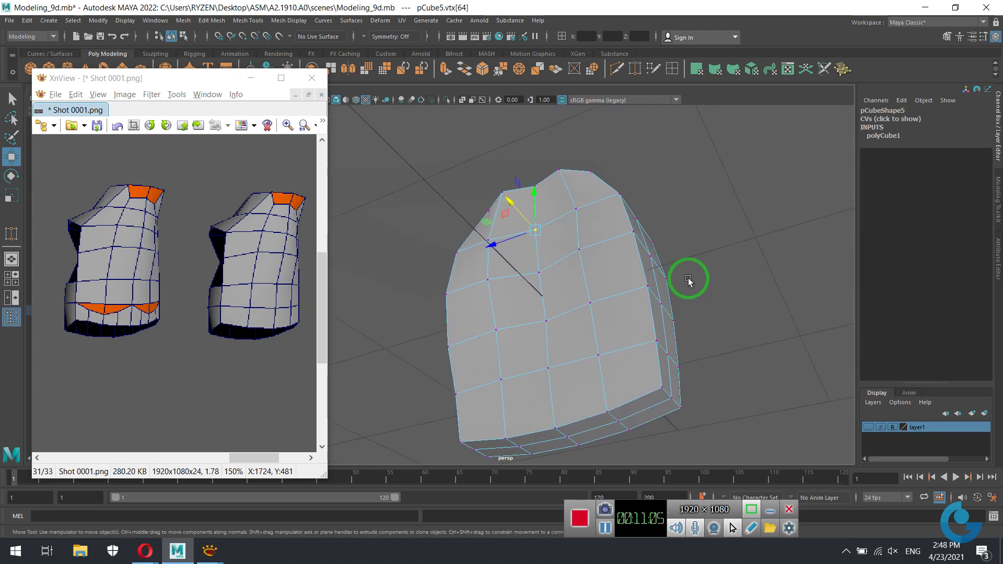
{"action": "mouse_move", "coordinate": [608, 324]}
{"action": "left_mouse_down", "text": "alt"}
{"action": "mouse_move", "coordinate": [582, 366]}
{"action": "mouse_move", "coordinate": [563, 320]}
{"action": "left_mouse_up", "text": "alt"}
{"action": "left_click", "coordinate": [522, 232]}
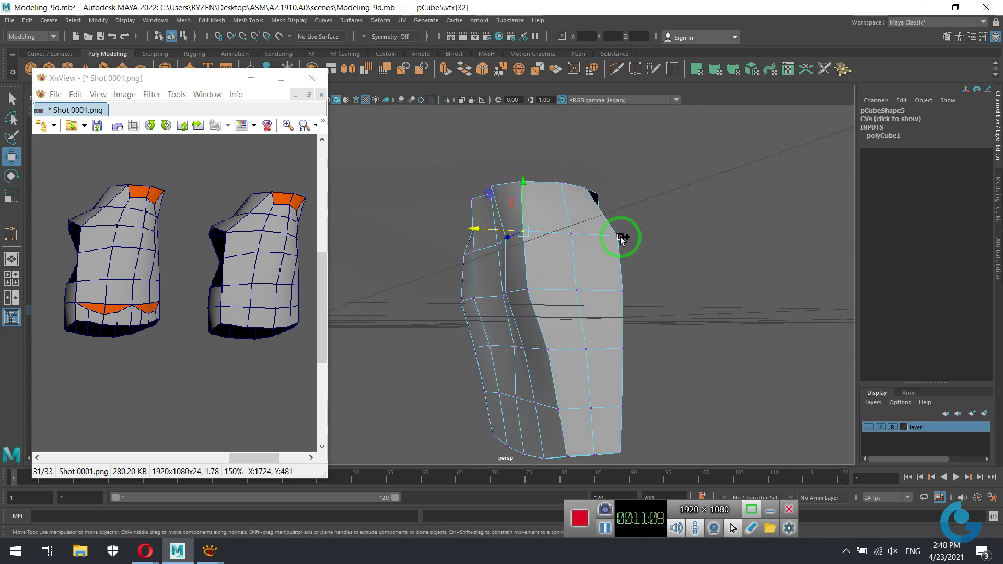
{"action": "key", "text": "r"}
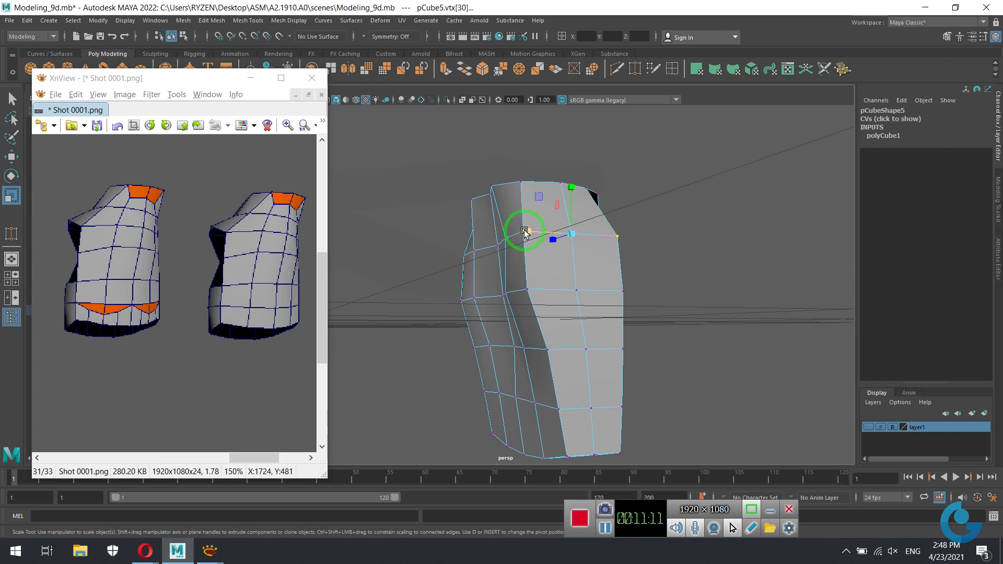
{"action": "left_click_drag", "start_coordinate": [524, 232], "coordinate": [543, 235]}
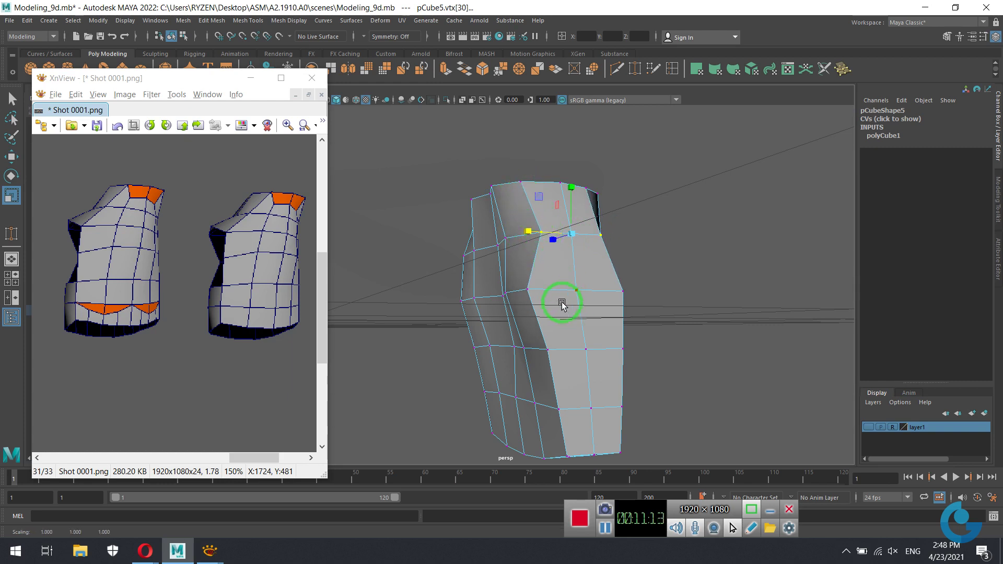
{"action": "left_click", "coordinate": [526, 290]}
{"action": "left_click", "coordinate": [624, 290], "text": "shift"}
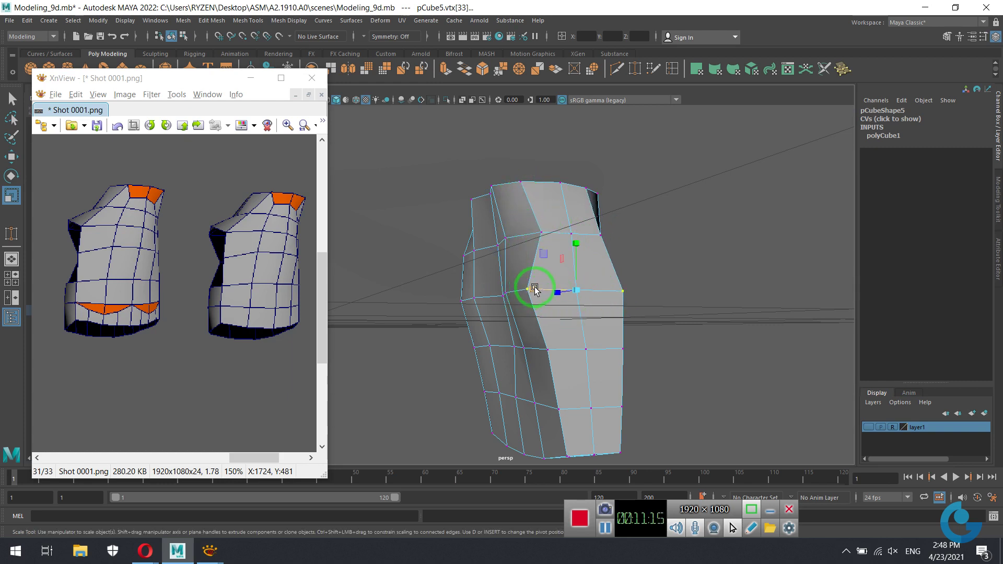
{"action": "left_click_drag", "start_coordinate": [532, 289], "coordinate": [544, 289]}
{"action": "left_click", "coordinate": [546, 351]}
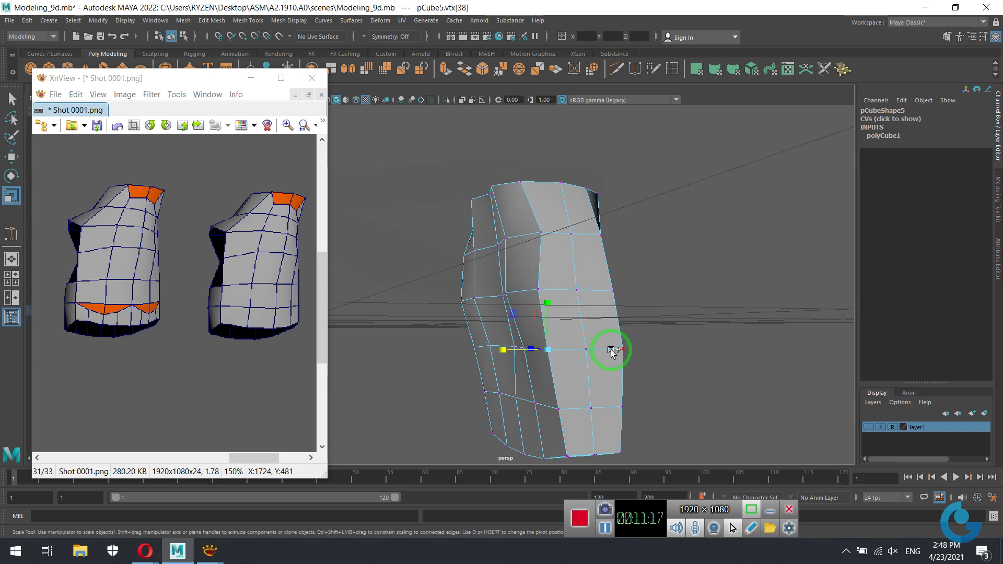
{"action": "left_click", "coordinate": [620, 349], "text": "shift"}
{"action": "mouse_move", "coordinate": [539, 348]}
{"action": "left_mouse_down"}
{"action": "mouse_move", "coordinate": [654, 314]}
{"action": "mouse_move", "coordinate": [609, 297]}
{"action": "left_mouse_up"}
{"action": "left_click", "coordinate": [540, 239]}
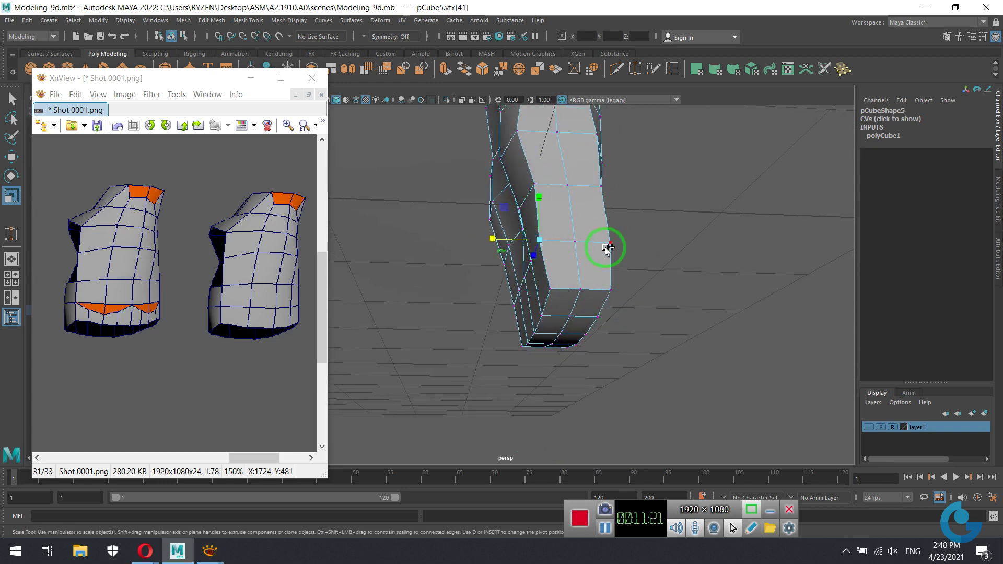
{"action": "left_click_drag", "start_coordinate": [535, 240], "coordinate": [534, 242]}
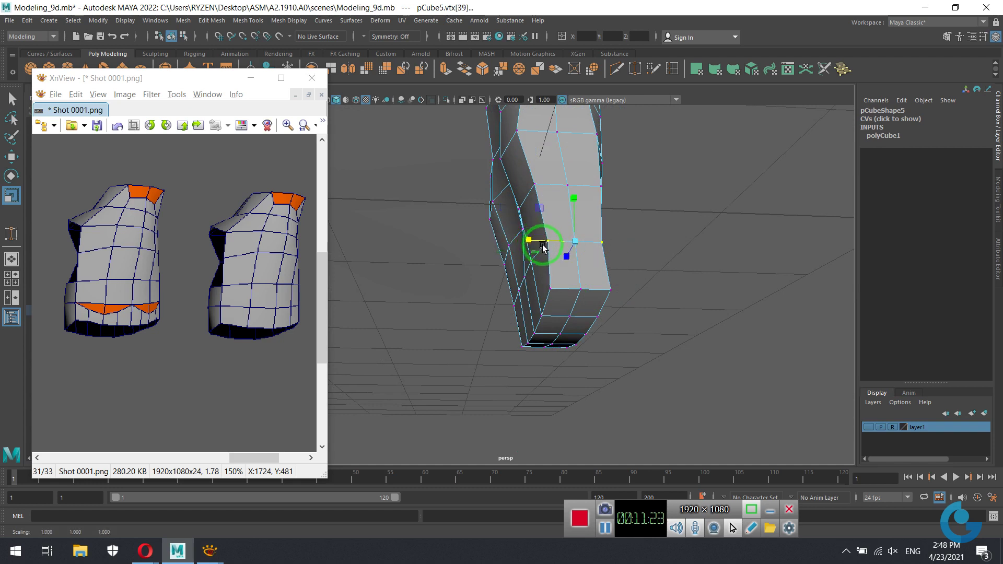
{"action": "left_click", "coordinate": [551, 287]}
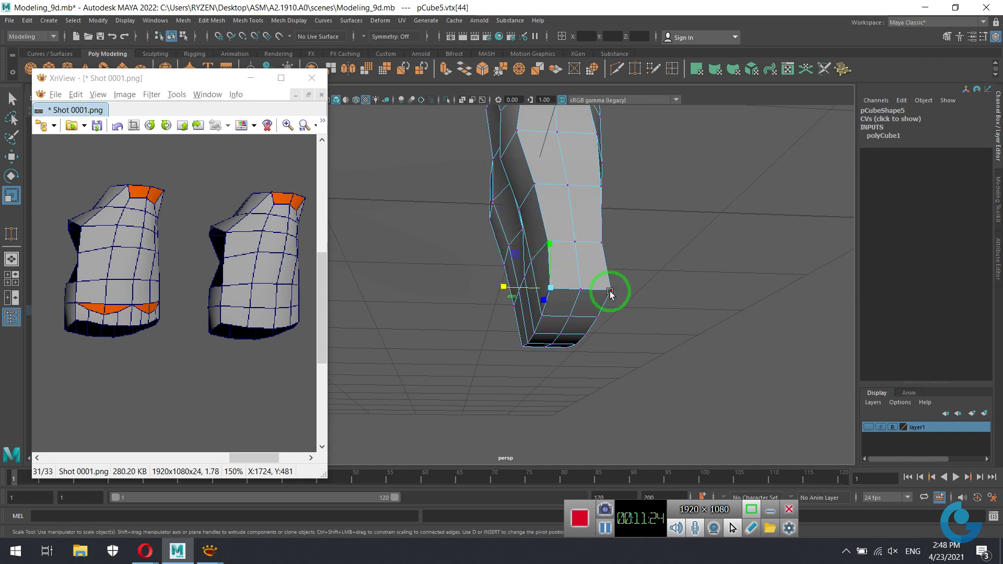
{"action": "mouse_move", "coordinate": [567, 290]}
{"action": "left_mouse_down"}
{"action": "mouse_move", "coordinate": [544, 291]}
{"action": "mouse_move", "coordinate": [750, 253]}
{"action": "mouse_move", "coordinate": [761, 298]}
{"action": "mouse_move", "coordinate": [701, 336]}
{"action": "mouse_move", "coordinate": [710, 357]}
{"action": "mouse_move", "coordinate": [683, 383]}
{"action": "mouse_move", "coordinate": [678, 439]}
{"action": "mouse_move", "coordinate": [708, 376]}
{"action": "mouse_move", "coordinate": [677, 370]}
{"action": "mouse_move", "coordinate": [593, 410]}
{"action": "mouse_move", "coordinate": [576, 352]}
{"action": "mouse_move", "coordinate": [636, 315]}
{"action": "mouse_move", "coordinate": [737, 325]}
{"action": "mouse_move", "coordinate": [694, 421]}
{"action": "mouse_move", "coordinate": [663, 394]}
{"action": "mouse_move", "coordinate": [504, 324]}
{"action": "mouse_move", "coordinate": [591, 266]}
{"action": "left_mouse_up"}
{"action": "left_click", "coordinate": [552, 288], "text": "shift"}
{"action": "mouse_move", "coordinate": [591, 266]}
{"action": "right_mouse_down"}
{"action": "mouse_move", "coordinate": [593, 297]}
{"action": "mouse_move", "coordinate": [697, 213]}
{"action": "right_mouse_up"}
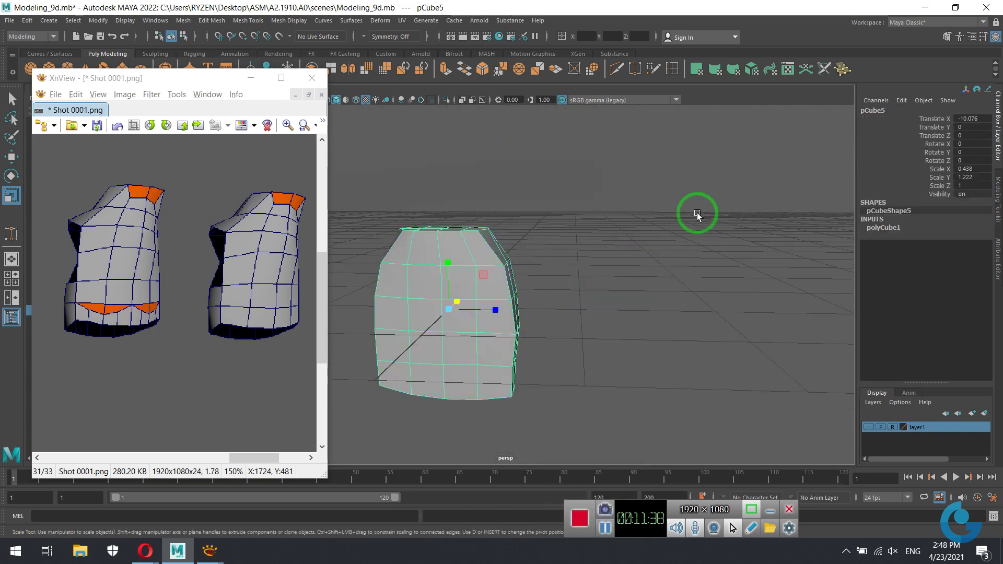
{"action": "mouse_move", "coordinate": [697, 213]}
{"action": "left_mouse_down", "text": "alt"}
{"action": "mouse_move", "coordinate": [537, 277]}
{"action": "mouse_move", "coordinate": [634, 287]}
{"action": "mouse_move", "coordinate": [631, 307]}
{"action": "mouse_move", "coordinate": [518, 226]}
{"action": "mouse_move", "coordinate": [546, 266]}
{"action": "mouse_move", "coordinate": [600, 251]}
{"action": "left_mouse_up", "text": "alt"}
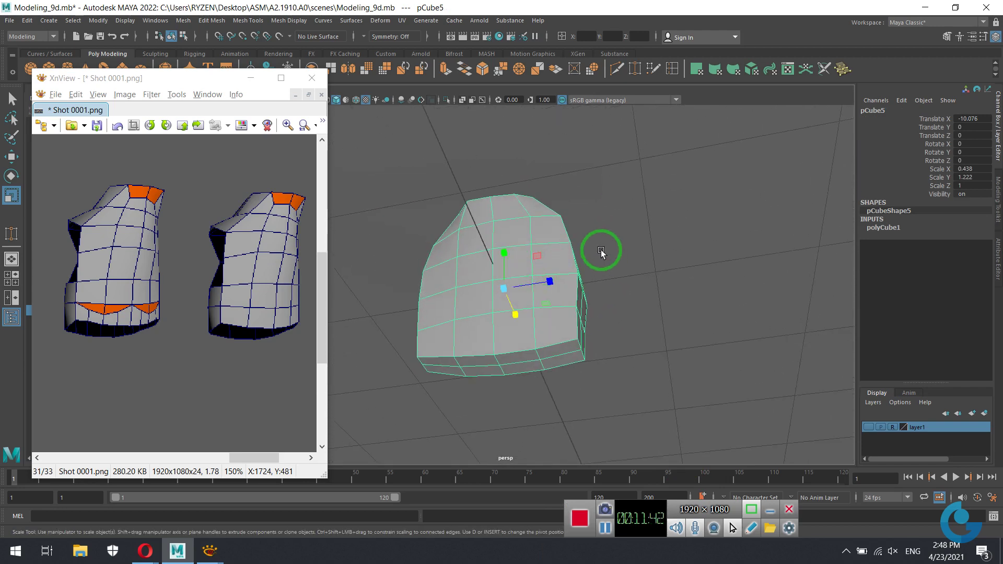
{"action": "right_click_drag", "start_coordinate": [655, 235], "coordinate": [653, 200]}
Nudge the palm's upper side edges slightly inward with the Move tool.
{"action": "left_click", "coordinate": [569, 230]}
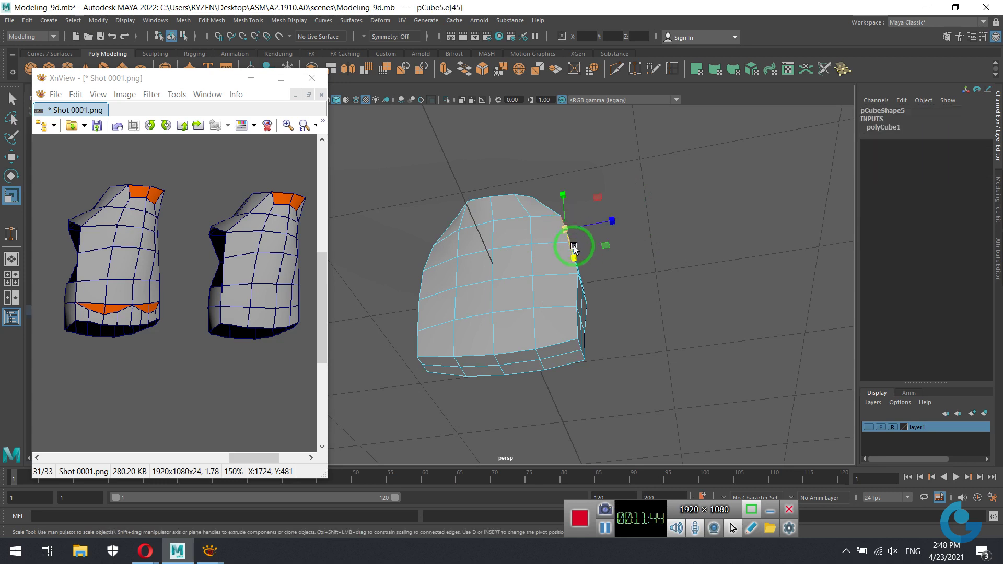
{"action": "right_click_drag", "start_coordinate": [531, 297], "coordinate": [603, 259], "text": "alt"}
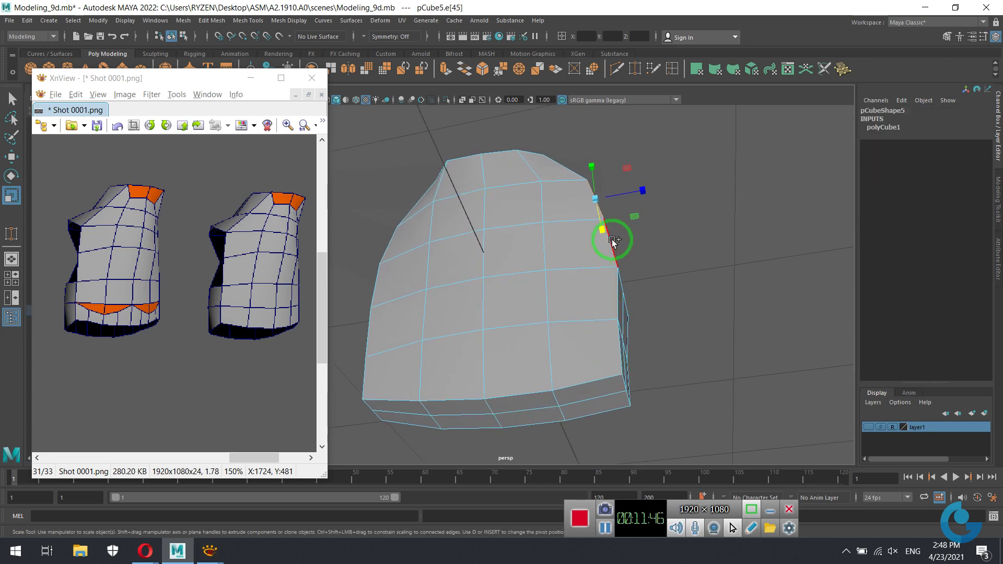
{"action": "left_click", "coordinate": [617, 294]}
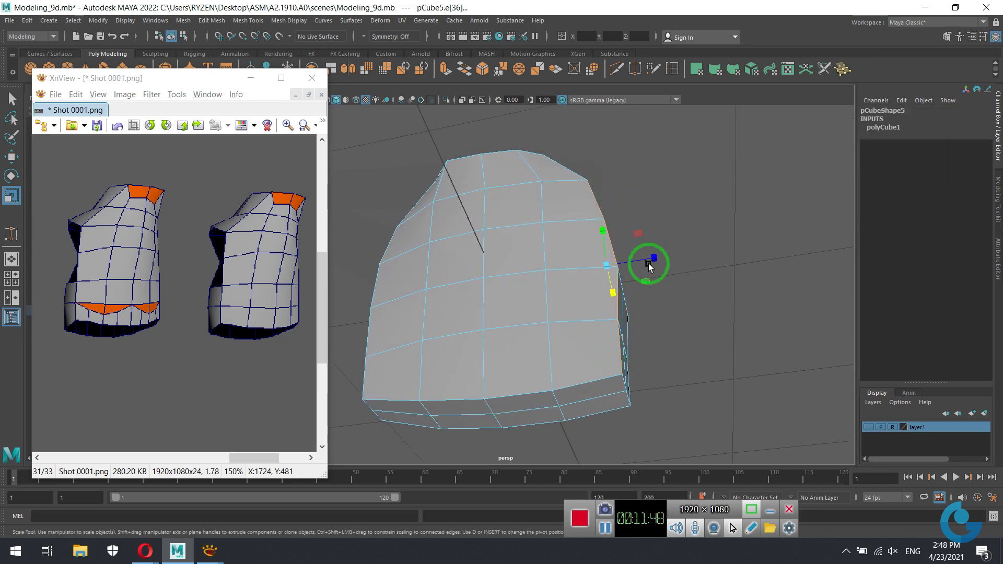
{"action": "key", "text": "w"}
{"action": "key", "text": "Up"}
{"action": "left_click_drag", "start_coordinate": [649, 262], "coordinate": [647, 263]}
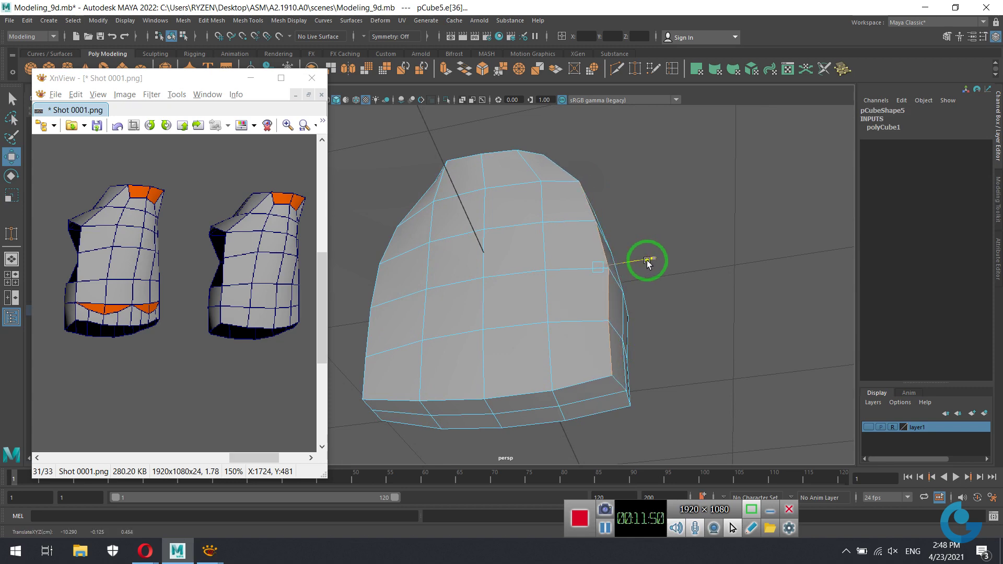
{"action": "mouse_move", "coordinate": [634, 313]}
{"action": "left_mouse_down", "text": "alt"}
{"action": "mouse_move", "coordinate": [636, 271]}
{"action": "mouse_move", "coordinate": [555, 268]}
{"action": "mouse_move", "coordinate": [538, 298]}
{"action": "mouse_move", "coordinate": [611, 307]}
{"action": "mouse_move", "coordinate": [504, 291]}
{"action": "left_mouse_up", "text": "alt"}
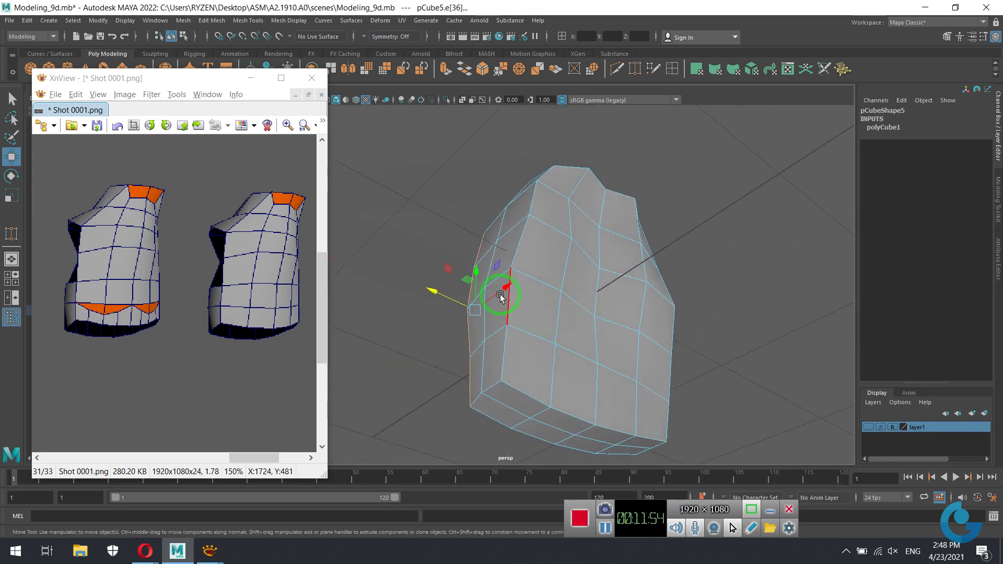
Select the vertical edge line along the palm's front corner.
{"action": "left_click", "coordinate": [531, 199]}
{"action": "left_click", "coordinate": [506, 293]}
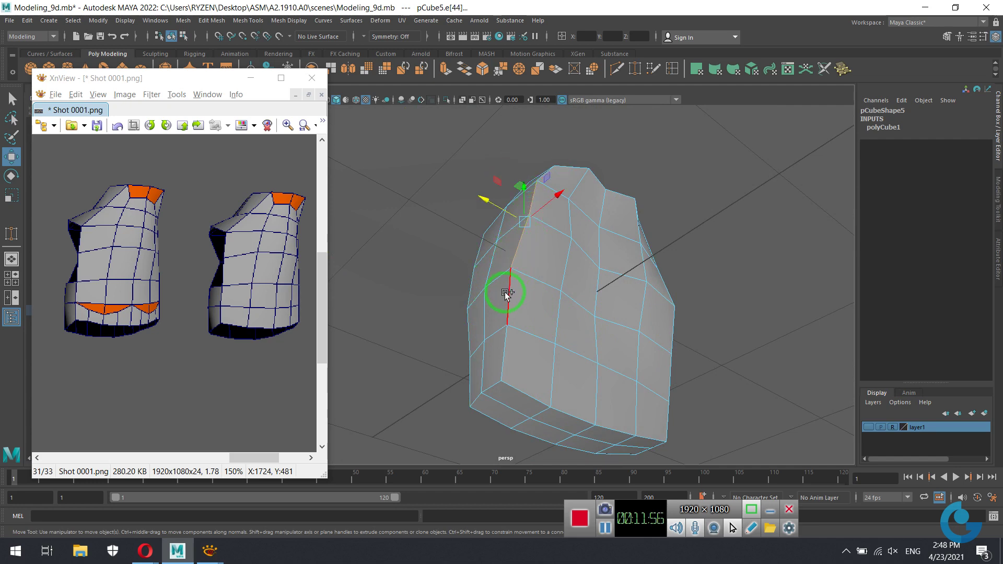
{"action": "left_click", "coordinate": [503, 334], "text": "shift"}
{"action": "left_click", "coordinate": [480, 250]}
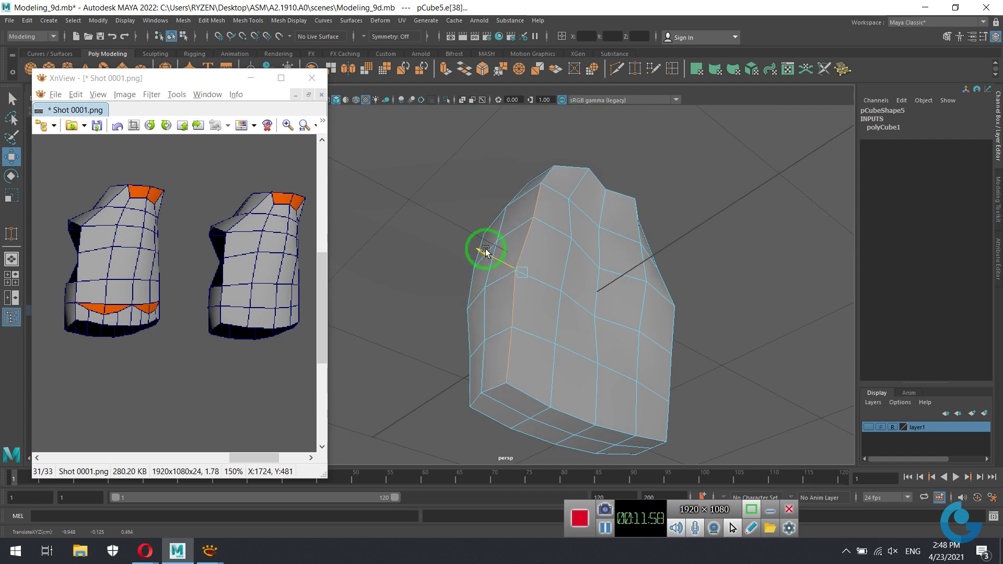
{"action": "mouse_move", "coordinate": [482, 249]}
{"action": "left_mouse_down", "text": "alt"}
{"action": "mouse_move", "coordinate": [620, 300]}
{"action": "mouse_move", "coordinate": [579, 312]}
{"action": "left_mouse_up", "text": "alt"}
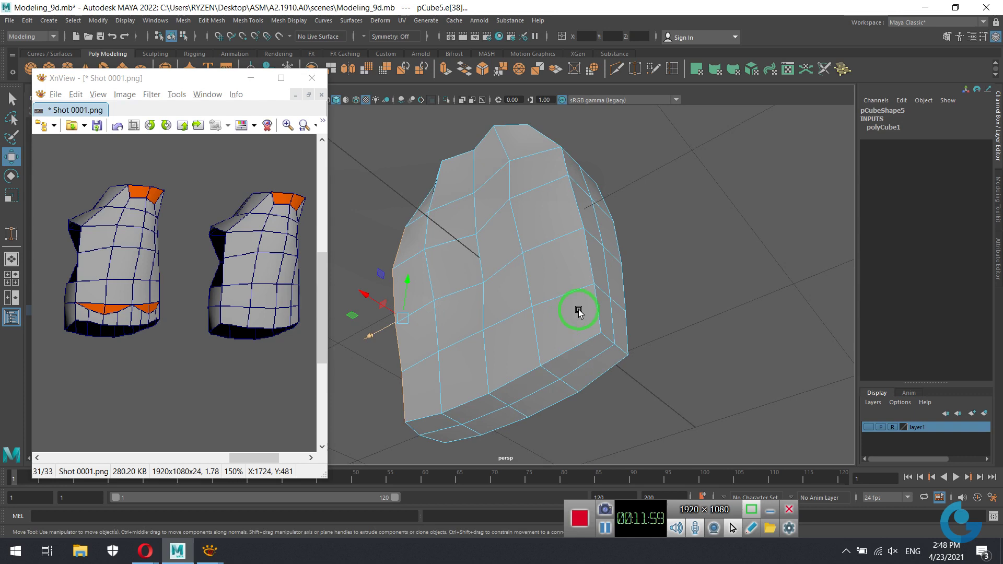
{"action": "left_click", "coordinate": [573, 198], "text": "shift"}
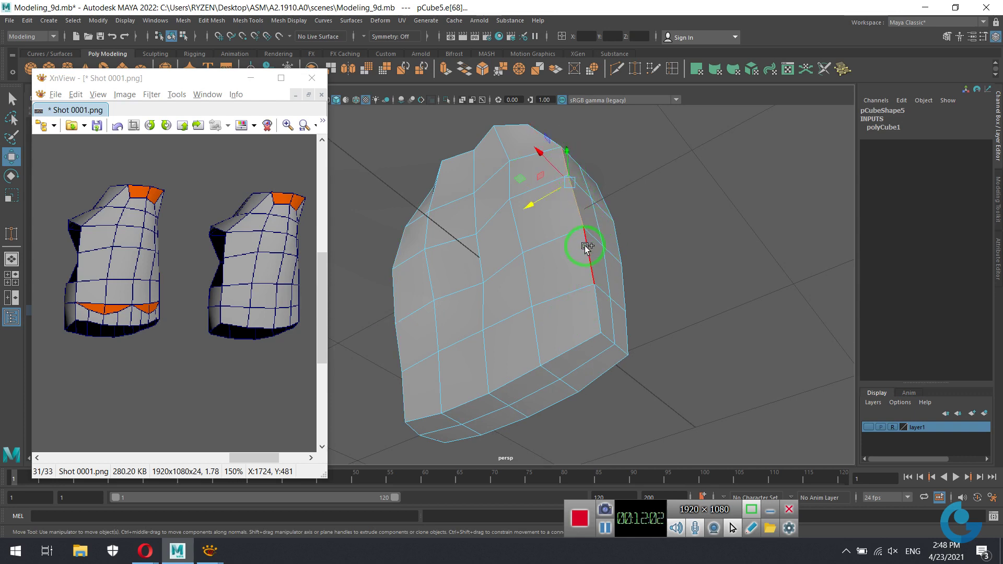
{"action": "left_click", "coordinate": [588, 286], "text": "shift"}
{"action": "left_click", "coordinate": [598, 307], "text": "shift"}
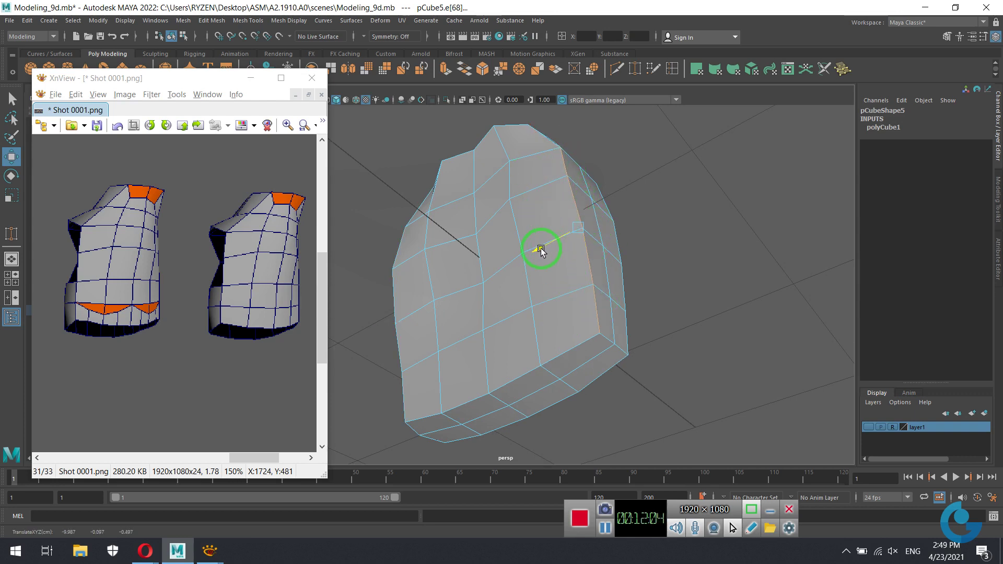
Shift a single top edge of the palm block to the right.
{"action": "mouse_move", "coordinate": [654, 281]}
{"action": "left_mouse_down", "text": "alt"}
{"action": "mouse_move", "coordinate": [571, 296]}
{"action": "mouse_move", "coordinate": [407, 259]}
{"action": "mouse_move", "coordinate": [485, 217]}
{"action": "mouse_move", "coordinate": [471, 206]}
{"action": "left_mouse_up", "text": "alt"}
{"action": "left_click", "coordinate": [466, 198]}
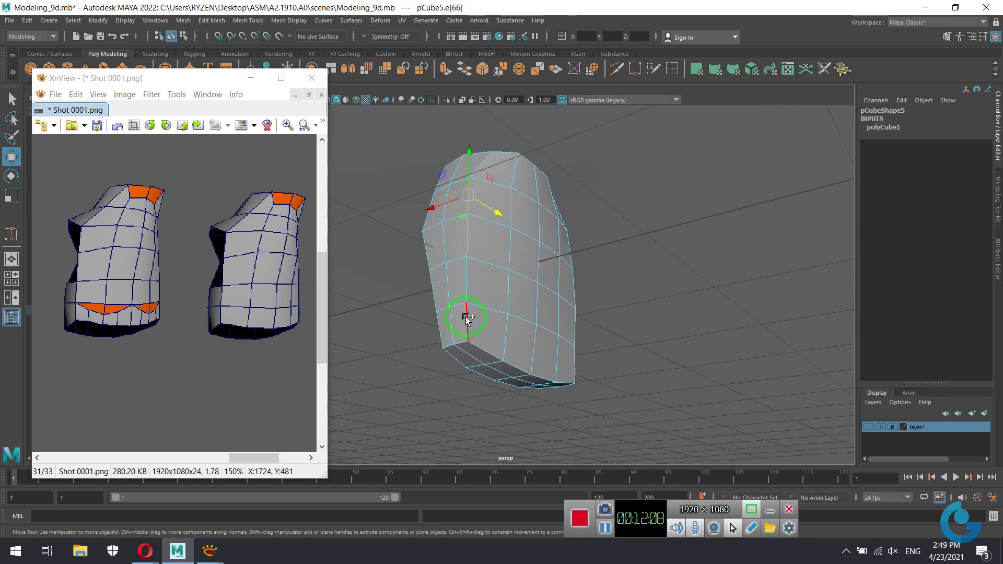
{"action": "left_click_drag", "start_coordinate": [499, 268], "coordinate": [503, 271]}
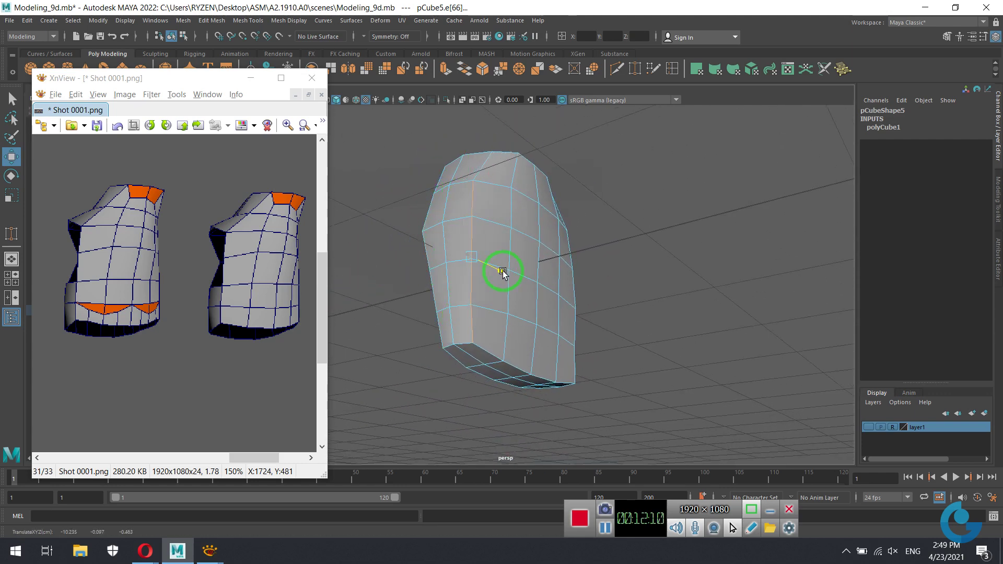
{"action": "mouse_move", "coordinate": [528, 324]}
{"action": "left_mouse_down", "text": "alt"}
{"action": "mouse_move", "coordinate": [497, 280]}
{"action": "mouse_move", "coordinate": [446, 285]}
{"action": "mouse_move", "coordinate": [495, 325]}
{"action": "mouse_move", "coordinate": [461, 351]}
{"action": "mouse_move", "coordinate": [531, 293]}
{"action": "mouse_move", "coordinate": [575, 298]}
{"action": "mouse_move", "coordinate": [540, 298]}
{"action": "mouse_move", "coordinate": [526, 207]}
{"action": "mouse_move", "coordinate": [566, 336]}
{"action": "mouse_move", "coordinate": [578, 331]}
{"action": "mouse_move", "coordinate": [538, 298]}
{"action": "mouse_move", "coordinate": [620, 308]}
{"action": "mouse_move", "coordinate": [631, 293]}
{"action": "mouse_move", "coordinate": [546, 314]}
{"action": "left_mouse_up", "text": "alt"}
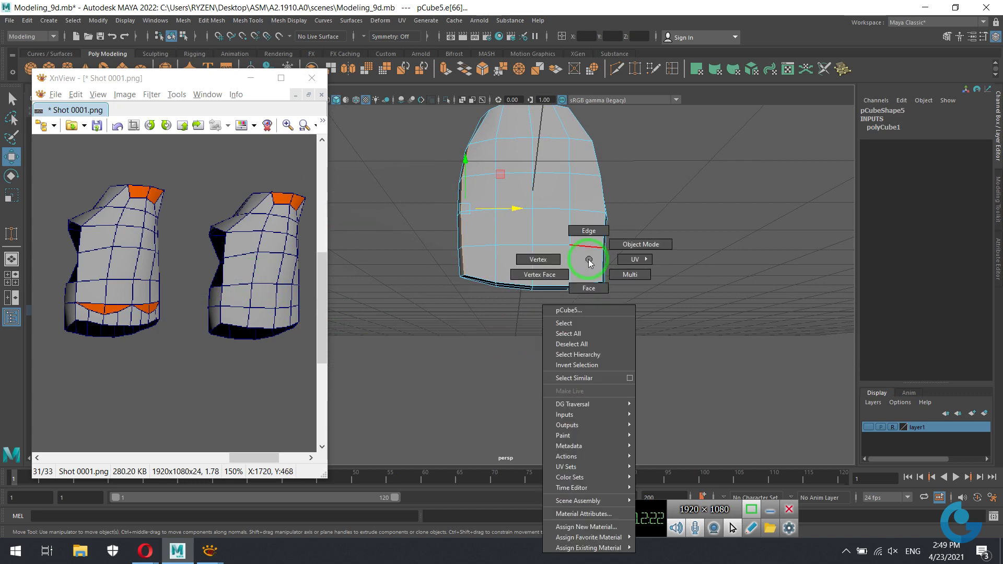
Return pCube5 to Object Mode and pan the XnView reference to reveal the arm and leg pieces.
{"action": "right_click_drag", "start_coordinate": [588, 263], "coordinate": [635, 243]}
{"action": "mouse_move", "coordinate": [662, 279]}
{"action": "left_mouse_down", "text": "alt"}
{"action": "mouse_move", "coordinate": [625, 313]}
{"action": "mouse_move", "coordinate": [599, 308]}
{"action": "left_mouse_up", "text": "alt"}
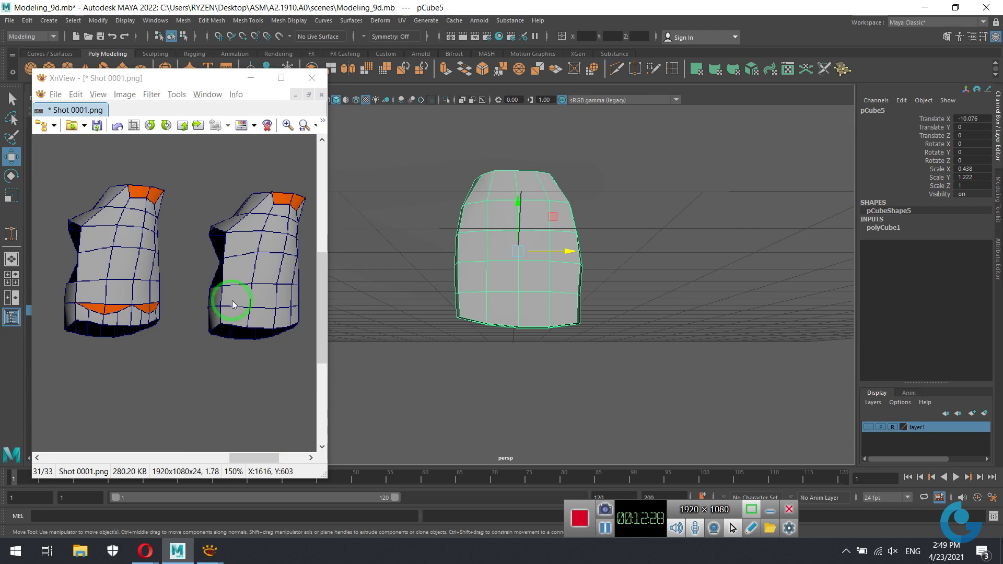
{"action": "left_click_drag", "start_coordinate": [168, 300], "coordinate": [241, 301]}
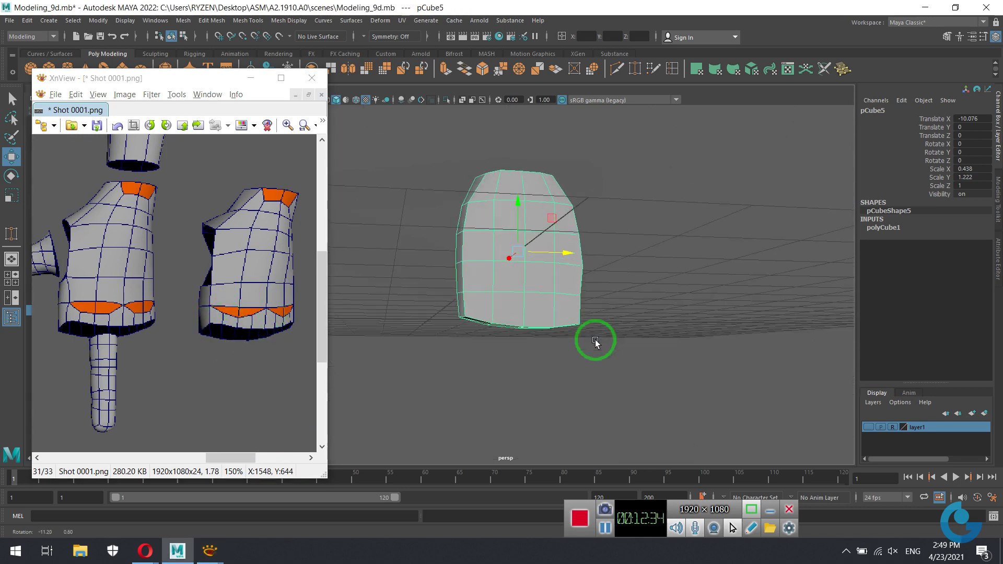
{"action": "right_click_drag", "start_coordinate": [594, 340], "coordinate": [669, 360], "text": "alt"}
{"action": "mouse_move", "coordinate": [670, 360]}
{"action": "left_mouse_down", "text": "alt"}
{"action": "mouse_move", "coordinate": [583, 314]}
{"action": "mouse_move", "coordinate": [408, 325]}
{"action": "left_mouse_up", "text": "alt"}
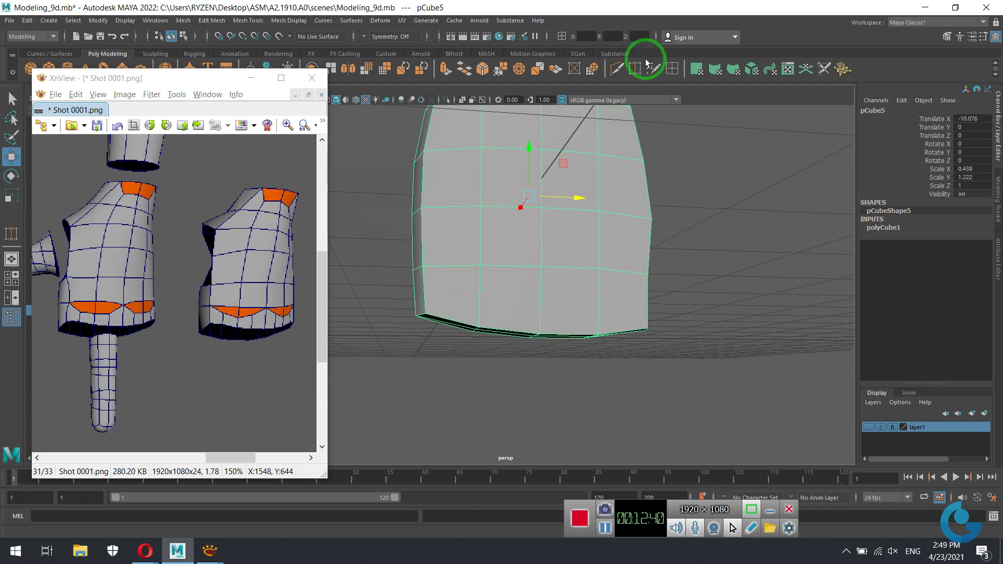
Multi-Cut a zigzag across the palm's lower front, left edge to right, peaking mid-face.
{"action": "left_click", "coordinate": [617, 69]}
{"action": "left_click_drag", "start_coordinate": [641, 303], "coordinate": [551, 315], "text": "alt"}
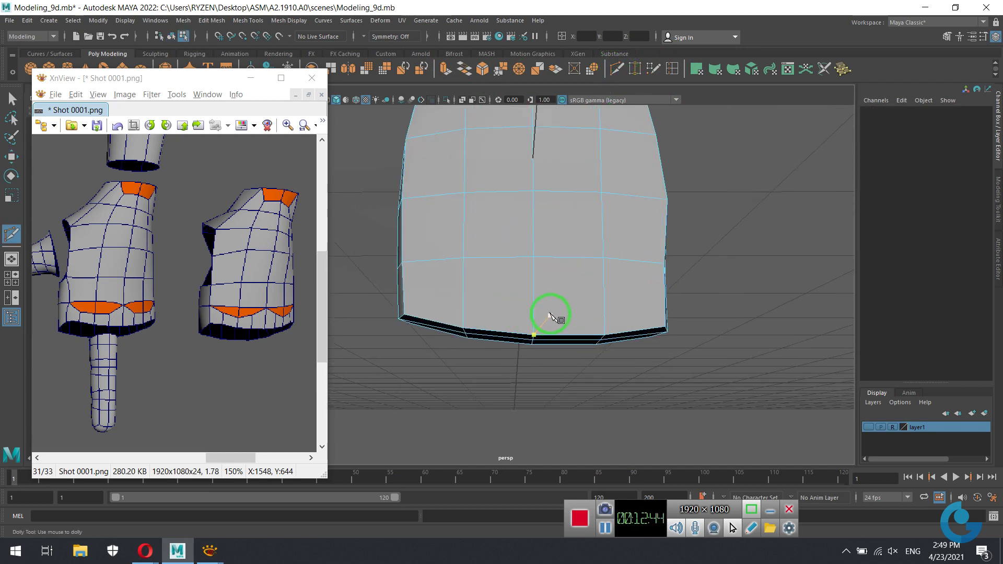
{"action": "middle_click_drag", "start_coordinate": [551, 316], "coordinate": [437, 247], "text": "alt"}
{"action": "left_click", "coordinate": [407, 245]}
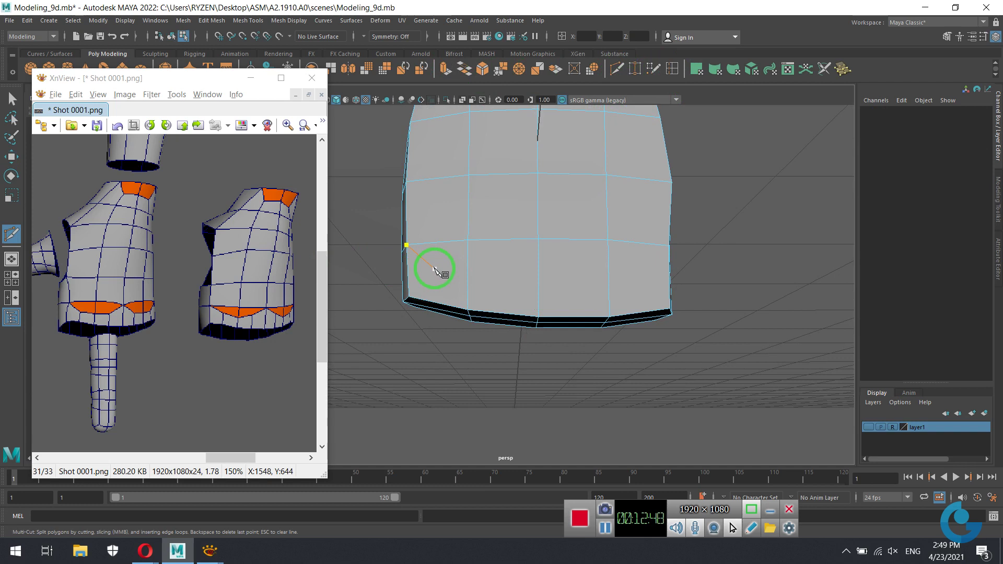
{"action": "left_click", "coordinate": [435, 268]}
{"action": "left_click", "coordinate": [502, 270]}
{"action": "left_click", "coordinate": [553, 241]}
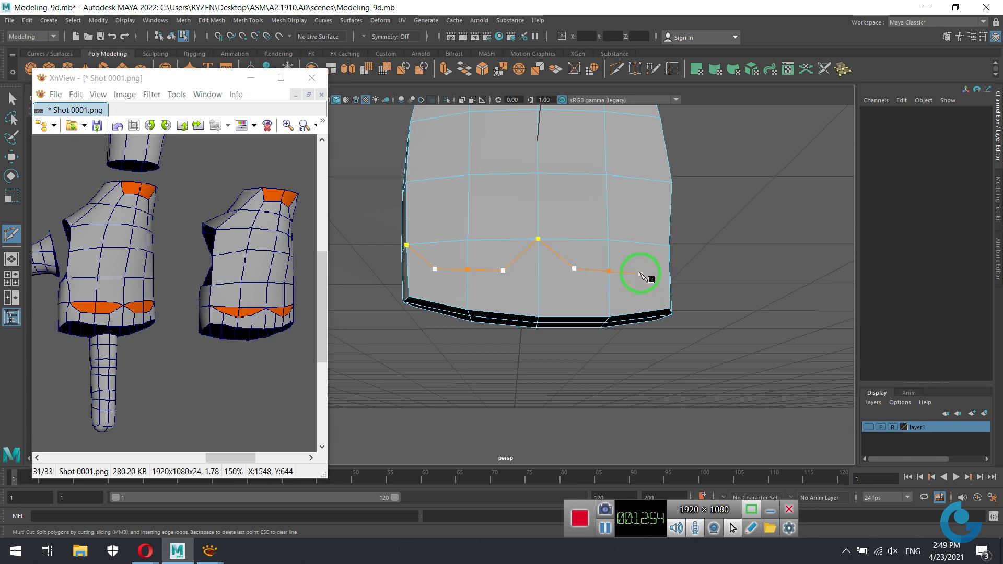
{"action": "left_click", "coordinate": [675, 249]}
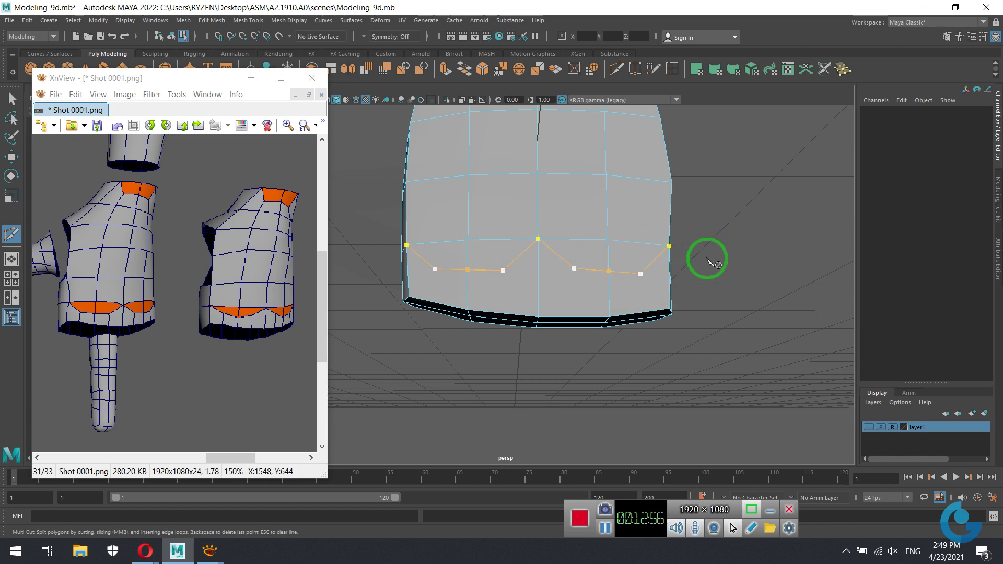
Extend the cut chain from the right edge to the left edge and commit the zigzag.
{"action": "left_click_drag", "start_coordinate": [671, 293], "coordinate": [563, 302], "text": "alt"}
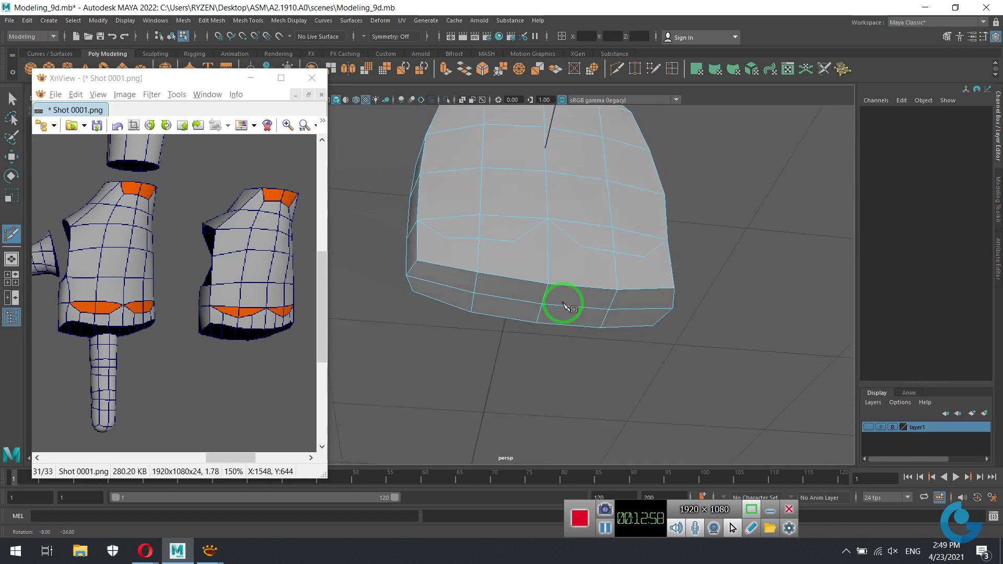
{"action": "mouse_move", "coordinate": [448, 230]}
{"action": "left_mouse_down", "text": "alt"}
{"action": "mouse_move", "coordinate": [536, 269]}
{"action": "mouse_move", "coordinate": [679, 296]}
{"action": "left_mouse_up", "text": "alt"}
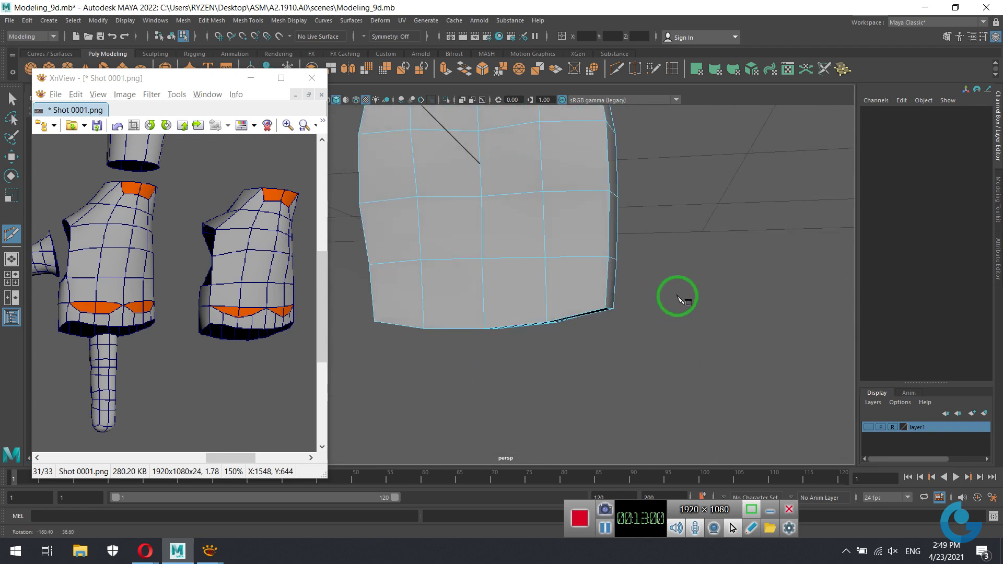
{"action": "left_click", "coordinate": [609, 257]}
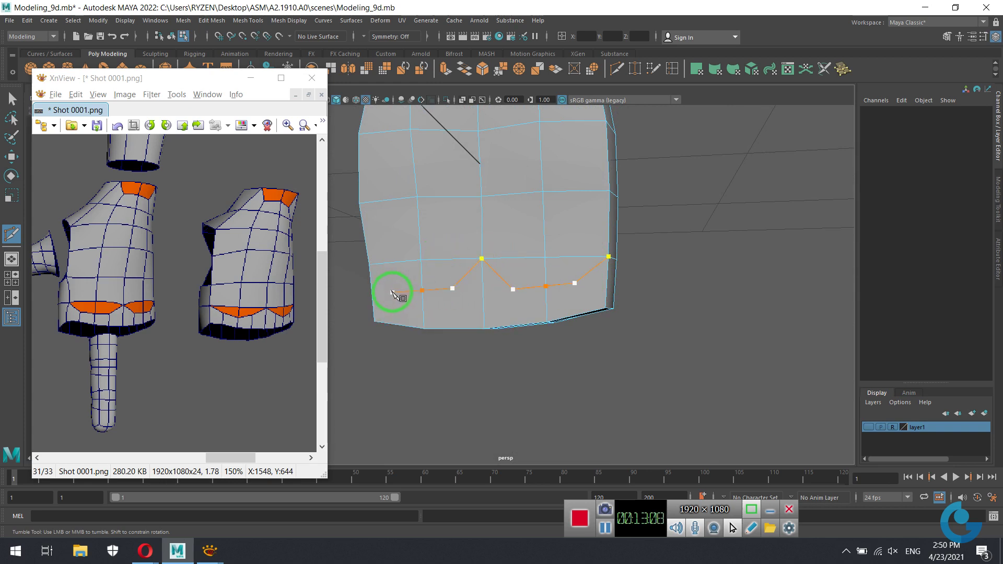
{"action": "left_click", "coordinate": [370, 265]}
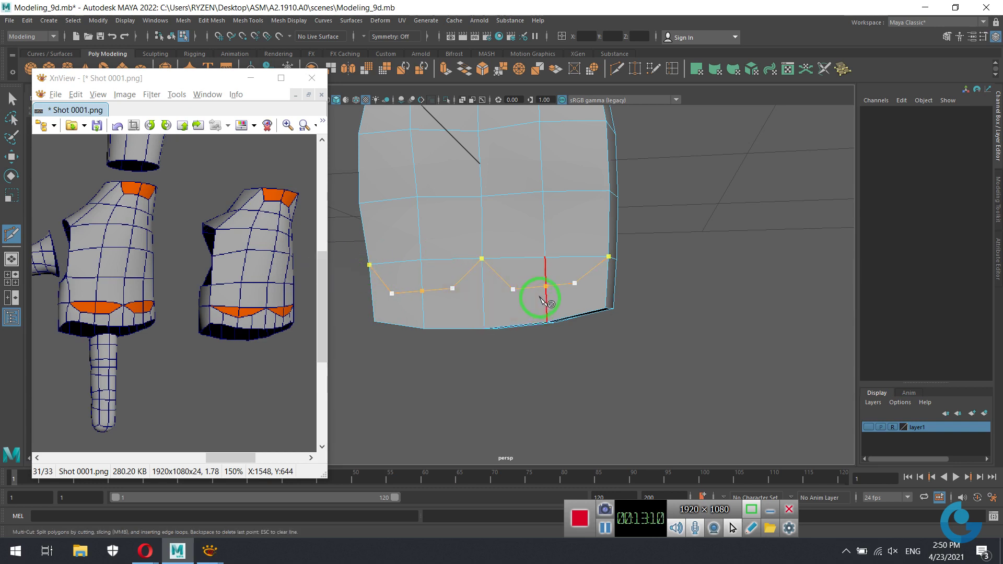
{"action": "left_click_drag", "start_coordinate": [536, 305], "coordinate": [587, 308], "text": "alt"}
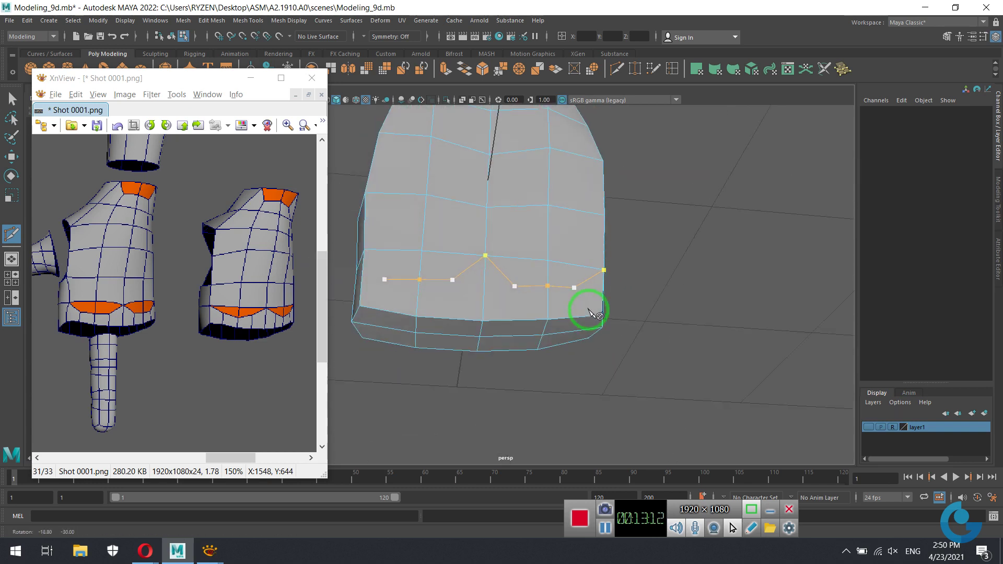
{"action": "key", "text": "Return"}
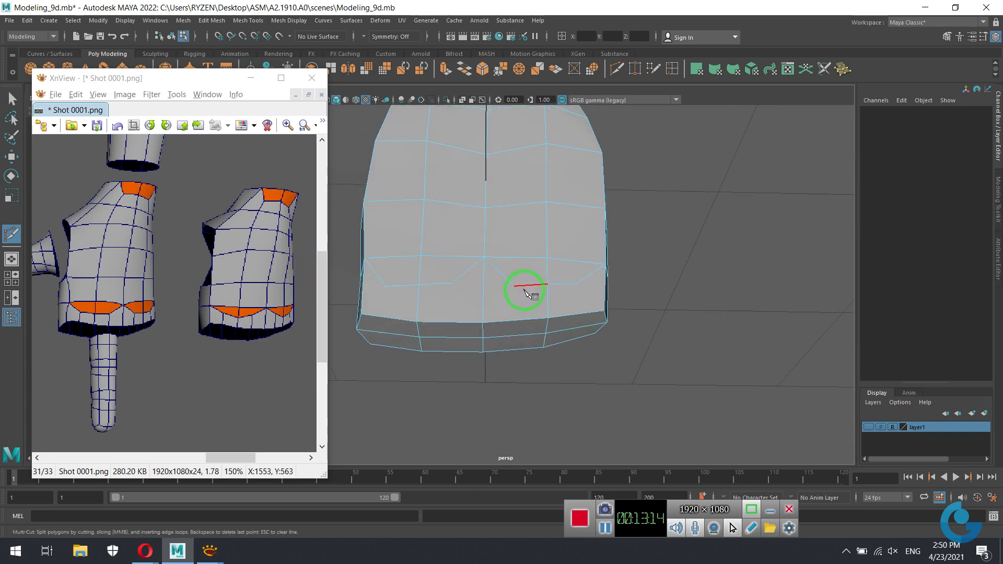
{"action": "left_click_drag", "start_coordinate": [514, 299], "coordinate": [516, 170], "text": "alt"}
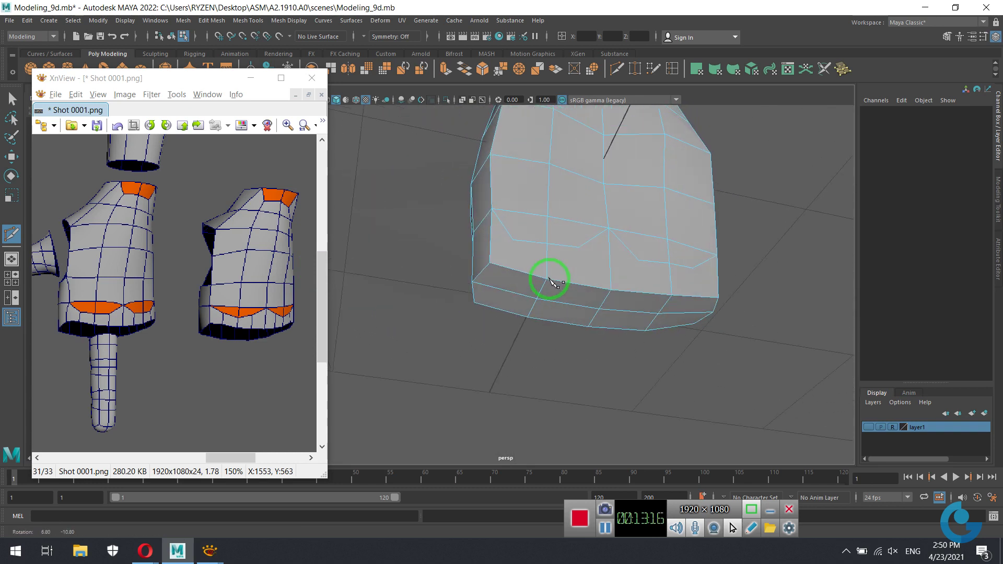
{"action": "left_click", "coordinate": [617, 69]}
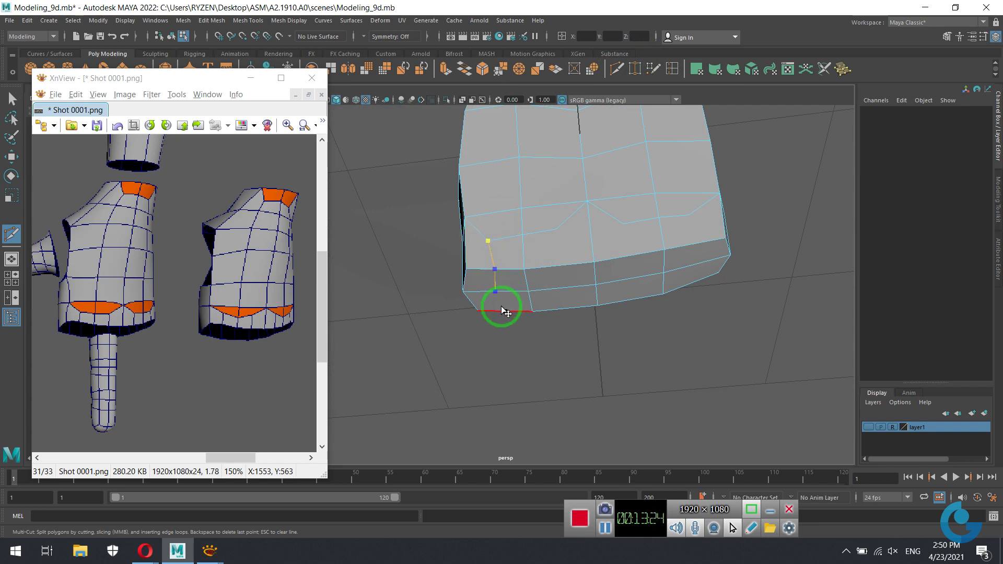
Cut new edges across the palm's side with Multi-Cut, committing each cut.
{"action": "left_click", "coordinate": [502, 311]}
{"action": "mouse_move", "coordinate": [554, 332]}
{"action": "left_mouse_down", "text": "alt"}
{"action": "mouse_move", "coordinate": [571, 287]}
{"action": "mouse_move", "coordinate": [560, 282]}
{"action": "left_mouse_up", "text": "alt"}
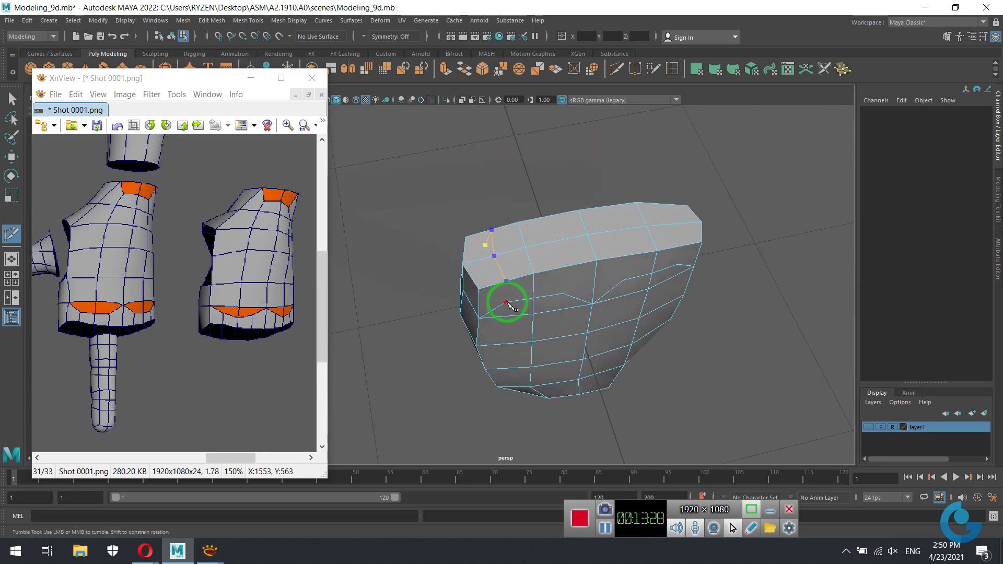
{"action": "left_click", "coordinate": [505, 303]}
{"action": "mouse_move", "coordinate": [547, 305]}
{"action": "left_mouse_down", "text": "alt"}
{"action": "mouse_move", "coordinate": [600, 341]}
{"action": "mouse_move", "coordinate": [580, 353]}
{"action": "mouse_move", "coordinate": [548, 258]}
{"action": "left_mouse_up", "text": "alt"}
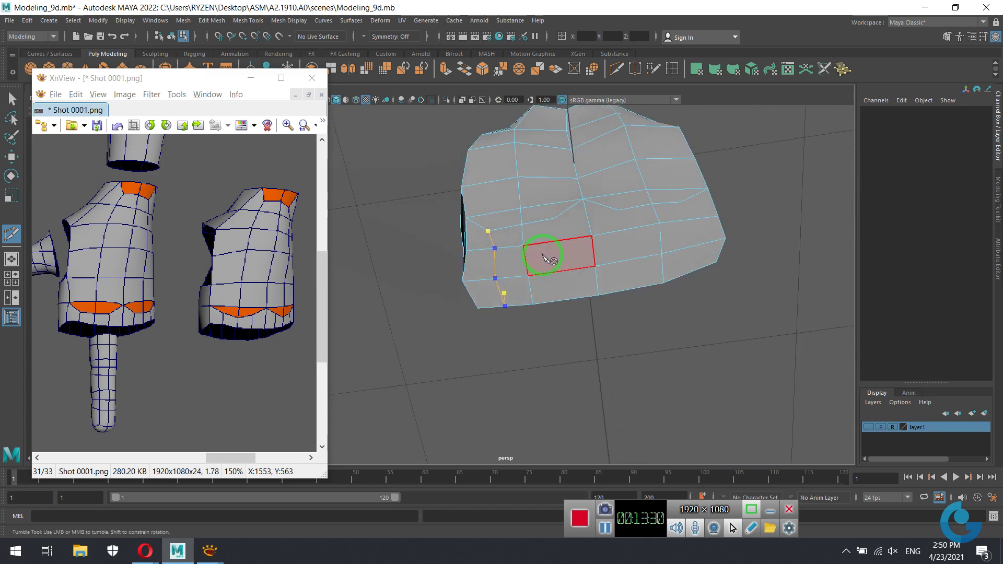
{"action": "key", "text": "Return"}
{"action": "left_click", "coordinate": [528, 275]}
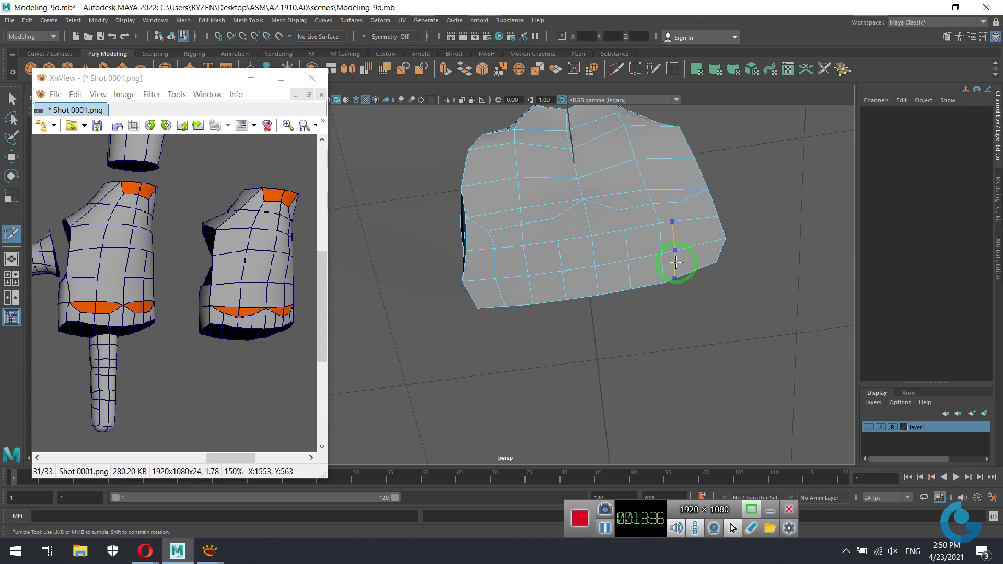
{"action": "key", "text": "Return"}
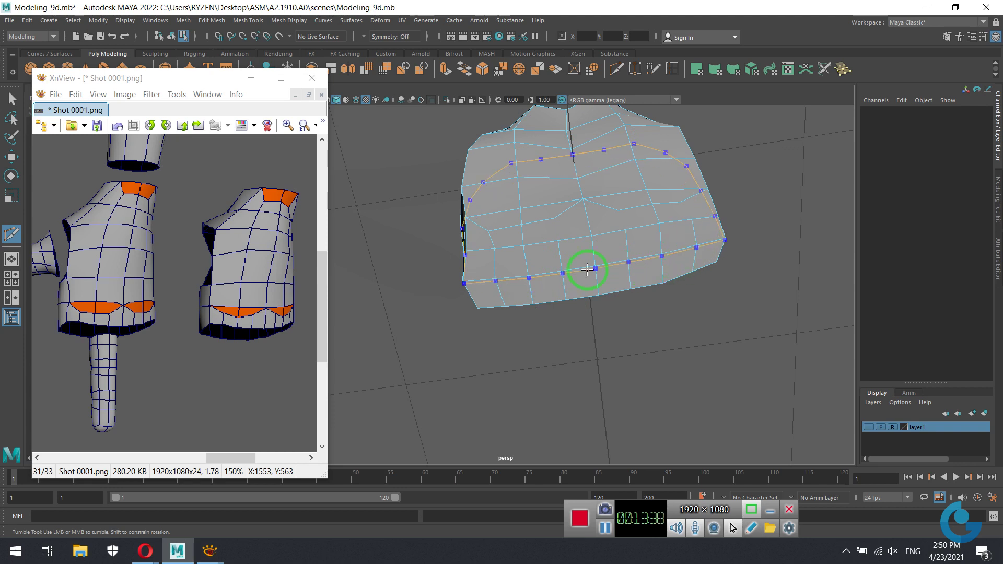
Add further cuts on the palm's lower and right side, forming the upper front zigzag.
{"action": "mouse_move", "coordinate": [656, 253]}
{"action": "left_mouse_down", "text": "alt"}
{"action": "mouse_move", "coordinate": [717, 320]}
{"action": "mouse_move", "coordinate": [645, 233]}
{"action": "left_mouse_up", "text": "alt"}
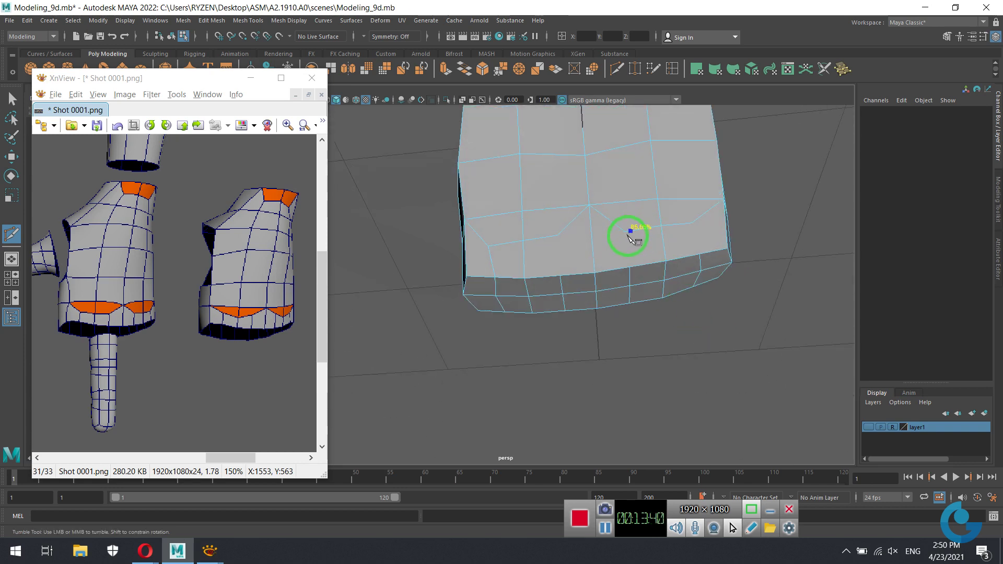
{"action": "left_click", "coordinate": [630, 268]}
{"action": "key", "text": "Return"}
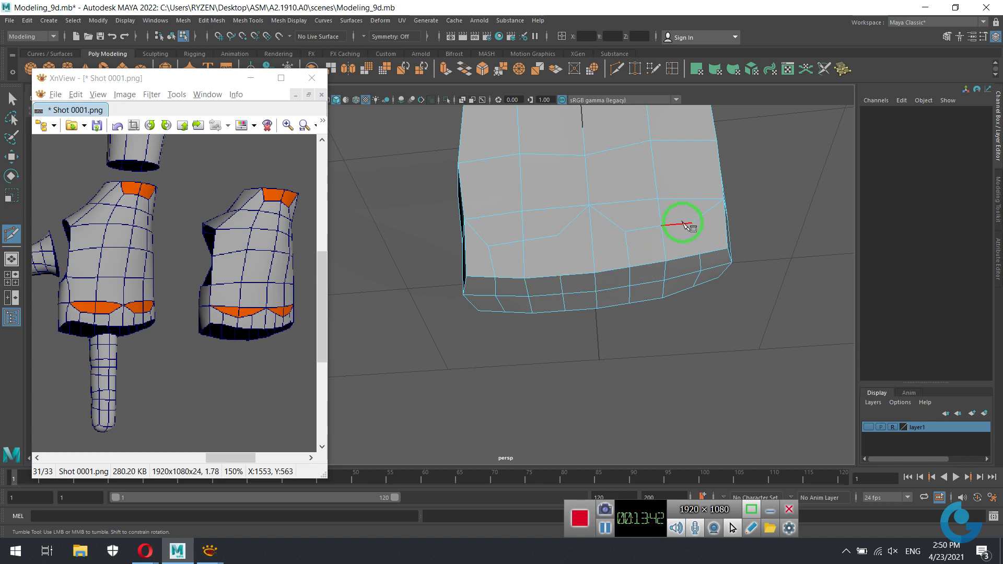
{"action": "left_click", "coordinate": [690, 224]}
{"action": "mouse_move", "coordinate": [645, 329]}
{"action": "left_mouse_down", "text": "alt"}
{"action": "mouse_move", "coordinate": [609, 242]}
{"action": "mouse_move", "coordinate": [606, 257]}
{"action": "mouse_move", "coordinate": [638, 251]}
{"action": "mouse_move", "coordinate": [579, 269]}
{"action": "left_mouse_up", "text": "alt"}
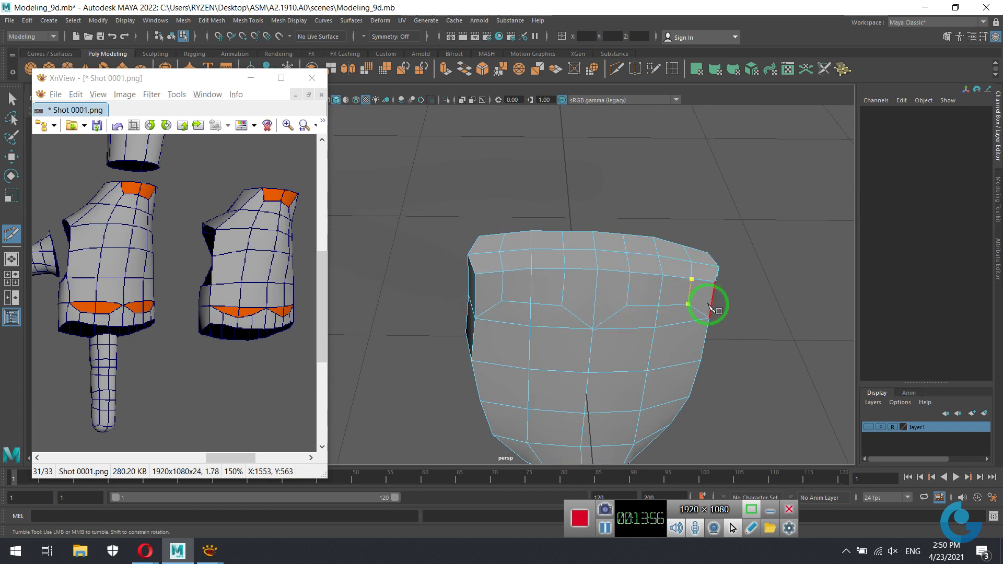
{"action": "mouse_move", "coordinate": [663, 269]}
{"action": "left_mouse_down", "text": "alt"}
{"action": "mouse_move", "coordinate": [635, 314]}
{"action": "mouse_move", "coordinate": [646, 249]}
{"action": "mouse_move", "coordinate": [594, 291]}
{"action": "mouse_move", "coordinate": [515, 306]}
{"action": "mouse_move", "coordinate": [544, 271]}
{"action": "mouse_move", "coordinate": [633, 291]}
{"action": "mouse_move", "coordinate": [645, 330]}
{"action": "mouse_move", "coordinate": [699, 327]}
{"action": "mouse_move", "coordinate": [627, 322]}
{"action": "mouse_move", "coordinate": [561, 251]}
{"action": "left_mouse_up", "text": "alt"}
{"action": "key", "text": "w"}
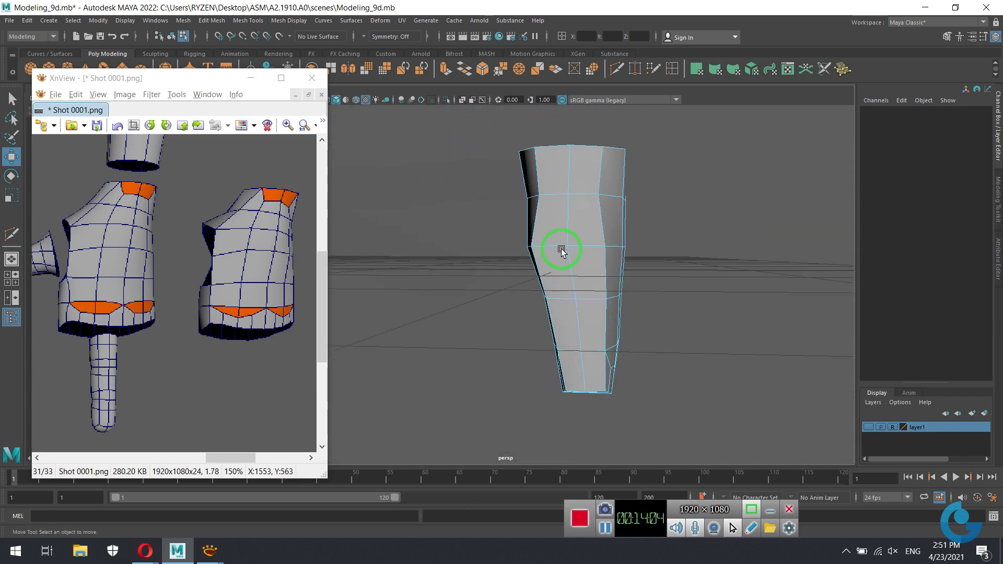
Switch to Face mode and select two neighbouring side faces of the palm.
{"action": "right_click", "coordinate": [565, 249]}
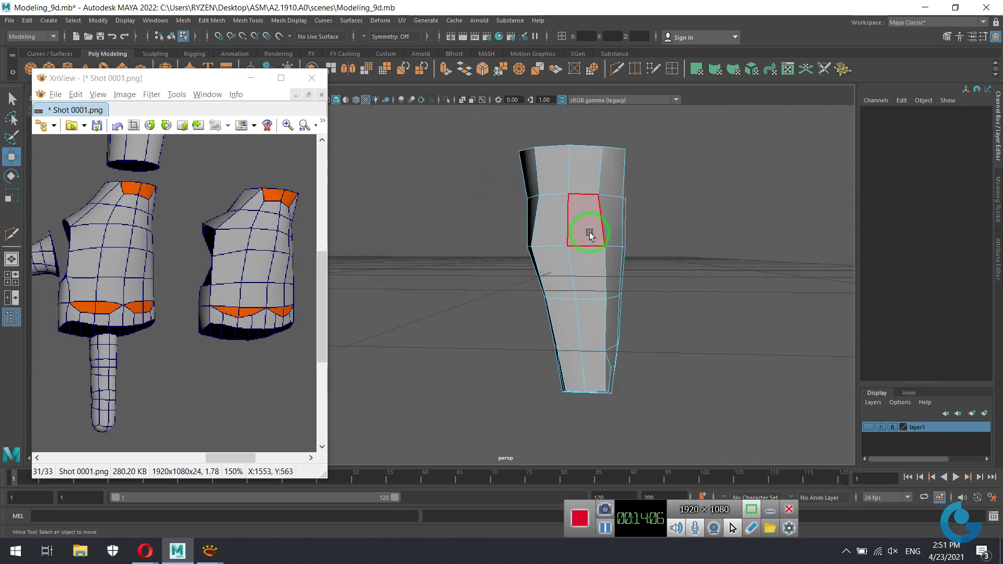
{"action": "left_click", "coordinate": [552, 234]}
{"action": "left_click", "coordinate": [555, 273], "text": "shift"}
{"action": "mouse_move", "coordinate": [610, 281]}
{"action": "left_mouse_down", "text": "alt"}
{"action": "mouse_move", "coordinate": [721, 310]}
{"action": "mouse_move", "coordinate": [637, 306]}
{"action": "mouse_move", "coordinate": [616, 291]}
{"action": "left_mouse_up", "text": "alt"}
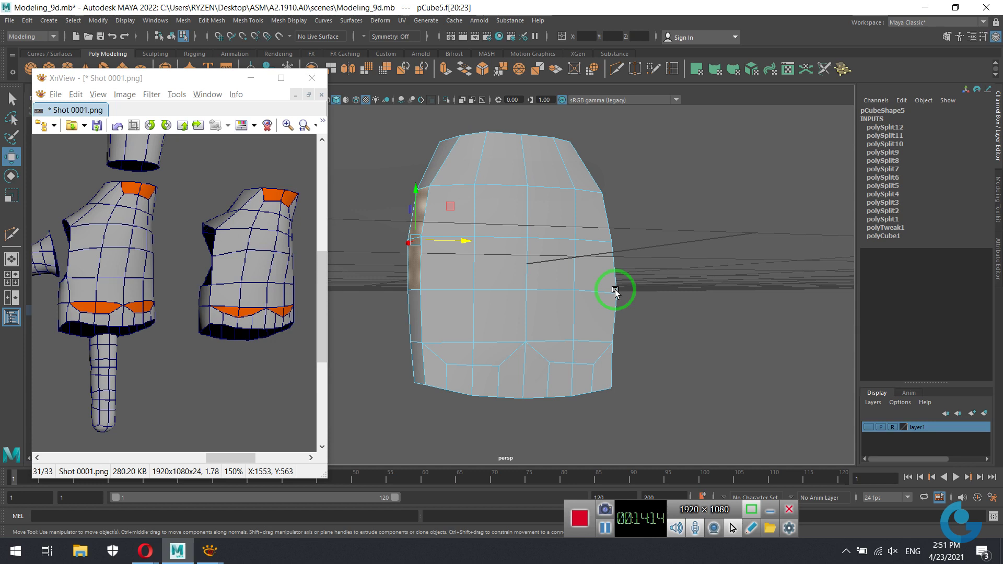
{"action": "left_click_drag", "start_coordinate": [523, 293], "coordinate": [596, 291], "text": "alt"}
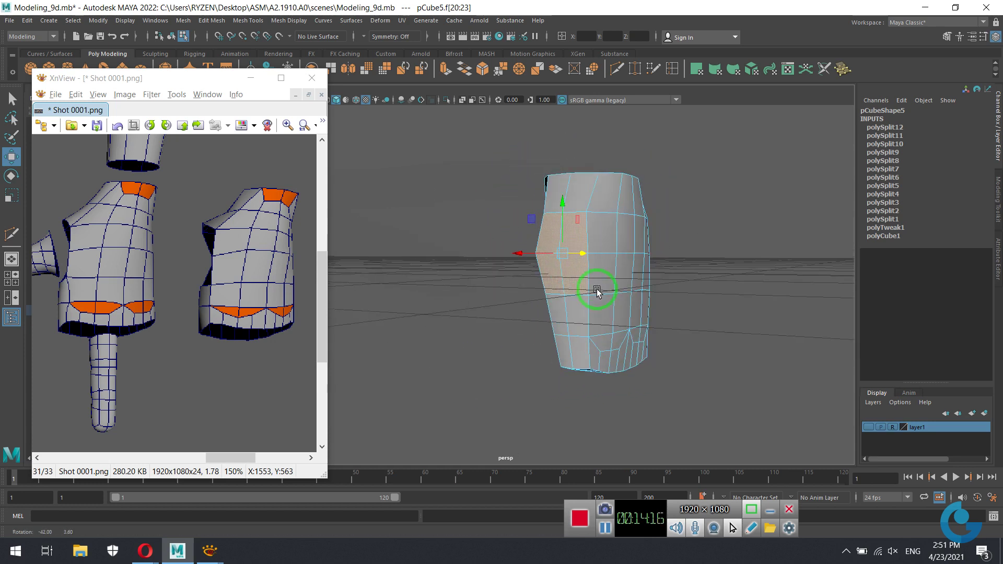
Rotate the selected side faces to angle that side, then advance the XnView reference image.
{"action": "key", "text": "e"}
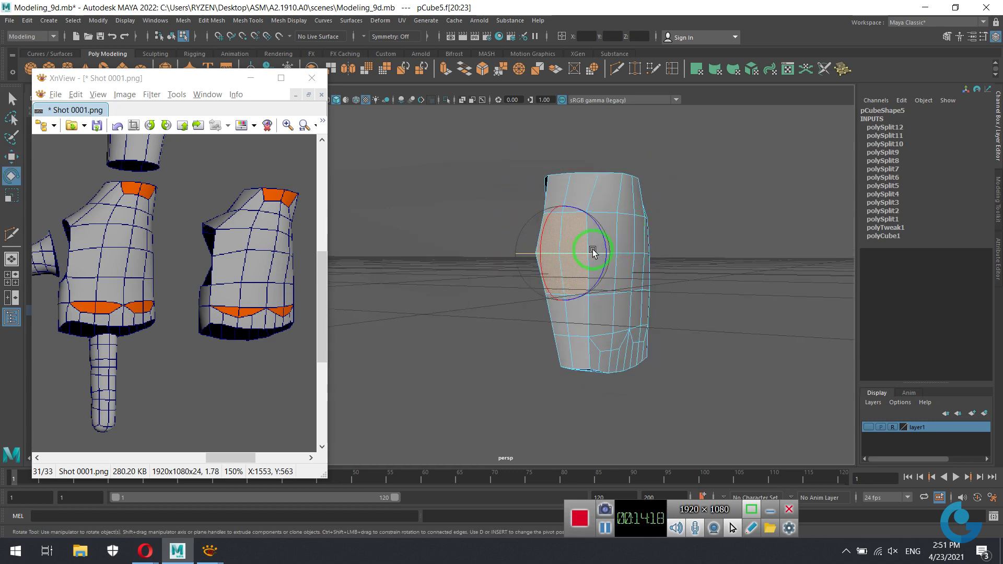
{"action": "mouse_move", "coordinate": [586, 254]}
{"action": "left_mouse_down"}
{"action": "mouse_move", "coordinate": [594, 280]}
{"action": "mouse_move", "coordinate": [610, 287]}
{"action": "left_mouse_up"}
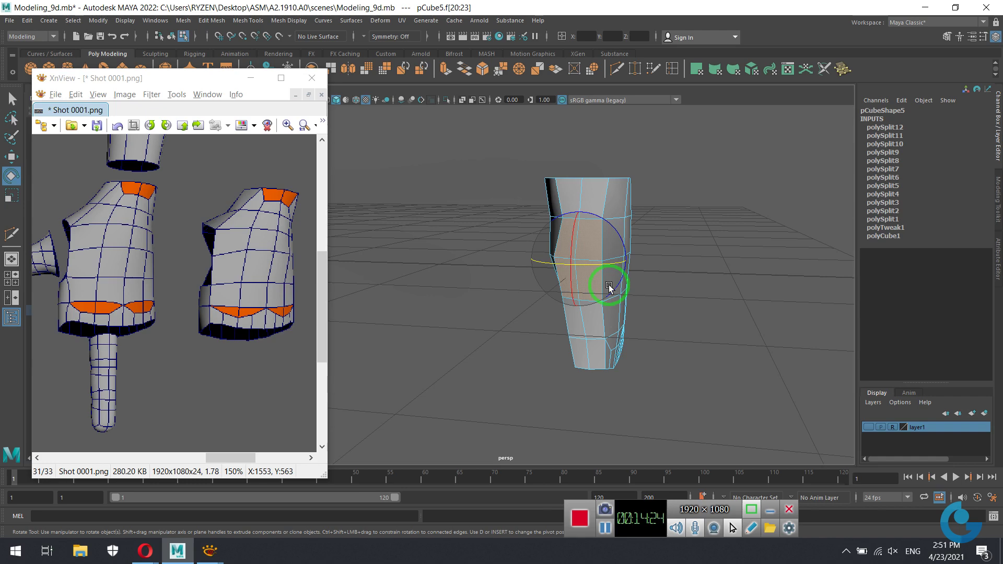
{"action": "mouse_move", "coordinate": [610, 287]}
{"action": "left_mouse_down"}
{"action": "mouse_move", "coordinate": [569, 303]}
{"action": "mouse_move", "coordinate": [640, 319]}
{"action": "mouse_move", "coordinate": [651, 300]}
{"action": "mouse_move", "coordinate": [732, 318]}
{"action": "left_mouse_up"}
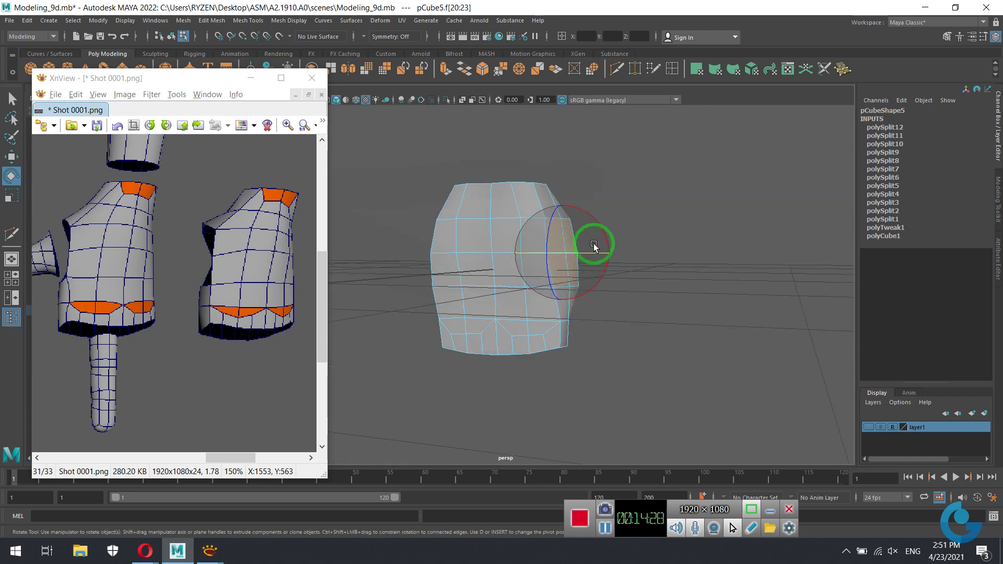
{"action": "left_click_drag", "start_coordinate": [596, 298], "coordinate": [596, 281], "text": "alt"}
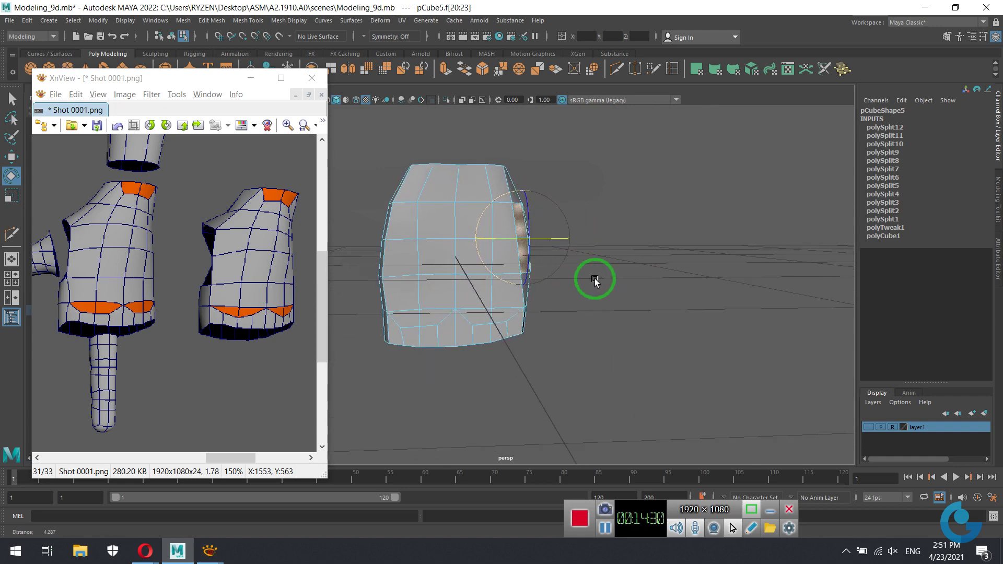
{"action": "right_click_drag", "start_coordinate": [596, 281], "coordinate": [672, 280], "text": "alt"}
{"action": "left_click_drag", "start_coordinate": [672, 280], "coordinate": [576, 280], "text": "alt"}
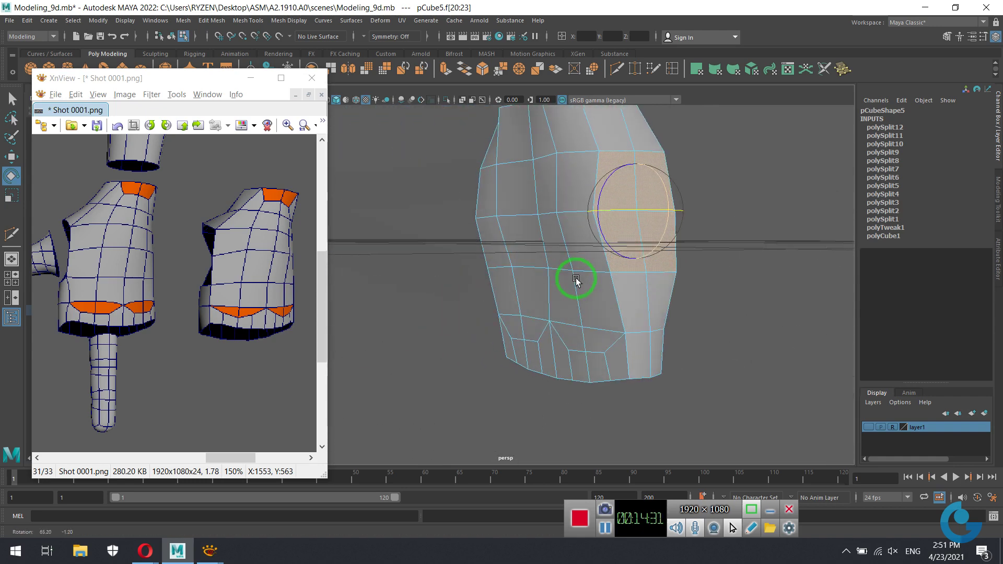
{"action": "left_click", "coordinate": [228, 286]}
{"action": "key", "text": "Escape"}
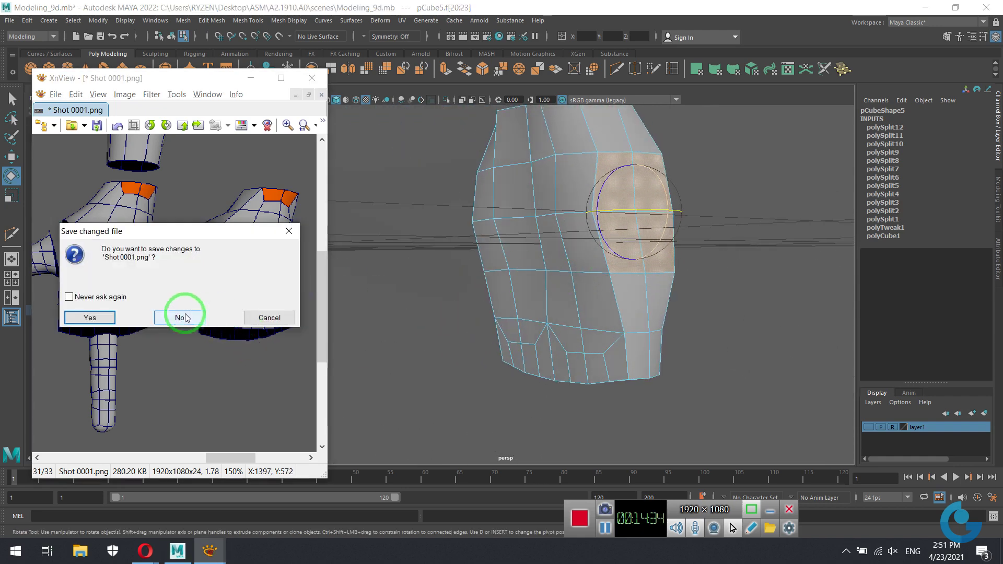
Dismiss the save prompt, return to Shot 0002.png, and zoom and pan onto the hand models.
{"action": "left_click", "coordinate": [90, 318]}
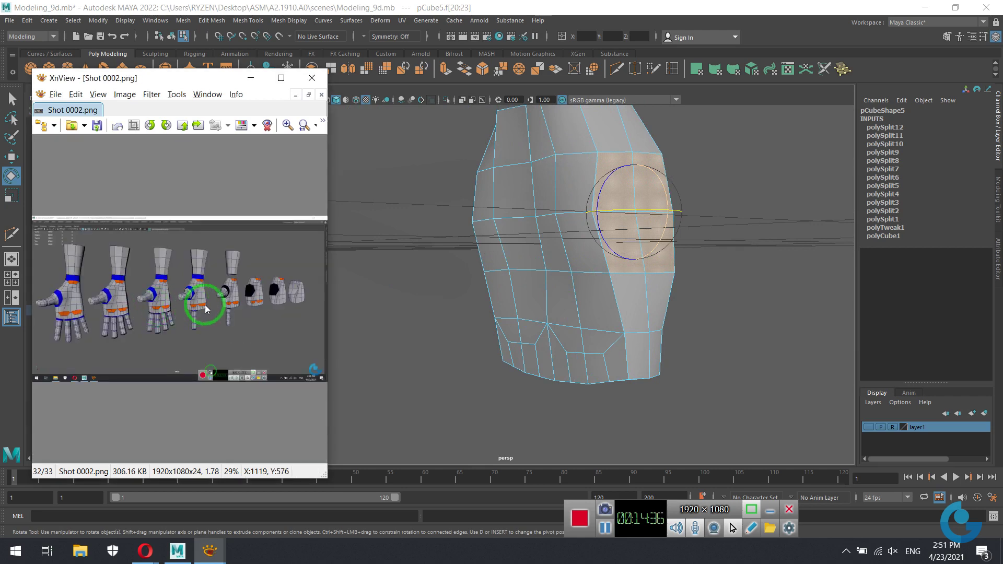
{"action": "scroll", "coordinate": [248, 308], "scroll_direction": "down", "scroll_amount": 1}
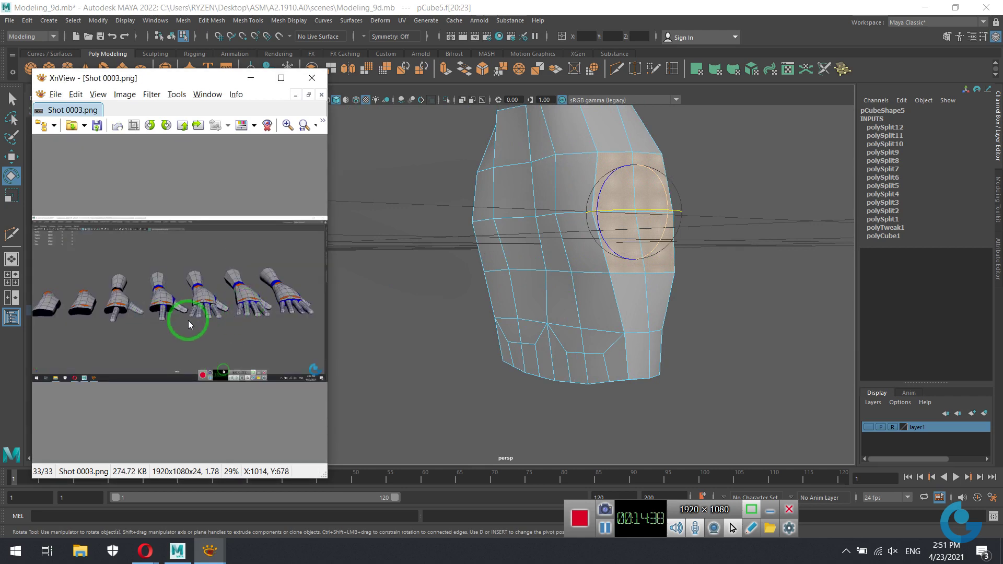
{"action": "scroll", "coordinate": [190, 319], "scroll_direction": "up", "scroll_amount": 2, "text": "ctrl"}
{"action": "left_click_drag", "start_coordinate": [190, 318], "coordinate": [223, 323]}
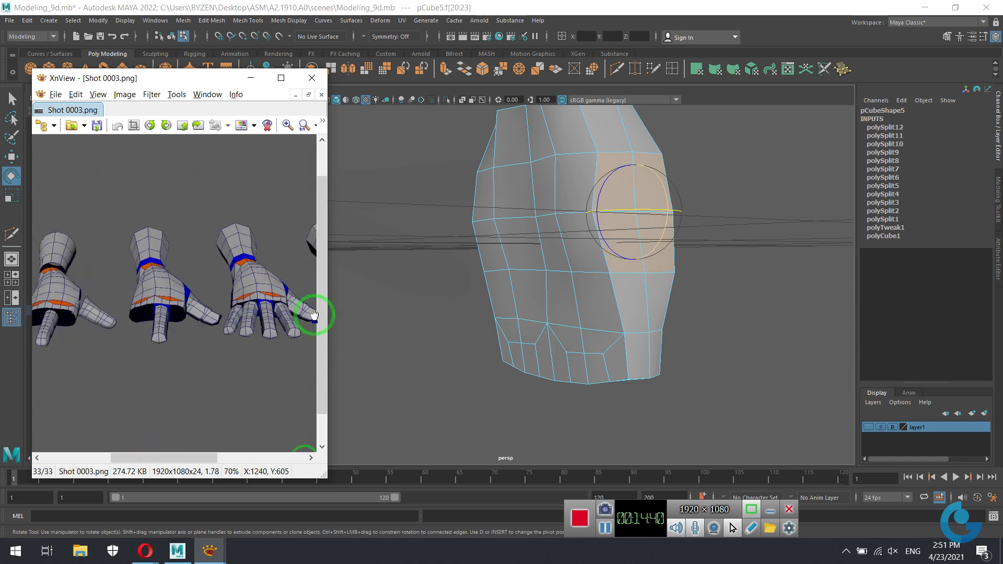
{"action": "scroll", "coordinate": [223, 313], "scroll_direction": "up", "scroll_amount": 1}
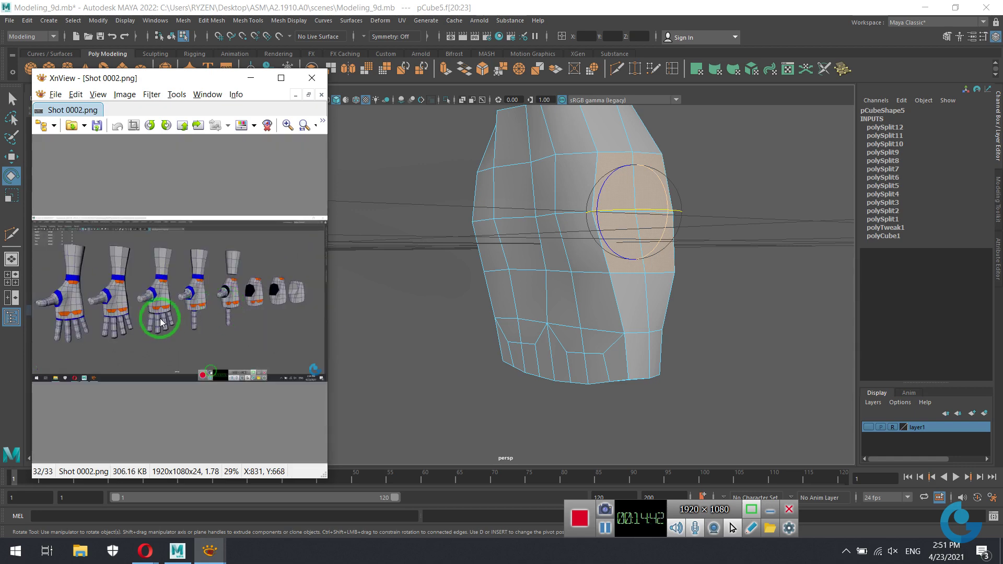
{"action": "scroll", "coordinate": [171, 306], "scroll_direction": "up", "scroll_amount": 2, "text": "ctrl"}
{"action": "scroll", "coordinate": [243, 281], "scroll_direction": "up", "scroll_amount": 1, "text": "ctrl"}
{"action": "left_click_drag", "start_coordinate": [179, 280], "coordinate": [75, 293]}
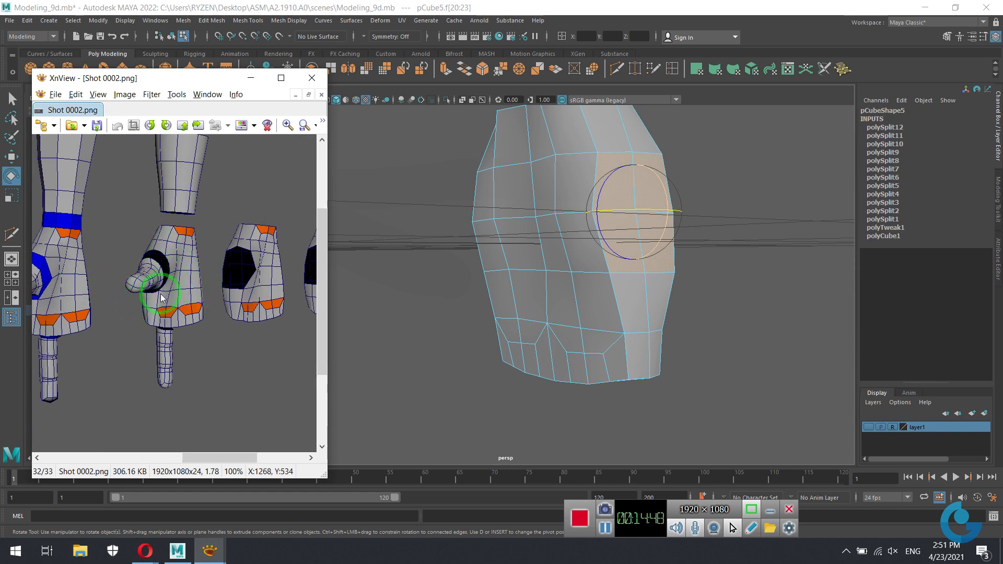
{"action": "left_click_drag", "start_coordinate": [38, 263], "coordinate": [175, 287]}
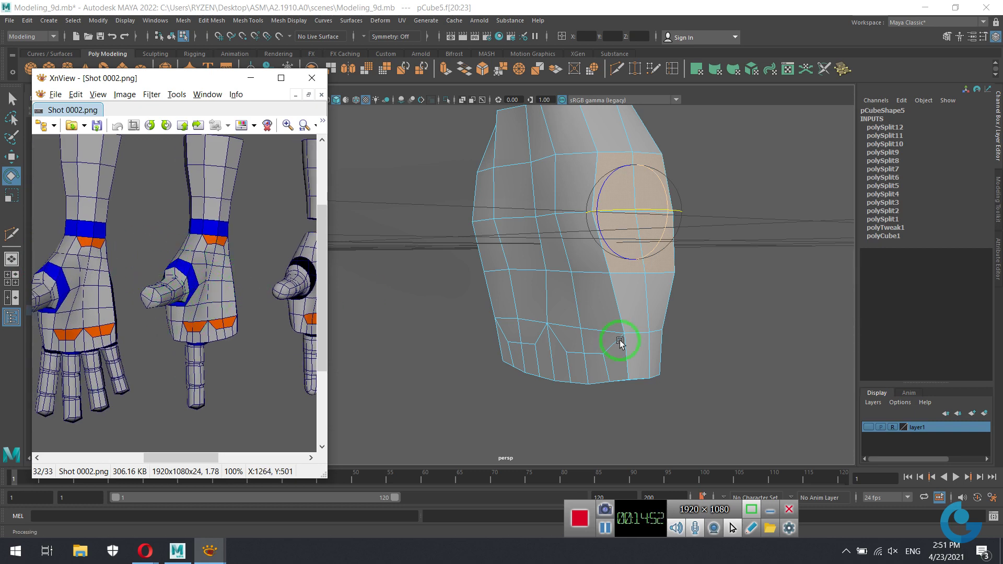
Rotate the selected side faces further, then slide them sideways along X.
{"action": "mouse_move", "coordinate": [620, 340]}
{"action": "left_mouse_down", "text": "alt"}
{"action": "mouse_move", "coordinate": [618, 314]}
{"action": "mouse_move", "coordinate": [712, 332]}
{"action": "mouse_move", "coordinate": [729, 350]}
{"action": "mouse_move", "coordinate": [723, 315]}
{"action": "mouse_move", "coordinate": [591, 311]}
{"action": "mouse_move", "coordinate": [753, 338]}
{"action": "mouse_move", "coordinate": [612, 357]}
{"action": "mouse_move", "coordinate": [555, 352]}
{"action": "left_mouse_up", "text": "alt"}
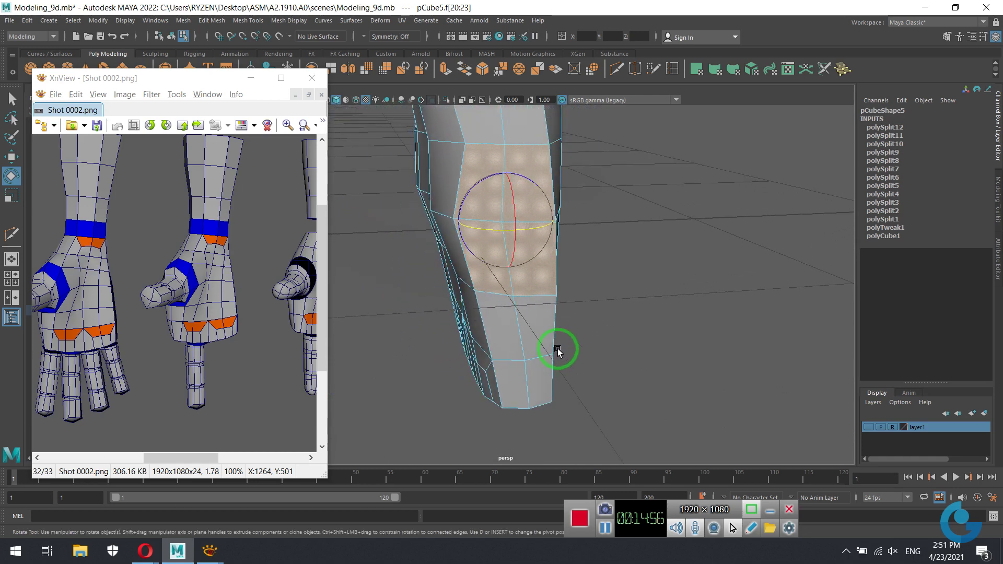
{"action": "left_click_drag", "start_coordinate": [540, 196], "coordinate": [480, 180]}
{"action": "mouse_move", "coordinate": [591, 226]}
{"action": "left_mouse_down", "text": "alt"}
{"action": "mouse_move", "coordinate": [607, 298]}
{"action": "mouse_move", "coordinate": [699, 272]}
{"action": "mouse_move", "coordinate": [620, 236]}
{"action": "left_mouse_up", "text": "alt"}
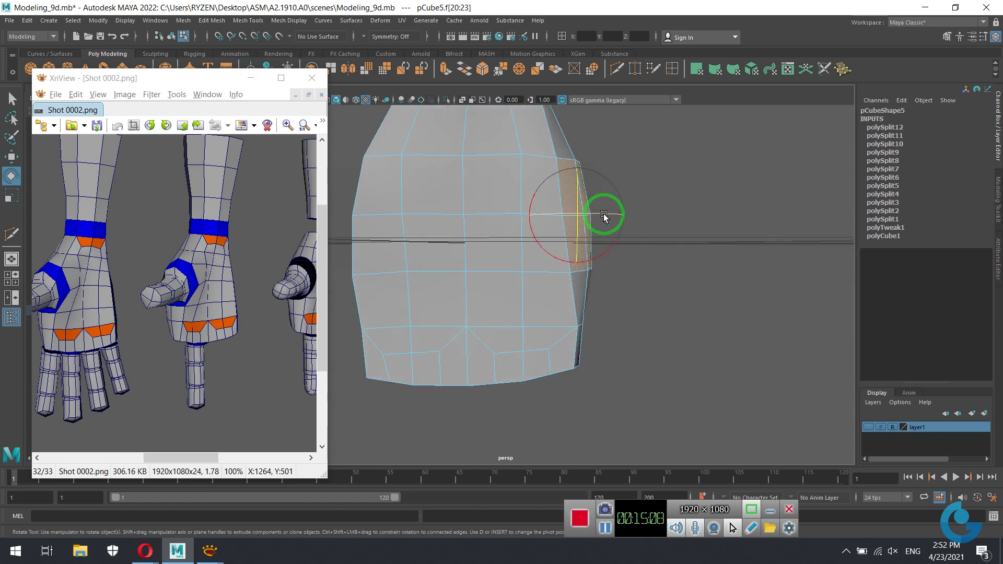
{"action": "mouse_move", "coordinate": [706, 291]}
{"action": "left_mouse_down", "text": "alt"}
{"action": "mouse_move", "coordinate": [529, 293]}
{"action": "mouse_move", "coordinate": [467, 254]}
{"action": "left_mouse_up", "text": "alt"}
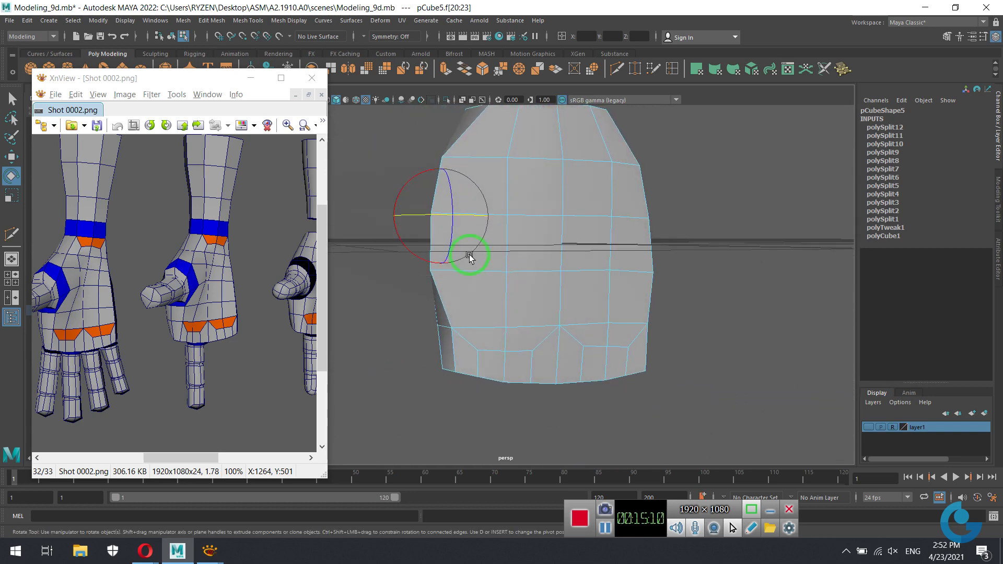
{"action": "key", "text": "w"}
{"action": "mouse_move", "coordinate": [487, 218]}
{"action": "left_mouse_down"}
{"action": "mouse_move", "coordinate": [500, 214]}
{"action": "mouse_move", "coordinate": [678, 298]}
{"action": "mouse_move", "coordinate": [721, 277]}
{"action": "mouse_move", "coordinate": [638, 250]}
{"action": "left_mouse_up"}
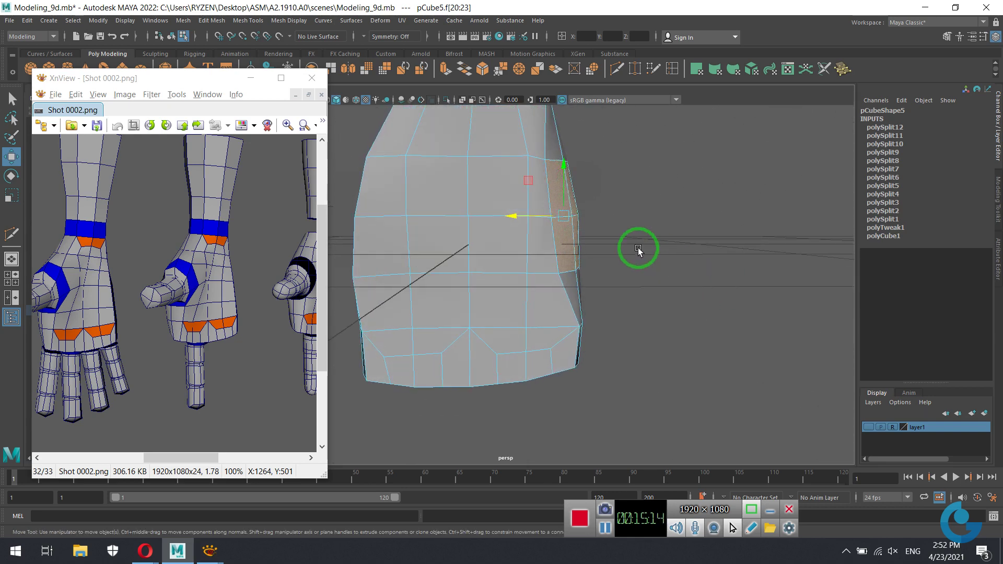
{"action": "left_click", "coordinate": [699, 139]}
{"action": "right_click_drag", "start_coordinate": [548, 171], "coordinate": [486, 163]}
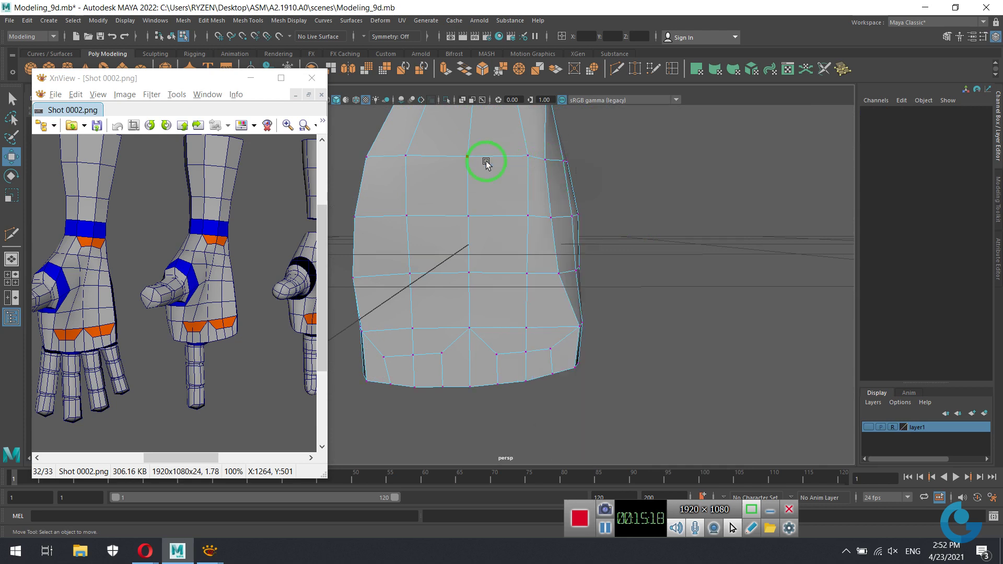
{"action": "left_click", "coordinate": [527, 156]}
{"action": "left_click_drag", "start_coordinate": [528, 156], "coordinate": [517, 158]}
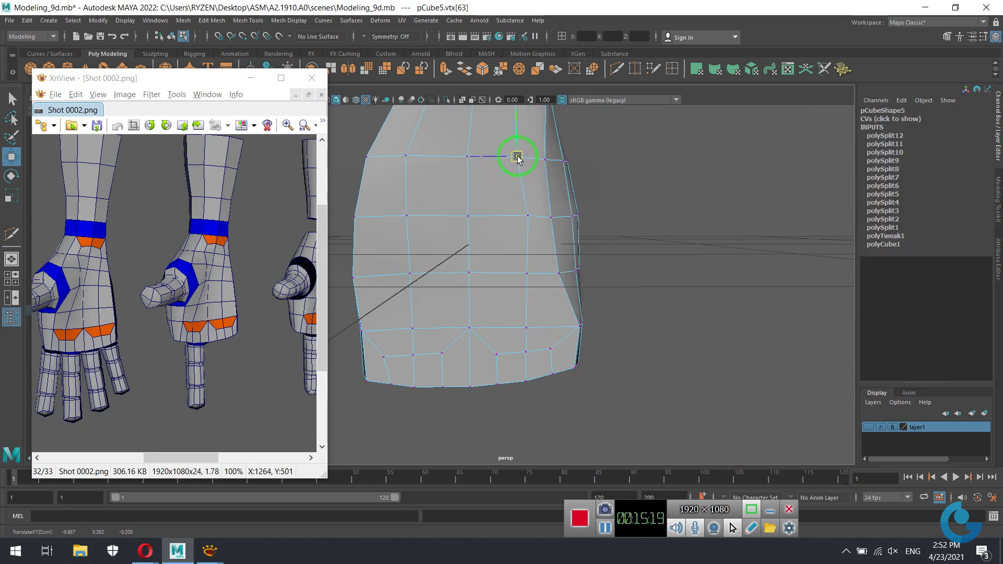
{"action": "left_click", "coordinate": [528, 215]}
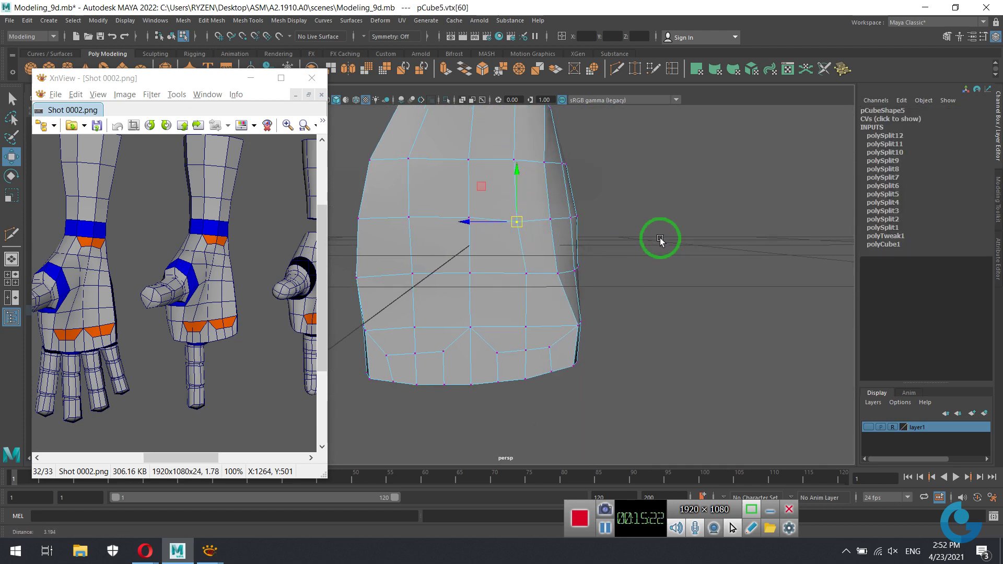
{"action": "scroll", "coordinate": [657, 235], "scroll_direction": "down", "scroll_amount": 3}
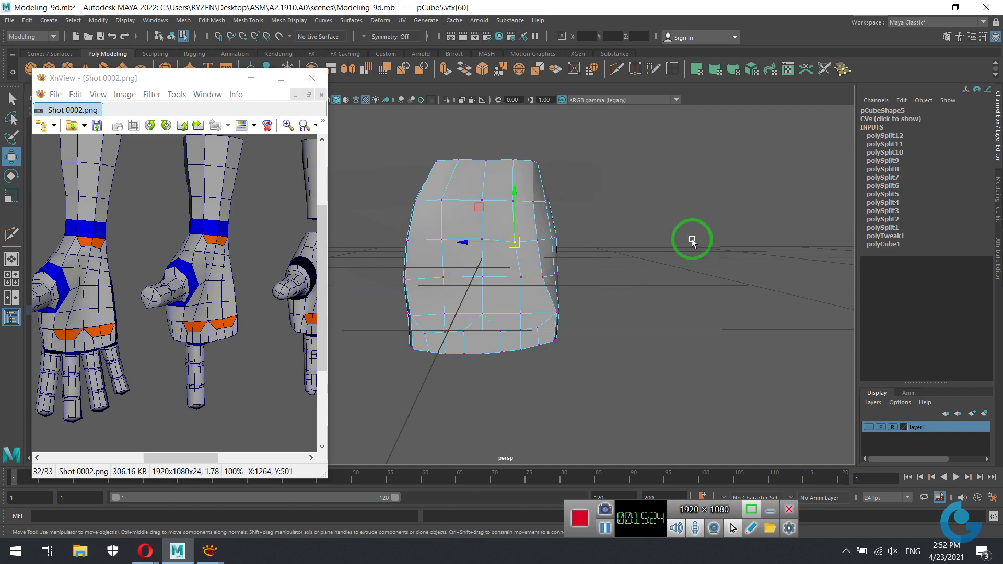
{"action": "left_click_drag", "start_coordinate": [693, 241], "coordinate": [555, 251], "text": "alt"}
{"action": "scroll", "coordinate": [661, 271], "scroll_direction": "up", "scroll_amount": 3}
{"action": "scroll", "coordinate": [672, 307], "scroll_direction": "up", "scroll_amount": 3}
{"action": "right_click", "coordinate": [556, 268]}
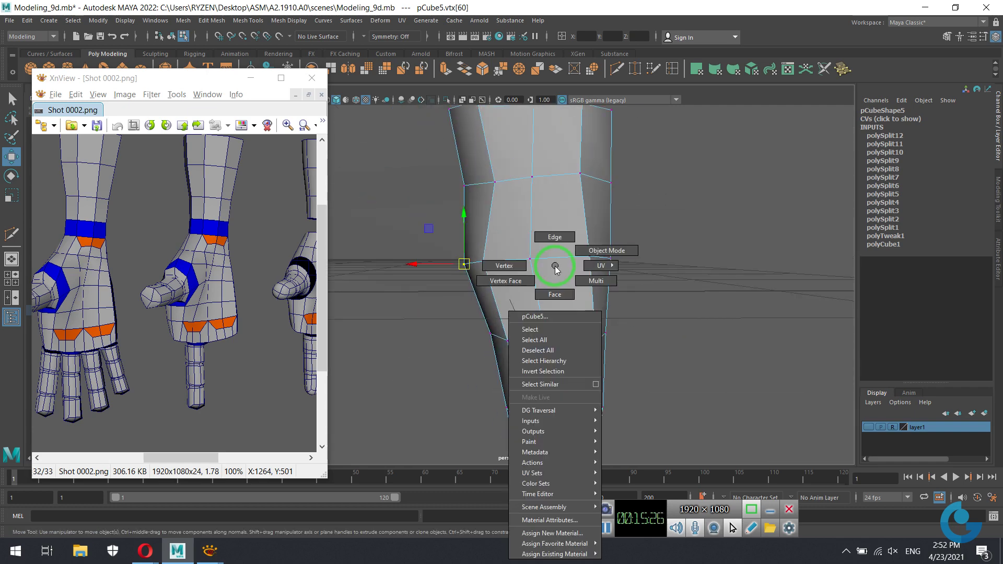
{"action": "right_click_drag", "start_coordinate": [555, 268], "coordinate": [556, 293]}
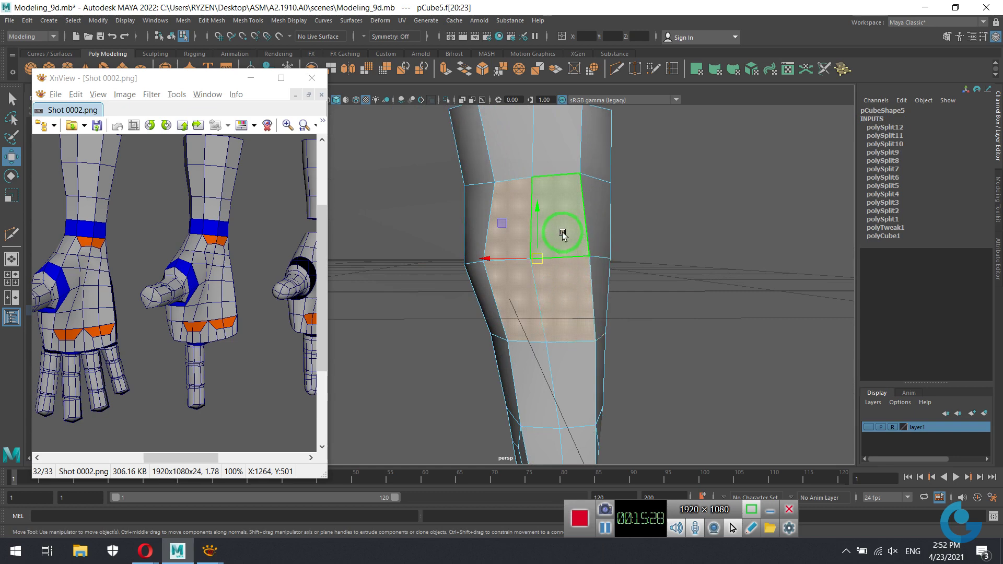
{"action": "scroll", "coordinate": [516, 244], "scroll_direction": "down", "scroll_amount": 3}
{"action": "left_click_drag", "start_coordinate": [549, 291], "coordinate": [559, 313], "text": "alt"}
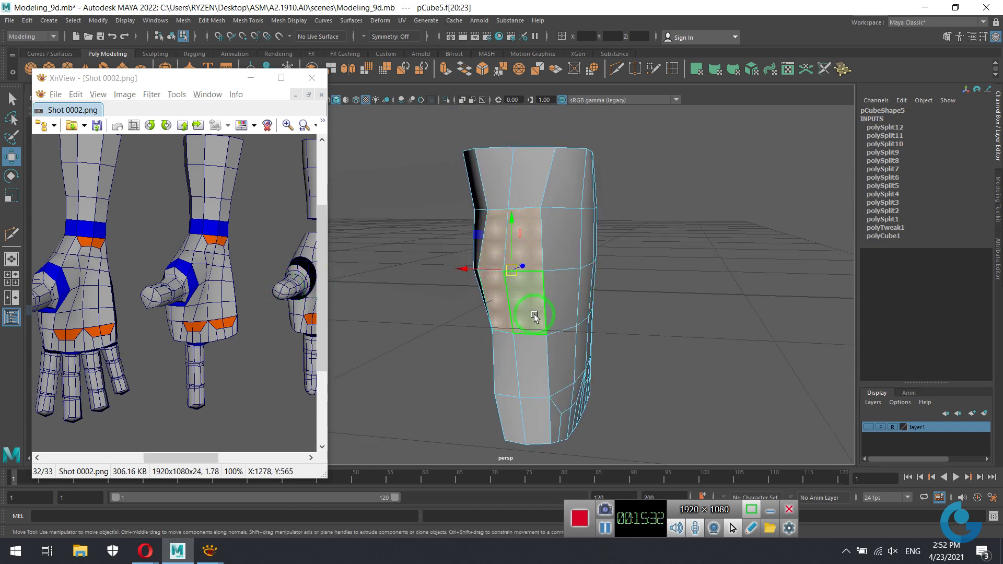
{"action": "mouse_move", "coordinate": [533, 315]}
{"action": "left_mouse_down", "text": "alt"}
{"action": "mouse_move", "coordinate": [583, 315]}
{"action": "mouse_move", "coordinate": [610, 336]}
{"action": "left_mouse_up", "text": "alt"}
{"action": "scroll", "coordinate": [620, 370], "scroll_direction": "up", "scroll_amount": 5}
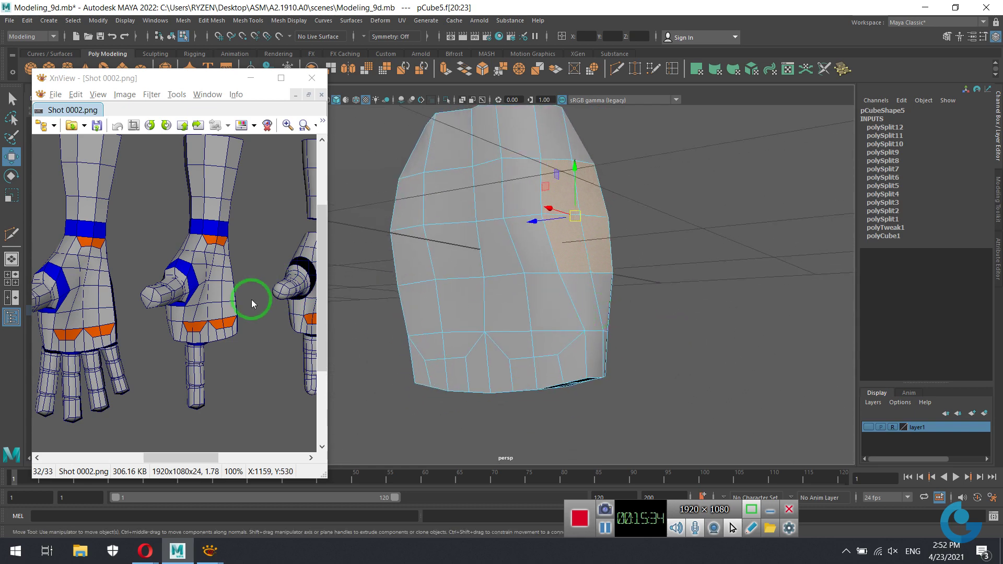
{"action": "left_click_drag", "start_coordinate": [147, 281], "coordinate": [260, 298]}
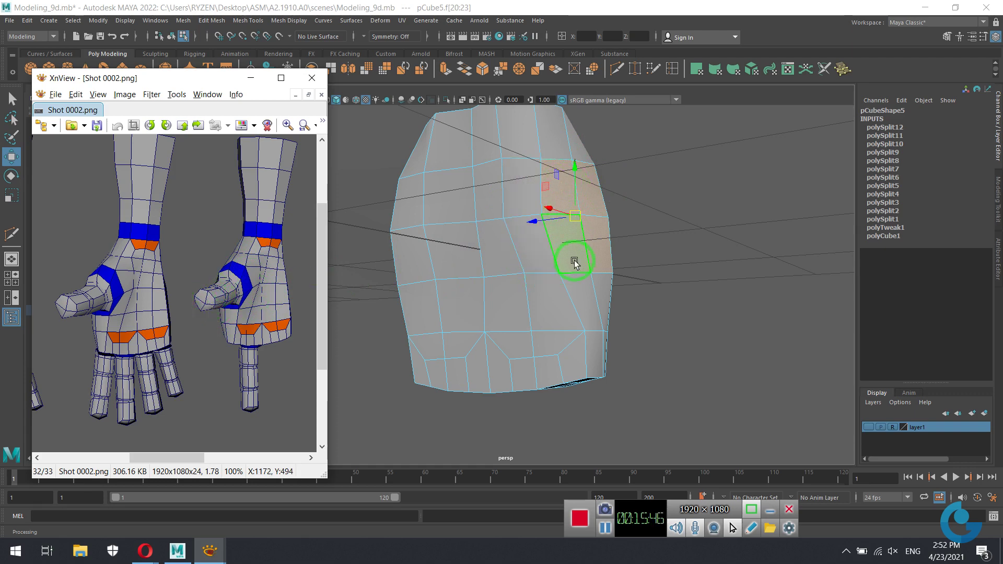
{"action": "mouse_move", "coordinate": [634, 277]}
{"action": "left_mouse_down", "text": "alt"}
{"action": "mouse_move", "coordinate": [558, 278]}
{"action": "mouse_move", "coordinate": [533, 300]}
{"action": "mouse_move", "coordinate": [352, 277]}
{"action": "mouse_move", "coordinate": [601, 277]}
{"action": "left_mouse_up", "text": "alt"}
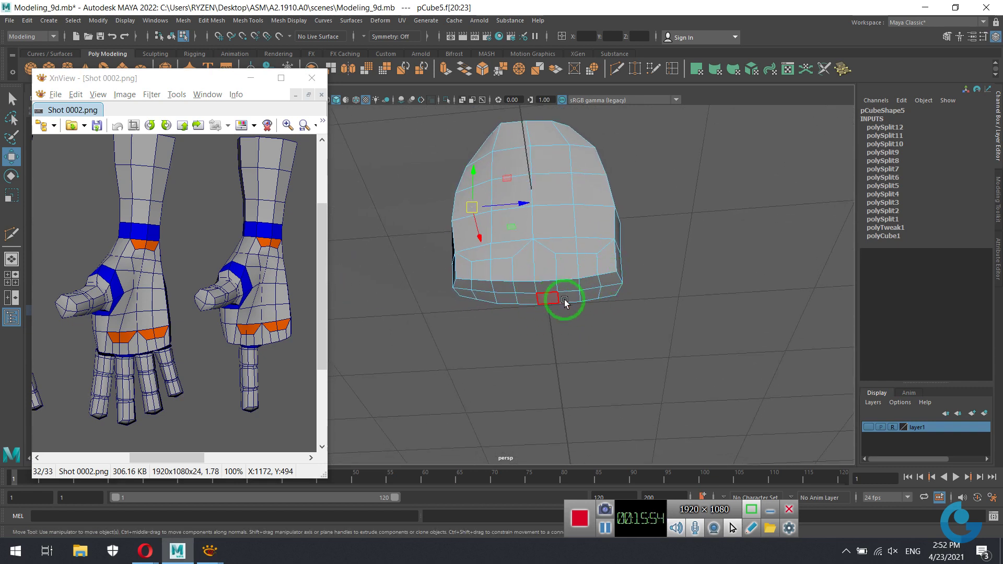
{"action": "mouse_move", "coordinate": [566, 297]}
{"action": "right_mouse_down", "text": "alt"}
{"action": "mouse_move", "coordinate": [751, 328]}
{"action": "mouse_move", "coordinate": [612, 291]}
{"action": "right_mouse_up", "text": "alt"}
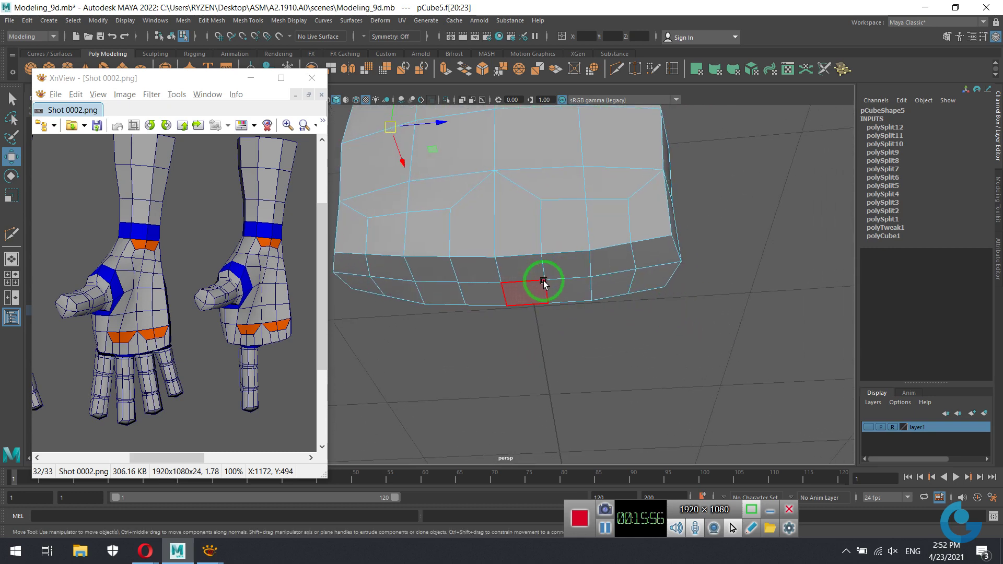
{"action": "mouse_move", "coordinate": [542, 285]}
{"action": "left_mouse_down", "text": "alt"}
{"action": "mouse_move", "coordinate": [528, 280]}
{"action": "mouse_move", "coordinate": [673, 296]}
{"action": "left_mouse_up", "text": "alt"}
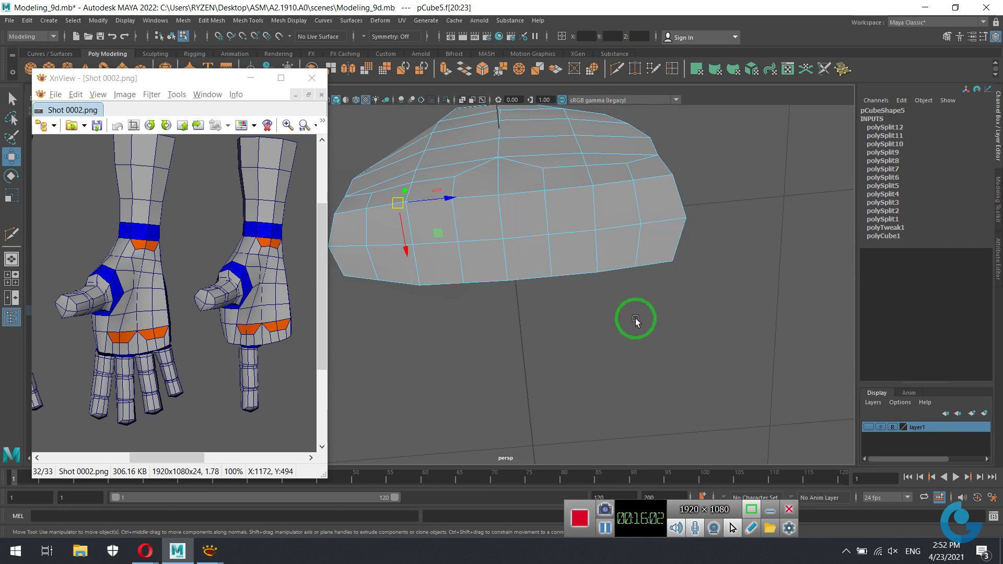
{"action": "mouse_move", "coordinate": [636, 320]}
{"action": "right_mouse_down", "text": "alt"}
{"action": "mouse_move", "coordinate": [568, 294]}
{"action": "mouse_move", "coordinate": [643, 298]}
{"action": "right_mouse_up", "text": "alt"}
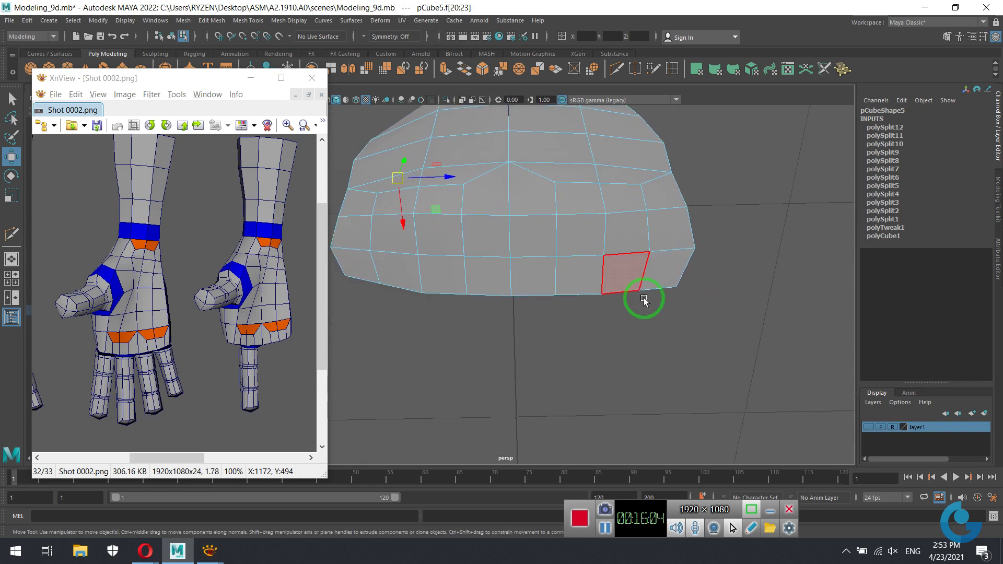
{"action": "mouse_move", "coordinate": [714, 351]}
{"action": "left_mouse_down", "text": "alt"}
{"action": "mouse_move", "coordinate": [615, 295]}
{"action": "mouse_move", "coordinate": [625, 285]}
{"action": "mouse_move", "coordinate": [624, 342]}
{"action": "left_mouse_up", "text": "alt"}
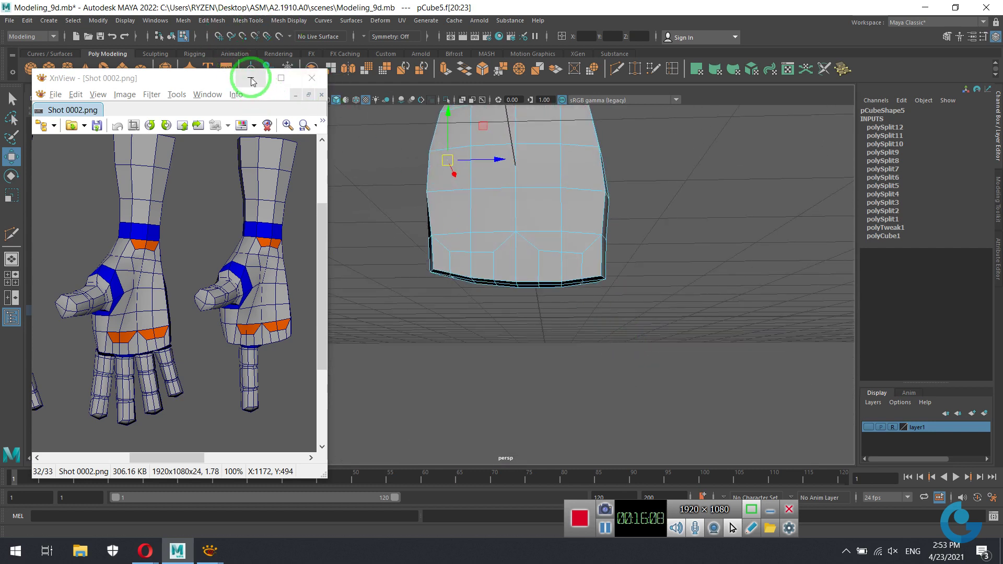
Move the XnView window aside and create a new polygon cylinder.
{"action": "left_click_drag", "start_coordinate": [215, 80], "coordinate": [150, 134]}
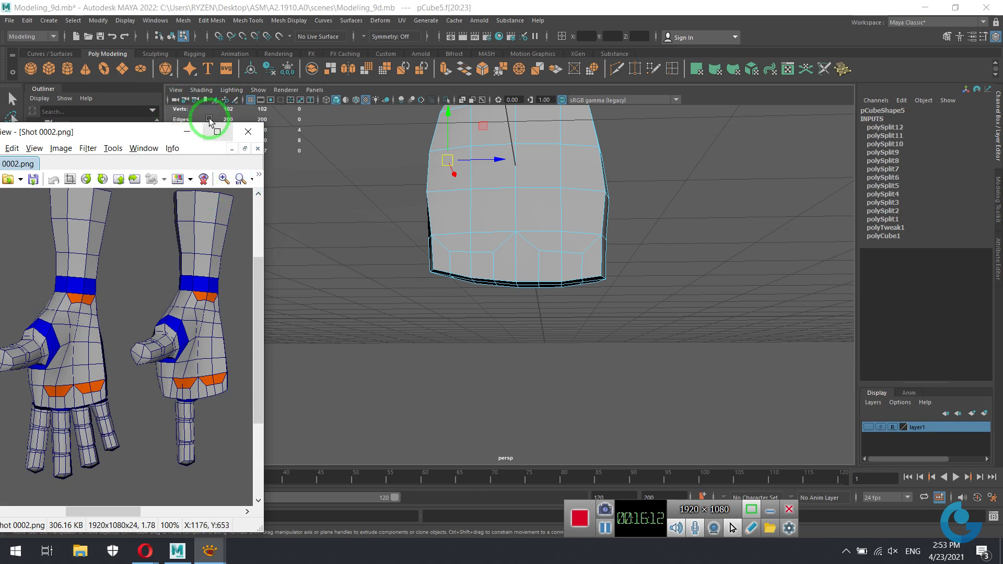
{"action": "left_click", "coordinate": [67, 68]}
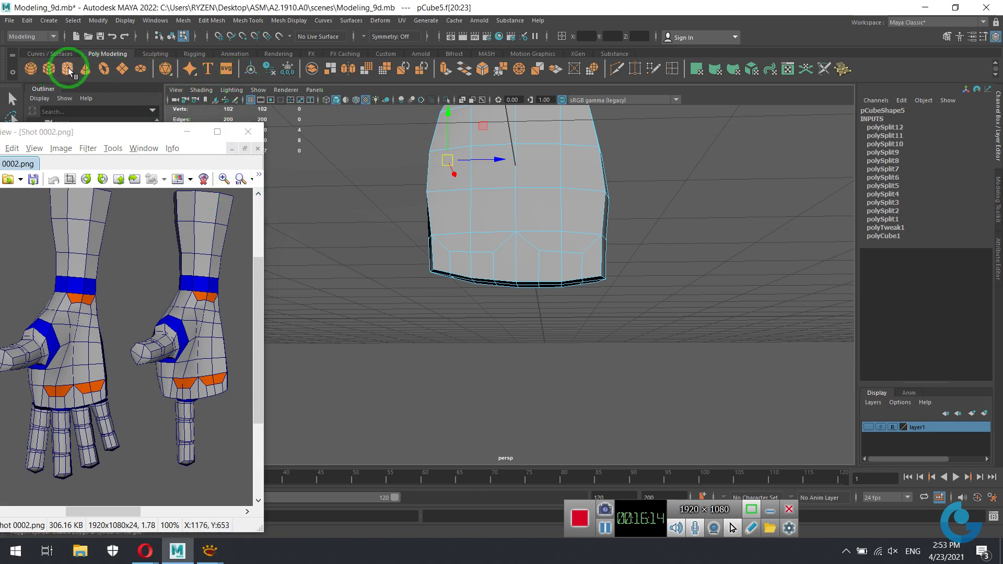
{"action": "scroll", "coordinate": [638, 346], "scroll_direction": "down", "scroll_amount": 3}
{"action": "left_click_drag", "start_coordinate": [548, 320], "coordinate": [518, 341], "text": "alt"}
{"action": "scroll", "coordinate": [647, 268], "scroll_direction": "down", "scroll_amount": 3}
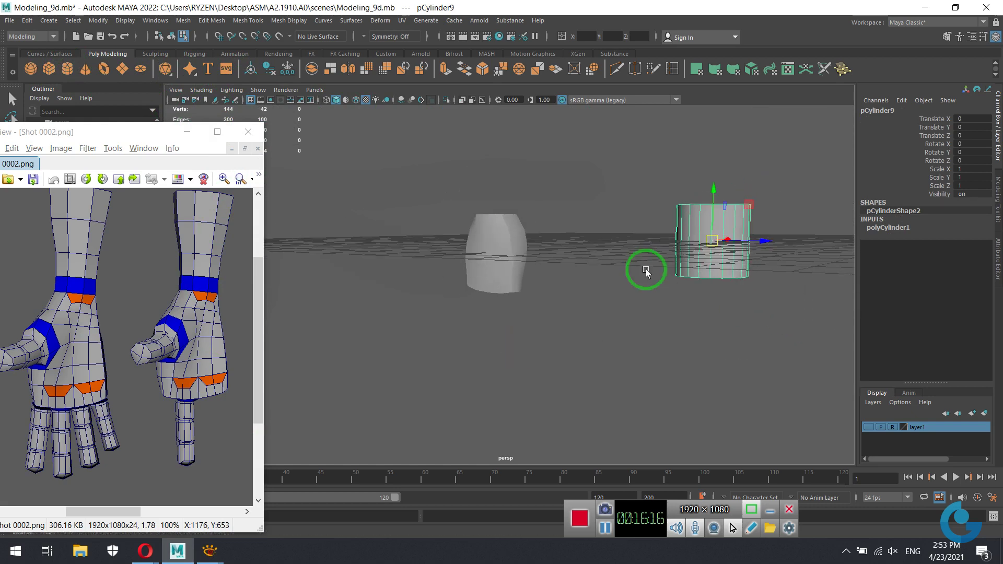
{"action": "left_click_drag", "start_coordinate": [647, 269], "coordinate": [584, 301], "text": "alt"}
Set pCube5's Translate X to 0 and raise it above the cylinder.
{"action": "left_click", "coordinate": [510, 265], "text": "shift"}
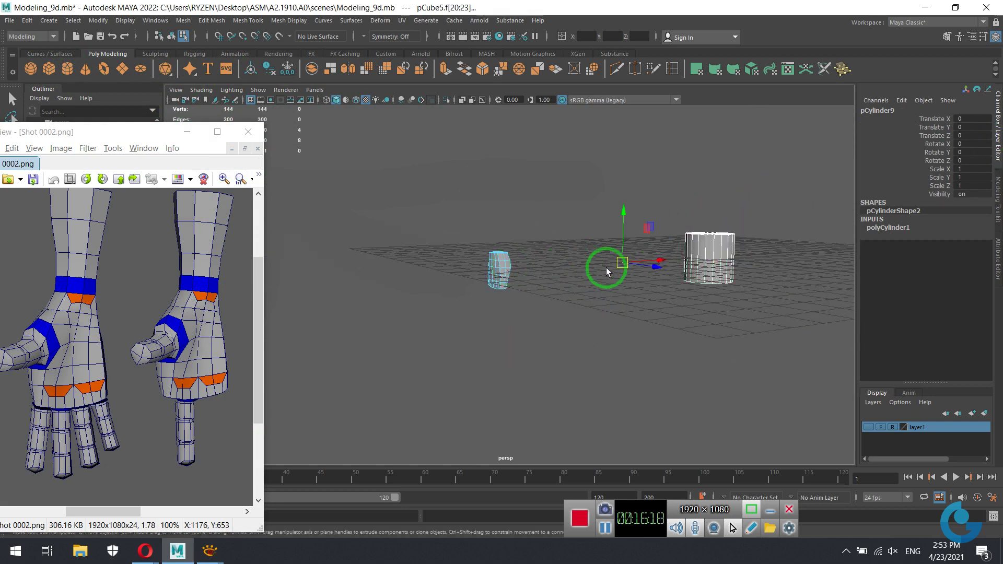
{"action": "right_click_drag", "start_coordinate": [495, 271], "coordinate": [649, 179]}
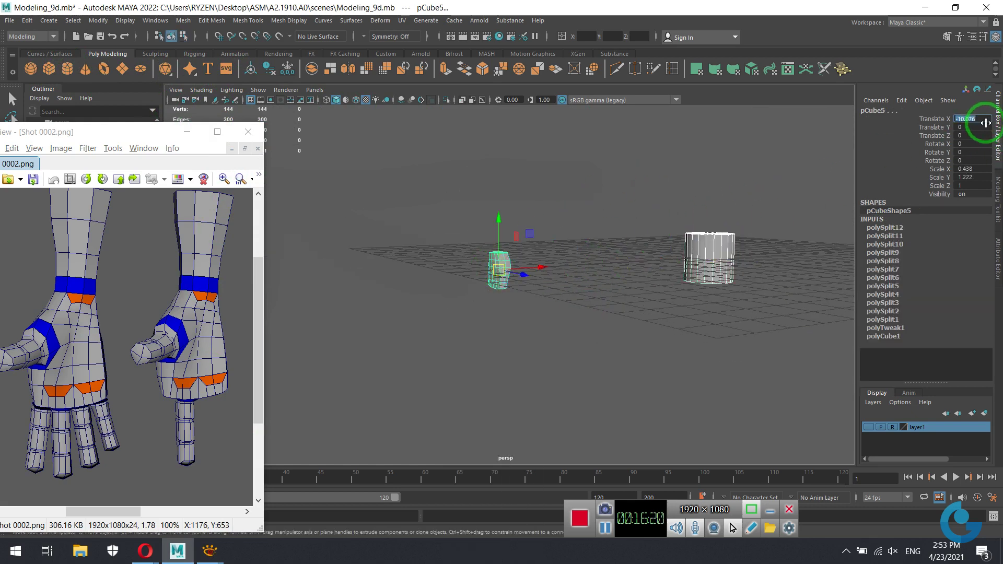
{"action": "type", "text": "0"}
{"action": "key", "text": "Return"}
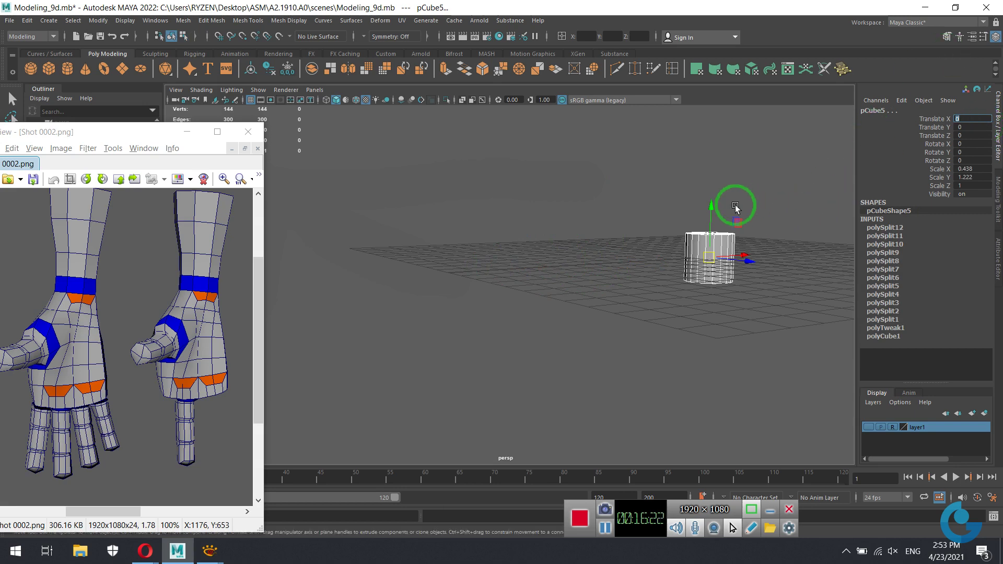
{"action": "mouse_move", "coordinate": [715, 228]}
{"action": "left_mouse_down", "text": "alt"}
{"action": "mouse_move", "coordinate": [753, 240]}
{"action": "mouse_move", "coordinate": [686, 155]}
{"action": "left_mouse_up", "text": "alt"}
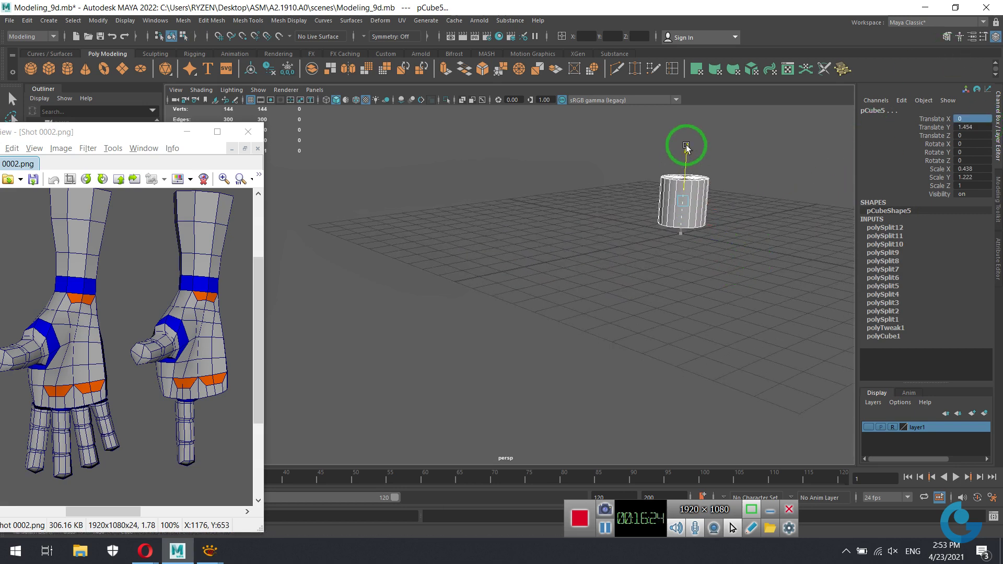
{"action": "key", "text": "ctrl+z"}
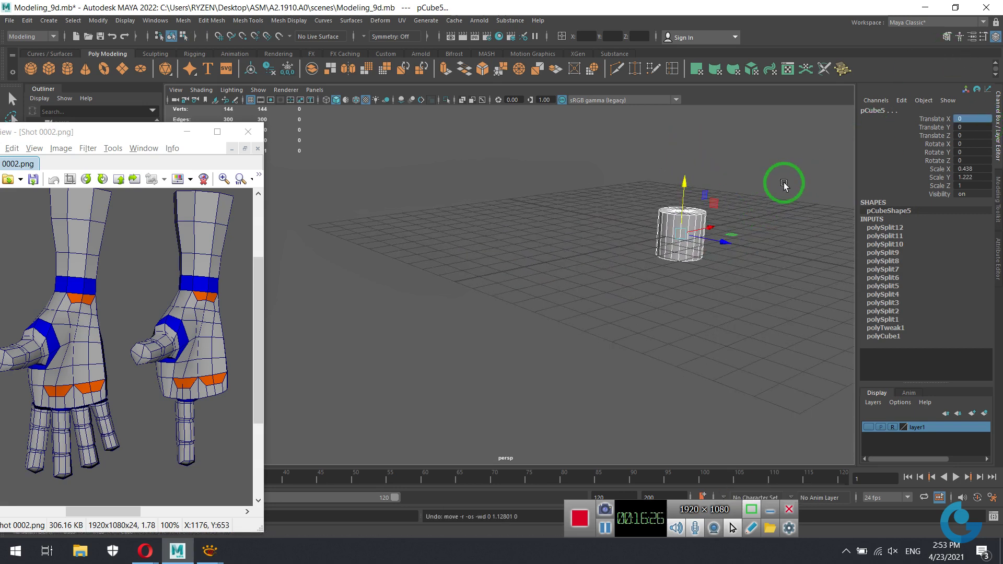
Select cylinder pCylinder9 and expand its polyCylinder1 creation settings.
{"action": "left_click", "coordinate": [696, 222]}
{"action": "key", "text": "ctrl+z"}
{"action": "key", "text": "ctrl+z"}
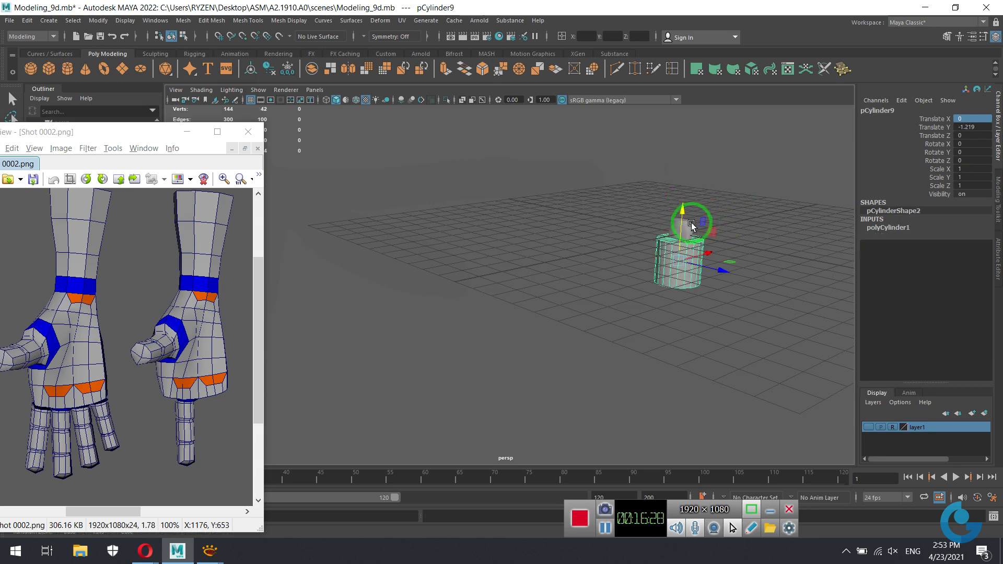
{"action": "key", "text": "ctrl+z"}
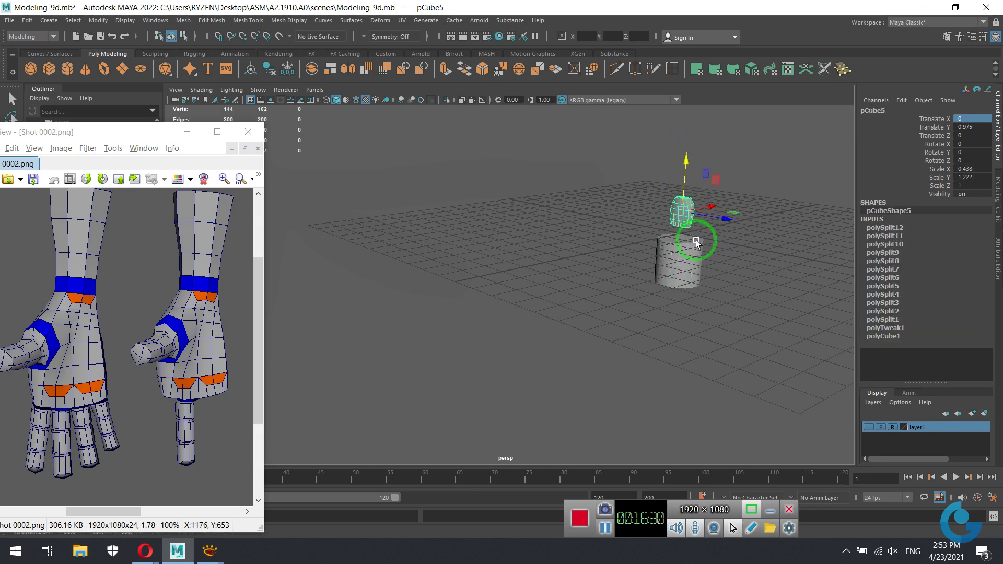
{"action": "left_click", "coordinate": [698, 245]}
{"action": "right_click_drag", "start_coordinate": [627, 250], "coordinate": [811, 268], "text": "alt"}
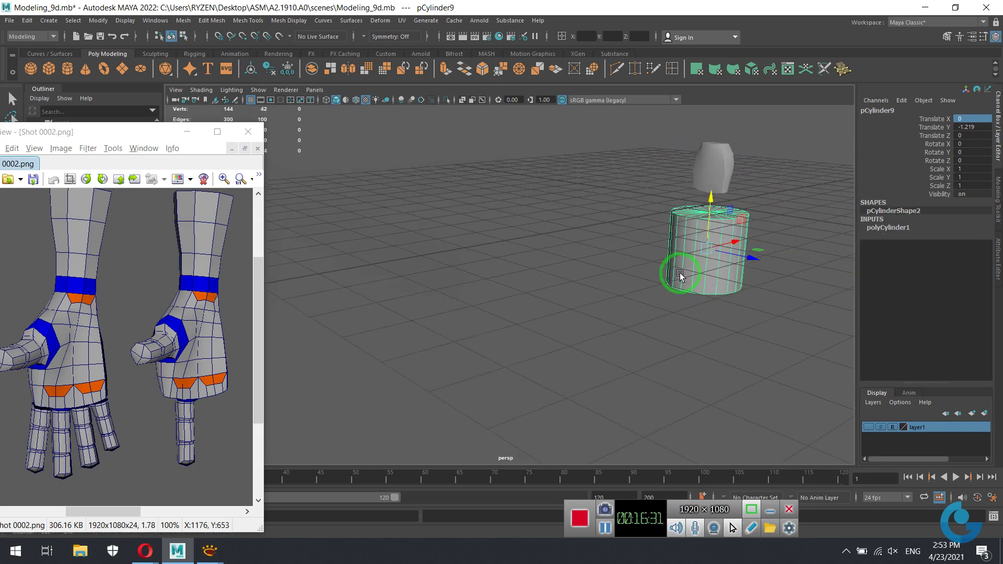
{"action": "left_click", "coordinate": [905, 229]}
{"action": "type", "text": "8"}
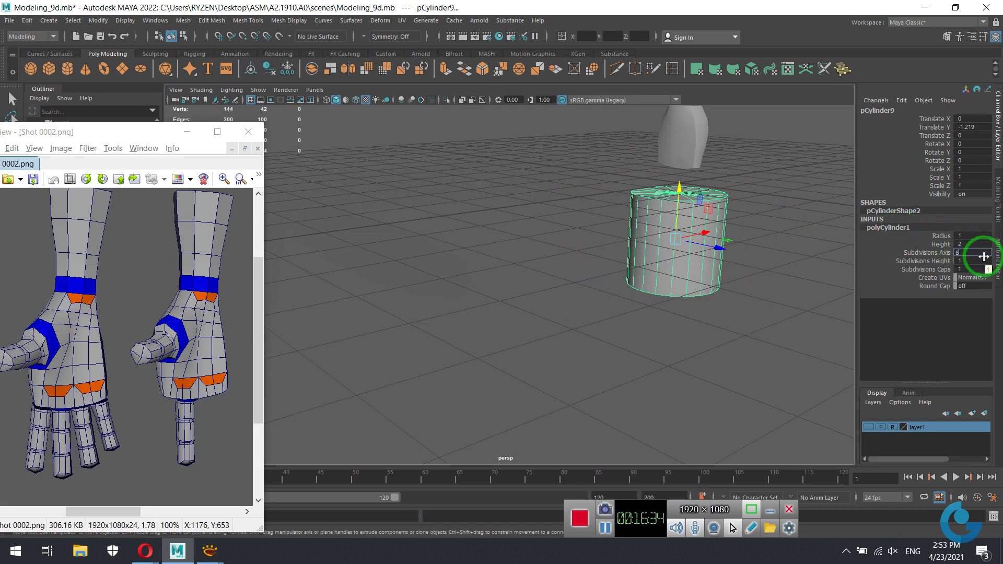
{"action": "type", "text": "0.3"}
Give the cylinder 8 axis subdivisions and radius 0.3, and frame it.
{"action": "key", "text": "Return"}
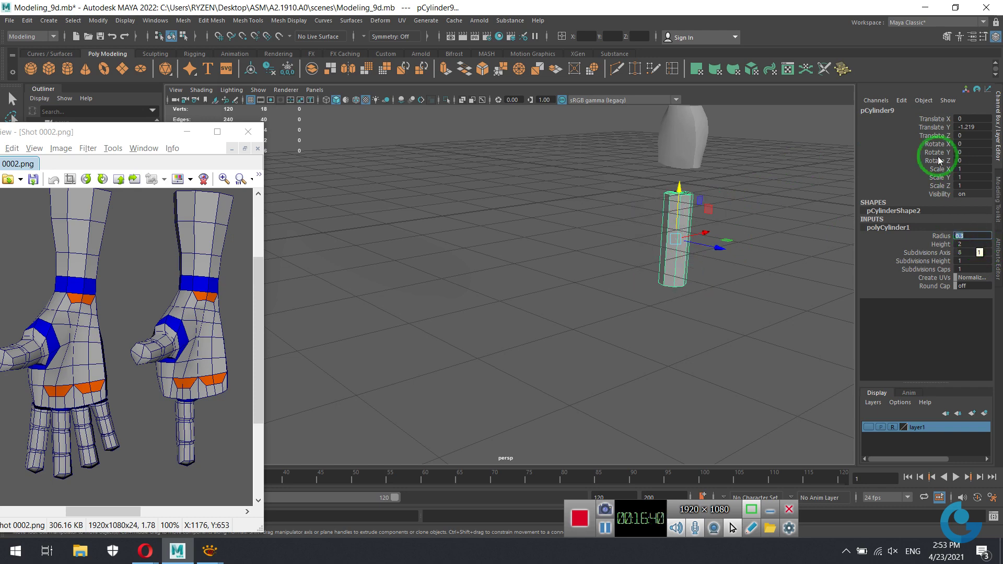
{"action": "left_click_drag", "start_coordinate": [605, 269], "coordinate": [458, 265], "text": "alt"}
{"action": "right_click_drag", "start_coordinate": [459, 265], "coordinate": [542, 291], "text": "alt"}
{"action": "mouse_move", "coordinate": [541, 291]}
{"action": "left_mouse_down", "text": "alt"}
{"action": "mouse_move", "coordinate": [522, 276]}
{"action": "mouse_move", "coordinate": [674, 233]}
{"action": "mouse_move", "coordinate": [586, 305]}
{"action": "mouse_move", "coordinate": [717, 290]}
{"action": "left_mouse_up", "text": "alt"}
{"action": "key", "text": "f"}
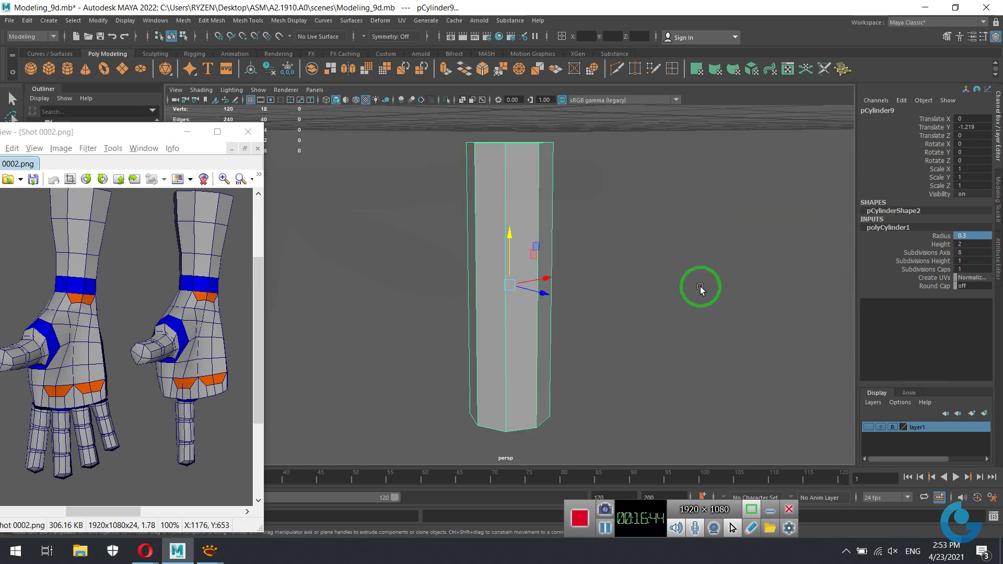
Maximize the front view and zoom in on the slim cylinder.
{"action": "mouse_move", "coordinate": [587, 321]}
{"action": "left_mouse_down", "text": "alt"}
{"action": "mouse_move", "coordinate": [558, 336]}
{"action": "mouse_move", "coordinate": [603, 350]}
{"action": "mouse_move", "coordinate": [638, 343]}
{"action": "mouse_move", "coordinate": [660, 318]}
{"action": "mouse_move", "coordinate": [621, 298]}
{"action": "mouse_move", "coordinate": [612, 271]}
{"action": "mouse_move", "coordinate": [547, 262]}
{"action": "mouse_move", "coordinate": [538, 321]}
{"action": "mouse_move", "coordinate": [464, 318]}
{"action": "left_mouse_up", "text": "alt"}
{"action": "left_click_drag", "start_coordinate": [555, 261], "coordinate": [551, 302], "text": "alt"}
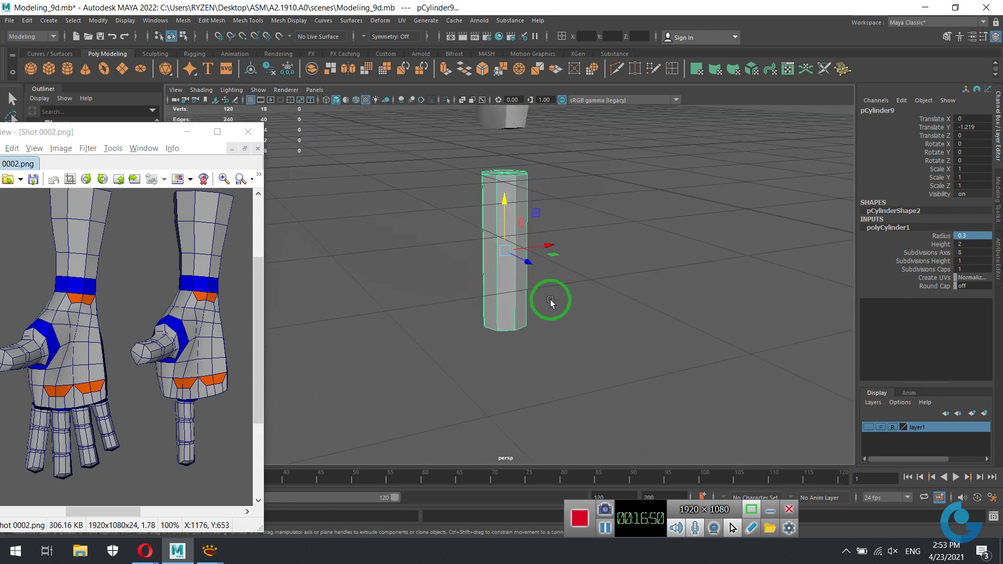
{"action": "key", "text": "space"}
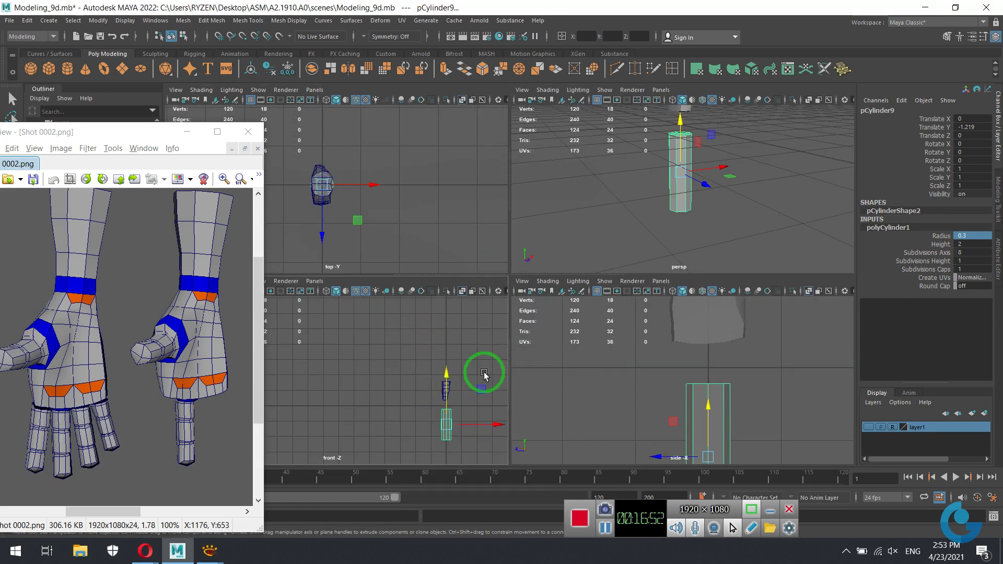
{"action": "key", "text": "space"}
{"action": "scroll", "coordinate": [664, 324], "scroll_direction": "up", "scroll_amount": 3}
{"action": "middle_click_drag", "start_coordinate": [657, 289], "coordinate": [610, 298], "text": "alt"}
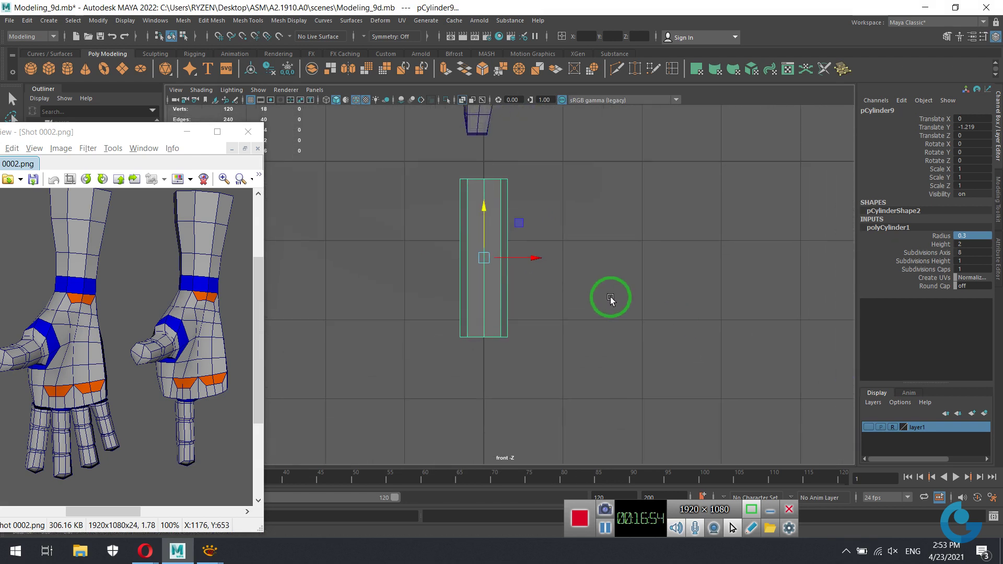
Set the thin 8-sided cylinder's Subdivisions Height to 3 in the Channel Box.
{"action": "left_click", "coordinate": [751, 528]}
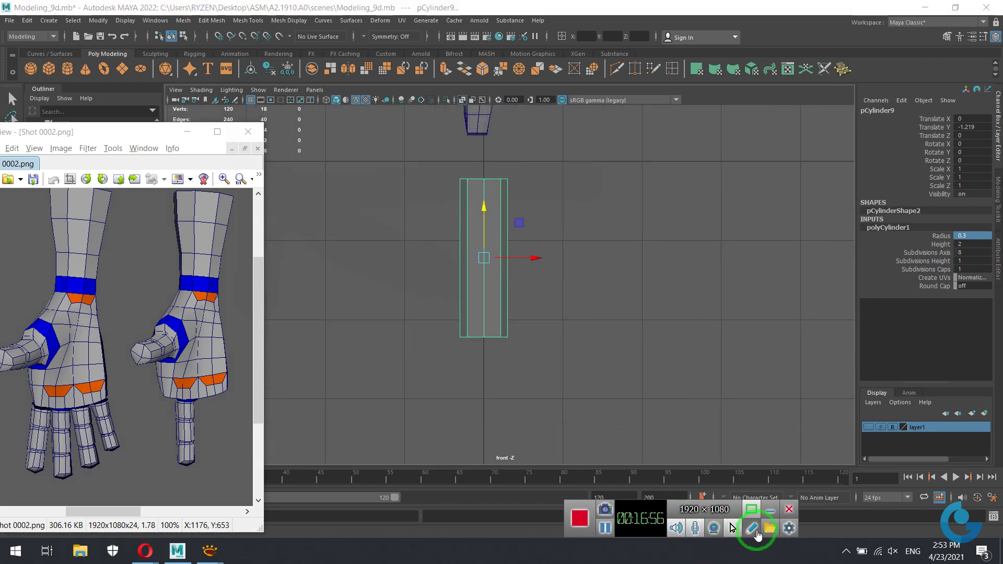
{"action": "left_click_drag", "start_coordinate": [626, 145], "coordinate": [672, 230]}
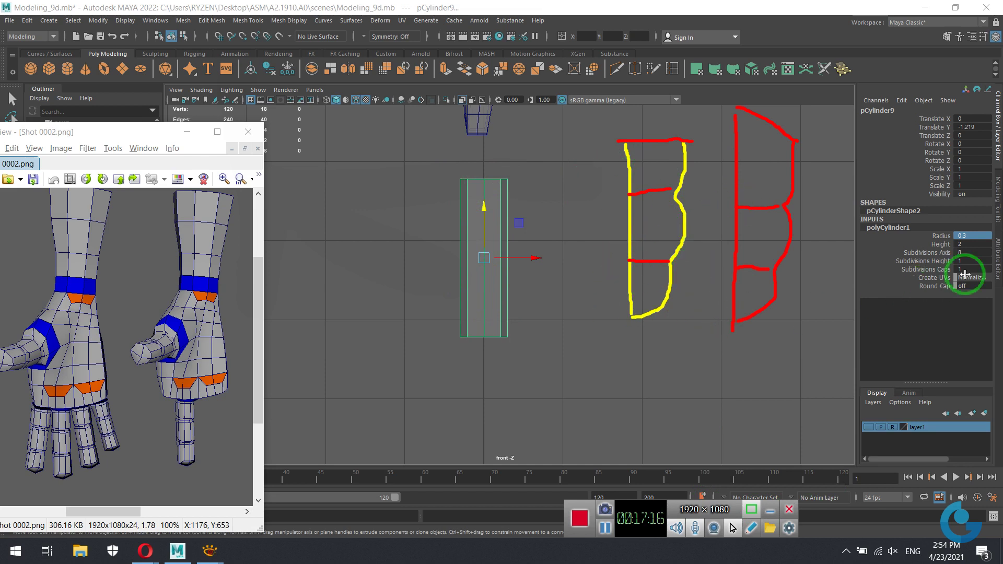
{"action": "left_click", "coordinate": [980, 260]}
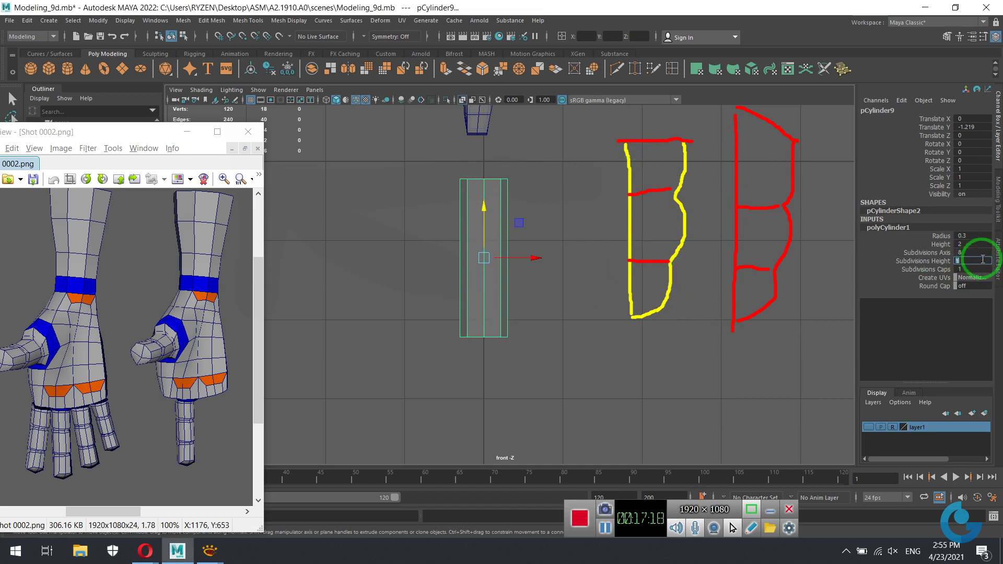
{"action": "type", "text": "3"}
{"action": "scroll", "coordinate": [565, 231], "scroll_direction": "up", "scroll_amount": 2}
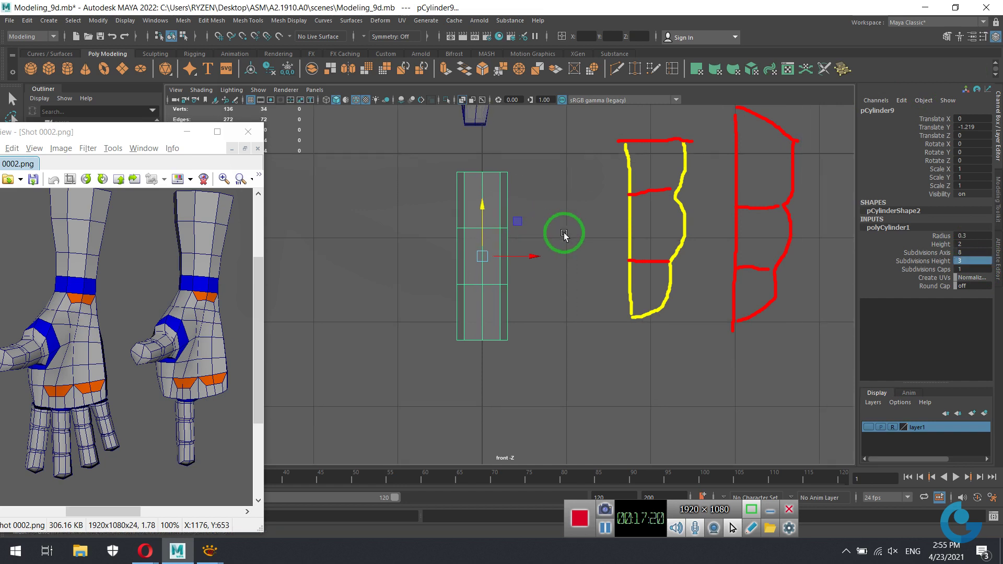
{"action": "scroll", "coordinate": [553, 264], "scroll_direction": "up", "scroll_amount": 1}
Put the cylinder in vertex mode and marquee-select its top-left vertices.
{"action": "middle_click_drag", "start_coordinate": [552, 264], "coordinate": [542, 213], "text": "alt"}
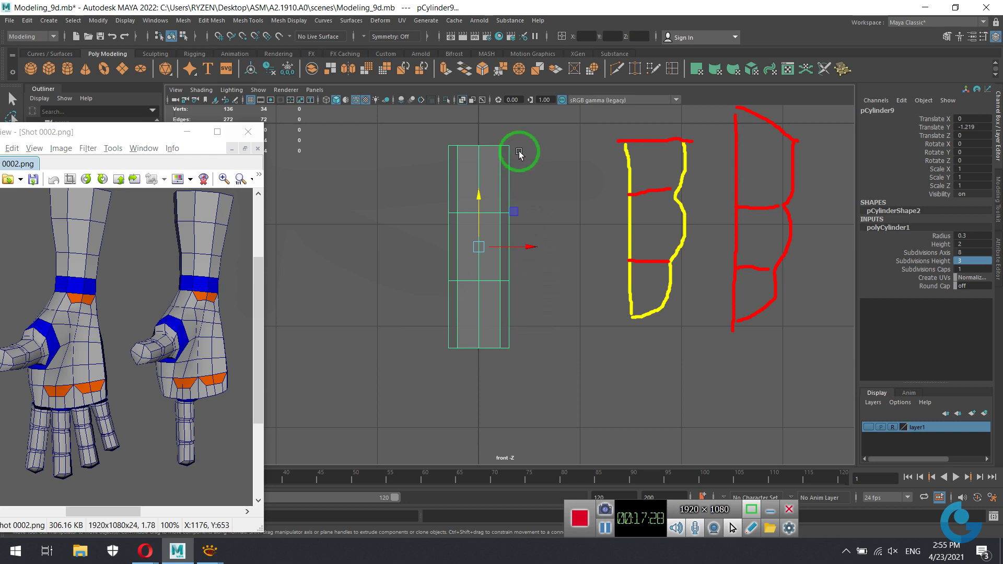
{"action": "right_click_drag", "start_coordinate": [510, 181], "coordinate": [439, 134]}
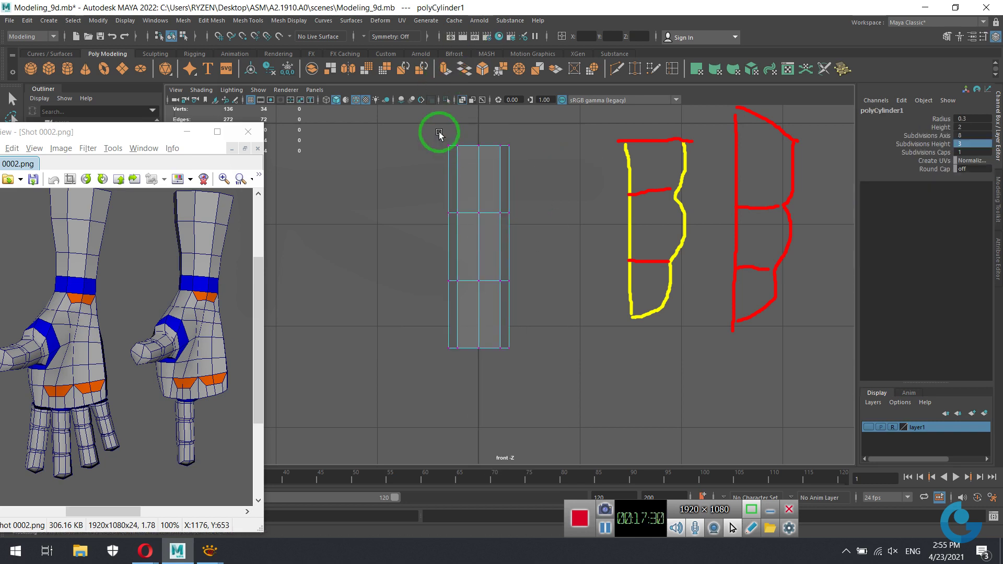
{"action": "left_click_drag", "start_coordinate": [439, 134], "coordinate": [466, 162]}
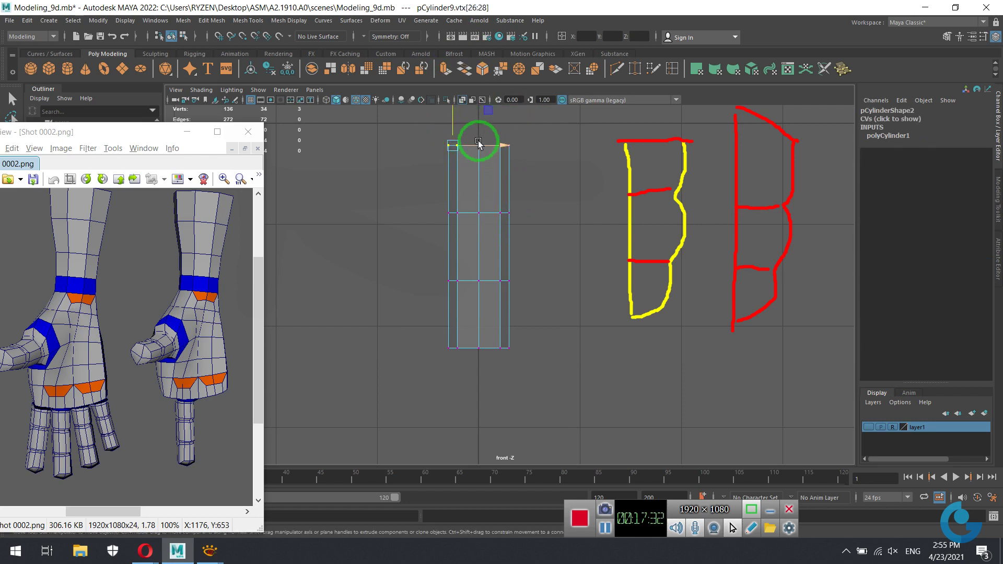
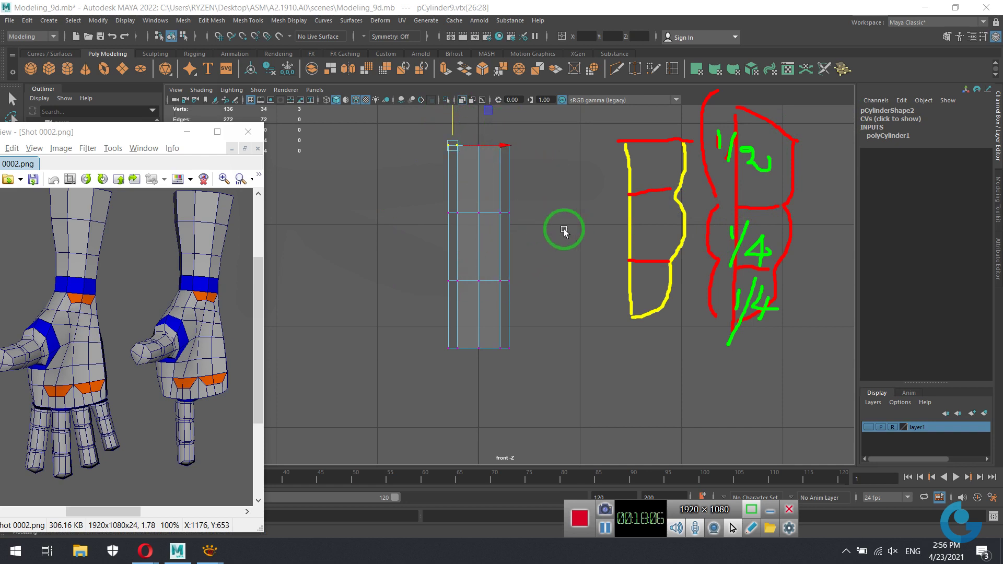
Frame pCylinder9 in the front view and switch it back to Object mode.
{"action": "mouse_move", "coordinate": [538, 229]}
{"action": "middle_mouse_down", "text": "alt"}
{"action": "mouse_move", "coordinate": [477, 298]}
{"action": "mouse_move", "coordinate": [527, 287]}
{"action": "middle_mouse_up", "text": "alt"}
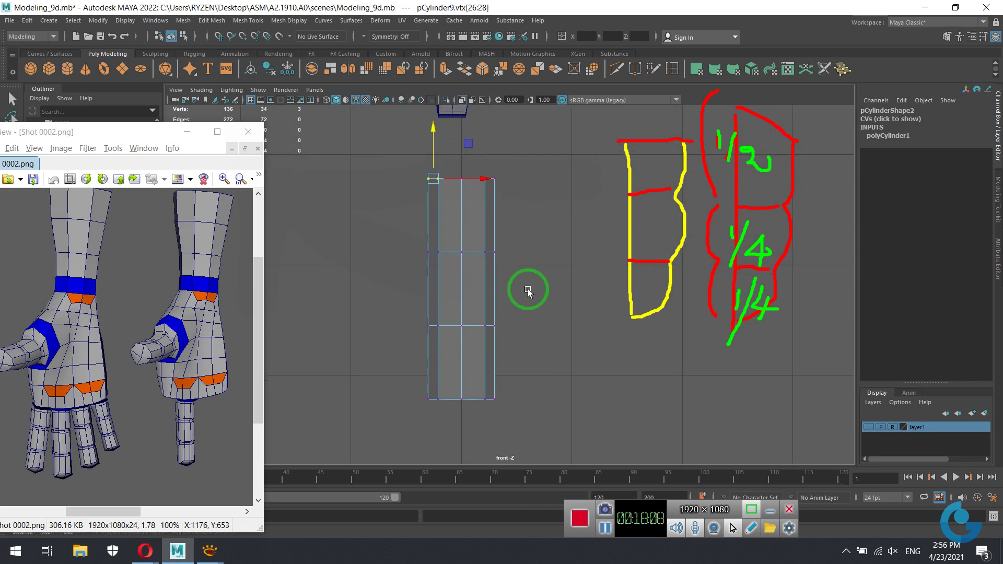
{"action": "right_click", "coordinate": [540, 230]}
{"action": "left_click", "coordinate": [580, 216]}
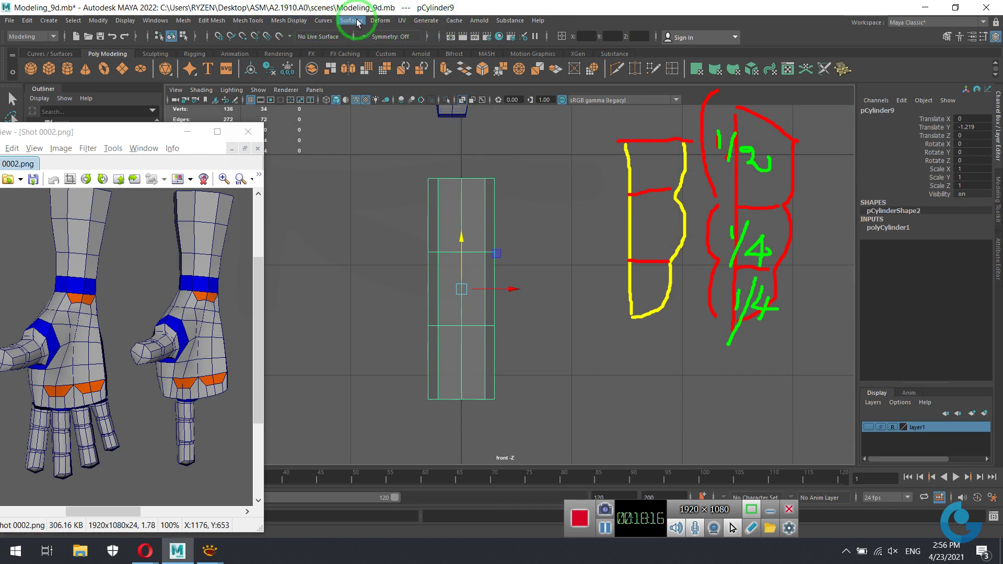
Add a lattice deformer to the cylinder with 2×2×2 S/T/U divisions.
{"action": "left_click", "coordinate": [380, 20]}
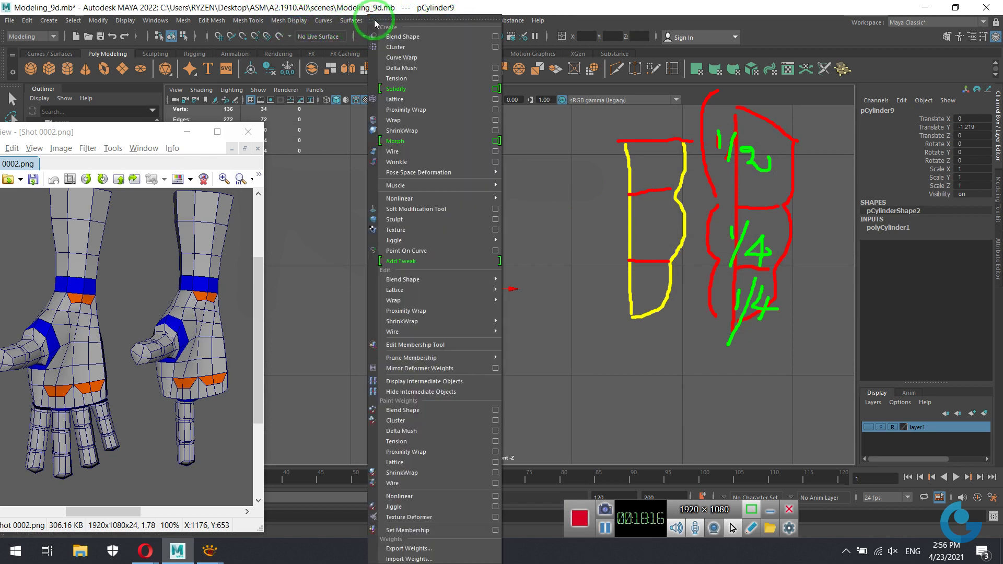
{"action": "left_click", "coordinate": [416, 100]}
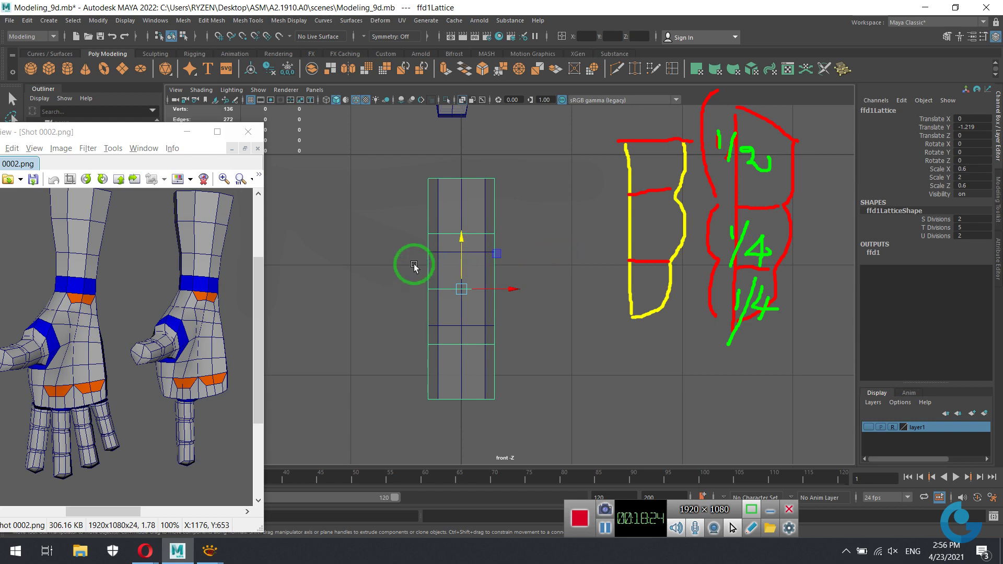
{"action": "left_click_drag", "start_coordinate": [973, 223], "coordinate": [975, 244]}
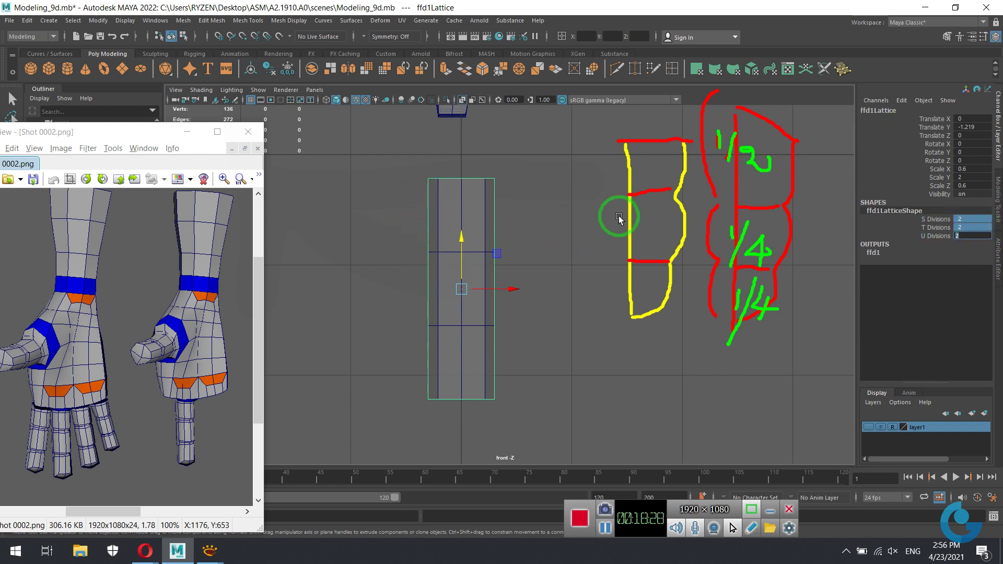
In Lattice Point mode, scale the top point row wider and raise it.
{"action": "right_click", "coordinate": [544, 228]}
{"action": "left_click", "coordinate": [544, 196]}
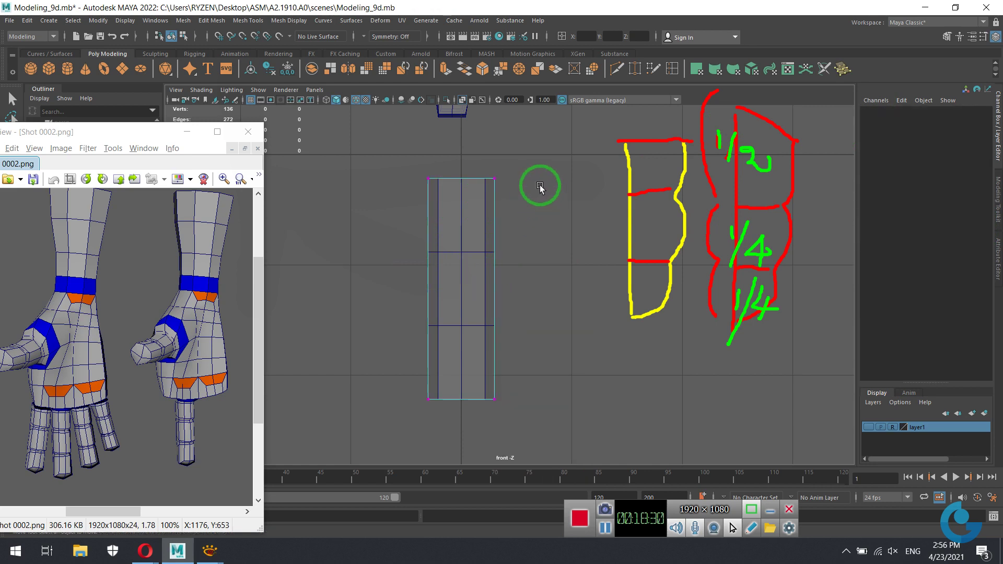
{"action": "left_click_drag", "start_coordinate": [493, 183], "coordinate": [529, 195]}
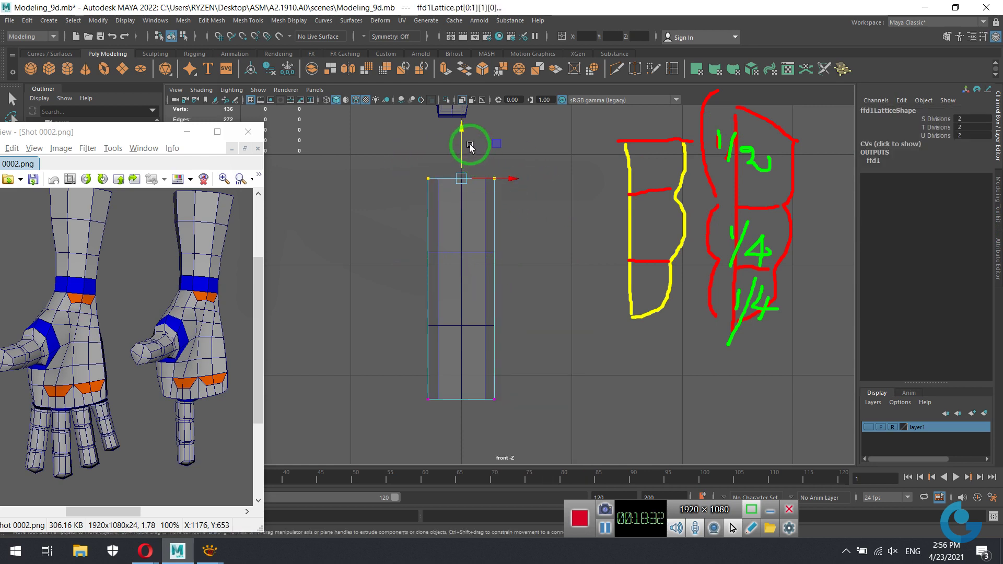
{"action": "key", "text": "r"}
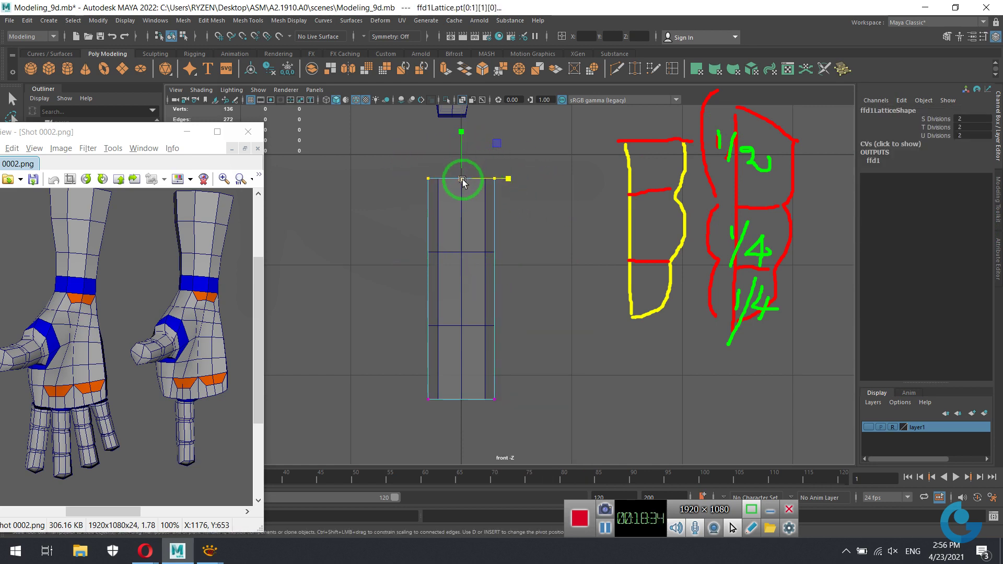
{"action": "mouse_move", "coordinate": [463, 182]}
{"action": "left_mouse_down"}
{"action": "mouse_move", "coordinate": [480, 182]}
{"action": "mouse_move", "coordinate": [471, 179]}
{"action": "left_mouse_up"}
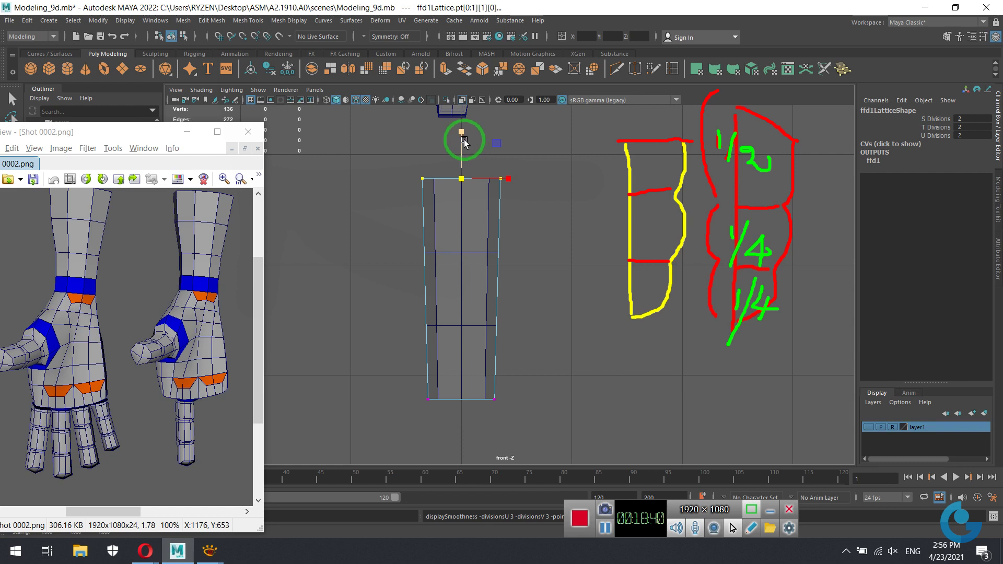
{"action": "key", "text": "w"}
{"action": "left_click_drag", "start_coordinate": [464, 140], "coordinate": [463, 121]}
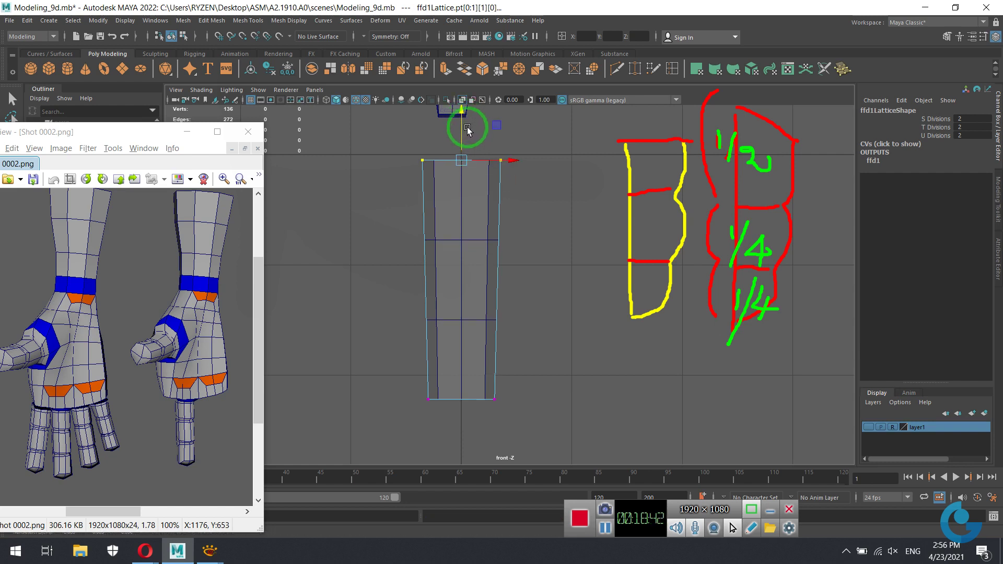
Scale the bottom lattice points narrower and shift them slightly left.
{"action": "left_click_drag", "start_coordinate": [386, 353], "coordinate": [546, 433]}
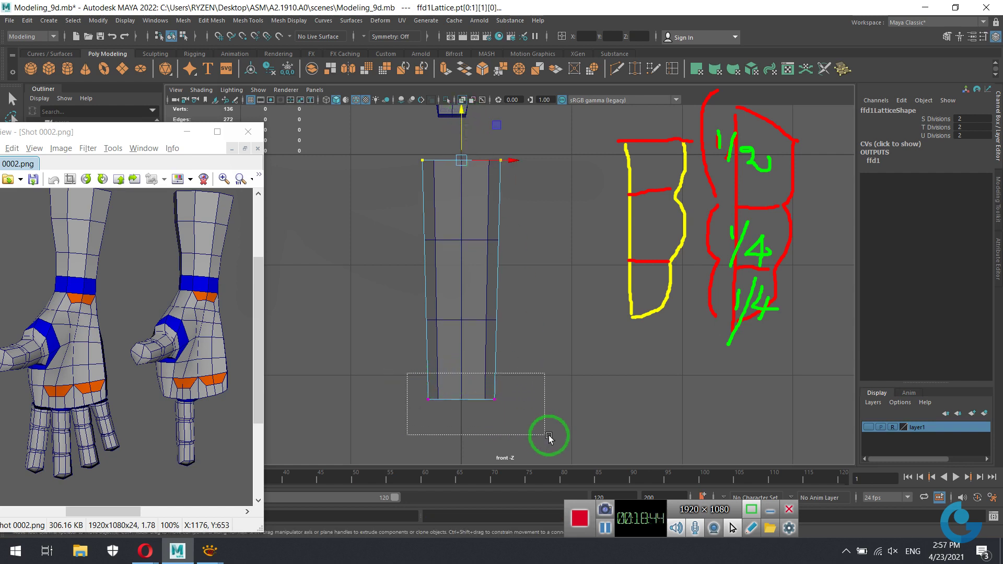
{"action": "key", "text": "r"}
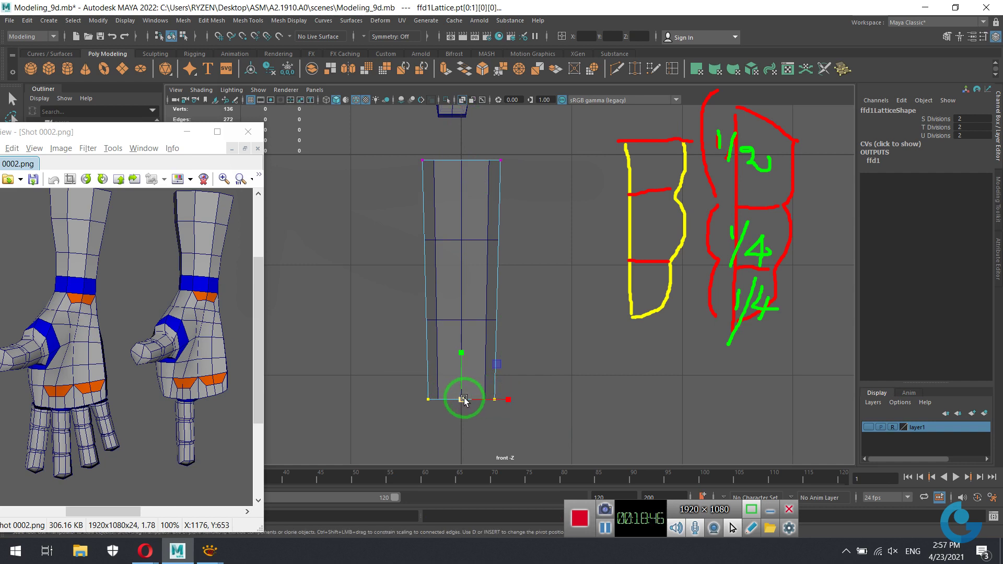
{"action": "left_click_drag", "start_coordinate": [459, 400], "coordinate": [457, 403]}
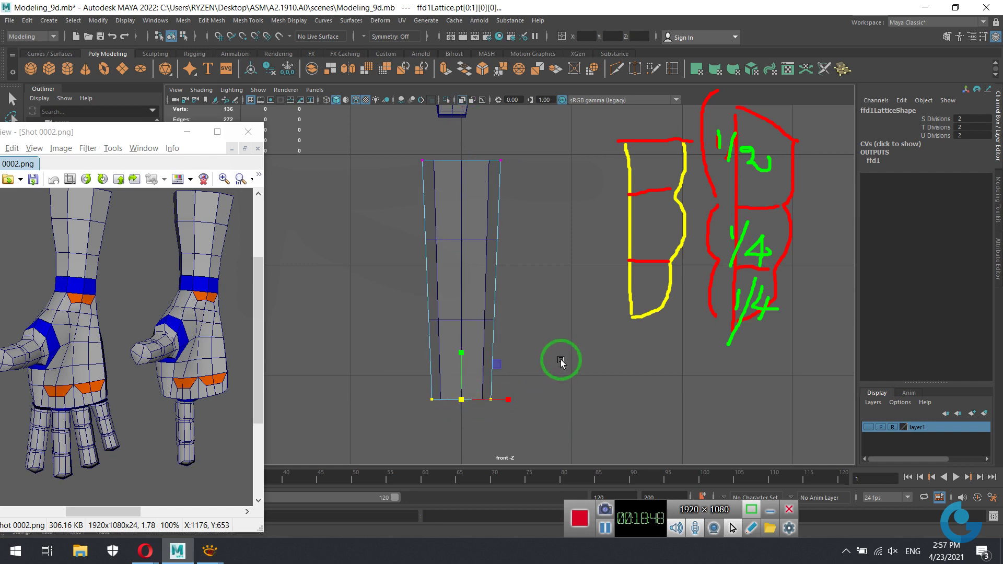
{"action": "key", "text": "w"}
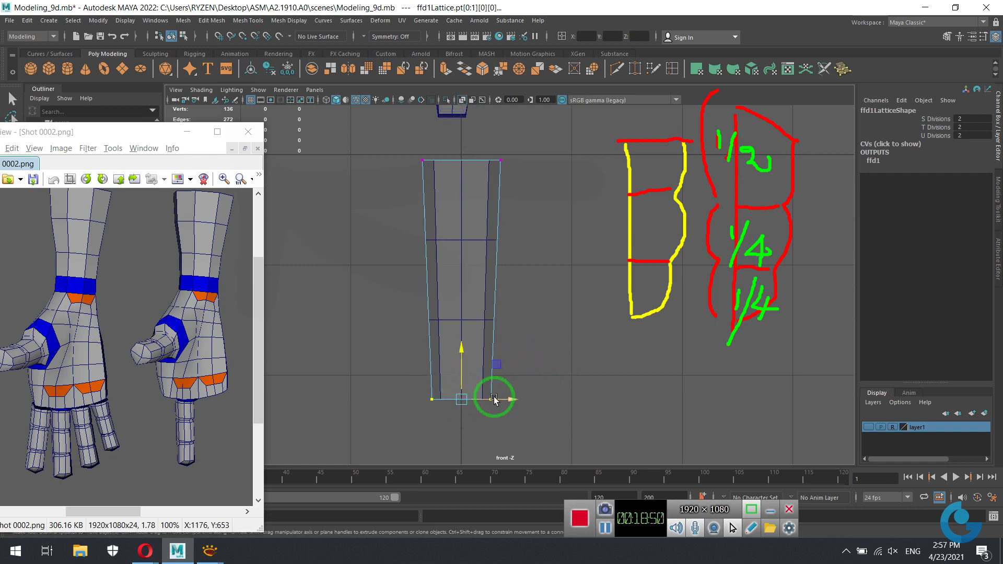
{"action": "left_click_drag", "start_coordinate": [512, 402], "coordinate": [506, 403]}
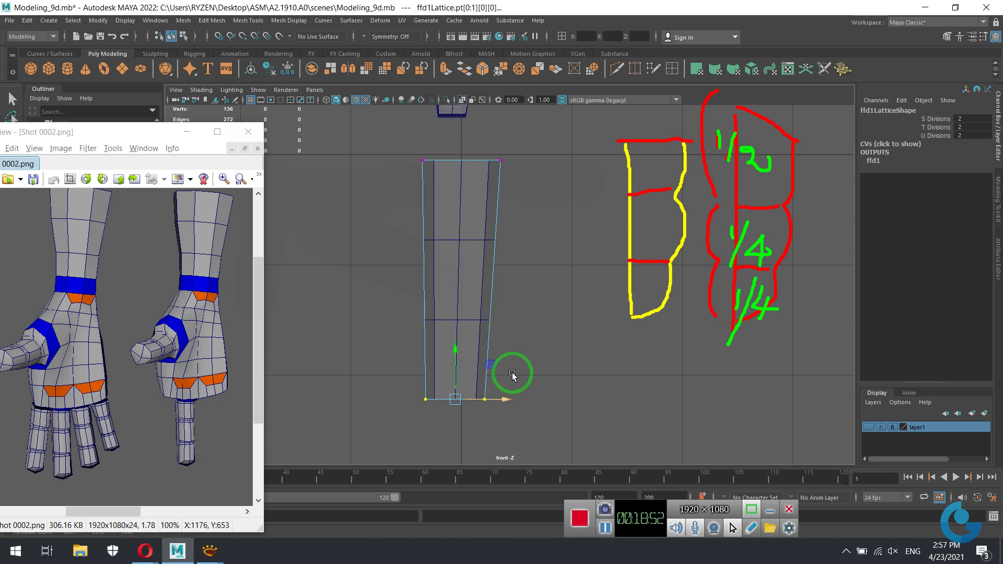
{"action": "right_click_drag", "start_coordinate": [539, 342], "coordinate": [606, 282]}
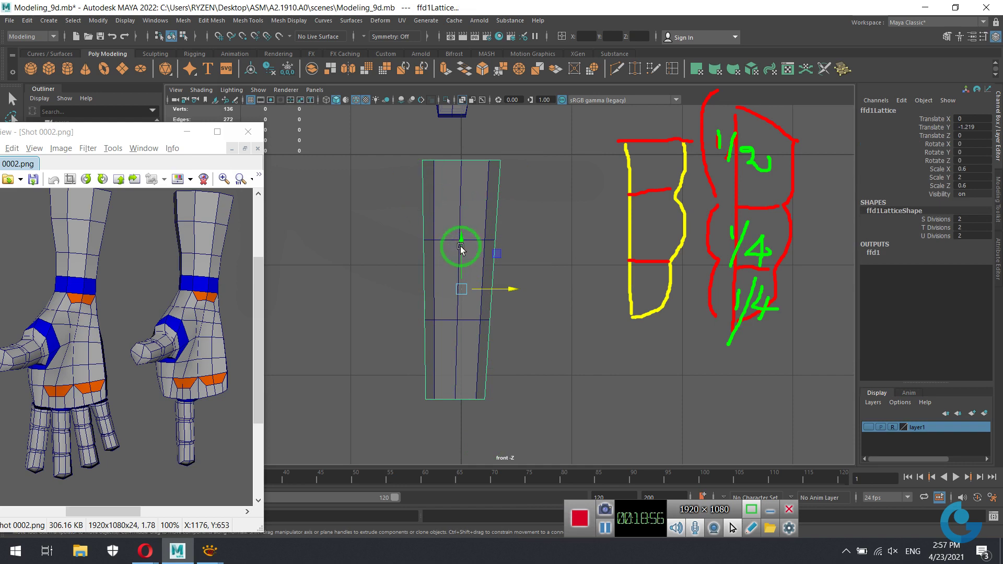
Select only pCylinder9 and delete its history, baking in the lattice taper.
{"action": "left_click", "coordinate": [26, 20]}
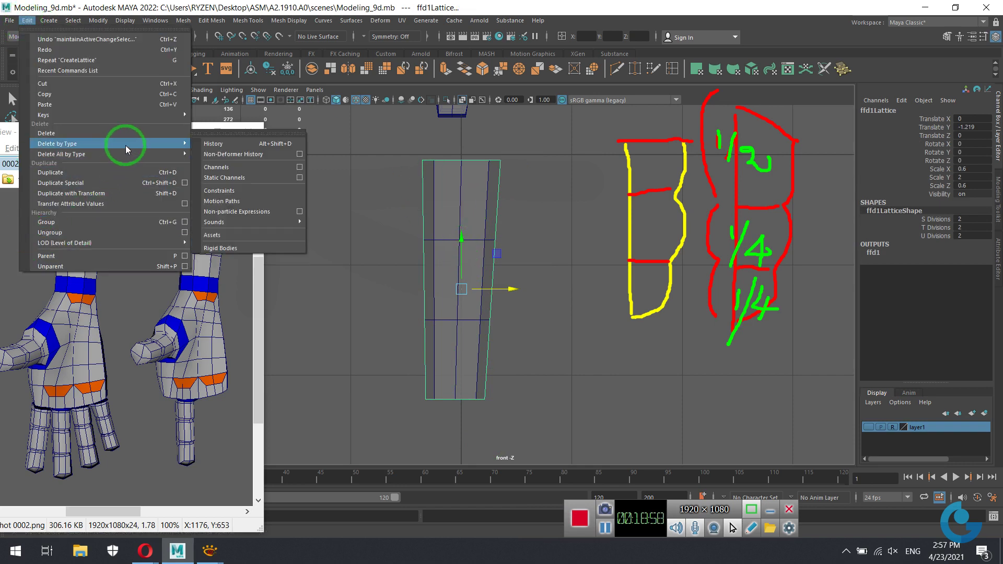
{"action": "left_click", "coordinate": [216, 151]}
{"action": "left_click", "coordinate": [556, 263]}
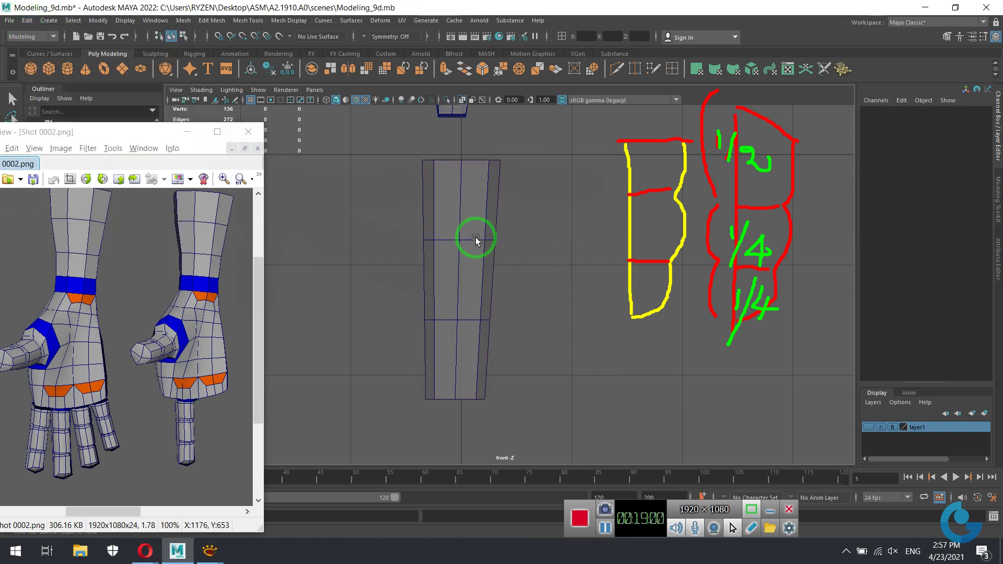
{"action": "left_click", "coordinate": [466, 235]}
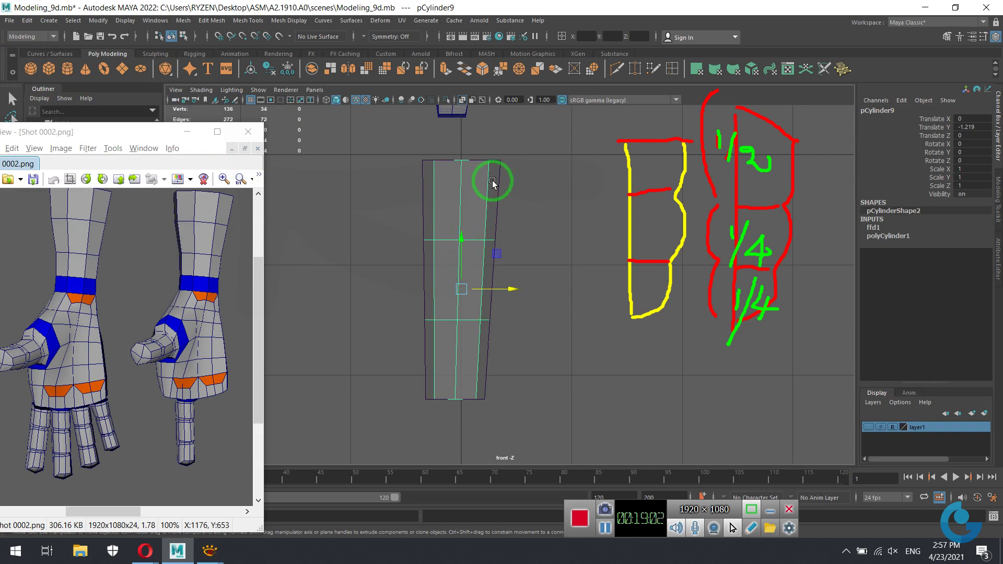
{"action": "left_click_drag", "start_coordinate": [498, 166], "coordinate": [519, 183]}
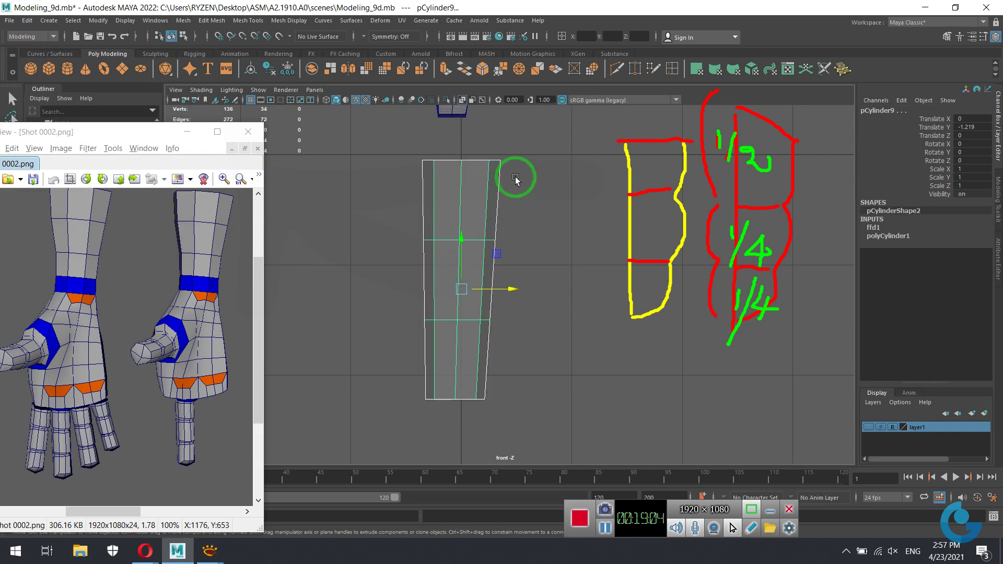
{"action": "left_click", "coordinate": [481, 207]}
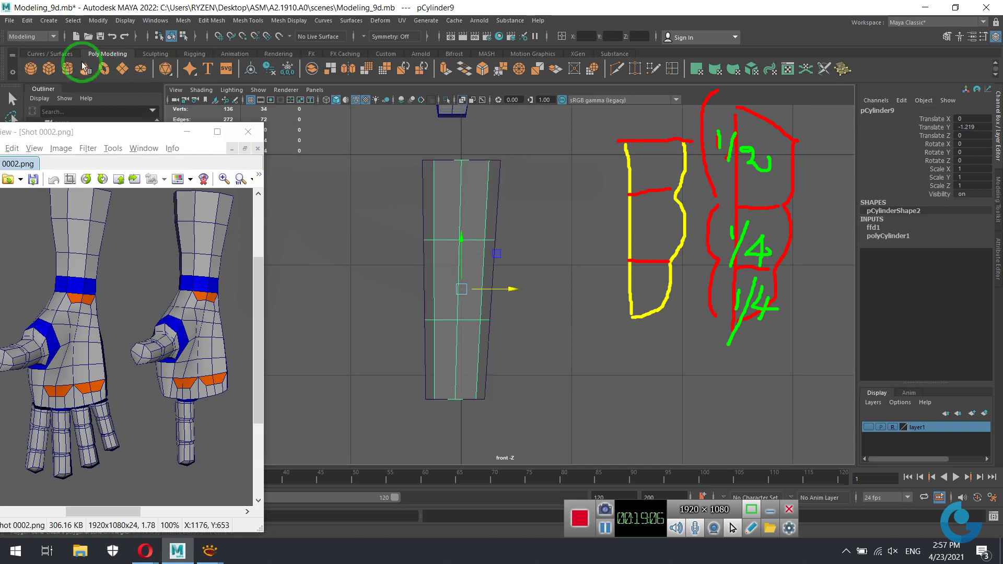
{"action": "left_click", "coordinate": [26, 20]}
{"action": "mouse_move", "coordinate": [86, 143]}
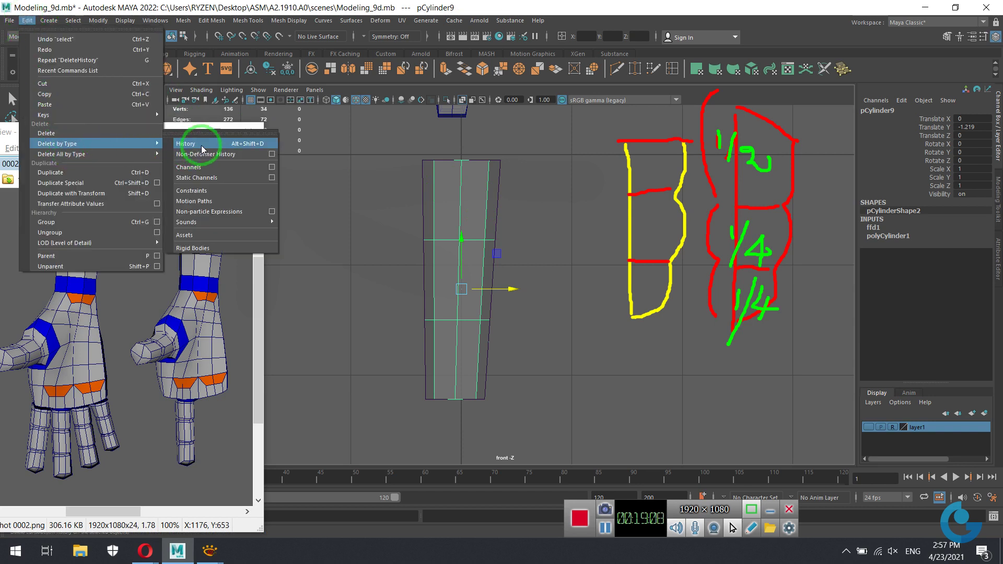
{"action": "left_click", "coordinate": [202, 148]}
{"action": "left_click", "coordinate": [528, 282]}
{"action": "scroll", "coordinate": [470, 318], "scroll_direction": "up", "scroll_amount": 1}
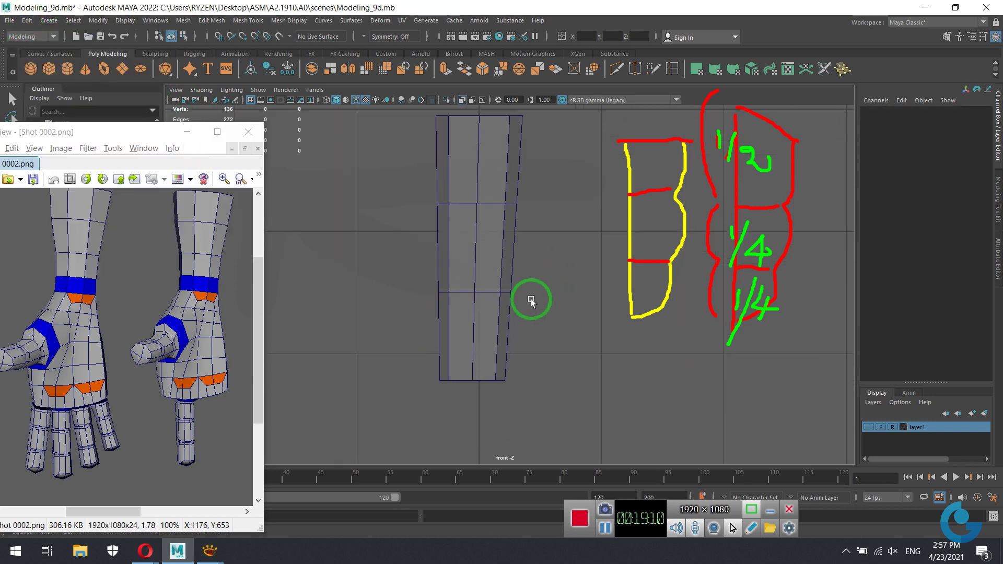
{"action": "scroll", "coordinate": [529, 299], "scroll_direction": "up", "scroll_amount": 2}
{"action": "scroll", "coordinate": [522, 298], "scroll_direction": "down", "scroll_amount": 2}
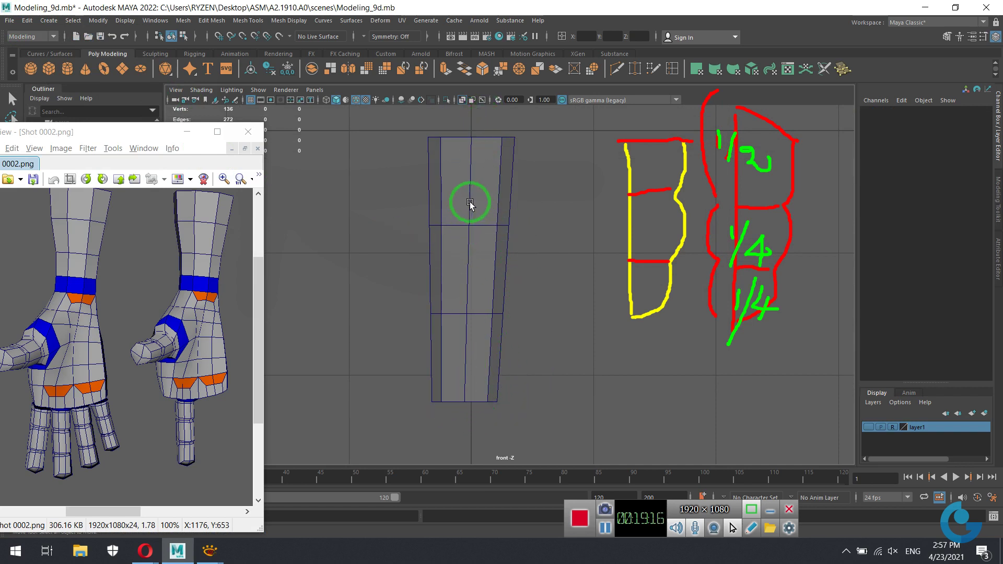
Slide the upper edge loop down the finger using the Edge transform constraint.
{"action": "middle_click_drag", "start_coordinate": [468, 201], "coordinate": [475, 242], "text": "alt"}
{"action": "right_click", "coordinate": [479, 240]}
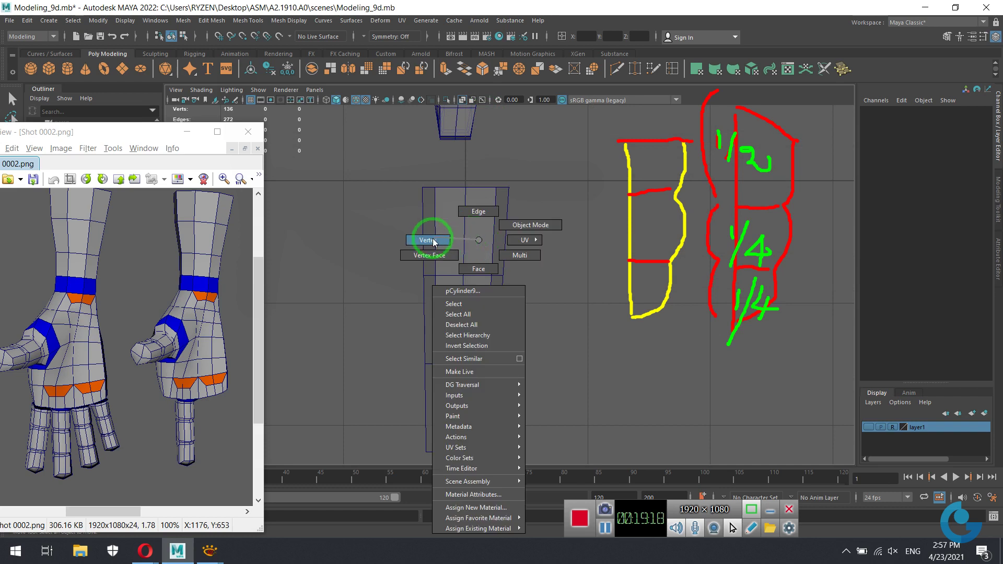
{"action": "left_click", "coordinate": [478, 213]}
{"action": "middle_click_drag", "start_coordinate": [483, 280], "coordinate": [483, 231], "text": "alt"}
{"action": "double_click", "coordinate": [483, 230]}
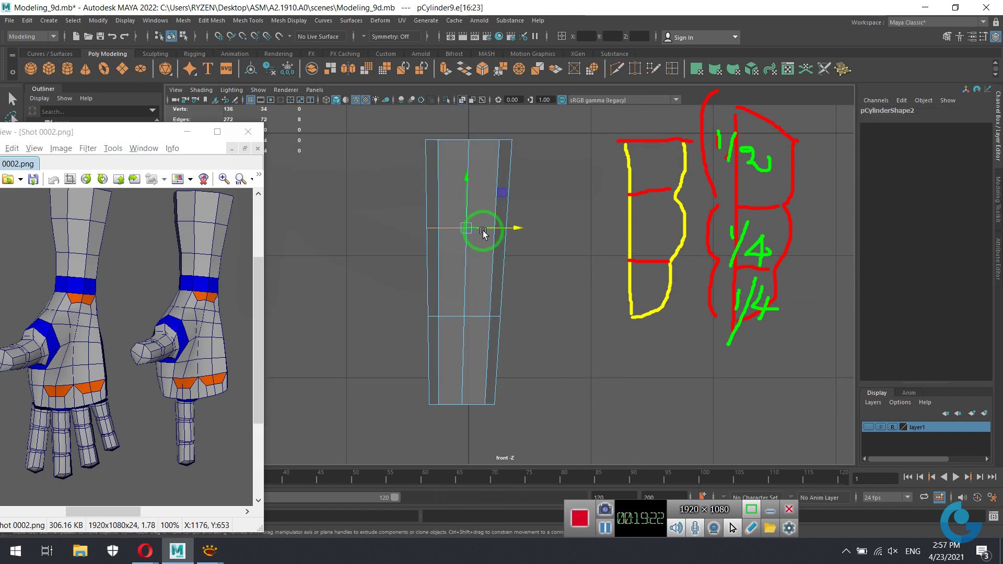
{"action": "left_click", "coordinate": [999, 183]}
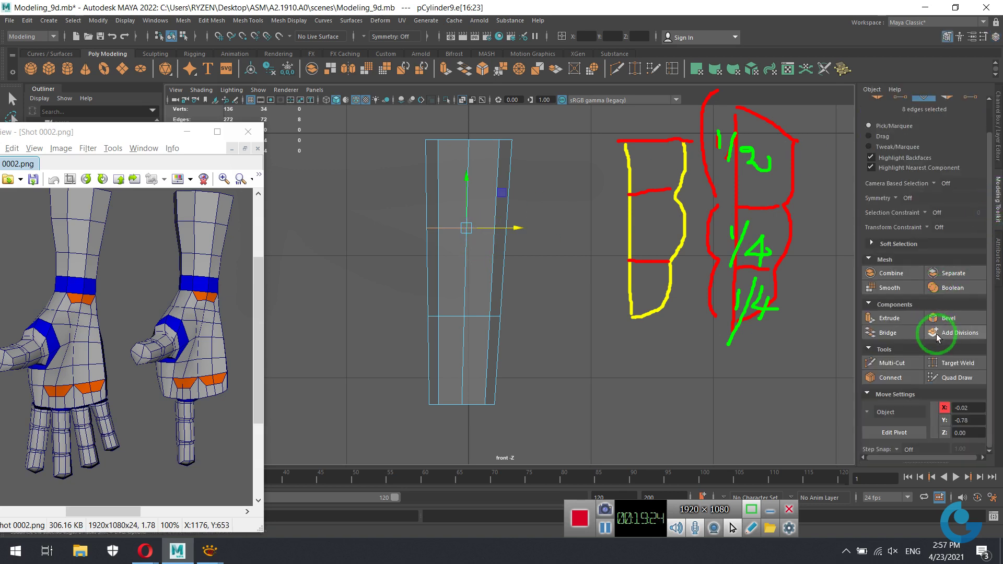
{"action": "left_click", "coordinate": [932, 226]}
{"action": "left_click", "coordinate": [953, 241]}
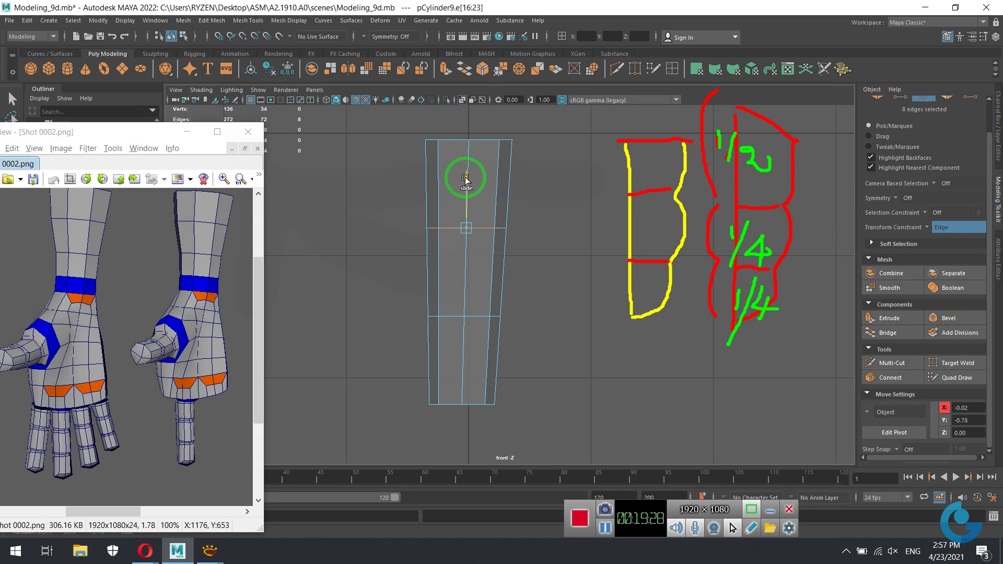
{"action": "left_click_drag", "start_coordinate": [465, 180], "coordinate": [464, 209]}
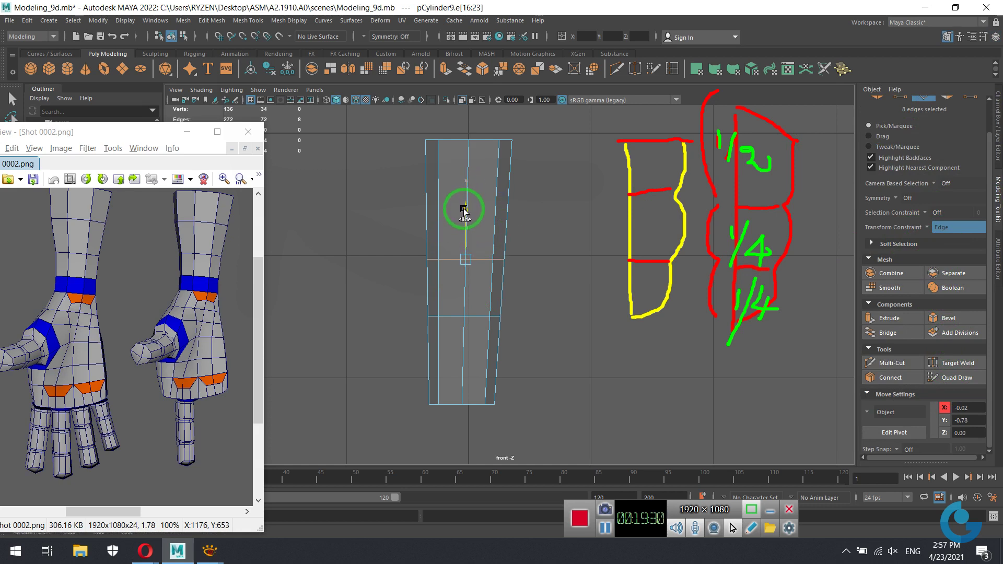
{"action": "left_click_drag", "start_coordinate": [465, 209], "coordinate": [476, 313]}
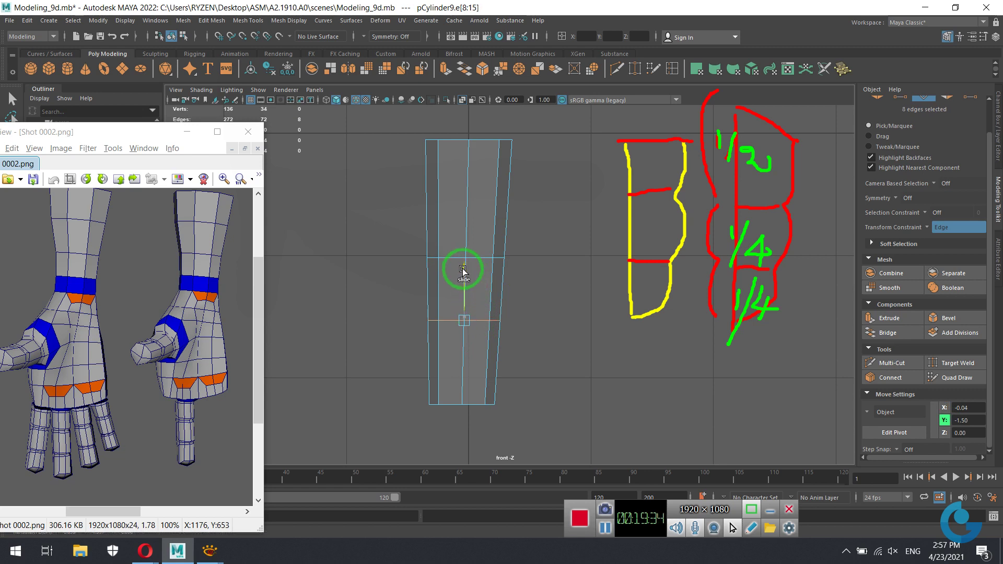
{"action": "mouse_move", "coordinate": [466, 272]}
{"action": "left_mouse_down"}
{"action": "mouse_move", "coordinate": [463, 282]}
{"action": "mouse_move", "coordinate": [514, 302]}
{"action": "left_mouse_up"}
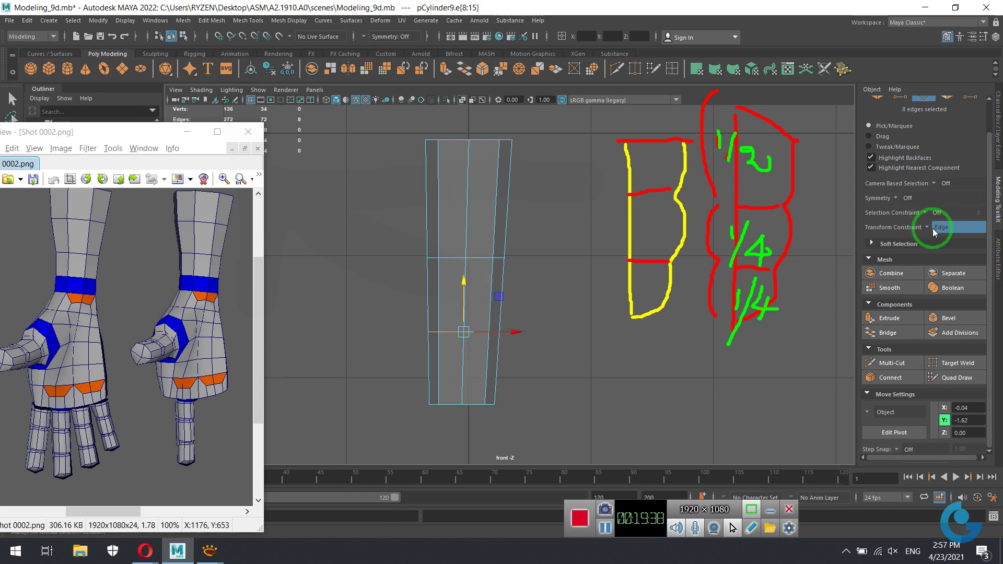
{"action": "right_click_drag", "start_coordinate": [511, 157], "coordinate": [464, 161]}
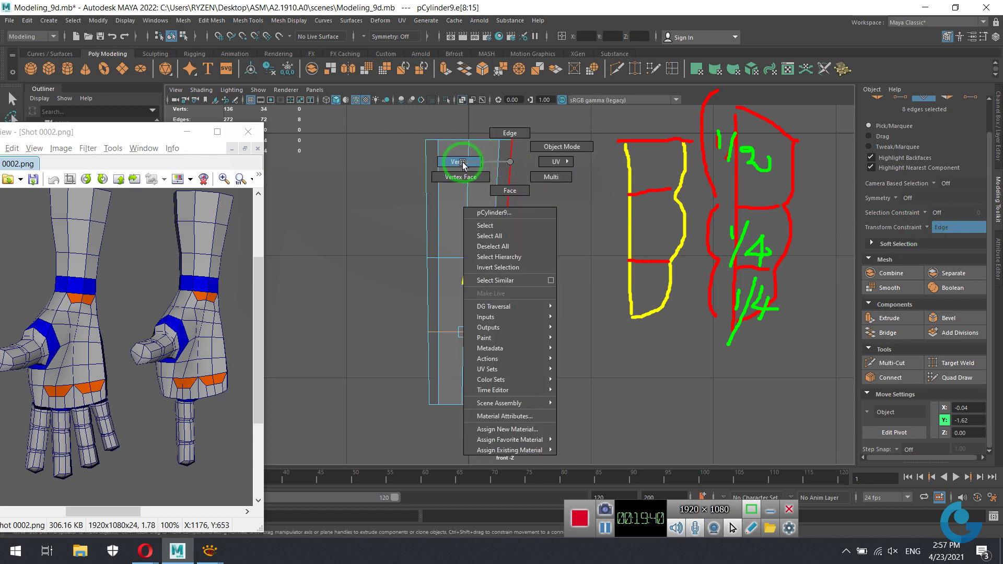
Slide the top vertices and top-right corner vertex down along their edges.
{"action": "left_click_drag", "start_coordinate": [460, 123], "coordinate": [533, 163]}
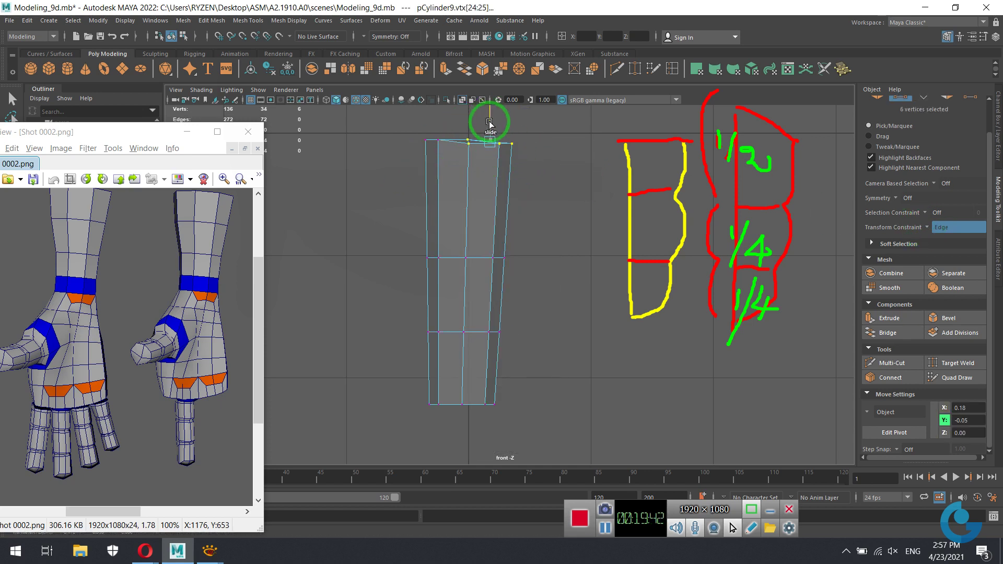
{"action": "mouse_move", "coordinate": [489, 117]}
{"action": "middle_mouse_down", "text": "shift"}
{"action": "mouse_move", "coordinate": [513, 139]}
{"action": "mouse_move", "coordinate": [512, 163]}
{"action": "middle_mouse_up", "text": "shift"}
{"action": "left_click", "coordinate": [510, 122]}
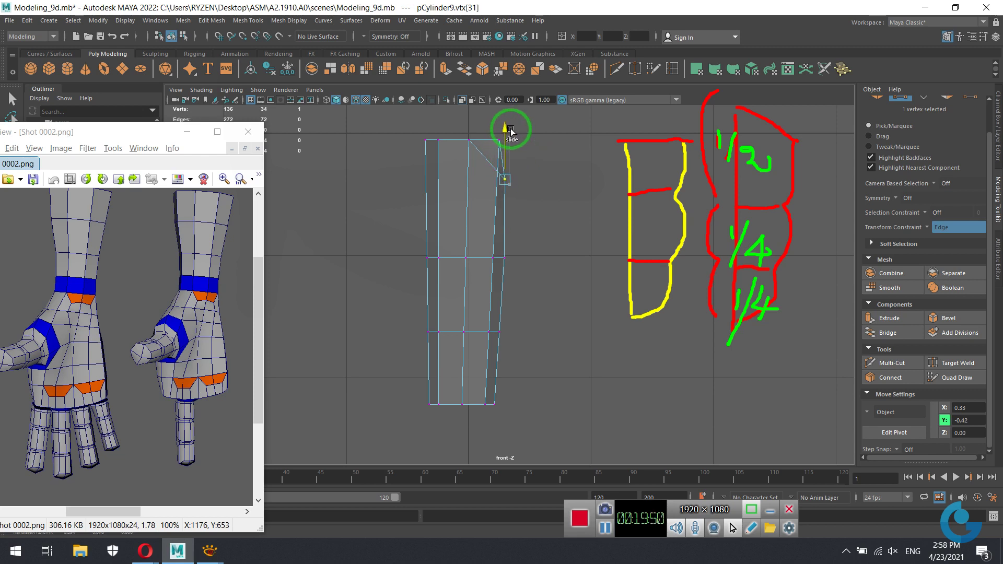
{"action": "middle_click_drag", "start_coordinate": [507, 127], "coordinate": [523, 150], "text": "shift"}
{"action": "key", "text": "ctrl+z"}
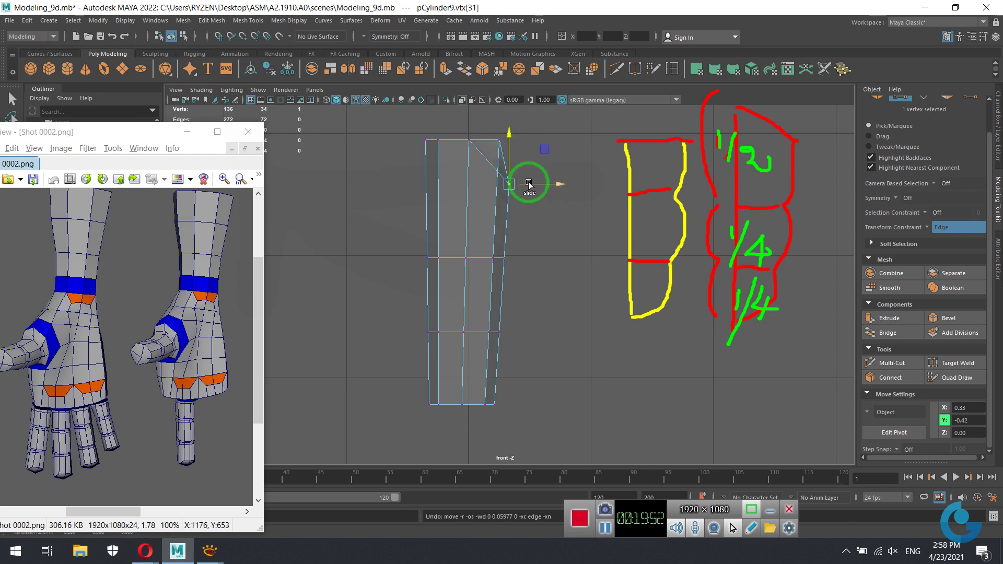
{"action": "left_click_drag", "start_coordinate": [506, 146], "coordinate": [494, 125]}
{"action": "mouse_move", "coordinate": [501, 116]}
{"action": "middle_mouse_down", "text": "shift"}
{"action": "mouse_move", "coordinate": [503, 148]}
{"action": "mouse_move", "coordinate": [470, 117]}
{"action": "mouse_move", "coordinate": [474, 151]}
{"action": "mouse_move", "coordinate": [470, 127]}
{"action": "middle_mouse_up", "text": "shift"}
Slide the top middle and top-left vertices, then lower the top-left corner unconstrained.
{"action": "left_click", "coordinate": [470, 143], "text": "shift"}
{"action": "left_click", "coordinate": [469, 140]}
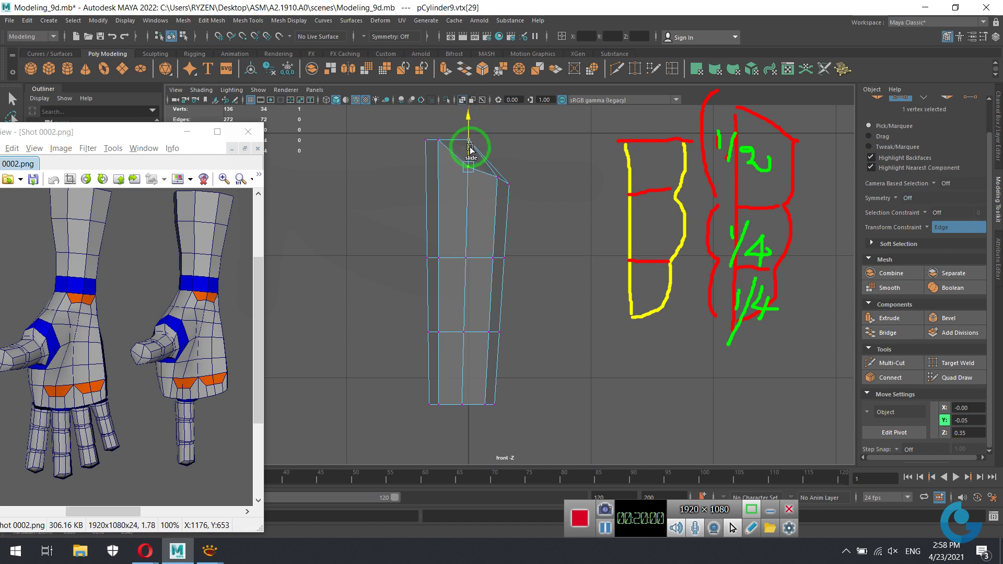
{"action": "left_click_drag", "start_coordinate": [470, 142], "coordinate": [486, 139]}
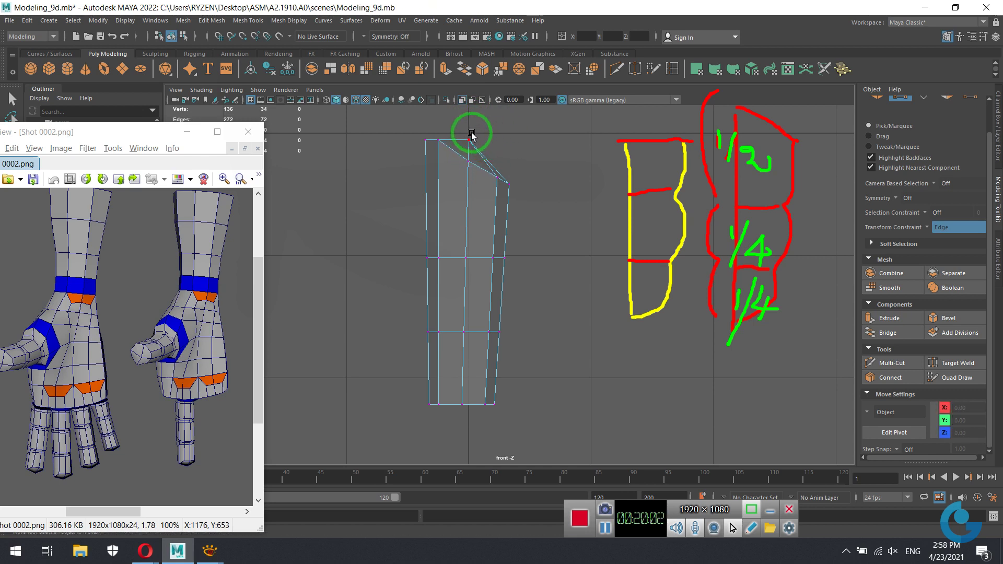
{"action": "left_click", "coordinate": [473, 139]}
{"action": "left_click", "coordinate": [441, 139]}
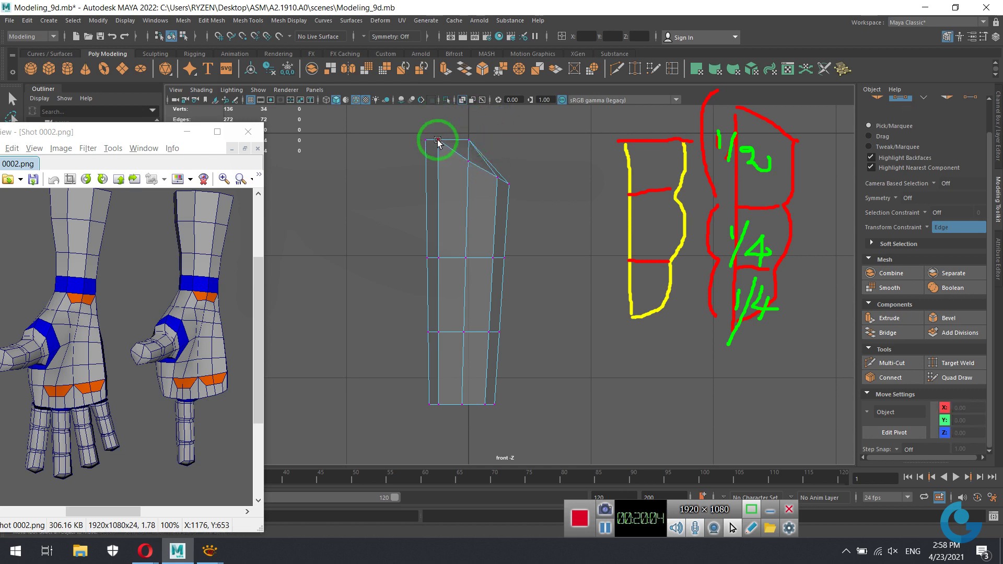
{"action": "mouse_move", "coordinate": [437, 139]}
{"action": "left_mouse_down"}
{"action": "mouse_move", "coordinate": [438, 123]}
{"action": "mouse_move", "coordinate": [469, 127]}
{"action": "mouse_move", "coordinate": [468, 140]}
{"action": "left_mouse_up"}
{"action": "left_click", "coordinate": [935, 228]}
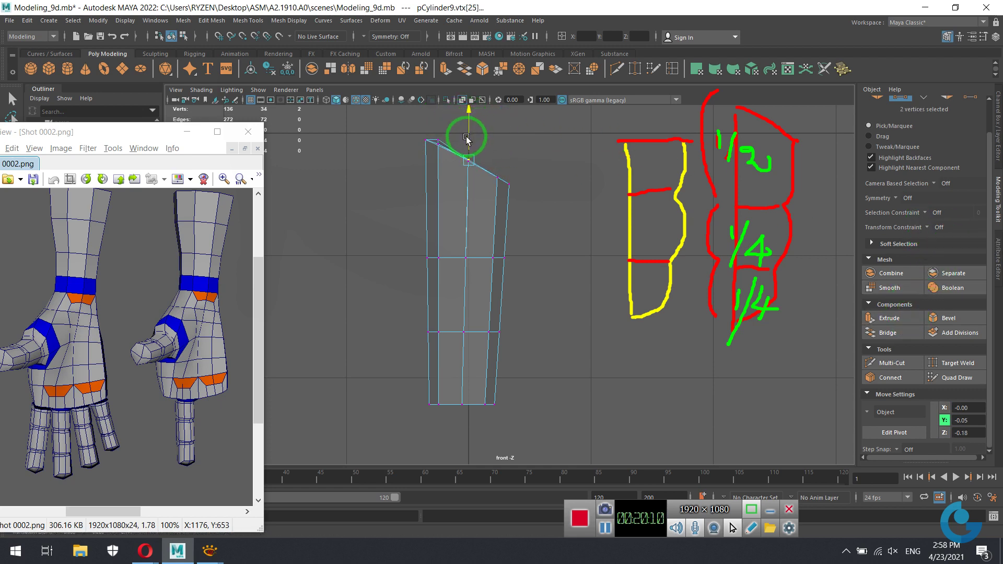
{"action": "left_click", "coordinate": [439, 140]}
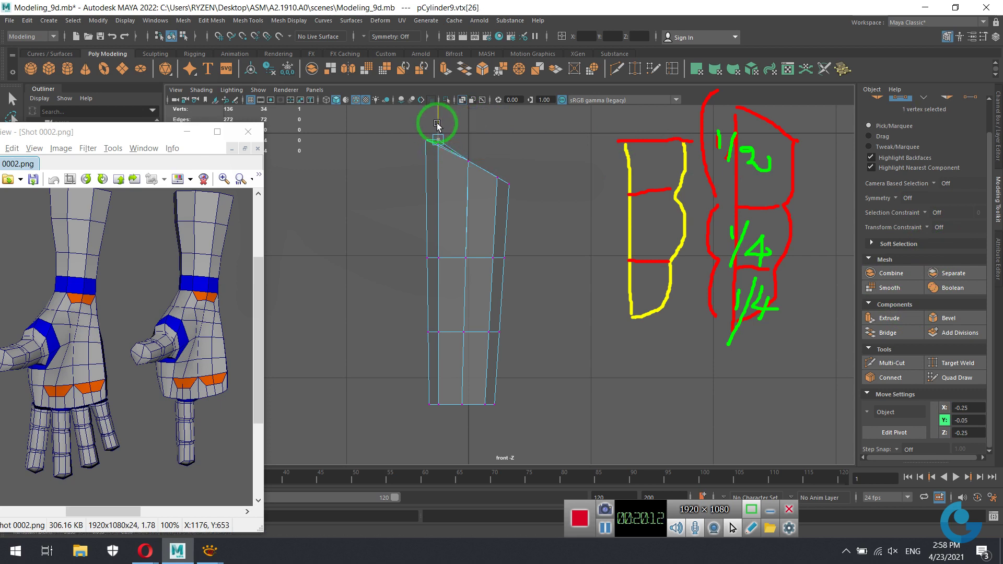
{"action": "left_click_drag", "start_coordinate": [438, 129], "coordinate": [438, 132]}
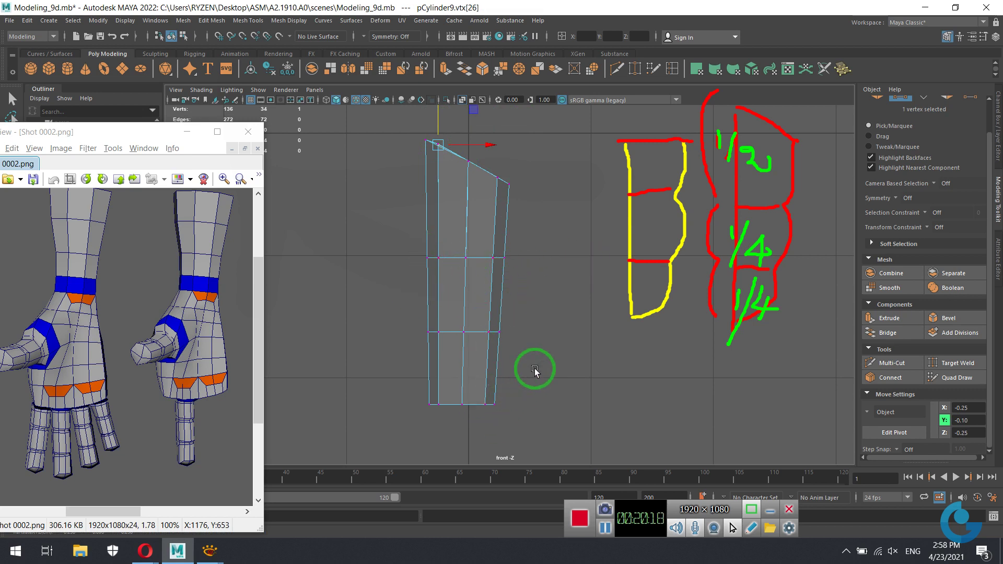
Shift the bottom-middle vertices sideways along X to taper the lower end.
{"action": "scroll", "coordinate": [522, 356], "scroll_direction": "up", "scroll_amount": 2}
{"action": "middle_click_drag", "start_coordinate": [493, 336], "coordinate": [546, 401], "text": "alt"}
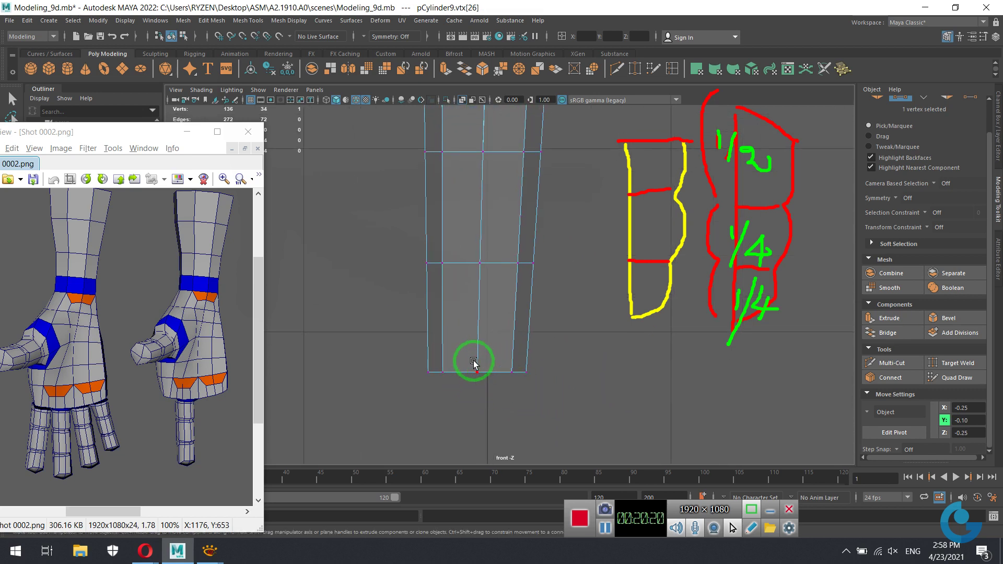
{"action": "left_click_drag", "start_coordinate": [479, 387], "coordinate": [465, 363]}
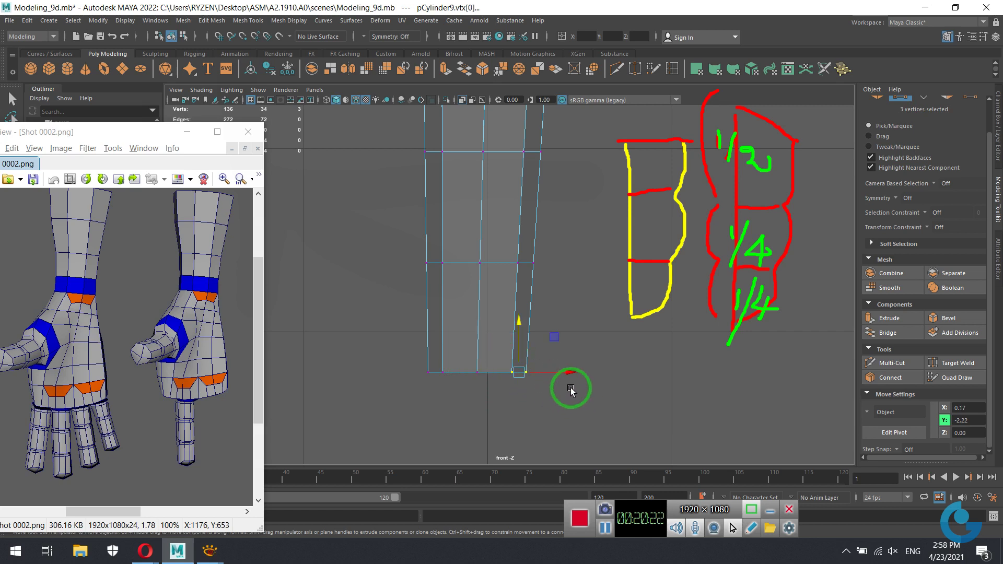
{"action": "mouse_move", "coordinate": [525, 374]}
{"action": "left_mouse_down"}
{"action": "mouse_move", "coordinate": [552, 374]}
{"action": "mouse_move", "coordinate": [466, 359]}
{"action": "left_mouse_up"}
{"action": "mouse_move", "coordinate": [544, 375]}
{"action": "left_mouse_down"}
{"action": "mouse_move", "coordinate": [527, 375]}
{"action": "mouse_move", "coordinate": [546, 372]}
{"action": "left_mouse_up"}
{"action": "left_click", "coordinate": [486, 372]}
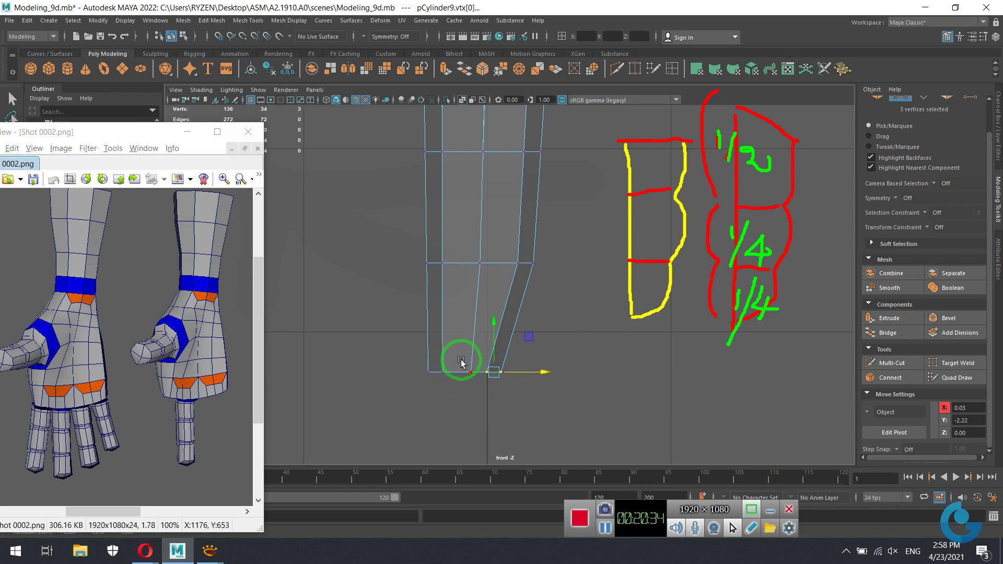
{"action": "left_click", "coordinate": [471, 372]}
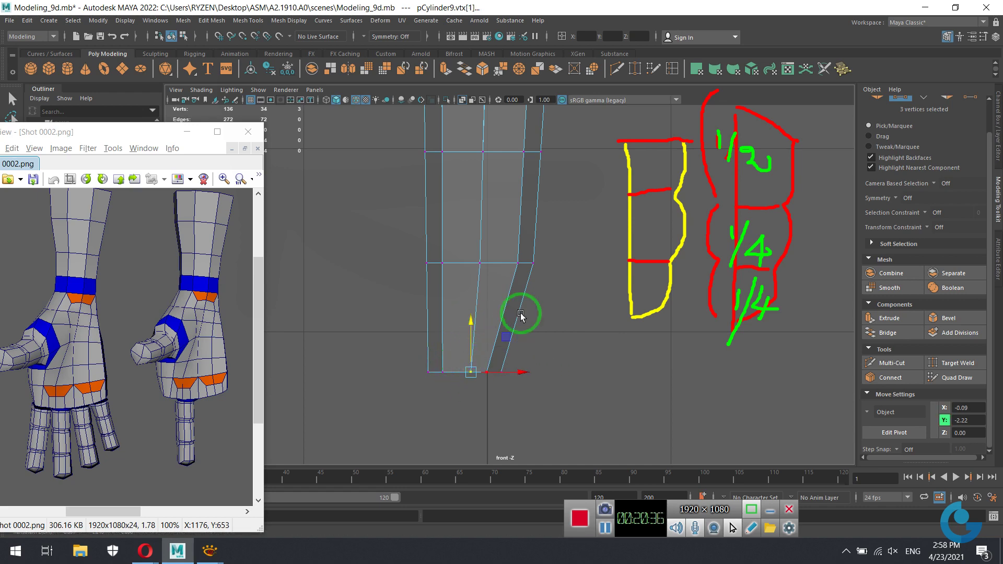
{"action": "key", "text": "space"}
{"action": "key", "text": "space"}
{"action": "mouse_move", "coordinate": [538, 341]}
{"action": "left_mouse_down", "text": "alt"}
{"action": "mouse_move", "coordinate": [601, 292]}
{"action": "mouse_move", "coordinate": [658, 363]}
{"action": "mouse_move", "coordinate": [533, 359]}
{"action": "mouse_move", "coordinate": [531, 416]}
{"action": "left_mouse_up", "text": "alt"}
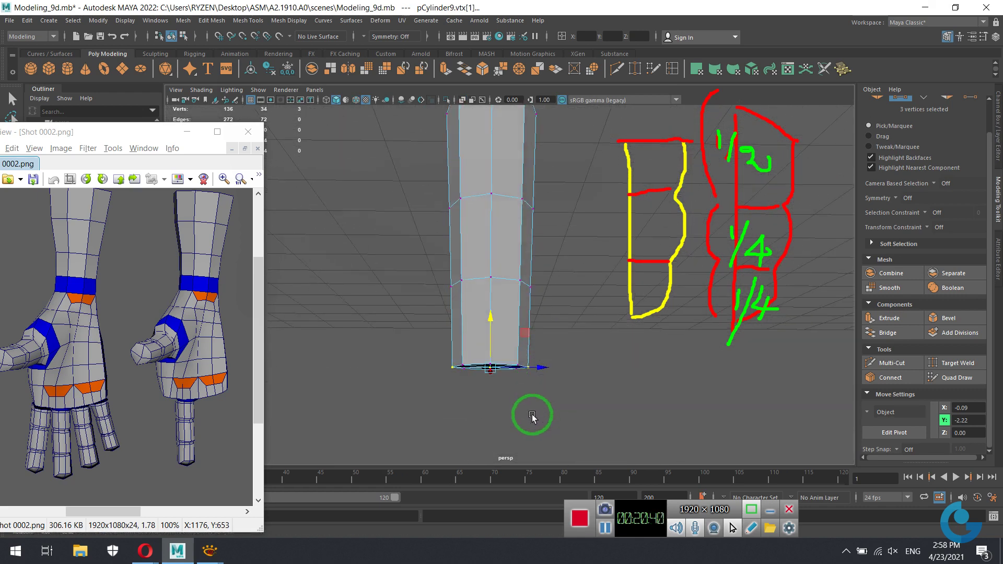
{"action": "mouse_move", "coordinate": [442, 341]}
{"action": "left_mouse_down"}
{"action": "mouse_move", "coordinate": [599, 406]}
{"action": "mouse_move", "coordinate": [533, 359]}
{"action": "mouse_move", "coordinate": [533, 337]}
{"action": "mouse_move", "coordinate": [542, 340]}
{"action": "mouse_move", "coordinate": [529, 313]}
{"action": "mouse_move", "coordinate": [549, 336]}
{"action": "left_mouse_up"}
{"action": "key", "text": "r"}
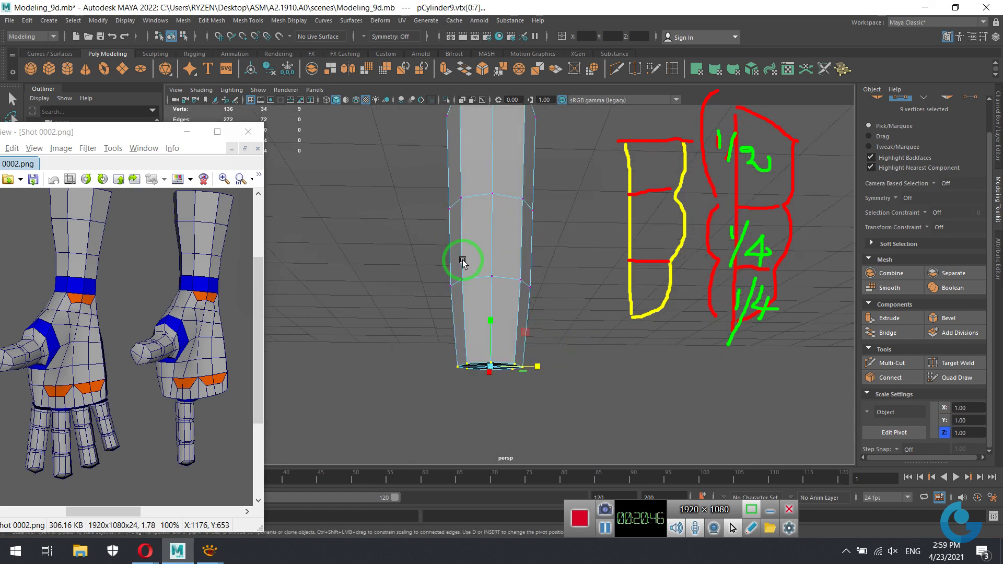
{"action": "left_click_drag", "start_coordinate": [433, 264], "coordinate": [584, 314]}
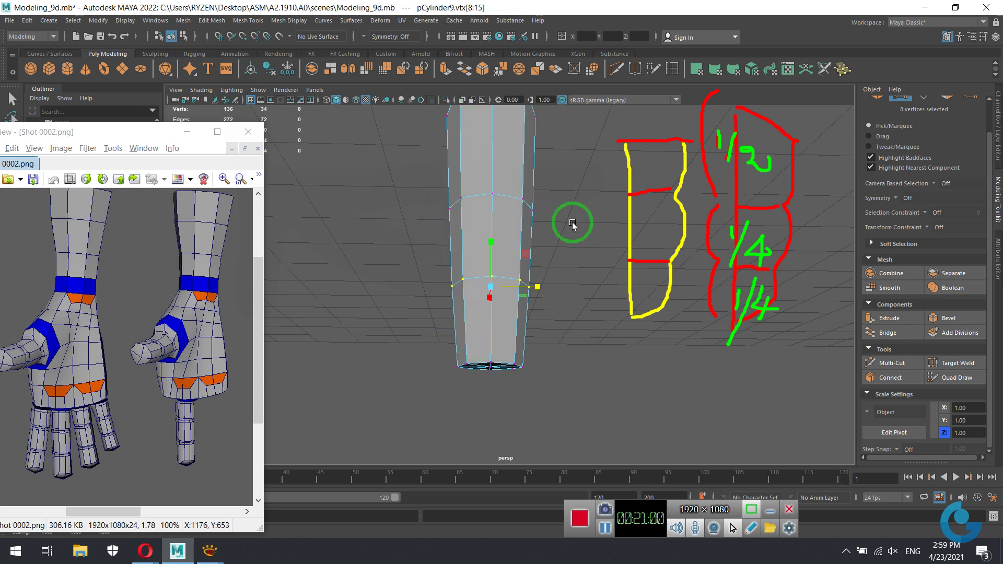
{"action": "scroll", "coordinate": [530, 259], "scroll_direction": "down", "scroll_amount": 1}
{"action": "mouse_move", "coordinate": [530, 259]}
{"action": "left_mouse_down", "text": "alt"}
{"action": "mouse_move", "coordinate": [538, 325]}
{"action": "mouse_move", "coordinate": [537, 231]}
{"action": "left_mouse_up", "text": "alt"}
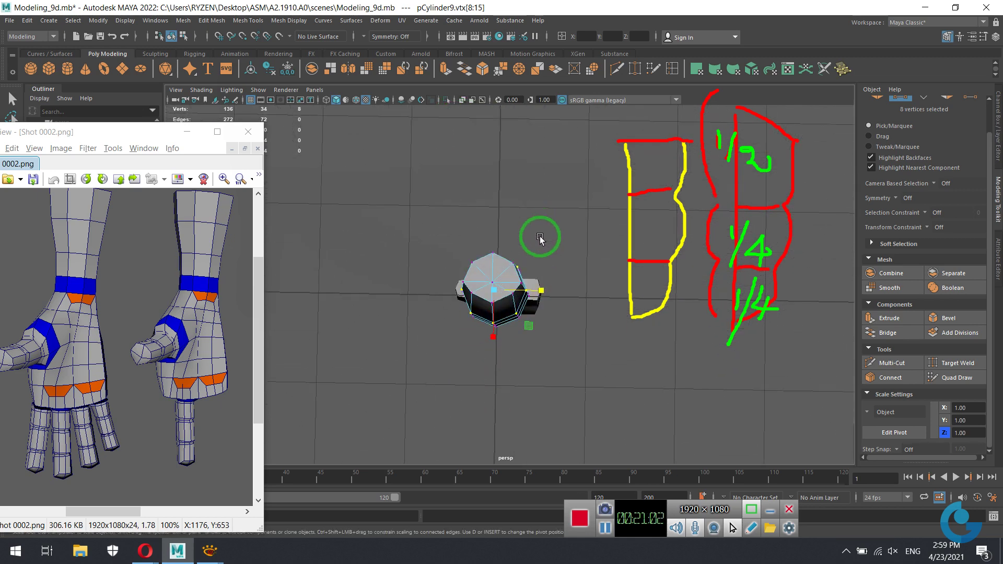
Delete four edges across the finger's end cap, dropping the edge count to 268.
{"action": "scroll", "coordinate": [652, 351], "scroll_direction": "up", "scroll_amount": 2}
{"action": "mouse_move", "coordinate": [653, 352]}
{"action": "left_mouse_down", "text": "alt"}
{"action": "mouse_move", "coordinate": [569, 305]}
{"action": "mouse_move", "coordinate": [598, 334]}
{"action": "mouse_move", "coordinate": [569, 336]}
{"action": "mouse_move", "coordinate": [533, 320]}
{"action": "left_mouse_up", "text": "alt"}
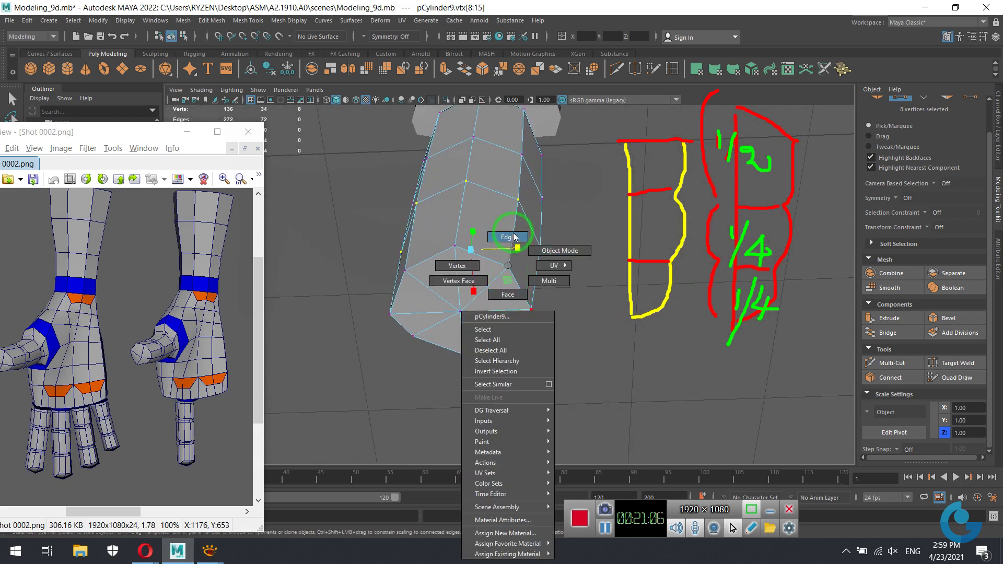
{"action": "right_click_drag", "start_coordinate": [505, 286], "coordinate": [505, 241]}
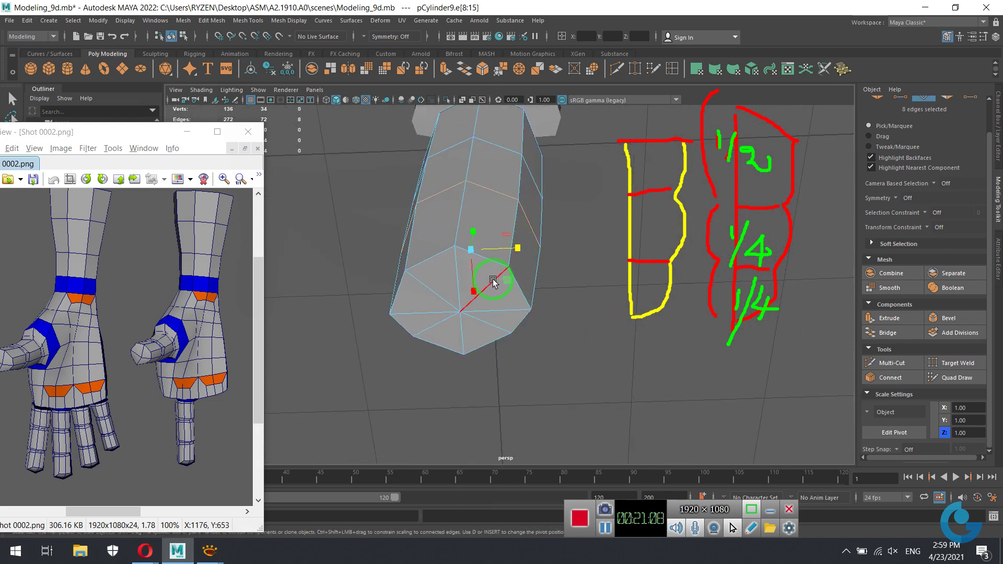
{"action": "left_click", "coordinate": [493, 283]}
{"action": "left_click", "coordinate": [429, 292], "text": "shift"}
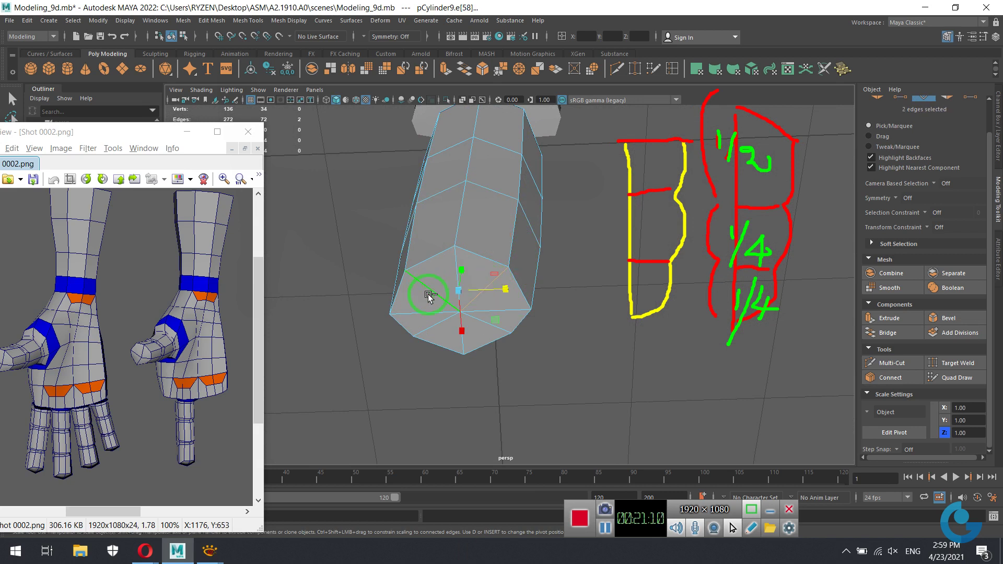
{"action": "left_click", "coordinate": [486, 325], "text": "shift"}
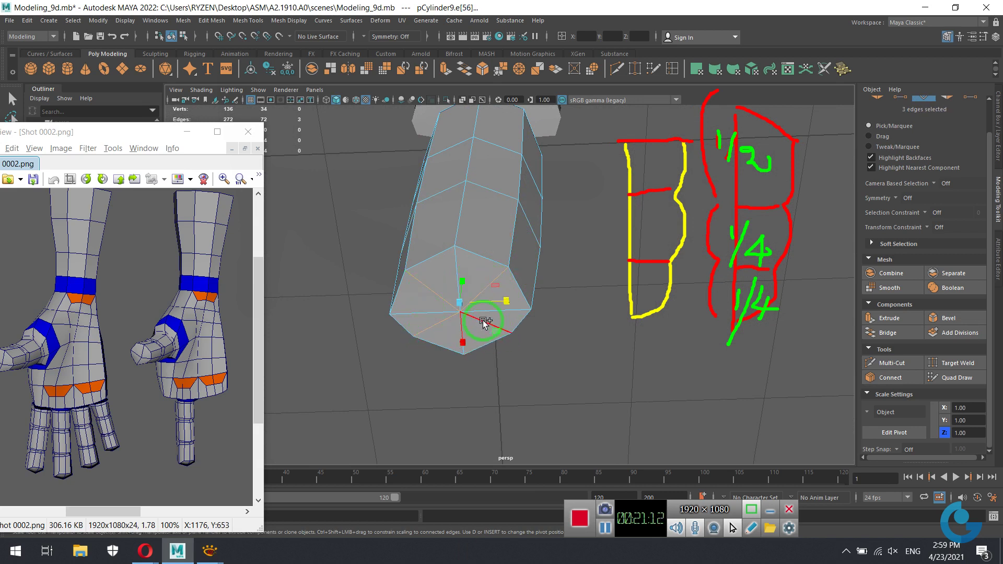
{"action": "left_click", "coordinate": [484, 324], "text": "shift"}
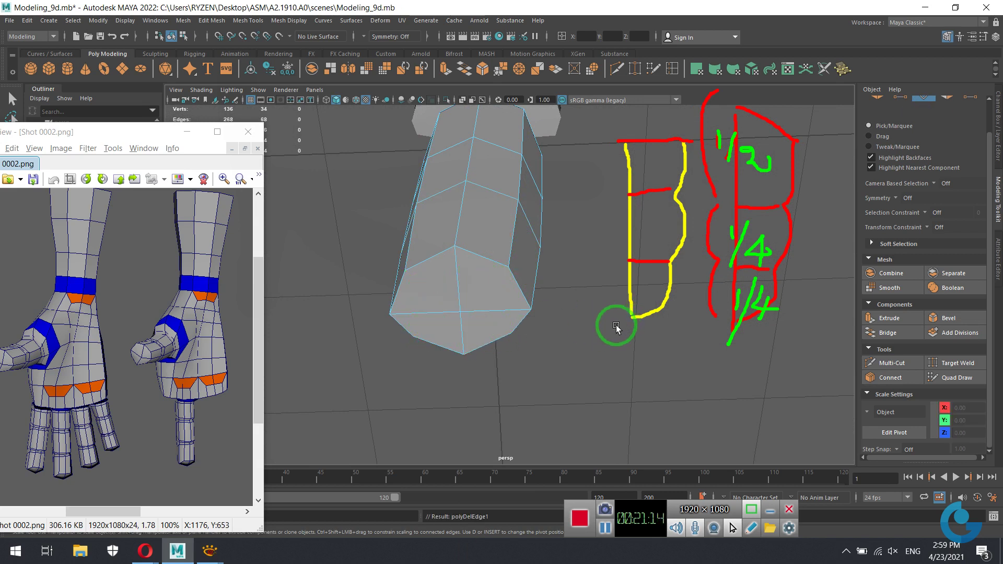
{"action": "key", "text": "Delete"}
{"action": "mouse_move", "coordinate": [538, 347]}
{"action": "left_mouse_down", "text": "alt"}
{"action": "mouse_move", "coordinate": [511, 322]}
{"action": "mouse_move", "coordinate": [479, 362]}
{"action": "mouse_move", "coordinate": [513, 415]}
{"action": "mouse_move", "coordinate": [442, 274]}
{"action": "mouse_move", "coordinate": [567, 343]}
{"action": "mouse_move", "coordinate": [448, 342]}
{"action": "mouse_move", "coordinate": [456, 298]}
{"action": "mouse_move", "coordinate": [459, 336]}
{"action": "mouse_move", "coordinate": [515, 336]}
{"action": "left_mouse_up", "text": "alt"}
Zoom to the top cap in Face mode and trial-select its faces.
{"action": "right_click_drag", "start_coordinate": [516, 336], "coordinate": [604, 345], "text": "alt"}
{"action": "left_click_drag", "start_coordinate": [604, 345], "coordinate": [512, 308], "text": "alt"}
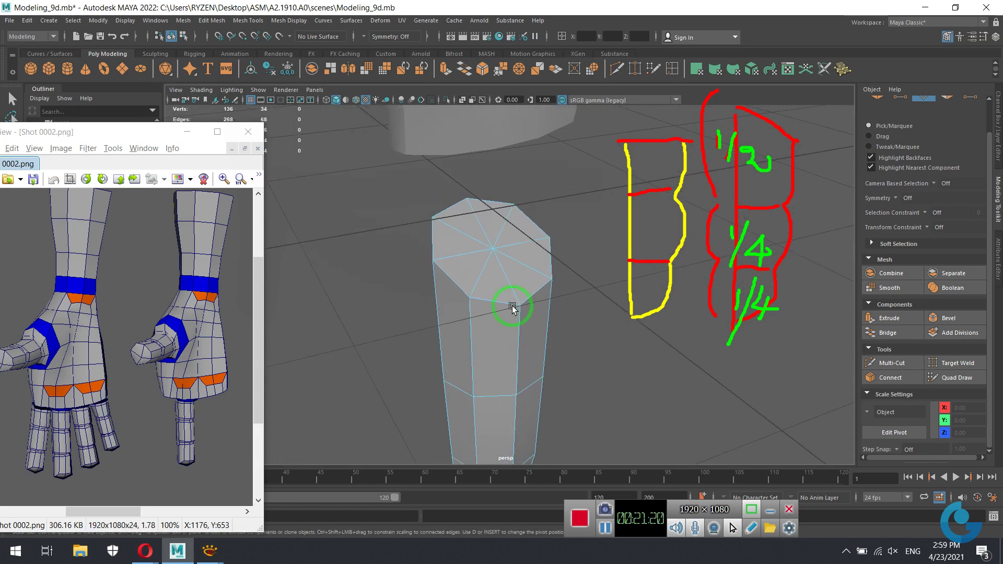
{"action": "right_click_drag", "start_coordinate": [504, 254], "coordinate": [506, 282]}
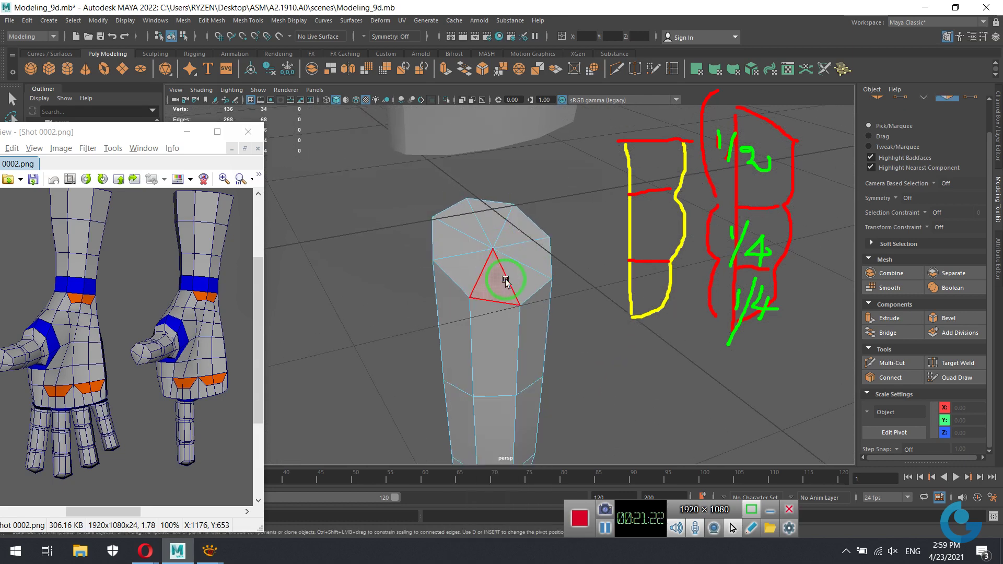
{"action": "left_click_drag", "start_coordinate": [521, 276], "coordinate": [477, 242]}
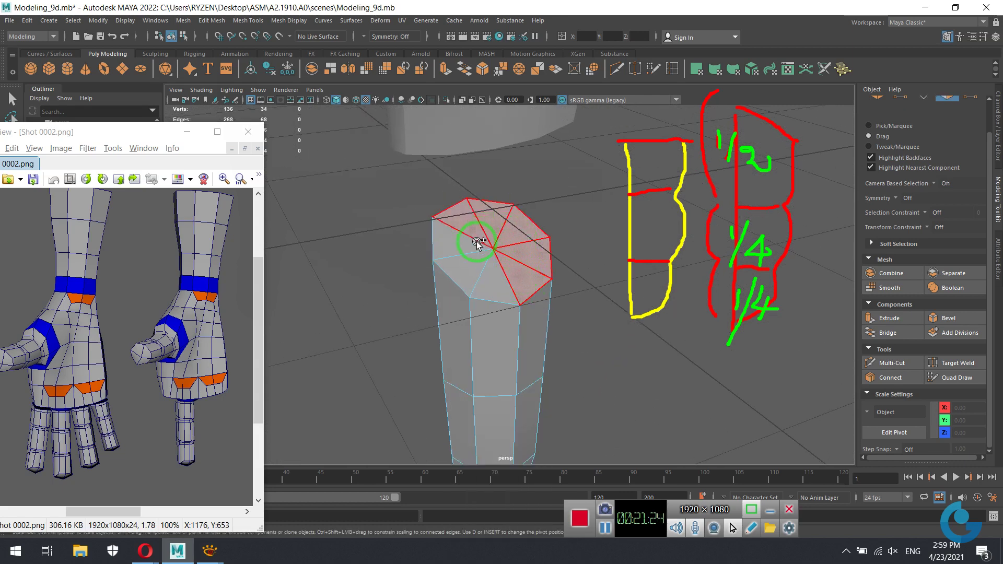
{"action": "left_click", "coordinate": [500, 275]}
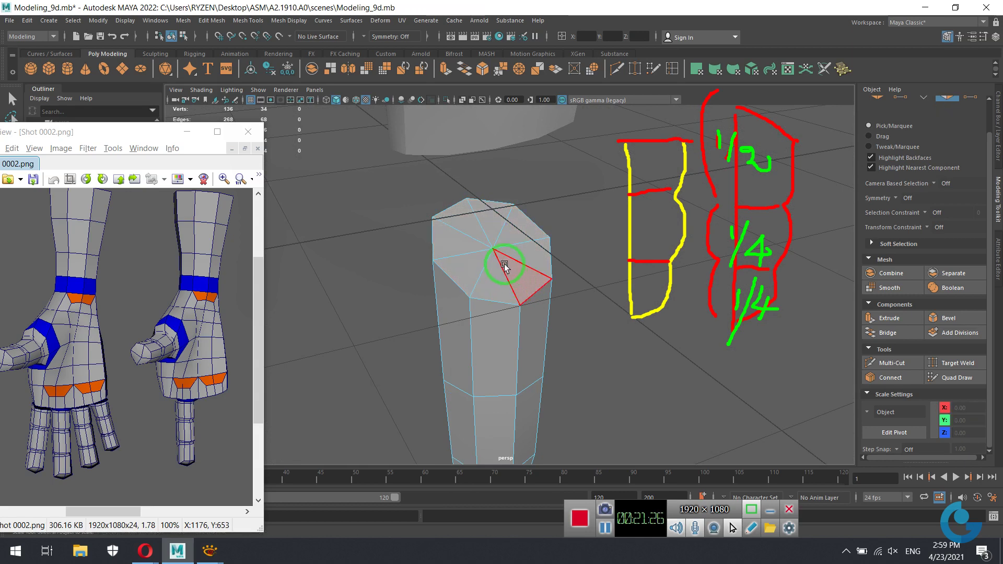
{"action": "double_click", "coordinate": [516, 267]}
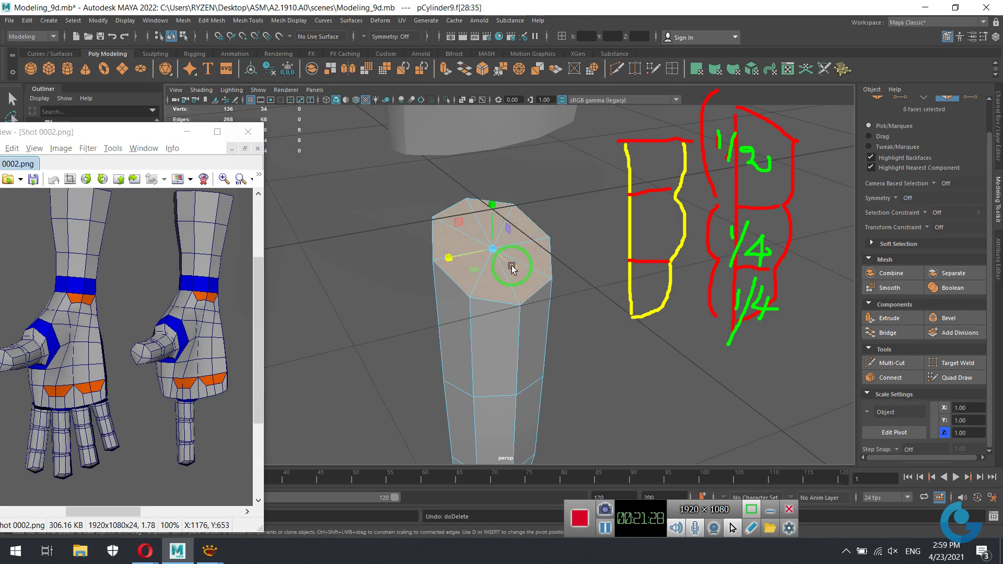
{"action": "left_click", "coordinate": [506, 266]}
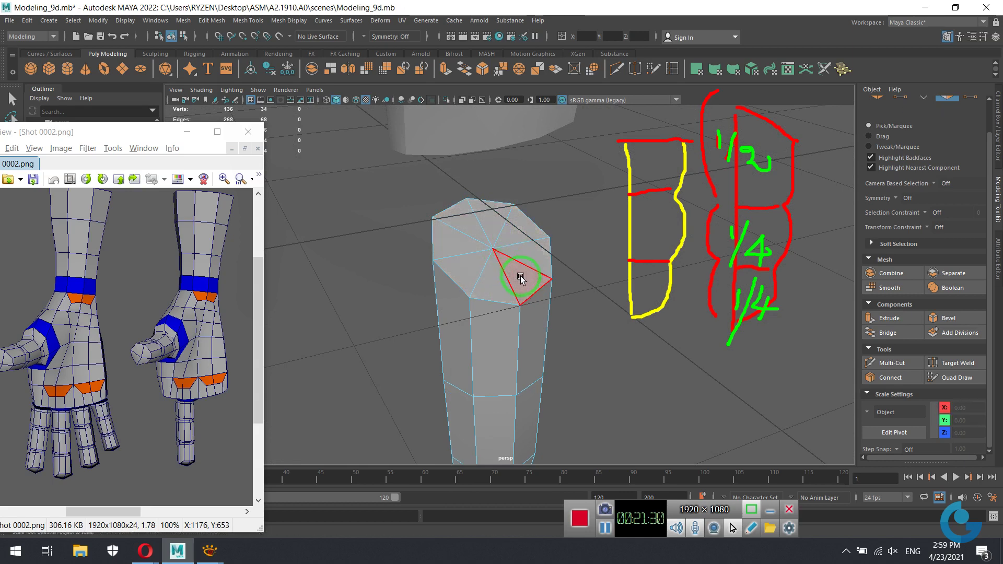
Delete the cap triangles one by one until the cylinder's end is open.
{"action": "left_click", "coordinate": [520, 278]}
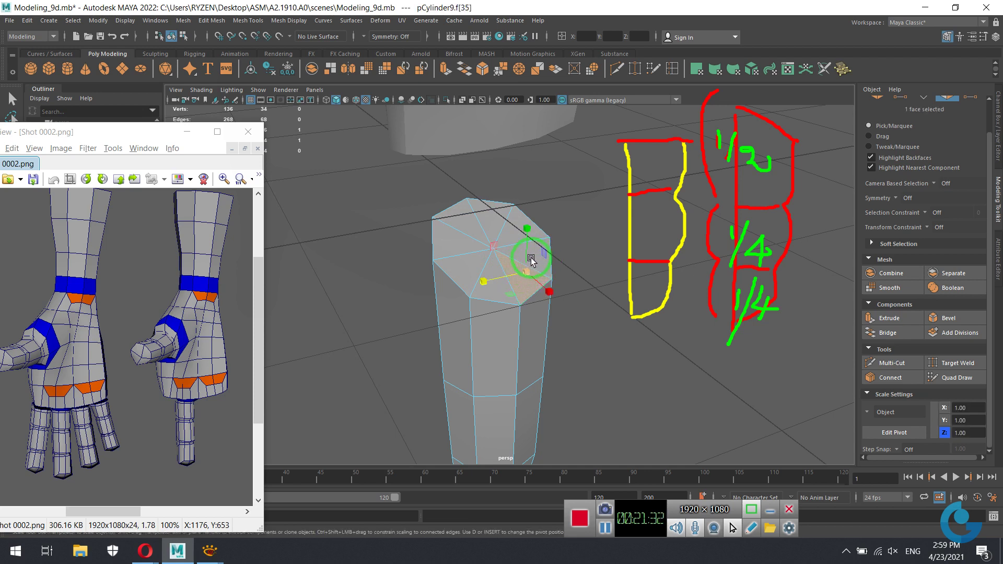
{"action": "key", "text": "Delete"}
{"action": "left_click", "coordinate": [526, 260]}
{"action": "key", "text": "Delete"}
{"action": "left_click", "coordinate": [518, 229]}
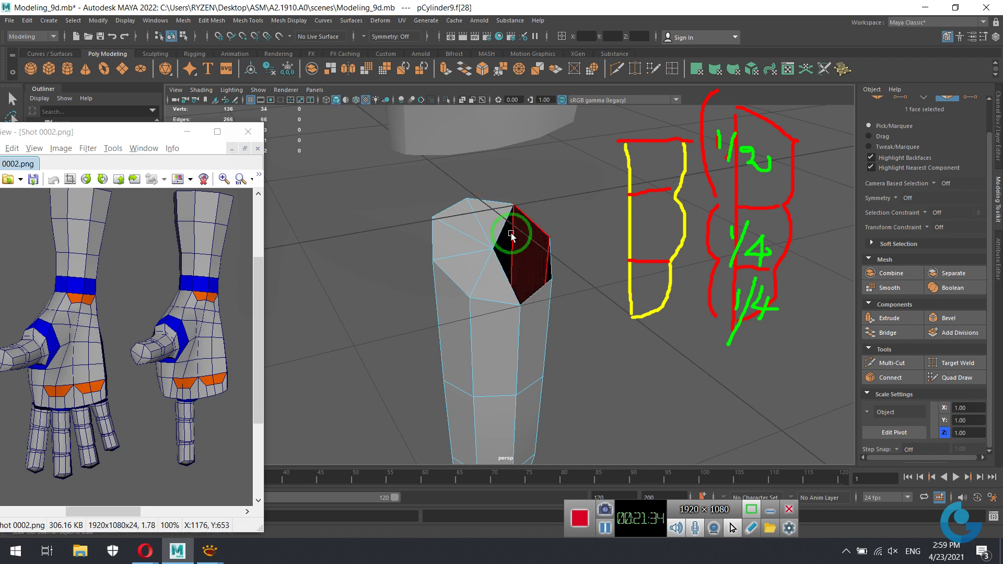
{"action": "key", "text": "Delete"}
{"action": "left_click", "coordinate": [491, 216]}
{"action": "key", "text": "Delete"}
{"action": "left_click", "coordinate": [468, 231]}
{"action": "key", "text": "Delete"}
{"action": "left_click", "coordinate": [462, 250]}
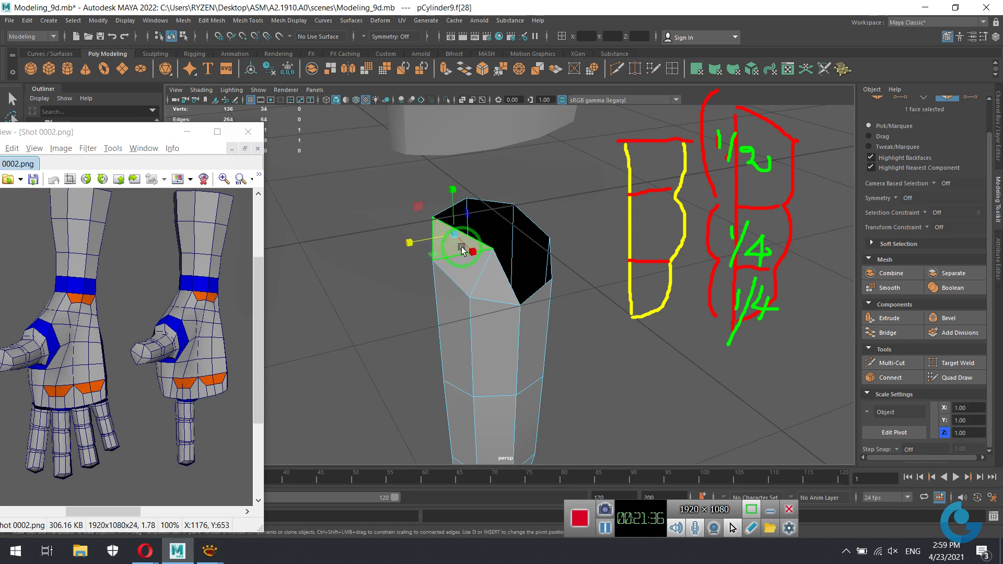
{"action": "key", "text": "Delete"}
{"action": "left_click", "coordinate": [493, 285]}
{"action": "key", "text": "Delete"}
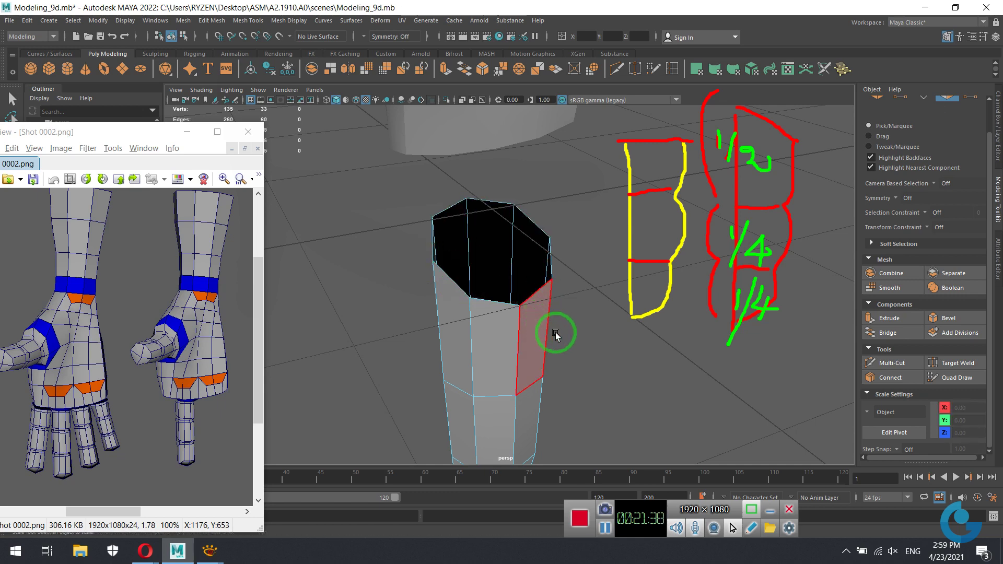
Return to Object mode and orbit to a side view of the open cylinder.
{"action": "right_click_drag", "start_coordinate": [530, 266], "coordinate": [588, 288]}
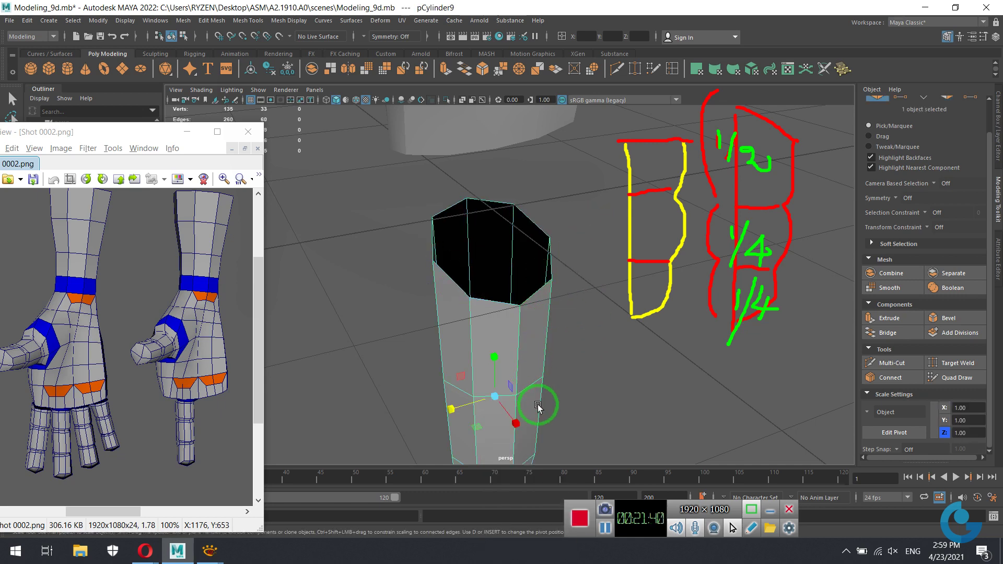
{"action": "scroll", "coordinate": [513, 423], "scroll_direction": "down", "scroll_amount": 2}
{"action": "scroll", "coordinate": [510, 419], "scroll_direction": "down", "scroll_amount": 2}
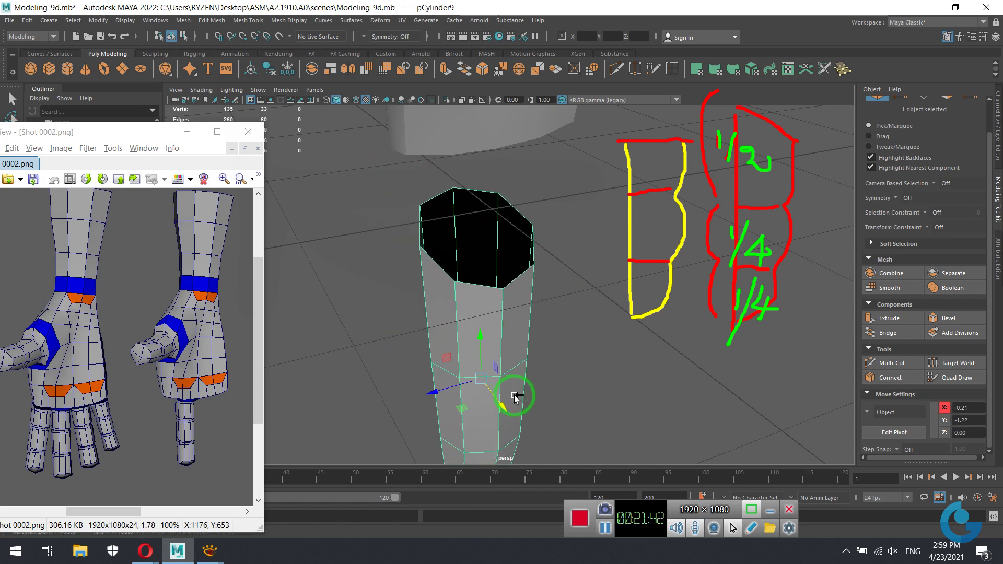
{"action": "scroll", "coordinate": [515, 399], "scroll_direction": "down", "scroll_amount": 1}
{"action": "scroll", "coordinate": [540, 381], "scroll_direction": "down", "scroll_amount": 2}
{"action": "left_click_drag", "start_coordinate": [506, 372], "coordinate": [598, 388], "text": "alt"}
{"action": "scroll", "coordinate": [578, 342], "scroll_direction": "up", "scroll_amount": 2}
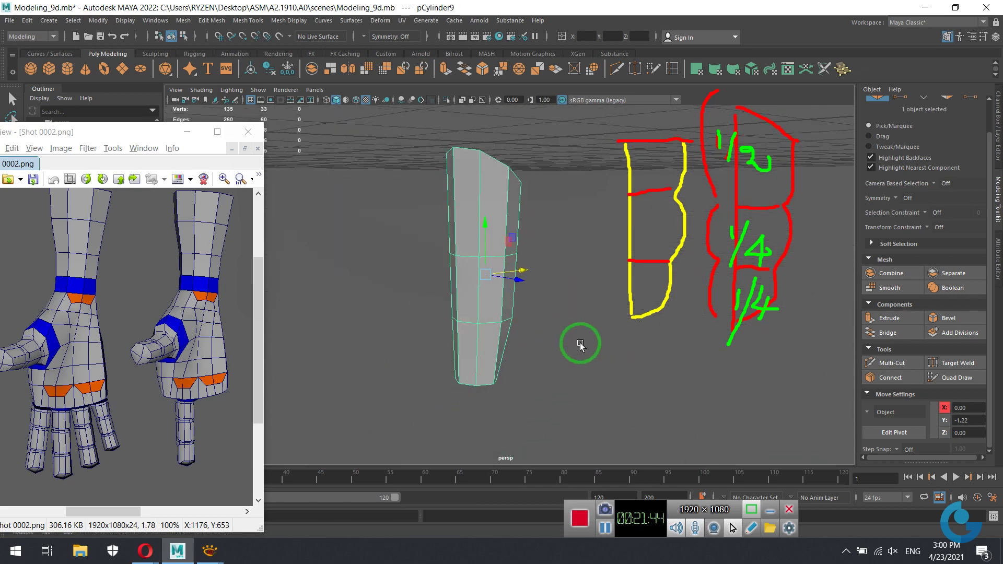
{"action": "scroll", "coordinate": [550, 354], "scroll_direction": "up", "scroll_amount": 1}
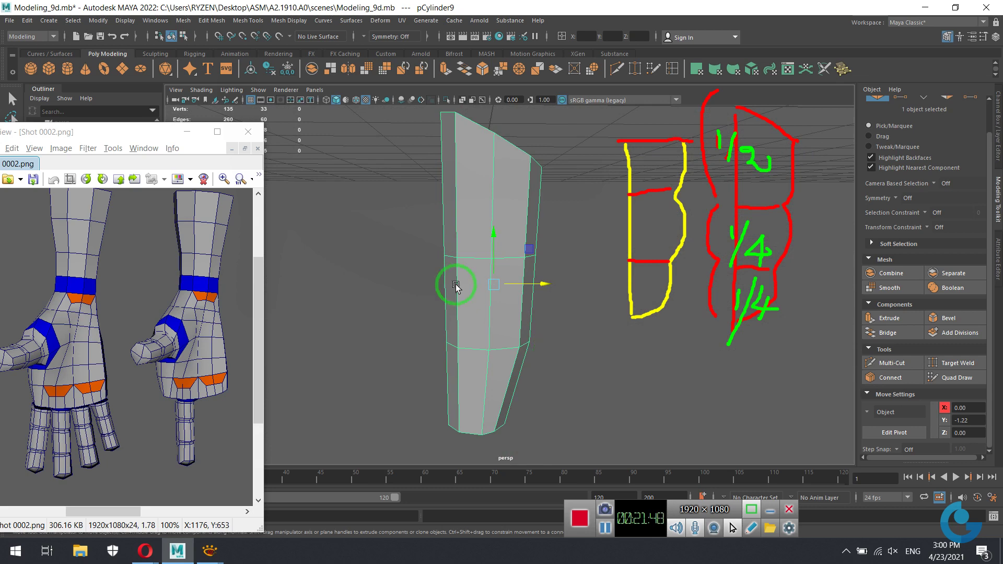
{"action": "mouse_move", "coordinate": [514, 284]}
{"action": "left_mouse_down", "text": "alt"}
{"action": "mouse_move", "coordinate": [514, 262]}
{"action": "mouse_move", "coordinate": [556, 270]}
{"action": "mouse_move", "coordinate": [542, 271]}
{"action": "mouse_move", "coordinate": [537, 246]}
{"action": "mouse_move", "coordinate": [530, 265]}
{"action": "mouse_move", "coordinate": [569, 235]}
{"action": "mouse_move", "coordinate": [579, 257]}
{"action": "mouse_move", "coordinate": [569, 293]}
{"action": "mouse_move", "coordinate": [511, 294]}
{"action": "mouse_move", "coordinate": [553, 246]}
{"action": "mouse_move", "coordinate": [516, 307]}
{"action": "left_mouse_up", "text": "alt"}
Insert three edge loops across the finger cylinder with Multi-Cut.
{"action": "left_click", "coordinate": [673, 68]}
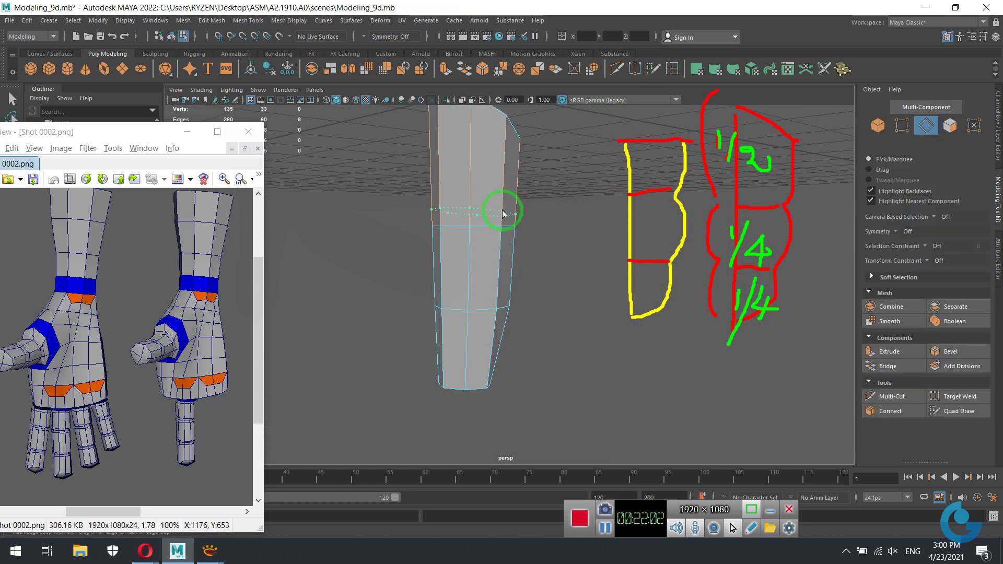
{"action": "left_click", "coordinate": [504, 213]}
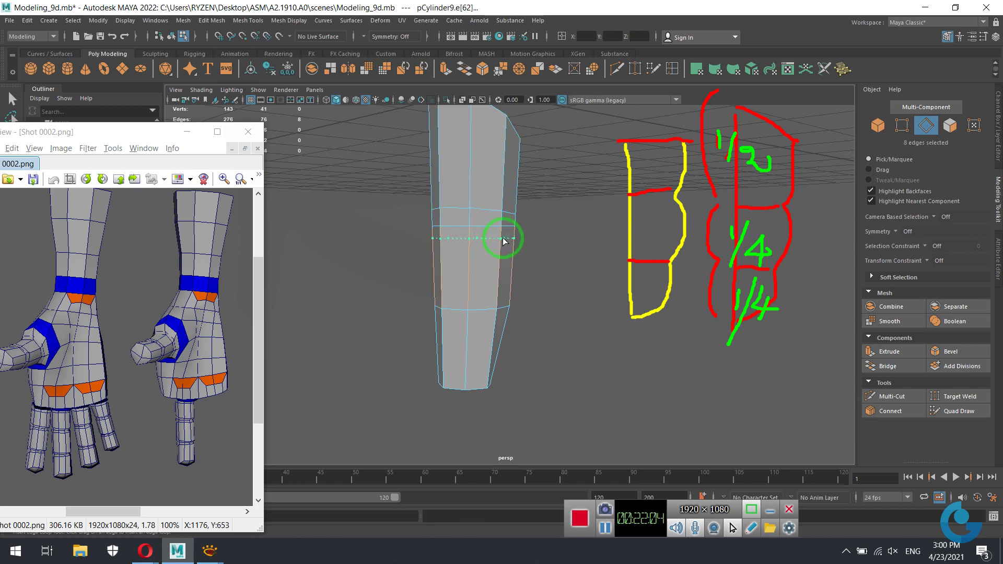
{"action": "left_click", "coordinate": [497, 322]}
{"action": "mouse_move", "coordinate": [497, 322]}
{"action": "left_mouse_down", "text": "alt"}
{"action": "mouse_move", "coordinate": [533, 274]}
{"action": "mouse_move", "coordinate": [520, 275]}
{"action": "left_mouse_up", "text": "alt"}
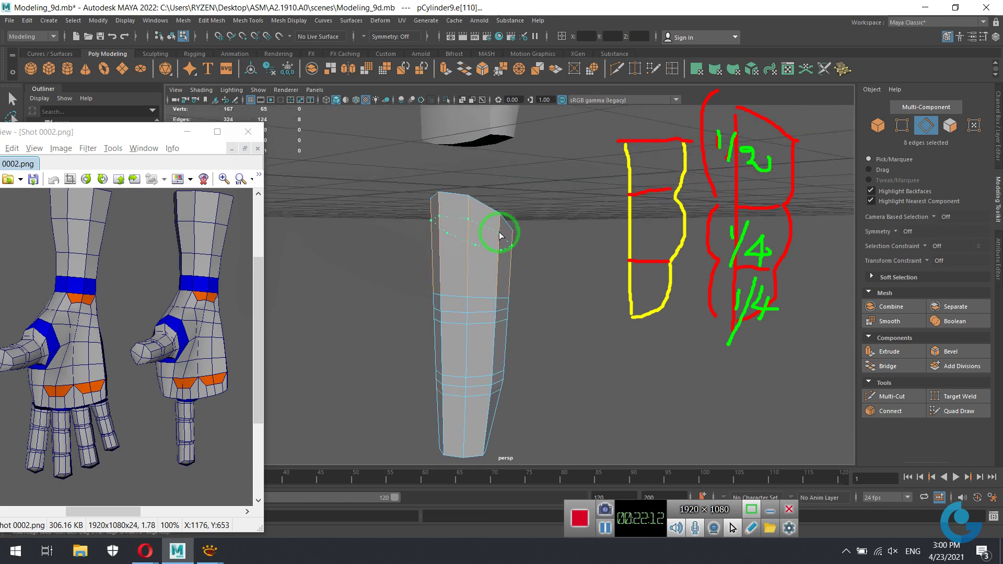
{"action": "mouse_move", "coordinate": [510, 244]}
{"action": "left_mouse_down", "text": "alt"}
{"action": "mouse_move", "coordinate": [538, 298]}
{"action": "mouse_move", "coordinate": [604, 302]}
{"action": "mouse_move", "coordinate": [571, 275]}
{"action": "mouse_move", "coordinate": [551, 348]}
{"action": "mouse_move", "coordinate": [566, 316]}
{"action": "mouse_move", "coordinate": [522, 298]}
{"action": "left_mouse_up", "text": "alt"}
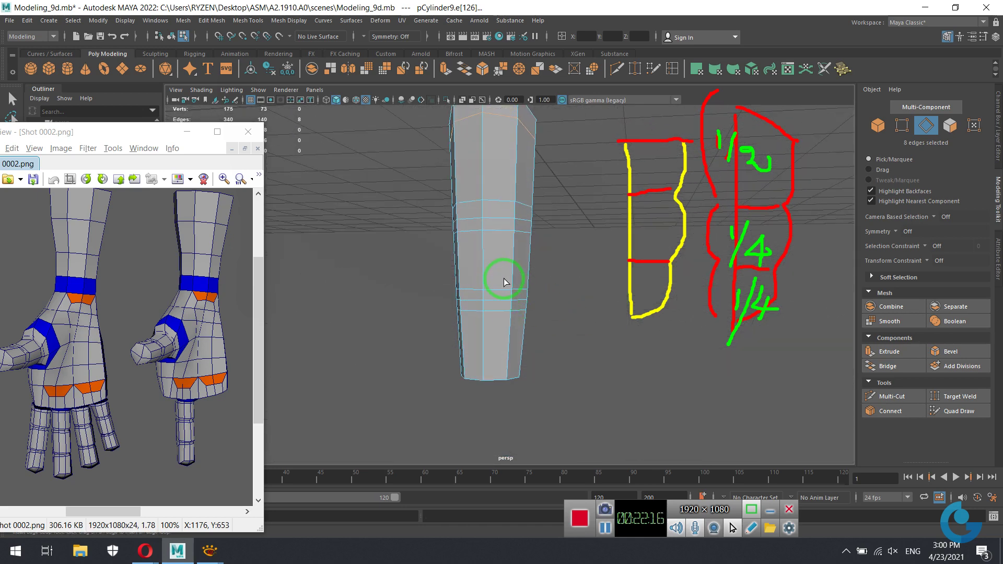
In Edge mode, move the first selected edges up the finger.
{"action": "key", "text": "w"}
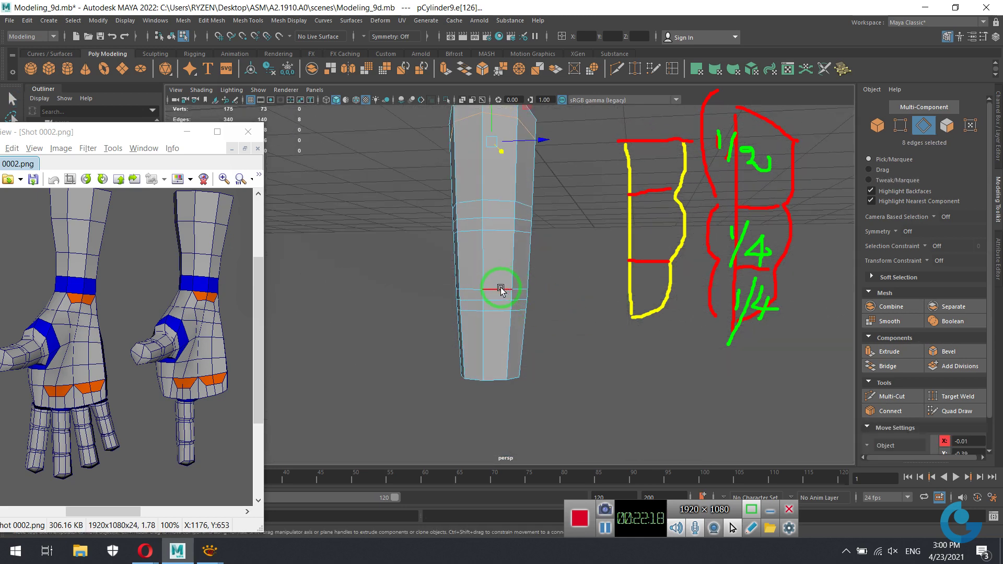
{"action": "right_click", "coordinate": [501, 282]}
{"action": "left_click", "coordinate": [503, 238]}
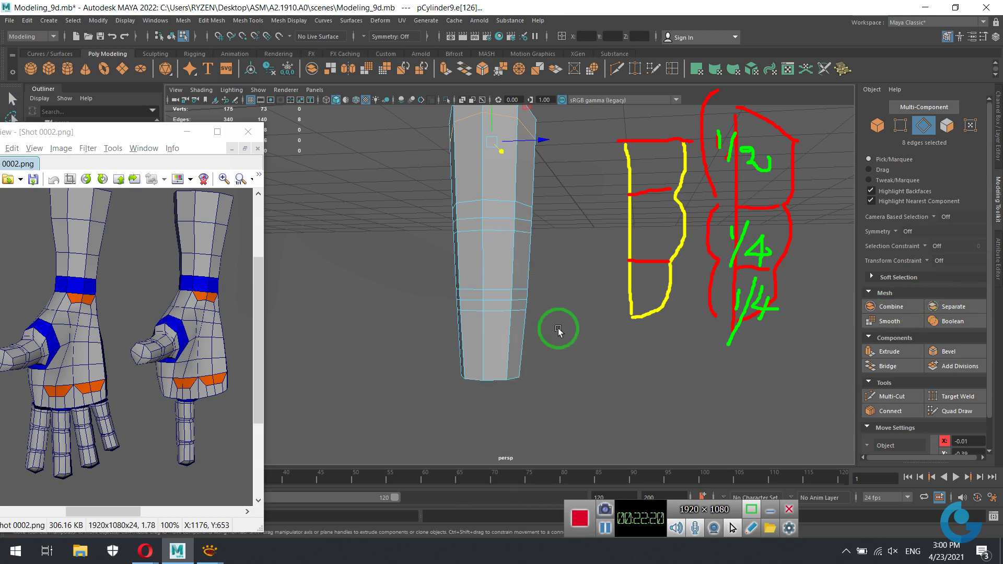
{"action": "left_click", "coordinate": [532, 327], "text": "shift"}
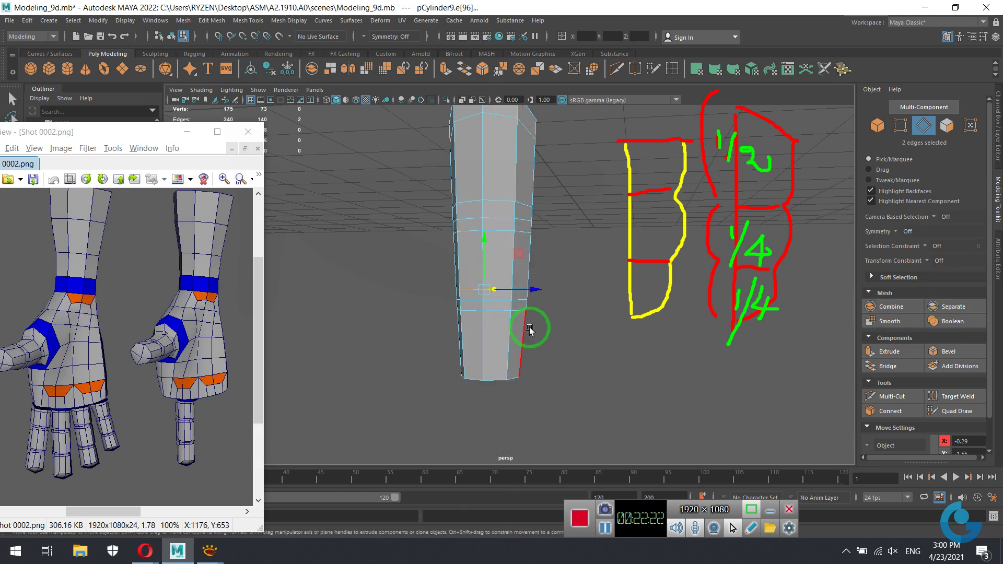
{"action": "mouse_move", "coordinate": [532, 328]}
{"action": "left_mouse_down", "text": "alt"}
{"action": "mouse_move", "coordinate": [552, 309]}
{"action": "mouse_move", "coordinate": [554, 336]}
{"action": "left_mouse_up", "text": "alt"}
{"action": "left_click_drag", "start_coordinate": [503, 256], "coordinate": [504, 243]}
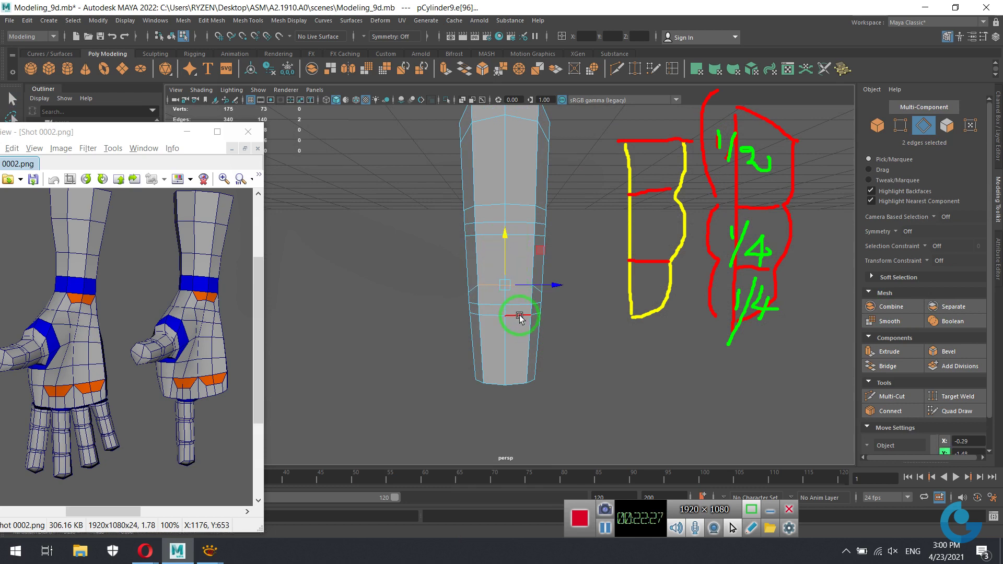
Reposition three more edge loops along the finger into knuckle sections.
{"action": "left_click", "coordinate": [520, 317]}
{"action": "left_click_drag", "start_coordinate": [505, 312], "coordinate": [504, 268]}
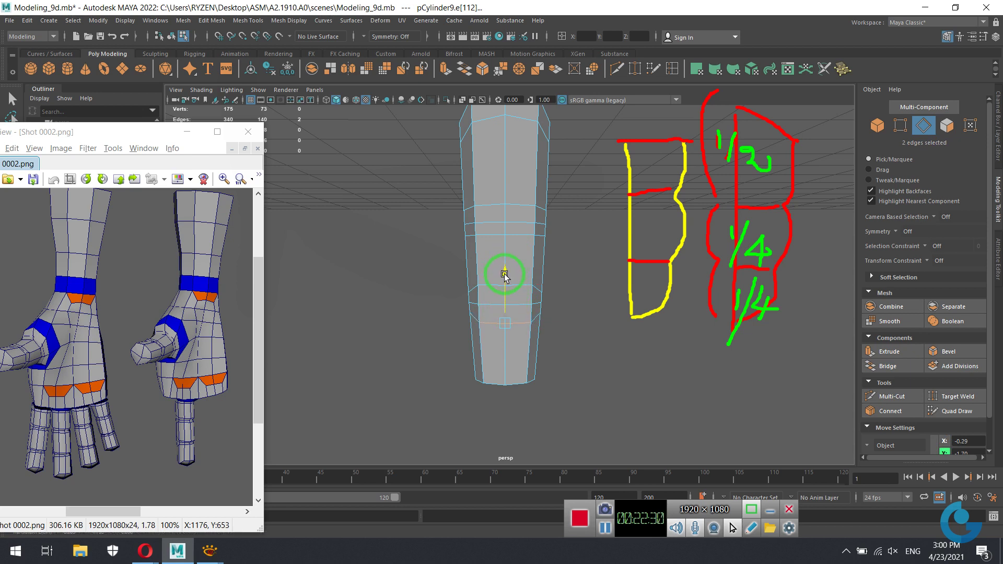
{"action": "left_click", "coordinate": [490, 235]}
{"action": "left_click_drag", "start_coordinate": [517, 184], "coordinate": [506, 193]}
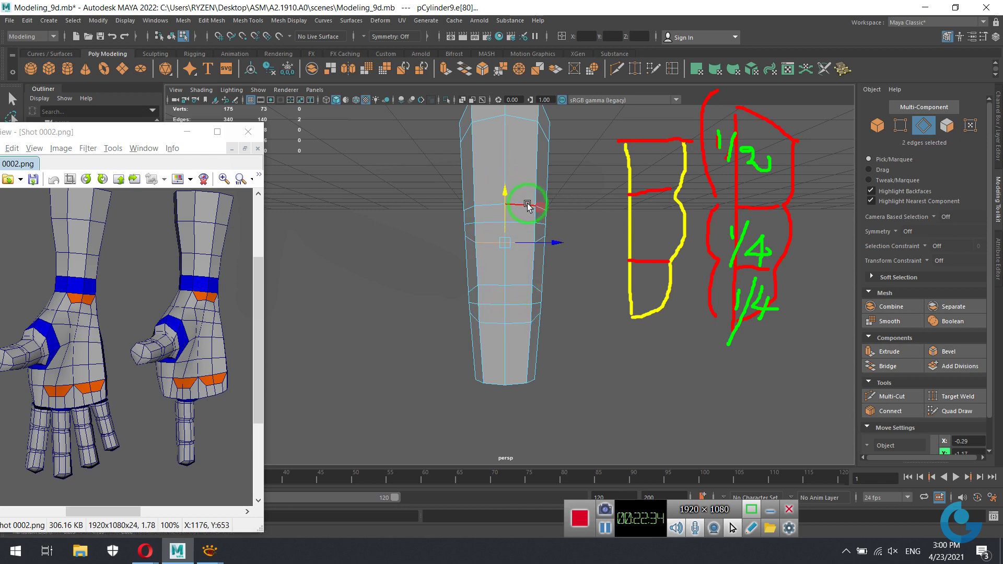
{"action": "left_click", "coordinate": [492, 205]}
{"action": "left_click_drag", "start_coordinate": [507, 153], "coordinate": [509, 144]}
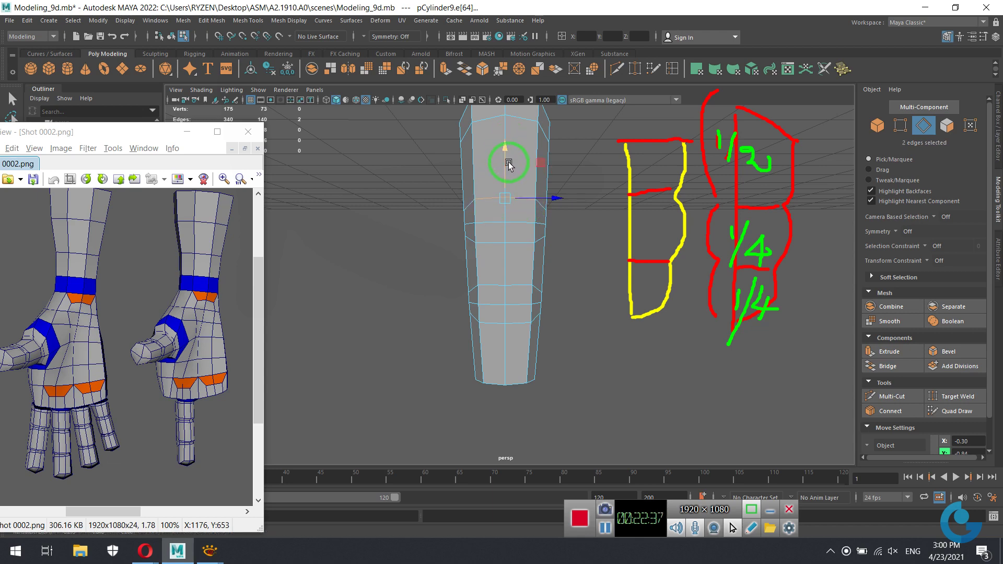
Select the fingertip's bottom-ring vertices and pull them upward slightly.
{"action": "mouse_move", "coordinate": [553, 219]}
{"action": "left_mouse_down", "text": "alt"}
{"action": "mouse_move", "coordinate": [493, 304]}
{"action": "mouse_move", "coordinate": [488, 278]}
{"action": "mouse_move", "coordinate": [486, 306]}
{"action": "mouse_move", "coordinate": [544, 298]}
{"action": "mouse_move", "coordinate": [544, 309]}
{"action": "mouse_move", "coordinate": [481, 295]}
{"action": "left_mouse_up", "text": "alt"}
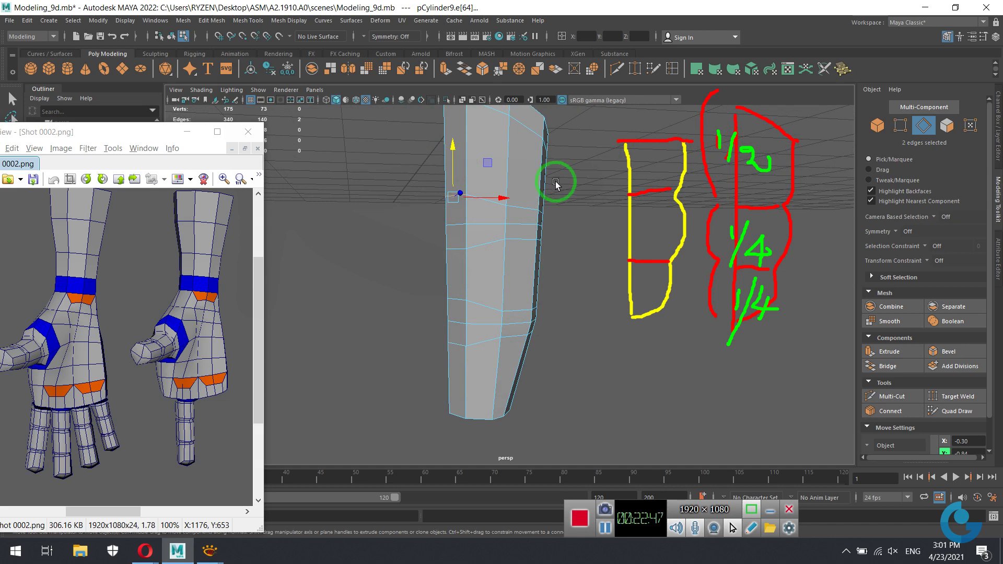
{"action": "mouse_move", "coordinate": [528, 321]}
{"action": "left_mouse_down", "text": "alt"}
{"action": "mouse_move", "coordinate": [522, 264]}
{"action": "mouse_move", "coordinate": [568, 281]}
{"action": "mouse_move", "coordinate": [560, 320]}
{"action": "mouse_move", "coordinate": [524, 307]}
{"action": "mouse_move", "coordinate": [441, 314]}
{"action": "mouse_move", "coordinate": [566, 305]}
{"action": "mouse_move", "coordinate": [528, 266]}
{"action": "mouse_move", "coordinate": [459, 273]}
{"action": "mouse_move", "coordinate": [550, 273]}
{"action": "mouse_move", "coordinate": [552, 289]}
{"action": "mouse_move", "coordinate": [497, 305]}
{"action": "mouse_move", "coordinate": [476, 162]}
{"action": "left_mouse_up", "text": "alt"}
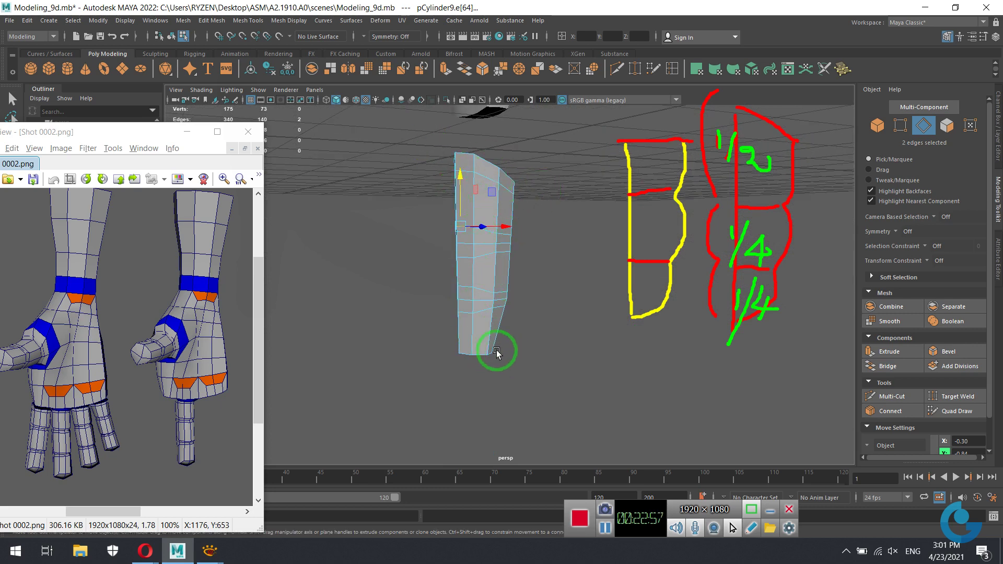
{"action": "mouse_move", "coordinate": [486, 275]}
{"action": "left_mouse_down", "text": "alt"}
{"action": "mouse_move", "coordinate": [482, 246]}
{"action": "mouse_move", "coordinate": [551, 248]}
{"action": "mouse_move", "coordinate": [524, 237]}
{"action": "mouse_move", "coordinate": [495, 235]}
{"action": "mouse_move", "coordinate": [501, 302]}
{"action": "mouse_move", "coordinate": [488, 286]}
{"action": "mouse_move", "coordinate": [542, 286]}
{"action": "left_mouse_up", "text": "alt"}
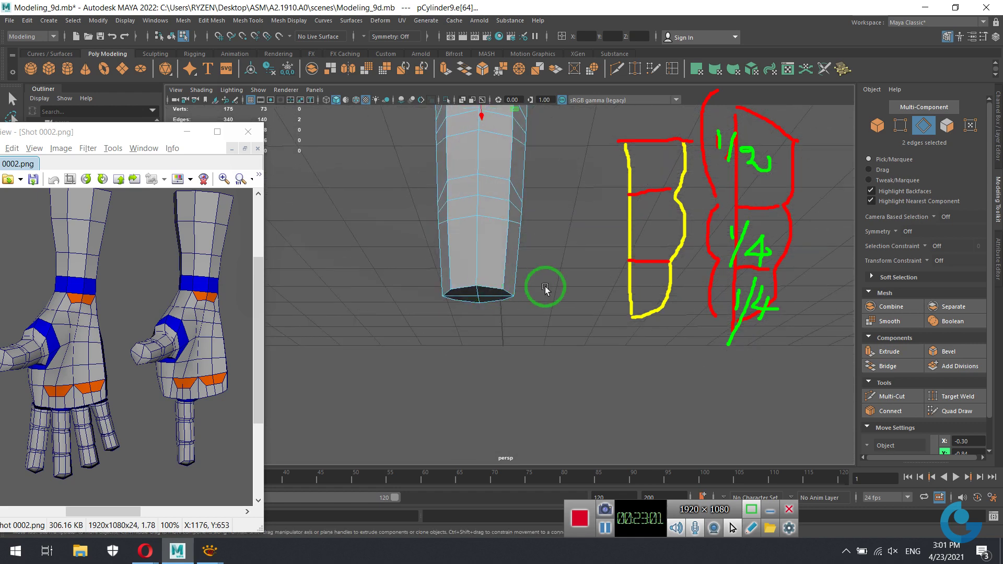
{"action": "right_click", "coordinate": [536, 269]}
{"action": "left_click", "coordinate": [495, 265]}
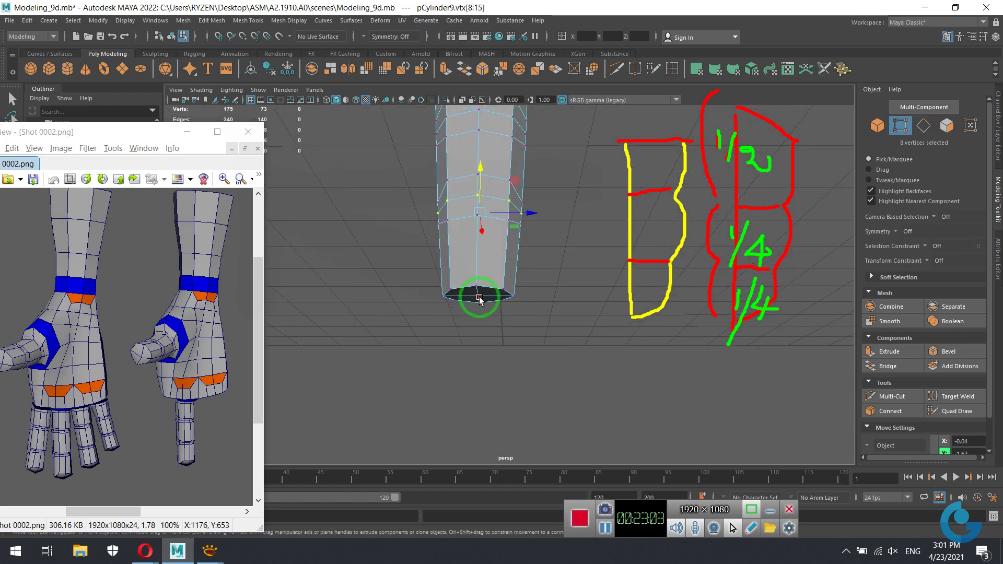
{"action": "left_click", "coordinate": [525, 295]}
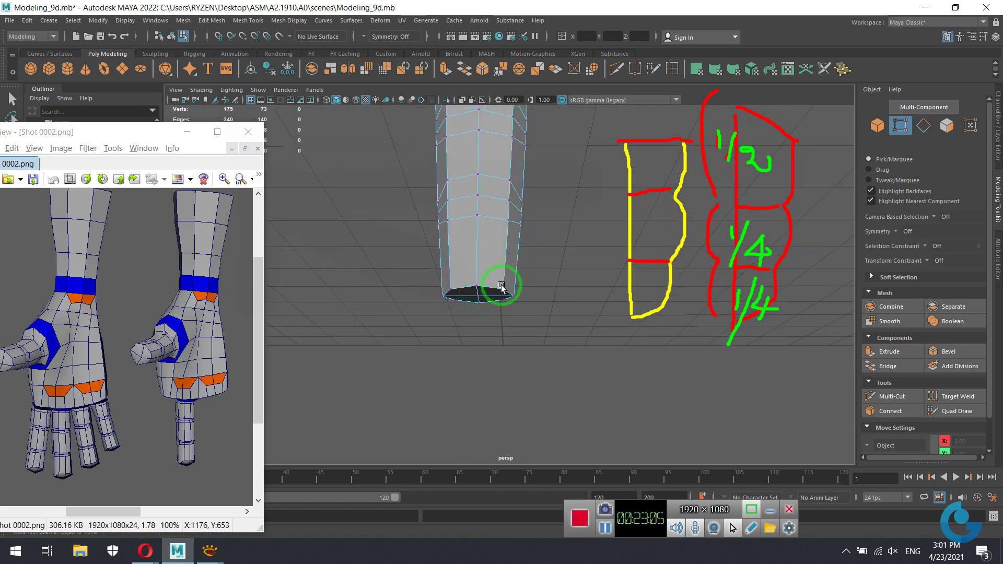
{"action": "left_click_drag", "start_coordinate": [511, 307], "coordinate": [422, 277]}
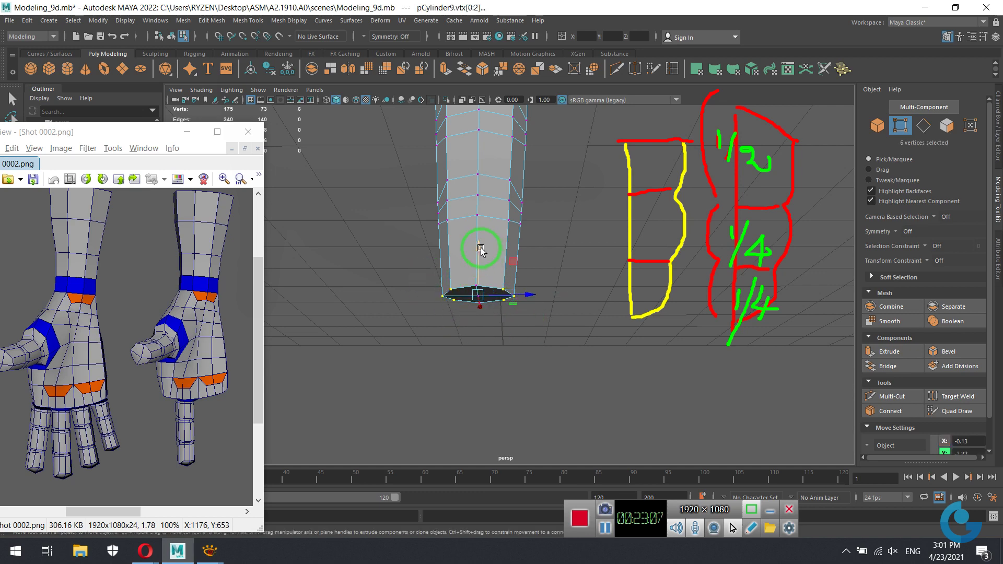
{"action": "left_click_drag", "start_coordinate": [481, 250], "coordinate": [481, 246]}
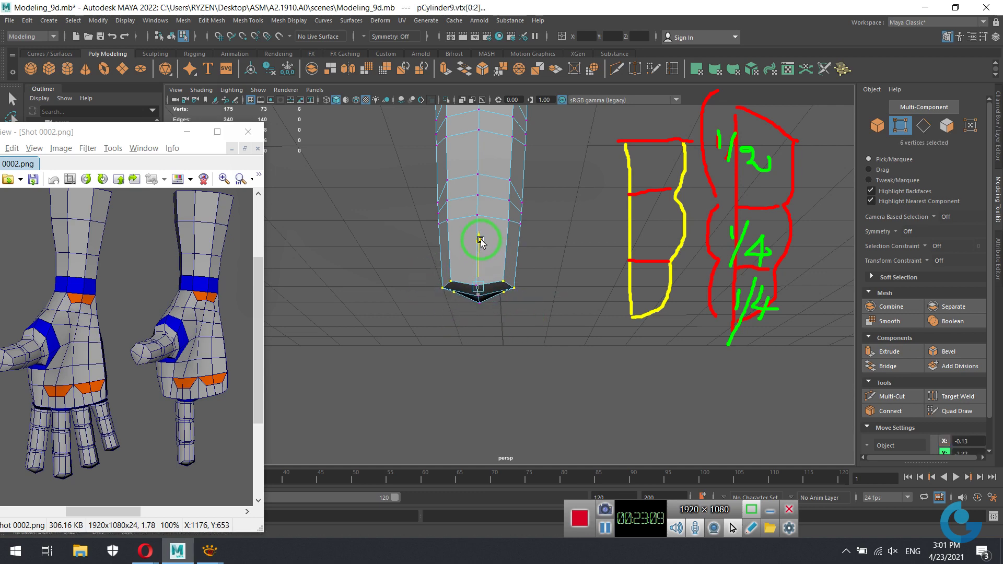
Refine the tip vertices under smooth preview, then return to the low-poly cage.
{"action": "key", "text": "3"}
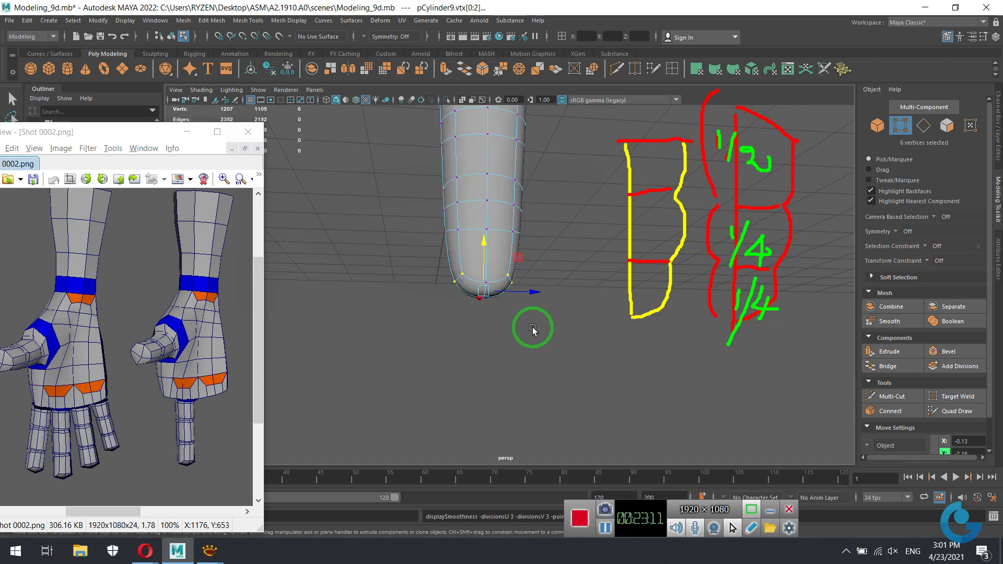
{"action": "left_click_drag", "start_coordinate": [533, 329], "coordinate": [495, 284], "text": "alt"}
{"action": "left_click_drag", "start_coordinate": [482, 250], "coordinate": [481, 249]}
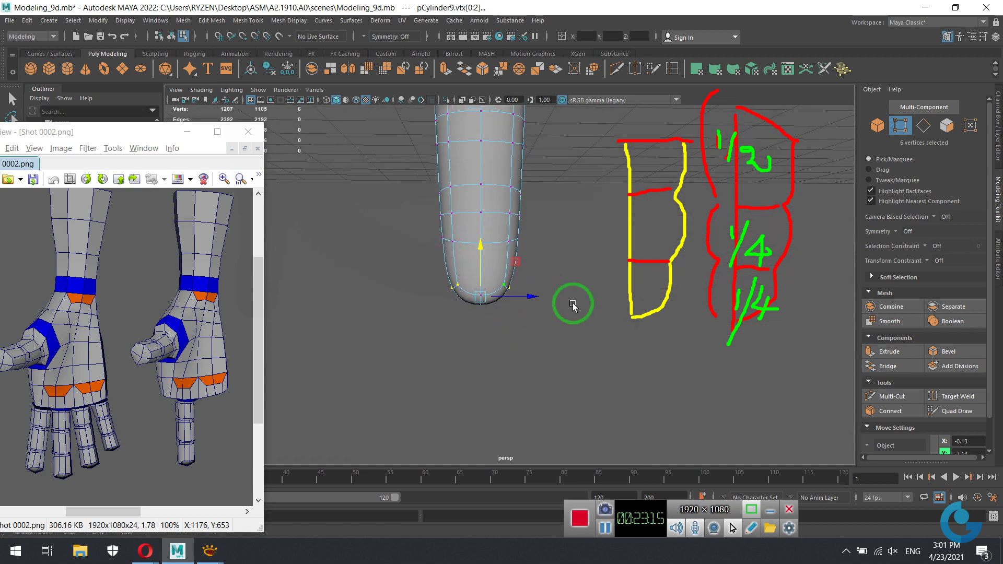
{"action": "mouse_move", "coordinate": [573, 306]}
{"action": "left_mouse_down", "text": "alt"}
{"action": "mouse_move", "coordinate": [571, 265]}
{"action": "mouse_move", "coordinate": [504, 273]}
{"action": "mouse_move", "coordinate": [531, 242]}
{"action": "mouse_move", "coordinate": [568, 248]}
{"action": "mouse_move", "coordinate": [565, 296]}
{"action": "left_mouse_up", "text": "alt"}
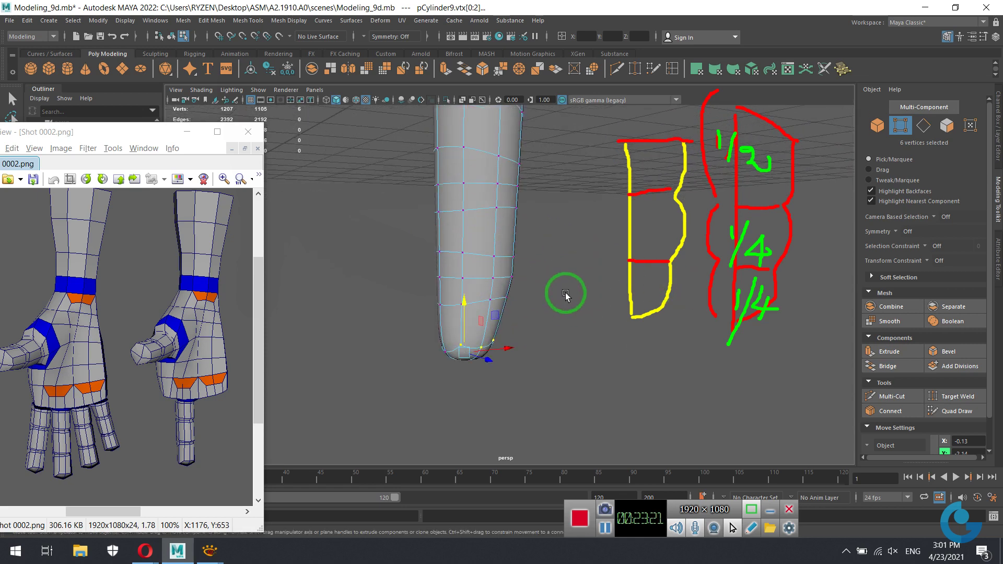
{"action": "left_click_drag", "start_coordinate": [573, 287], "coordinate": [576, 280], "text": "alt"}
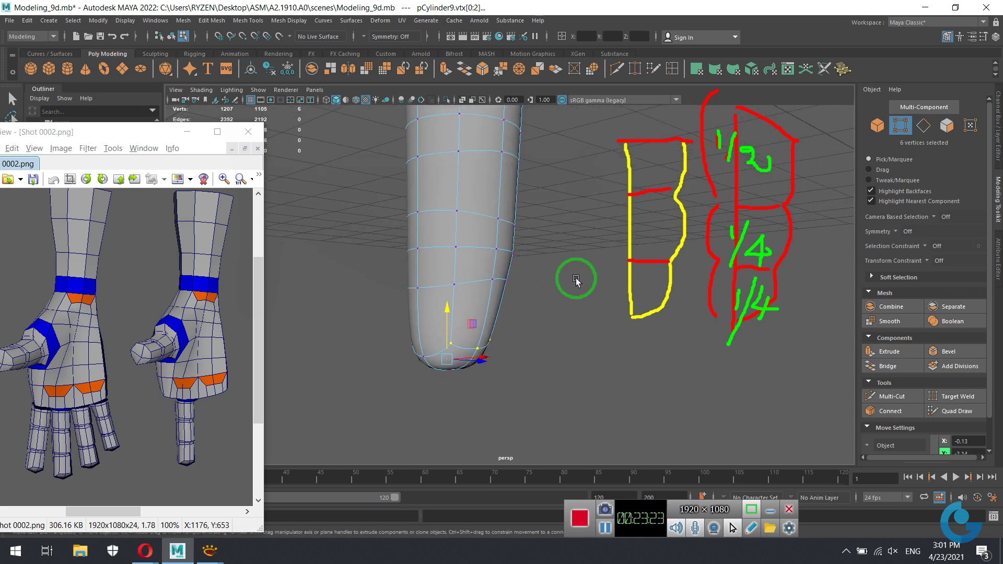
{"action": "key", "text": "2"}
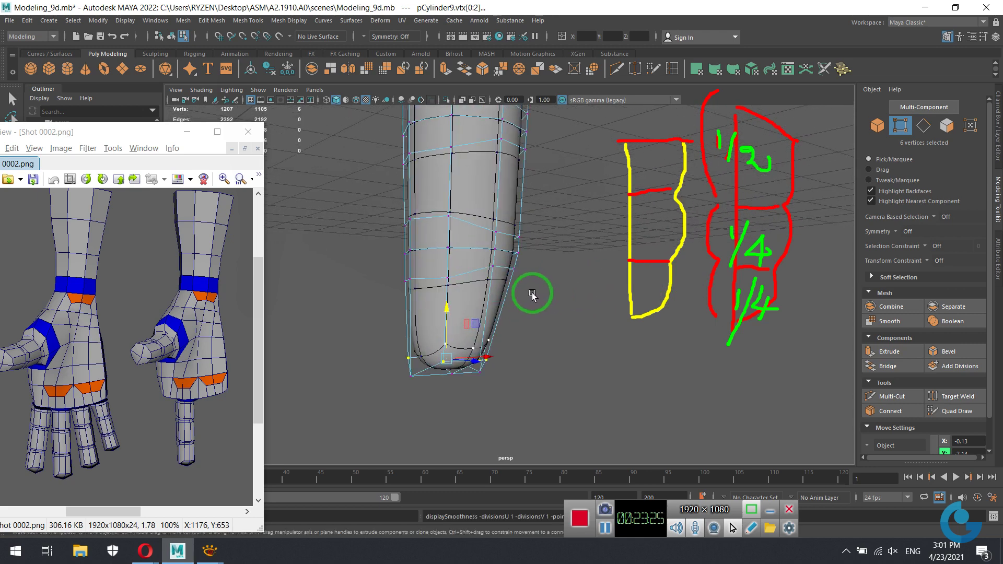
{"action": "key", "text": "1"}
{"action": "mouse_move", "coordinate": [529, 295]}
{"action": "left_mouse_down", "text": "alt"}
{"action": "mouse_move", "coordinate": [508, 340]}
{"action": "mouse_move", "coordinate": [598, 213]}
{"action": "mouse_move", "coordinate": [589, 191]}
{"action": "left_mouse_up", "text": "alt"}
Select the finger's top corner vertices one by one to inspect their positions.
{"action": "left_click", "coordinate": [599, 213]}
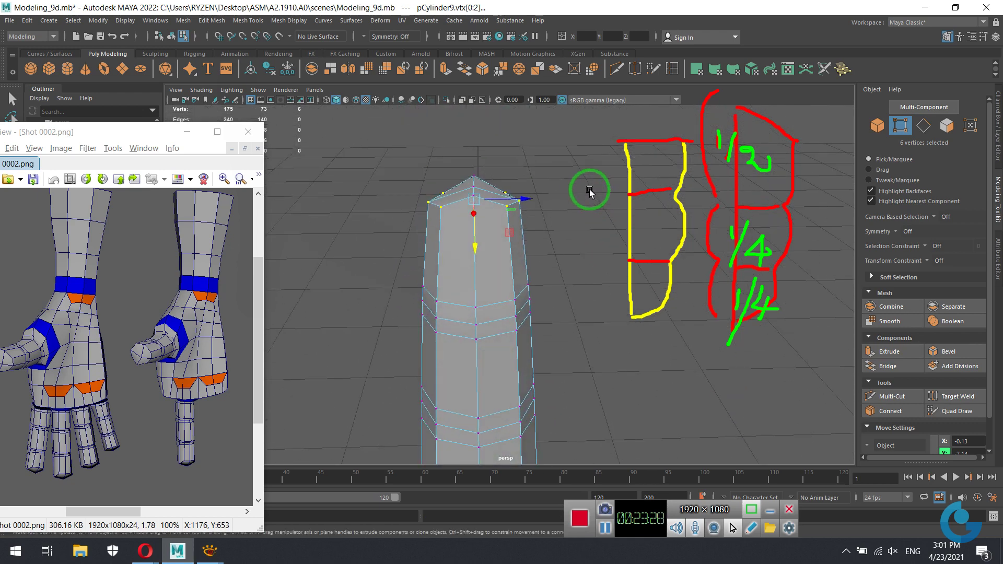
{"action": "left_click", "coordinate": [474, 187]}
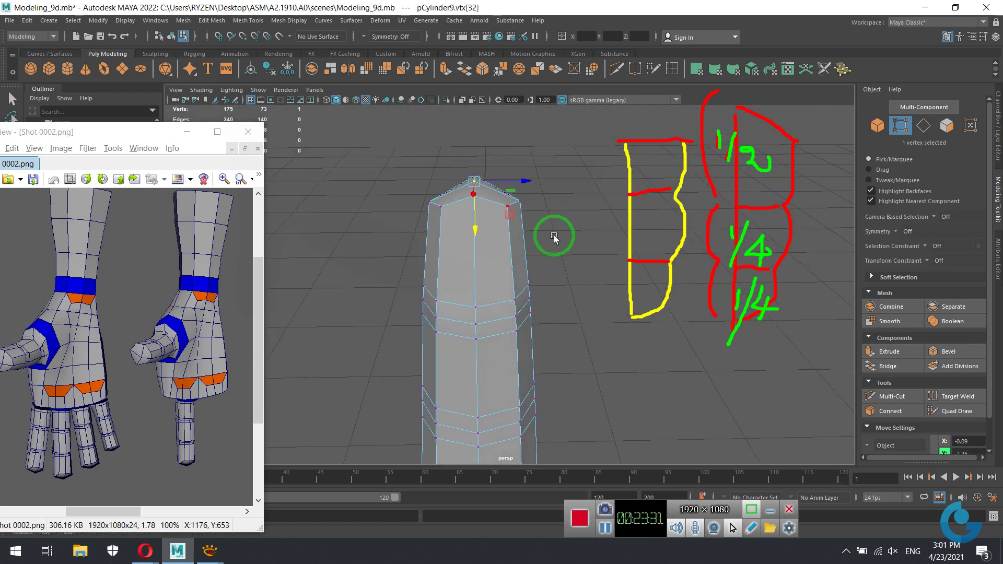
{"action": "mouse_move", "coordinate": [556, 233]}
{"action": "left_mouse_down", "text": "alt"}
{"action": "mouse_move", "coordinate": [542, 246]}
{"action": "mouse_move", "coordinate": [604, 252]}
{"action": "mouse_move", "coordinate": [688, 218]}
{"action": "mouse_move", "coordinate": [441, 208]}
{"action": "mouse_move", "coordinate": [507, 249]}
{"action": "left_mouse_up", "text": "alt"}
{"action": "left_click", "coordinate": [507, 192]}
{"action": "left_click", "coordinate": [489, 209]}
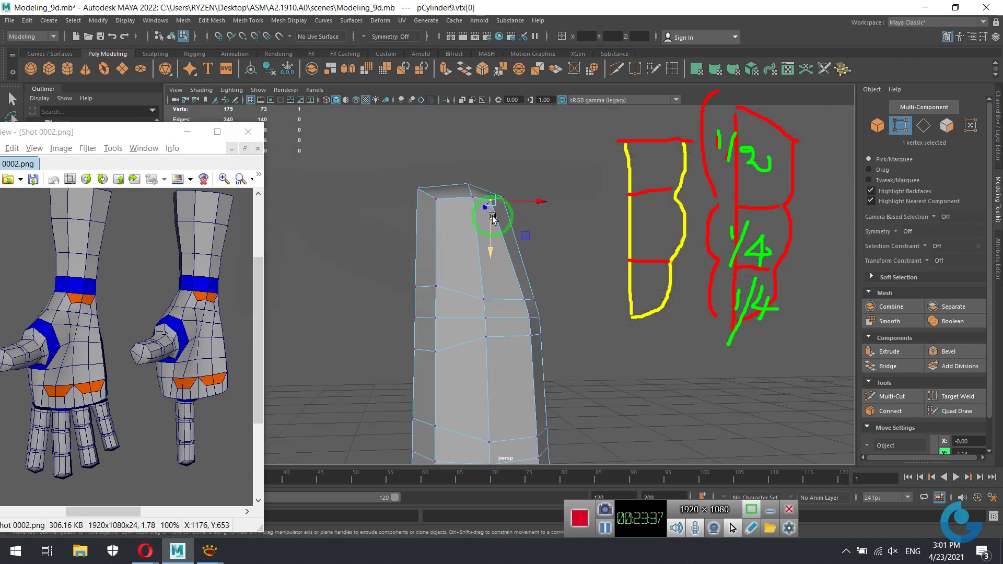
{"action": "left_click_drag", "start_coordinate": [554, 248], "coordinate": [493, 216], "text": "alt"}
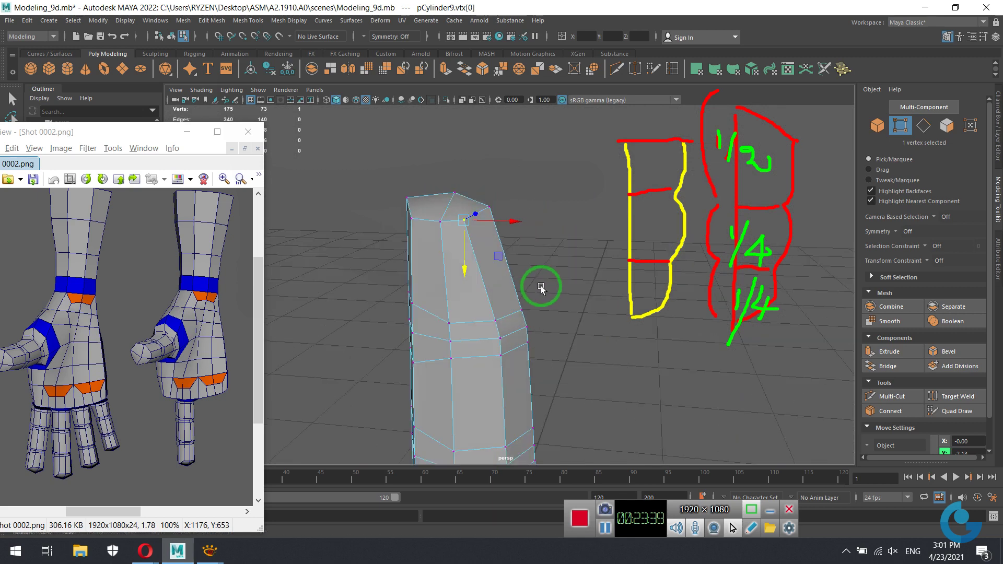
{"action": "left_click", "coordinate": [500, 208], "text": "shift"}
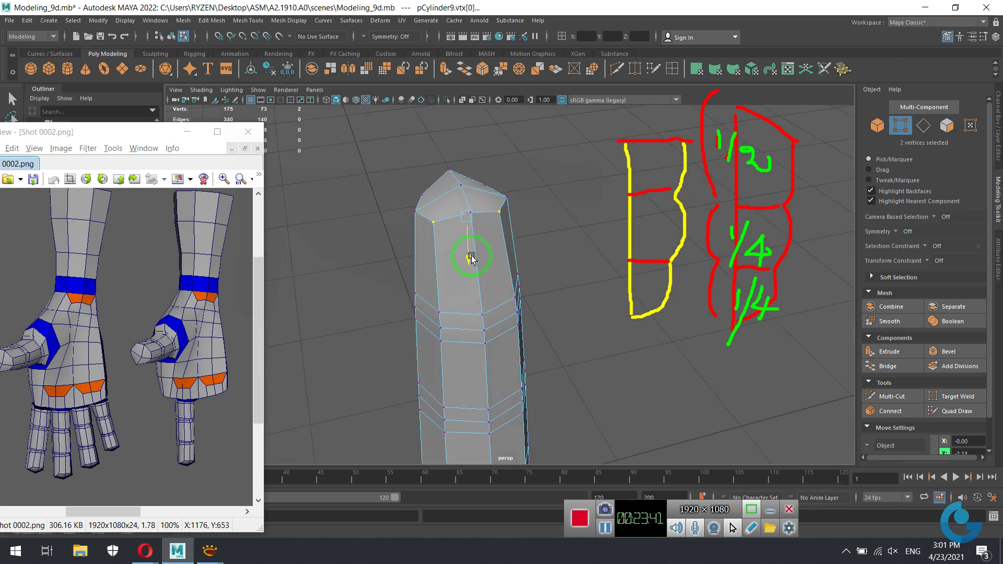
{"action": "left_click_drag", "start_coordinate": [472, 258], "coordinate": [575, 285], "text": "alt"}
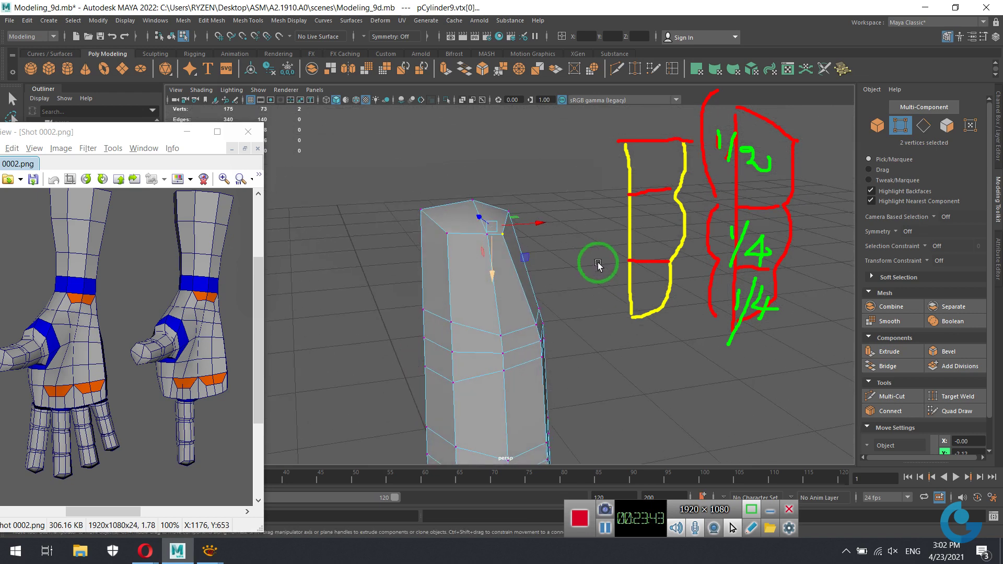
Check the smoothed fingertip, return to low-poly, and pick more top corner vertices.
{"action": "key", "text": "3"}
{"action": "left_click_drag", "start_coordinate": [507, 330], "coordinate": [484, 317], "text": "alt"}
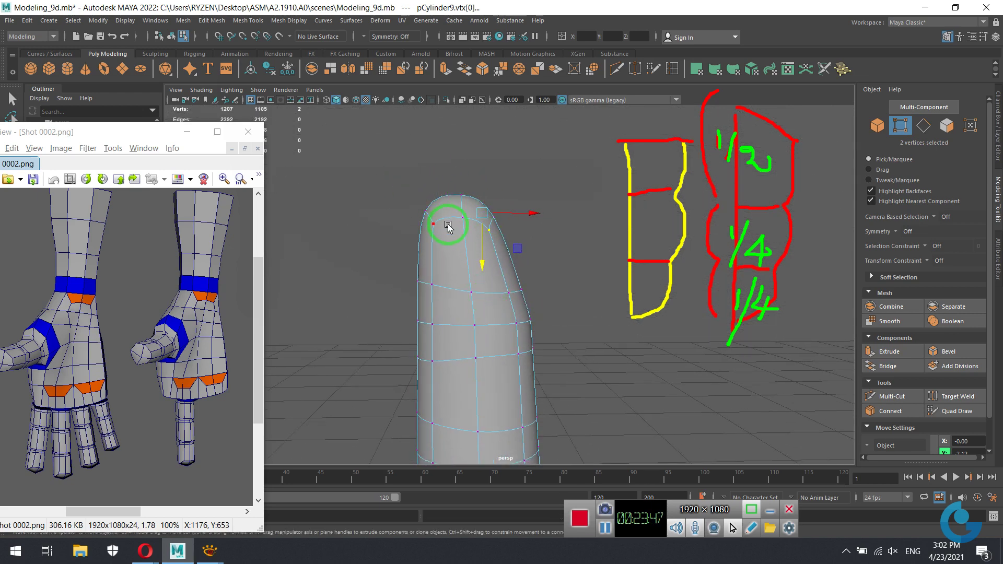
{"action": "key", "text": "1"}
{"action": "left_click", "coordinate": [415, 191]}
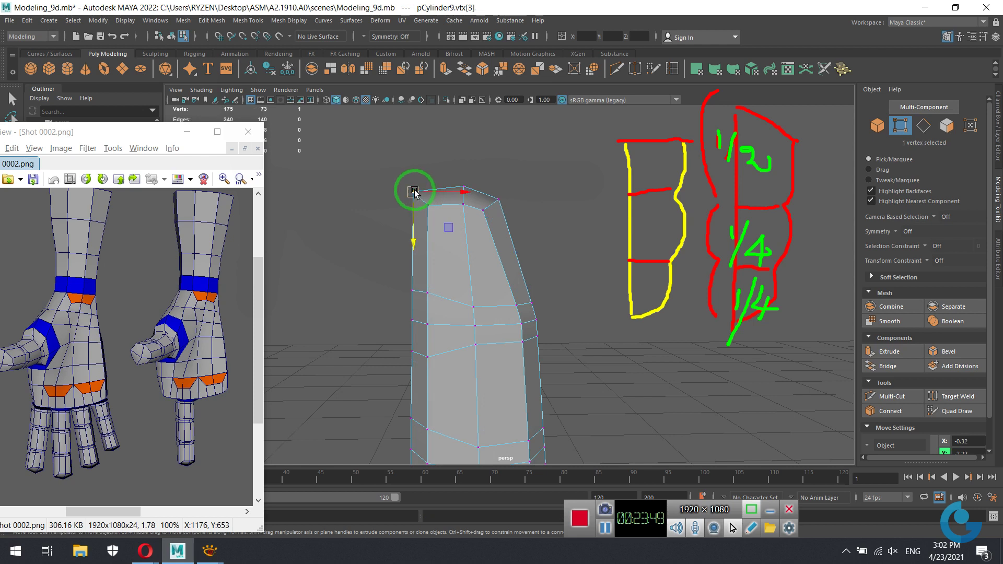
{"action": "left_click", "coordinate": [463, 186]}
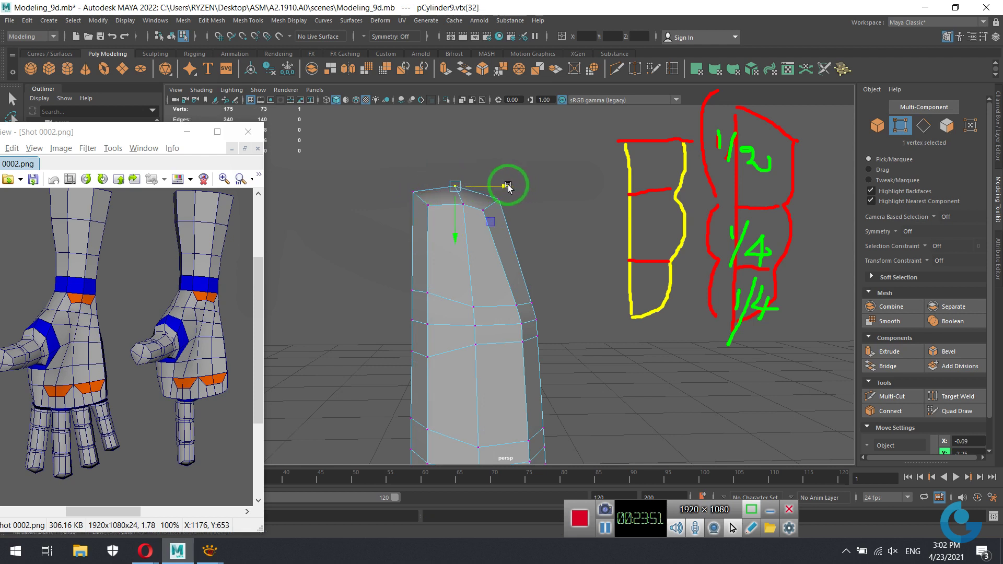
{"action": "left_click", "coordinate": [494, 199]}
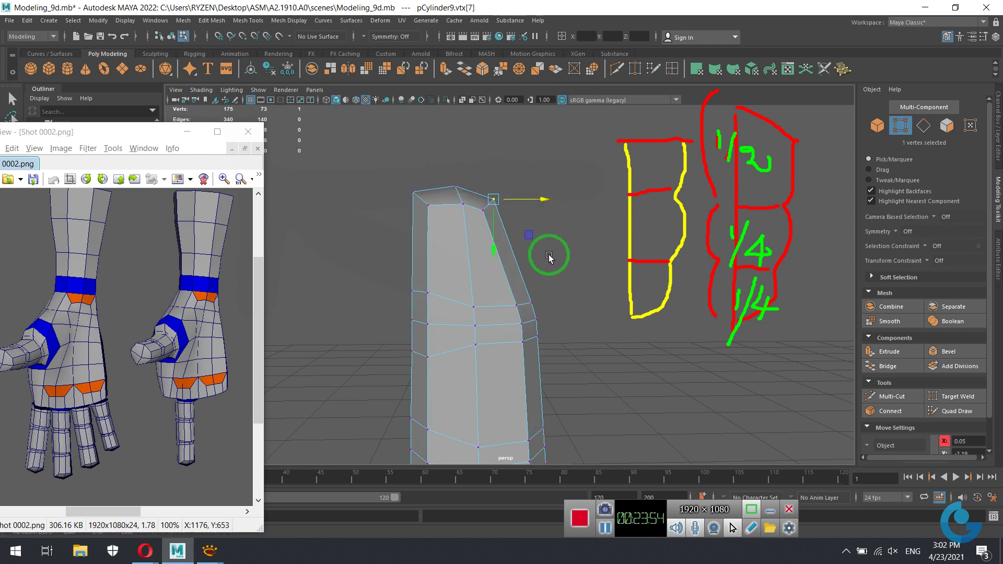
Turn smooth preview on and off around the finger's open top, then sketch the knuckle outline.
{"action": "key", "text": "3"}
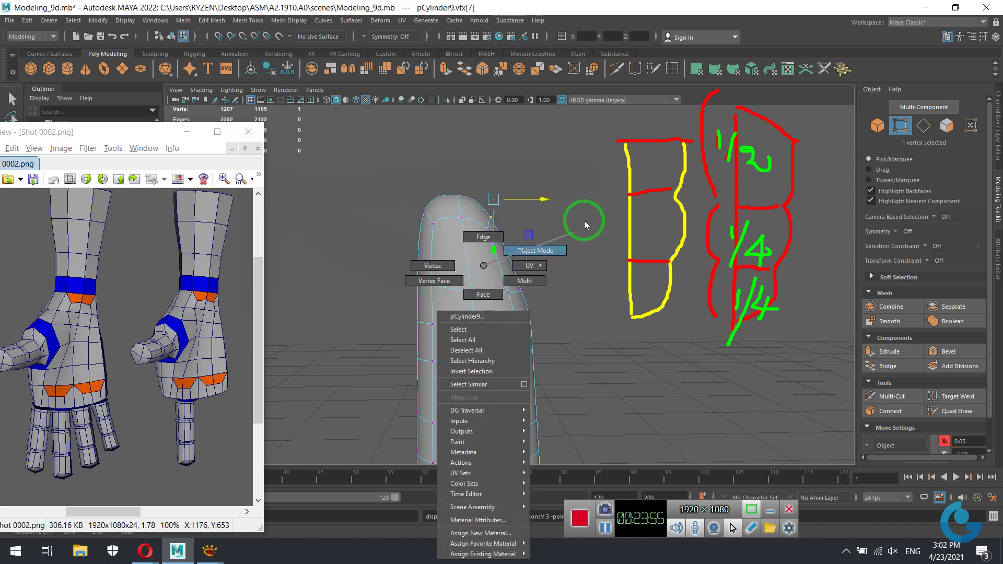
{"action": "right_click_drag", "start_coordinate": [479, 251], "coordinate": [585, 220]}
{"action": "mouse_move", "coordinate": [596, 336]}
{"action": "left_mouse_down", "text": "alt"}
{"action": "mouse_move", "coordinate": [519, 277]}
{"action": "mouse_move", "coordinate": [430, 304]}
{"action": "mouse_move", "coordinate": [457, 309]}
{"action": "left_mouse_up", "text": "alt"}
{"action": "mouse_move", "coordinate": [569, 186]}
{"action": "left_mouse_down", "text": "alt"}
{"action": "mouse_move", "coordinate": [544, 240]}
{"action": "mouse_move", "coordinate": [553, 219]}
{"action": "mouse_move", "coordinate": [476, 314]}
{"action": "mouse_move", "coordinate": [473, 364]}
{"action": "mouse_move", "coordinate": [573, 291]}
{"action": "mouse_move", "coordinate": [582, 318]}
{"action": "mouse_move", "coordinate": [506, 296]}
{"action": "mouse_move", "coordinate": [567, 317]}
{"action": "mouse_move", "coordinate": [538, 325]}
{"action": "mouse_move", "coordinate": [538, 343]}
{"action": "mouse_move", "coordinate": [488, 352]}
{"action": "mouse_move", "coordinate": [548, 340]}
{"action": "mouse_move", "coordinate": [553, 298]}
{"action": "mouse_move", "coordinate": [497, 307]}
{"action": "mouse_move", "coordinate": [513, 308]}
{"action": "left_mouse_up", "text": "alt"}
{"action": "key", "text": "1"}
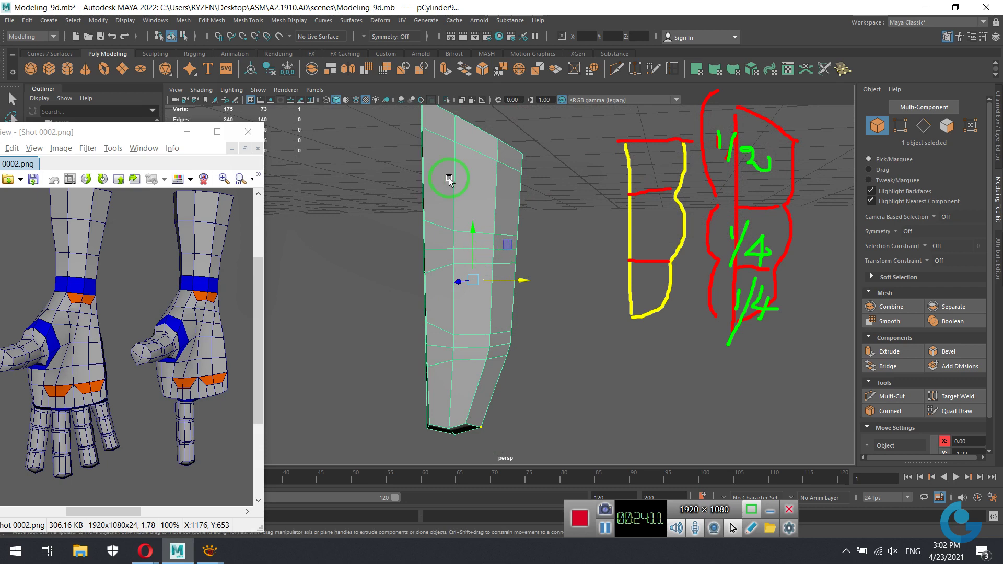
{"action": "mouse_move", "coordinate": [449, 179]}
{"action": "left_mouse_down", "text": "alt"}
{"action": "mouse_move", "coordinate": [515, 287]}
{"action": "mouse_move", "coordinate": [528, 291]}
{"action": "left_mouse_up", "text": "alt"}
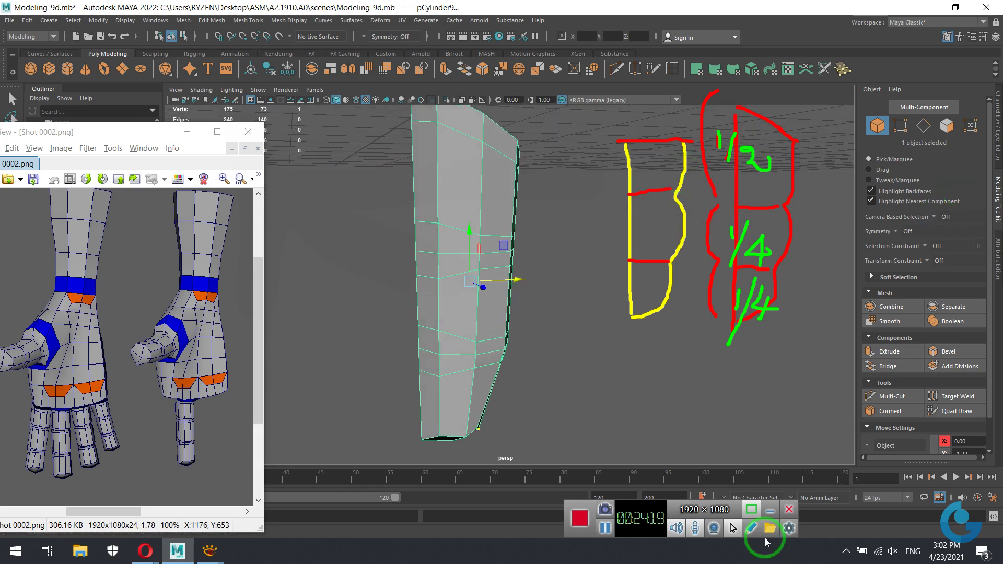
{"action": "left_click_drag", "start_coordinate": [682, 137], "coordinate": [652, 307]}
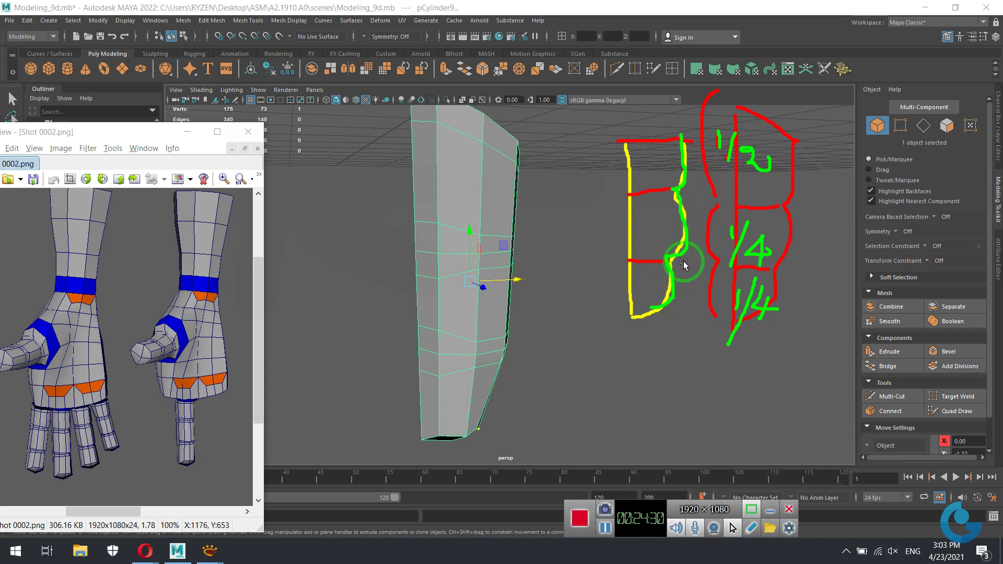
Enlarge and zoom the front view, then select the finger's right-edge vertex row.
{"action": "key", "text": "space"}
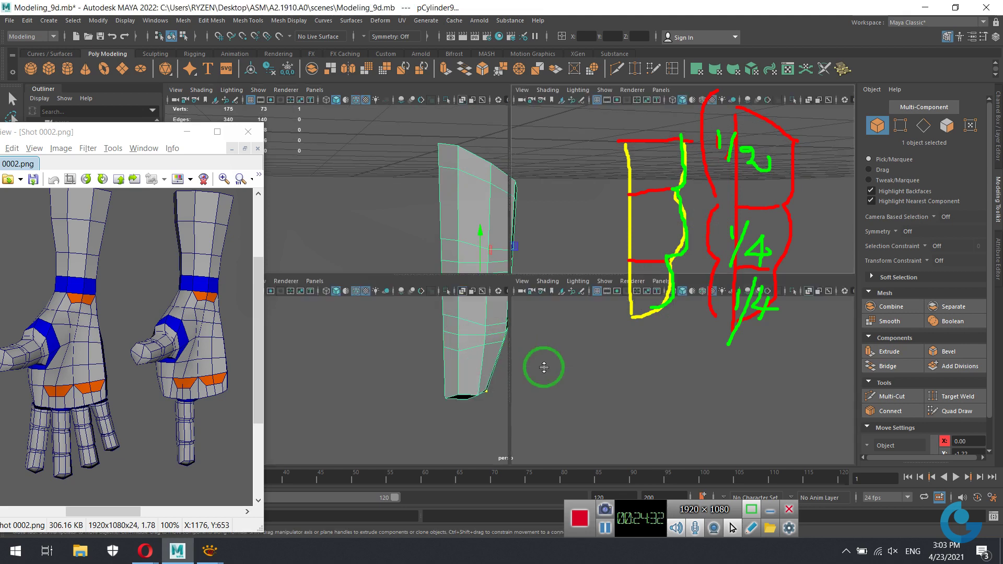
{"action": "key", "text": "space"}
{"action": "scroll", "coordinate": [477, 272], "scroll_direction": "up", "scroll_amount": 2}
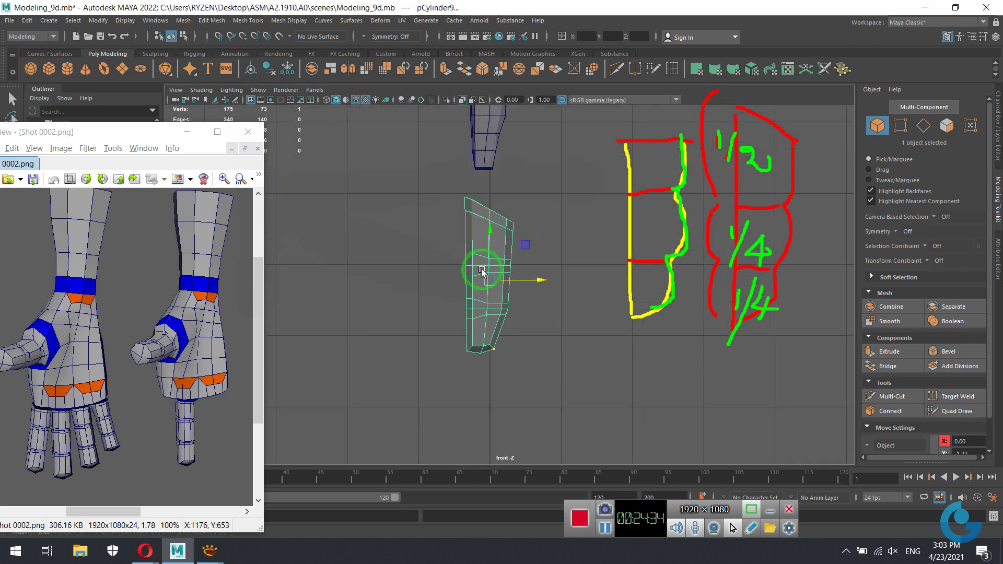
{"action": "scroll", "coordinate": [503, 298], "scroll_direction": "up", "scroll_amount": 2}
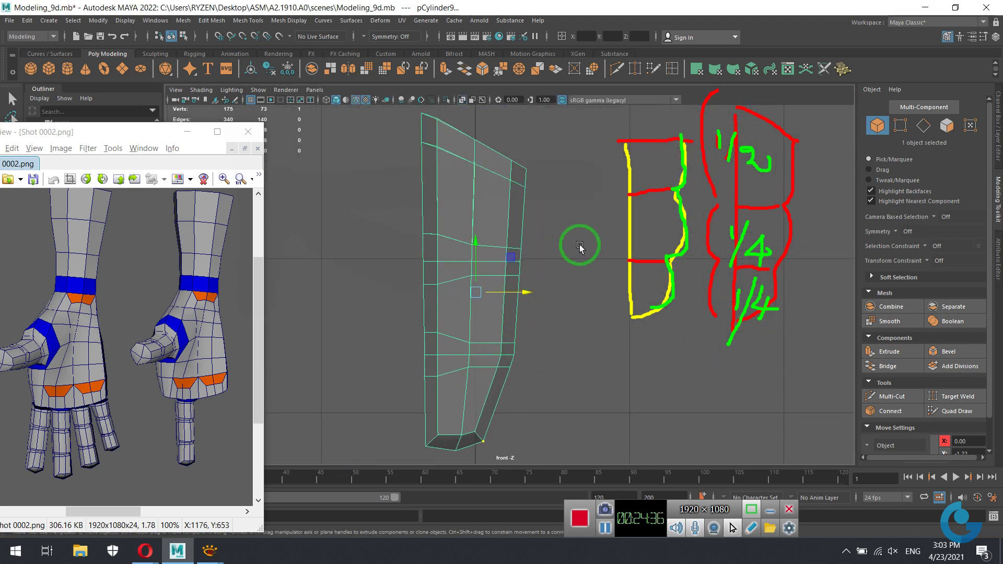
{"action": "right_click_drag", "start_coordinate": [575, 243], "coordinate": [506, 260]}
{"action": "mouse_move", "coordinate": [497, 255]}
{"action": "left_mouse_down"}
{"action": "mouse_move", "coordinate": [555, 267]}
{"action": "mouse_move", "coordinate": [563, 283]}
{"action": "left_mouse_up"}
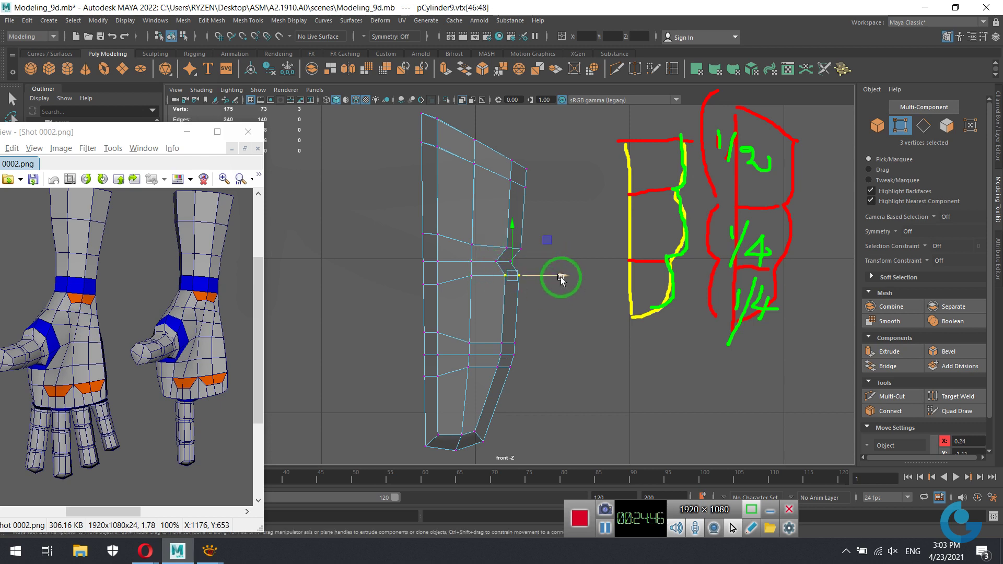
Push the upper and lower joint vertices inward into two knuckle dents, previewed smoothed.
{"action": "mouse_move", "coordinate": [497, 238]}
{"action": "left_mouse_down"}
{"action": "mouse_move", "coordinate": [523, 256]}
{"action": "mouse_move", "coordinate": [568, 248]}
{"action": "left_mouse_up"}
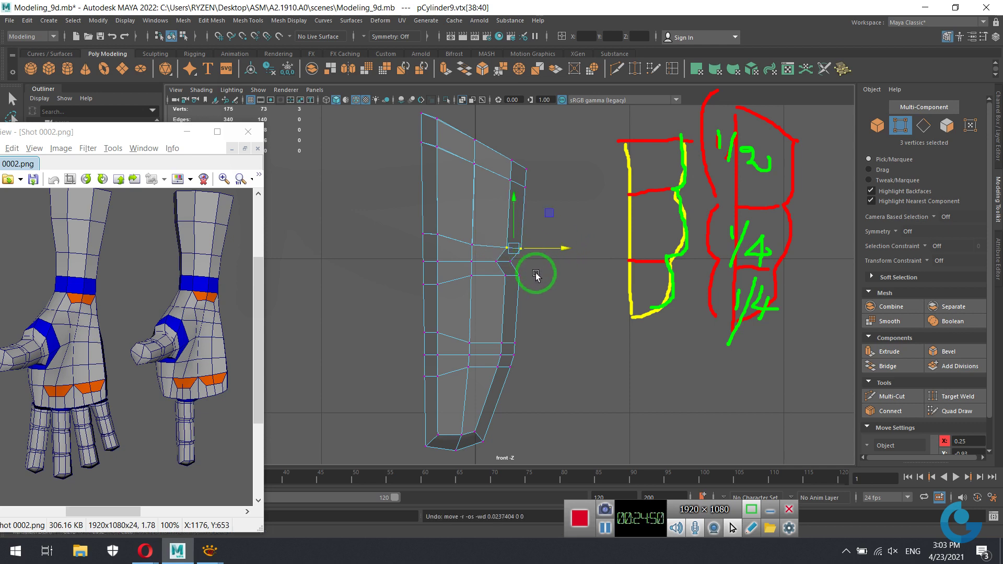
{"action": "left_click_drag", "start_coordinate": [525, 281], "coordinate": [488, 257]}
{"action": "left_click_drag", "start_coordinate": [561, 271], "coordinate": [553, 271]}
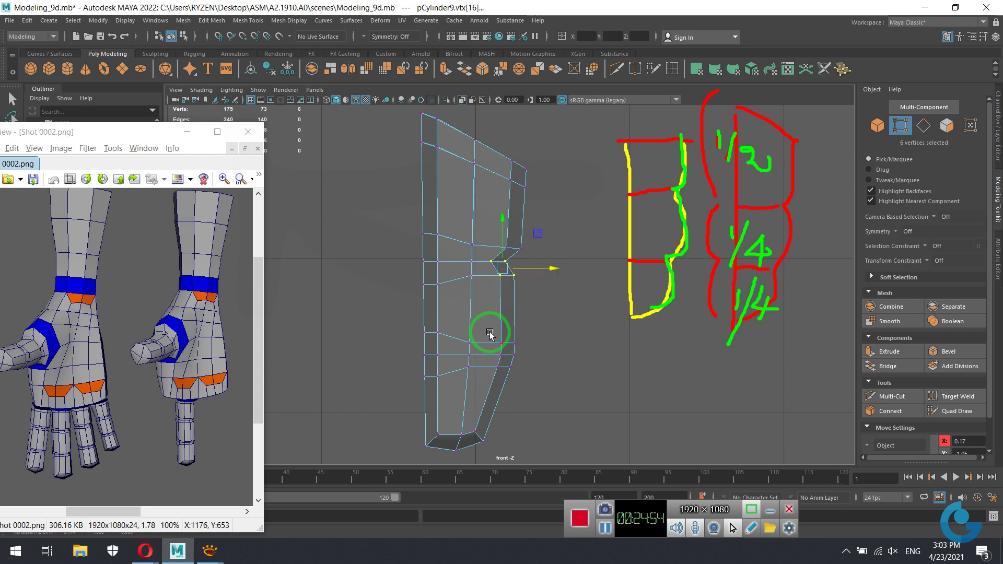
{"action": "mouse_move", "coordinate": [495, 346]}
{"action": "left_mouse_down"}
{"action": "mouse_move", "coordinate": [517, 363]}
{"action": "mouse_move", "coordinate": [550, 355]}
{"action": "mouse_move", "coordinate": [481, 347]}
{"action": "left_mouse_up"}
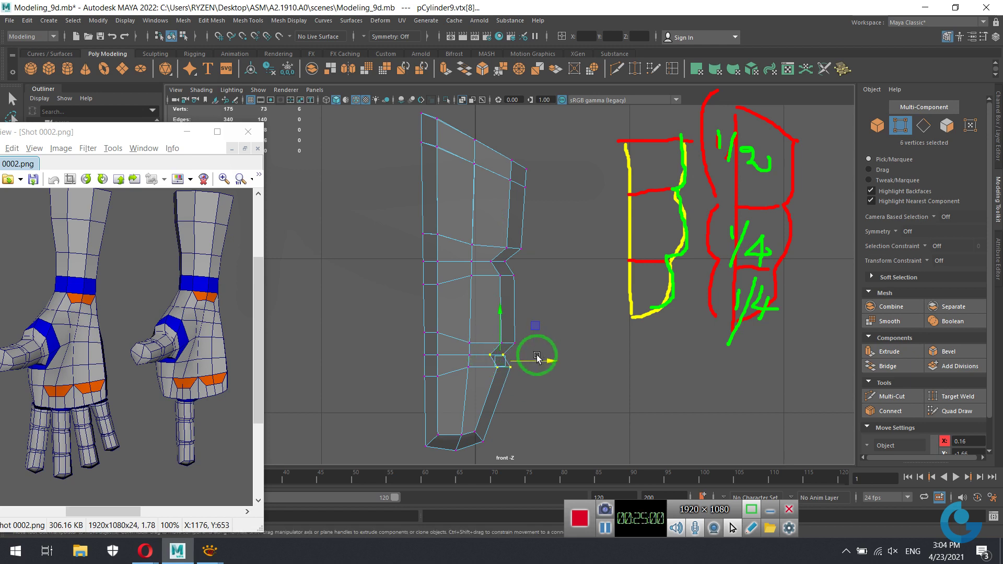
{"action": "left_click_drag", "start_coordinate": [549, 362], "coordinate": [545, 366]}
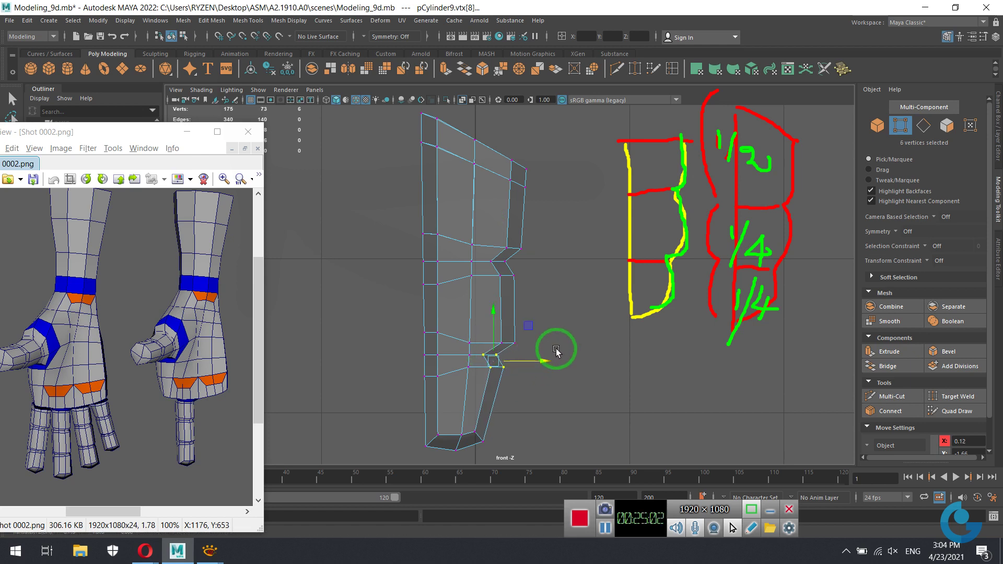
{"action": "key", "text": "3"}
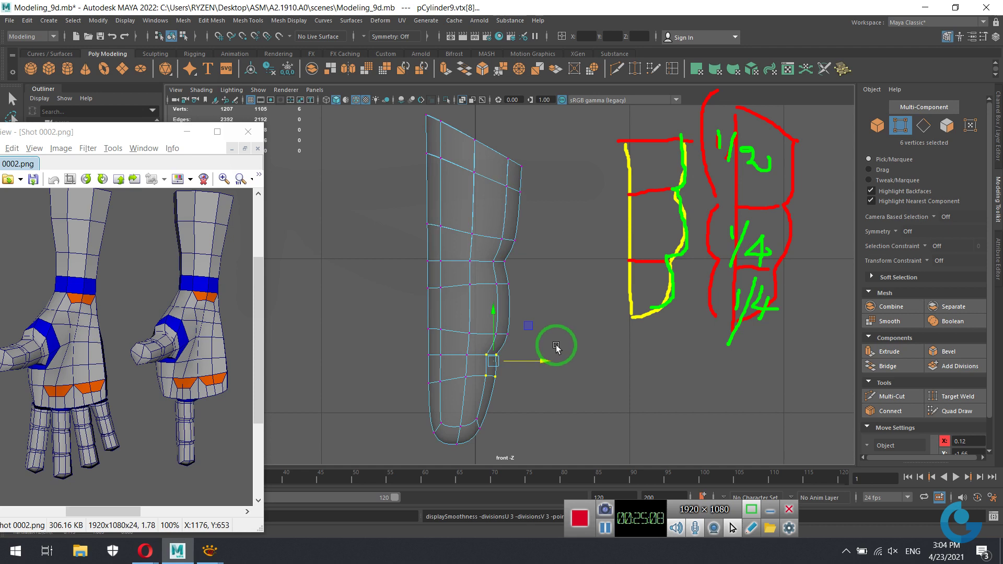
Clear the selection and frame the rounded fingertip close up in the perspective view.
{"action": "left_click", "coordinate": [565, 377]}
{"action": "key", "text": "space"}
{"action": "key", "text": "space"}
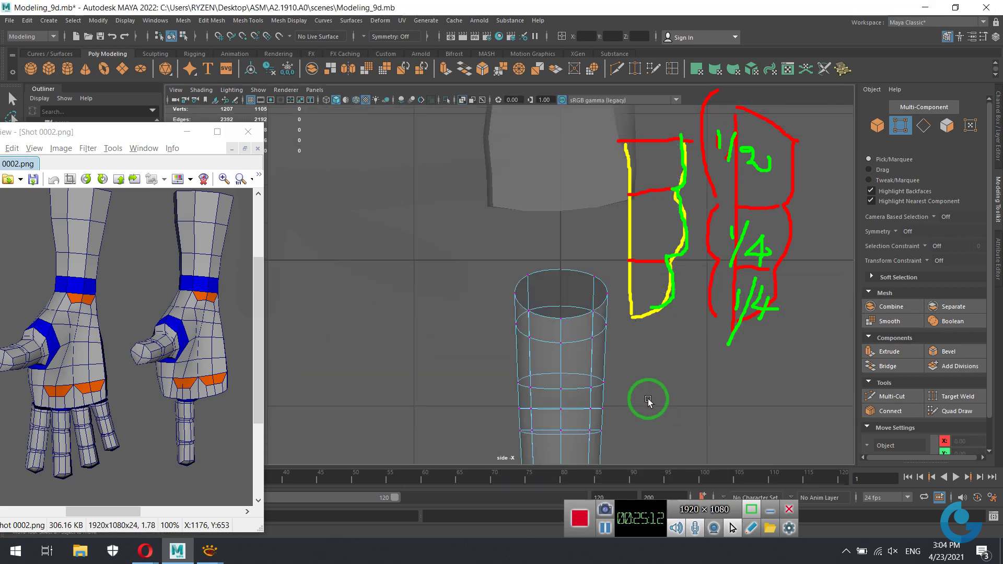
{"action": "scroll", "coordinate": [594, 384], "scroll_direction": "up", "scroll_amount": 2}
{"action": "scroll", "coordinate": [517, 295], "scroll_direction": "up", "scroll_amount": 2}
{"action": "scroll", "coordinate": [518, 328], "scroll_direction": "up", "scroll_amount": 1}
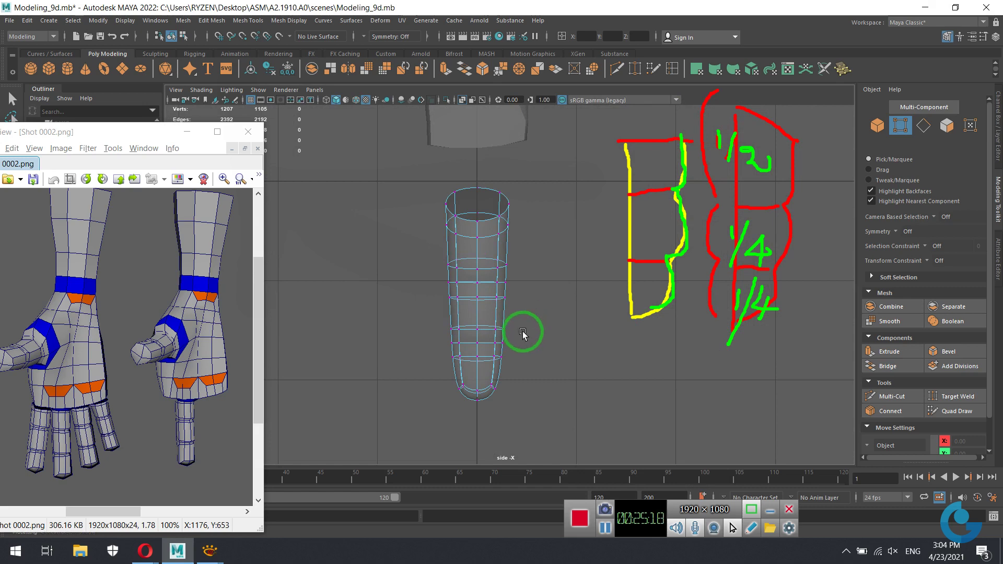
{"action": "key", "text": "space"}
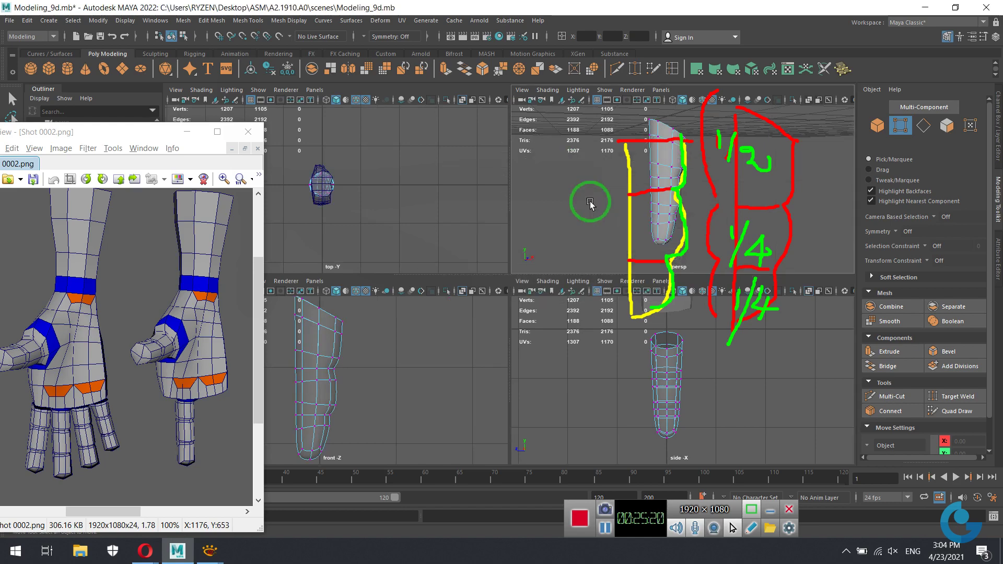
{"action": "key", "text": "space"}
{"action": "mouse_move", "coordinate": [589, 201]}
{"action": "left_mouse_down", "text": "alt"}
{"action": "mouse_move", "coordinate": [520, 347]}
{"action": "mouse_move", "coordinate": [565, 293]}
{"action": "mouse_move", "coordinate": [572, 228]}
{"action": "mouse_move", "coordinate": [559, 291]}
{"action": "mouse_move", "coordinate": [426, 329]}
{"action": "left_mouse_up", "text": "alt"}
{"action": "mouse_move", "coordinate": [426, 329]}
{"action": "right_mouse_down", "text": "alt"}
{"action": "mouse_move", "coordinate": [587, 354]}
{"action": "mouse_move", "coordinate": [501, 336]}
{"action": "right_mouse_up", "text": "alt"}
{"action": "mouse_move", "coordinate": [502, 336]}
{"action": "middle_mouse_down", "text": "alt"}
{"action": "mouse_move", "coordinate": [497, 280]}
{"action": "mouse_move", "coordinate": [439, 282]}
{"action": "middle_mouse_up", "text": "alt"}
Scale the lower joint ring wider and the upper joint ring slightly narrower.
{"action": "left_click", "coordinate": [437, 285]}
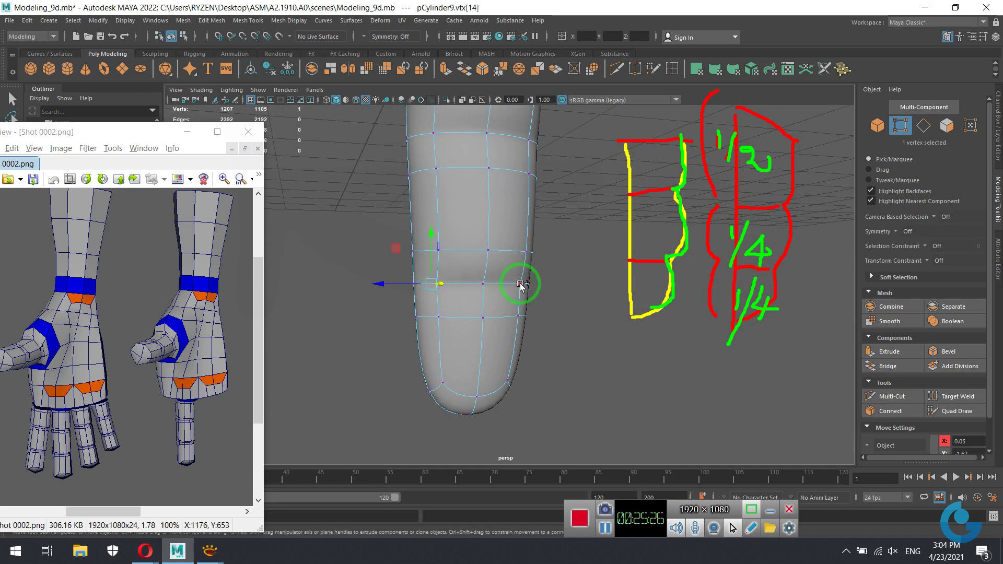
{"action": "left_click", "coordinate": [520, 285], "text": "shift"}
{"action": "mouse_move", "coordinate": [500, 235]}
{"action": "middle_mouse_down", "text": "alt"}
{"action": "mouse_move", "coordinate": [475, 314]}
{"action": "mouse_move", "coordinate": [460, 316]}
{"action": "middle_mouse_up", "text": "alt"}
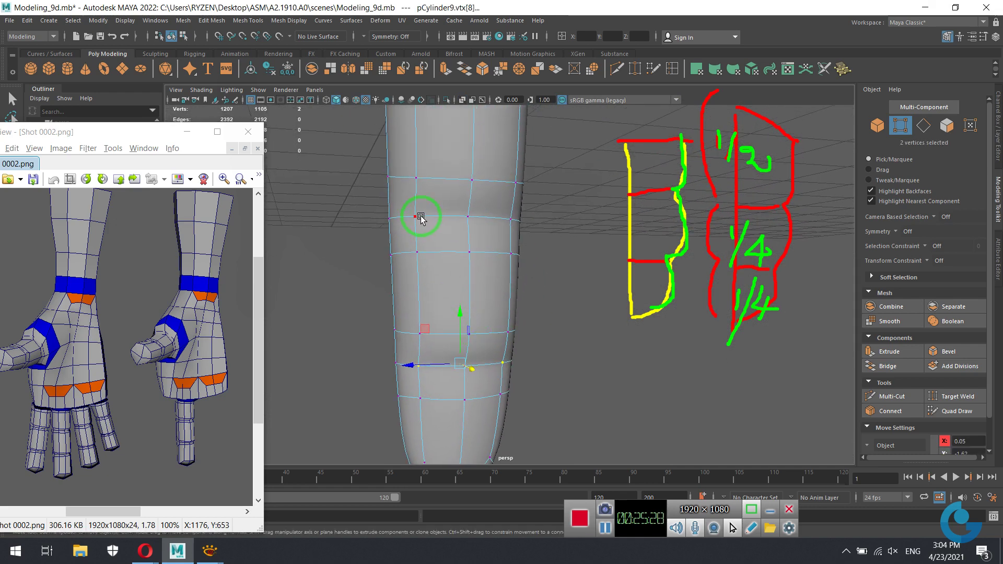
{"action": "key", "text": "r"}
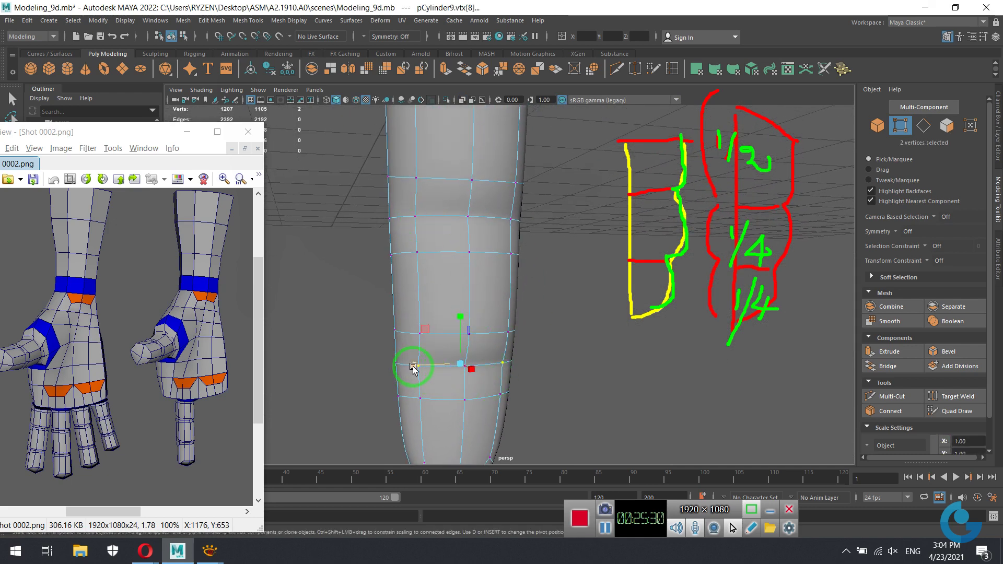
{"action": "left_click_drag", "start_coordinate": [413, 367], "coordinate": [415, 367]}
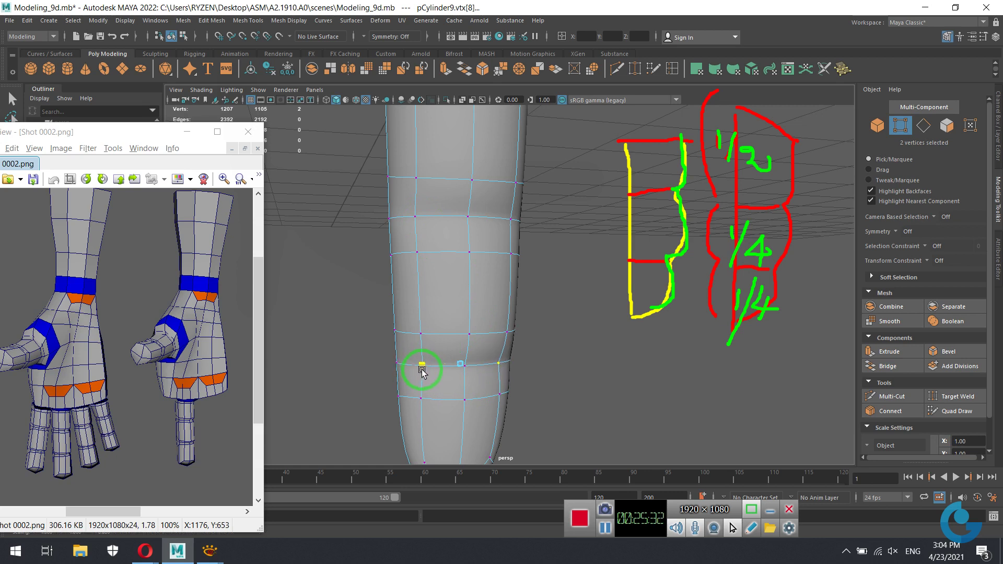
{"action": "left_click_drag", "start_coordinate": [417, 216], "coordinate": [517, 222]}
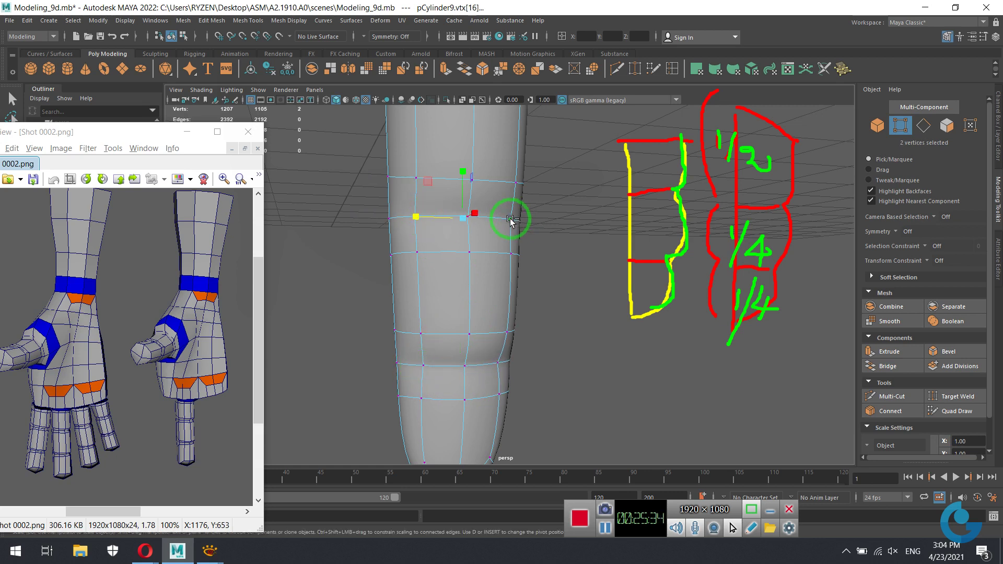
{"action": "mouse_move", "coordinate": [414, 214]}
{"action": "left_mouse_down"}
{"action": "mouse_move", "coordinate": [493, 320]}
{"action": "mouse_move", "coordinate": [594, 313]}
{"action": "mouse_move", "coordinate": [545, 353]}
{"action": "mouse_move", "coordinate": [456, 374]}
{"action": "mouse_move", "coordinate": [389, 363]}
{"action": "left_mouse_up"}
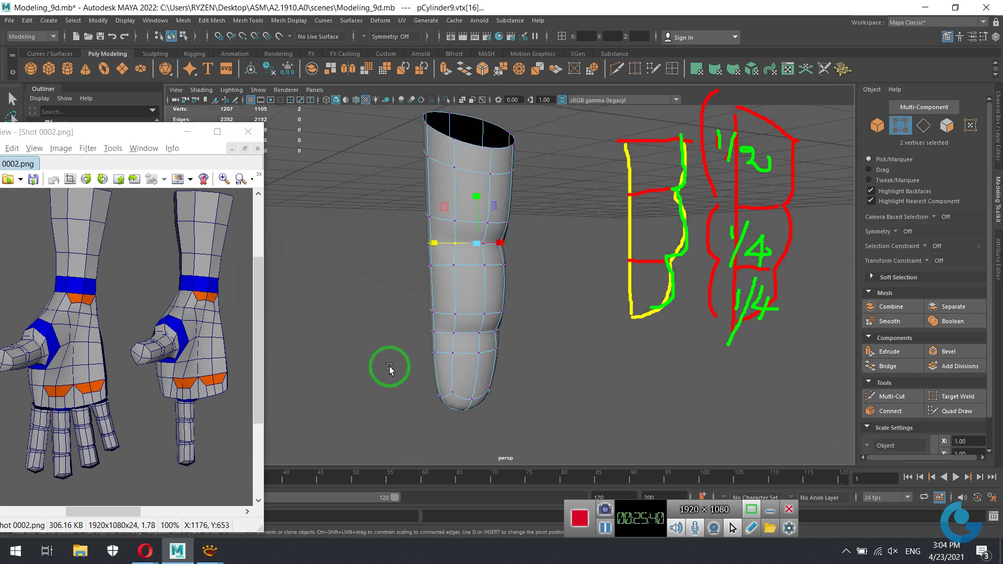
Spread the four joint vertices on the finger's left and right edges outward.
{"action": "left_click", "coordinate": [428, 335]}
{"action": "left_click_drag", "start_coordinate": [541, 354], "coordinate": [526, 343], "text": "alt"}
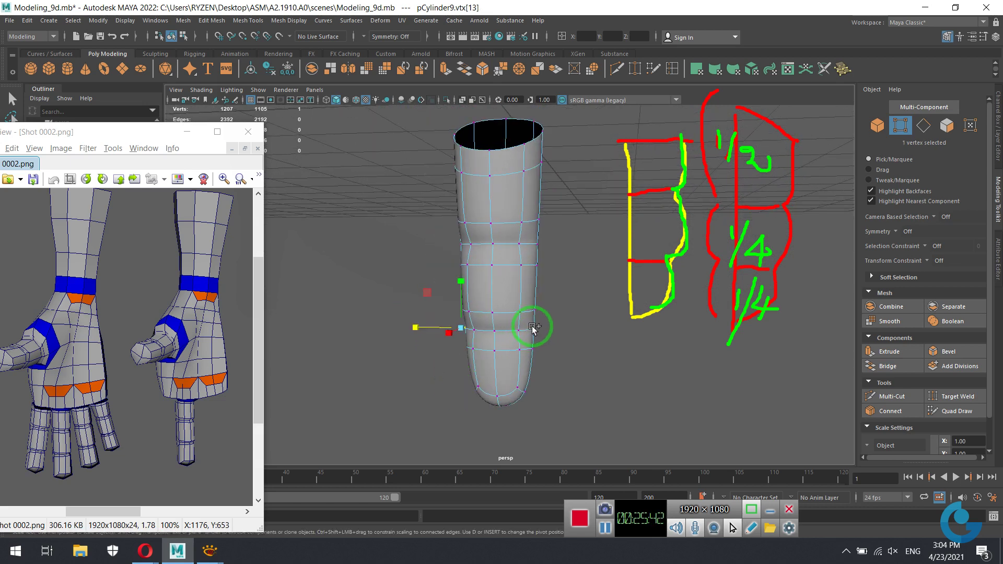
{"action": "left_click", "coordinate": [533, 329], "text": "shift"}
{"action": "left_click_drag", "start_coordinate": [494, 296], "coordinate": [530, 305], "text": "alt"}
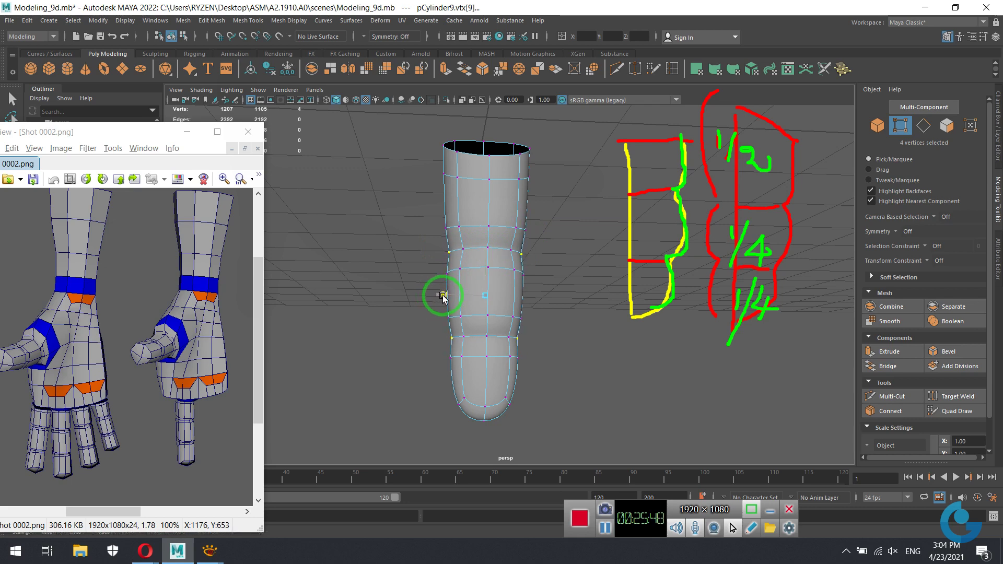
{"action": "left_click_drag", "start_coordinate": [443, 296], "coordinate": [438, 296]}
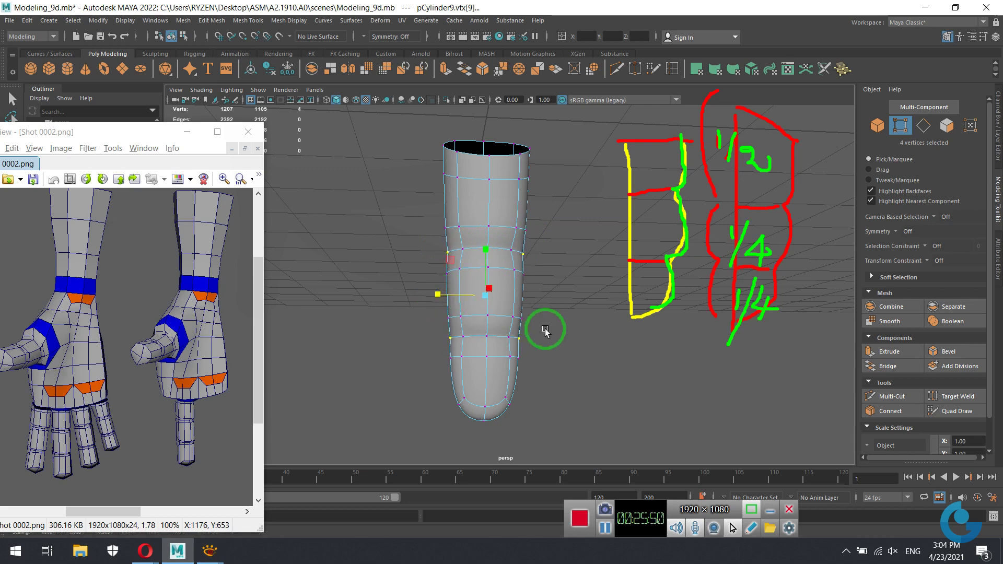
{"action": "mouse_move", "coordinate": [544, 331]}
{"action": "left_mouse_down", "text": "alt"}
{"action": "mouse_move", "coordinate": [441, 336]}
{"action": "mouse_move", "coordinate": [624, 316]}
{"action": "mouse_move", "coordinate": [541, 302]}
{"action": "left_mouse_up", "text": "alt"}
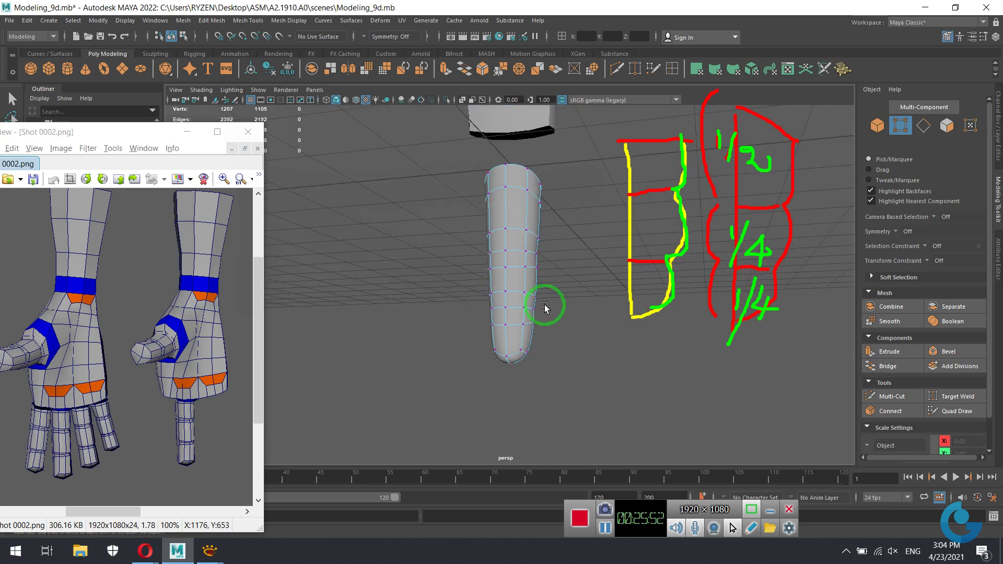
Return to object mode and select the whole finger cylinder pCylinder9.
{"action": "right_click_drag", "start_coordinate": [542, 302], "coordinate": [524, 340], "text": "alt"}
{"action": "right_click_drag", "start_coordinate": [468, 287], "coordinate": [571, 209]}
{"action": "left_click", "coordinate": [567, 283]}
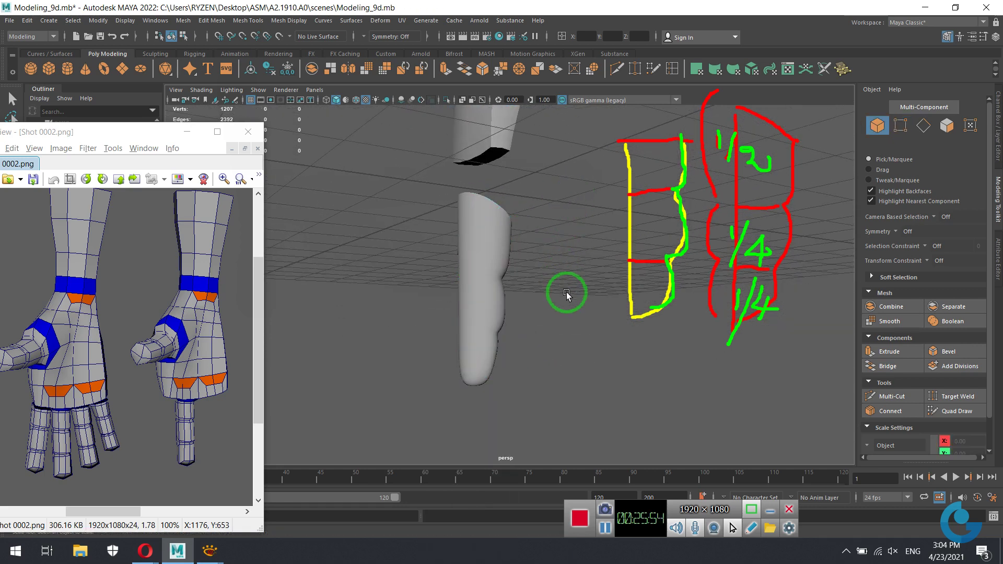
{"action": "mouse_move", "coordinate": [565, 334]}
{"action": "left_mouse_down", "text": "alt"}
{"action": "mouse_move", "coordinate": [556, 365]}
{"action": "mouse_move", "coordinate": [552, 346]}
{"action": "left_mouse_up", "text": "alt"}
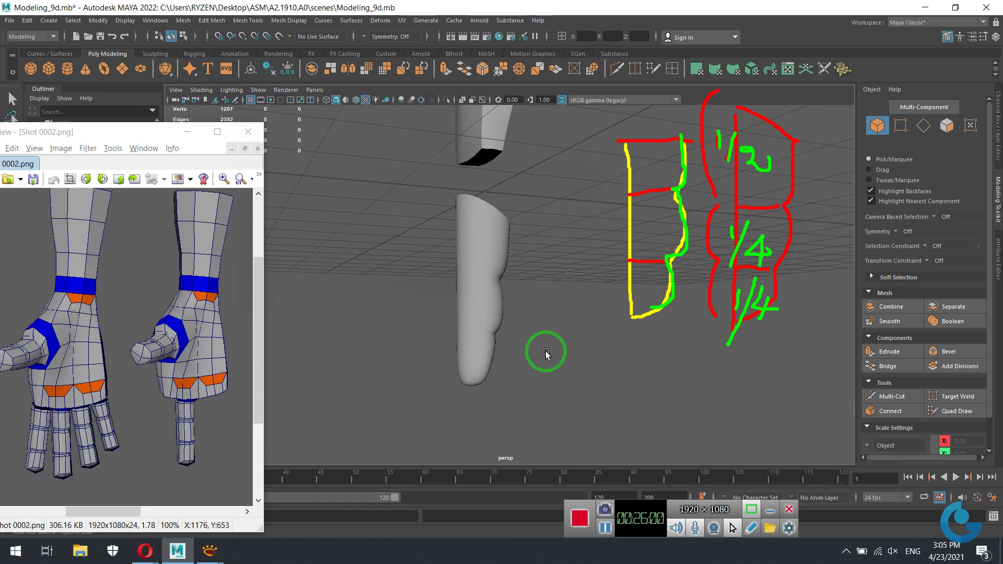
{"action": "mouse_move", "coordinate": [506, 326]}
{"action": "left_mouse_down", "text": "alt"}
{"action": "mouse_move", "coordinate": [604, 336]}
{"action": "mouse_move", "coordinate": [609, 359]}
{"action": "mouse_move", "coordinate": [523, 308]}
{"action": "mouse_move", "coordinate": [531, 287]}
{"action": "left_mouse_up", "text": "alt"}
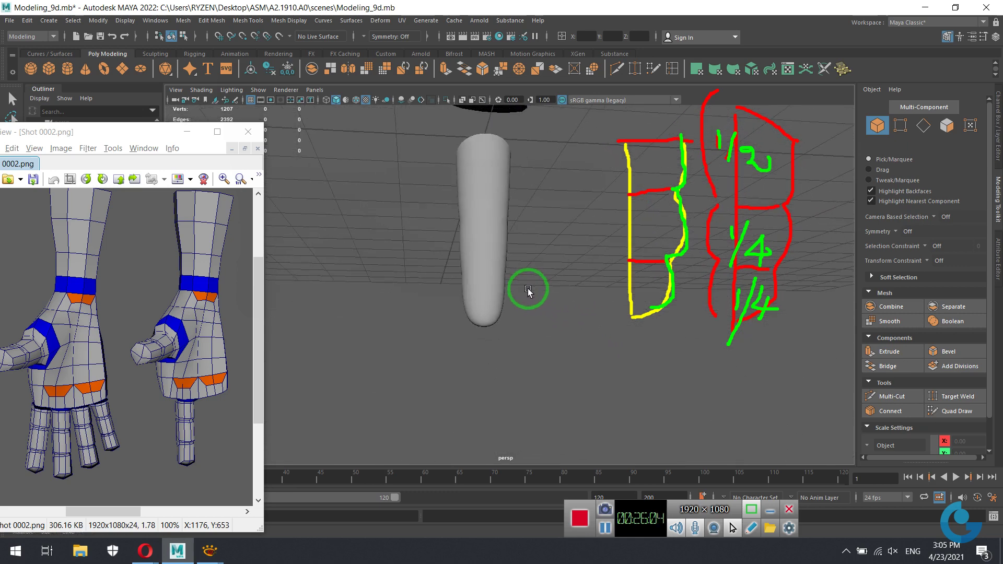
{"action": "mouse_move", "coordinate": [531, 287]}
{"action": "right_mouse_down", "text": "alt"}
{"action": "mouse_move", "coordinate": [618, 314]}
{"action": "mouse_move", "coordinate": [506, 302]}
{"action": "mouse_move", "coordinate": [538, 277]}
{"action": "mouse_move", "coordinate": [543, 314]}
{"action": "right_mouse_up", "text": "alt"}
{"action": "left_click", "coordinate": [506, 302]}
In low-poly face mode, select the two bottom front faces and extrude them.
{"action": "key", "text": "1"}
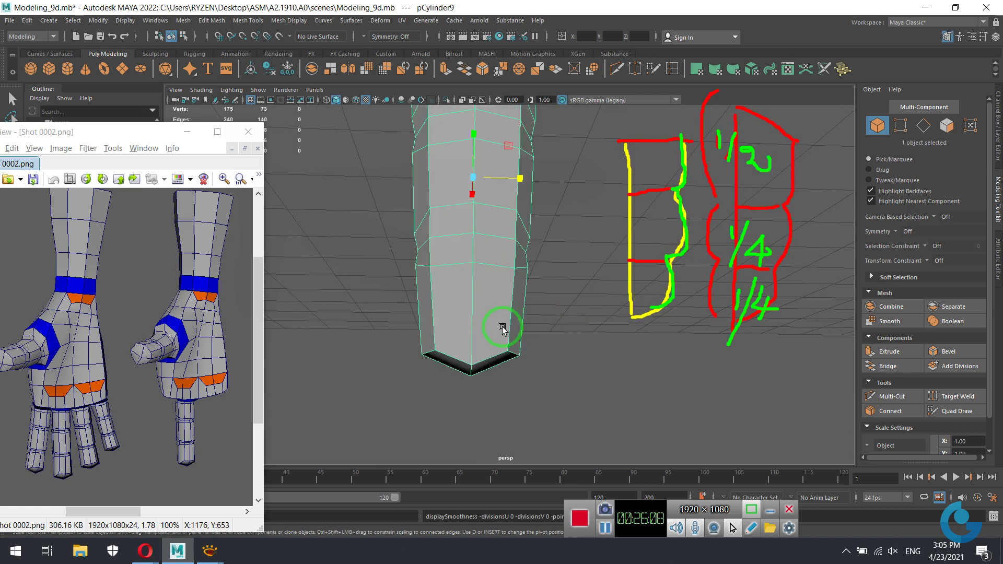
{"action": "mouse_move", "coordinate": [501, 327]}
{"action": "left_mouse_down", "text": "alt"}
{"action": "mouse_move", "coordinate": [575, 338]}
{"action": "mouse_move", "coordinate": [511, 348]}
{"action": "left_mouse_up", "text": "alt"}
{"action": "mouse_move", "coordinate": [487, 265]}
{"action": "right_mouse_down"}
{"action": "mouse_move", "coordinate": [488, 315]}
{"action": "mouse_move", "coordinate": [486, 296]}
{"action": "right_mouse_up"}
{"action": "left_click", "coordinate": [510, 303]}
{"action": "left_click", "coordinate": [450, 283], "text": "shift"}
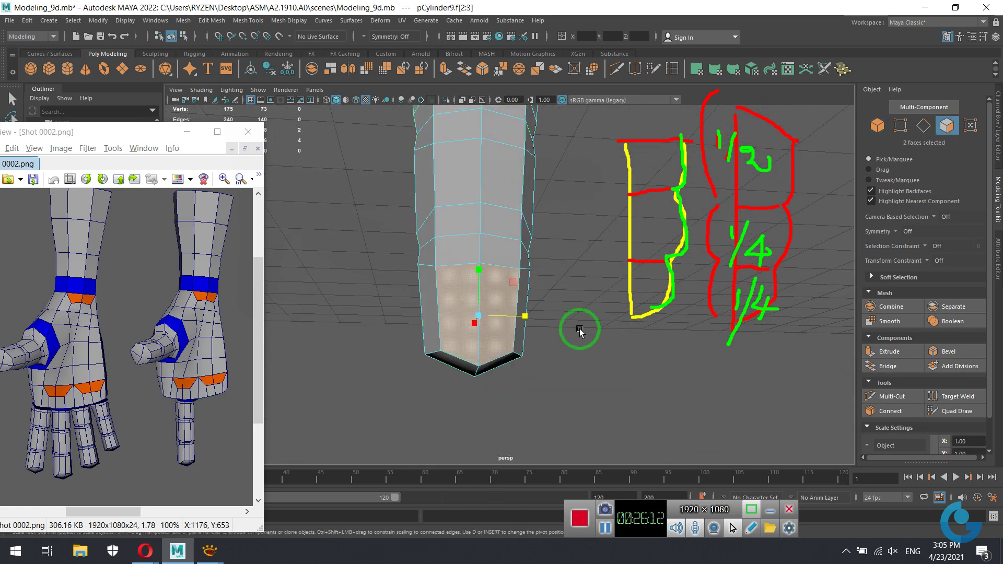
{"action": "mouse_move", "coordinate": [535, 343]}
{"action": "left_mouse_down", "text": "alt"}
{"action": "mouse_move", "coordinate": [544, 342]}
{"action": "mouse_move", "coordinate": [540, 364]}
{"action": "mouse_move", "coordinate": [533, 320]}
{"action": "left_mouse_up", "text": "alt"}
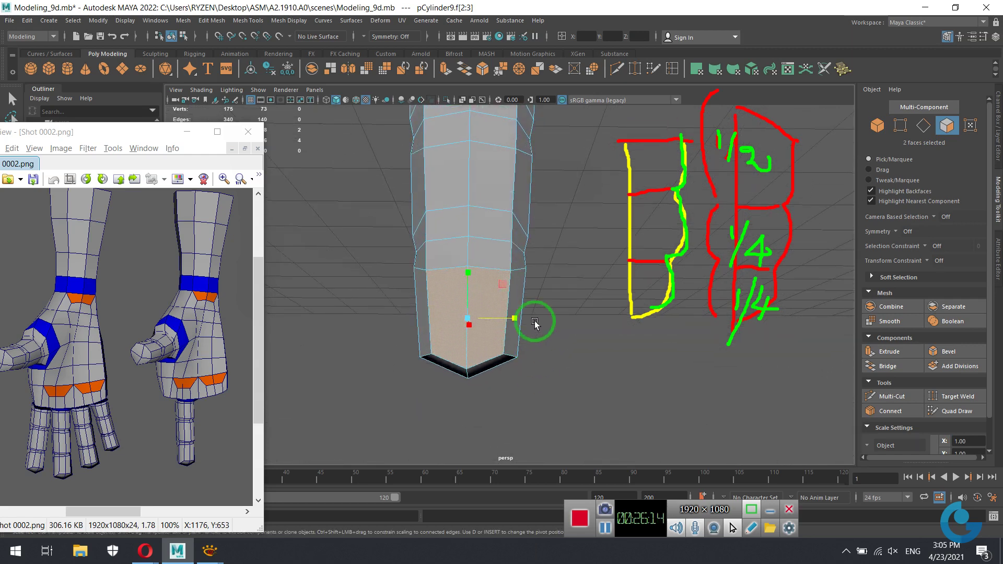
{"action": "left_click", "coordinate": [446, 69]}
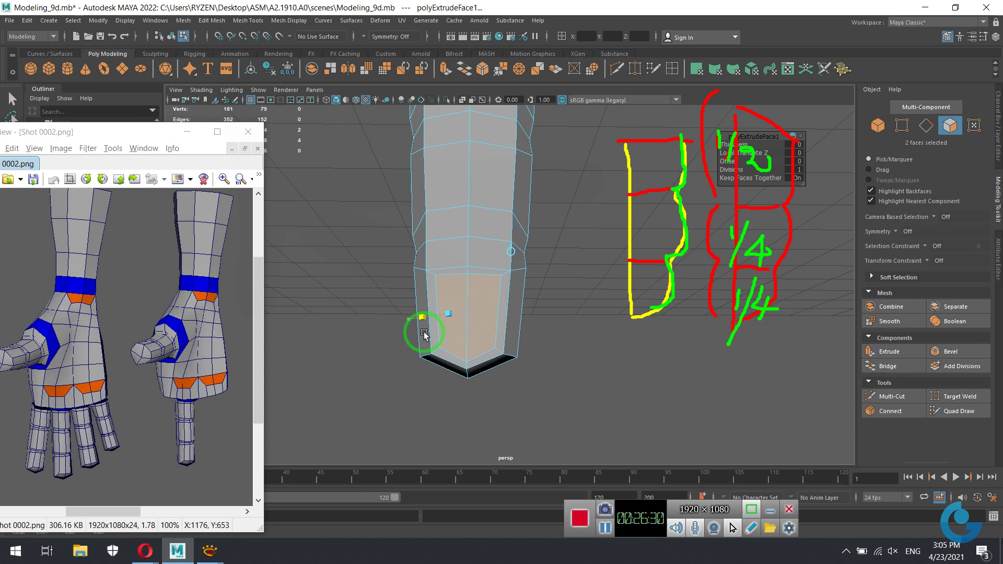
Inspect the extrude manipulator, then go back to object selection mode.
{"action": "key", "text": "super"}
{"action": "key", "text": "super"}
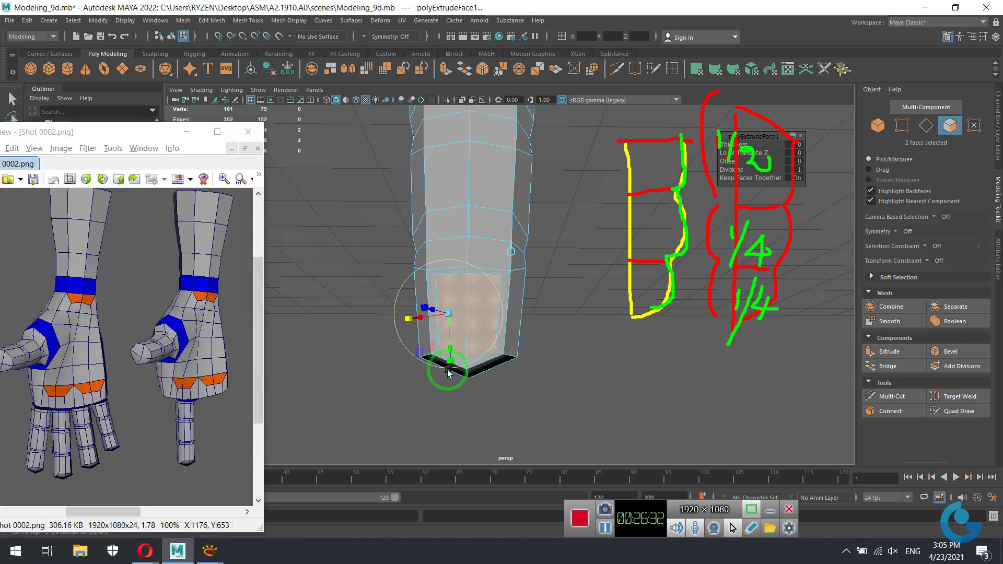
{"action": "mouse_move", "coordinate": [448, 371]}
{"action": "left_mouse_down", "text": "alt"}
{"action": "mouse_move", "coordinate": [488, 385]}
{"action": "mouse_move", "coordinate": [511, 372]}
{"action": "mouse_move", "coordinate": [569, 375]}
{"action": "left_mouse_up", "text": "alt"}
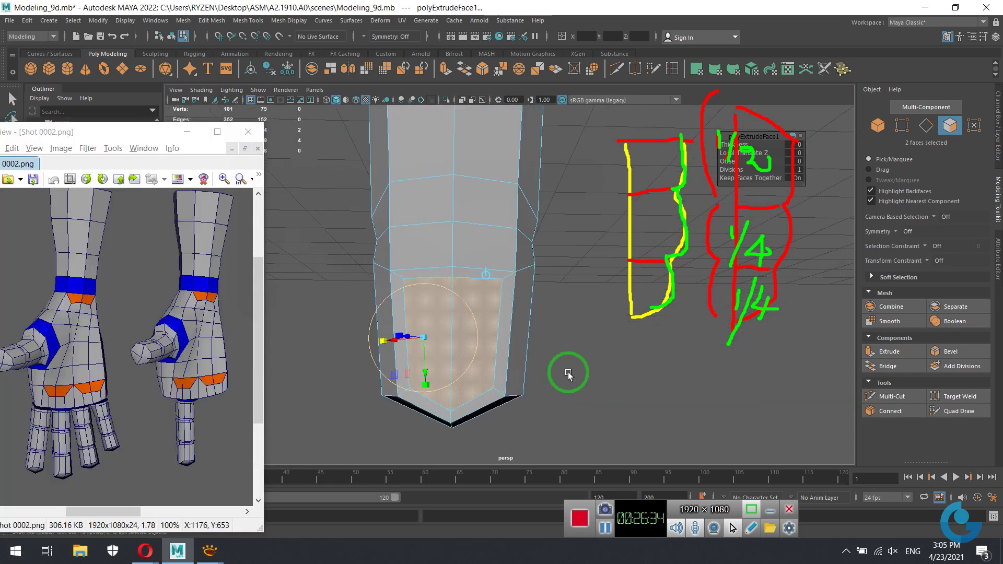
{"action": "right_click", "coordinate": [569, 375]}
{"action": "right_click_drag", "start_coordinate": [607, 243], "coordinate": [608, 244]}
{"action": "mouse_move", "coordinate": [572, 293]}
{"action": "left_mouse_down", "text": "alt"}
{"action": "mouse_move", "coordinate": [538, 330]}
{"action": "mouse_move", "coordinate": [576, 360]}
{"action": "mouse_move", "coordinate": [610, 342]}
{"action": "mouse_move", "coordinate": [526, 349]}
{"action": "left_mouse_up", "text": "alt"}
{"action": "right_click_drag", "start_coordinate": [527, 350], "coordinate": [526, 348], "text": "alt"}
{"action": "mouse_move", "coordinate": [540, 313]}
{"action": "left_mouse_down", "text": "alt"}
{"action": "mouse_move", "coordinate": [470, 332]}
{"action": "mouse_move", "coordinate": [497, 332]}
{"action": "mouse_move", "coordinate": [387, 285]}
{"action": "mouse_move", "coordinate": [544, 327]}
{"action": "mouse_move", "coordinate": [490, 336]}
{"action": "mouse_move", "coordinate": [455, 316]}
{"action": "left_mouse_up", "text": "alt"}
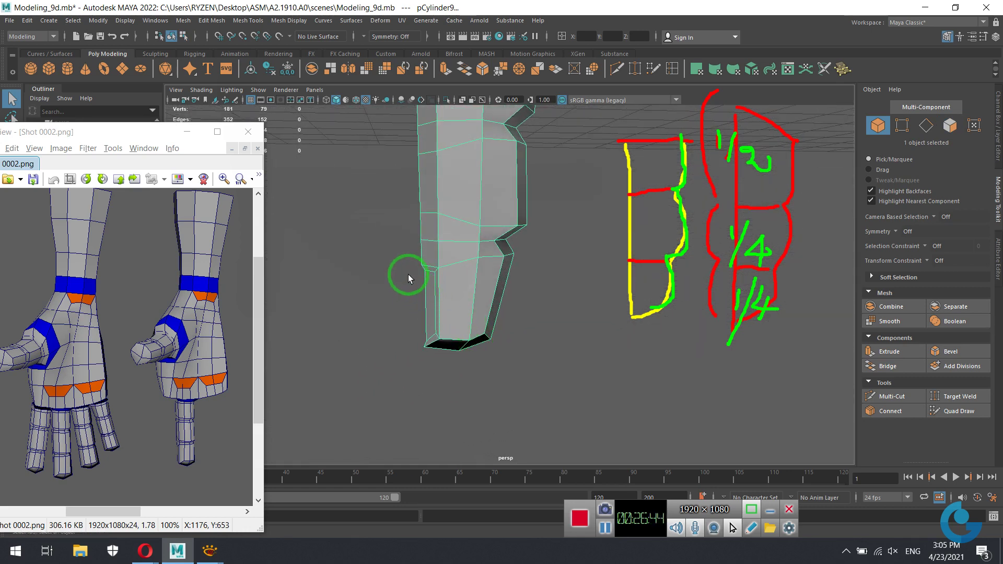
Undo the extrusion of the bottom faces.
{"action": "mouse_move", "coordinate": [533, 291]}
{"action": "left_mouse_down", "text": "alt"}
{"action": "mouse_move", "coordinate": [524, 316]}
{"action": "mouse_move", "coordinate": [513, 309]}
{"action": "mouse_move", "coordinate": [576, 308]}
{"action": "left_mouse_up", "text": "alt"}
{"action": "key", "text": "ctrl+z"}
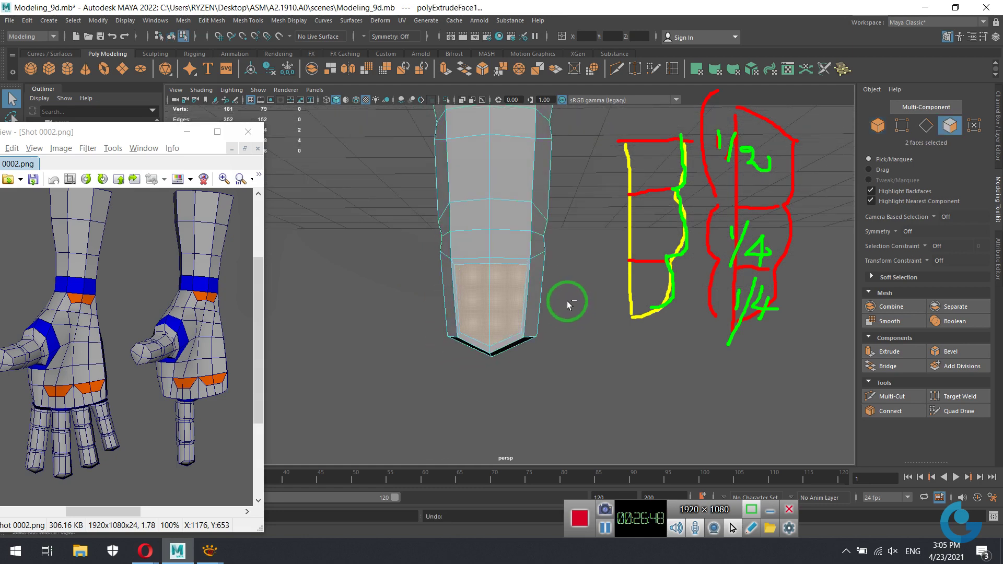
{"action": "mouse_move", "coordinate": [537, 302]}
{"action": "left_mouse_down", "text": "alt"}
{"action": "mouse_move", "coordinate": [463, 308]}
{"action": "mouse_move", "coordinate": [510, 313]}
{"action": "mouse_move", "coordinate": [673, 211]}
{"action": "left_mouse_up", "text": "alt"}
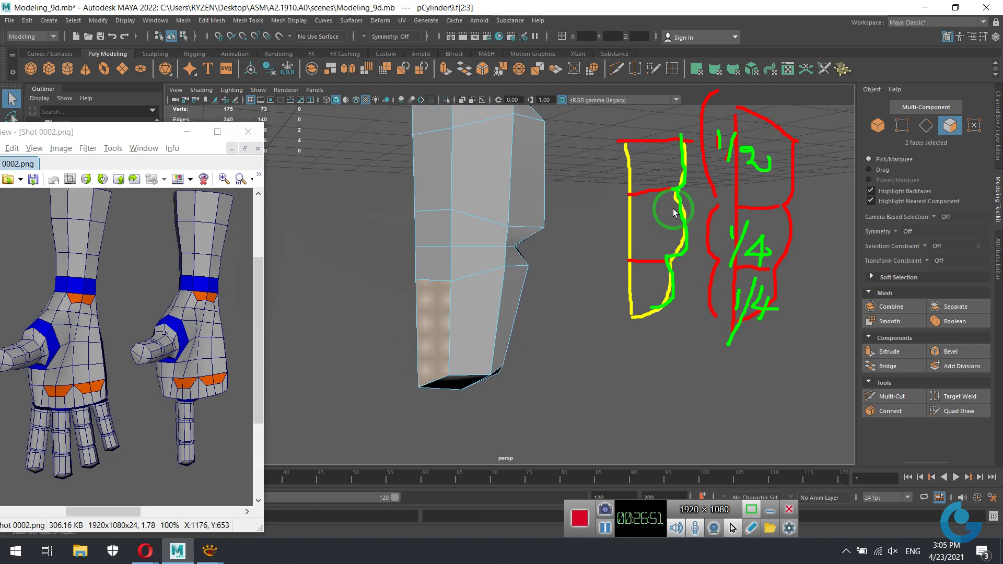
{"action": "right_click_drag", "start_coordinate": [423, 258], "coordinate": [500, 203]}
Insert a new edge loop across the finger's lower section and select its edges for moving.
{"action": "left_click", "coordinate": [673, 69]}
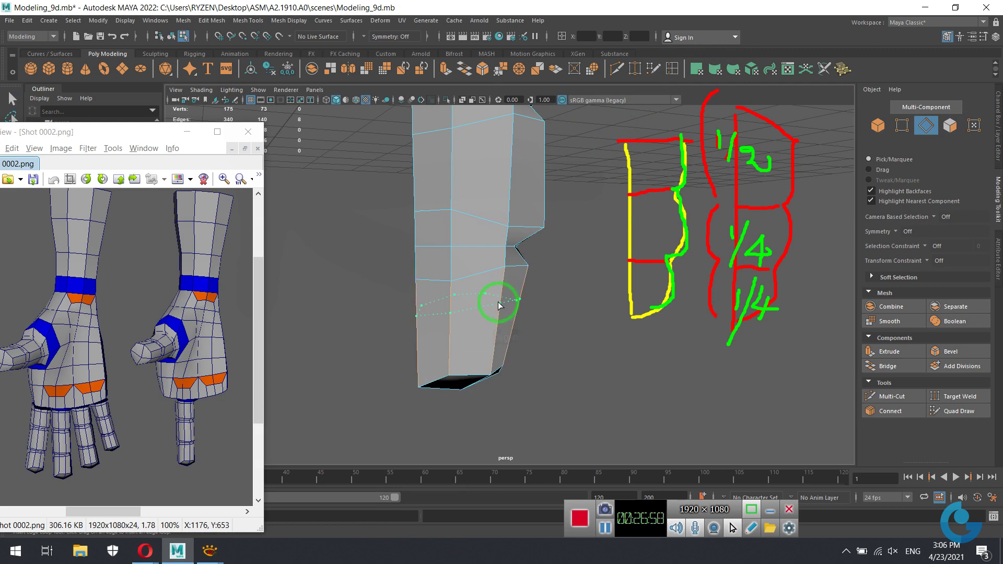
{"action": "left_click", "coordinate": [501, 305]}
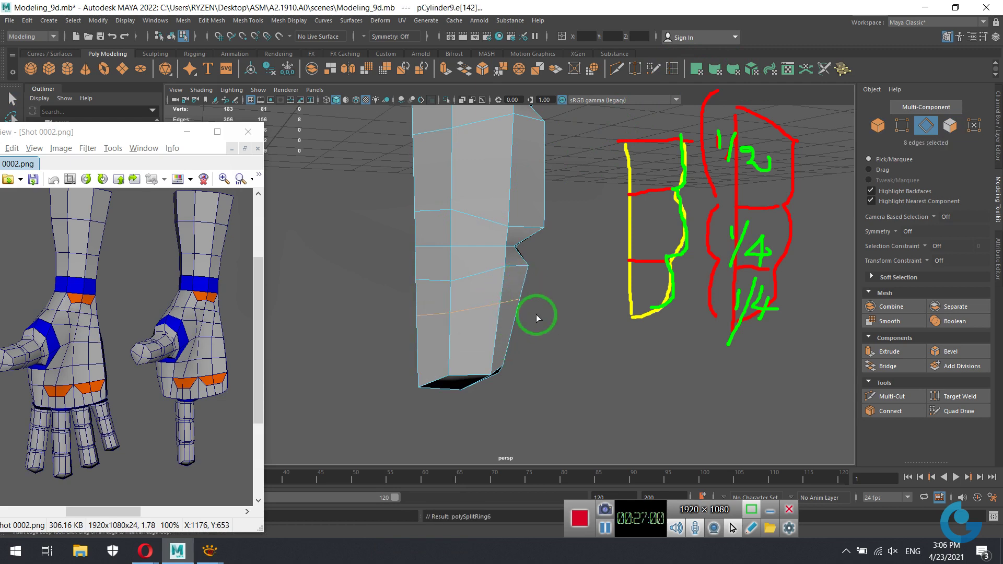
{"action": "mouse_move", "coordinate": [497, 331]}
{"action": "left_mouse_down", "text": "alt"}
{"action": "mouse_move", "coordinate": [531, 331]}
{"action": "mouse_move", "coordinate": [522, 316]}
{"action": "mouse_move", "coordinate": [542, 340]}
{"action": "mouse_move", "coordinate": [477, 332]}
{"action": "left_mouse_up", "text": "alt"}
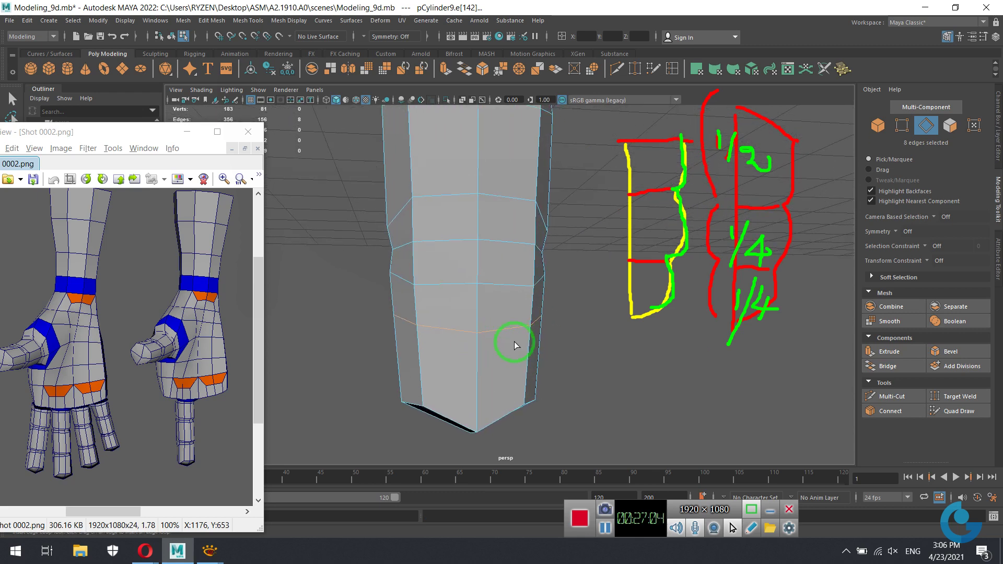
{"action": "right_click_drag", "start_coordinate": [515, 345], "coordinate": [505, 325]}
{"action": "key", "text": "w"}
{"action": "left_click", "coordinate": [455, 334]}
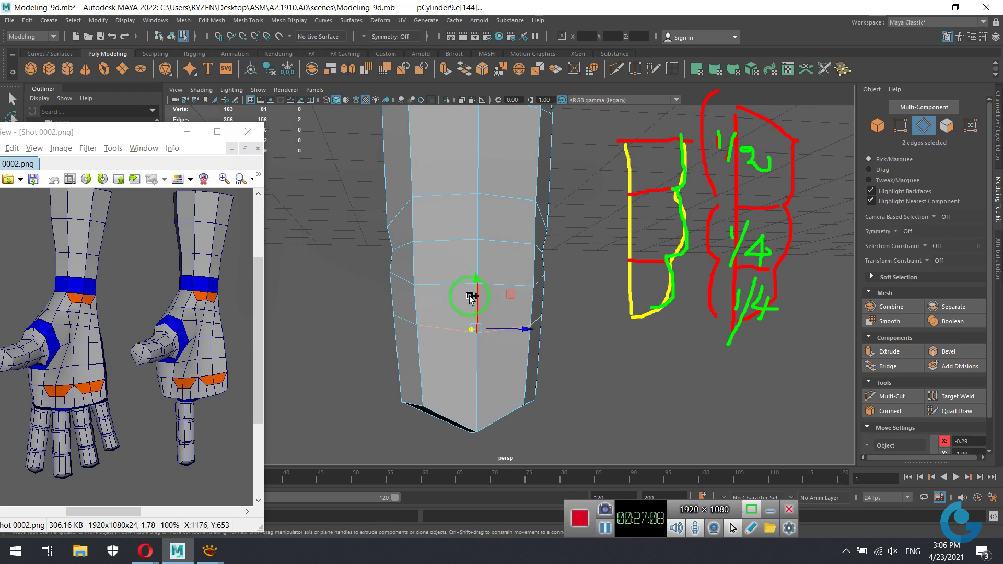
Raise and widen the new edge loop, then select the two bottom front faces.
{"action": "mouse_move", "coordinate": [476, 277]}
{"action": "left_mouse_down"}
{"action": "mouse_move", "coordinate": [481, 257]}
{"action": "mouse_move", "coordinate": [512, 331]}
{"action": "mouse_move", "coordinate": [500, 287]}
{"action": "mouse_move", "coordinate": [504, 320]}
{"action": "mouse_move", "coordinate": [482, 343]}
{"action": "mouse_move", "coordinate": [502, 340]}
{"action": "left_mouse_up"}
{"action": "key", "text": "r"}
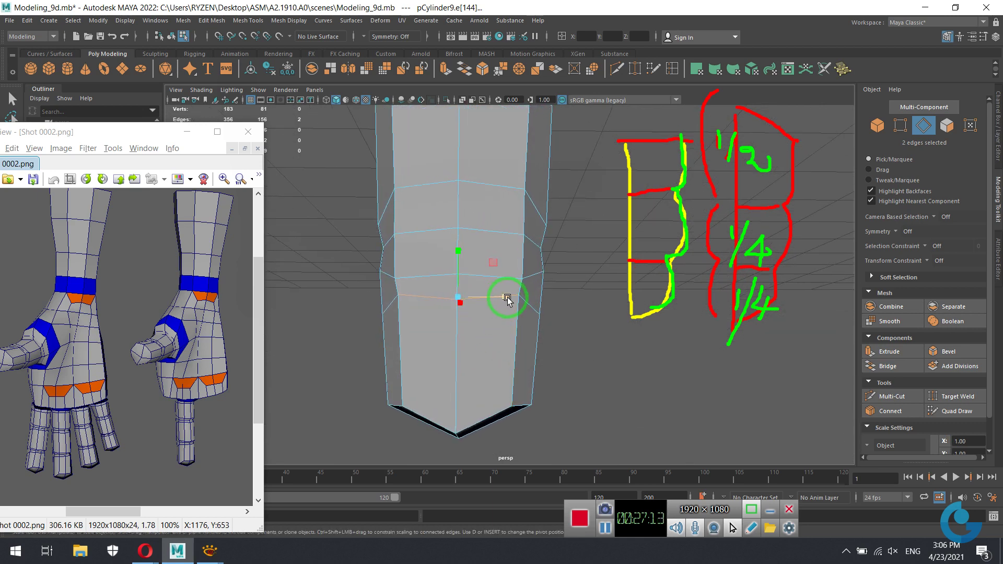
{"action": "mouse_move", "coordinate": [507, 298]}
{"action": "left_mouse_down"}
{"action": "mouse_move", "coordinate": [497, 354]}
{"action": "mouse_move", "coordinate": [528, 352]}
{"action": "mouse_move", "coordinate": [501, 365]}
{"action": "left_mouse_up"}
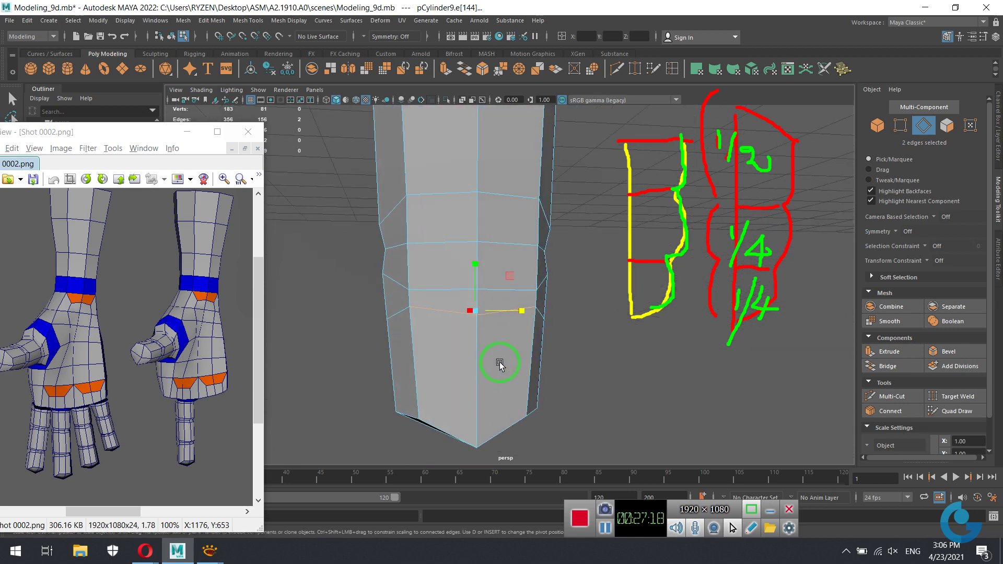
{"action": "right_click_drag", "start_coordinate": [503, 264], "coordinate": [505, 291]}
{"action": "left_click", "coordinate": [515, 339]}
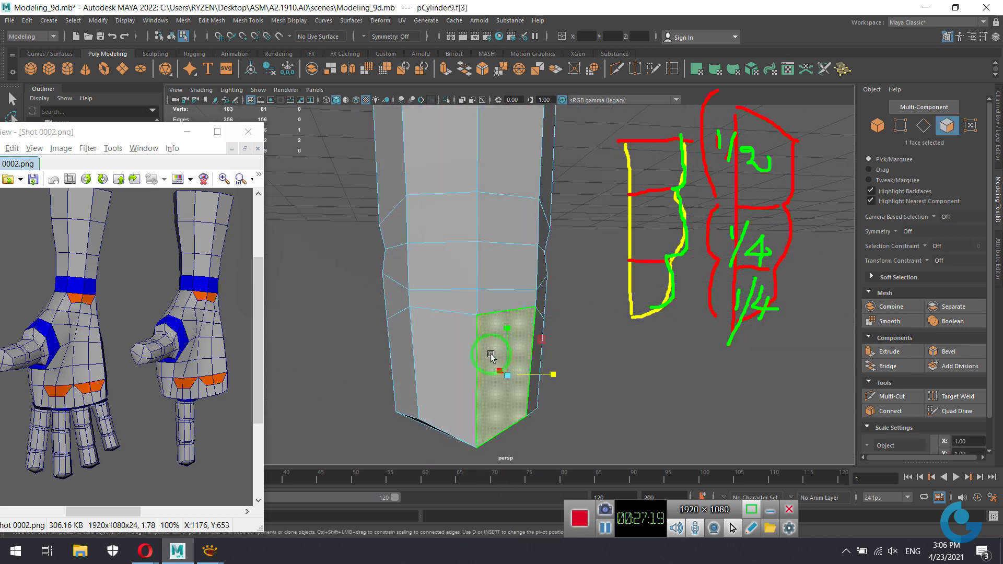
{"action": "left_click", "coordinate": [451, 359], "text": "shift"}
{"action": "mouse_move", "coordinate": [511, 332]}
{"action": "left_mouse_down", "text": "alt"}
{"action": "mouse_move", "coordinate": [520, 370]}
{"action": "mouse_move", "coordinate": [482, 426]}
{"action": "mouse_move", "coordinate": [507, 173]}
{"action": "mouse_move", "coordinate": [561, 352]}
{"action": "mouse_move", "coordinate": [589, 369]}
{"action": "mouse_move", "coordinate": [499, 343]}
{"action": "left_mouse_up", "text": "alt"}
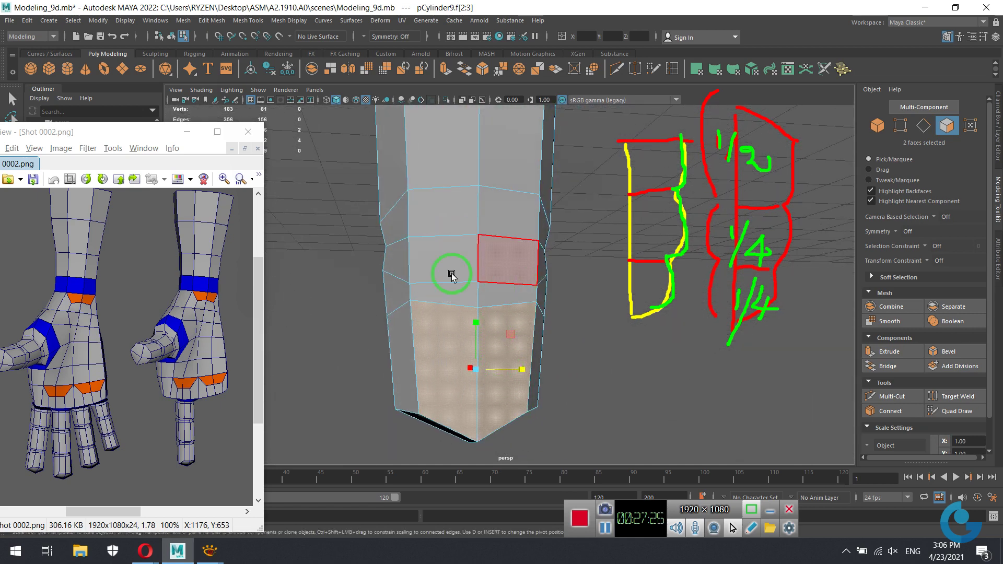
From a frontal view, adjust a middle-loop vertex and reselect the two bottom front faces.
{"action": "mouse_move", "coordinate": [451, 274]}
{"action": "left_mouse_down", "text": "alt"}
{"action": "mouse_move", "coordinate": [459, 308]}
{"action": "mouse_move", "coordinate": [519, 263]}
{"action": "left_mouse_up", "text": "alt"}
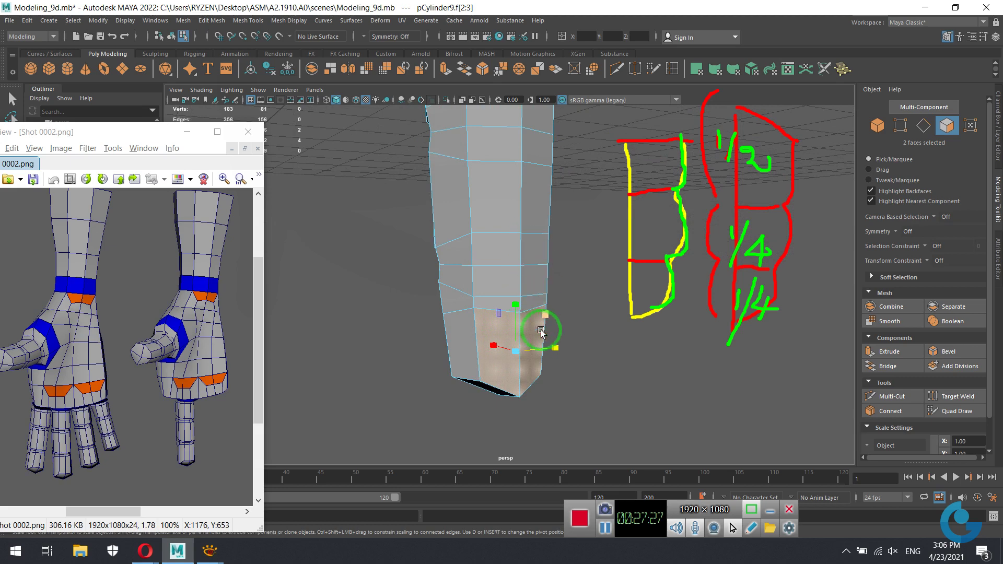
{"action": "mouse_move", "coordinate": [541, 332]}
{"action": "left_mouse_down", "text": "alt"}
{"action": "mouse_move", "coordinate": [484, 331]}
{"action": "mouse_move", "coordinate": [507, 320]}
{"action": "left_mouse_up", "text": "alt"}
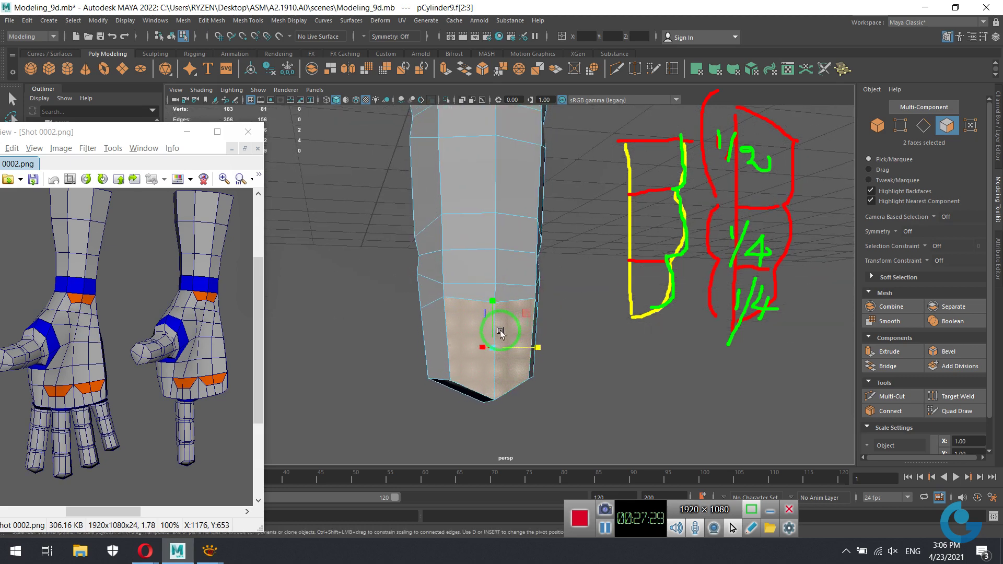
{"action": "mouse_move", "coordinate": [503, 327]}
{"action": "left_mouse_down", "text": "alt"}
{"action": "mouse_move", "coordinate": [511, 313]}
{"action": "mouse_move", "coordinate": [587, 293]}
{"action": "left_mouse_up", "text": "alt"}
{"action": "right_click_drag", "start_coordinate": [585, 291], "coordinate": [535, 265]}
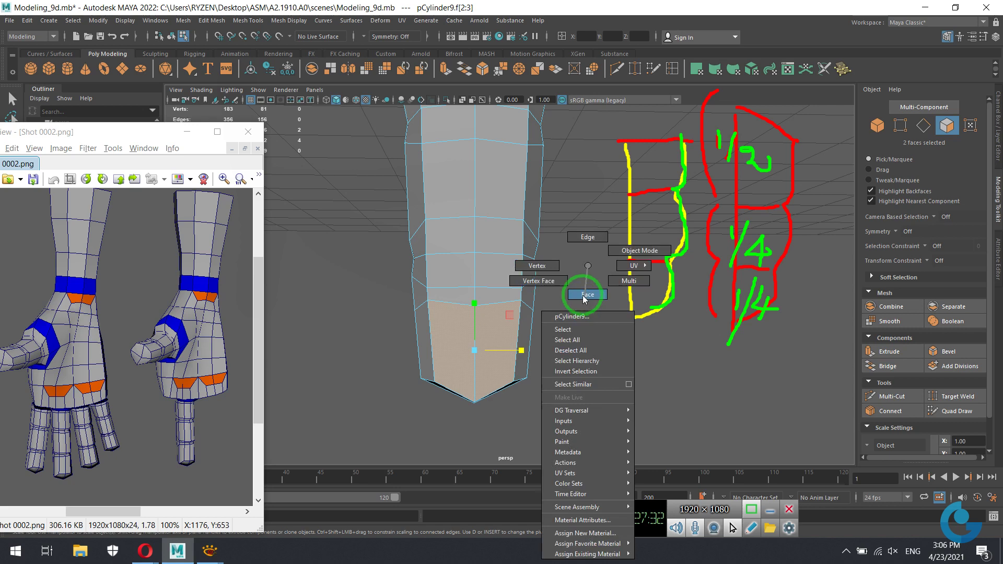
{"action": "left_click", "coordinate": [477, 303]}
{"action": "key", "text": "w"}
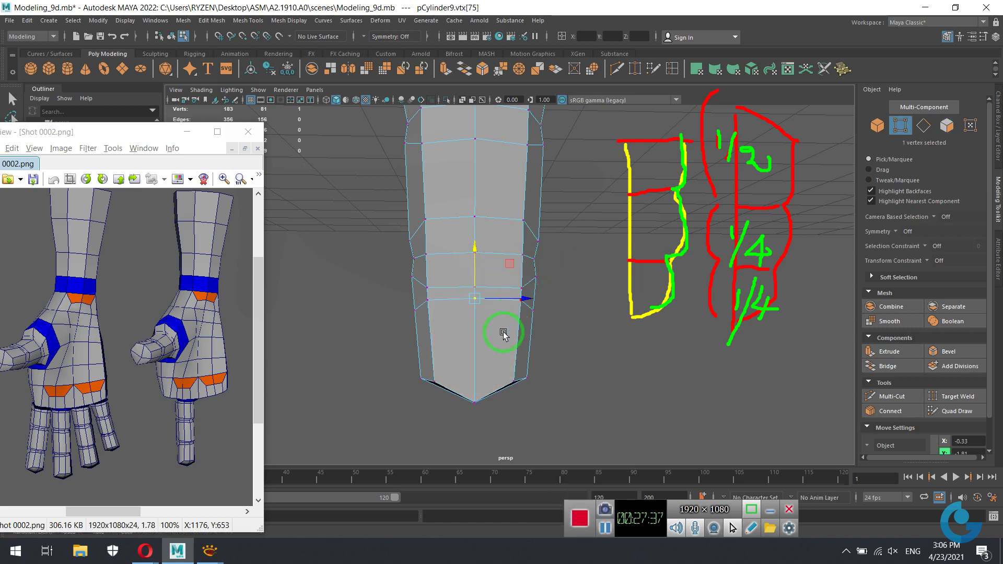
{"action": "right_click_drag", "start_coordinate": [503, 335], "coordinate": [509, 293]}
{"action": "left_click", "coordinate": [525, 336]}
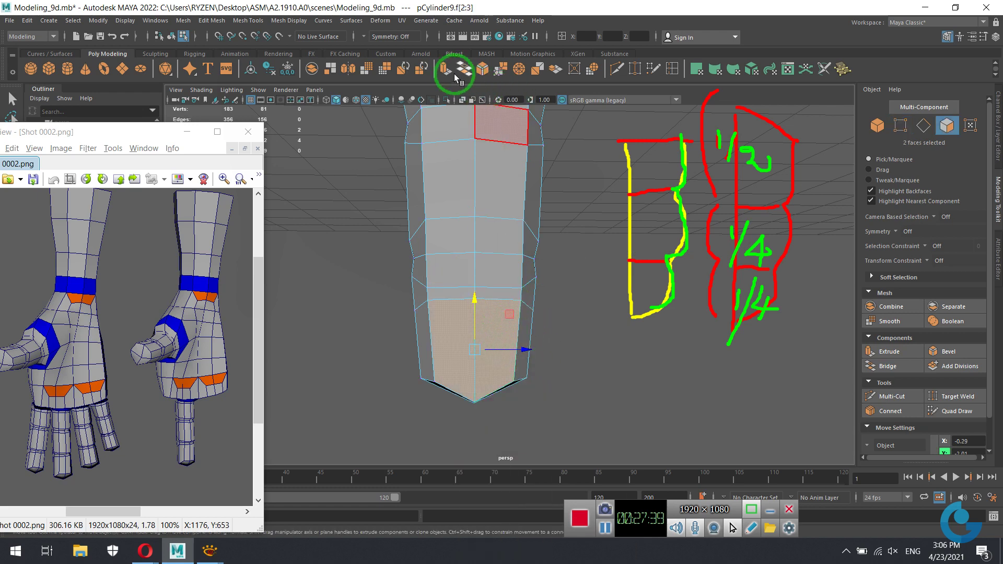
Extrude the two bottom faces, inset them inward, and extrude them again.
{"action": "left_click", "coordinate": [455, 77]}
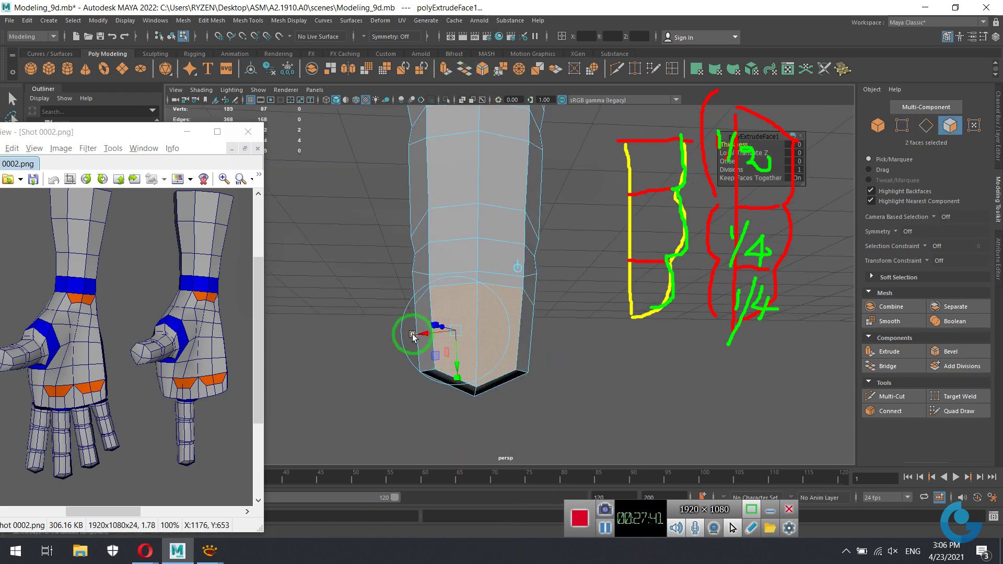
{"action": "left_click_drag", "start_coordinate": [413, 335], "coordinate": [457, 375]}
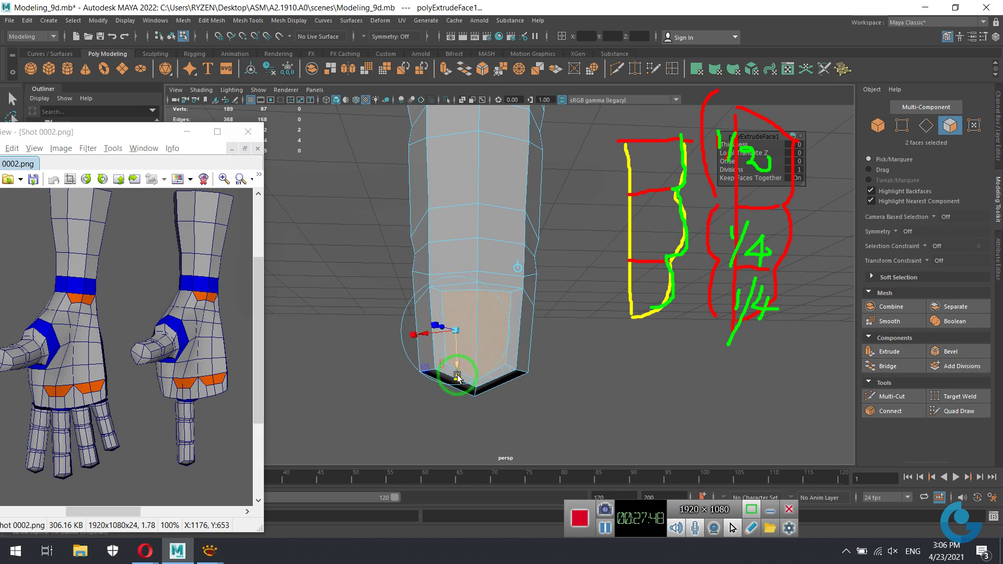
{"action": "left_click_drag", "start_coordinate": [457, 373], "coordinate": [492, 166], "text": "alt"}
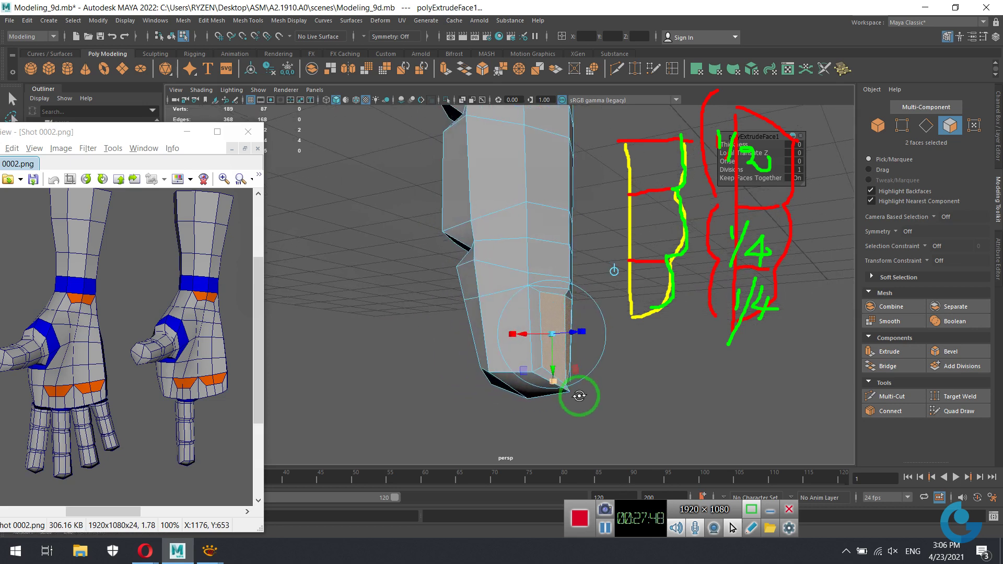
{"action": "left_click", "coordinate": [445, 72]}
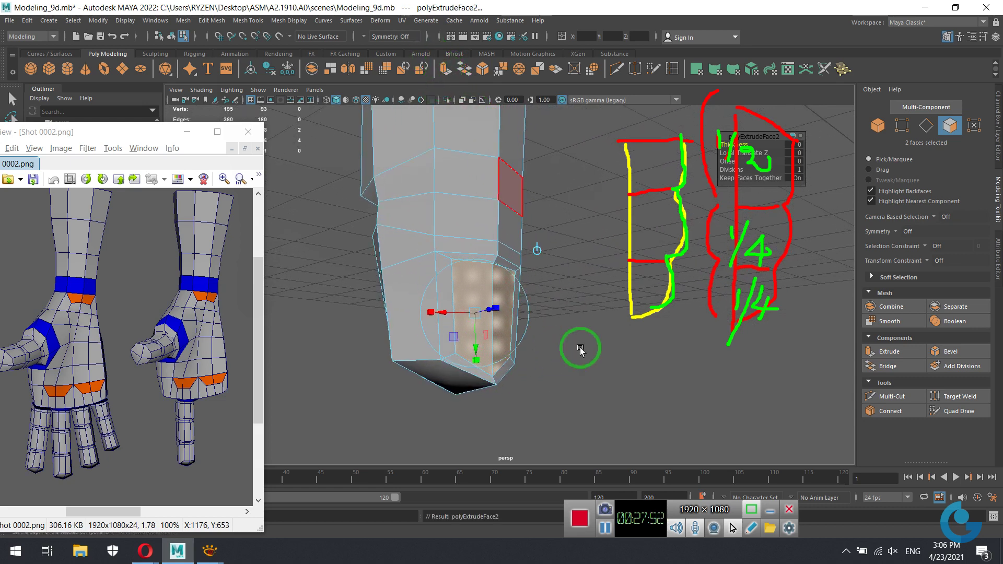
{"action": "mouse_move", "coordinate": [577, 347]}
{"action": "left_mouse_down", "text": "alt"}
{"action": "mouse_move", "coordinate": [520, 352]}
{"action": "mouse_move", "coordinate": [511, 329]}
{"action": "mouse_move", "coordinate": [512, 347]}
{"action": "mouse_move", "coordinate": [414, 302]}
{"action": "left_mouse_up", "text": "alt"}
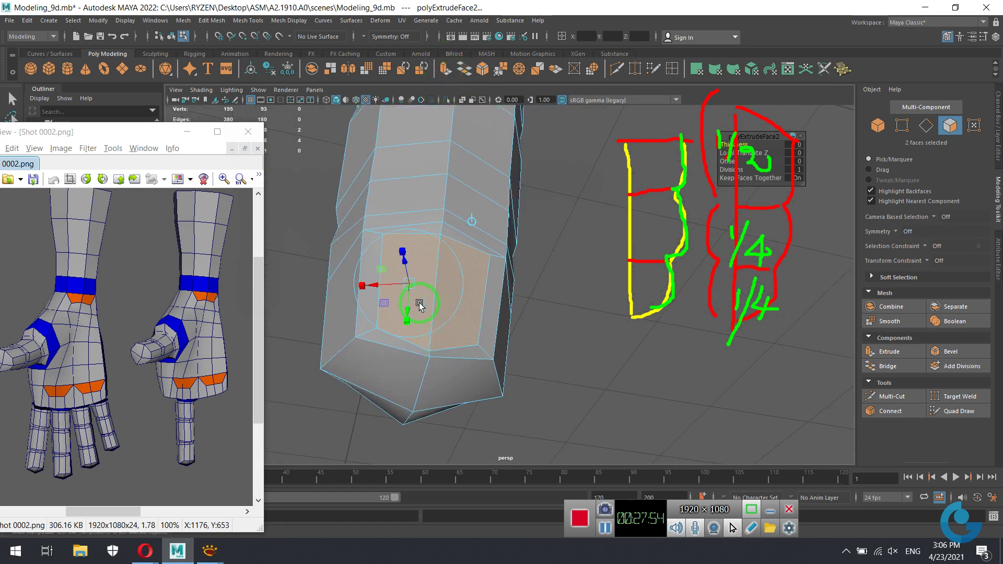
{"action": "left_click", "coordinate": [403, 256]}
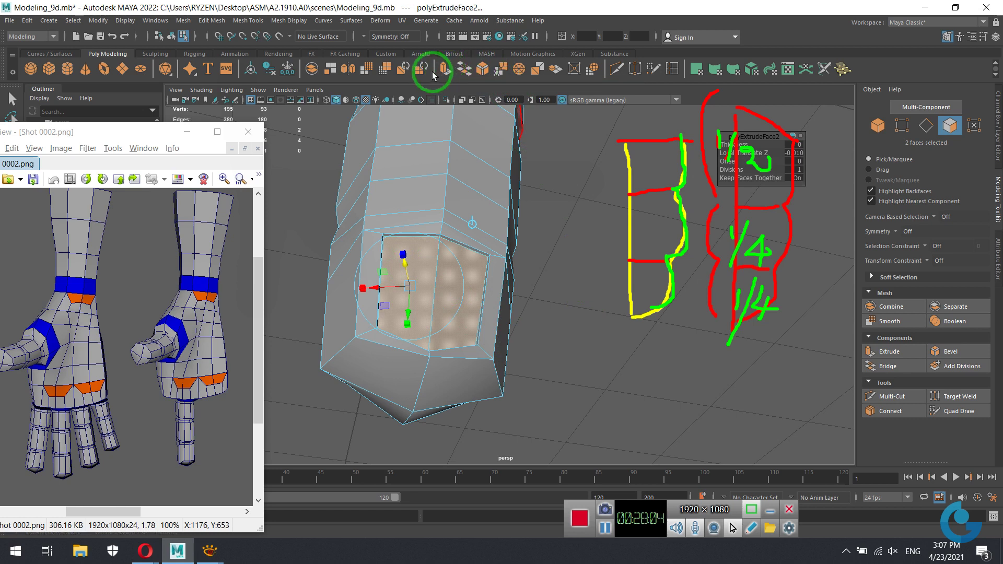
Extrude a third time, pull the face outward, and scale it to fill the nail recess.
{"action": "left_click", "coordinate": [443, 72]}
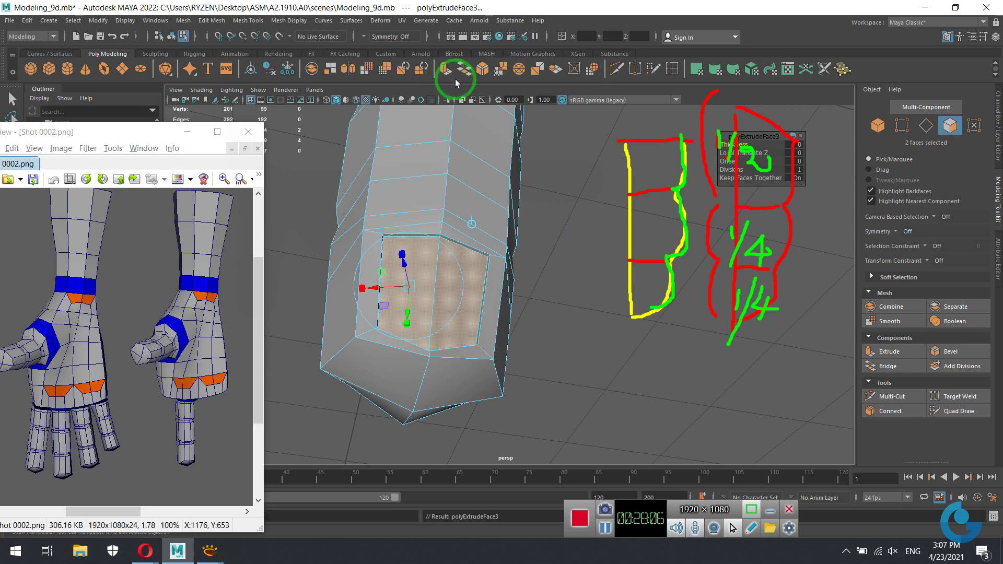
{"action": "mouse_move", "coordinate": [405, 267]}
{"action": "left_mouse_down"}
{"action": "mouse_move", "coordinate": [530, 351]}
{"action": "mouse_move", "coordinate": [356, 331]}
{"action": "left_mouse_up"}
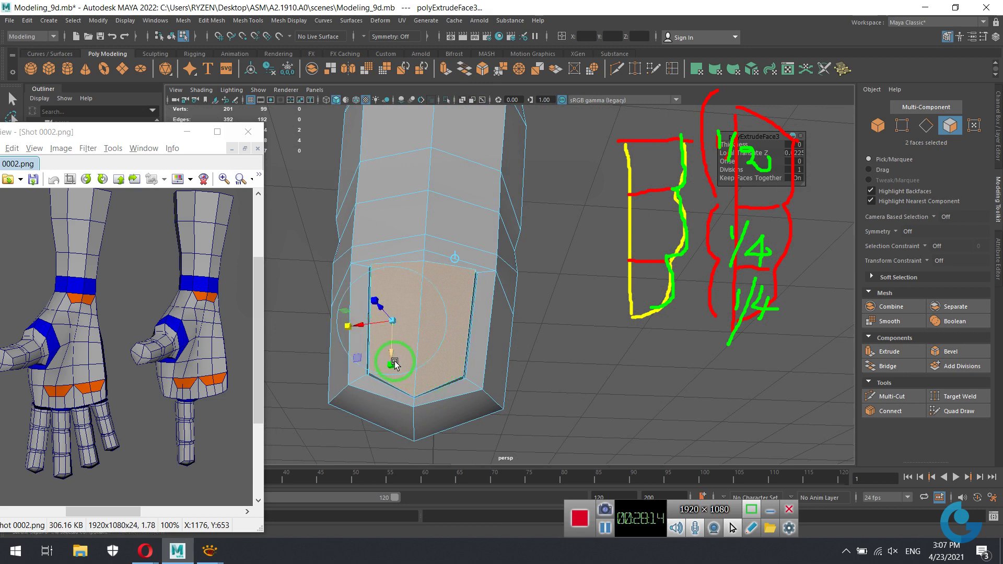
{"action": "mouse_move", "coordinate": [394, 365]}
{"action": "left_mouse_down"}
{"action": "mouse_move", "coordinate": [558, 353]}
{"action": "mouse_move", "coordinate": [491, 392]}
{"action": "left_mouse_up"}
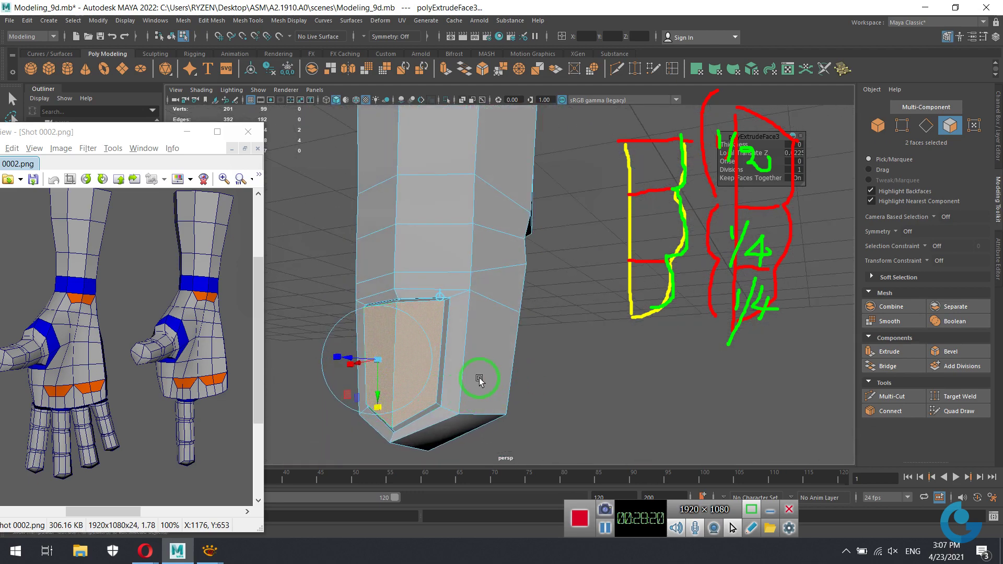
Preview the smoothed finger and orbit to inspect the nail from the front.
{"action": "key", "text": "3"}
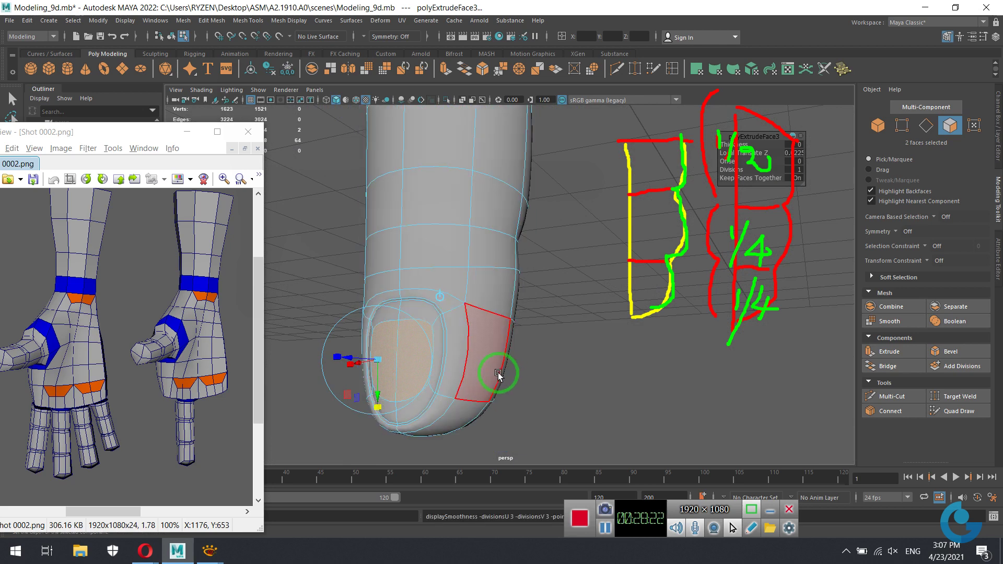
{"action": "right_click_drag", "start_coordinate": [470, 271], "coordinate": [551, 339]}
{"action": "left_click", "coordinate": [551, 338]}
{"action": "mouse_move", "coordinate": [544, 399]}
{"action": "left_mouse_down", "text": "alt"}
{"action": "mouse_move", "coordinate": [565, 403]}
{"action": "mouse_move", "coordinate": [593, 376]}
{"action": "mouse_move", "coordinate": [569, 380]}
{"action": "left_mouse_up", "text": "alt"}
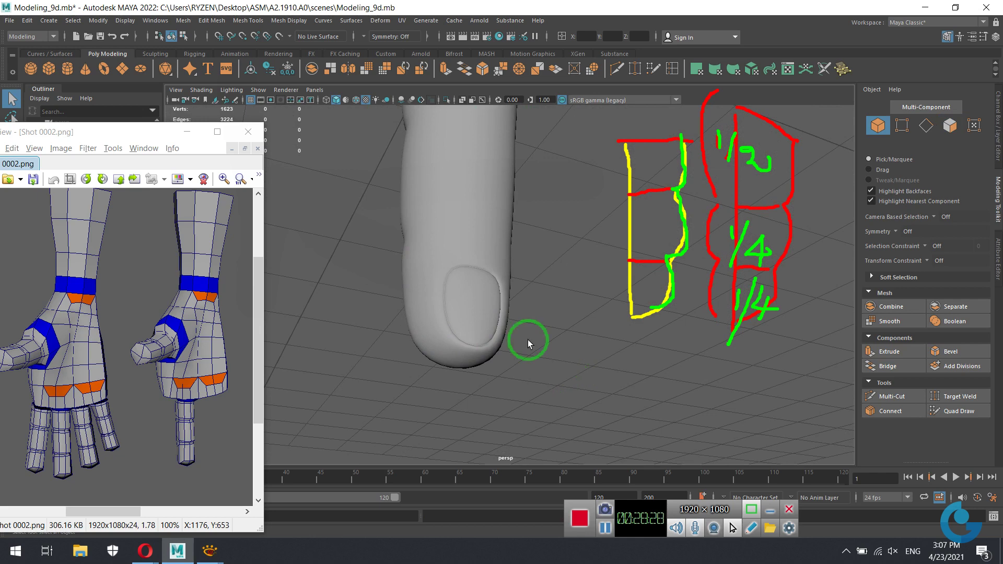
{"action": "mouse_move", "coordinate": [529, 340]}
{"action": "left_mouse_down", "text": "alt"}
{"action": "mouse_move", "coordinate": [540, 307]}
{"action": "mouse_move", "coordinate": [578, 311]}
{"action": "mouse_move", "coordinate": [576, 326]}
{"action": "mouse_move", "coordinate": [528, 315]}
{"action": "left_mouse_up", "text": "alt"}
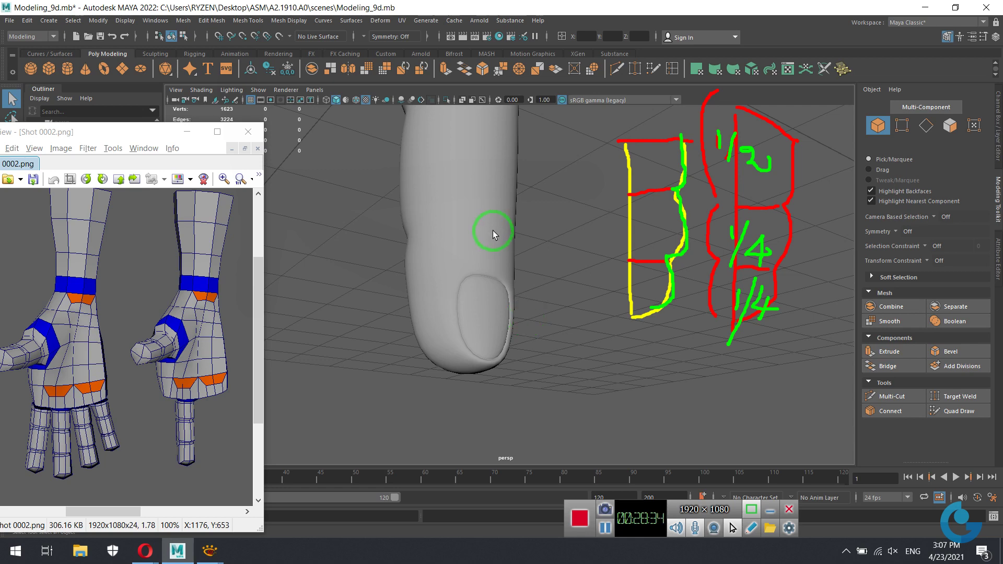
{"action": "mouse_move", "coordinate": [493, 231]}
{"action": "left_mouse_down", "text": "alt"}
{"action": "mouse_move", "coordinate": [515, 332]}
{"action": "mouse_move", "coordinate": [489, 309]}
{"action": "mouse_move", "coordinate": [539, 325]}
{"action": "left_mouse_up", "text": "alt"}
{"action": "left_click", "coordinate": [461, 316]}
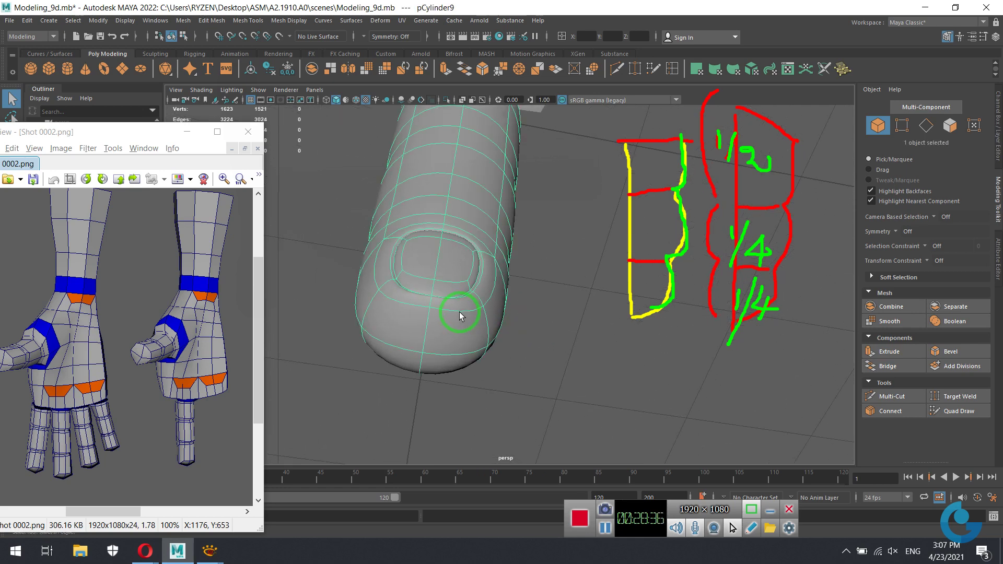
{"action": "mouse_move", "coordinate": [461, 316]}
{"action": "left_mouse_down", "text": "alt"}
{"action": "mouse_move", "coordinate": [422, 331]}
{"action": "mouse_move", "coordinate": [432, 329]}
{"action": "left_mouse_up", "text": "alt"}
Pull the fingertip vertex down on the low-poly cage and check the smoothed tip.
{"action": "key", "text": "1"}
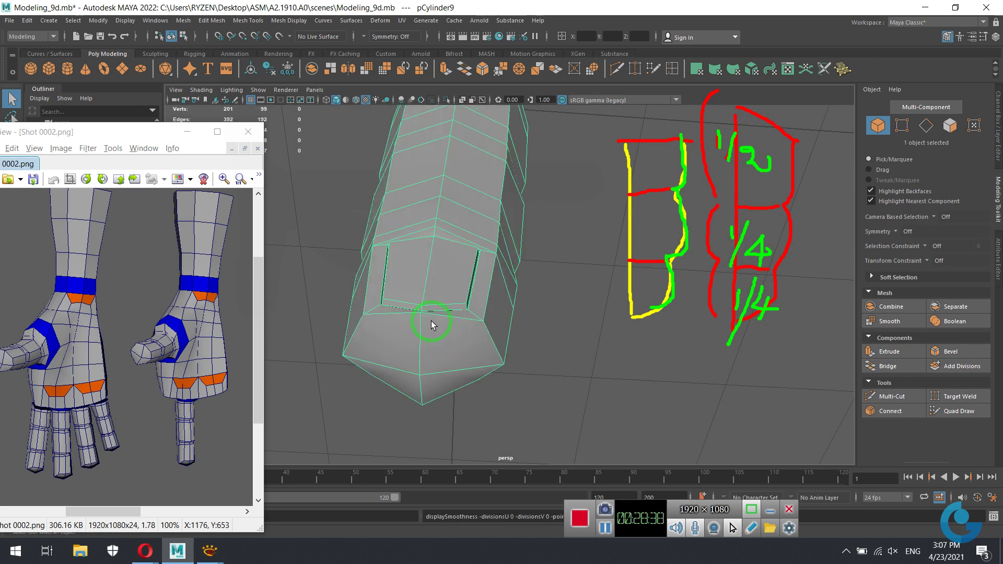
{"action": "right_click_drag", "start_coordinate": [432, 324], "coordinate": [425, 238]}
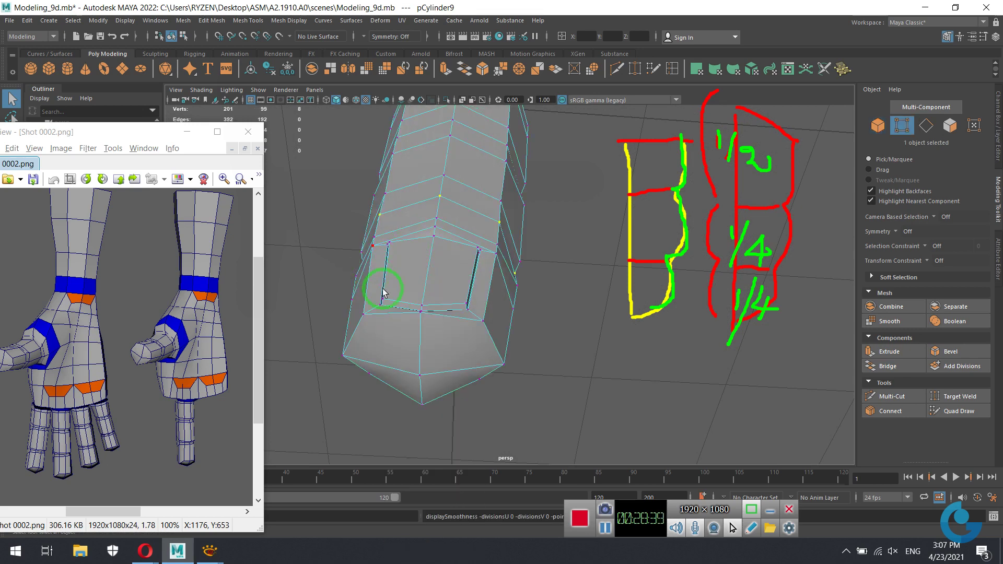
{"action": "left_click", "coordinate": [423, 315]}
{"action": "key", "text": "w"}
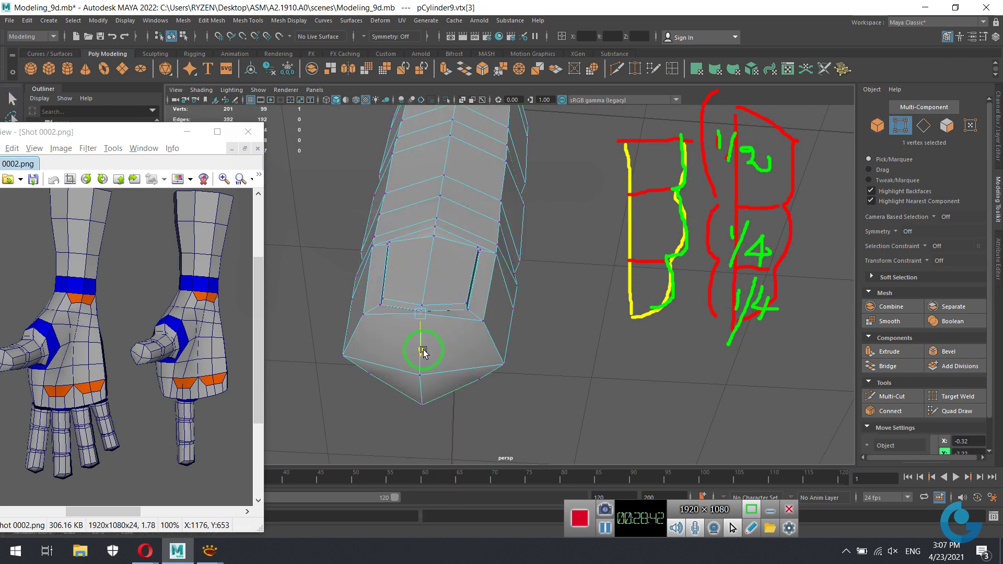
{"action": "mouse_move", "coordinate": [429, 341]}
{"action": "left_mouse_down"}
{"action": "mouse_move", "coordinate": [423, 364]}
{"action": "mouse_move", "coordinate": [465, 351]}
{"action": "mouse_move", "coordinate": [538, 369]}
{"action": "mouse_move", "coordinate": [539, 356]}
{"action": "mouse_move", "coordinate": [505, 404]}
{"action": "left_mouse_up"}
{"action": "key", "text": "3"}
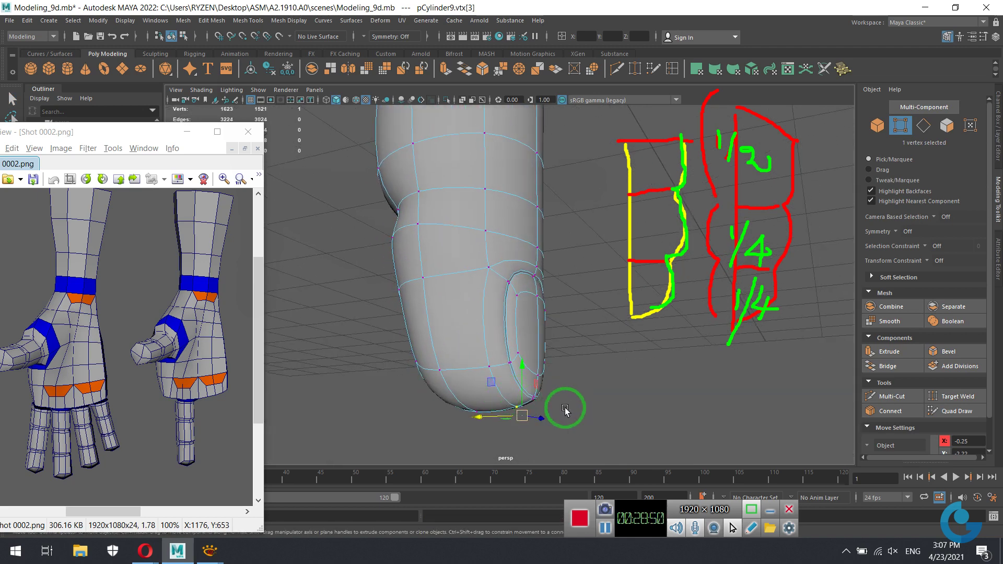
Select vertices along the nail recess edge, undoing a stray vertex move.
{"action": "mouse_move", "coordinate": [565, 410]}
{"action": "left_mouse_down", "text": "alt"}
{"action": "mouse_move", "coordinate": [508, 385]}
{"action": "mouse_move", "coordinate": [481, 354]}
{"action": "mouse_move", "coordinate": [533, 324]}
{"action": "mouse_move", "coordinate": [490, 299]}
{"action": "left_mouse_up", "text": "alt"}
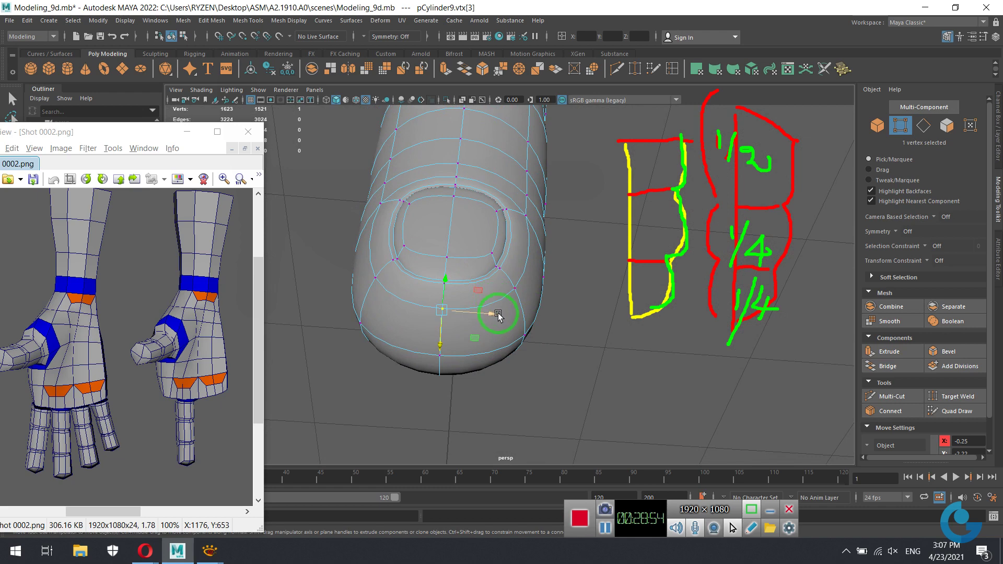
{"action": "key", "text": "1"}
{"action": "mouse_move", "coordinate": [497, 313]}
{"action": "left_mouse_down", "text": "alt"}
{"action": "mouse_move", "coordinate": [531, 319]}
{"action": "mouse_move", "coordinate": [564, 359]}
{"action": "mouse_move", "coordinate": [528, 356]}
{"action": "mouse_move", "coordinate": [493, 336]}
{"action": "left_mouse_up", "text": "alt"}
{"action": "right_click_drag", "start_coordinate": [494, 265], "coordinate": [445, 268]}
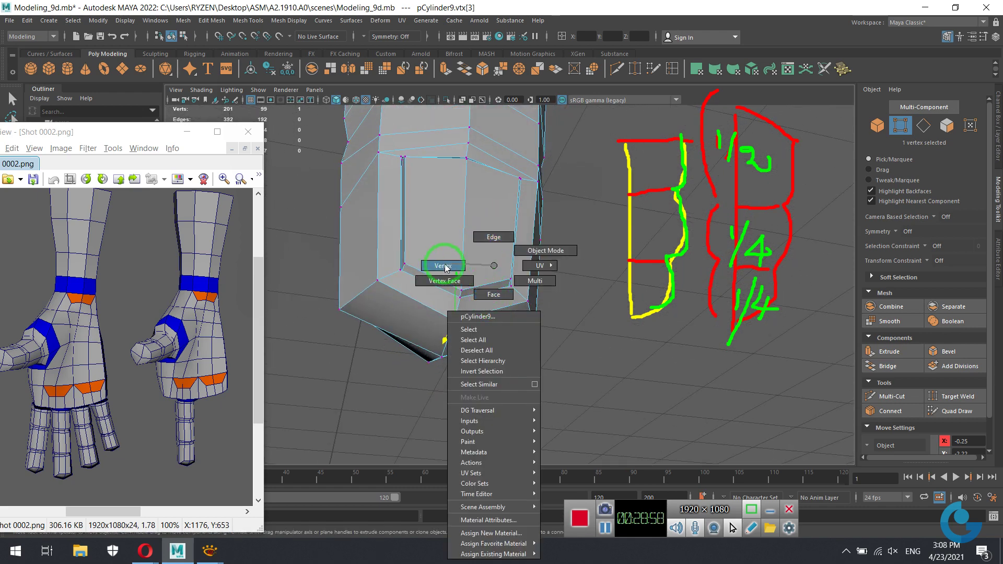
{"action": "double_click", "coordinate": [467, 289]}
{"action": "left_click", "coordinate": [461, 301]}
{"action": "mouse_move", "coordinate": [462, 305]}
{"action": "left_mouse_down", "text": "alt"}
{"action": "mouse_move", "coordinate": [497, 313]}
{"action": "mouse_move", "coordinate": [480, 329]}
{"action": "left_mouse_up", "text": "alt"}
{"action": "left_click", "coordinate": [415, 345], "text": "shift"}
{"action": "mouse_move", "coordinate": [417, 345]}
{"action": "left_mouse_down", "text": "alt"}
{"action": "mouse_move", "coordinate": [439, 303]}
{"action": "mouse_move", "coordinate": [434, 268]}
{"action": "mouse_move", "coordinate": [460, 302]}
{"action": "mouse_move", "coordinate": [460, 291]}
{"action": "mouse_move", "coordinate": [488, 285]}
{"action": "left_mouse_up", "text": "alt"}
{"action": "key", "text": "ctrl+z"}
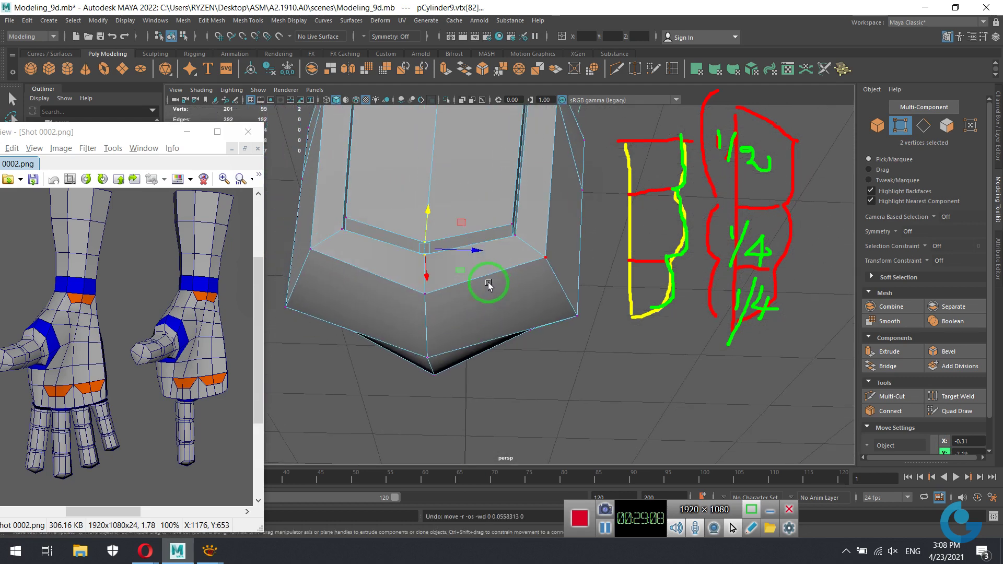
Raise the inner and bottom centre vertices of the nail recess, then check the smoothed result.
{"action": "left_click", "coordinate": [477, 242]}
{"action": "left_click_drag", "start_coordinate": [425, 243], "coordinate": [428, 178]}
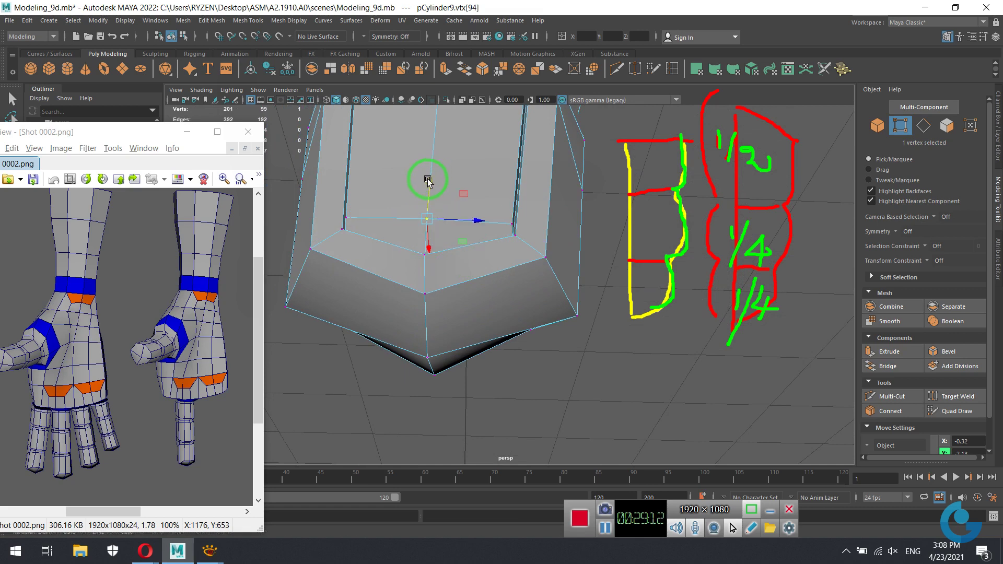
{"action": "left_click", "coordinate": [425, 293]}
{"action": "left_click_drag", "start_coordinate": [439, 296], "coordinate": [469, 312], "text": "alt"}
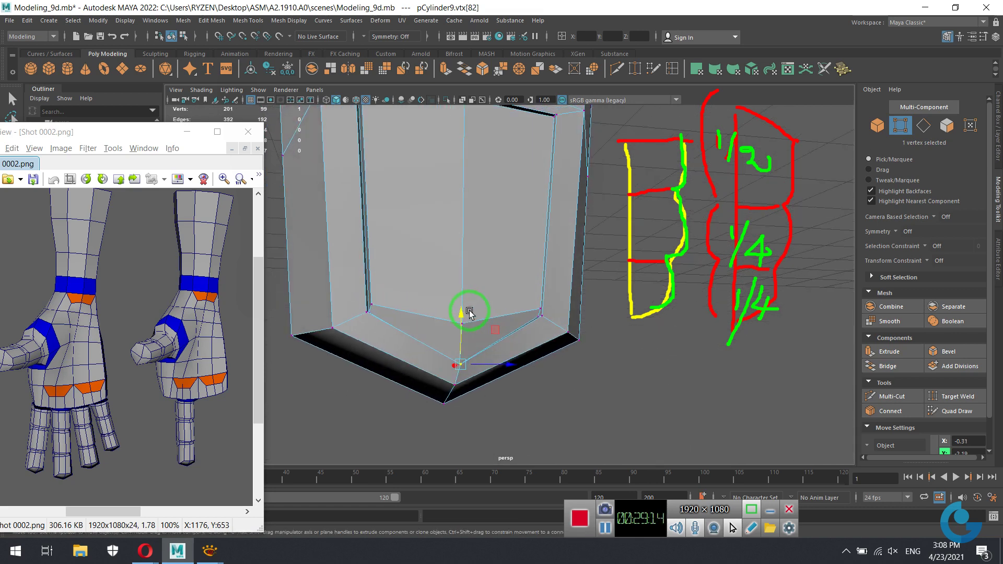
{"action": "key", "text": "Right"}
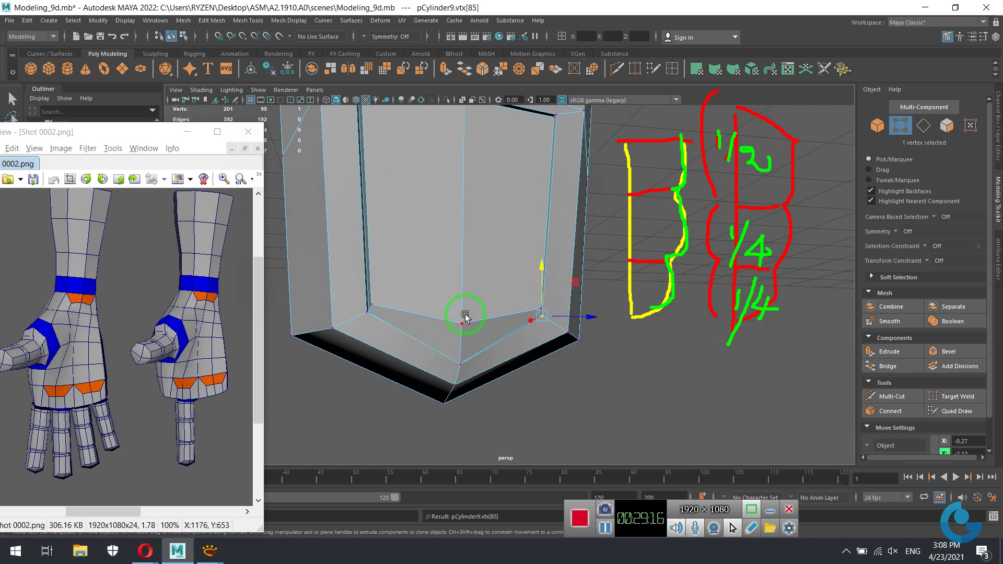
{"action": "left_click", "coordinate": [463, 323]}
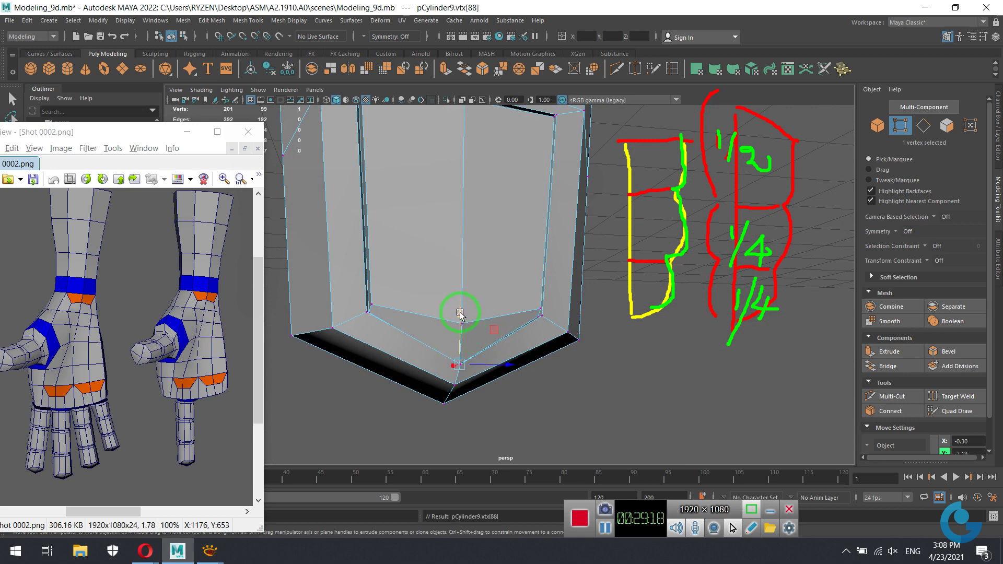
{"action": "left_click_drag", "start_coordinate": [459, 314], "coordinate": [478, 285]}
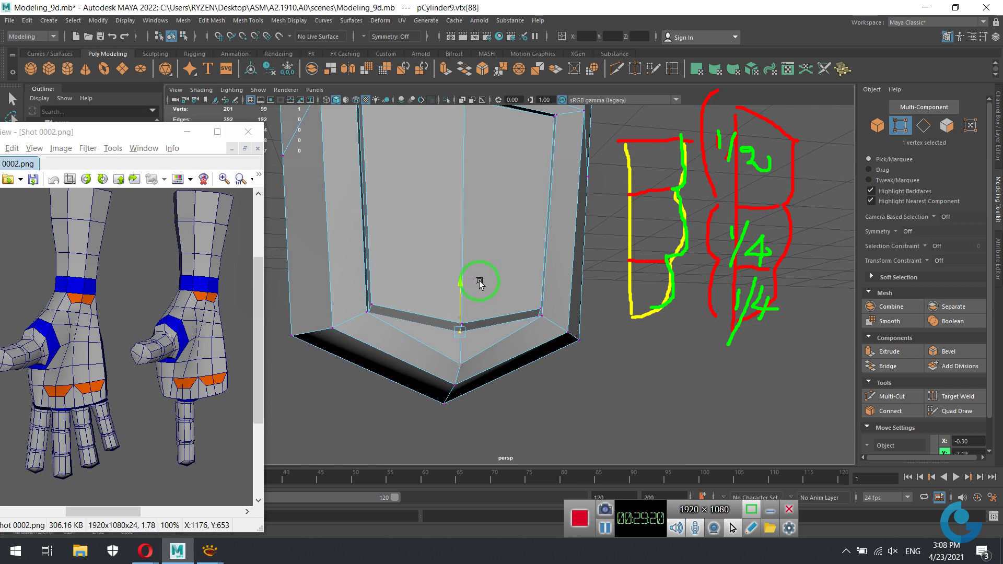
{"action": "mouse_move", "coordinate": [516, 345]}
{"action": "left_mouse_down", "text": "alt"}
{"action": "mouse_move", "coordinate": [488, 352]}
{"action": "mouse_move", "coordinate": [477, 329]}
{"action": "mouse_move", "coordinate": [389, 341]}
{"action": "mouse_move", "coordinate": [448, 352]}
{"action": "mouse_move", "coordinate": [509, 298]}
{"action": "mouse_move", "coordinate": [484, 298]}
{"action": "mouse_move", "coordinate": [468, 335]}
{"action": "mouse_move", "coordinate": [528, 306]}
{"action": "left_mouse_up", "text": "alt"}
{"action": "key", "text": "3"}
Return to the low-poly cage and select a bottom face of the nail recess.
{"action": "right_click_drag", "start_coordinate": [528, 307], "coordinate": [580, 316]}
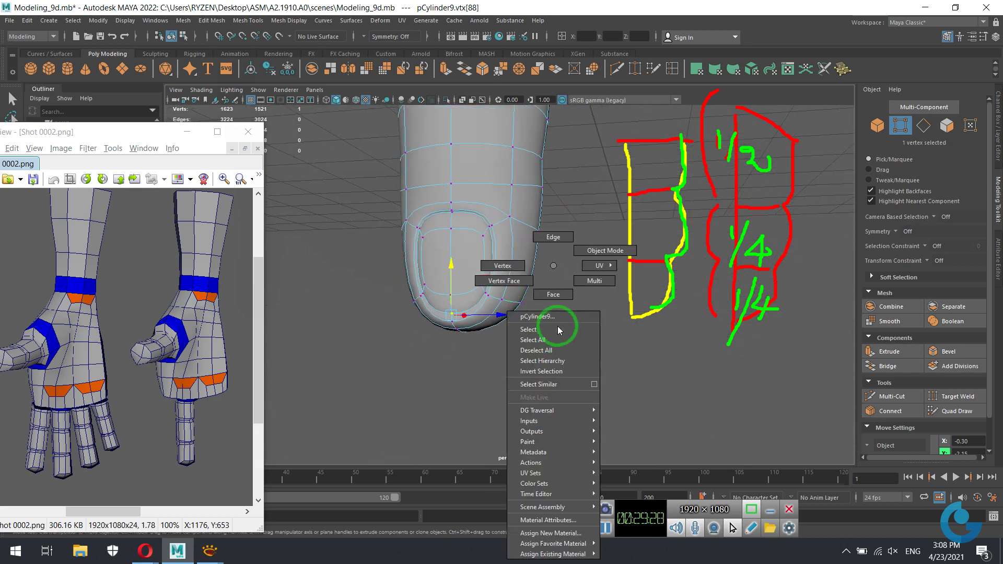
{"action": "left_click", "coordinate": [580, 316]}
{"action": "mouse_move", "coordinate": [580, 316]}
{"action": "left_mouse_down", "text": "alt"}
{"action": "mouse_move", "coordinate": [556, 354]}
{"action": "mouse_move", "coordinate": [529, 334]}
{"action": "mouse_move", "coordinate": [499, 355]}
{"action": "left_mouse_up", "text": "alt"}
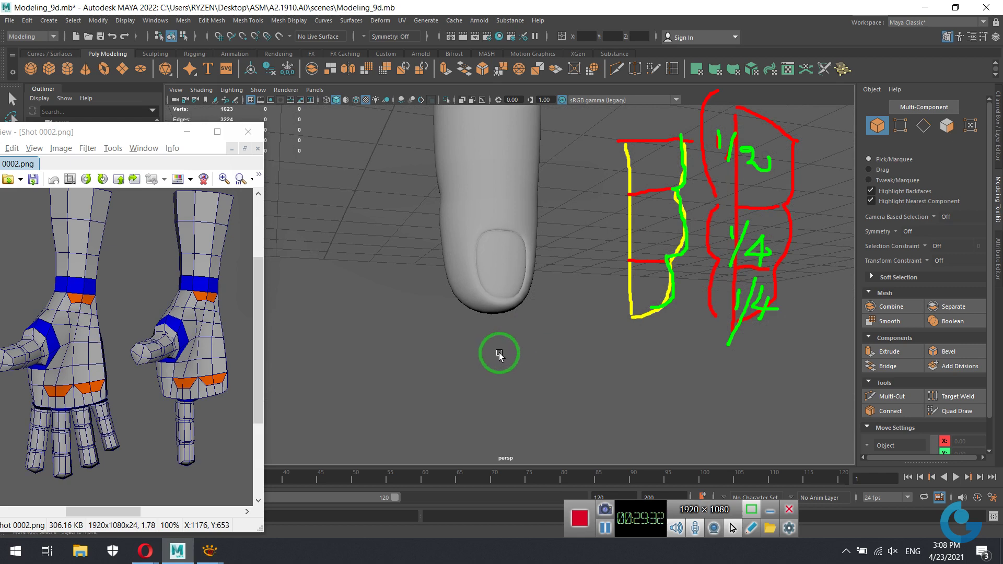
{"action": "mouse_move", "coordinate": [482, 320]}
{"action": "left_mouse_down", "text": "alt"}
{"action": "mouse_move", "coordinate": [537, 291]}
{"action": "mouse_move", "coordinate": [508, 253]}
{"action": "mouse_move", "coordinate": [539, 312]}
{"action": "mouse_move", "coordinate": [506, 218]}
{"action": "left_mouse_up", "text": "alt"}
{"action": "left_click", "coordinate": [508, 253]}
{"action": "key", "text": "1"}
{"action": "right_click_drag", "start_coordinate": [505, 217], "coordinate": [497, 250]}
{"action": "left_click", "coordinate": [498, 251]}
Extrude the two bottom nail-recess faces, scale them inward, and preview the smoothed nail.
{"action": "left_click", "coordinate": [489, 217]}
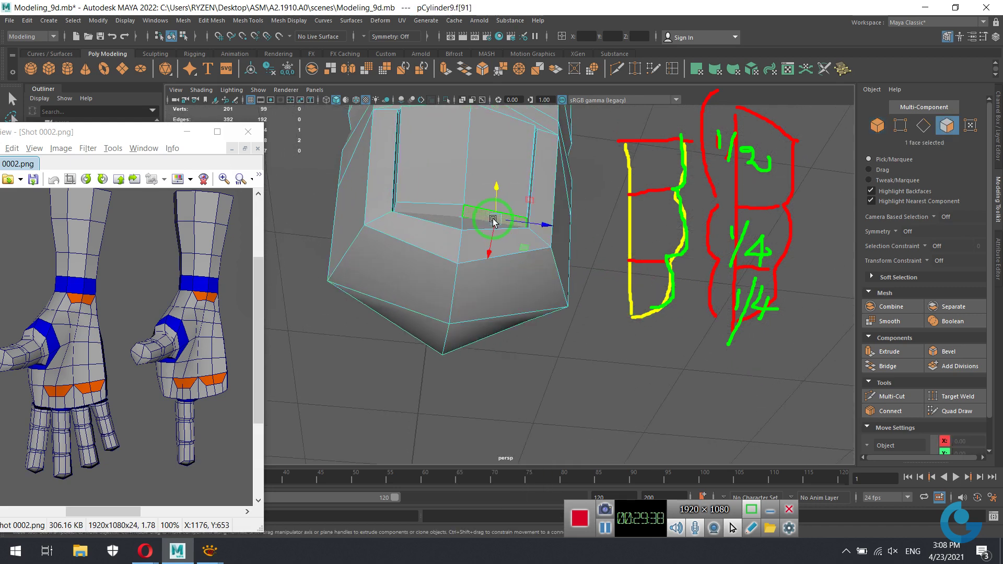
{"action": "left_click", "coordinate": [426, 213], "text": "shift"}
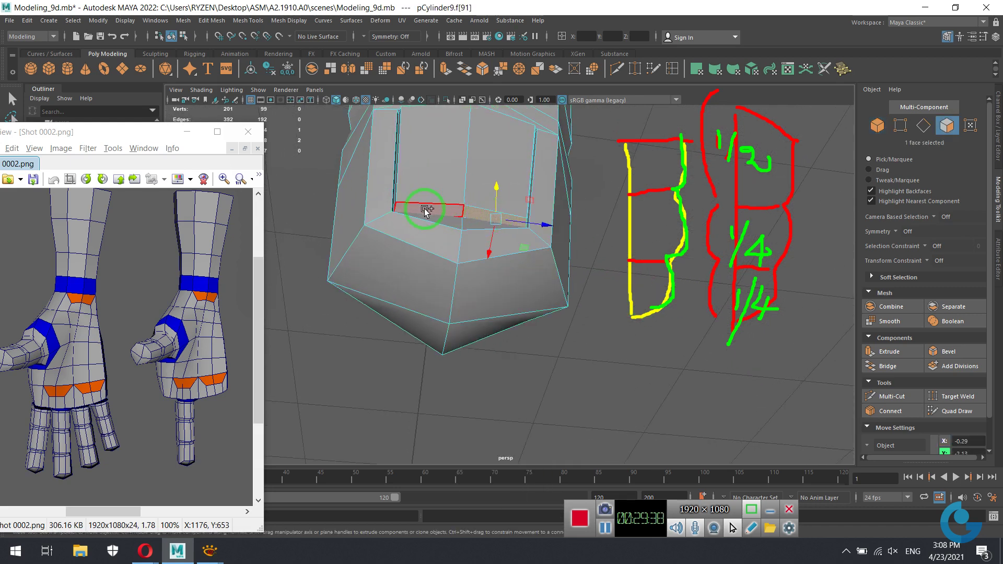
{"action": "left_click", "coordinate": [433, 70]}
{"action": "mouse_move", "coordinate": [511, 296]}
{"action": "left_mouse_down", "text": "alt"}
{"action": "mouse_move", "coordinate": [503, 347]}
{"action": "mouse_move", "coordinate": [496, 259]}
{"action": "mouse_move", "coordinate": [453, 307]}
{"action": "mouse_move", "coordinate": [455, 342]}
{"action": "left_mouse_up", "text": "alt"}
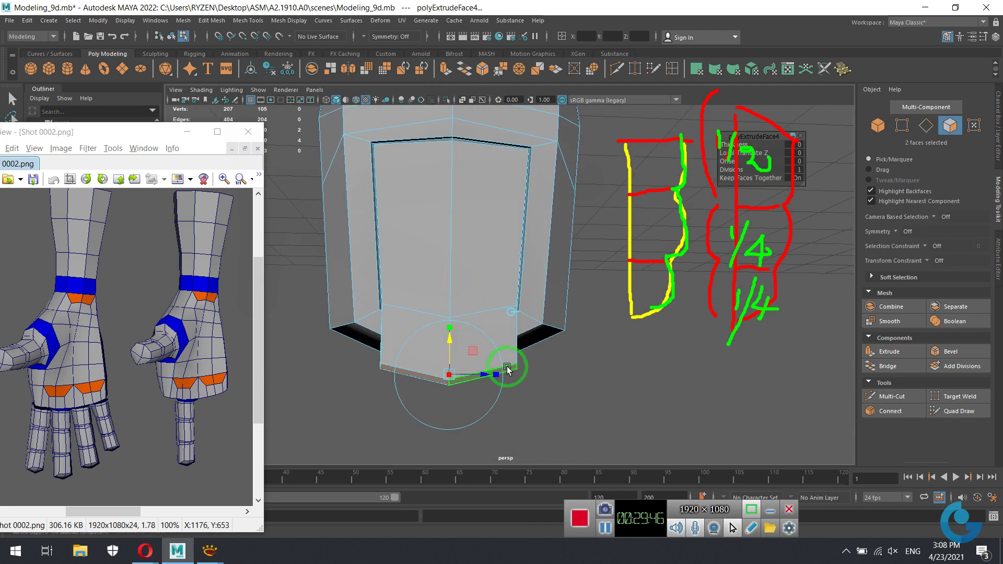
{"action": "mouse_move", "coordinate": [507, 369]}
{"action": "left_mouse_down"}
{"action": "mouse_move", "coordinate": [506, 380]}
{"action": "mouse_move", "coordinate": [479, 379]}
{"action": "left_mouse_up"}
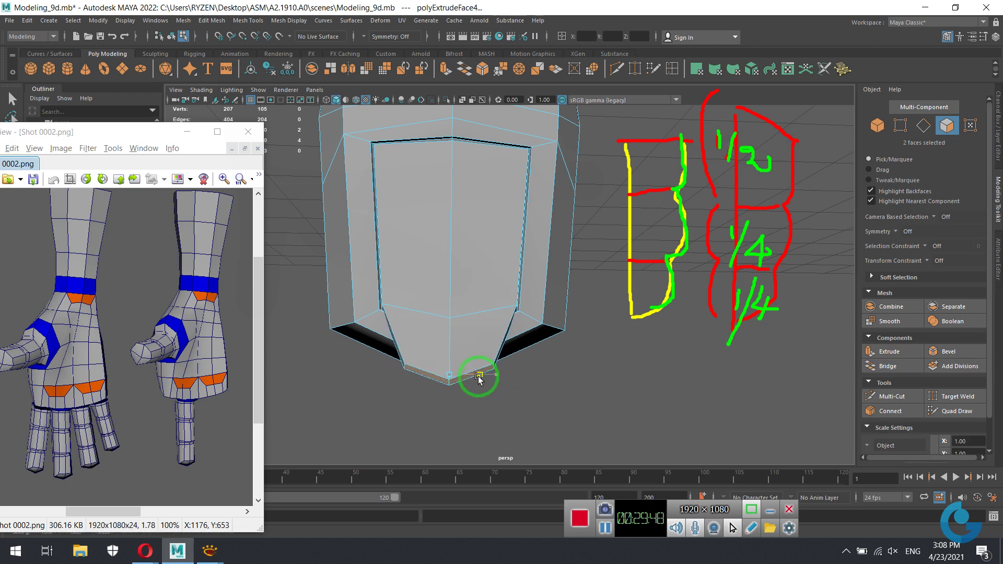
{"action": "key", "text": "3"}
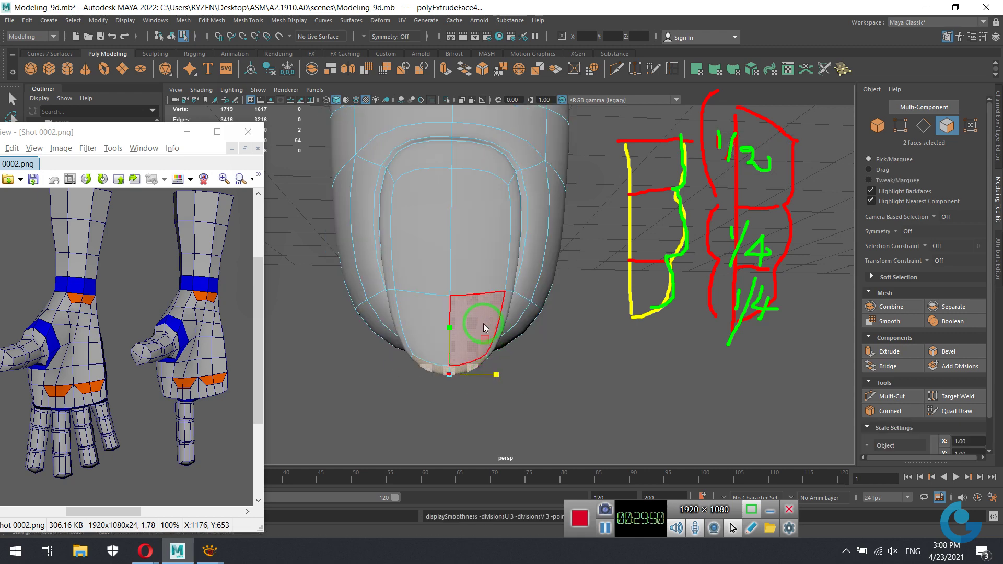
{"action": "right_click_drag", "start_coordinate": [473, 266], "coordinate": [574, 213]}
{"action": "mouse_move", "coordinate": [579, 358]}
{"action": "left_mouse_down", "text": "alt"}
{"action": "mouse_move", "coordinate": [523, 370]}
{"action": "mouse_move", "coordinate": [529, 302]}
{"action": "mouse_move", "coordinate": [477, 287]}
{"action": "mouse_move", "coordinate": [448, 327]}
{"action": "mouse_move", "coordinate": [553, 356]}
{"action": "mouse_move", "coordinate": [594, 355]}
{"action": "mouse_move", "coordinate": [520, 332]}
{"action": "mouse_move", "coordinate": [504, 235]}
{"action": "left_mouse_up", "text": "alt"}
Turn on wireframe-on-shaded and orbit to a side view of the finger.
{"action": "left_click", "coordinate": [503, 235]}
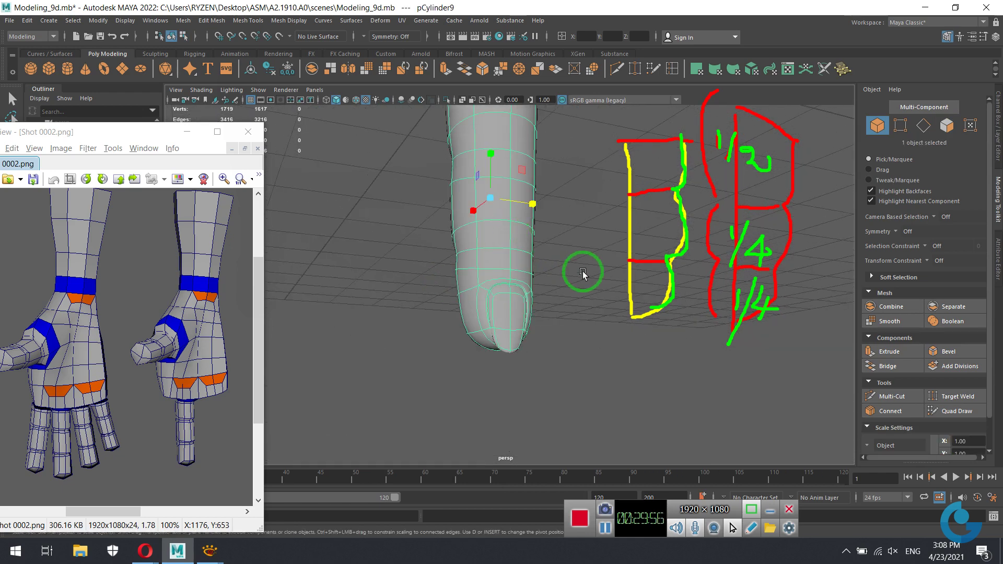
{"action": "mouse_move", "coordinate": [584, 273]}
{"action": "left_mouse_down", "text": "alt"}
{"action": "mouse_move", "coordinate": [541, 274]}
{"action": "mouse_move", "coordinate": [520, 316]}
{"action": "mouse_move", "coordinate": [460, 316]}
{"action": "left_mouse_up", "text": "alt"}
{"action": "left_click", "coordinate": [470, 291]}
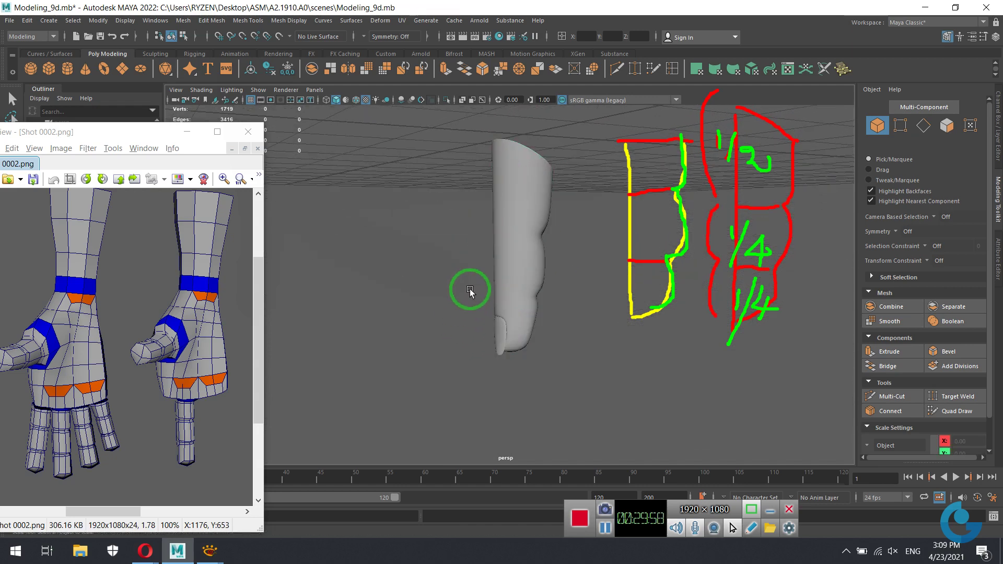
{"action": "middle_click_drag", "start_coordinate": [470, 291], "coordinate": [392, 118], "text": "alt"}
{"action": "left_click", "coordinate": [356, 102]}
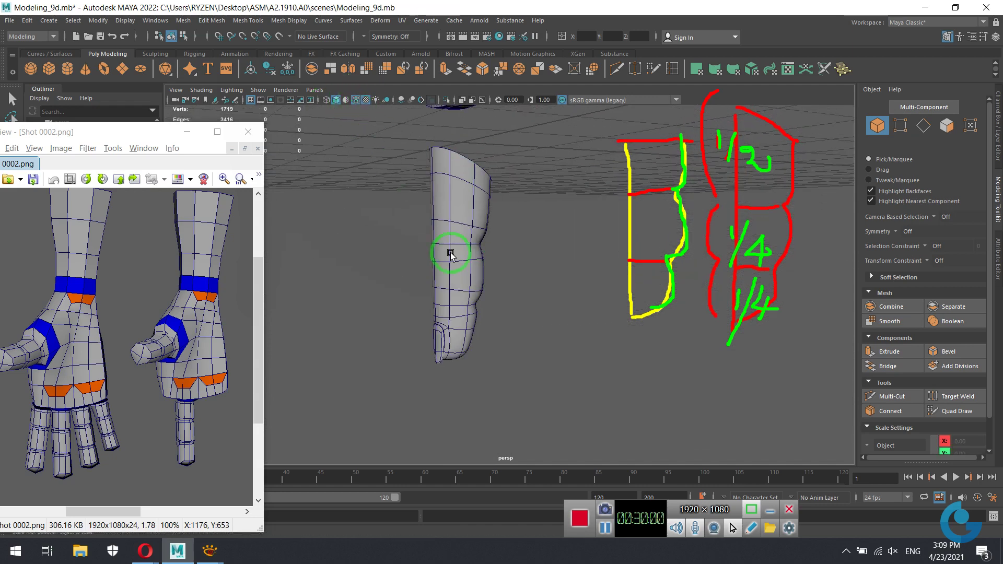
{"action": "mouse_move", "coordinate": [448, 252]}
{"action": "left_mouse_down", "text": "alt"}
{"action": "mouse_move", "coordinate": [450, 308]}
{"action": "mouse_move", "coordinate": [425, 343]}
{"action": "mouse_move", "coordinate": [564, 335]}
{"action": "mouse_move", "coordinate": [634, 277]}
{"action": "mouse_move", "coordinate": [699, 291]}
{"action": "mouse_move", "coordinate": [657, 305]}
{"action": "mouse_move", "coordinate": [522, 280]}
{"action": "mouse_move", "coordinate": [548, 293]}
{"action": "left_mouse_up", "text": "alt"}
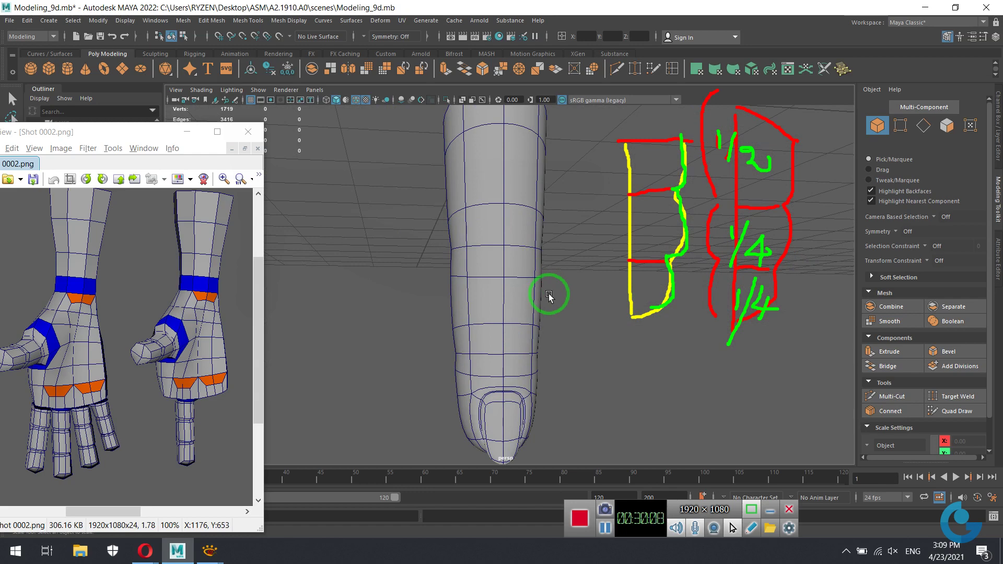
Select a face in the finger's middle, then return to object mode and reselect the finger.
{"action": "right_click_drag", "start_coordinate": [504, 229], "coordinate": [505, 255]}
{"action": "left_click", "coordinate": [492, 230]}
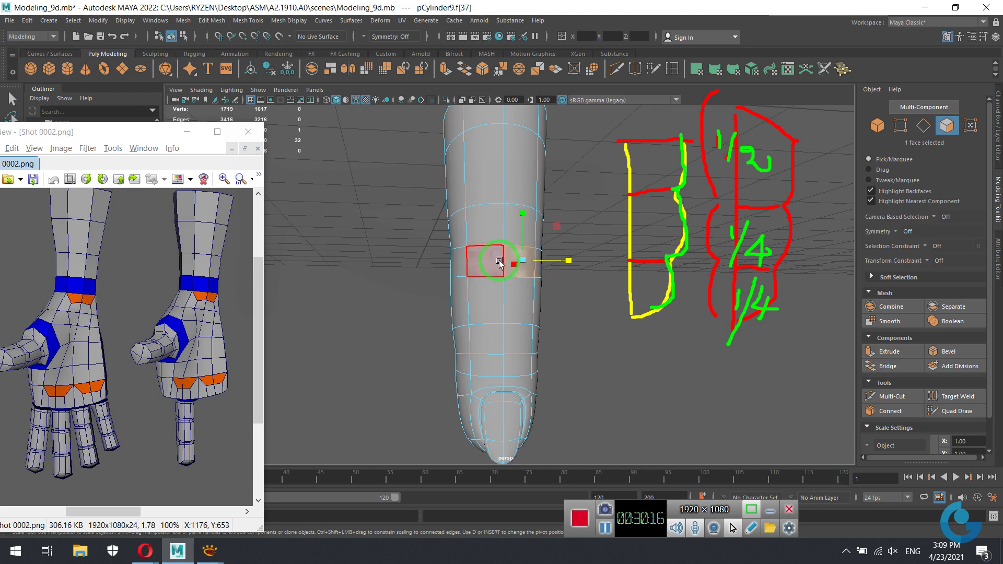
{"action": "scroll", "coordinate": [510, 336], "scroll_direction": "down", "scroll_amount": 2}
{"action": "right_click_drag", "start_coordinate": [515, 287], "coordinate": [570, 274]}
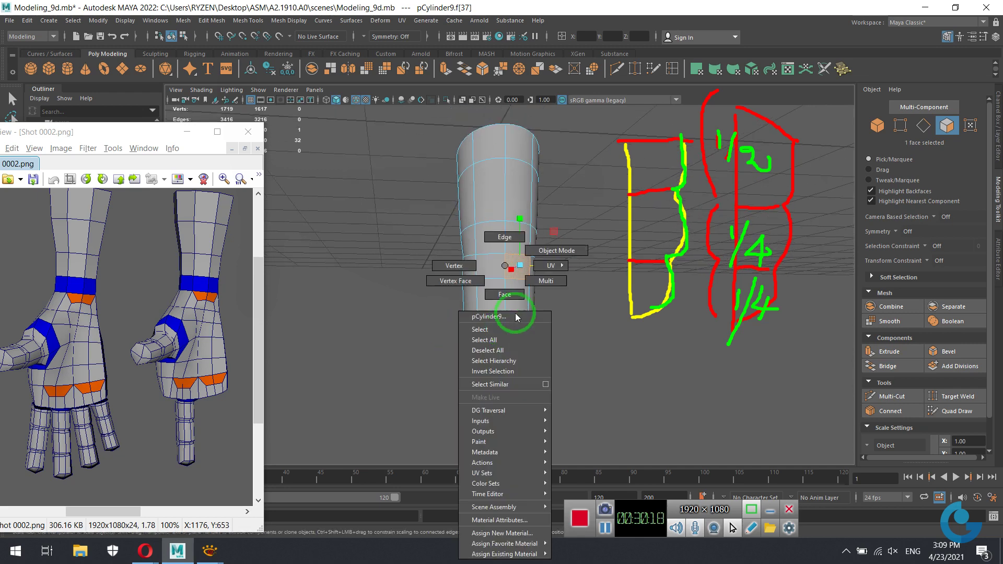
{"action": "left_click", "coordinate": [570, 274]}
{"action": "mouse_move", "coordinate": [584, 405]}
{"action": "left_mouse_down", "text": "alt"}
{"action": "mouse_move", "coordinate": [469, 406]}
{"action": "mouse_move", "coordinate": [488, 417]}
{"action": "mouse_move", "coordinate": [560, 383]}
{"action": "mouse_move", "coordinate": [542, 375]}
{"action": "left_mouse_up", "text": "alt"}
{"action": "scroll", "coordinate": [549, 335], "scroll_direction": "up", "scroll_amount": 3}
{"action": "left_click", "coordinate": [555, 301]}
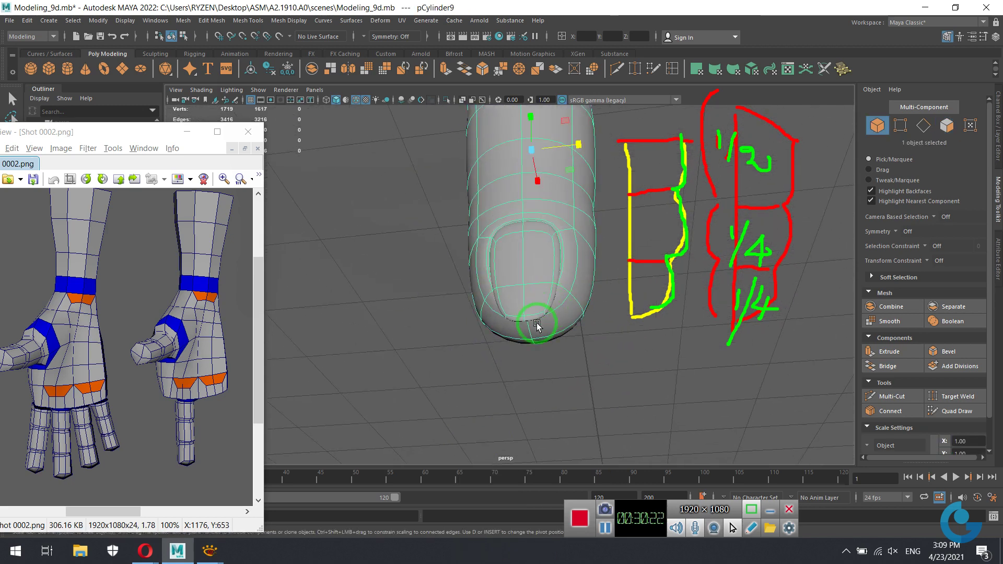
{"action": "mouse_move", "coordinate": [555, 301]}
{"action": "left_mouse_down", "text": "alt"}
{"action": "mouse_move", "coordinate": [591, 378]}
{"action": "mouse_move", "coordinate": [531, 359]}
{"action": "mouse_move", "coordinate": [547, 409]}
{"action": "mouse_move", "coordinate": [520, 362]}
{"action": "mouse_move", "coordinate": [538, 264]}
{"action": "mouse_move", "coordinate": [582, 302]}
{"action": "mouse_move", "coordinate": [531, 266]}
{"action": "left_mouse_up", "text": "alt"}
Move the fingertip faces with the Move tool, then return to object mode.
{"action": "right_click", "coordinate": [531, 266]}
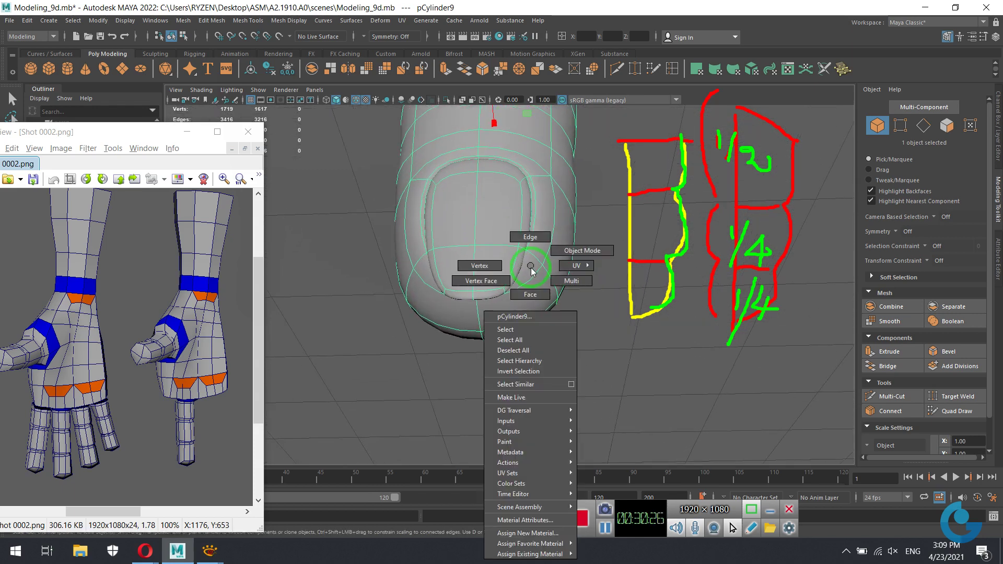
{"action": "right_click_drag", "start_coordinate": [521, 256], "coordinate": [529, 294]}
{"action": "left_click", "coordinate": [528, 296]}
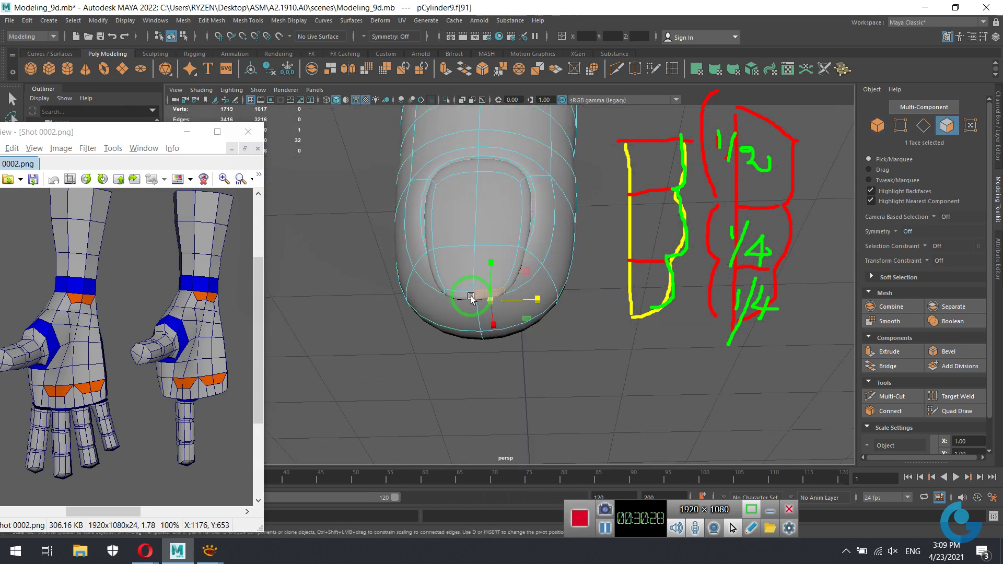
{"action": "mouse_move", "coordinate": [535, 345]}
{"action": "left_mouse_down", "text": "alt"}
{"action": "mouse_move", "coordinate": [544, 375]}
{"action": "mouse_move", "coordinate": [561, 319]}
{"action": "mouse_move", "coordinate": [497, 332]}
{"action": "mouse_move", "coordinate": [498, 314]}
{"action": "left_mouse_up", "text": "alt"}
{"action": "key", "text": "w"}
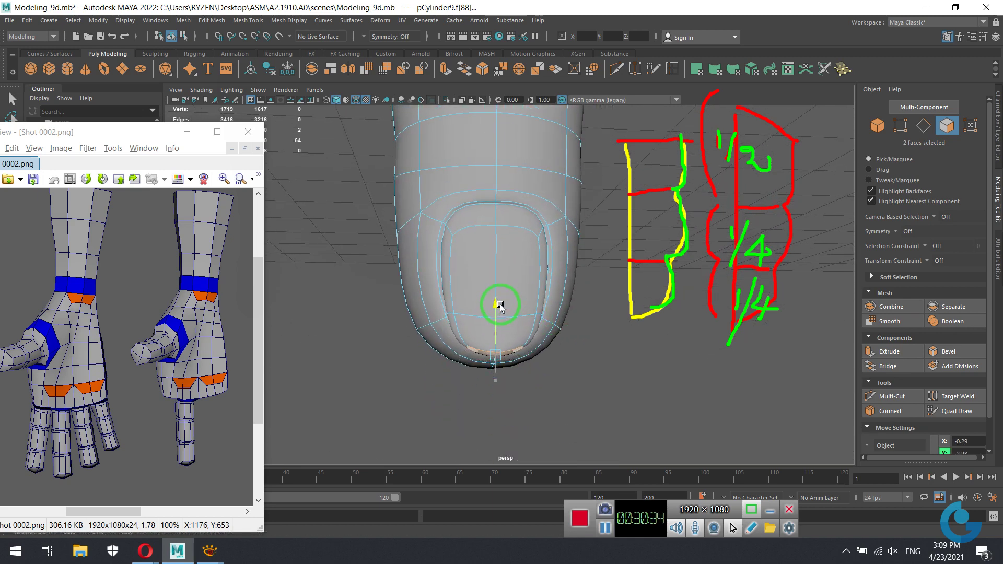
{"action": "mouse_move", "coordinate": [499, 307]}
{"action": "left_mouse_down", "text": "alt"}
{"action": "mouse_move", "coordinate": [559, 325]}
{"action": "mouse_move", "coordinate": [477, 320]}
{"action": "mouse_move", "coordinate": [481, 253]}
{"action": "mouse_move", "coordinate": [511, 284]}
{"action": "mouse_move", "coordinate": [544, 270]}
{"action": "mouse_move", "coordinate": [528, 307]}
{"action": "left_mouse_up", "text": "alt"}
{"action": "key", "text": "F8"}
{"action": "left_click", "coordinate": [543, 208]}
{"action": "scroll", "coordinate": [528, 307], "scroll_direction": "up", "scroll_amount": 2}
{"action": "left_click", "coordinate": [505, 293]}
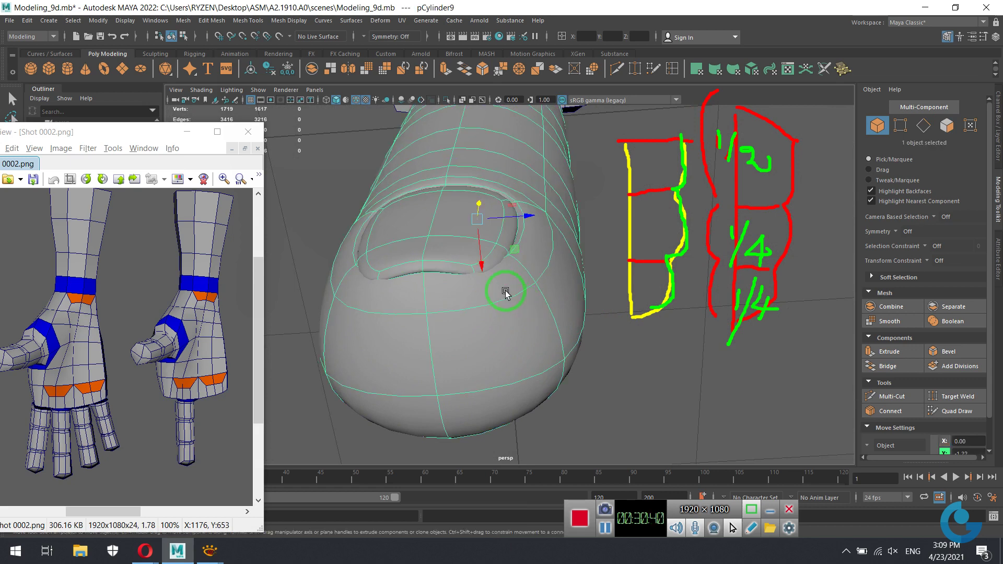
{"action": "mouse_move", "coordinate": [473, 271]}
{"action": "left_mouse_down", "text": "alt"}
{"action": "mouse_move", "coordinate": [442, 278]}
{"action": "mouse_move", "coordinate": [470, 293]}
{"action": "mouse_move", "coordinate": [445, 307]}
{"action": "mouse_move", "coordinate": [541, 342]}
{"action": "mouse_move", "coordinate": [627, 399]}
{"action": "mouse_move", "coordinate": [622, 291]}
{"action": "mouse_move", "coordinate": [535, 307]}
{"action": "mouse_move", "coordinate": [526, 320]}
{"action": "mouse_move", "coordinate": [578, 336]}
{"action": "left_mouse_up", "text": "alt"}
{"action": "right_click_drag", "start_coordinate": [580, 318], "coordinate": [580, 247]}
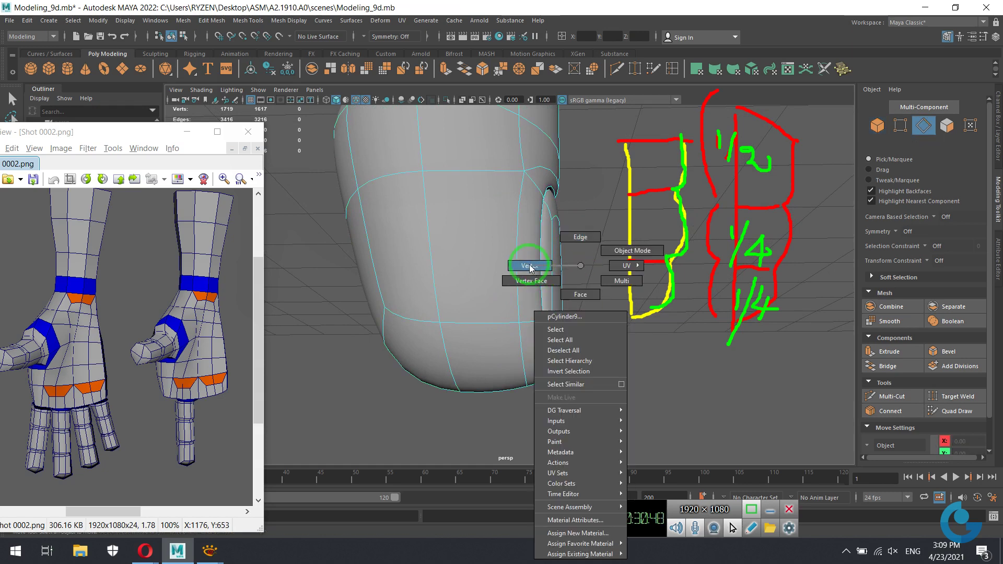
Pull a fingertip vertex outward to reshape the tip edge.
{"action": "right_click_drag", "start_coordinate": [540, 275], "coordinate": [563, 333]}
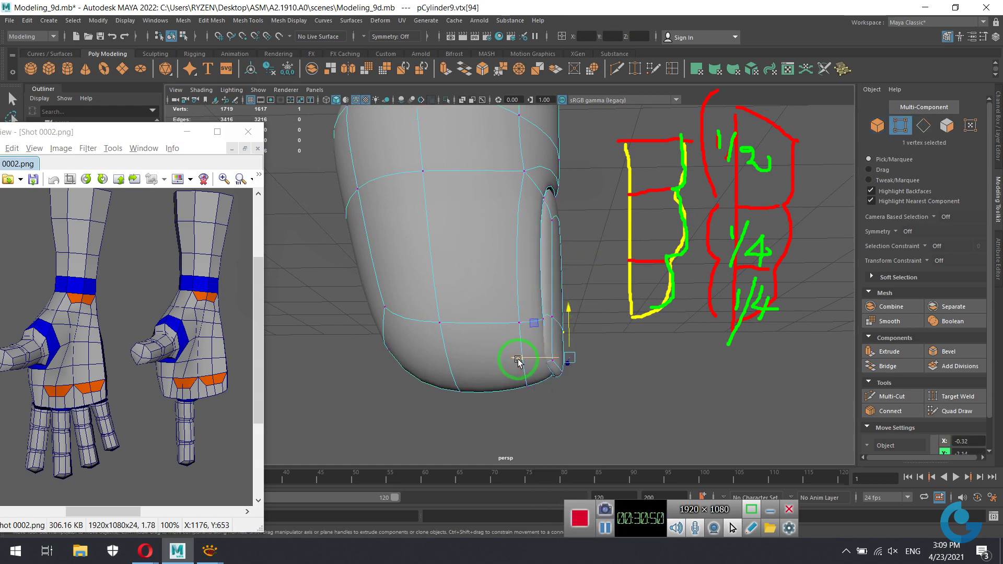
{"action": "left_click_drag", "start_coordinate": [518, 361], "coordinate": [524, 360]}
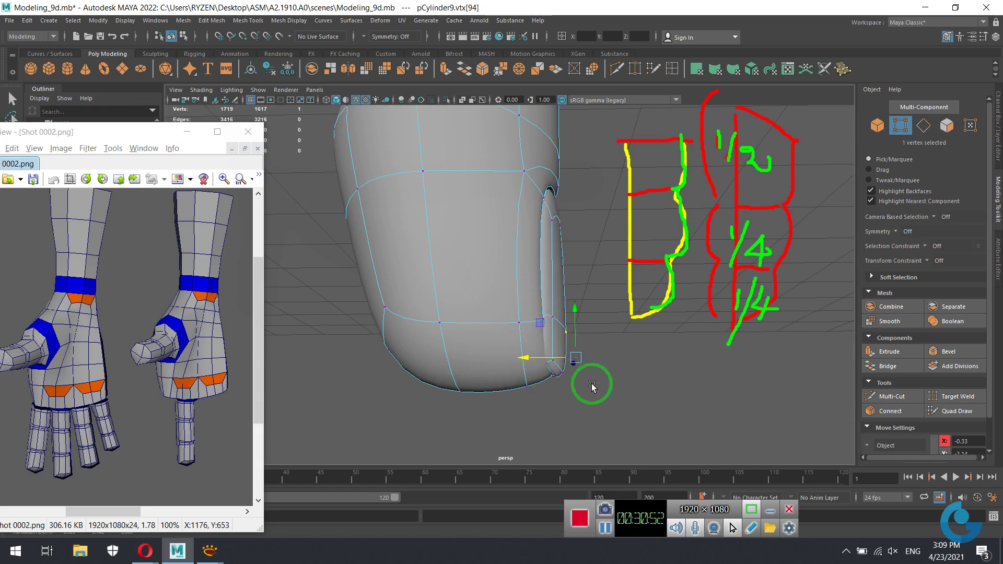
{"action": "mouse_move", "coordinate": [594, 381]}
{"action": "left_mouse_down", "text": "alt"}
{"action": "mouse_move", "coordinate": [501, 287]}
{"action": "mouse_move", "coordinate": [565, 299]}
{"action": "left_mouse_up", "text": "alt"}
{"action": "scroll", "coordinate": [565, 299], "scroll_direction": "up", "scroll_amount": 2}
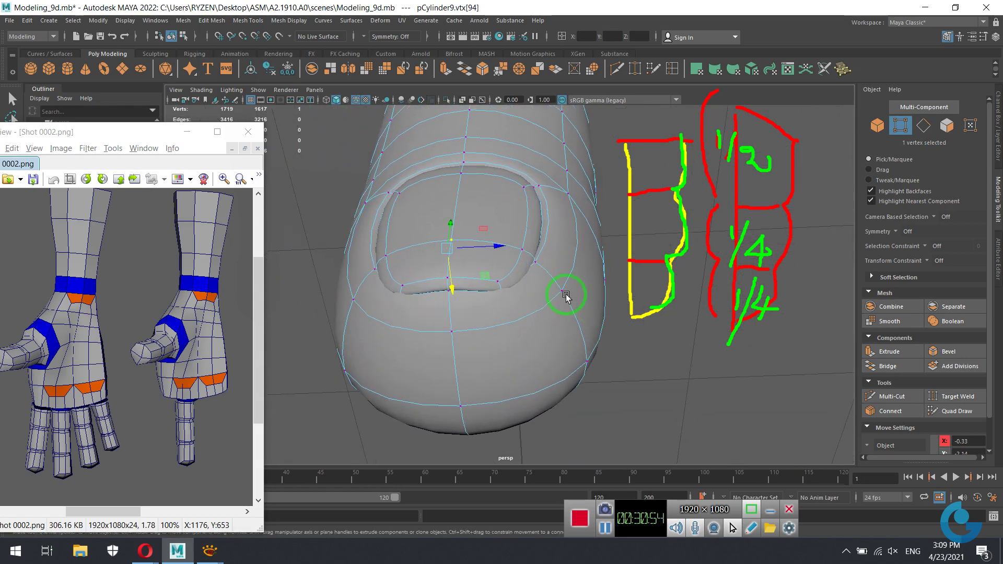
Nudge the nail-rim edges twice, then return to object mode and deselect the finger.
{"action": "right_click_drag", "start_coordinate": [511, 291], "coordinate": [497, 297]}
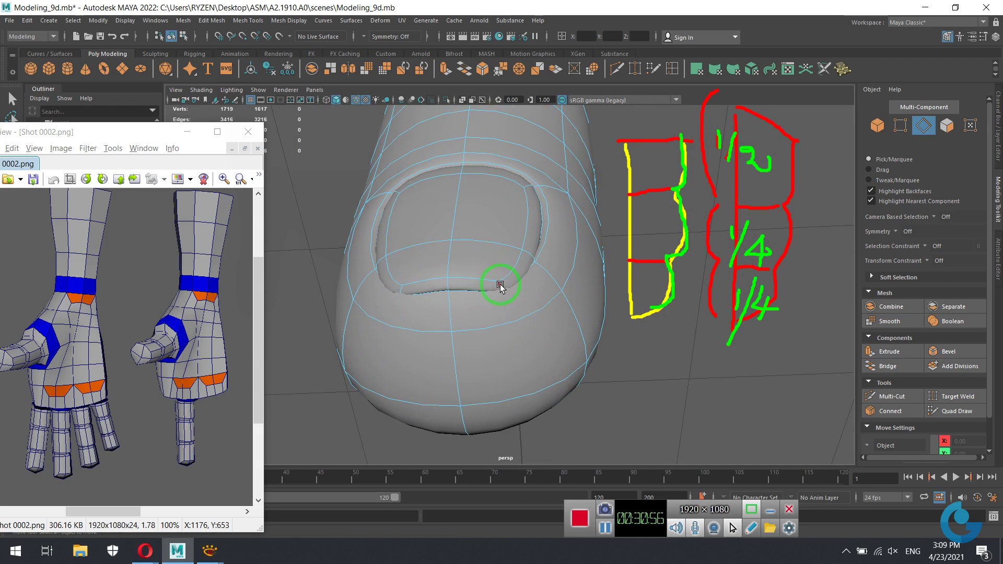
{"action": "left_click", "coordinate": [499, 289]}
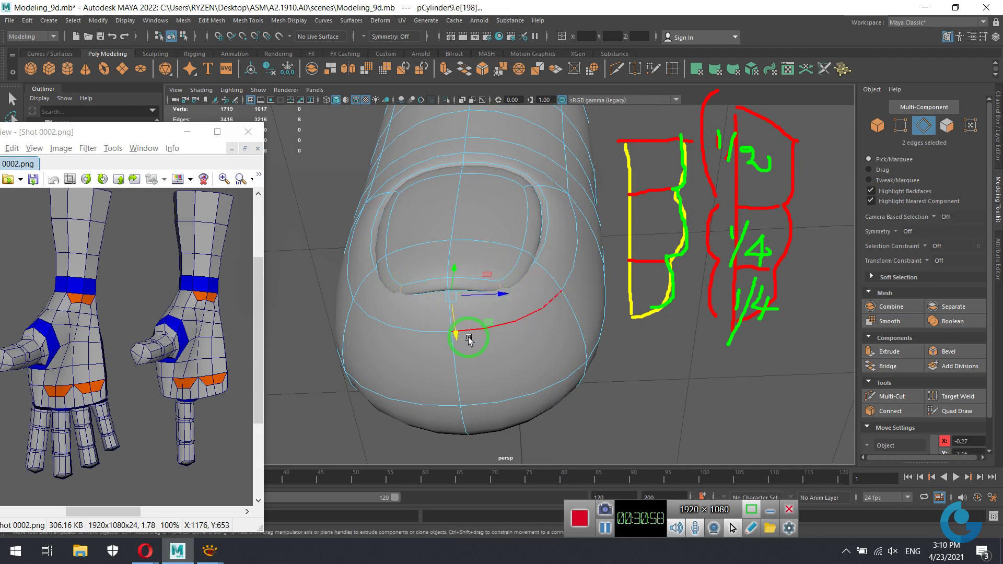
{"action": "middle_click_drag", "start_coordinate": [454, 335], "coordinate": [454, 332]}
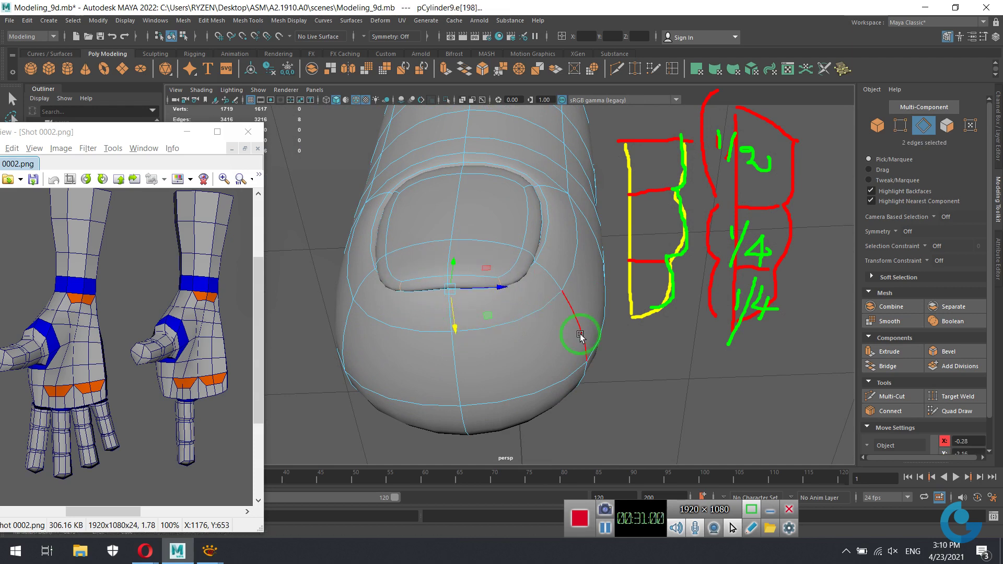
{"action": "mouse_move", "coordinate": [580, 335]}
{"action": "left_mouse_down", "text": "alt"}
{"action": "mouse_move", "coordinate": [529, 314]}
{"action": "mouse_move", "coordinate": [525, 222]}
{"action": "left_mouse_up", "text": "alt"}
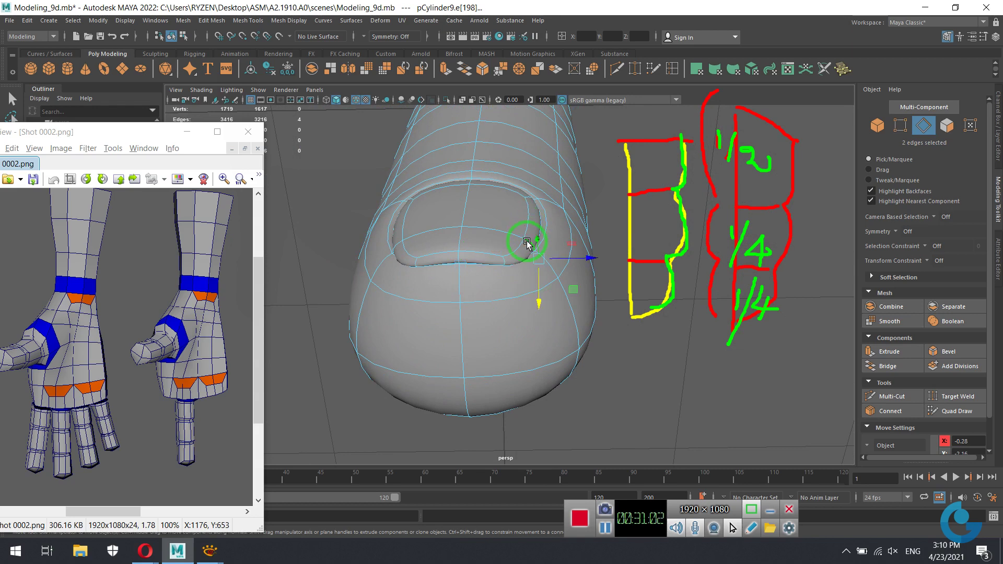
{"action": "middle_click_drag", "start_coordinate": [467, 303], "coordinate": [466, 307]}
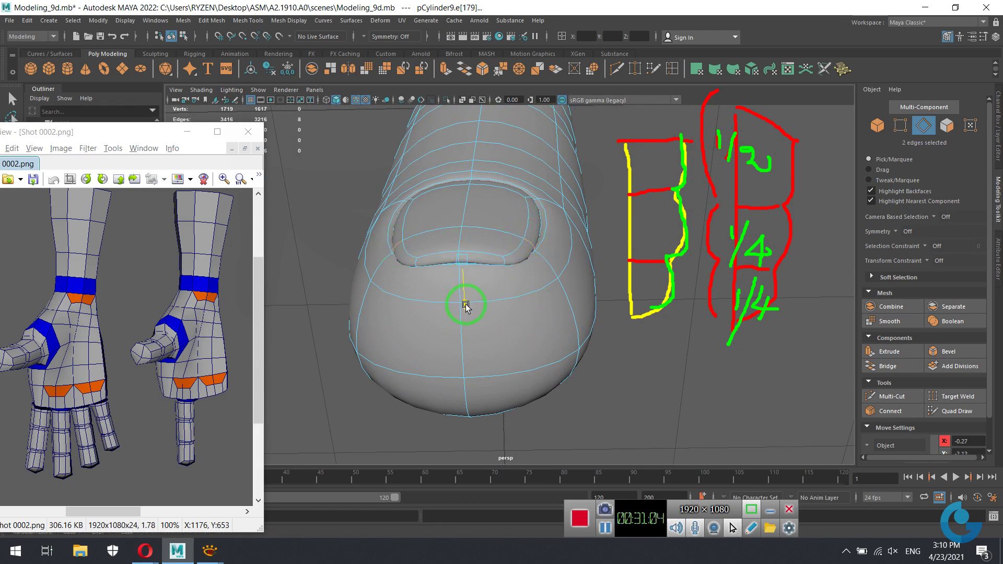
{"action": "mouse_move", "coordinate": [467, 301]}
{"action": "left_mouse_down", "text": "alt"}
{"action": "mouse_move", "coordinate": [591, 340]}
{"action": "mouse_move", "coordinate": [403, 331]}
{"action": "mouse_move", "coordinate": [489, 280]}
{"action": "mouse_move", "coordinate": [579, 307]}
{"action": "left_mouse_up", "text": "alt"}
{"action": "right_click_drag", "start_coordinate": [577, 295], "coordinate": [541, 283]}
{"action": "mouse_move", "coordinate": [541, 283]}
{"action": "left_mouse_down", "text": "alt"}
{"action": "mouse_move", "coordinate": [600, 314]}
{"action": "mouse_move", "coordinate": [522, 287]}
{"action": "mouse_move", "coordinate": [556, 293]}
{"action": "mouse_move", "coordinate": [442, 286]}
{"action": "mouse_move", "coordinate": [413, 240]}
{"action": "left_mouse_up", "text": "alt"}
{"action": "left_click", "coordinate": [531, 277]}
Turn off wireframe-on-shaded, disable the finger's smooth preview, and maximize the side view.
{"action": "left_click", "coordinate": [356, 100]}
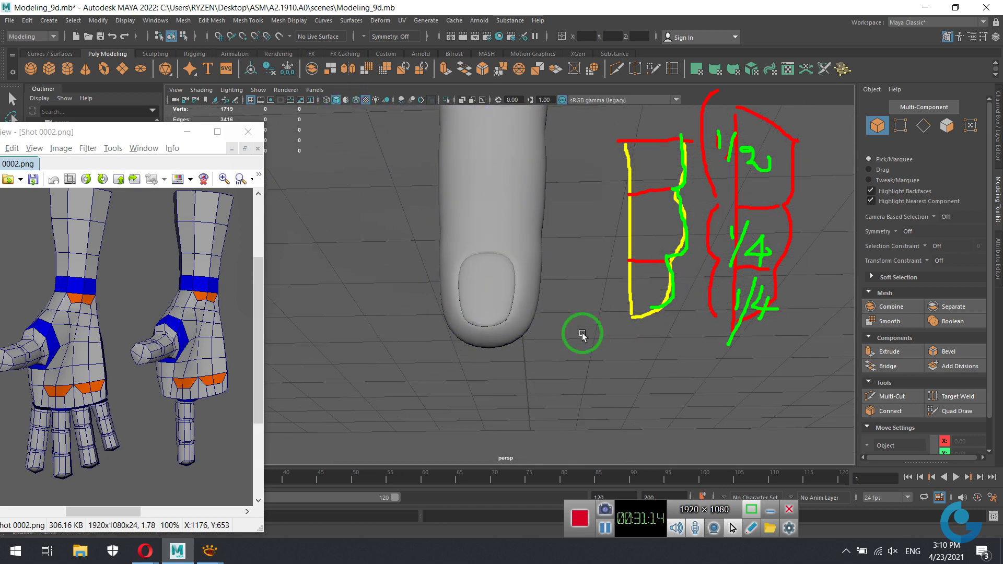
{"action": "mouse_move", "coordinate": [583, 331]}
{"action": "left_mouse_down", "text": "alt"}
{"action": "mouse_move", "coordinate": [528, 331]}
{"action": "mouse_move", "coordinate": [410, 378]}
{"action": "mouse_move", "coordinate": [493, 316]}
{"action": "mouse_move", "coordinate": [504, 286]}
{"action": "left_mouse_up", "text": "alt"}
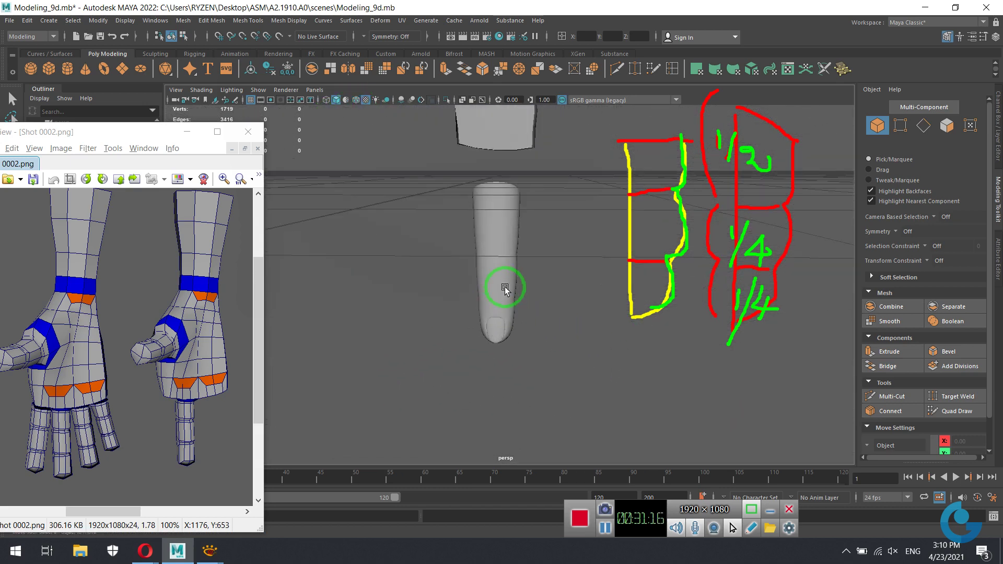
{"action": "left_click", "coordinate": [520, 289]}
{"action": "key", "text": "1"}
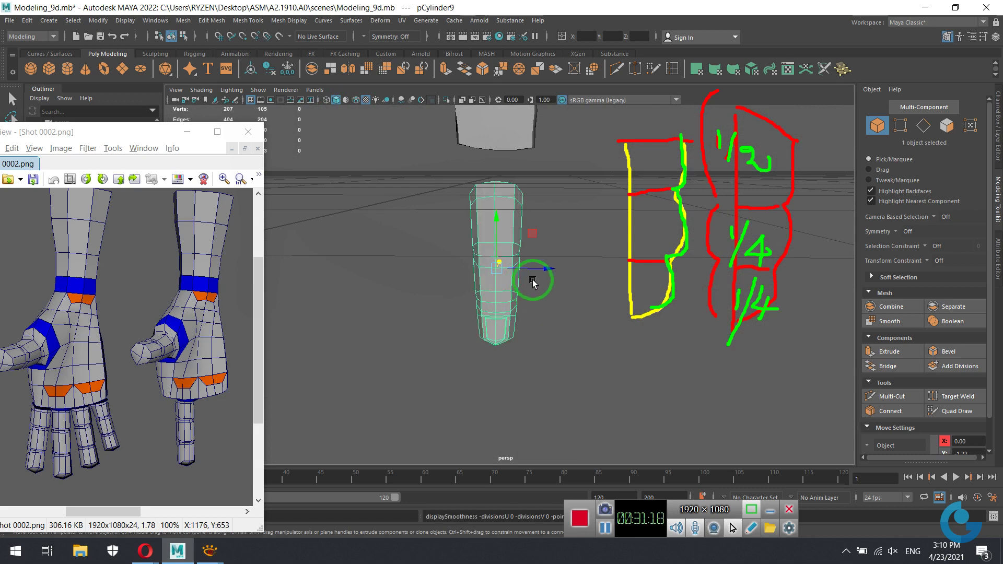
{"action": "scroll", "coordinate": [551, 242], "scroll_direction": "down", "scroll_amount": 3}
{"action": "scroll", "coordinate": [538, 291], "scroll_direction": "down", "scroll_amount": 2}
{"action": "key", "text": "space"}
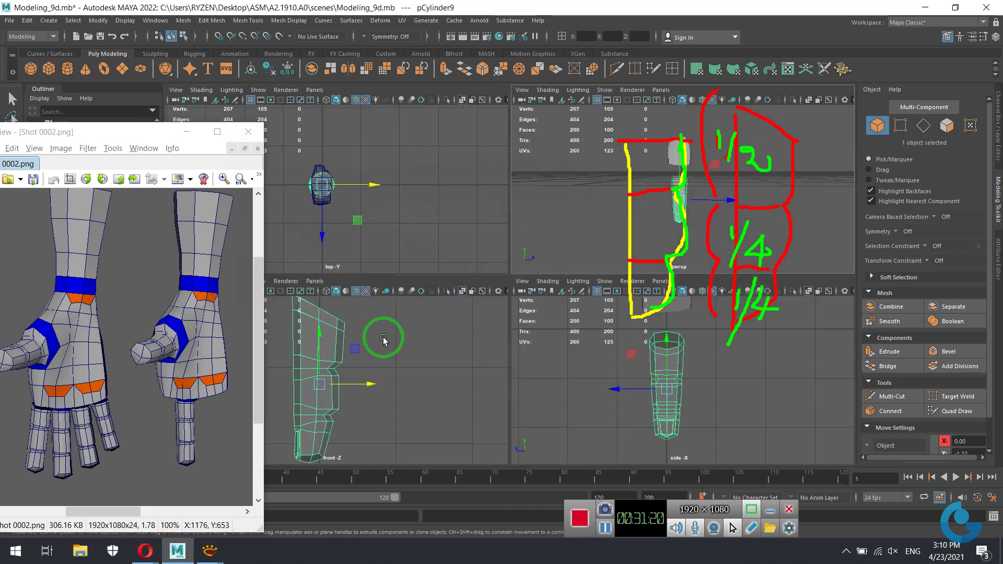
{"action": "key", "text": "space"}
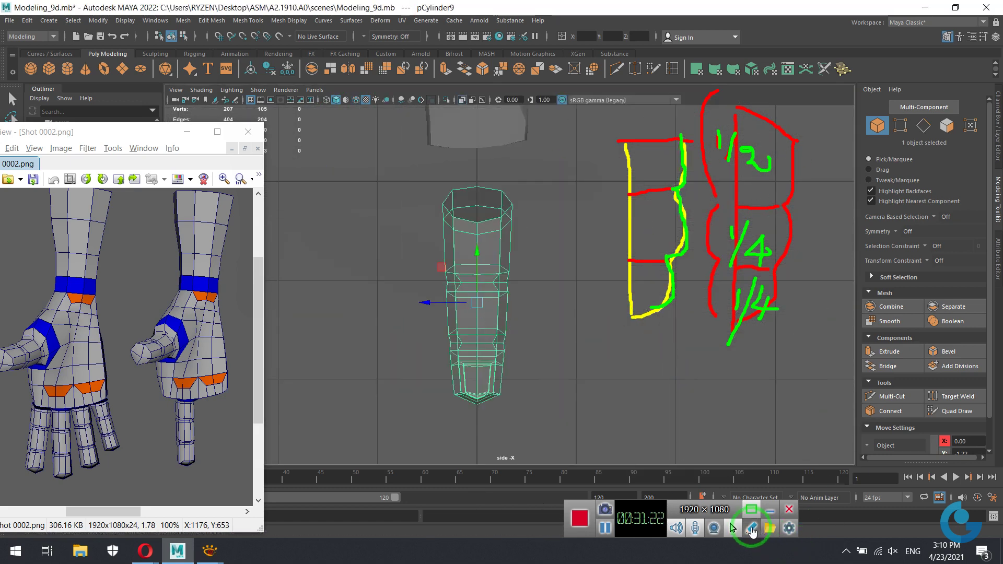
{"action": "left_click", "coordinate": [752, 531]}
{"action": "left_click", "coordinate": [695, 394]}
Turn off X-ray and scale the finger down to about a quarter size.
{"action": "scroll", "coordinate": [497, 242], "scroll_direction": "up", "scroll_amount": 1}
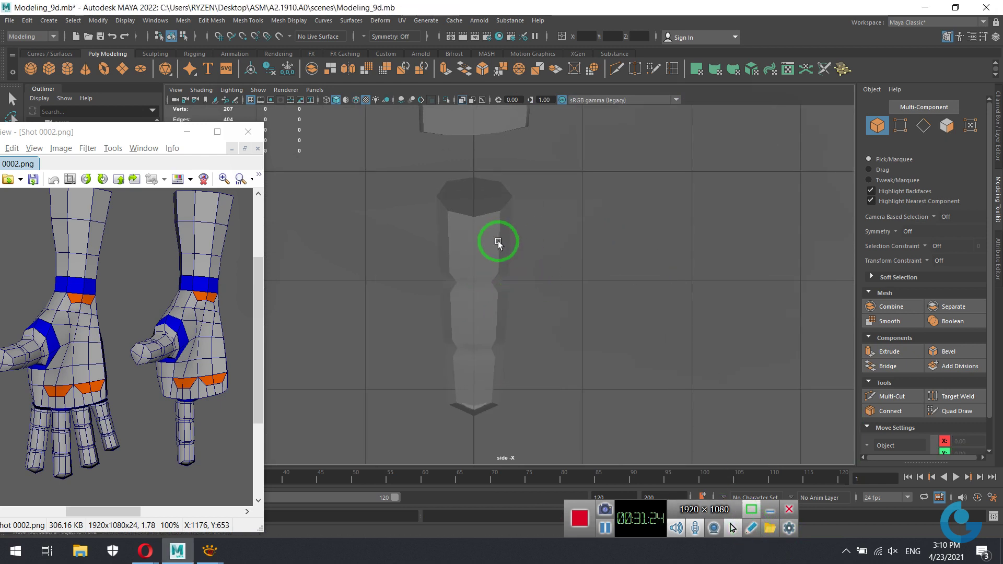
{"action": "left_click", "coordinate": [498, 242]}
{"action": "left_click", "coordinate": [460, 103]}
{"action": "scroll", "coordinate": [565, 273], "scroll_direction": "down", "scroll_amount": 3}
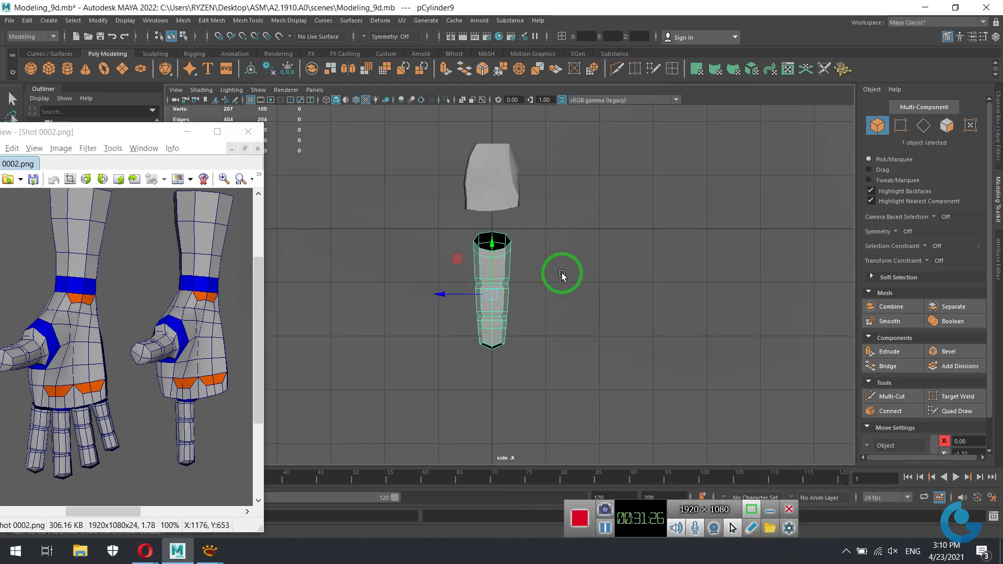
{"action": "scroll", "coordinate": [697, 347], "scroll_direction": "up", "scroll_amount": 2}
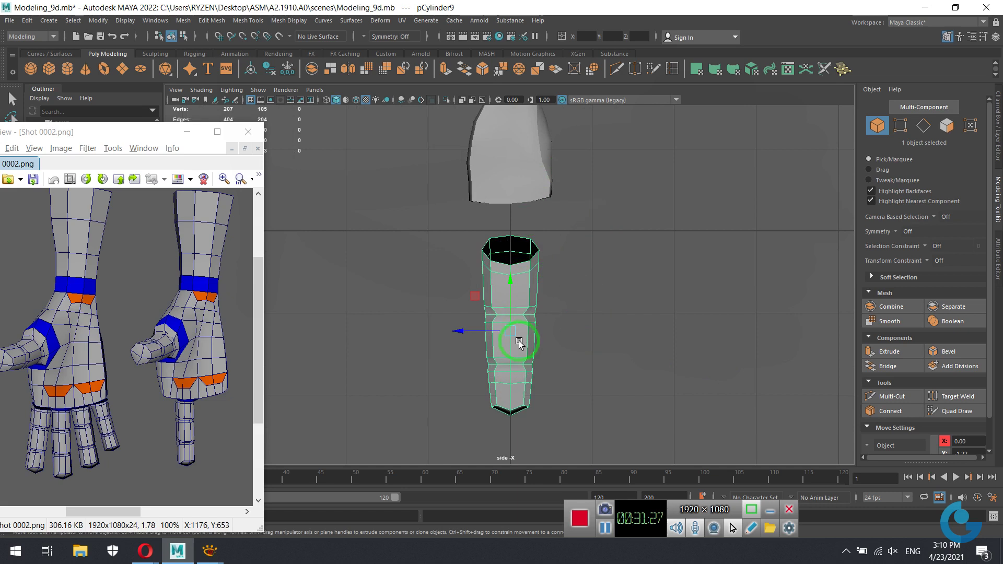
{"action": "key", "text": "r"}
{"action": "left_click_drag", "start_coordinate": [511, 337], "coordinate": [439, 331]}
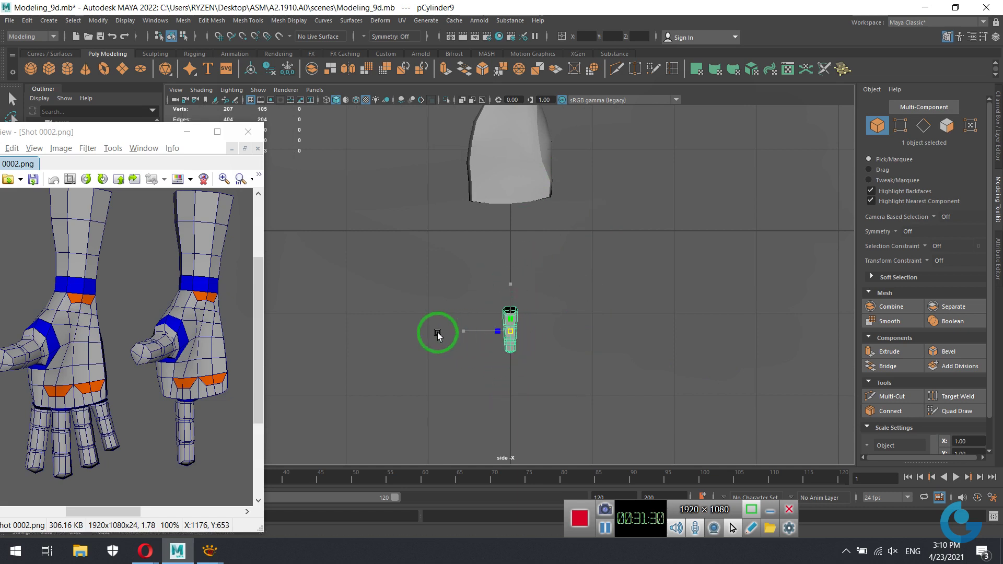
Move the finger up beneath the palm and scale it to half its original size.
{"action": "left_click", "coordinate": [356, 101]}
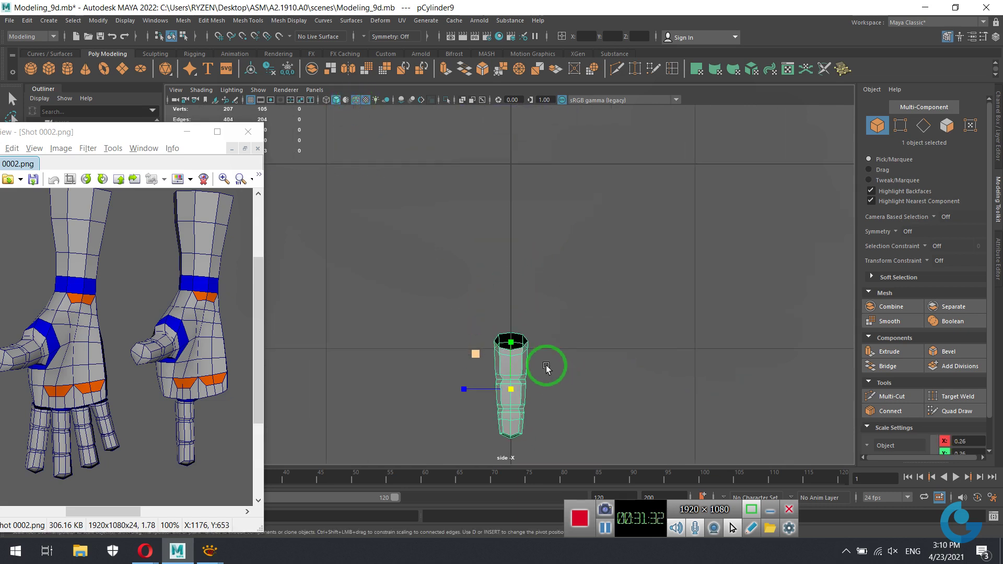
{"action": "key", "text": "w"}
{"action": "scroll", "coordinate": [616, 363], "scroll_direction": "down", "scroll_amount": 5}
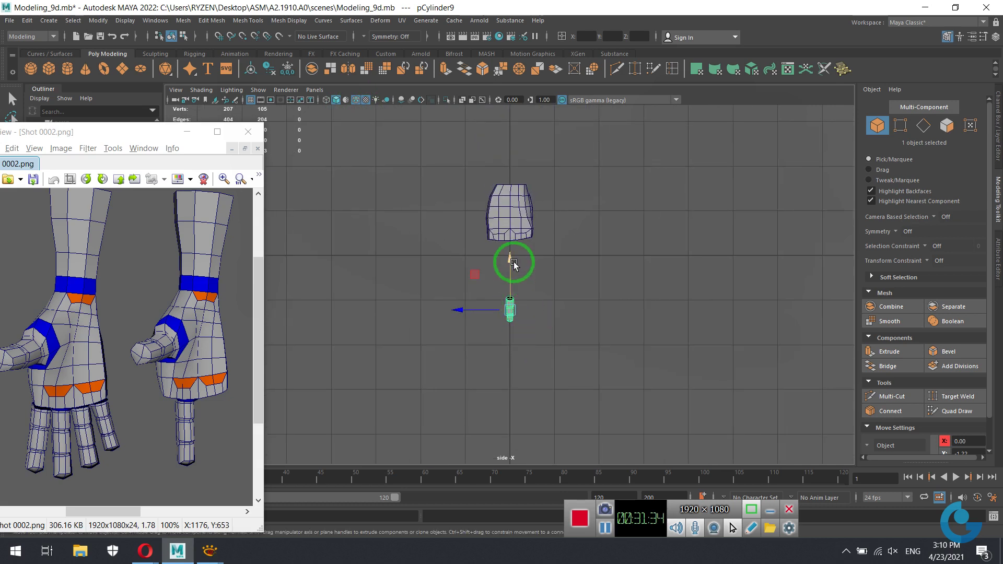
{"action": "left_click_drag", "start_coordinate": [511, 257], "coordinate": [533, 217]}
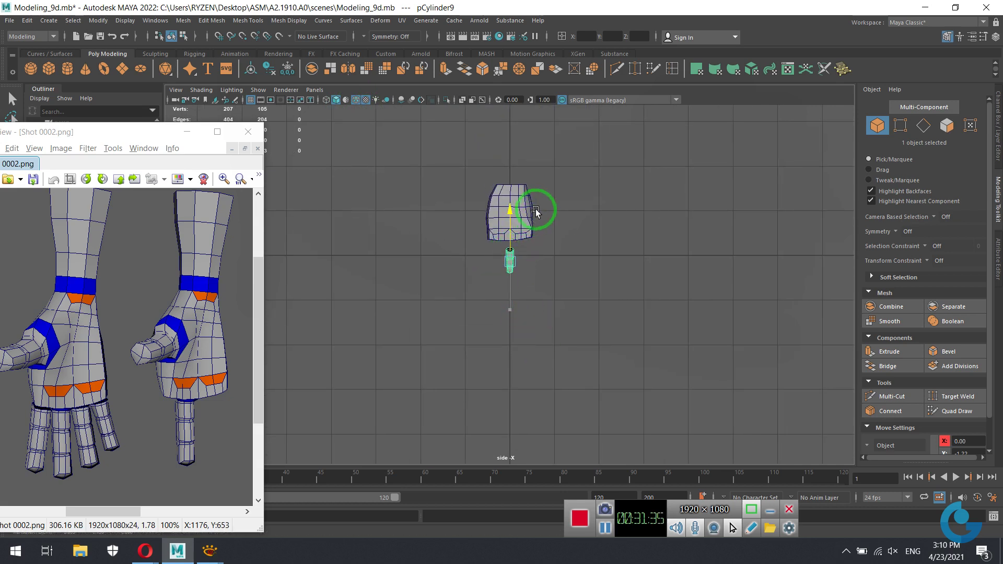
{"action": "key", "text": "r"}
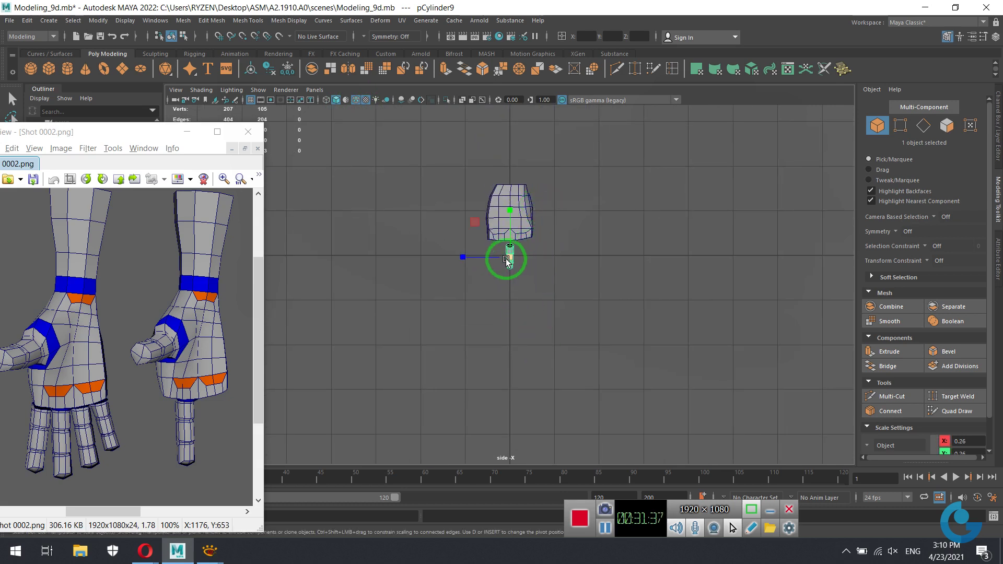
{"action": "left_click_drag", "start_coordinate": [507, 260], "coordinate": [528, 262]}
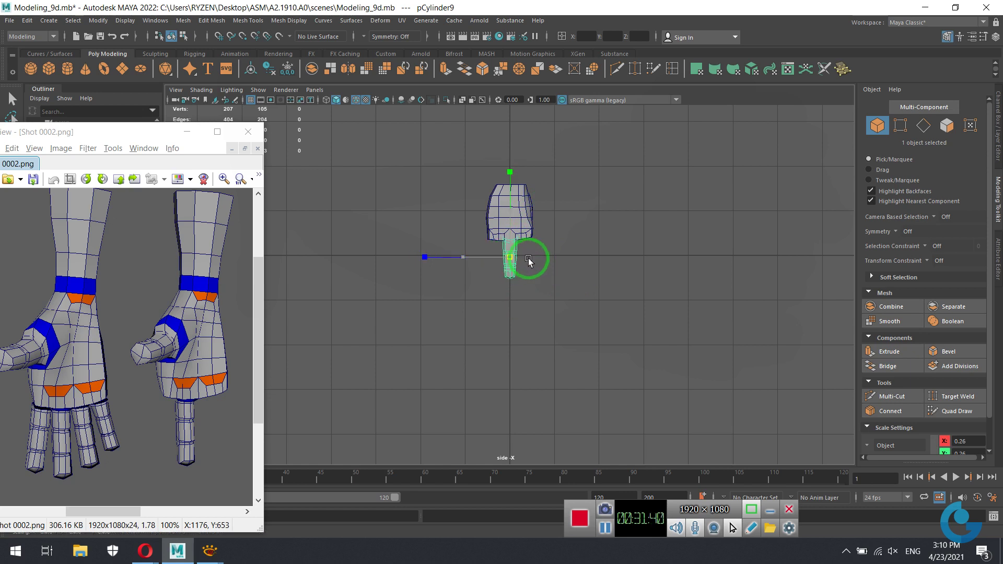
{"action": "scroll", "coordinate": [529, 261], "scroll_direction": "up", "scroll_amount": 2}
{"action": "scroll", "coordinate": [719, 331], "scroll_direction": "up", "scroll_amount": 2}
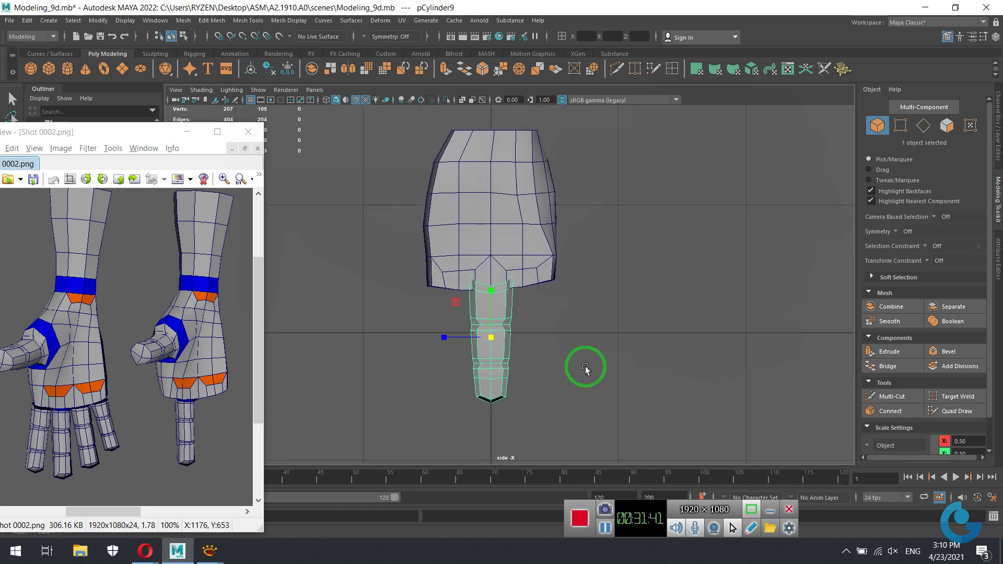
{"action": "scroll", "coordinate": [592, 302], "scroll_direction": "up", "scroll_amount": 2}
{"action": "scroll", "coordinate": [558, 335], "scroll_direction": "down", "scroll_amount": 3}
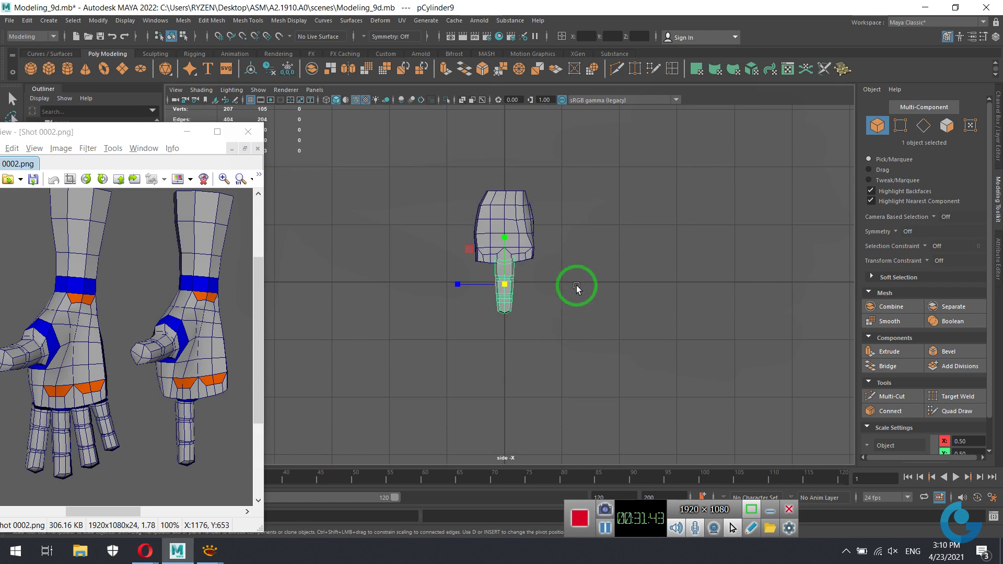
{"action": "key", "text": "space"}
{"action": "key", "text": "space"}
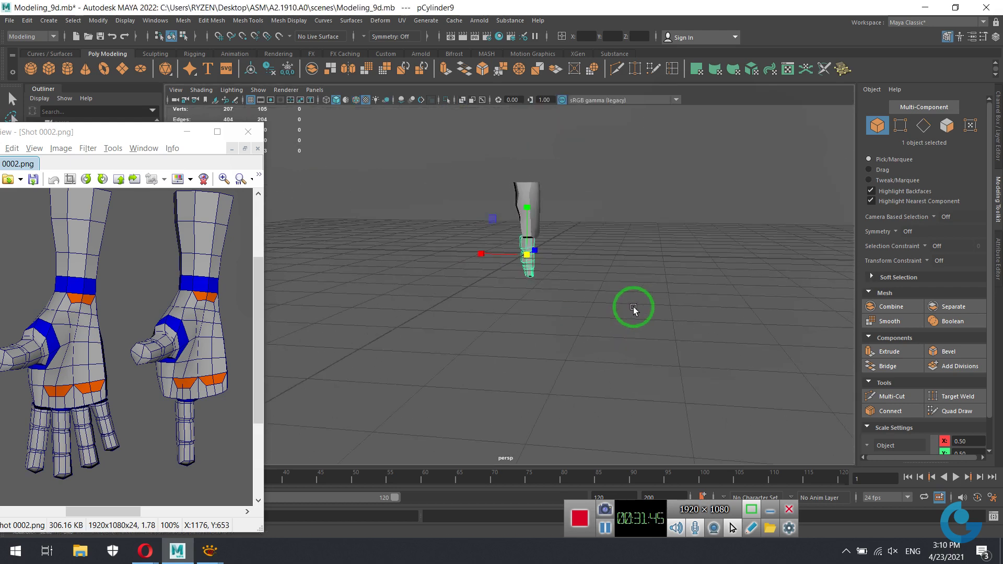
Orbit below the palm to check the finger's placement.
{"action": "mouse_move", "coordinate": [633, 308]}
{"action": "left_mouse_down", "text": "alt"}
{"action": "mouse_move", "coordinate": [654, 298]}
{"action": "mouse_move", "coordinate": [627, 332]}
{"action": "mouse_move", "coordinate": [544, 218]}
{"action": "left_mouse_up", "text": "alt"}
{"action": "scroll", "coordinate": [683, 298], "scroll_direction": "up", "scroll_amount": 2}
{"action": "scroll", "coordinate": [631, 304], "scroll_direction": "up", "scroll_amount": 2}
{"action": "scroll", "coordinate": [617, 316], "scroll_direction": "up", "scroll_amount": 2}
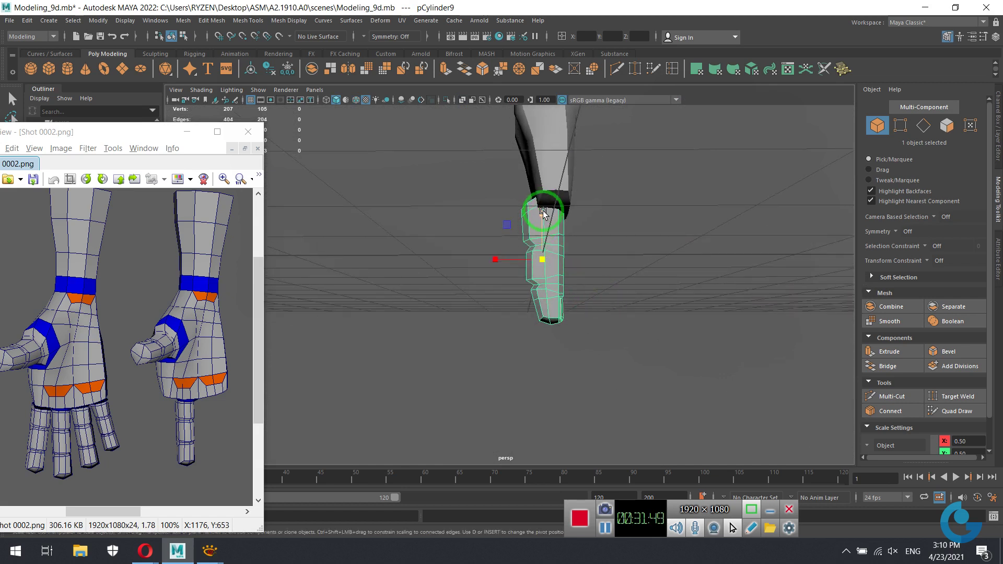
{"action": "key", "text": "q"}
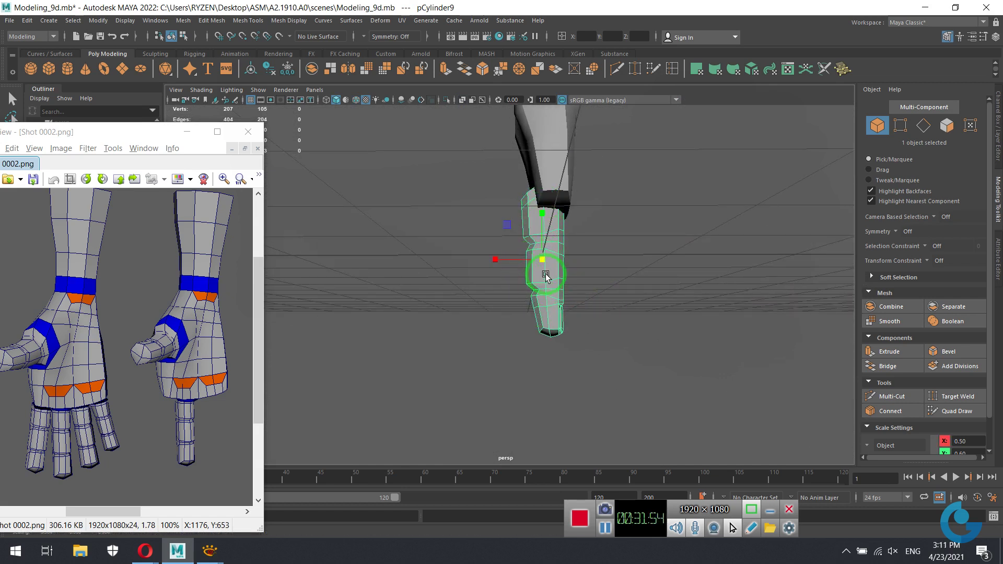
{"action": "mouse_move", "coordinate": [546, 277]}
{"action": "left_mouse_down", "text": "alt"}
{"action": "mouse_move", "coordinate": [638, 331]}
{"action": "mouse_move", "coordinate": [611, 343]}
{"action": "mouse_move", "coordinate": [538, 272]}
{"action": "mouse_move", "coordinate": [517, 265]}
{"action": "left_mouse_up", "text": "alt"}
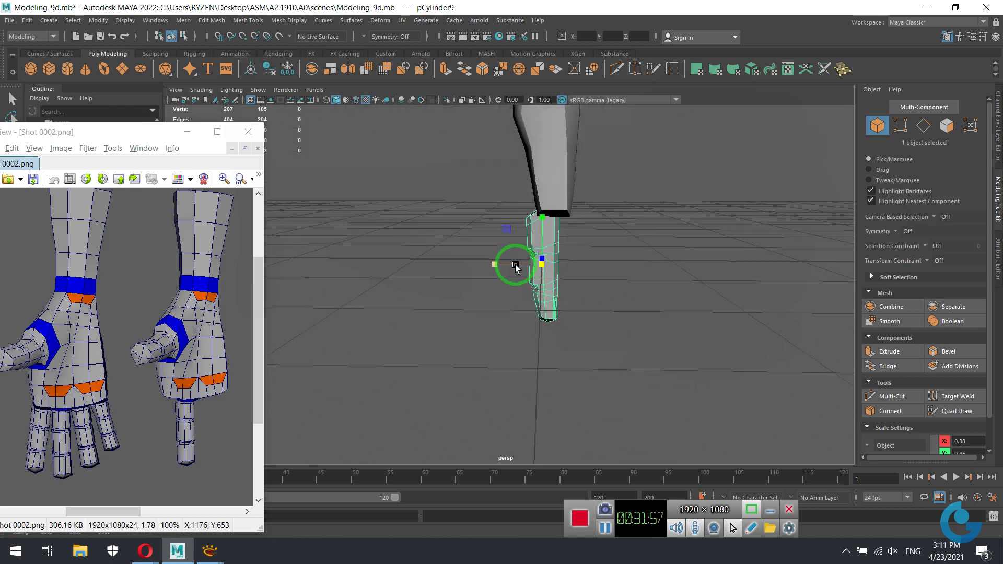
Slide the finger along X under the palm and switch to the side view.
{"action": "key", "text": "w"}
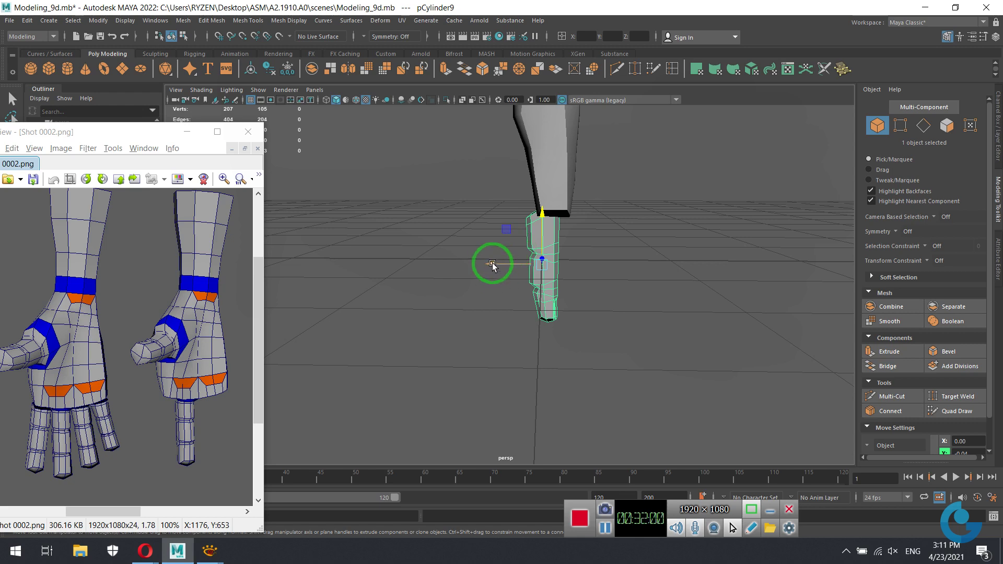
{"action": "mouse_move", "coordinate": [491, 264]}
{"action": "left_mouse_down"}
{"action": "mouse_move", "coordinate": [546, 267]}
{"action": "mouse_move", "coordinate": [609, 331]}
{"action": "mouse_move", "coordinate": [591, 331]}
{"action": "mouse_move", "coordinate": [455, 413]}
{"action": "left_mouse_up"}
{"action": "key", "text": "r"}
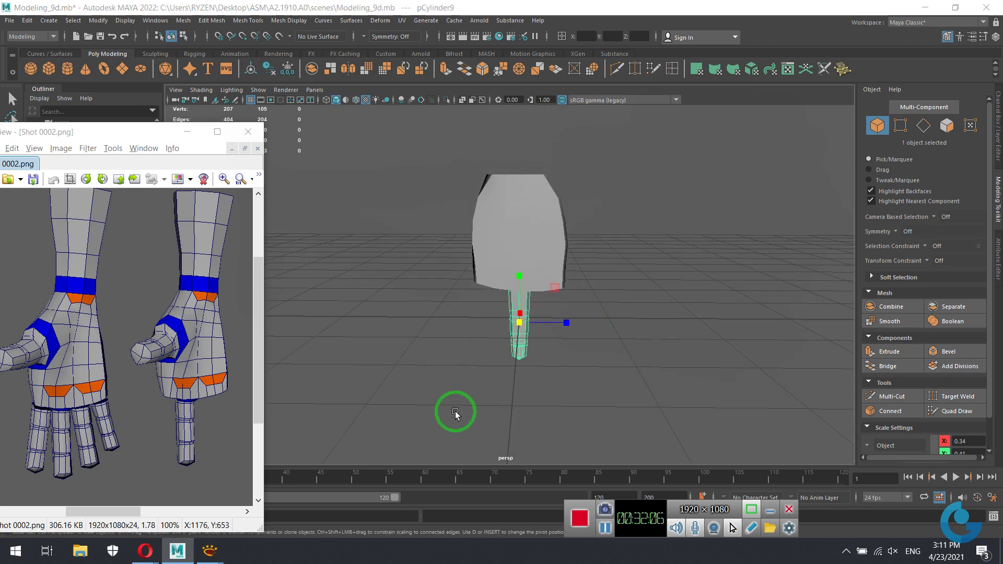
{"action": "key", "text": "space"}
{"action": "left_click_drag", "start_coordinate": [701, 364], "coordinate": [614, 275]}
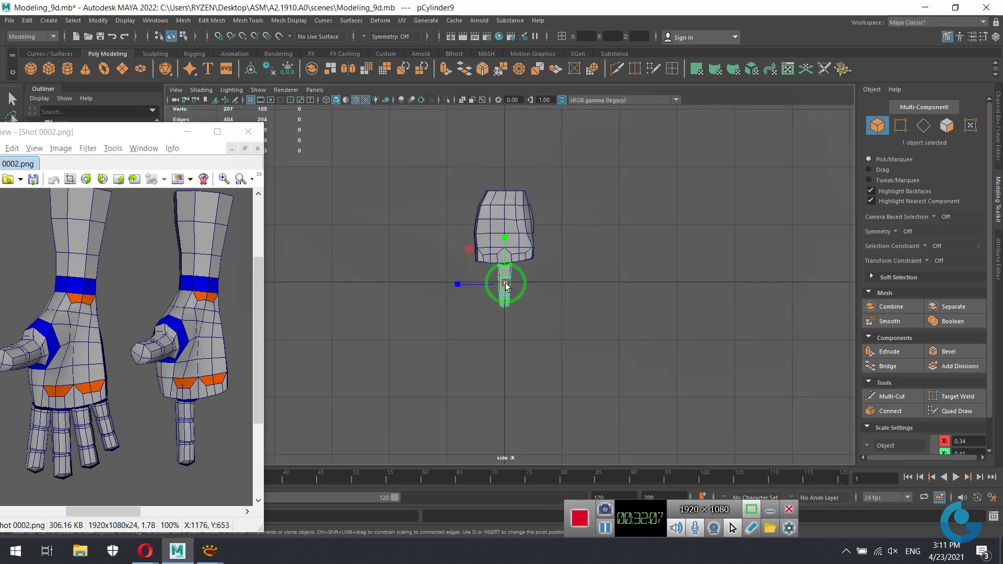
Position the finger beside the palm block and stretch it slightly taller.
{"action": "key", "text": "w"}
{"action": "left_click_drag", "start_coordinate": [507, 233], "coordinate": [518, 184]}
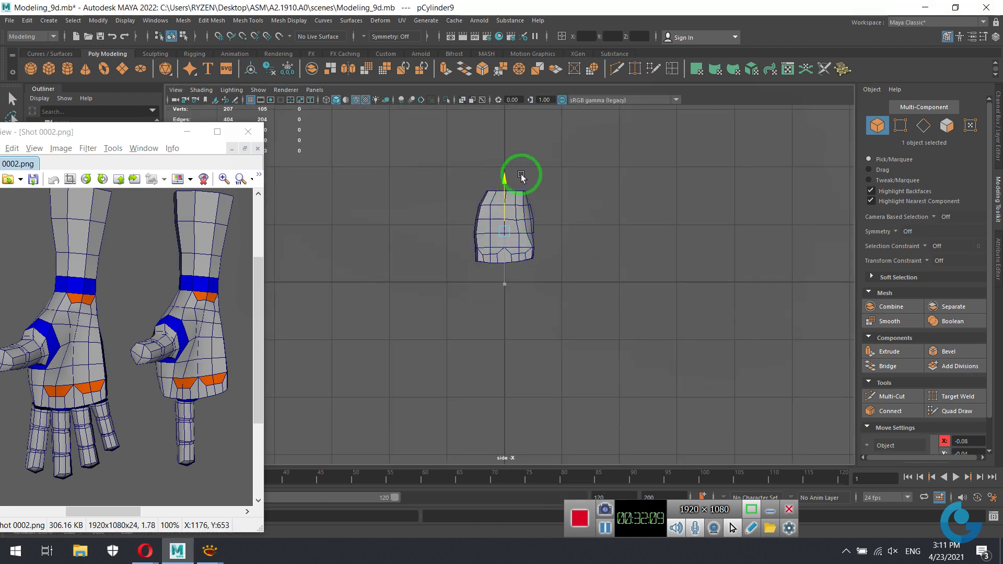
{"action": "left_click_drag", "start_coordinate": [505, 230], "coordinate": [554, 235]}
{"action": "key", "text": "r"}
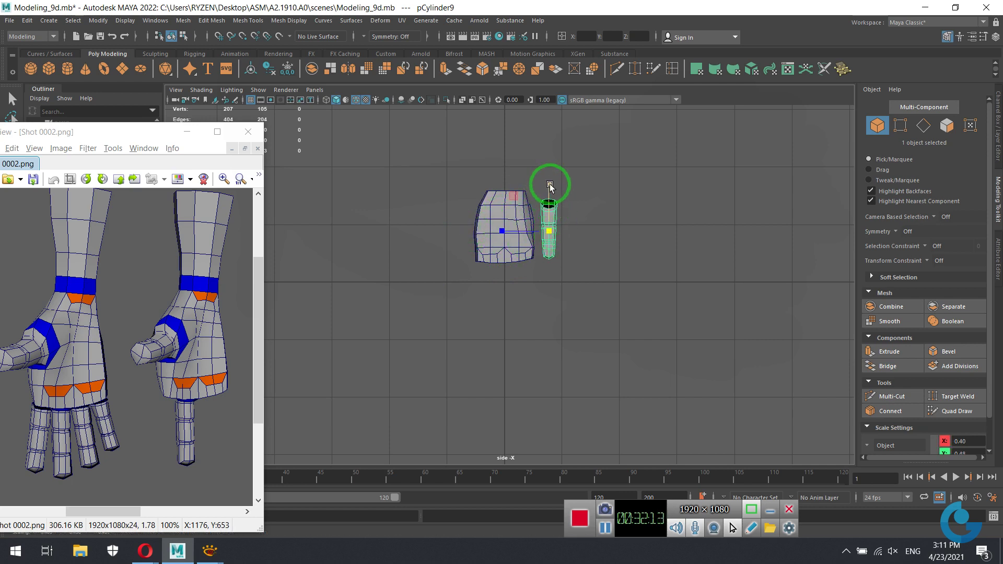
{"action": "mouse_move", "coordinate": [553, 182]}
{"action": "left_mouse_down"}
{"action": "mouse_move", "coordinate": [563, 217]}
{"action": "mouse_move", "coordinate": [506, 294]}
{"action": "left_mouse_up"}
Narrow the finger's upper section slightly and return to the four-view layout.
{"action": "key", "text": "w"}
{"action": "scroll", "coordinate": [734, 381], "scroll_direction": "up", "scroll_amount": 5}
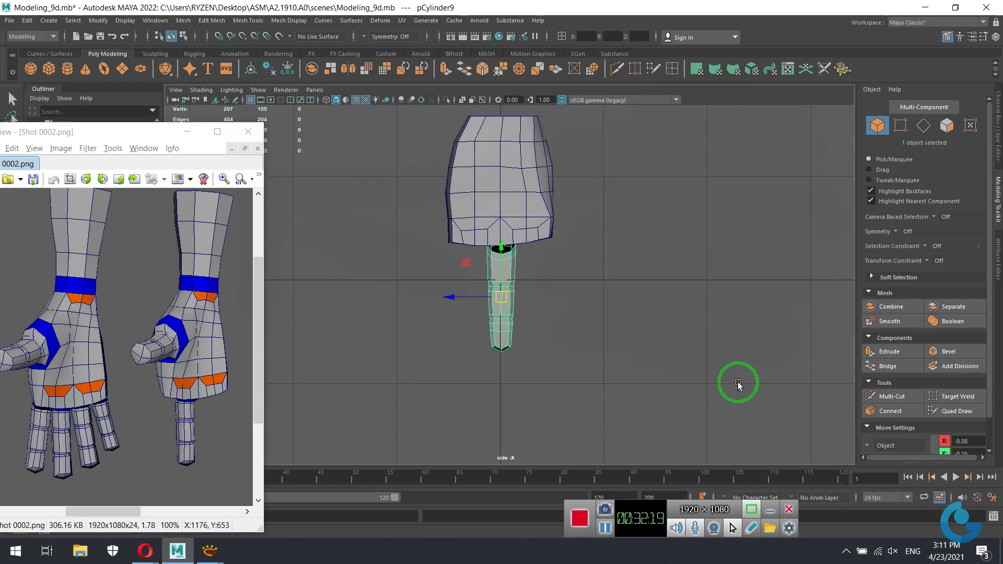
{"action": "scroll", "coordinate": [609, 336], "scroll_direction": "up", "scroll_amount": 3}
{"action": "scroll", "coordinate": [594, 331], "scroll_direction": "down", "scroll_amount": 2}
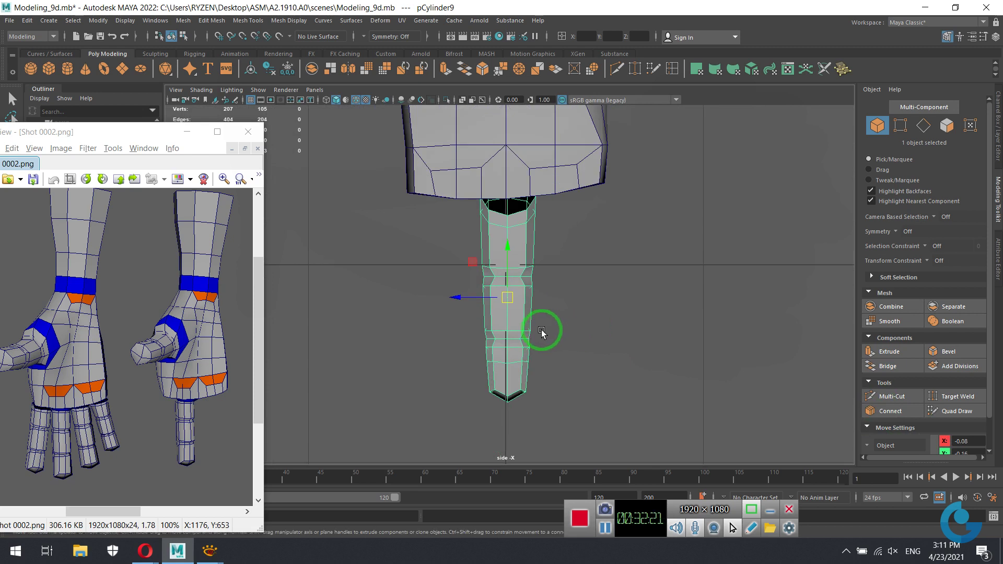
{"action": "key", "text": "r"}
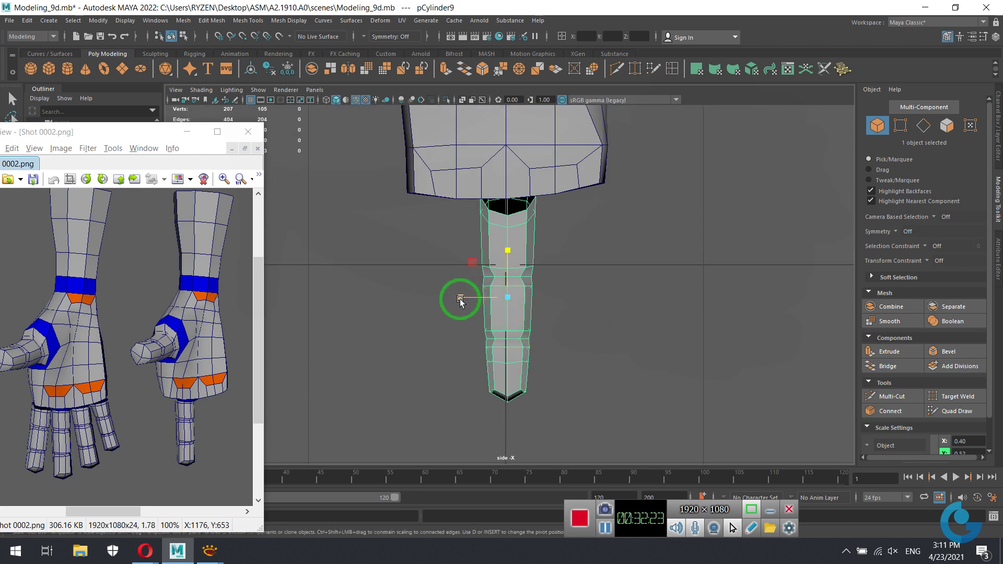
{"action": "left_click_drag", "start_coordinate": [460, 299], "coordinate": [465, 302]}
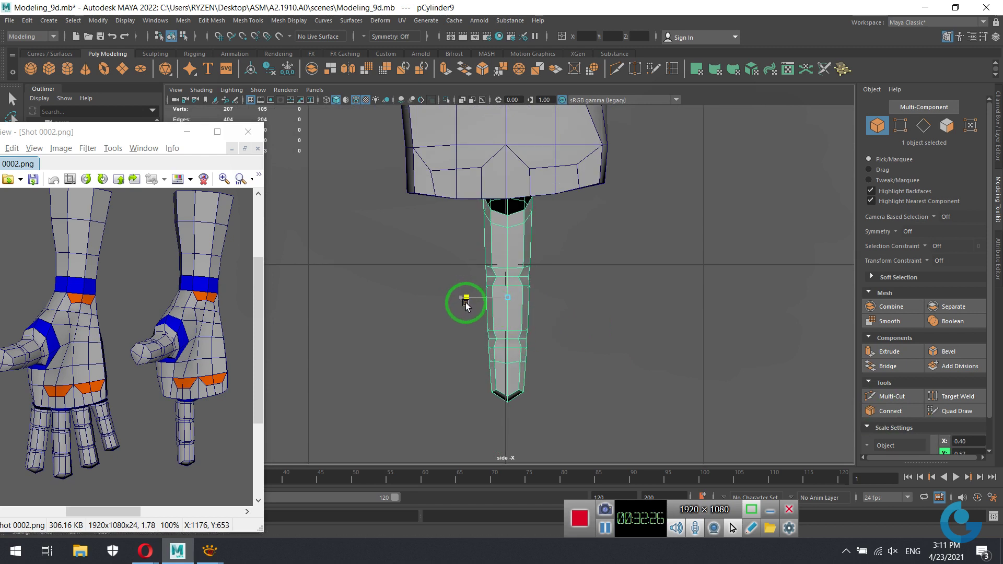
{"action": "key", "text": "space"}
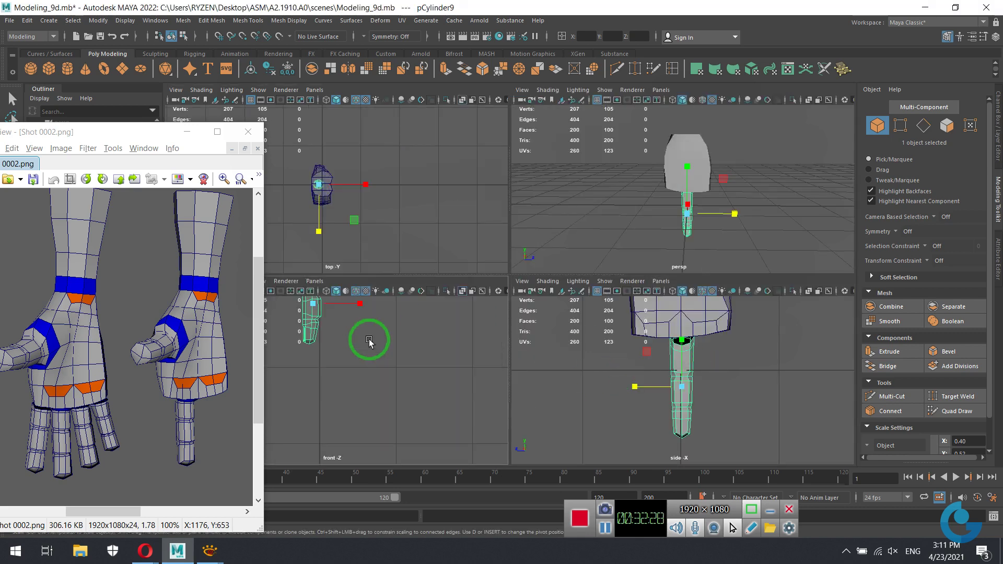
Scale the finger cylinder narrower along X in the front view, then select palm block pCube5.
{"action": "key", "text": "space"}
{"action": "scroll", "coordinate": [607, 218], "scroll_direction": "up", "scroll_amount": 5}
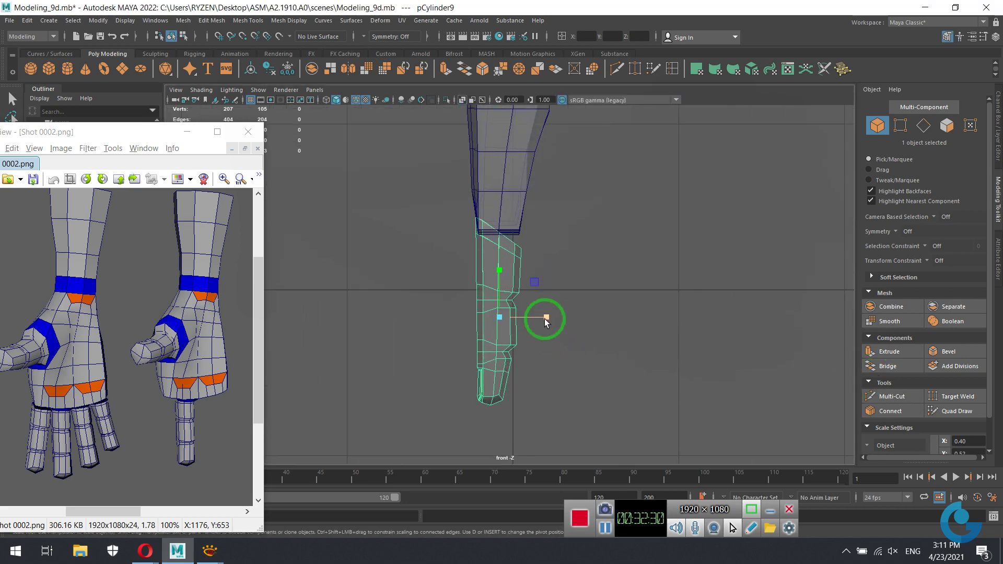
{"action": "left_click_drag", "start_coordinate": [546, 317], "coordinate": [541, 318]}
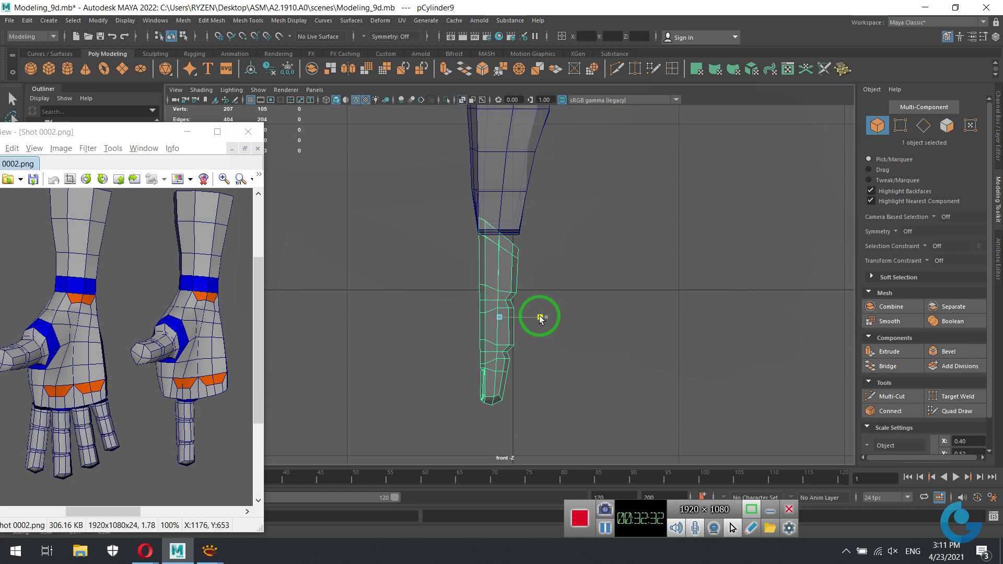
{"action": "key", "text": "space"}
{"action": "key", "text": "space"}
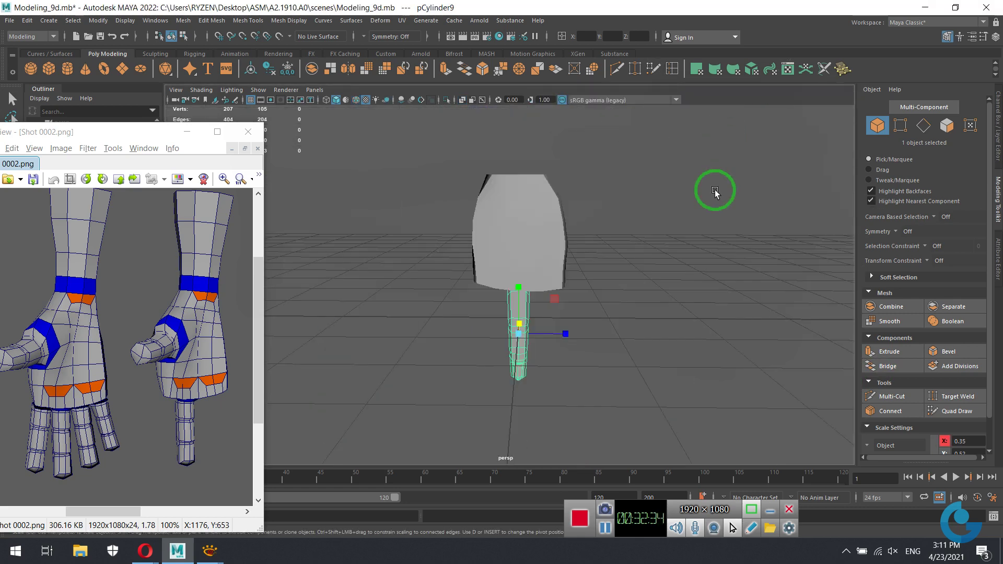
{"action": "mouse_move", "coordinate": [580, 254]}
{"action": "left_mouse_down", "text": "alt"}
{"action": "mouse_move", "coordinate": [611, 269]}
{"action": "mouse_move", "coordinate": [480, 273]}
{"action": "mouse_move", "coordinate": [464, 296]}
{"action": "mouse_move", "coordinate": [428, 294]}
{"action": "mouse_move", "coordinate": [584, 282]}
{"action": "mouse_move", "coordinate": [687, 319]}
{"action": "mouse_move", "coordinate": [567, 251]}
{"action": "left_mouse_up", "text": "alt"}
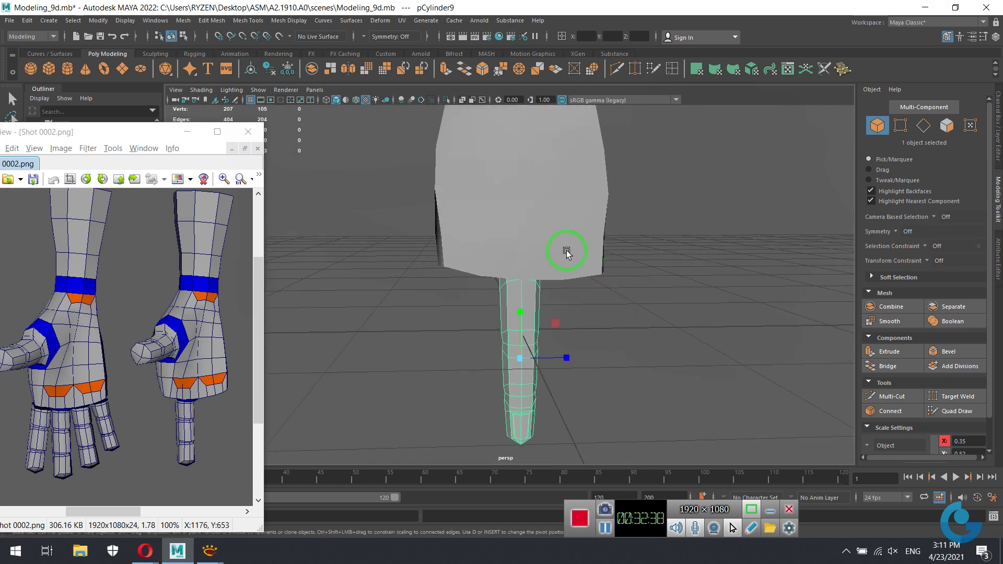
{"action": "left_click", "coordinate": [566, 251]}
{"action": "key", "text": "space"}
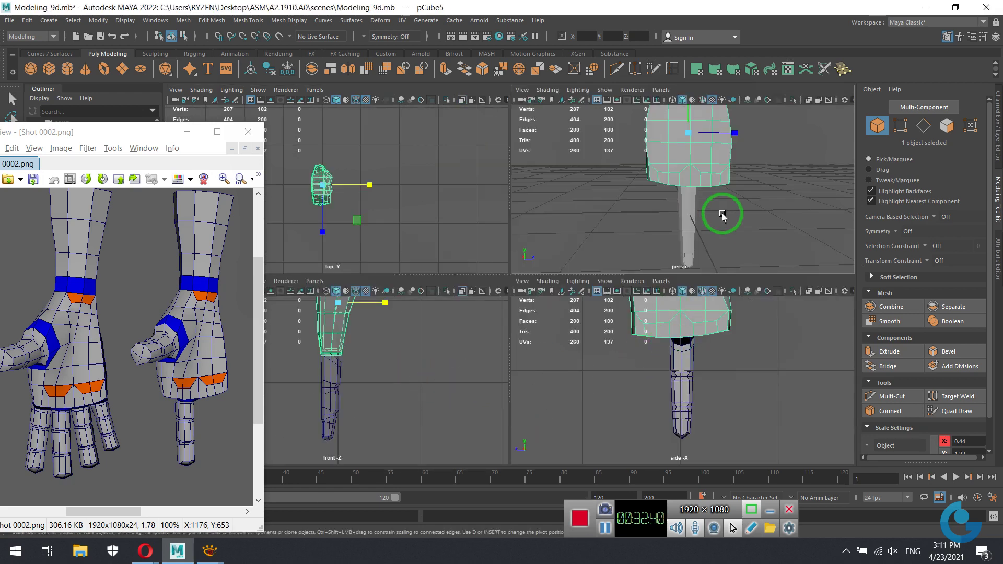
Zoom into the perspective view and select the finger cylinder pCylinder9.
{"action": "key", "text": "space"}
{"action": "scroll", "coordinate": [661, 336], "scroll_direction": "up", "scroll_amount": 5}
{"action": "scroll", "coordinate": [516, 256], "scroll_direction": "up", "scroll_amount": 3}
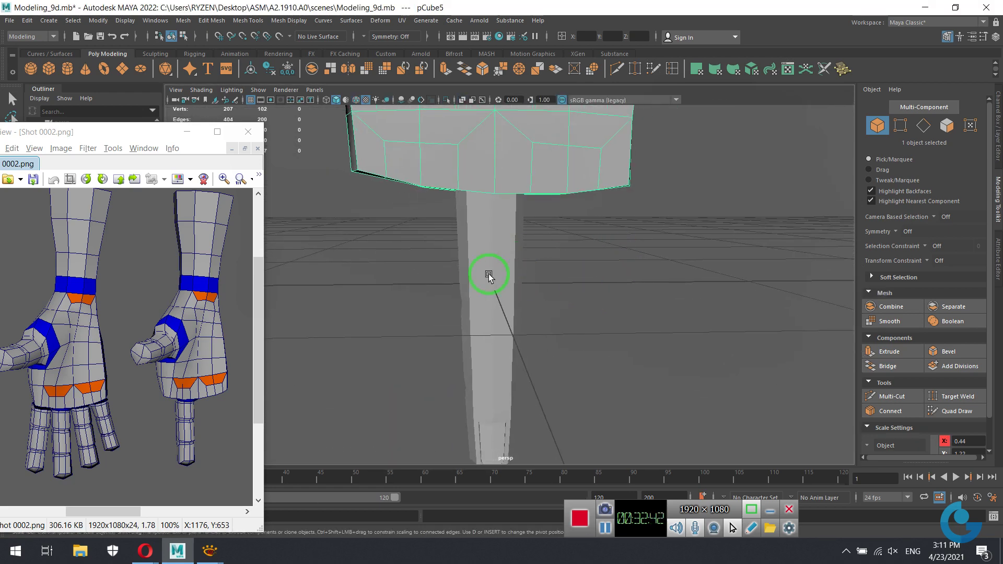
{"action": "scroll", "coordinate": [488, 274], "scroll_direction": "down", "scroll_amount": 3}
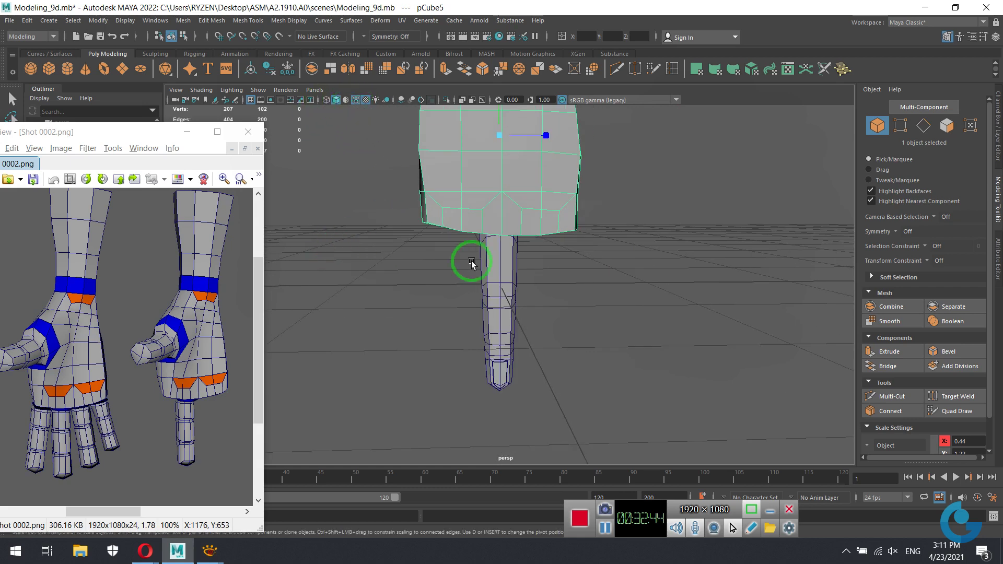
{"action": "scroll", "coordinate": [600, 280], "scroll_direction": "up", "scroll_amount": 2}
{"action": "left_click", "coordinate": [509, 329]}
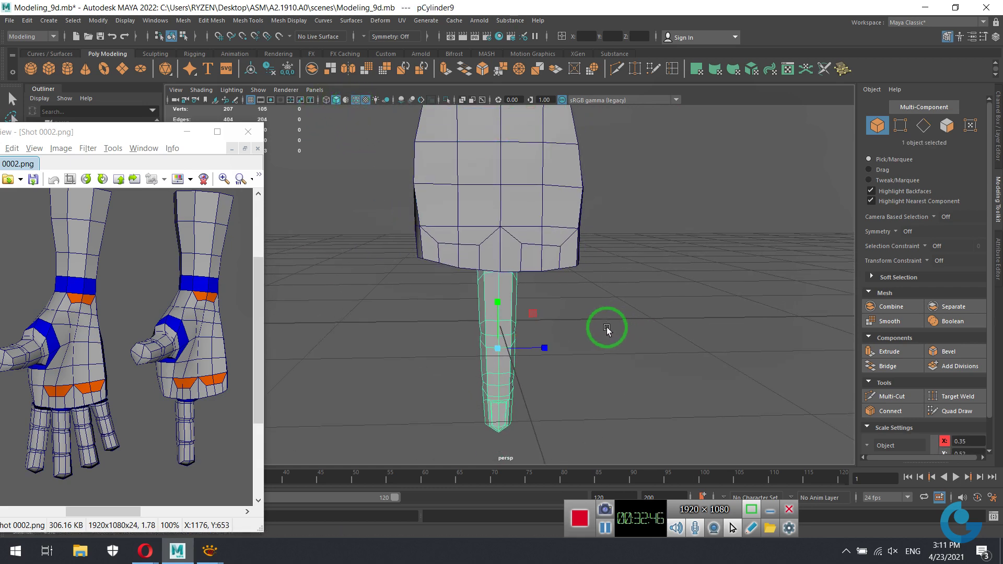
{"action": "middle_click_drag", "start_coordinate": [607, 329], "coordinate": [526, 304], "text": "alt"}
Move the finger slightly along X and down, orbiting to check it sits centred under pCube5.
{"action": "key", "text": "w"}
{"action": "left_click_drag", "start_coordinate": [538, 309], "coordinate": [561, 308]}
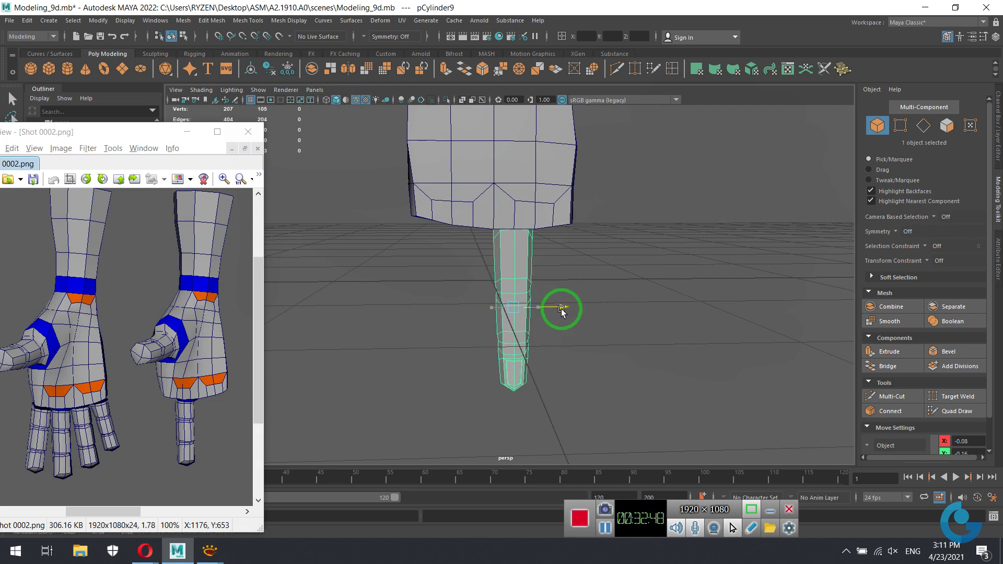
{"action": "mouse_move", "coordinate": [555, 372]}
{"action": "left_mouse_down", "text": "alt"}
{"action": "mouse_move", "coordinate": [475, 354]}
{"action": "mouse_move", "coordinate": [477, 302]}
{"action": "left_mouse_up", "text": "alt"}
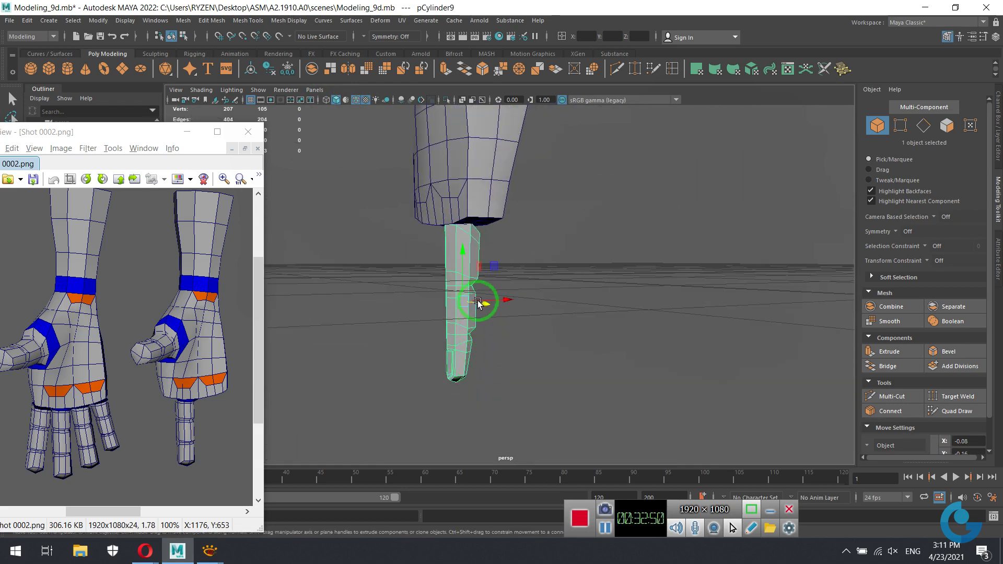
{"action": "left_click_drag", "start_coordinate": [462, 253], "coordinate": [462, 256]}
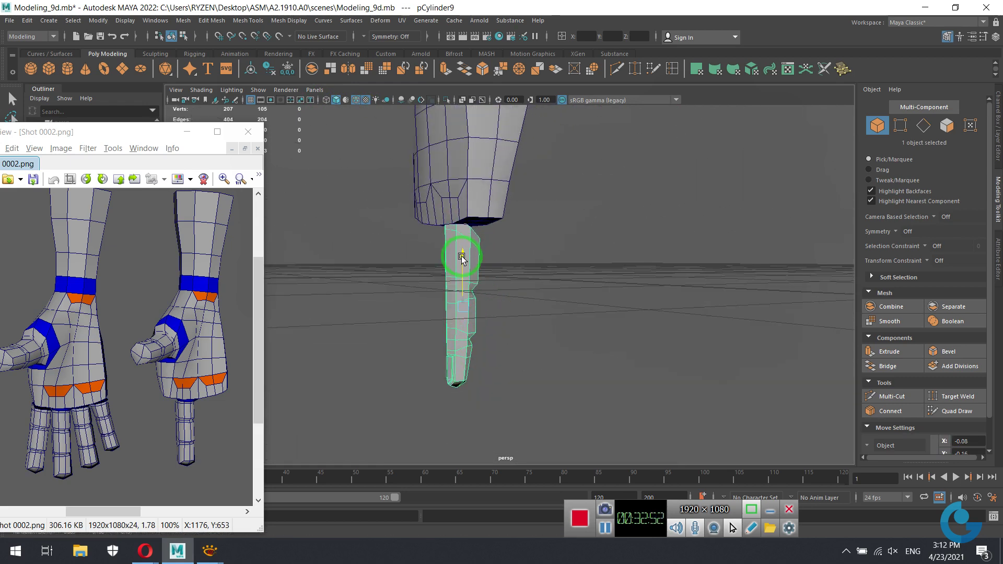
{"action": "left_click_drag", "start_coordinate": [536, 272], "coordinate": [620, 264], "text": "alt"}
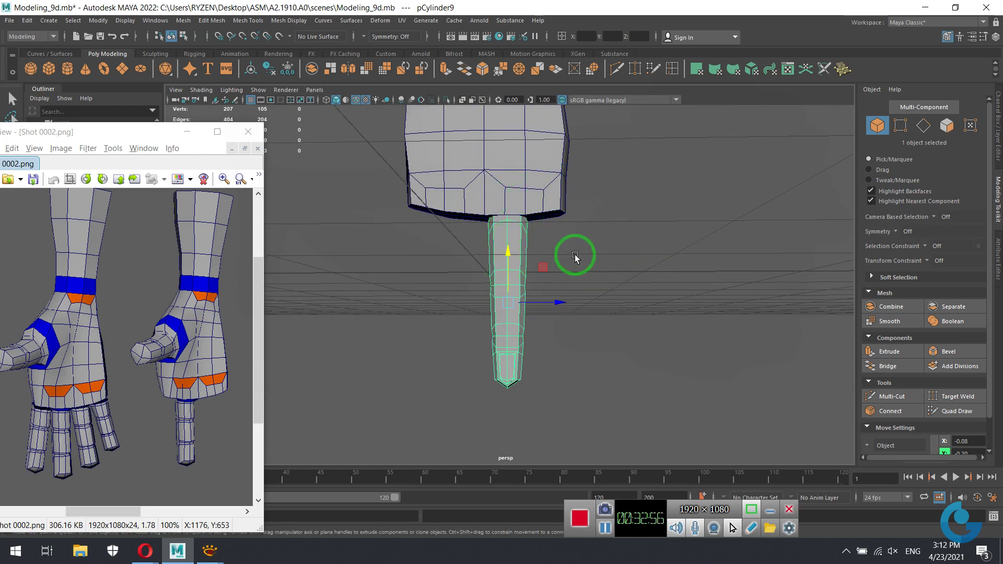
{"action": "mouse_move", "coordinate": [575, 257]}
{"action": "left_mouse_down", "text": "alt"}
{"action": "mouse_move", "coordinate": [513, 257]}
{"action": "mouse_move", "coordinate": [544, 250]}
{"action": "mouse_move", "coordinate": [596, 269]}
{"action": "mouse_move", "coordinate": [499, 302]}
{"action": "mouse_move", "coordinate": [488, 277]}
{"action": "left_mouse_up", "text": "alt"}
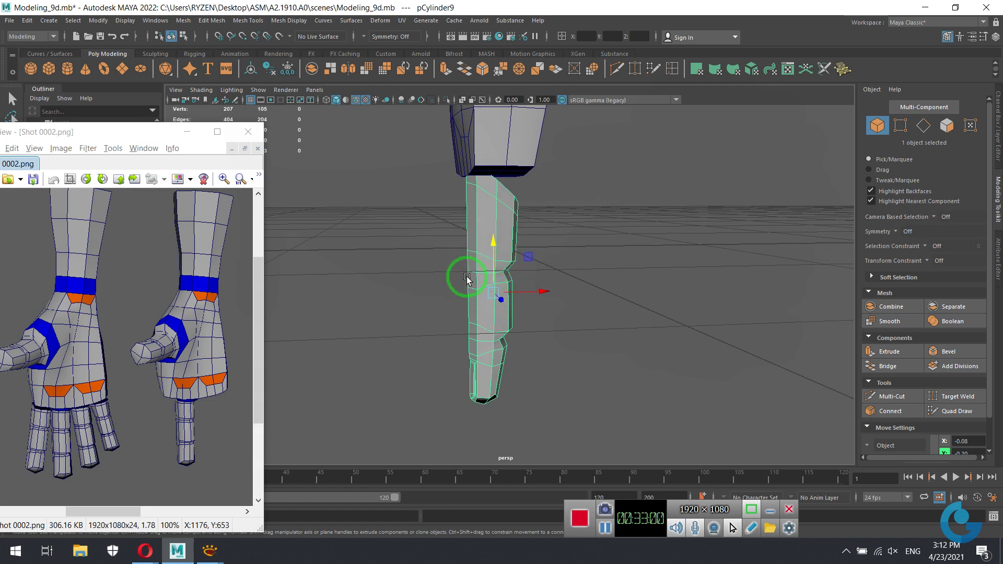
{"action": "mouse_move", "coordinate": [103, 390]}
{"action": "left_mouse_down"}
{"action": "mouse_move", "coordinate": [67, 358]}
{"action": "mouse_move", "coordinate": [145, 347]}
{"action": "mouse_move", "coordinate": [146, 320]}
{"action": "mouse_move", "coordinate": [96, 346]}
{"action": "mouse_move", "coordinate": [33, 307]}
{"action": "left_mouse_up"}
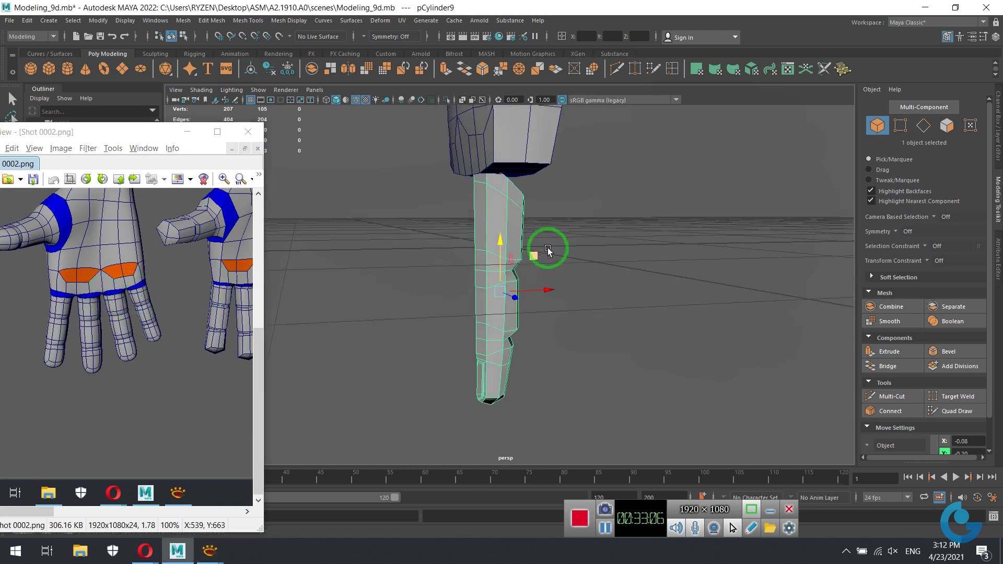
{"action": "left_click_drag", "start_coordinate": [549, 246], "coordinate": [478, 214], "text": "alt"}
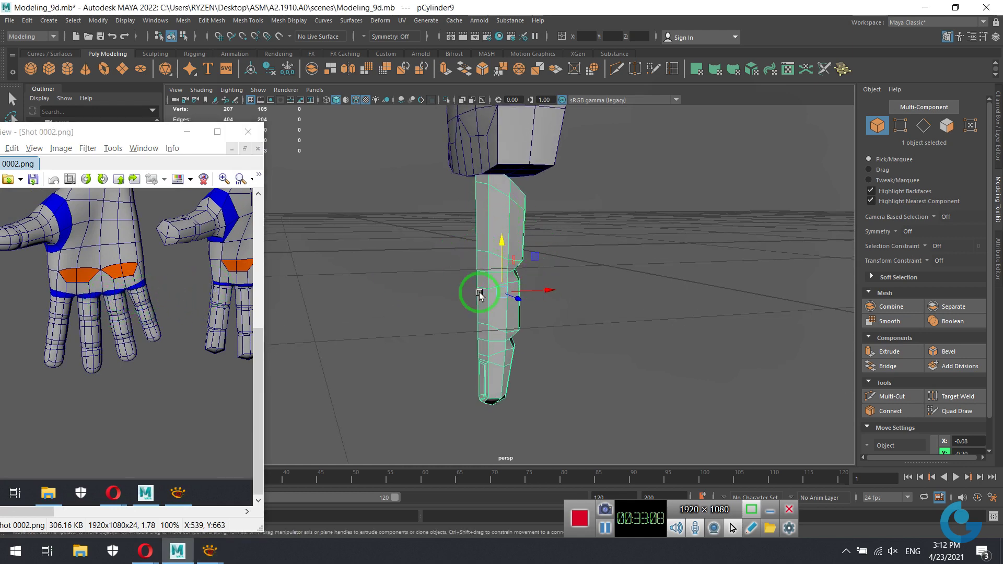
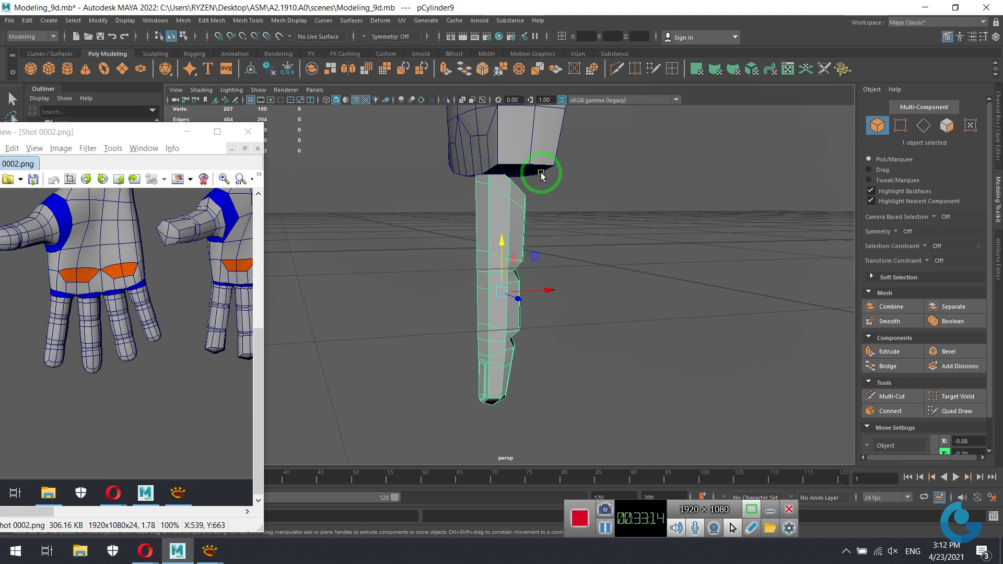
Select three edges on the palm's bottom and upper border and raise them slightly.
{"action": "mouse_move", "coordinate": [601, 134]}
{"action": "left_mouse_down", "text": "alt"}
{"action": "mouse_move", "coordinate": [560, 197]}
{"action": "mouse_move", "coordinate": [634, 179]}
{"action": "mouse_move", "coordinate": [580, 246]}
{"action": "mouse_move", "coordinate": [475, 240]}
{"action": "mouse_move", "coordinate": [598, 235]}
{"action": "mouse_move", "coordinate": [569, 250]}
{"action": "left_mouse_up", "text": "alt"}
{"action": "left_click_drag", "start_coordinate": [581, 256], "coordinate": [560, 235], "text": "alt"}
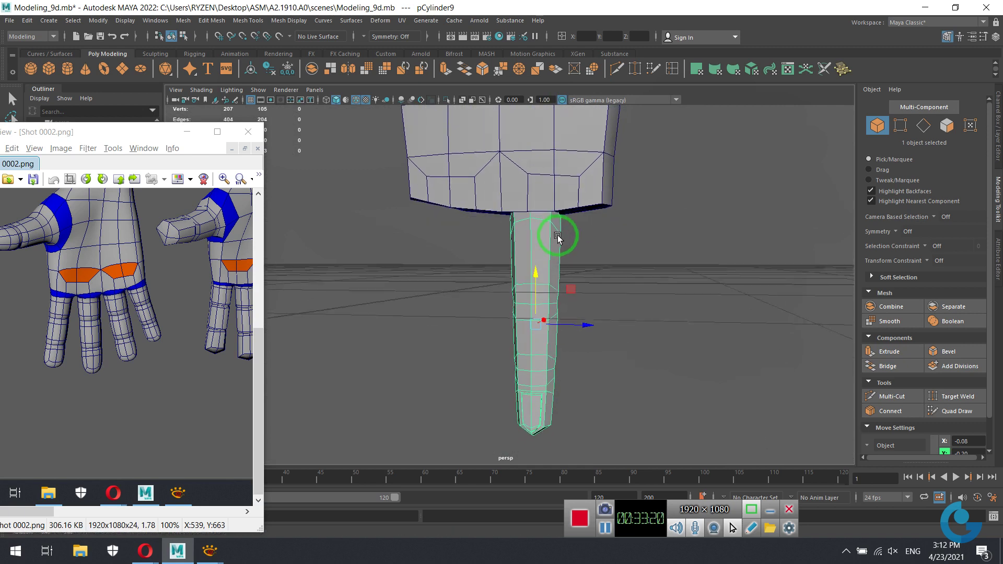
{"action": "right_click_drag", "start_coordinate": [571, 192], "coordinate": [572, 198]}
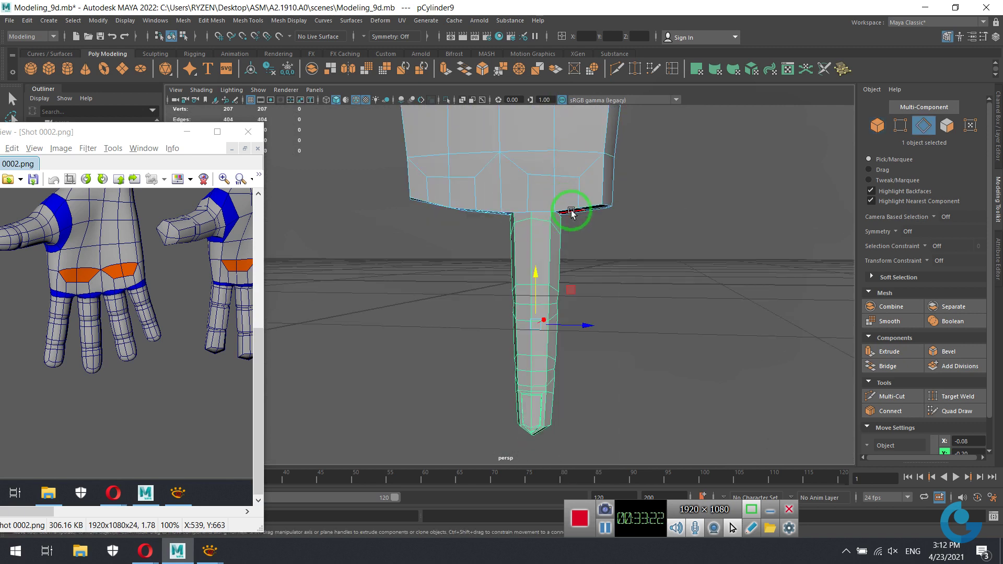
{"action": "left_click", "coordinate": [570, 209]}
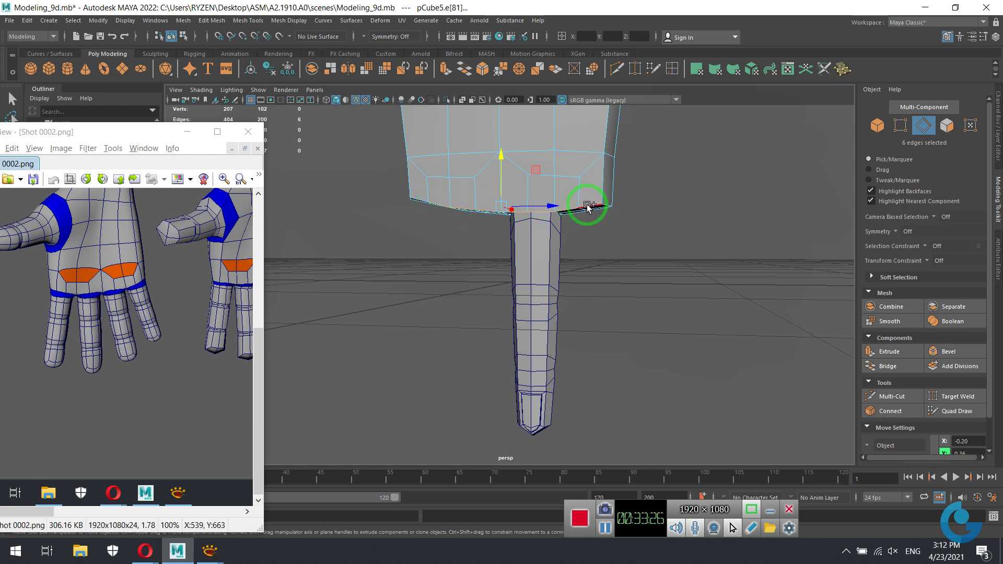
{"action": "left_click", "coordinate": [415, 199], "text": "shift"}
{"action": "left_click", "coordinate": [504, 154], "text": "shift"}
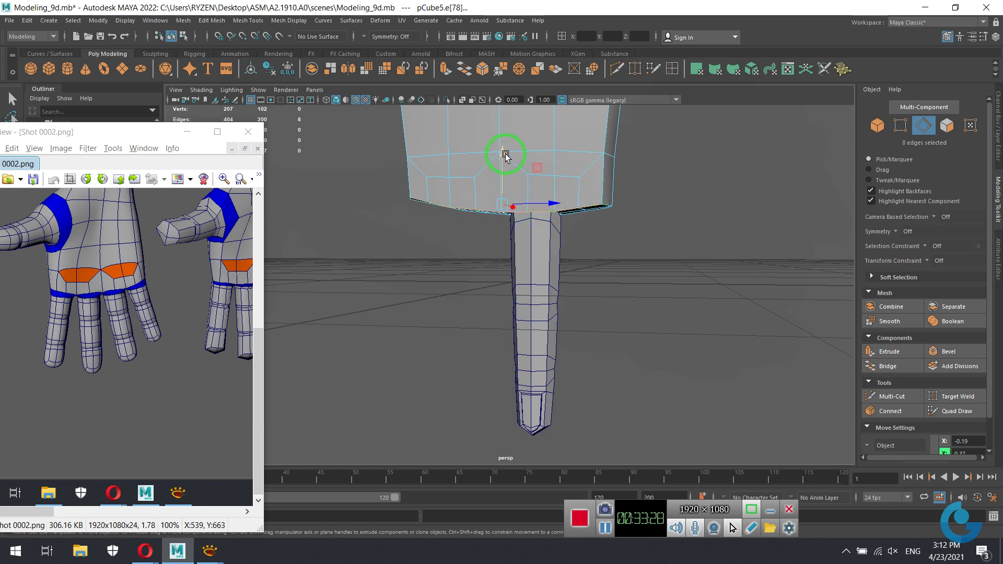
{"action": "left_click_drag", "start_coordinate": [503, 151], "coordinate": [505, 148]}
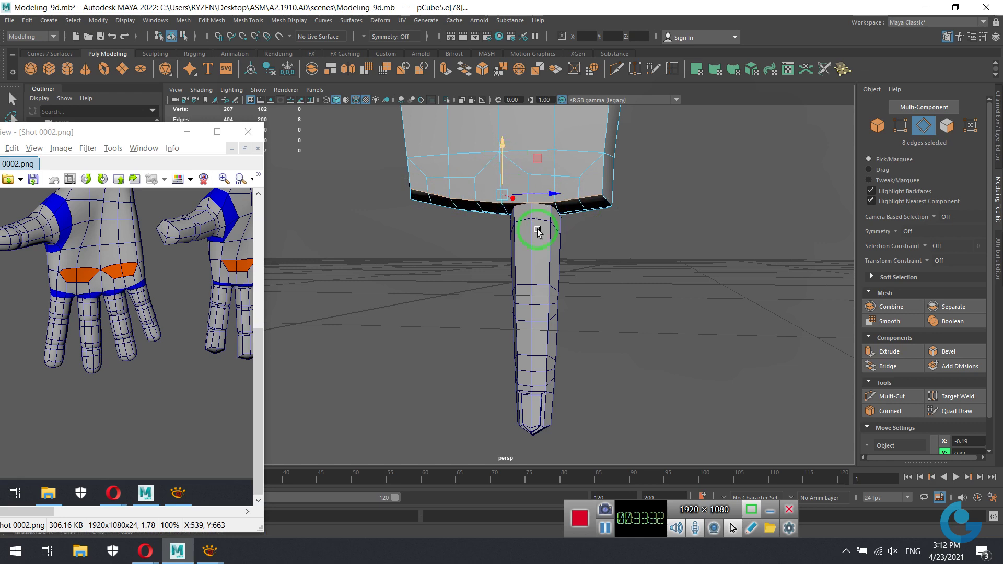
Select the palm's whole bottom edge loop and lower it.
{"action": "left_click_drag", "start_coordinate": [538, 230], "coordinate": [470, 213], "text": "alt"}
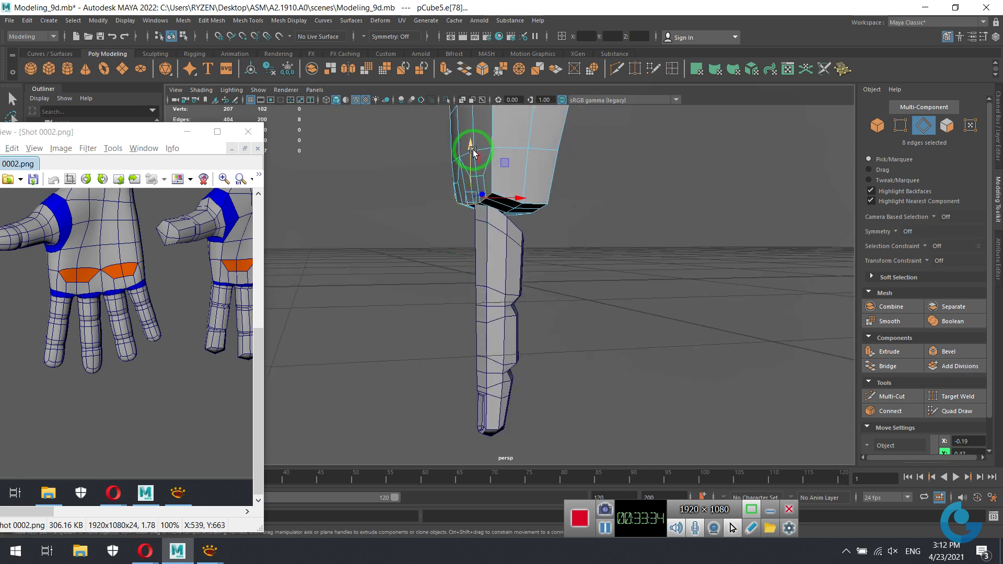
{"action": "mouse_move", "coordinate": [474, 151]}
{"action": "left_mouse_down"}
{"action": "mouse_move", "coordinate": [445, 214]}
{"action": "mouse_move", "coordinate": [385, 208]}
{"action": "mouse_move", "coordinate": [422, 214]}
{"action": "left_mouse_up"}
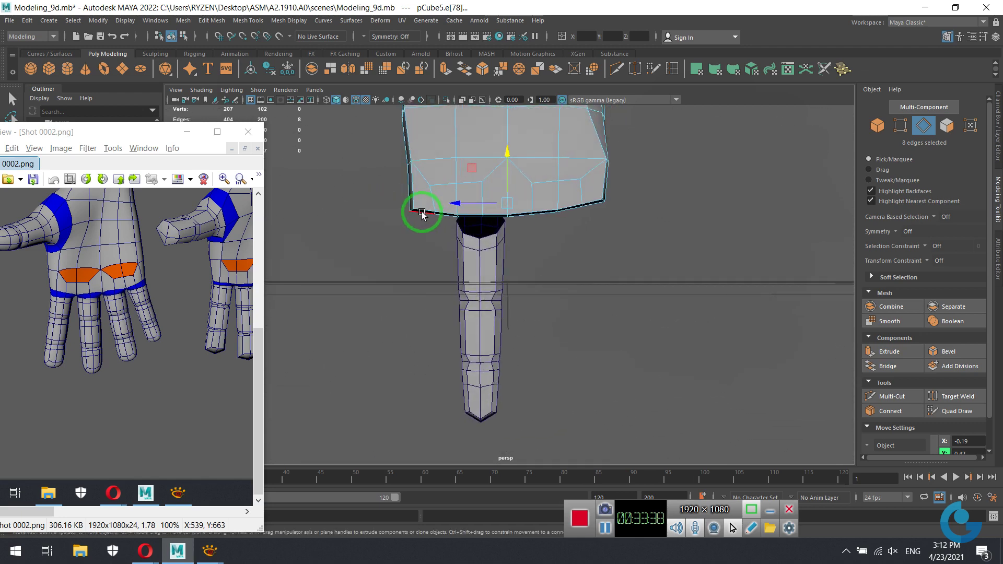
{"action": "left_click", "coordinate": [423, 209]}
{"action": "double_click", "coordinate": [589, 201]}
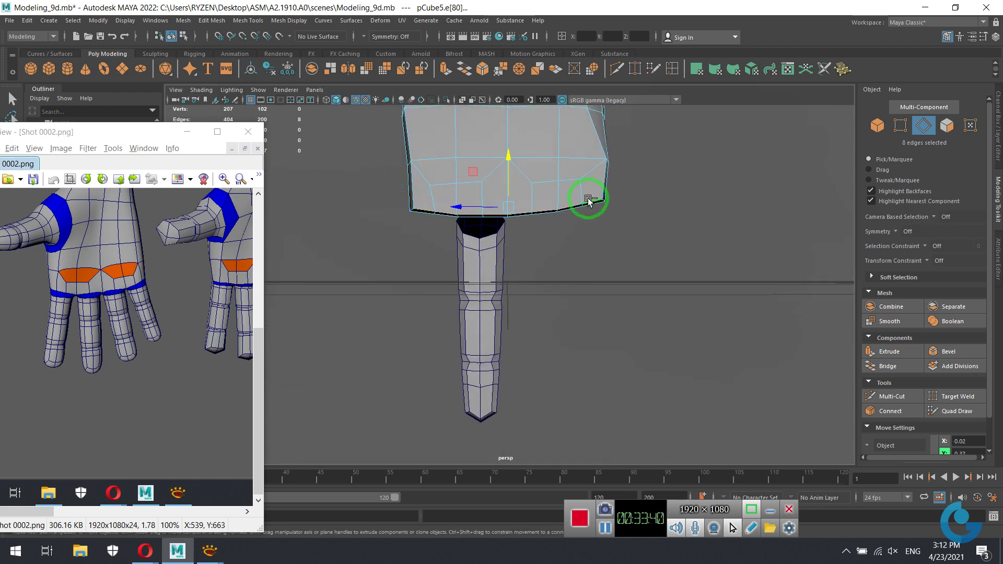
{"action": "mouse_move", "coordinate": [508, 154]}
{"action": "left_mouse_down"}
{"action": "mouse_move", "coordinate": [591, 251]}
{"action": "mouse_move", "coordinate": [677, 251]}
{"action": "mouse_move", "coordinate": [617, 244]}
{"action": "left_mouse_up"}
Select the palm's bottom ring edge loop just above the finger.
{"action": "mouse_move", "coordinate": [507, 197]}
{"action": "left_mouse_down", "text": "alt"}
{"action": "mouse_move", "coordinate": [544, 218]}
{"action": "mouse_move", "coordinate": [351, 202]}
{"action": "left_mouse_up", "text": "alt"}
{"action": "double_click", "coordinate": [423, 204]}
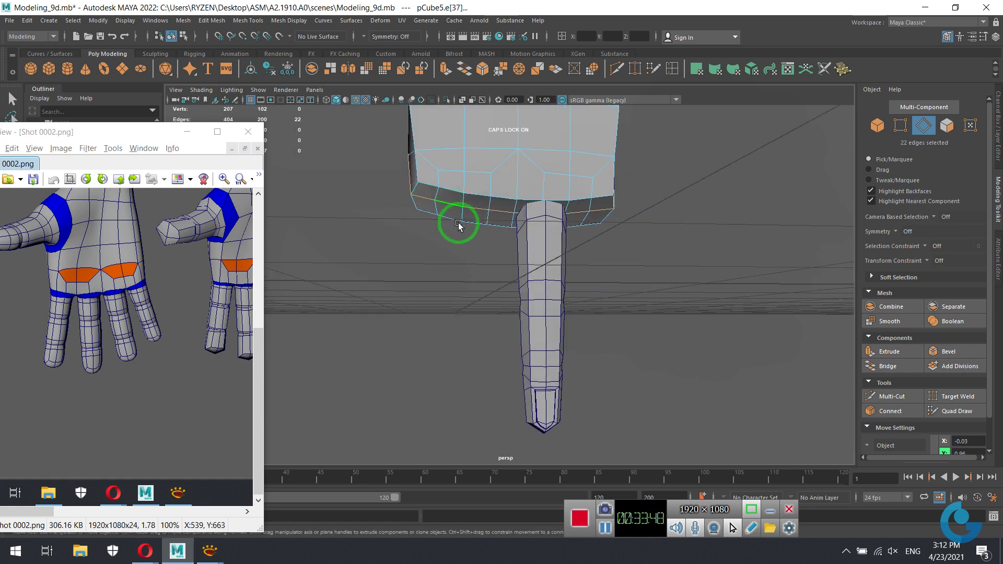
{"action": "mouse_move", "coordinate": [459, 225]}
{"action": "left_mouse_down", "text": "alt"}
{"action": "mouse_move", "coordinate": [446, 231]}
{"action": "mouse_move", "coordinate": [448, 213]}
{"action": "left_mouse_up", "text": "alt"}
{"action": "left_click", "coordinate": [416, 201]}
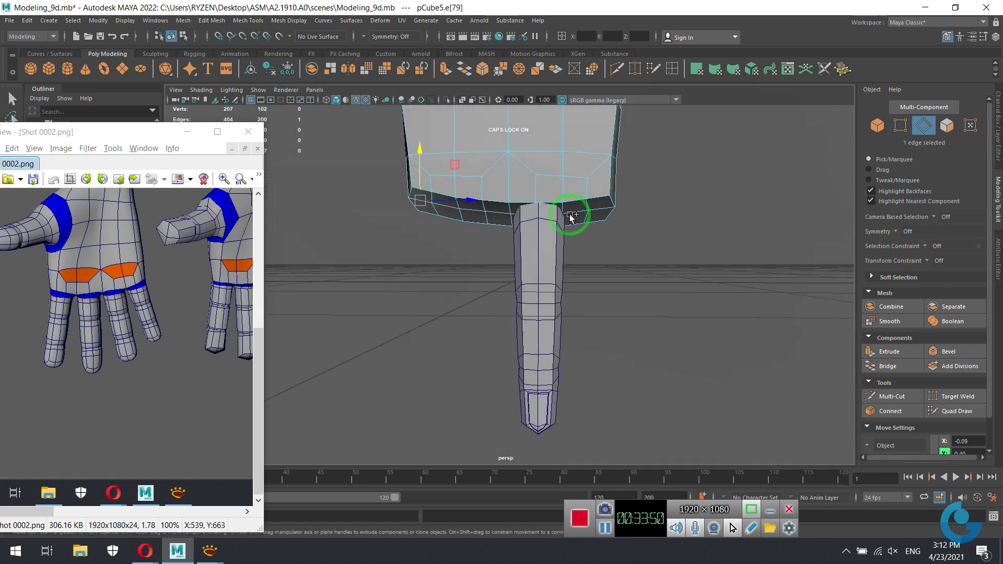
{"action": "double_click", "coordinate": [565, 208]}
Move the palm's bottom edge loop up slightly.
{"action": "mouse_move", "coordinate": [516, 160]}
{"action": "left_mouse_down", "text": "shift"}
{"action": "mouse_move", "coordinate": [463, 240]}
{"action": "mouse_move", "coordinate": [441, 240]}
{"action": "mouse_move", "coordinate": [528, 224]}
{"action": "mouse_move", "coordinate": [583, 230]}
{"action": "mouse_move", "coordinate": [687, 269]}
{"action": "mouse_move", "coordinate": [586, 285]}
{"action": "mouse_move", "coordinate": [614, 262]}
{"action": "mouse_move", "coordinate": [582, 265]}
{"action": "mouse_move", "coordinate": [594, 274]}
{"action": "mouse_move", "coordinate": [533, 206]}
{"action": "left_mouse_up", "text": "shift"}
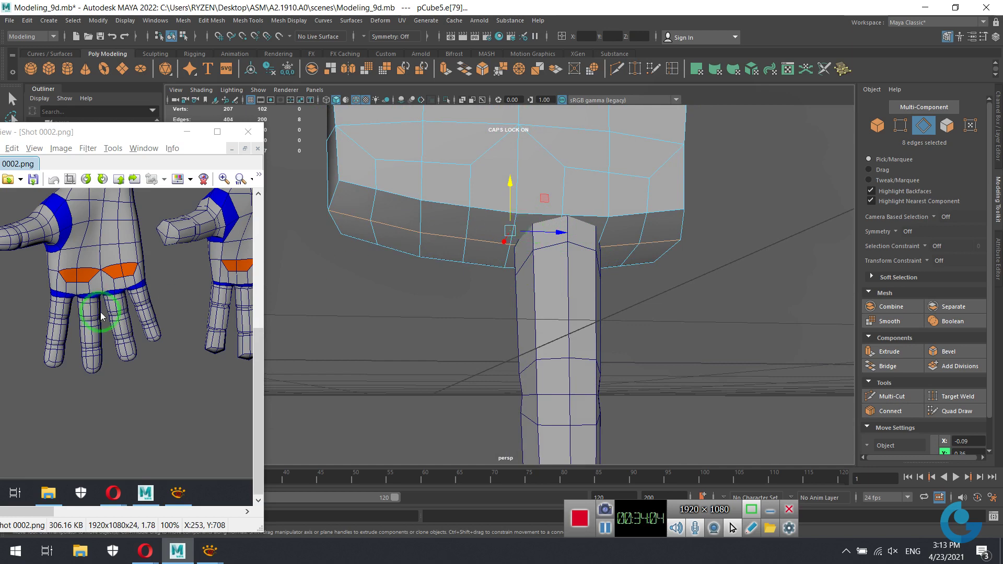
{"action": "scroll", "coordinate": [102, 314], "scroll_direction": "up", "scroll_amount": 1}
{"action": "scroll", "coordinate": [117, 305], "scroll_direction": "up", "scroll_amount": 1}
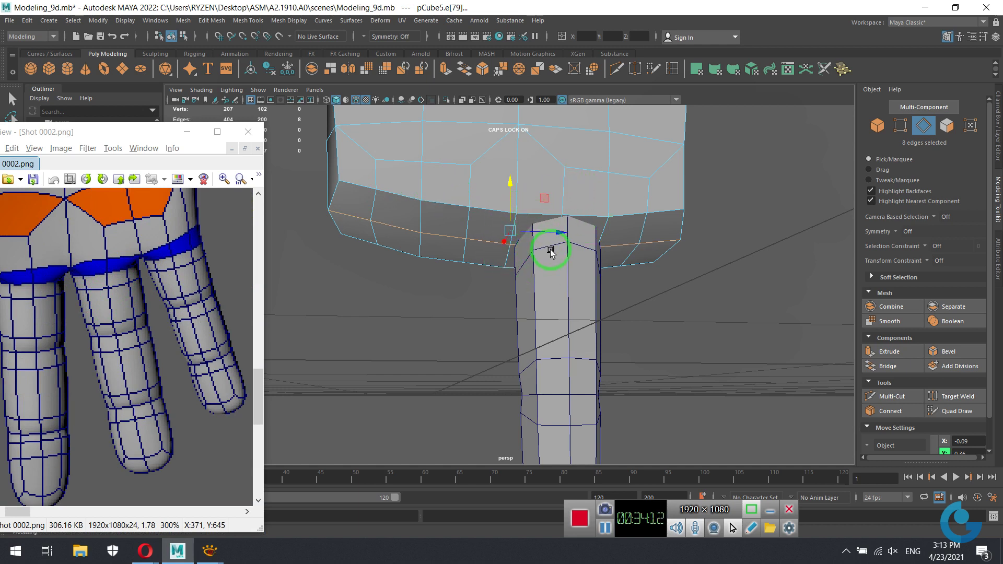
{"action": "left_click_drag", "start_coordinate": [561, 252], "coordinate": [544, 257], "text": "alt"}
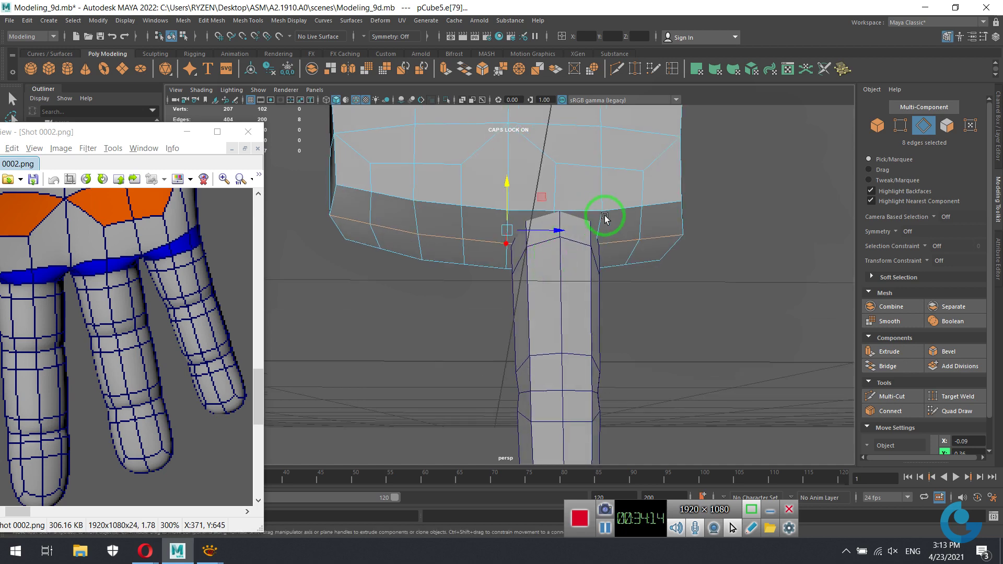
Delete the four palm-underside faces above the finger, then select finger cylinder pCylinder9.
{"action": "right_click", "coordinate": [624, 225]}
{"action": "left_click", "coordinate": [627, 252]}
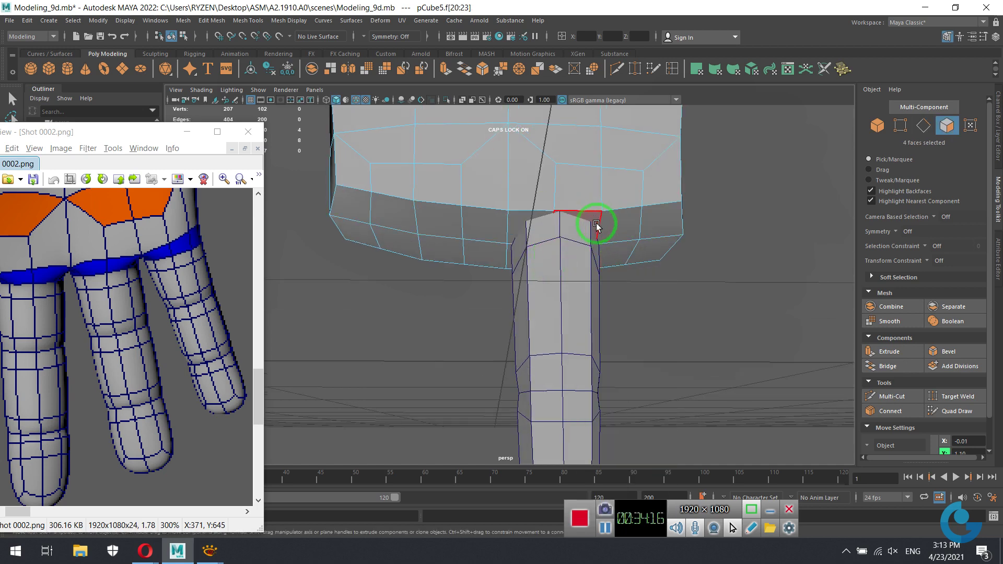
{"action": "left_click", "coordinate": [594, 220]}
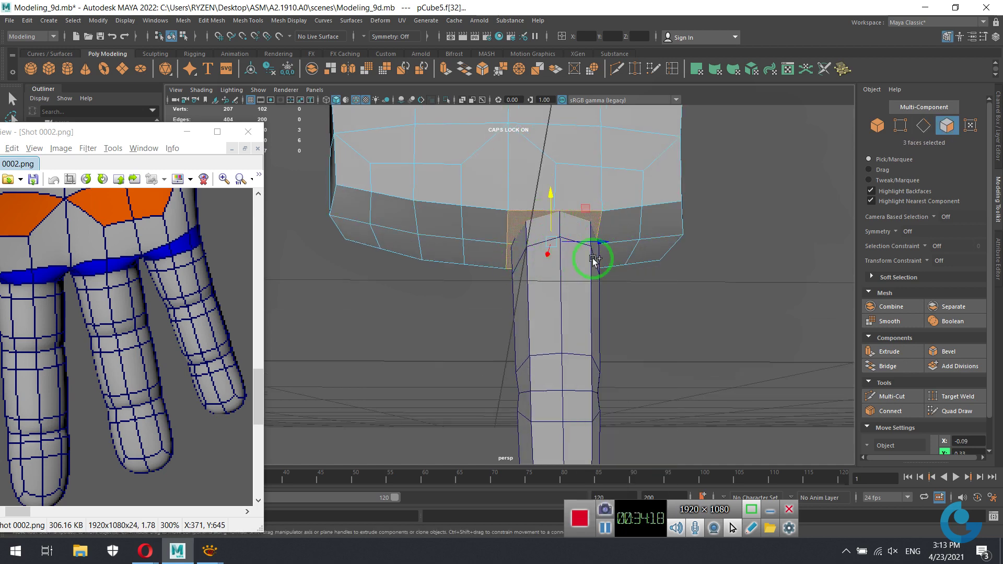
{"action": "left_click", "coordinate": [588, 258], "text": "shift"}
{"action": "left_click_drag", "start_coordinate": [654, 282], "coordinate": [593, 281], "text": "alt"}
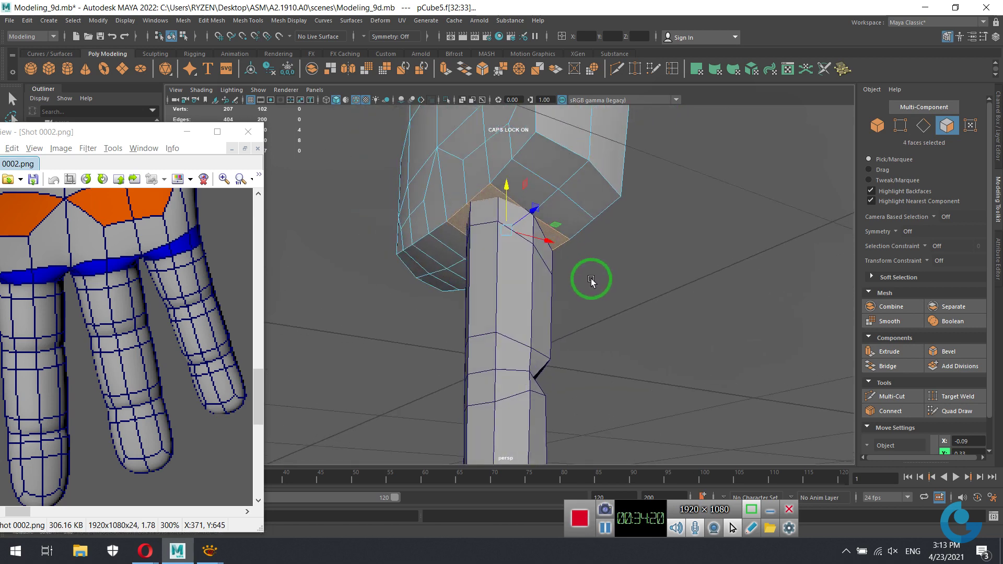
{"action": "key", "text": "Delete"}
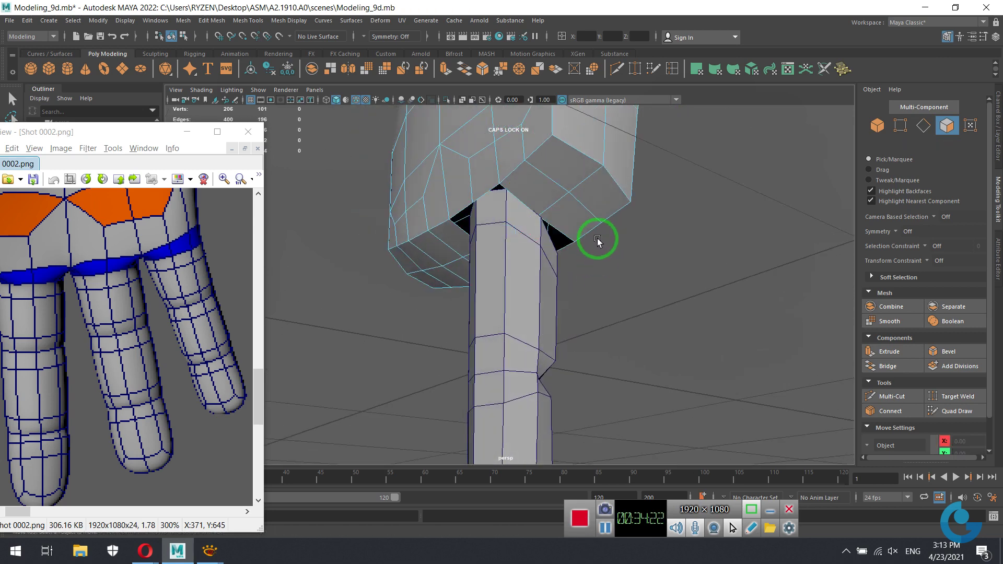
{"action": "mouse_move", "coordinate": [599, 235]}
{"action": "left_mouse_down", "text": "alt"}
{"action": "mouse_move", "coordinate": [684, 227]}
{"action": "mouse_move", "coordinate": [669, 249]}
{"action": "mouse_move", "coordinate": [587, 291]}
{"action": "left_mouse_up", "text": "alt"}
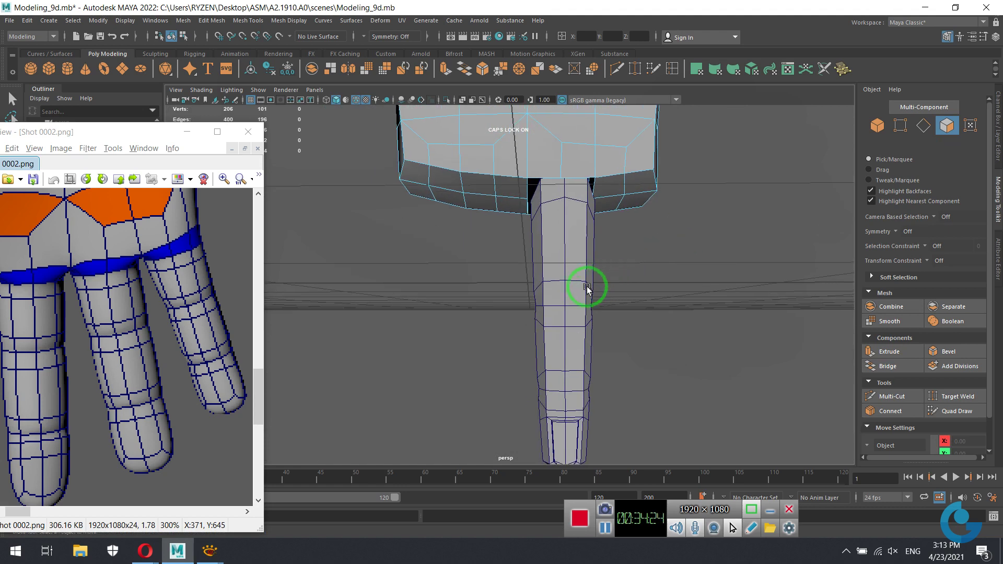
{"action": "right_click_drag", "start_coordinate": [554, 286], "coordinate": [623, 250]}
{"action": "left_click", "coordinate": [569, 277]}
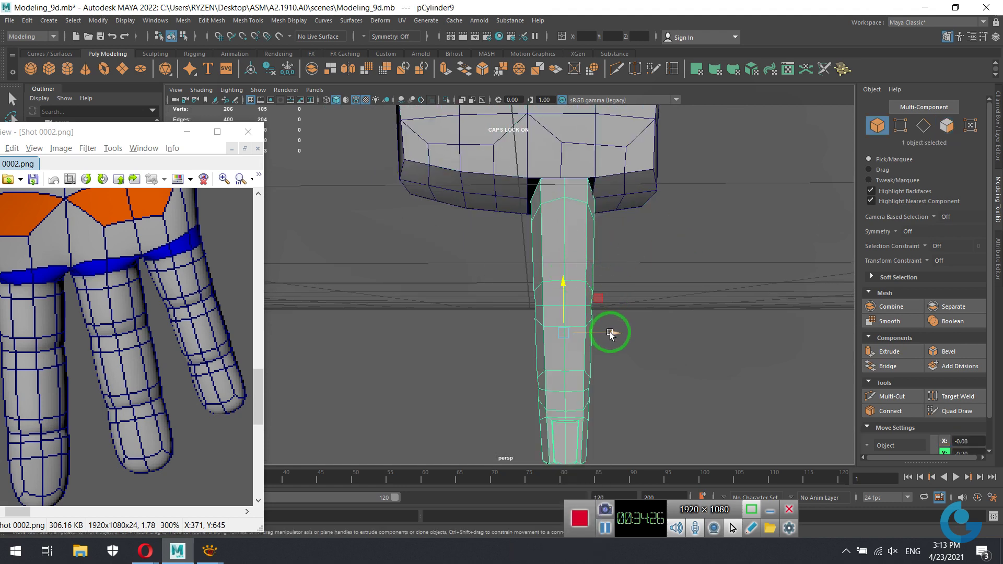
Scale the finger cylinder down slightly and uniformly.
{"action": "right_click_drag", "start_coordinate": [774, 347], "coordinate": [636, 291], "text": "alt"}
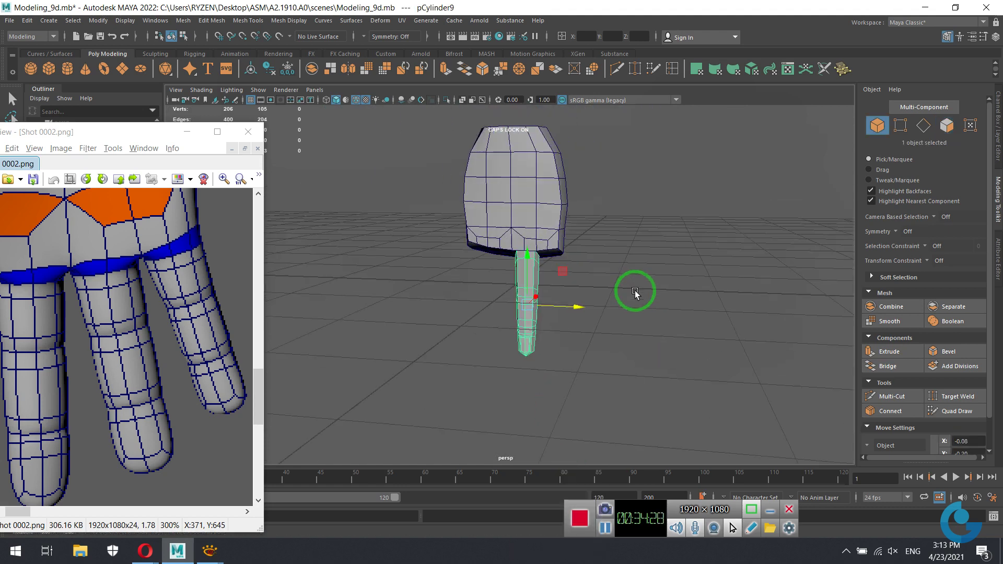
{"action": "mouse_move", "coordinate": [636, 291]}
{"action": "left_mouse_down", "text": "alt"}
{"action": "mouse_move", "coordinate": [533, 282]}
{"action": "mouse_move", "coordinate": [645, 283]}
{"action": "left_mouse_up", "text": "alt"}
{"action": "key", "text": "f"}
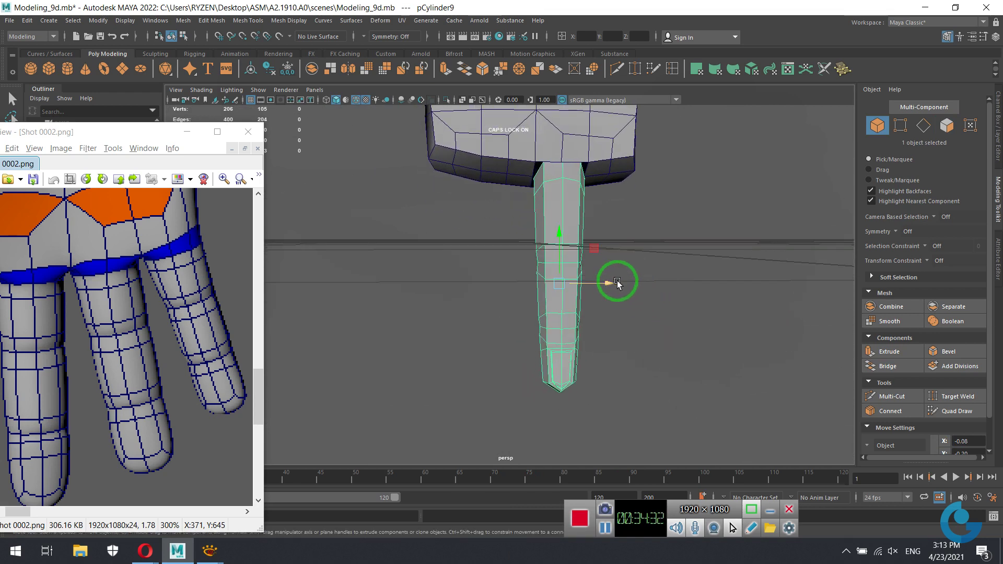
{"action": "key", "text": "r"}
{"action": "mouse_move", "coordinate": [558, 234]}
{"action": "left_mouse_down"}
{"action": "mouse_move", "coordinate": [568, 308]}
{"action": "mouse_move", "coordinate": [609, 262]}
{"action": "mouse_move", "coordinate": [544, 264]}
{"action": "mouse_move", "coordinate": [611, 269]}
{"action": "mouse_move", "coordinate": [566, 278]}
{"action": "left_mouse_up"}
Shift the finger sideways along X in the side view to sit beneath the palm opening.
{"action": "right_click_drag", "start_coordinate": [566, 278], "coordinate": [666, 320], "text": "alt"}
{"action": "mouse_move", "coordinate": [665, 321]}
{"action": "left_mouse_down", "text": "alt"}
{"action": "mouse_move", "coordinate": [666, 332]}
{"action": "mouse_move", "coordinate": [728, 320]}
{"action": "mouse_move", "coordinate": [669, 331]}
{"action": "left_mouse_up", "text": "alt"}
{"action": "key", "text": "w"}
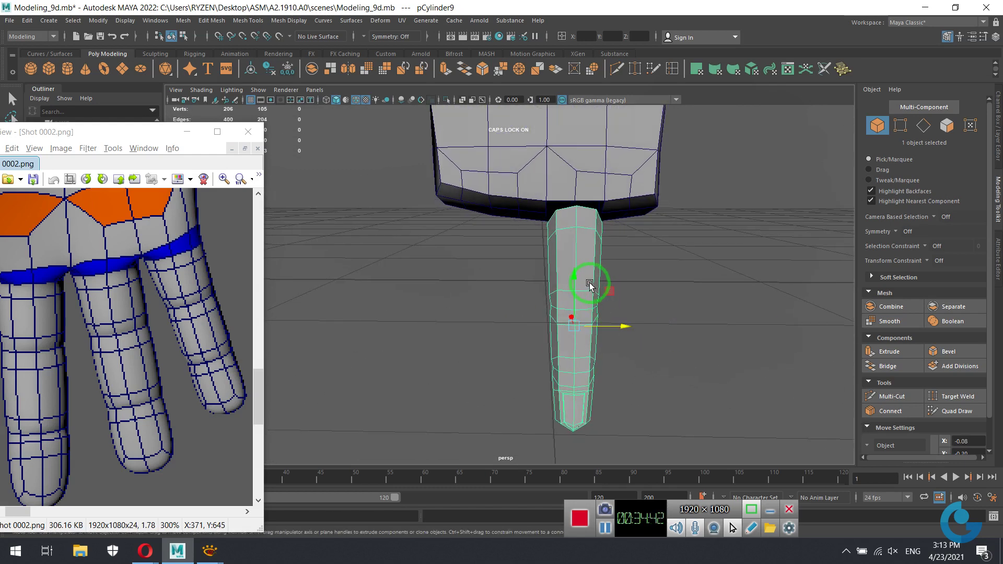
{"action": "left_click", "coordinate": [575, 277]}
{"action": "key", "text": "space"}
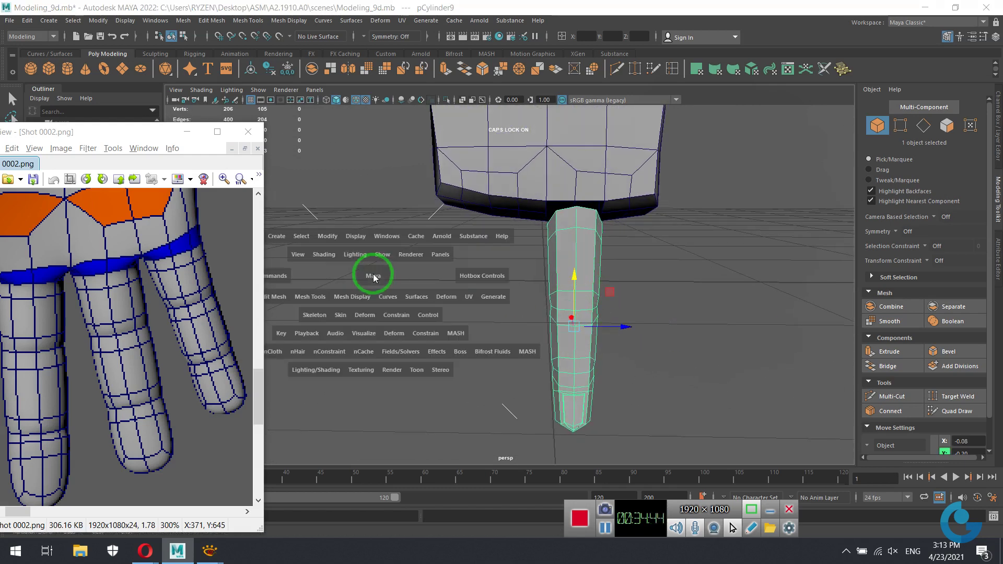
{"action": "key", "text": "space"}
{"action": "right_click_drag", "start_coordinate": [509, 308], "coordinate": [616, 331], "text": "alt"}
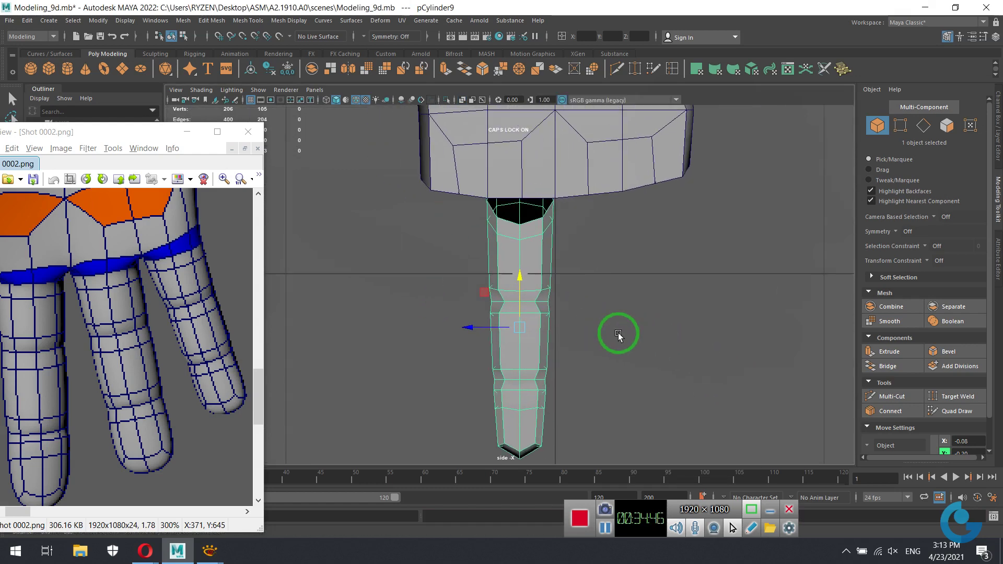
{"action": "left_click_drag", "start_coordinate": [525, 314], "coordinate": [469, 330]}
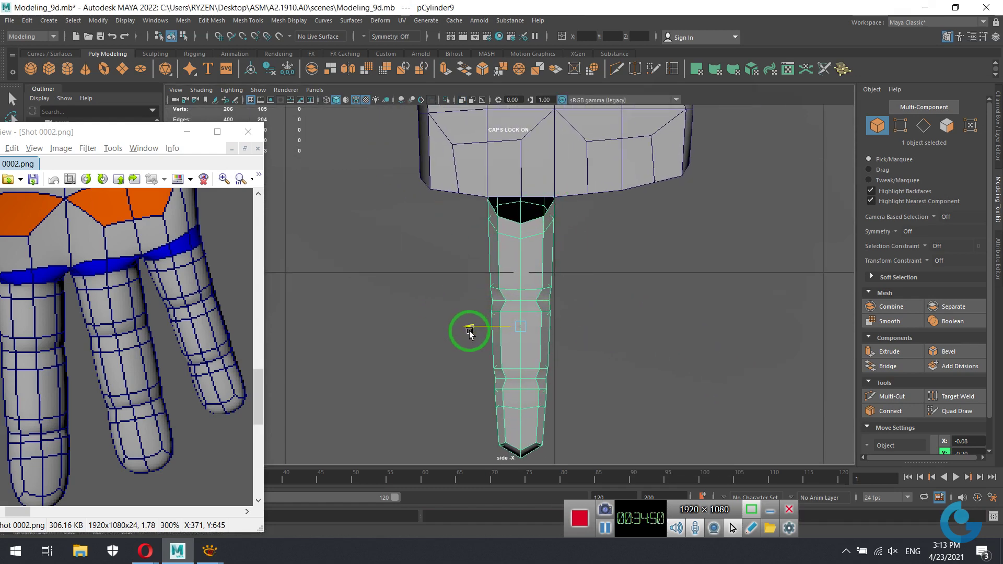
{"action": "key", "text": "space"}
{"action": "key", "text": "space"}
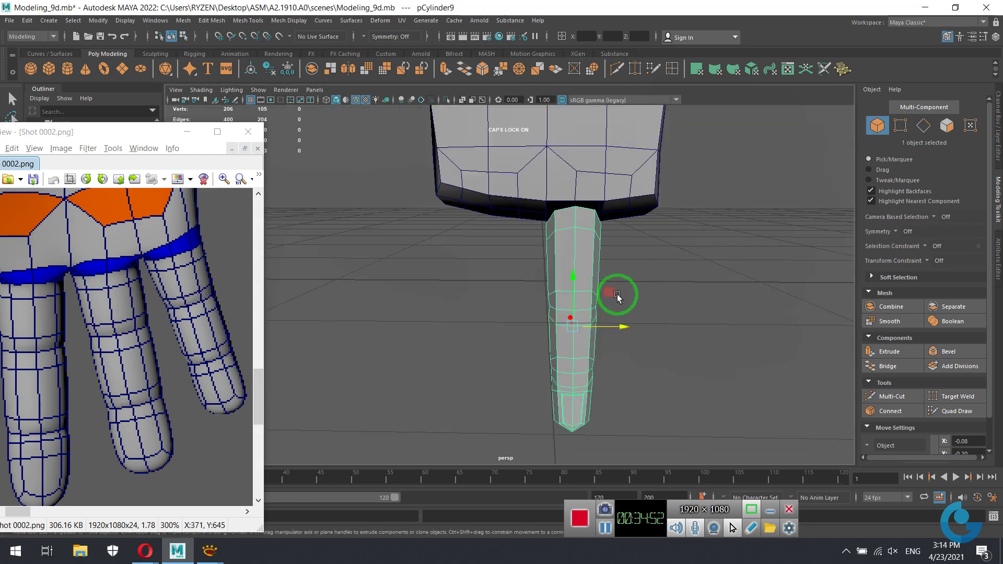
{"action": "mouse_move", "coordinate": [617, 291]}
{"action": "left_mouse_down", "text": "alt"}
{"action": "mouse_move", "coordinate": [630, 249]}
{"action": "mouse_move", "coordinate": [723, 287]}
{"action": "mouse_move", "coordinate": [625, 280]}
{"action": "mouse_move", "coordinate": [605, 220]}
{"action": "mouse_move", "coordinate": [587, 277]}
{"action": "mouse_move", "coordinate": [625, 254]}
{"action": "mouse_move", "coordinate": [656, 291]}
{"action": "mouse_move", "coordinate": [599, 315]}
{"action": "mouse_move", "coordinate": [647, 314]}
{"action": "mouse_move", "coordinate": [587, 343]}
{"action": "mouse_move", "coordinate": [585, 316]}
{"action": "mouse_move", "coordinate": [643, 293]}
{"action": "left_mouse_up", "text": "alt"}
Tilt the copied finger slightly and slide it to the left.
{"action": "key", "text": "space"}
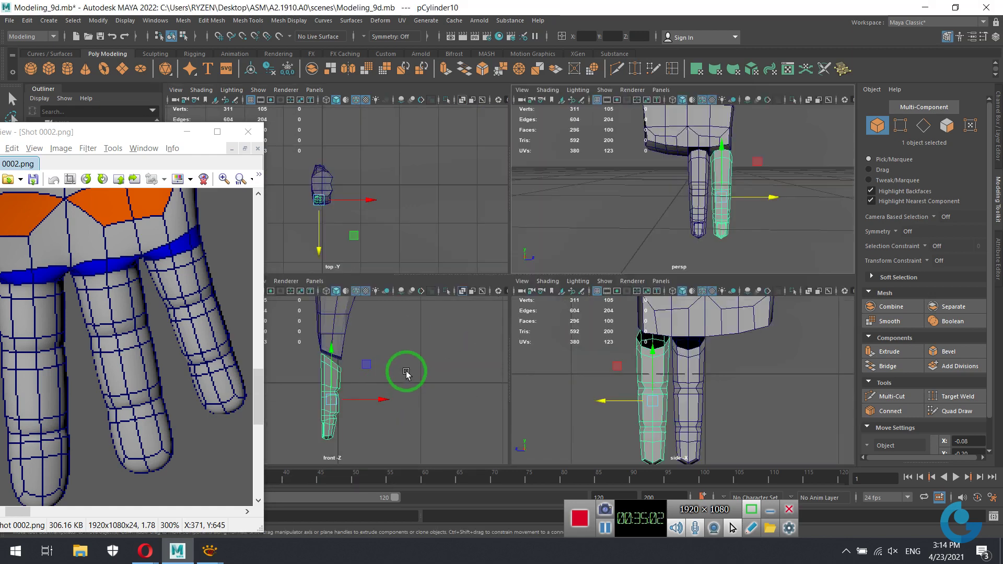
{"action": "key", "text": "space"}
{"action": "key", "text": "space"}
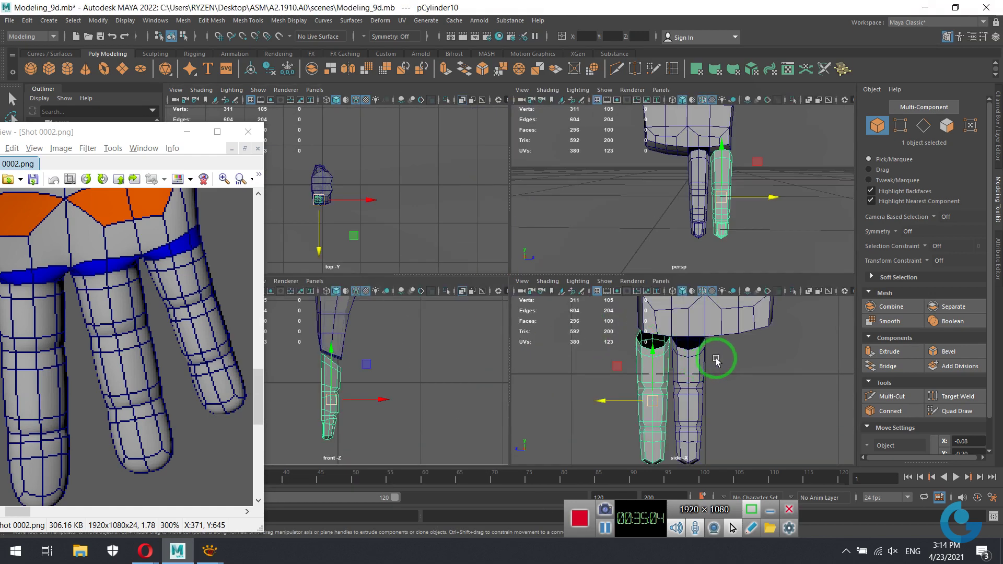
{"action": "key", "text": "space"}
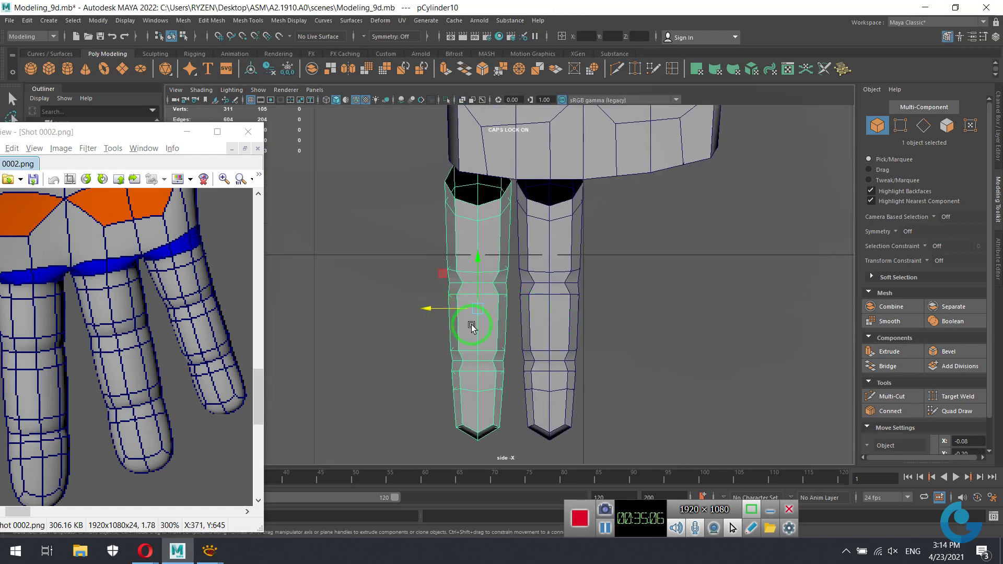
{"action": "key", "text": "e"}
{"action": "left_click_drag", "start_coordinate": [511, 341], "coordinate": [511, 343]}
{"action": "key", "text": "w"}
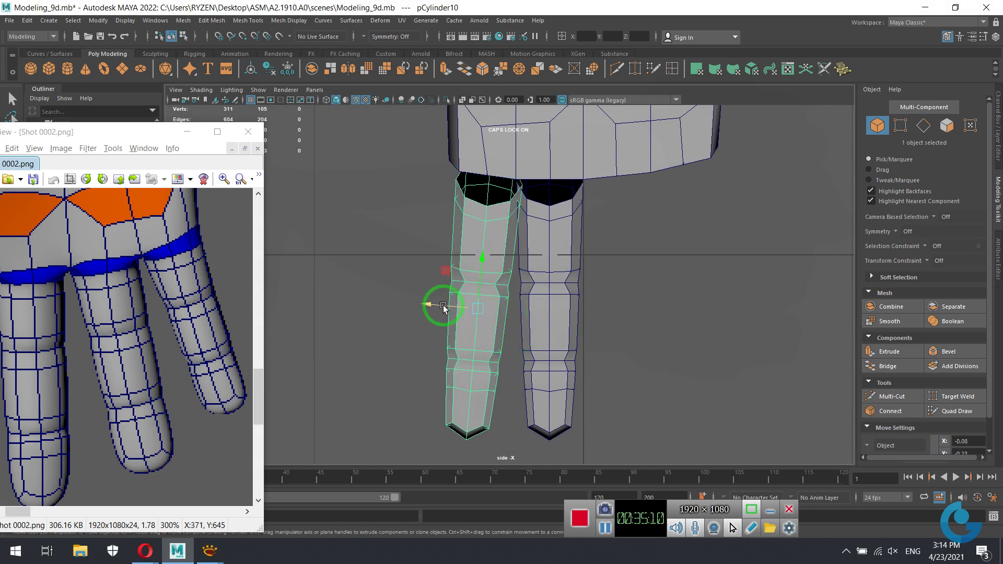
{"action": "left_click_drag", "start_coordinate": [443, 308], "coordinate": [432, 308]}
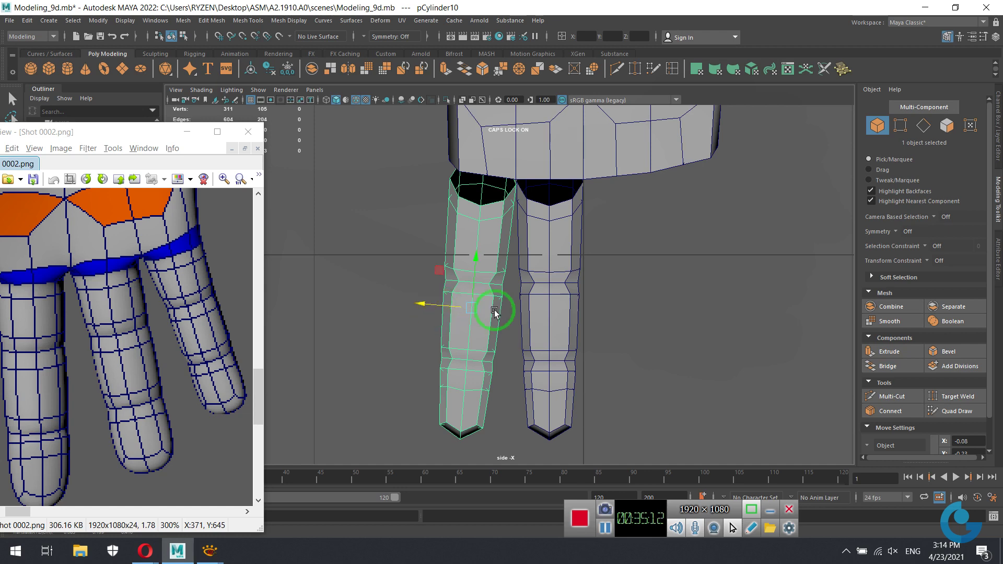
Duplicate the finger, move the copy to the right and set it nearly upright.
{"action": "key", "text": "ctrl+d"}
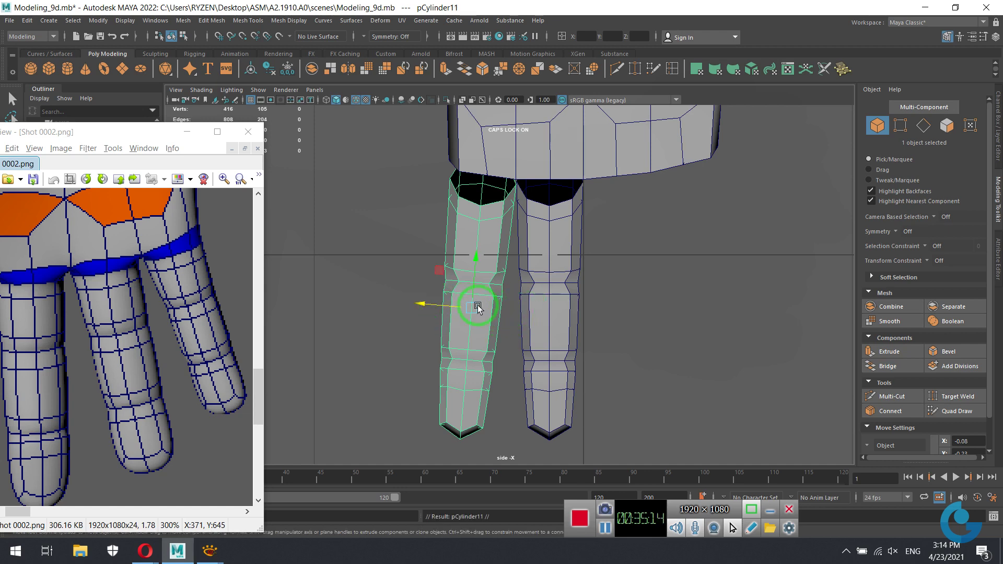
{"action": "mouse_move", "coordinate": [426, 299]}
{"action": "left_mouse_down"}
{"action": "mouse_move", "coordinate": [707, 328]}
{"action": "mouse_move", "coordinate": [719, 306]}
{"action": "mouse_move", "coordinate": [625, 314]}
{"action": "left_mouse_up"}
{"action": "key", "text": "e"}
{"action": "key", "text": "w"}
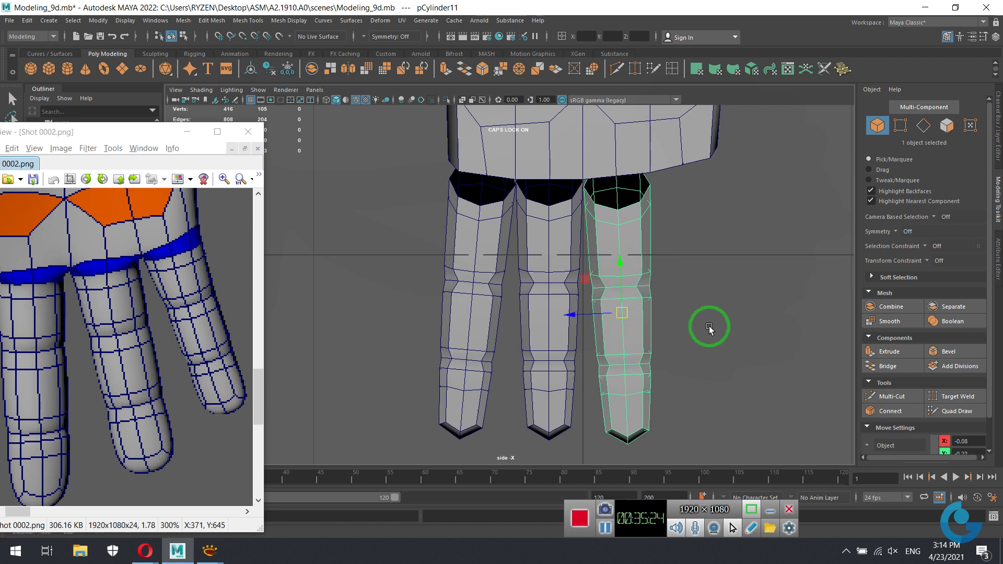
{"action": "middle_click_drag", "start_coordinate": [707, 329], "coordinate": [579, 331], "text": "alt"}
{"action": "key", "text": "e"}
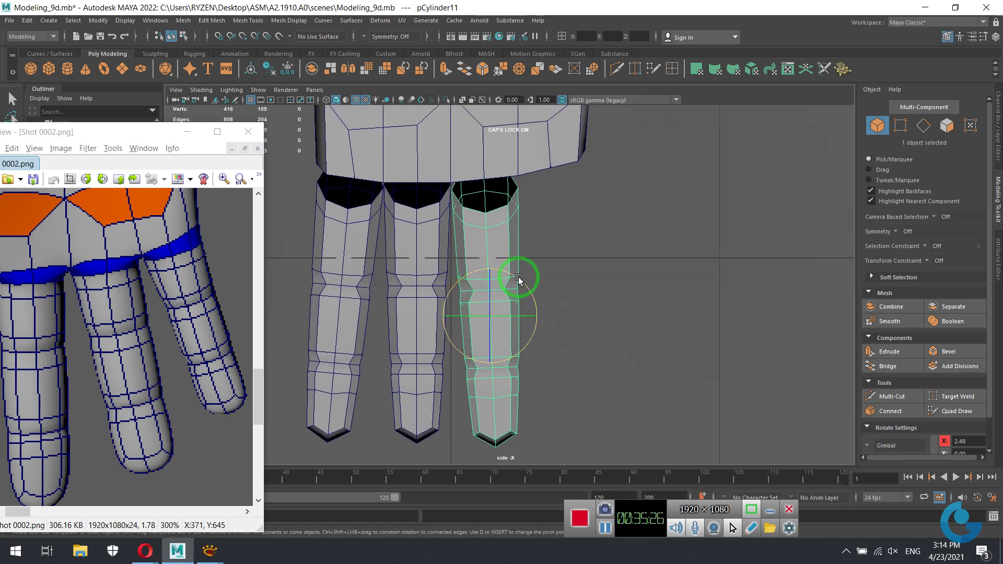
{"action": "left_click_drag", "start_coordinate": [519, 278], "coordinate": [519, 280]}
{"action": "key", "text": "w"}
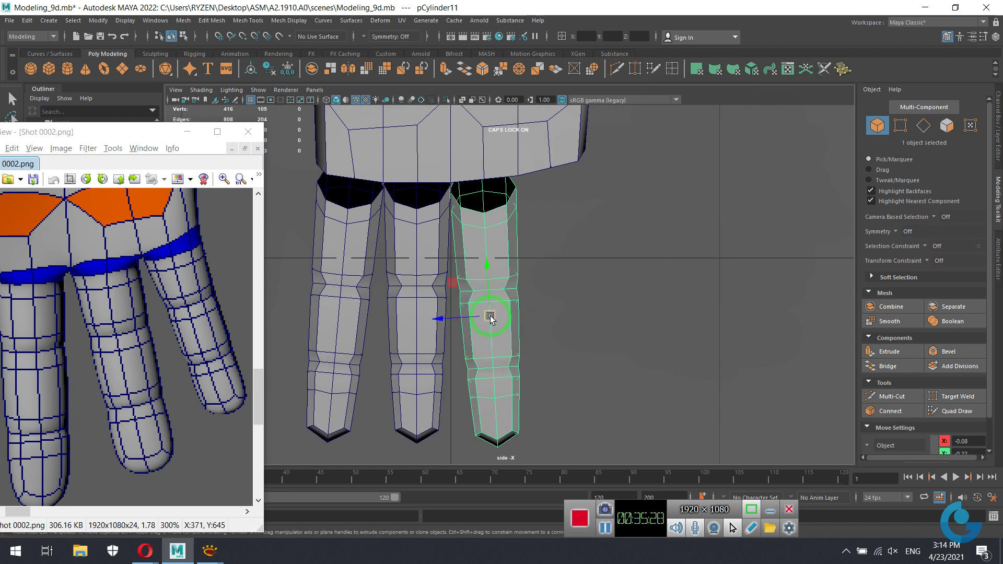
{"action": "left_click_drag", "start_coordinate": [490, 317], "coordinate": [492, 314]}
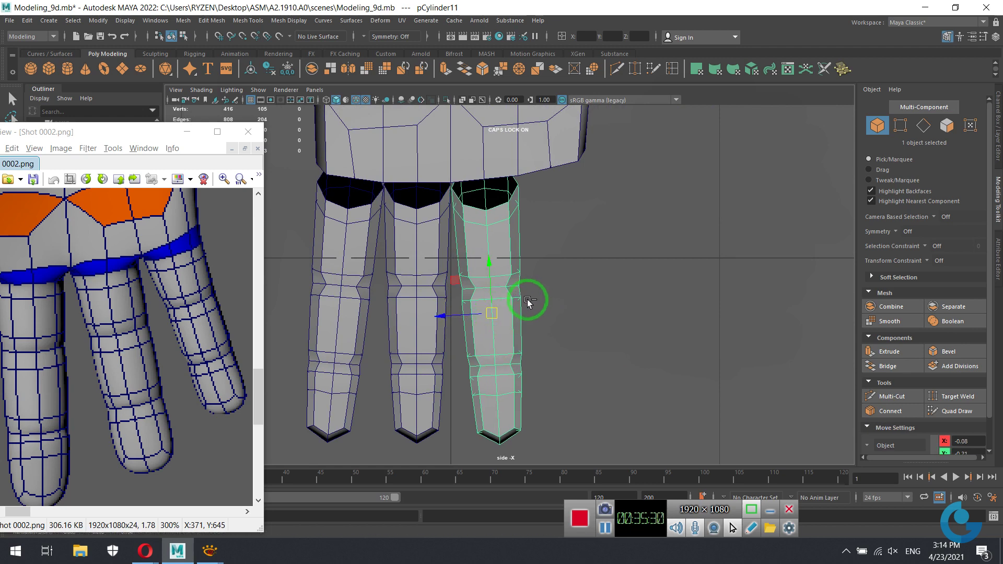
Duplicate the finger again, place it beside the others and tilt it slightly outward.
{"action": "key", "text": "ctrl+d"}
{"action": "left_click_drag", "start_coordinate": [454, 312], "coordinate": [523, 291]}
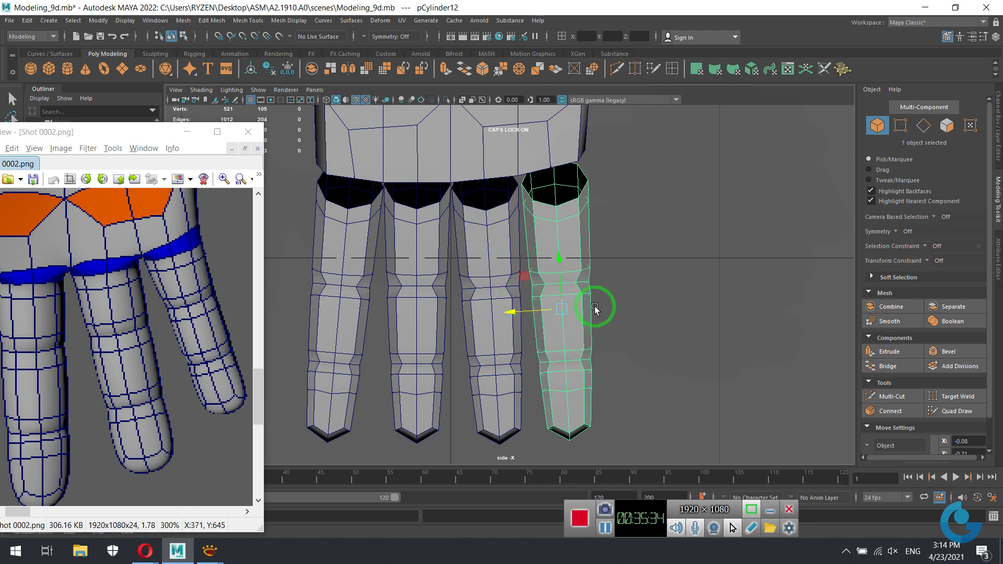
{"action": "key", "text": "e"}
{"action": "left_click_drag", "start_coordinate": [600, 283], "coordinate": [567, 308]}
{"action": "key", "text": "w"}
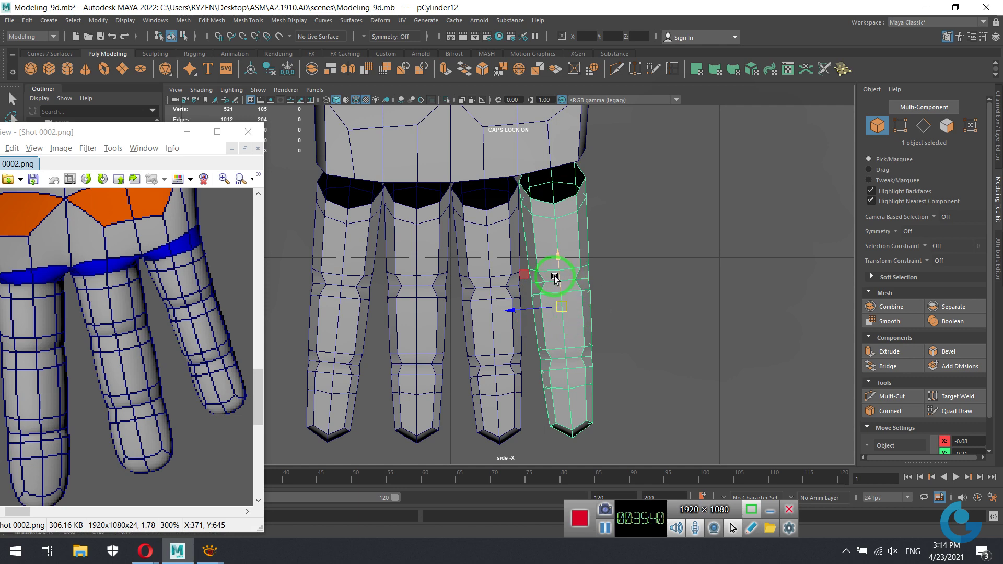
{"action": "key", "text": "r"}
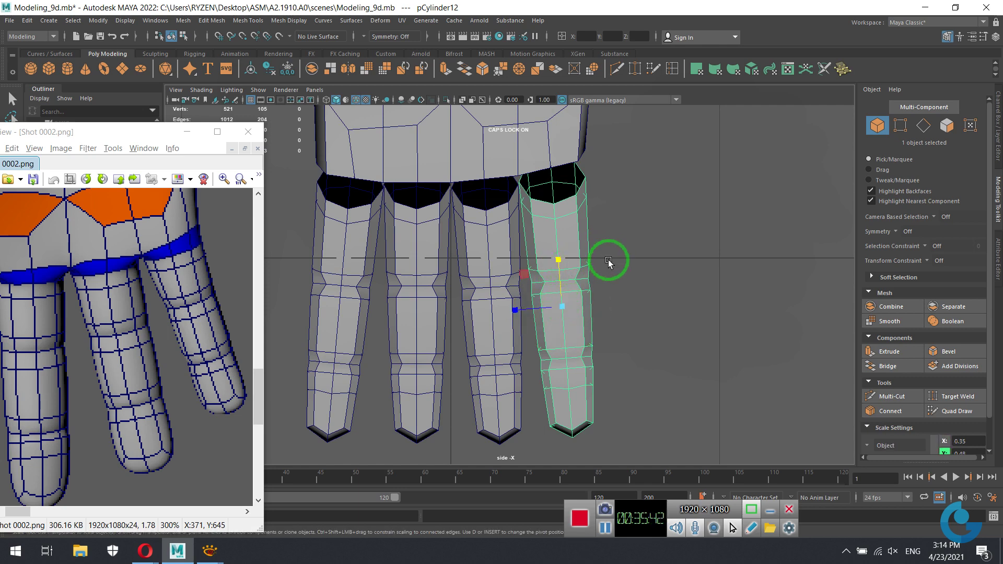
{"action": "key", "text": "space"}
{"action": "key", "text": "space"}
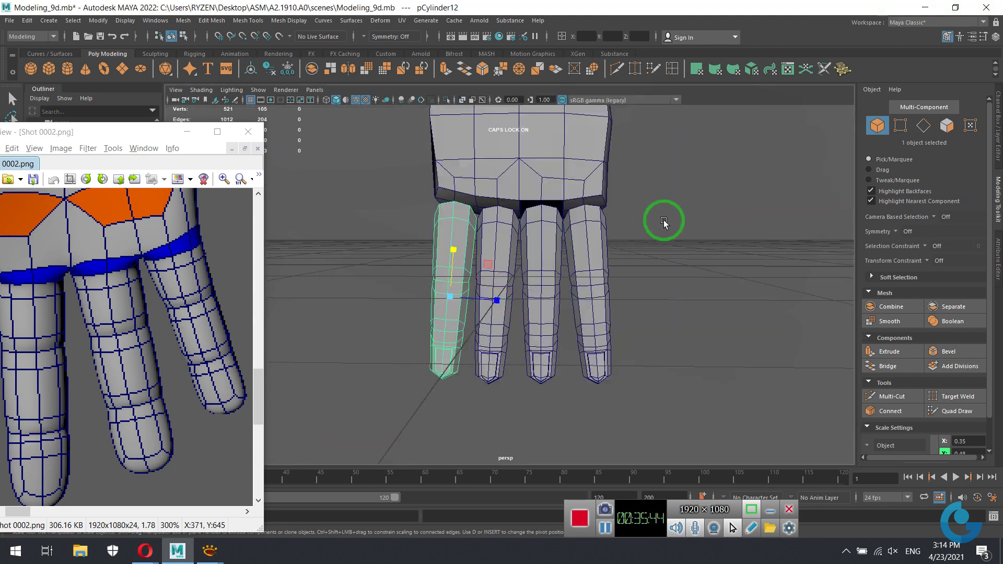
Move the leftmost finger's pivot to its top and shorten it from there.
{"action": "scroll", "coordinate": [578, 314], "scroll_direction": "up", "scroll_amount": 2}
{"action": "scroll", "coordinate": [564, 313], "scroll_direction": "up", "scroll_amount": 2}
{"action": "left_click_drag", "start_coordinate": [565, 313], "coordinate": [604, 311], "text": "alt"}
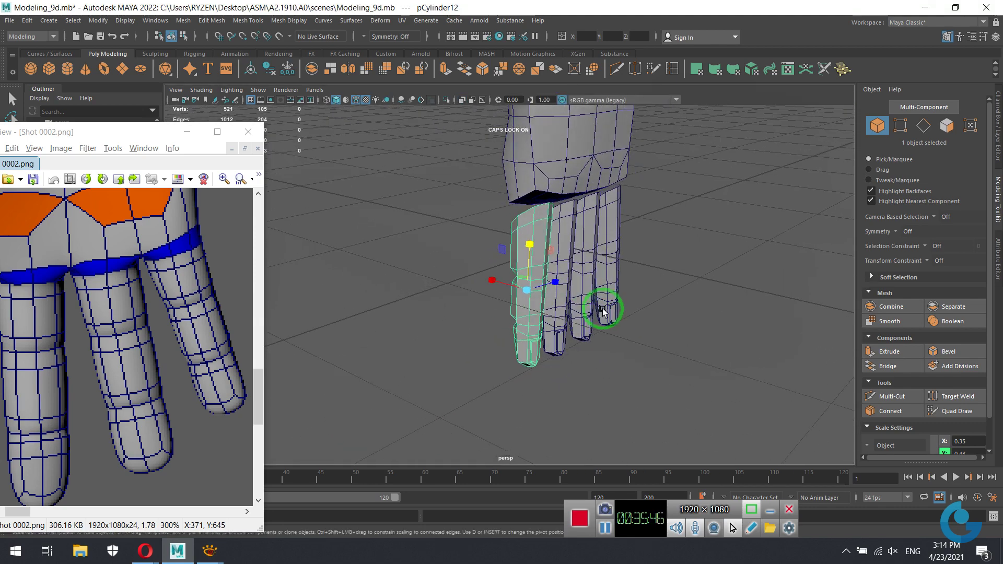
{"action": "mouse_move", "coordinate": [533, 208]}
{"action": "left_mouse_down", "text": "alt"}
{"action": "mouse_move", "coordinate": [502, 251]}
{"action": "mouse_move", "coordinate": [487, 241]}
{"action": "left_mouse_up", "text": "alt"}
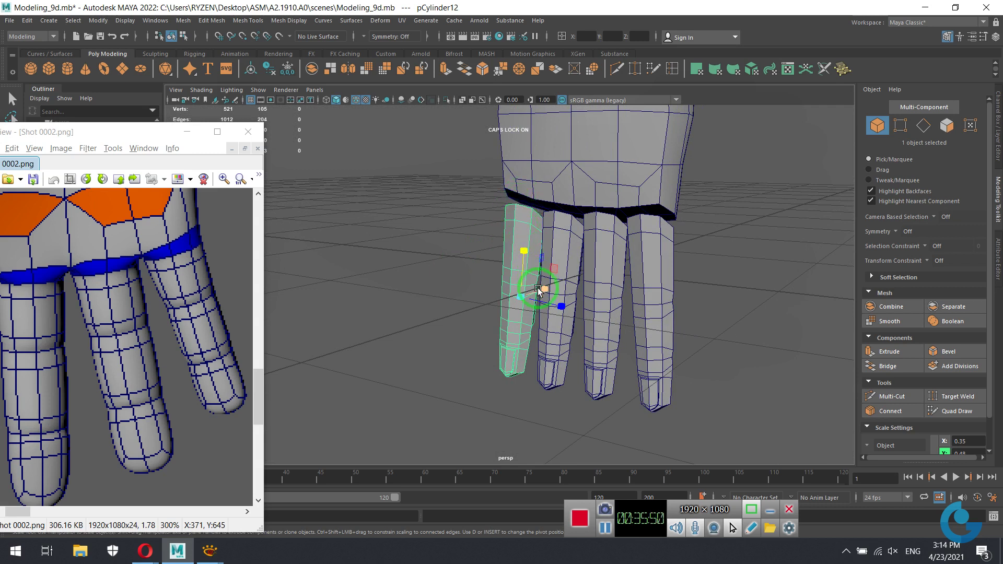
{"action": "key", "text": "Insert"}
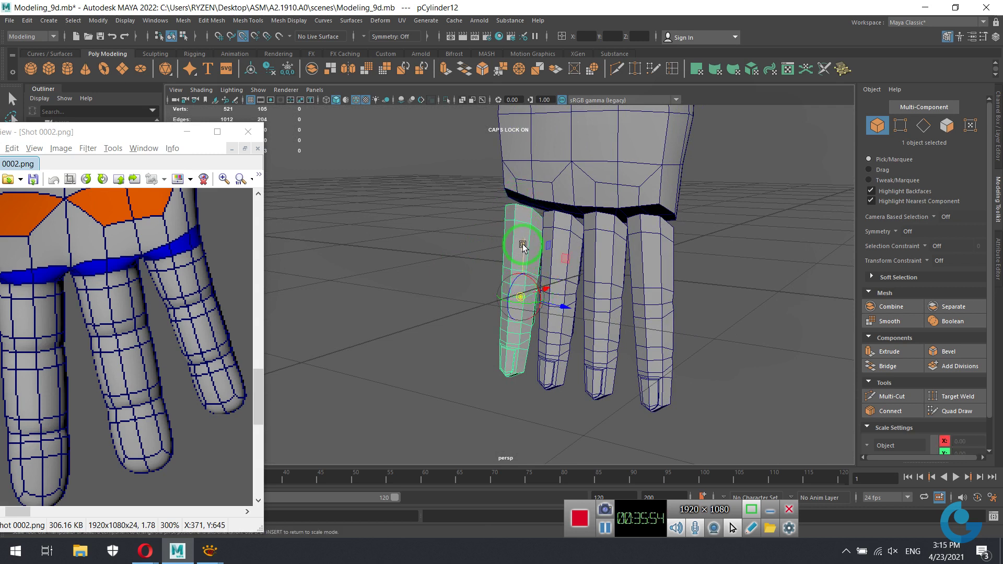
{"action": "left_click_drag", "start_coordinate": [523, 295], "coordinate": [517, 203]}
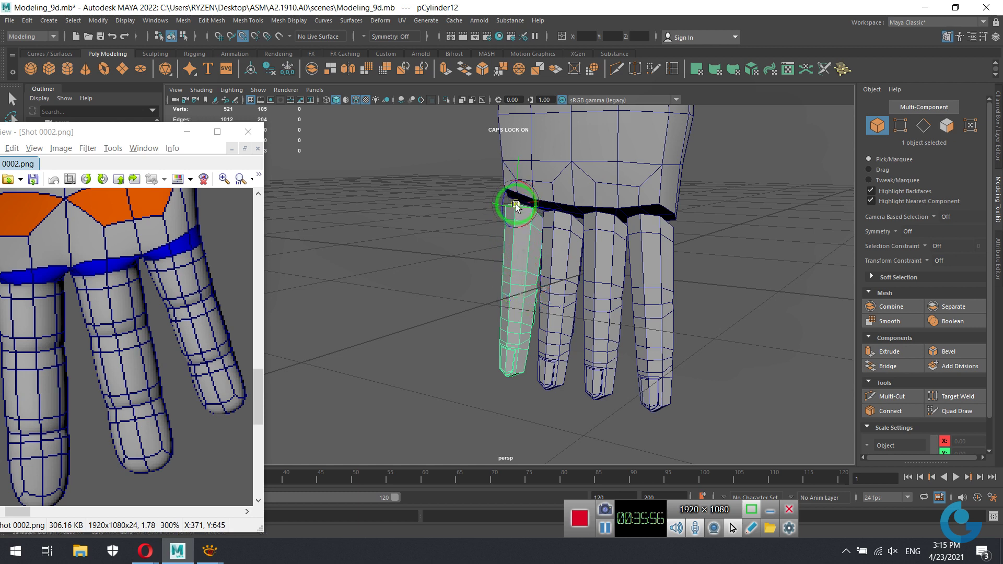
{"action": "key", "text": "Insert"}
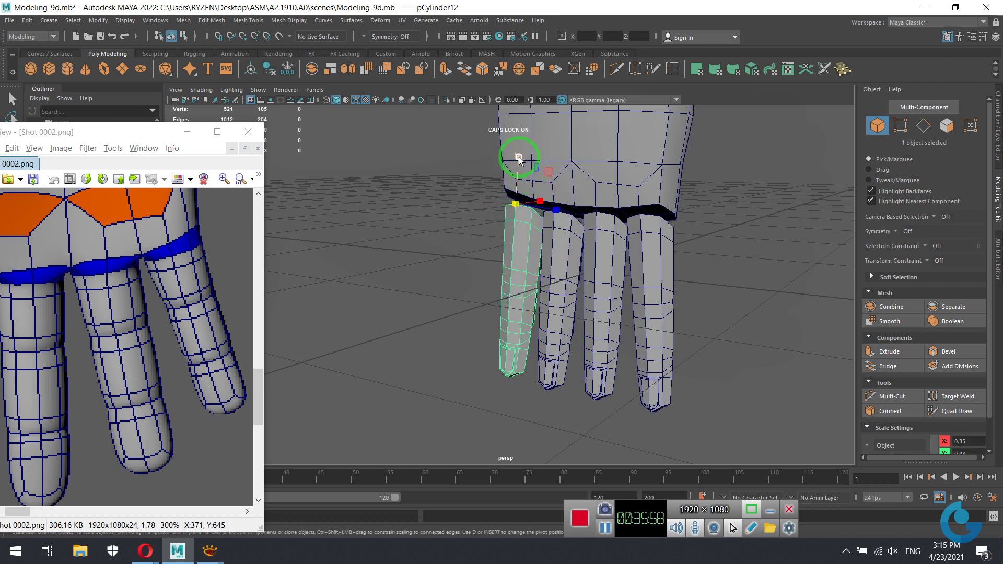
{"action": "mouse_move", "coordinate": [519, 160]}
{"action": "left_mouse_down"}
{"action": "mouse_move", "coordinate": [642, 314]}
{"action": "mouse_move", "coordinate": [639, 331]}
{"action": "mouse_move", "coordinate": [547, 167]}
{"action": "left_mouse_up"}
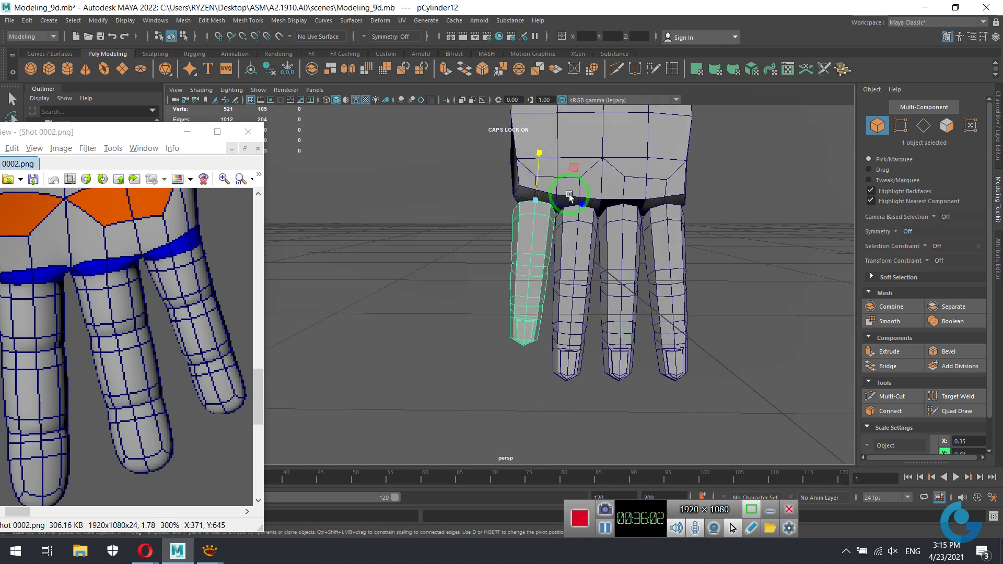
Fine-tune that finger's scale and width from side and front views.
{"action": "mouse_move", "coordinate": [571, 253]}
{"action": "left_mouse_down", "text": "alt"}
{"action": "mouse_move", "coordinate": [670, 284]}
{"action": "mouse_move", "coordinate": [679, 273]}
{"action": "mouse_move", "coordinate": [645, 265]}
{"action": "mouse_move", "coordinate": [683, 265]}
{"action": "left_mouse_up", "text": "alt"}
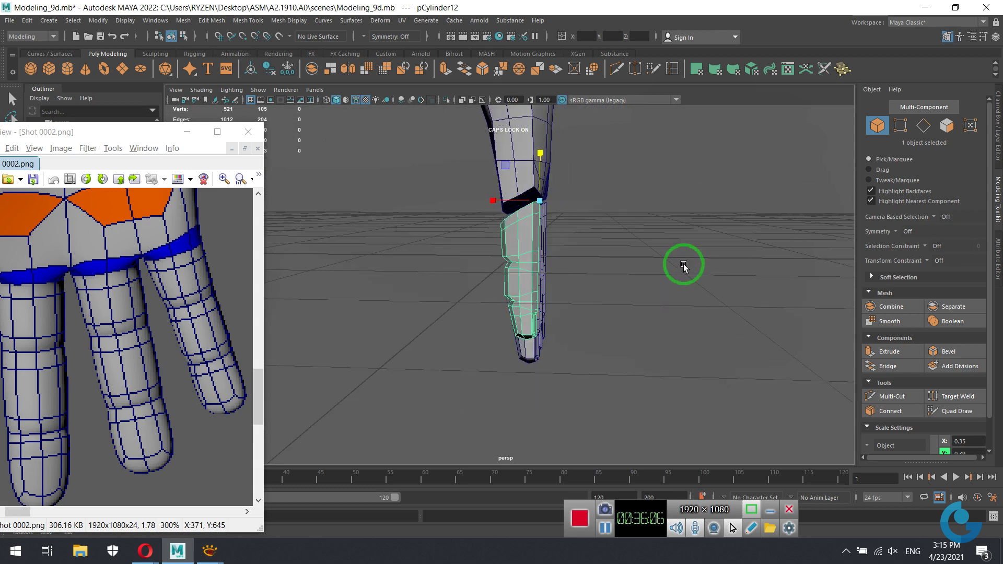
{"action": "left_click_drag", "start_coordinate": [493, 201], "coordinate": [493, 204]}
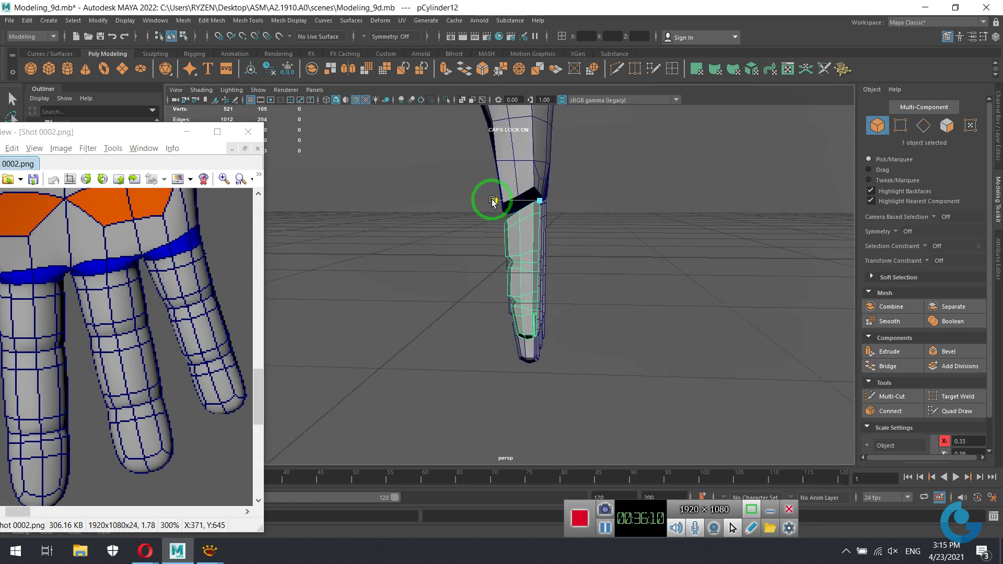
{"action": "left_click_drag", "start_coordinate": [619, 272], "coordinate": [519, 272], "text": "alt"}
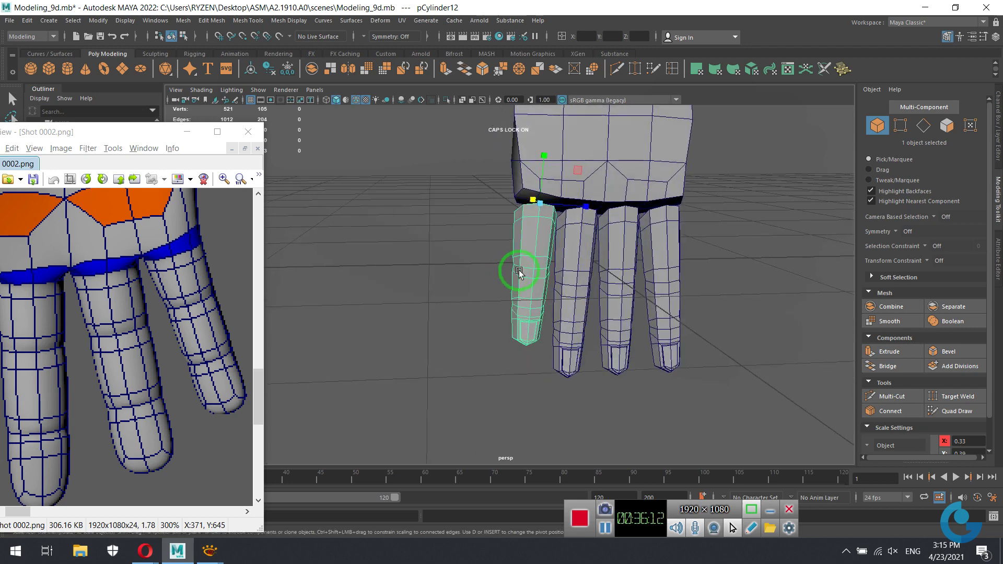
{"action": "left_click_drag", "start_coordinate": [588, 210], "coordinate": [493, 224]}
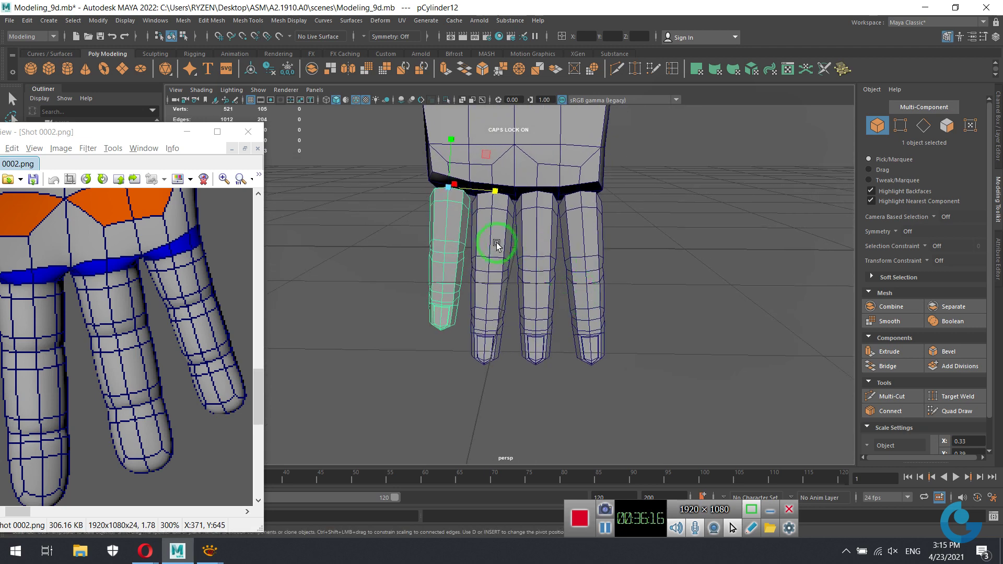
{"action": "mouse_move", "coordinate": [531, 289]}
{"action": "left_mouse_down", "text": "alt"}
{"action": "mouse_move", "coordinate": [488, 302]}
{"action": "mouse_move", "coordinate": [497, 288]}
{"action": "mouse_move", "coordinate": [492, 136]}
{"action": "mouse_move", "coordinate": [486, 145]}
{"action": "mouse_move", "coordinate": [599, 256]}
{"action": "left_mouse_up", "text": "alt"}
Pivot the second finger at its top and make it slightly shorter and slimmer.
{"action": "key", "text": "d"}
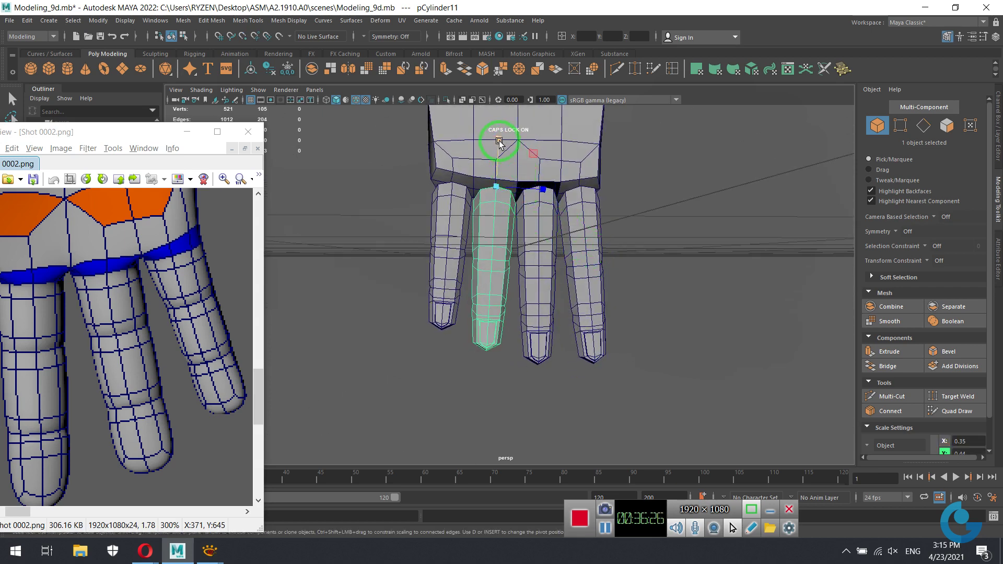
{"action": "left_click_drag", "start_coordinate": [499, 141], "coordinate": [500, 144]}
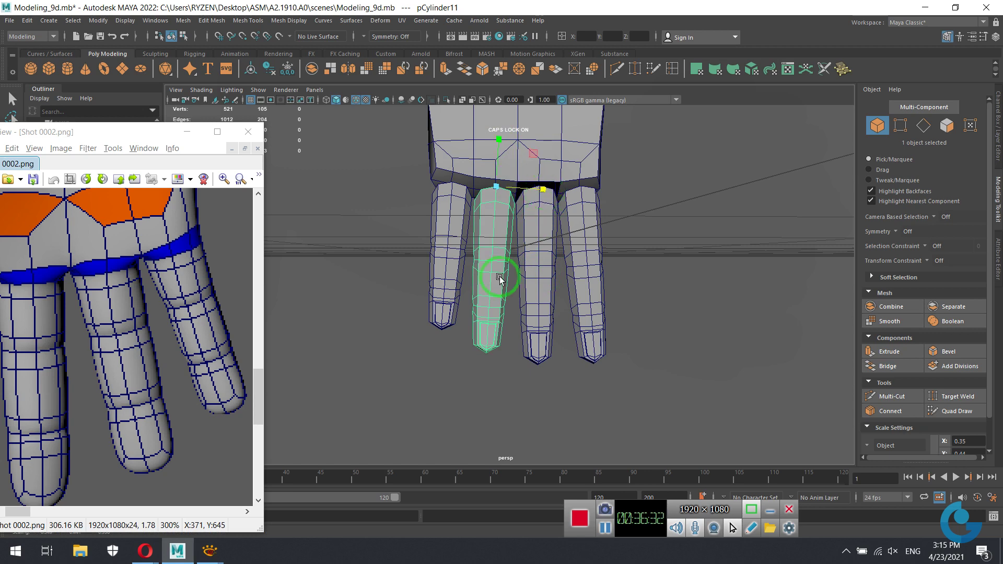
{"action": "mouse_move", "coordinate": [505, 280]}
{"action": "left_mouse_down", "text": "alt"}
{"action": "mouse_move", "coordinate": [623, 303]}
{"action": "mouse_move", "coordinate": [578, 305]}
{"action": "left_mouse_up", "text": "alt"}
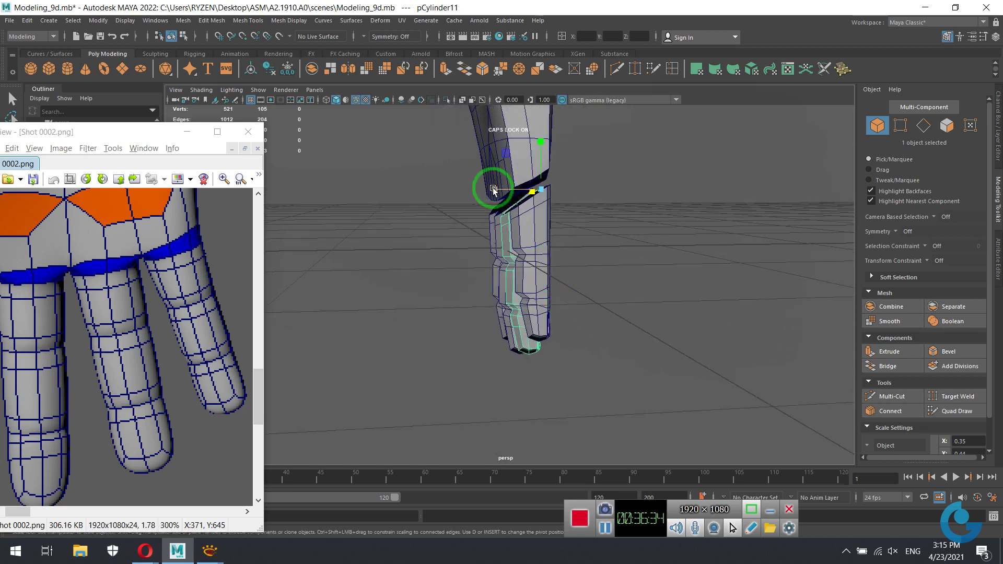
{"action": "mouse_move", "coordinate": [491, 186]}
{"action": "left_mouse_down"}
{"action": "mouse_move", "coordinate": [582, 274]}
{"action": "mouse_move", "coordinate": [571, 226]}
{"action": "mouse_move", "coordinate": [510, 284]}
{"action": "mouse_move", "coordinate": [568, 311]}
{"action": "mouse_move", "coordinate": [605, 306]}
{"action": "left_mouse_up"}
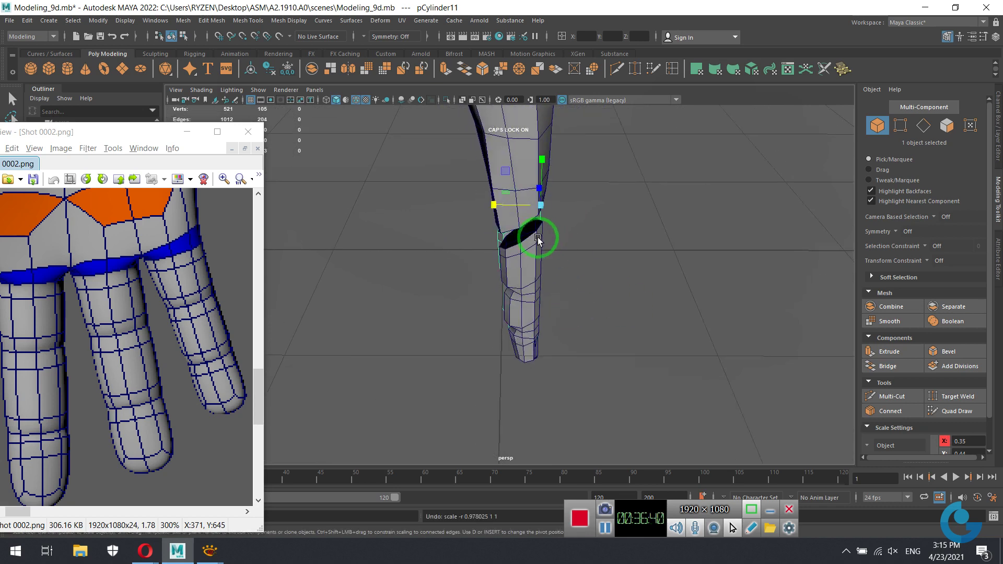
{"action": "scroll", "coordinate": [589, 235], "scroll_direction": "down", "scroll_amount": 5}
{"action": "left_click_drag", "start_coordinate": [597, 284], "coordinate": [542, 285], "text": "alt"}
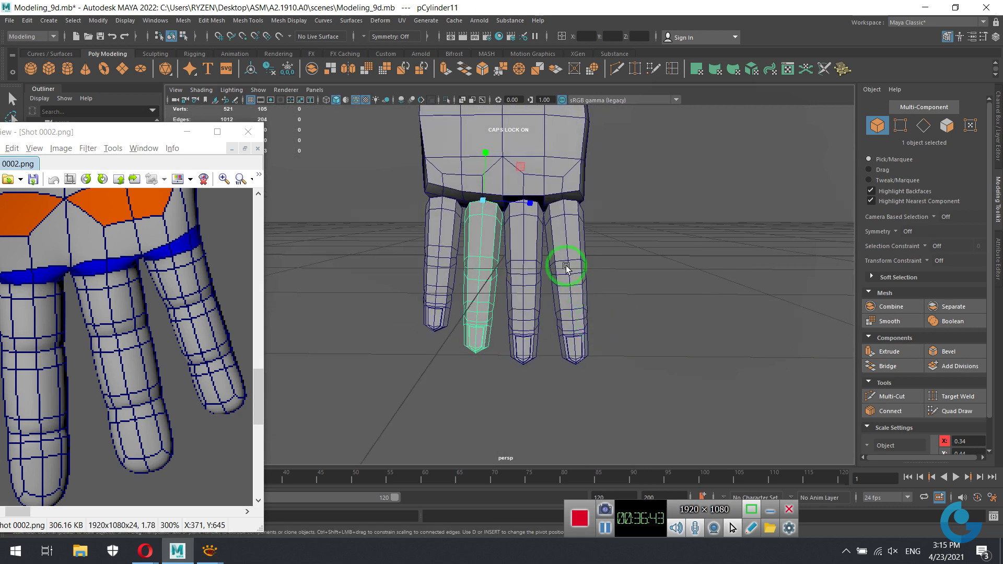
Pivot the rightmost finger at its top and narrow its X scale to 0.34.
{"action": "left_click", "coordinate": [569, 265]}
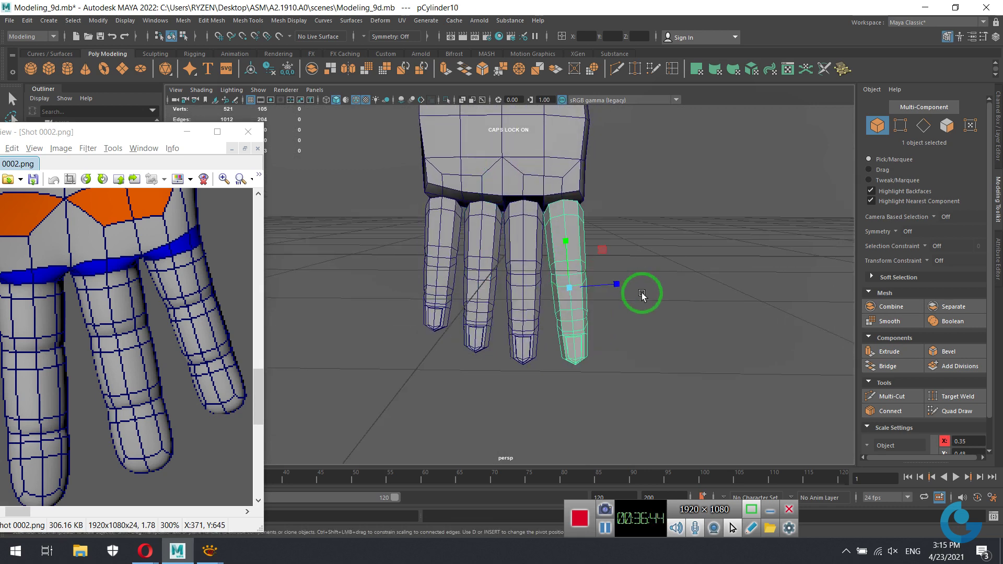
{"action": "mouse_move", "coordinate": [638, 291]}
{"action": "left_mouse_down", "text": "alt"}
{"action": "mouse_move", "coordinate": [587, 302]}
{"action": "mouse_move", "coordinate": [533, 221]}
{"action": "mouse_move", "coordinate": [610, 285]}
{"action": "mouse_move", "coordinate": [544, 164]}
{"action": "left_mouse_up", "text": "alt"}
{"action": "key", "text": "d"}
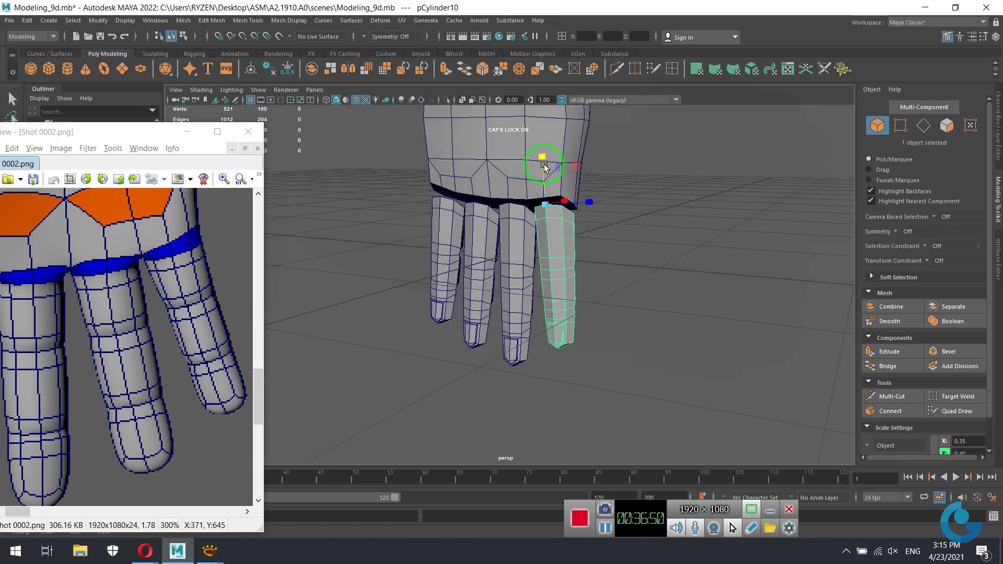
{"action": "left_click_drag", "start_coordinate": [579, 262], "coordinate": [610, 253], "text": "alt"}
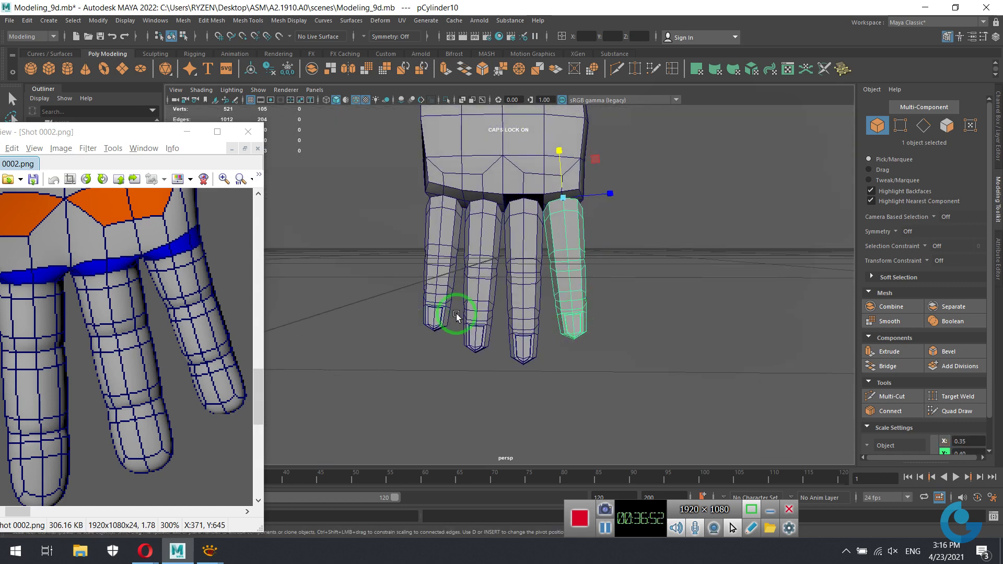
{"action": "left_click_drag", "start_coordinate": [599, 295], "coordinate": [601, 291], "text": "alt"}
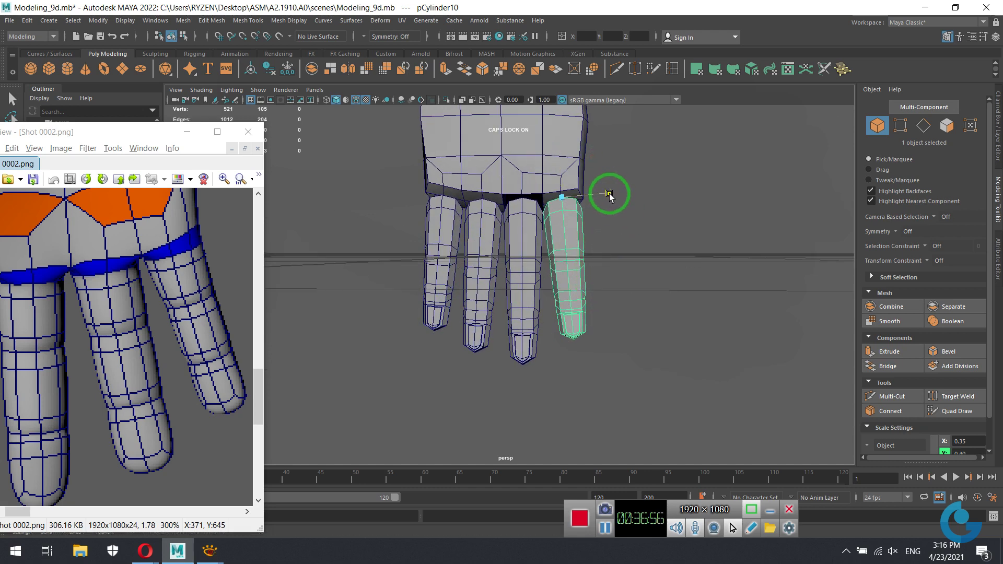
{"action": "left_click_drag", "start_coordinate": [606, 269], "coordinate": [519, 264], "text": "alt"}
{"action": "left_click_drag", "start_coordinate": [526, 195], "coordinate": [528, 197]}
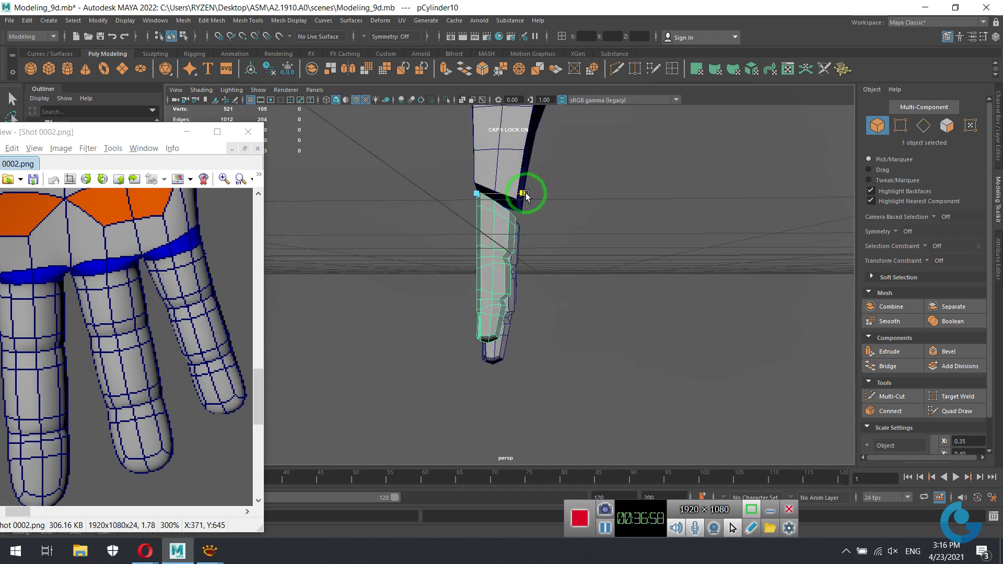
{"action": "mouse_move", "coordinate": [627, 314]}
{"action": "left_mouse_down", "text": "alt"}
{"action": "mouse_move", "coordinate": [577, 293]}
{"action": "mouse_move", "coordinate": [650, 261]}
{"action": "mouse_move", "coordinate": [758, 284]}
{"action": "mouse_move", "coordinate": [757, 253]}
{"action": "mouse_move", "coordinate": [726, 352]}
{"action": "mouse_move", "coordinate": [721, 338]}
{"action": "left_mouse_up", "text": "alt"}
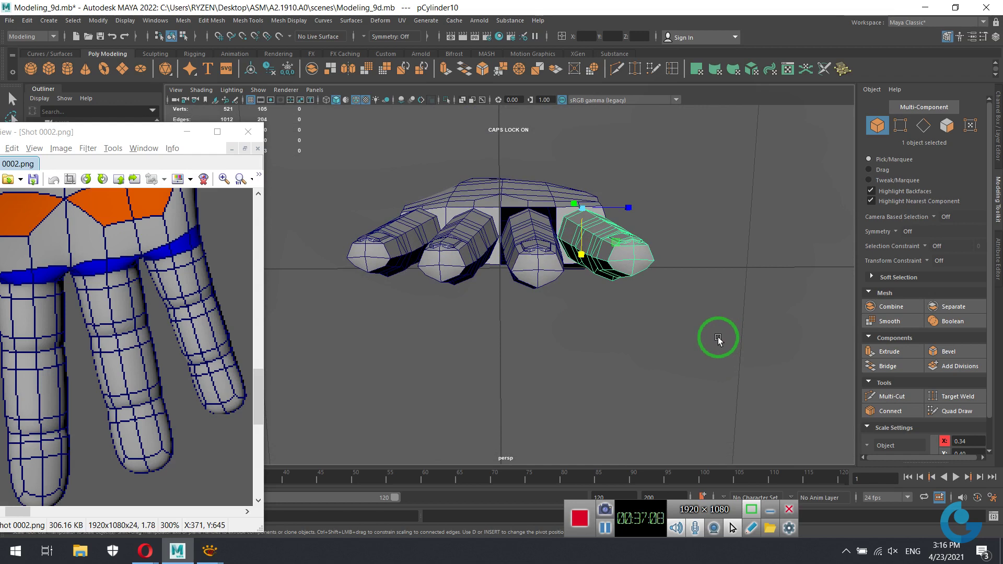
{"action": "left_click_drag", "start_coordinate": [719, 339], "coordinate": [593, 345], "text": "alt"}
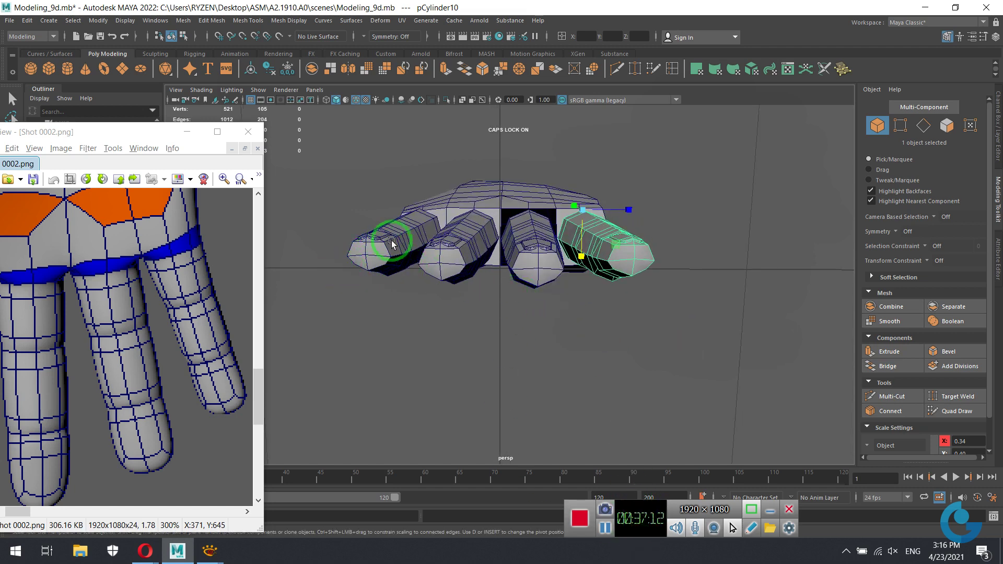
{"action": "left_click_drag", "start_coordinate": [650, 273], "coordinate": [477, 275], "text": "alt"}
{"action": "left_click", "coordinate": [416, 204]}
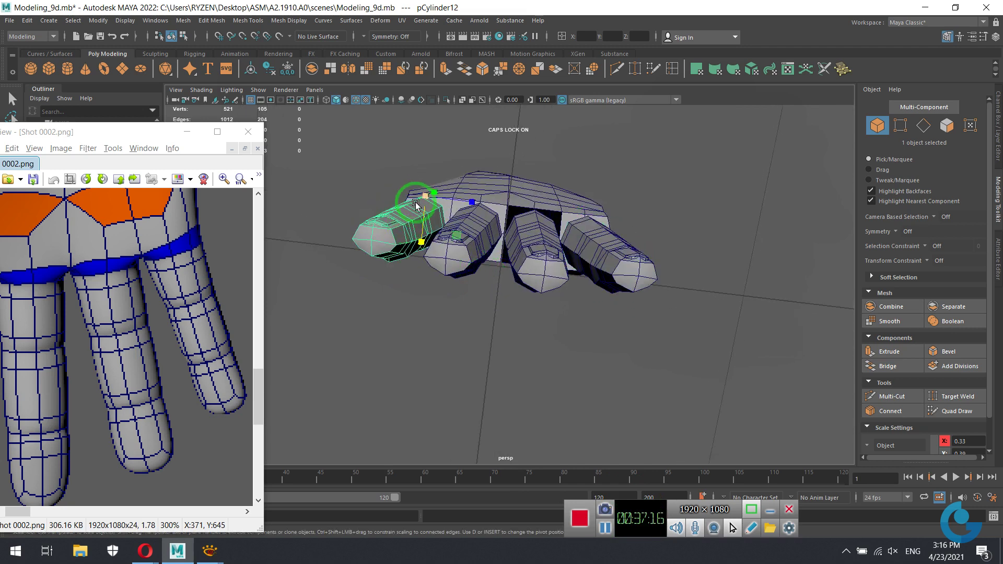
{"action": "key", "text": "w"}
{"action": "left_click_drag", "start_coordinate": [420, 243], "coordinate": [420, 247]}
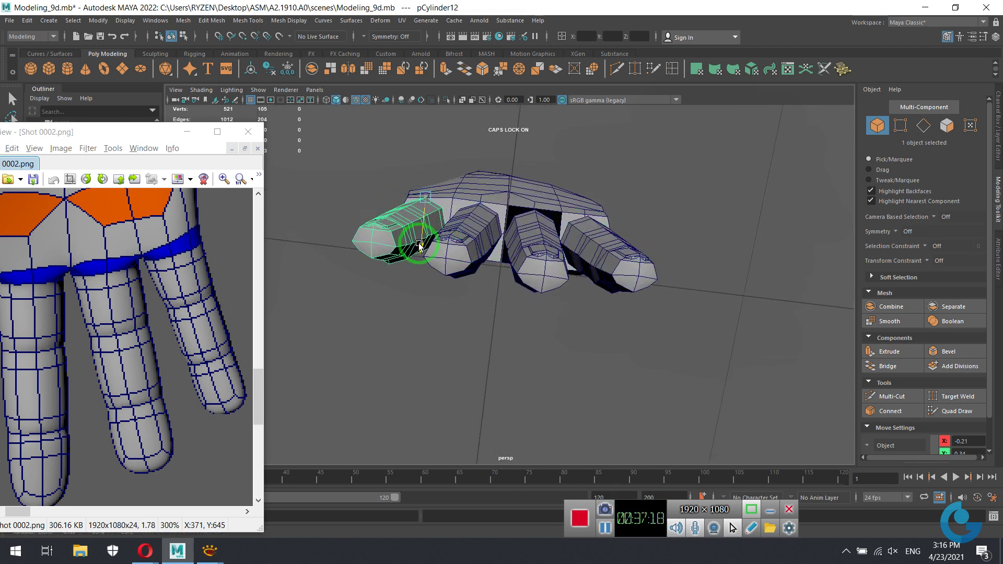
{"action": "left_click", "coordinate": [577, 247]}
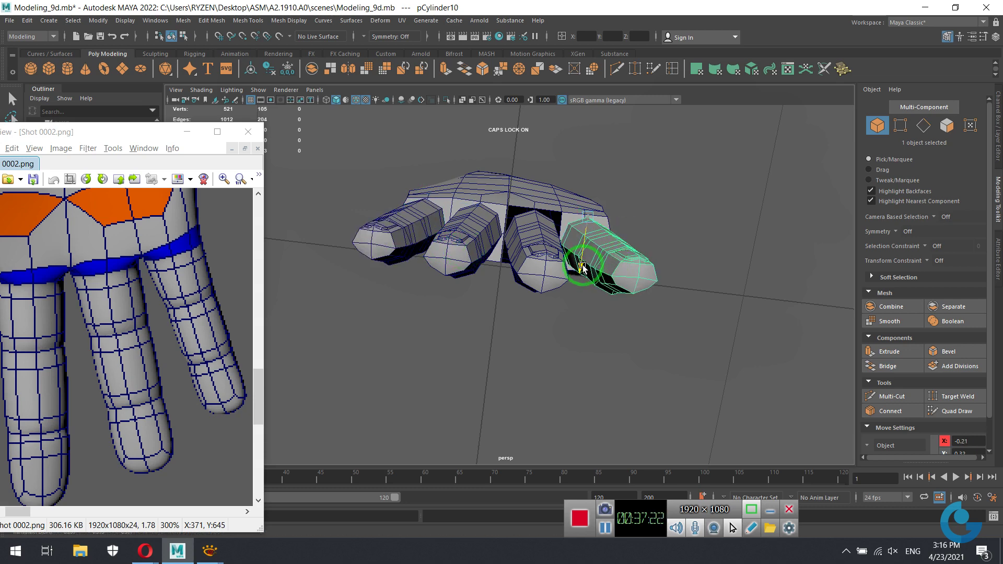
{"action": "left_click", "coordinate": [464, 244]}
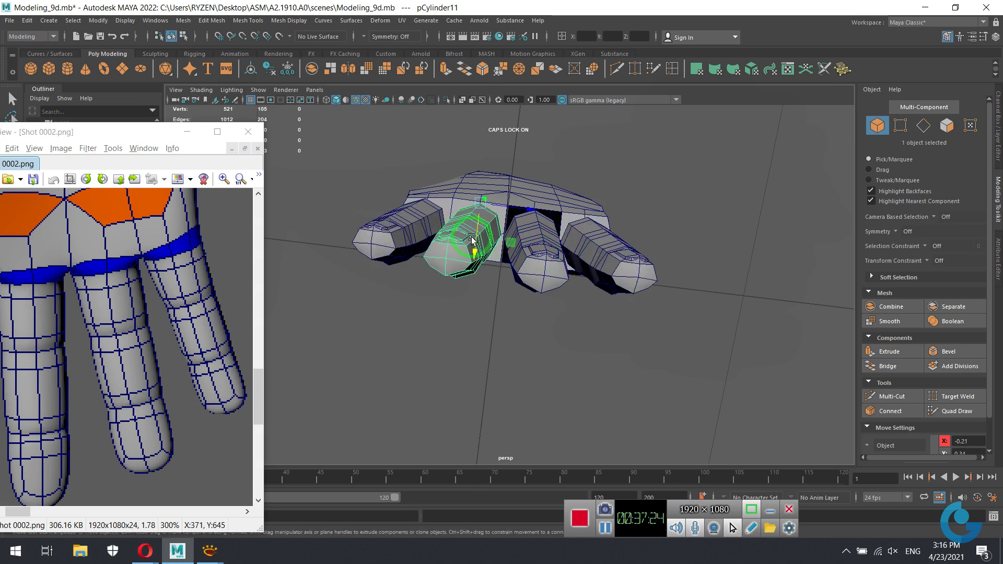
{"action": "left_click_drag", "start_coordinate": [465, 244], "coordinate": [538, 293], "text": "alt"}
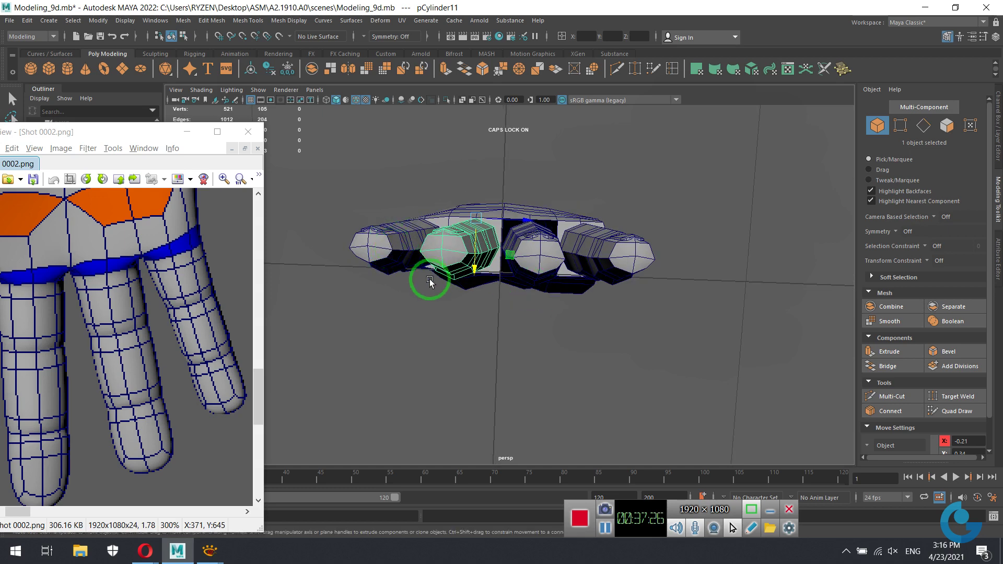
{"action": "left_click", "coordinate": [413, 256]}
{"action": "mouse_move", "coordinate": [422, 219]}
{"action": "left_mouse_down", "text": "alt"}
{"action": "mouse_move", "coordinate": [429, 294]}
{"action": "mouse_move", "coordinate": [623, 279]}
{"action": "mouse_move", "coordinate": [574, 293]}
{"action": "mouse_move", "coordinate": [589, 313]}
{"action": "mouse_move", "coordinate": [447, 199]}
{"action": "mouse_move", "coordinate": [482, 220]}
{"action": "mouse_move", "coordinate": [538, 218]}
{"action": "mouse_move", "coordinate": [605, 291]}
{"action": "mouse_move", "coordinate": [604, 327]}
{"action": "mouse_move", "coordinate": [600, 298]}
{"action": "mouse_move", "coordinate": [579, 290]}
{"action": "left_mouse_up", "text": "alt"}
Duplicate the rightmost finger and move the copy off to the right.
{"action": "left_click", "coordinate": [591, 196]}
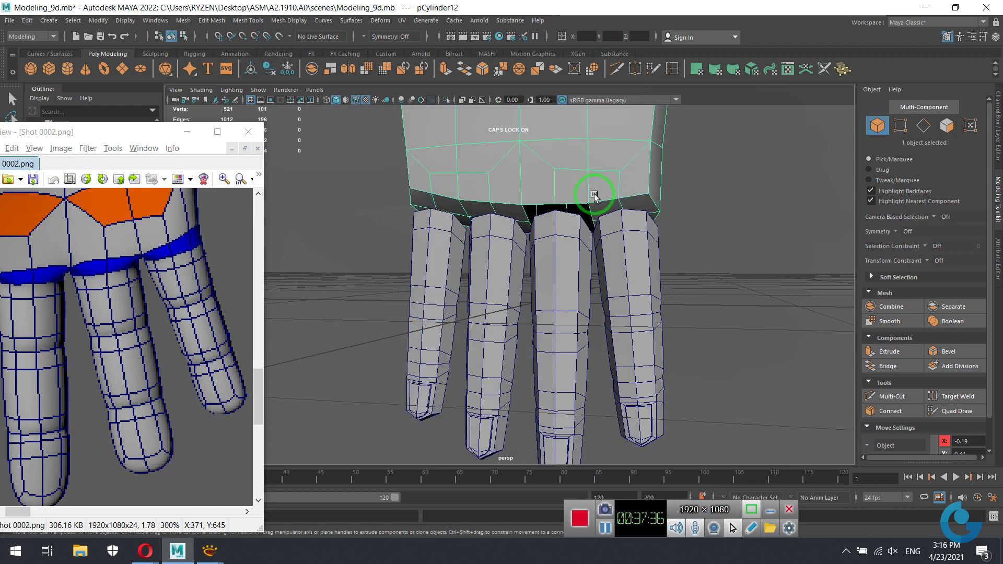
{"action": "left_click", "coordinate": [566, 313], "text": "shift"}
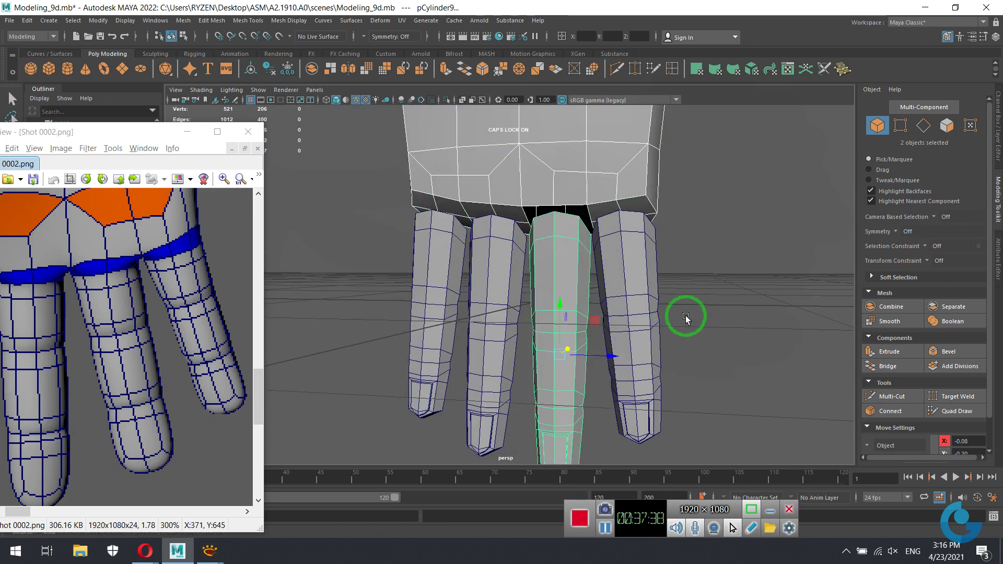
{"action": "scroll", "coordinate": [653, 303], "scroll_direction": "down", "scroll_amount": 3}
{"action": "scroll", "coordinate": [585, 291], "scroll_direction": "down", "scroll_amount": 2}
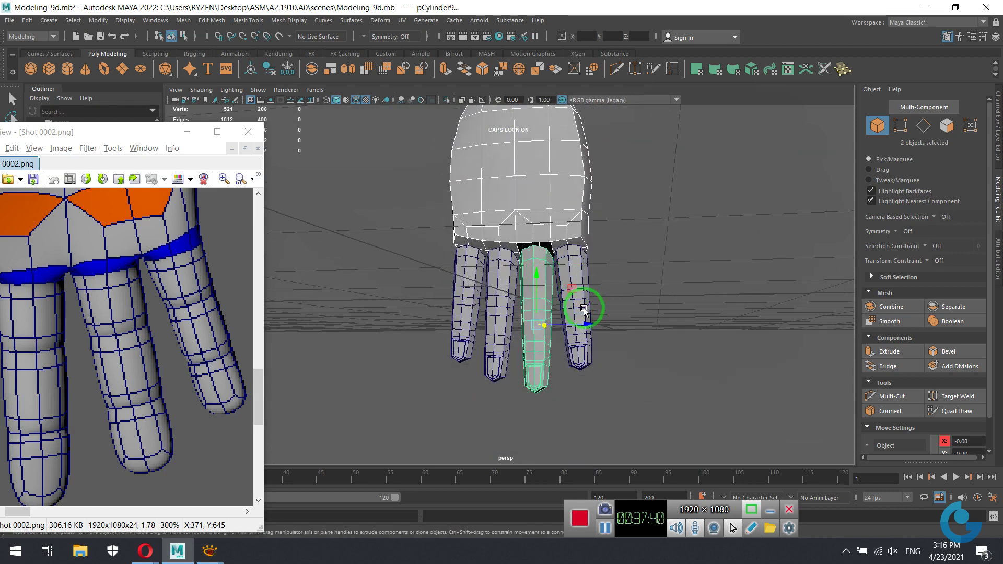
{"action": "left_click", "coordinate": [584, 309]}
{"action": "key", "text": "ctrl+d"}
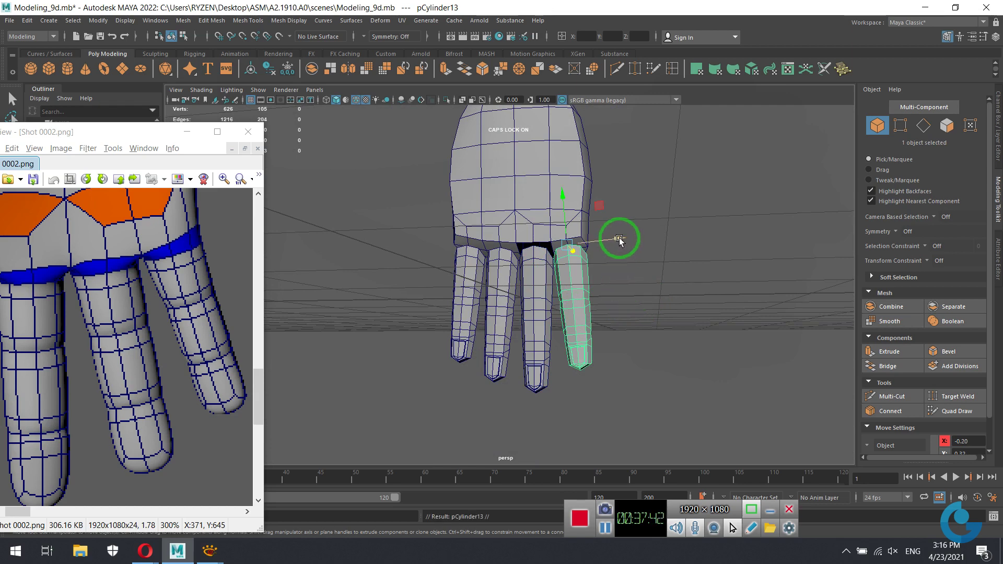
{"action": "left_click_drag", "start_coordinate": [616, 238], "coordinate": [724, 219]}
{"action": "left_click", "coordinate": [645, 309]}
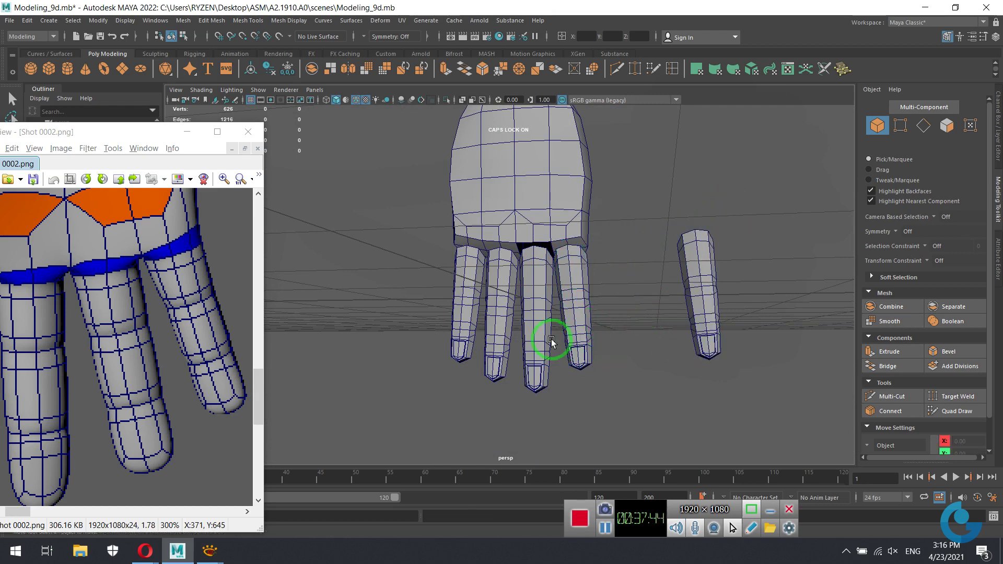
Combine the palm and middle finger into one mesh with Mesh > Combine.
{"action": "scroll", "coordinate": [538, 329], "scroll_direction": "up", "scroll_amount": 2}
{"action": "scroll", "coordinate": [575, 288], "scroll_direction": "up", "scroll_amount": 2}
{"action": "left_click", "coordinate": [552, 199]}
{"action": "left_click", "coordinate": [531, 257], "text": "shift"}
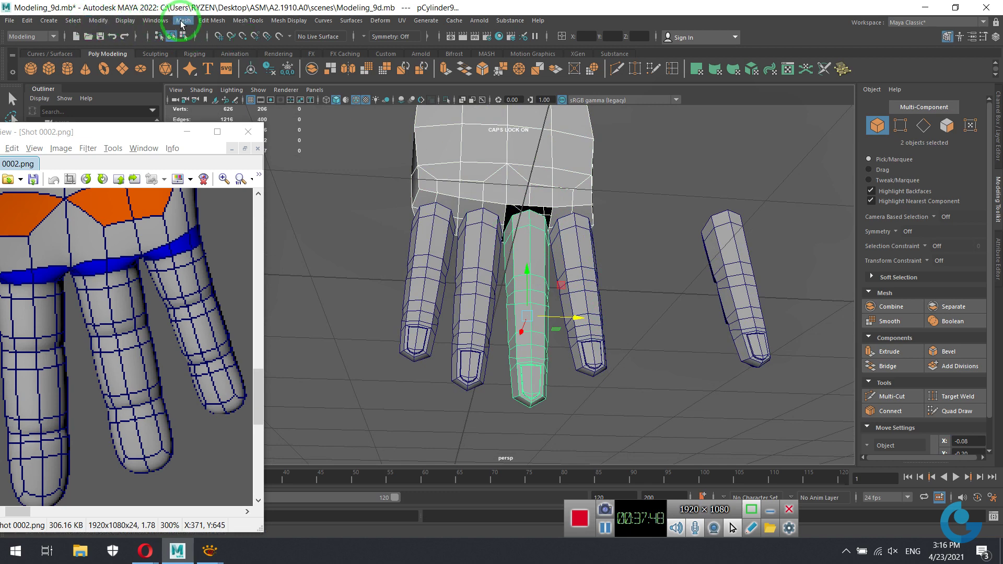
{"action": "left_click", "coordinate": [178, 23]}
{"action": "left_click", "coordinate": [225, 63]}
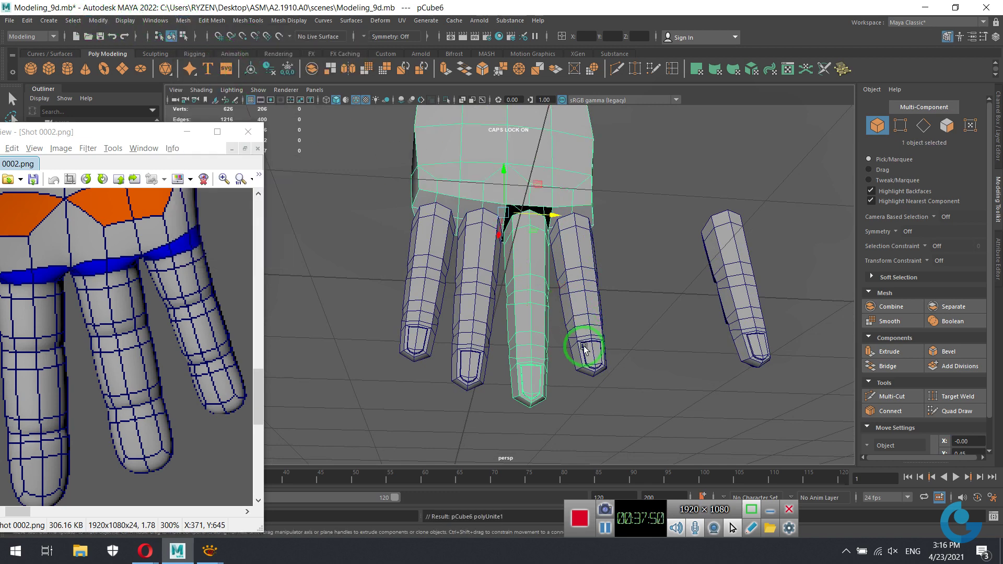
{"action": "scroll", "coordinate": [586, 353], "scroll_direction": "up", "scroll_amount": 2}
{"action": "scroll", "coordinate": [578, 365], "scroll_direction": "up", "scroll_amount": 2}
{"action": "scroll", "coordinate": [585, 314], "scroll_direction": "up", "scroll_amount": 2}
{"action": "mouse_move", "coordinate": [562, 337]}
{"action": "left_mouse_down", "text": "alt"}
{"action": "mouse_move", "coordinate": [616, 291]}
{"action": "mouse_move", "coordinate": [627, 324]}
{"action": "left_mouse_up", "text": "alt"}
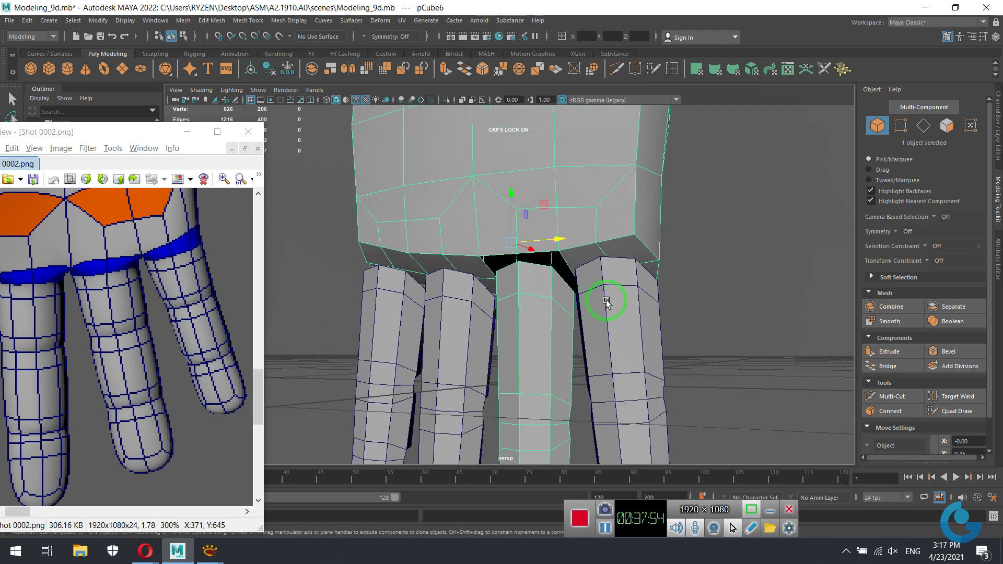
{"action": "right_click_drag", "start_coordinate": [606, 232], "coordinate": [552, 219]}
Bridge the middle finger's top border edges to the palm opening, closing the gap.
{"action": "left_click", "coordinate": [536, 262]}
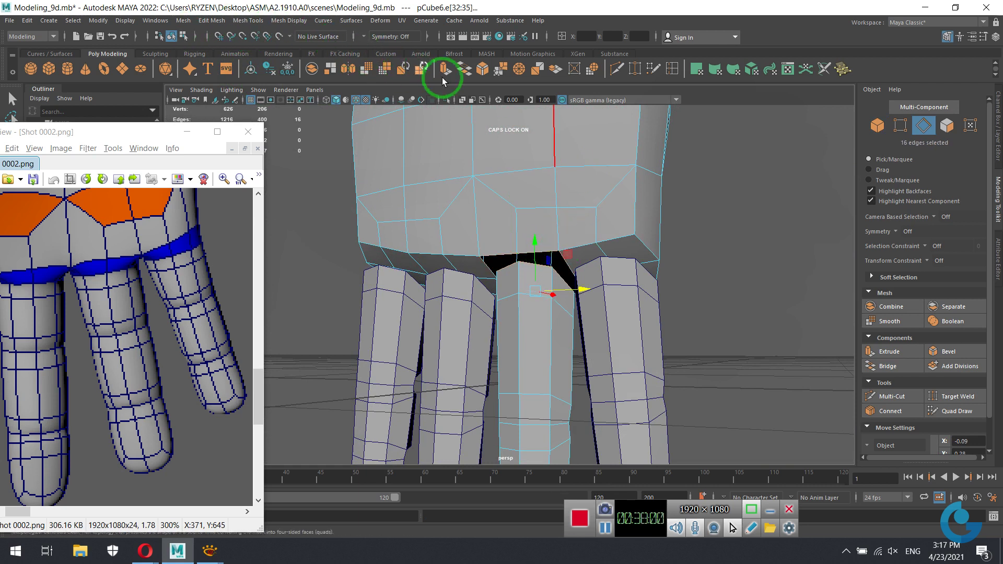
{"action": "left_click", "coordinate": [466, 69]}
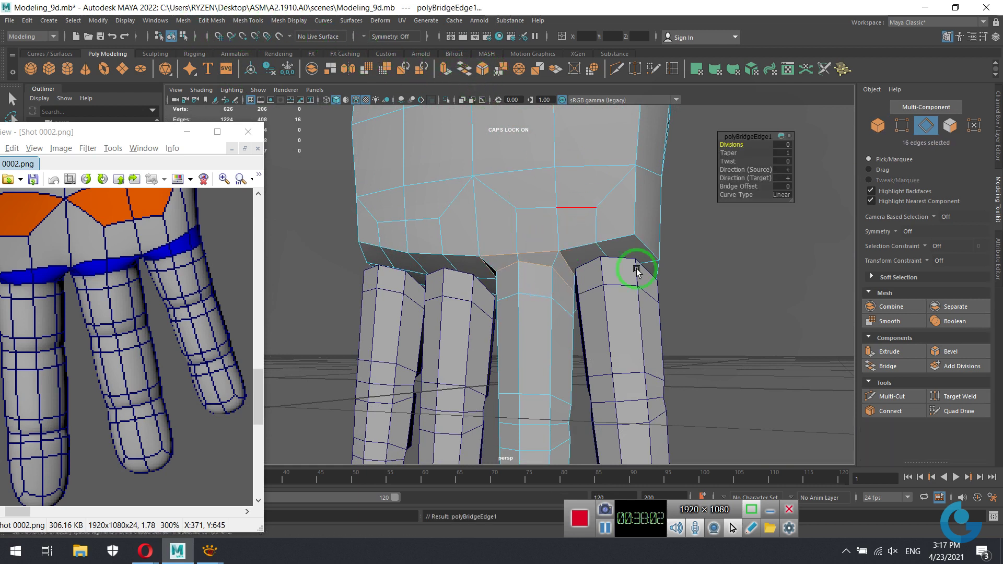
{"action": "mouse_move", "coordinate": [638, 269]}
{"action": "left_mouse_down", "text": "alt"}
{"action": "mouse_move", "coordinate": [593, 296]}
{"action": "mouse_move", "coordinate": [656, 304]}
{"action": "mouse_move", "coordinate": [651, 352]}
{"action": "mouse_move", "coordinate": [543, 342]}
{"action": "mouse_move", "coordinate": [539, 319]}
{"action": "left_mouse_up", "text": "alt"}
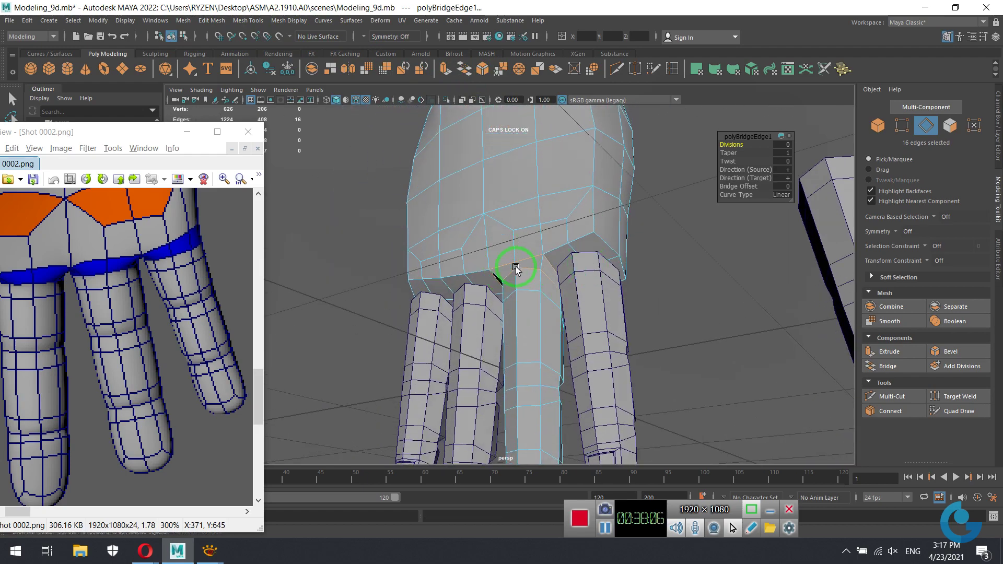
{"action": "left_click_drag", "start_coordinate": [516, 268], "coordinate": [556, 280], "text": "alt"}
{"action": "scroll", "coordinate": [556, 280], "scroll_direction": "up", "scroll_amount": 3}
{"action": "scroll", "coordinate": [653, 308], "scroll_direction": "up", "scroll_amount": 1}
{"action": "right_click", "coordinate": [543, 261]}
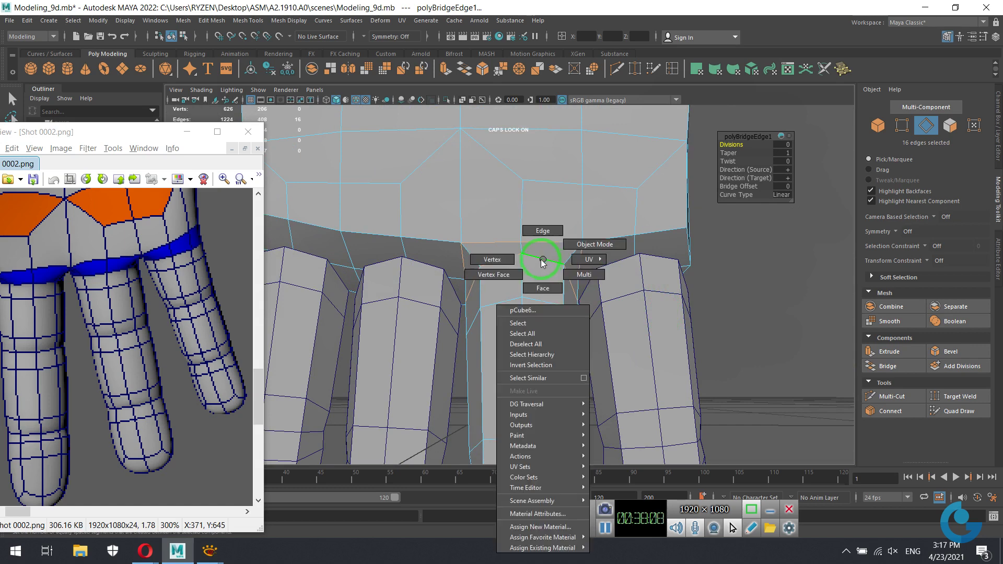
{"action": "left_click", "coordinate": [491, 260]}
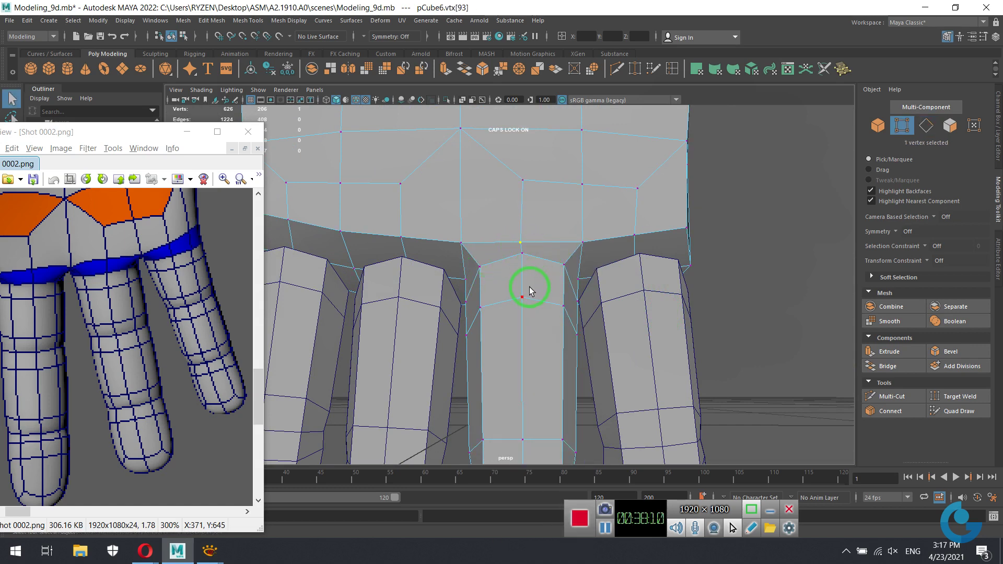
Reshape the vertices where the middle finger meets the palm, lowering the two palm corner vertices.
{"action": "key", "text": "w"}
{"action": "mouse_move", "coordinate": [522, 199]}
{"action": "left_mouse_down"}
{"action": "mouse_move", "coordinate": [527, 186]}
{"action": "mouse_move", "coordinate": [604, 313]}
{"action": "mouse_move", "coordinate": [537, 318]}
{"action": "mouse_move", "coordinate": [578, 275]}
{"action": "mouse_move", "coordinate": [609, 264]}
{"action": "mouse_move", "coordinate": [600, 260]}
{"action": "left_mouse_up"}
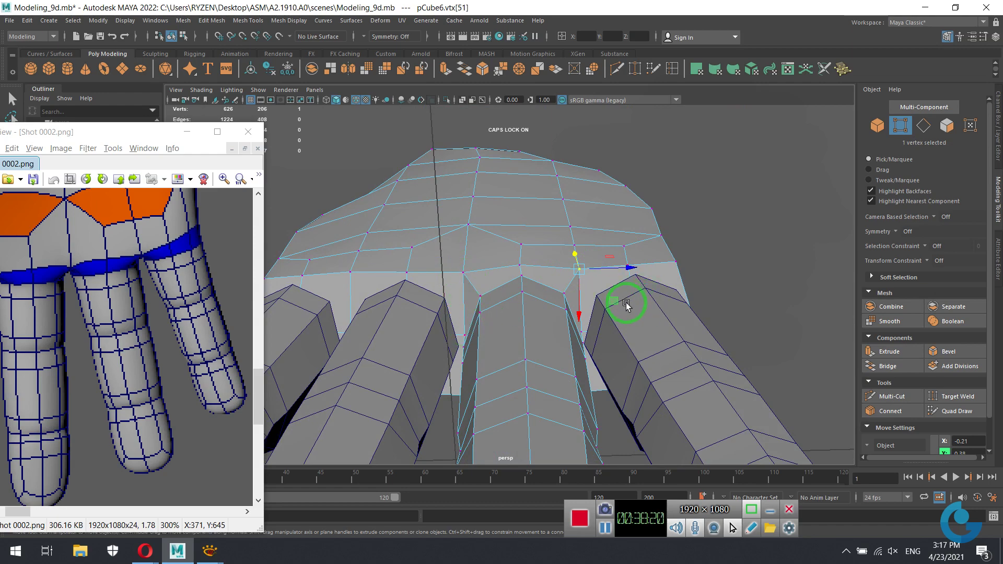
{"action": "mouse_move", "coordinate": [627, 306]}
{"action": "left_mouse_down", "text": "alt"}
{"action": "mouse_move", "coordinate": [632, 340]}
{"action": "mouse_move", "coordinate": [475, 354]}
{"action": "mouse_move", "coordinate": [465, 369]}
{"action": "mouse_move", "coordinate": [450, 287]}
{"action": "mouse_move", "coordinate": [511, 246]}
{"action": "mouse_move", "coordinate": [515, 217]}
{"action": "mouse_move", "coordinate": [582, 252]}
{"action": "mouse_move", "coordinate": [596, 242]}
{"action": "mouse_move", "coordinate": [540, 240]}
{"action": "mouse_move", "coordinate": [546, 322]}
{"action": "left_mouse_up", "text": "alt"}
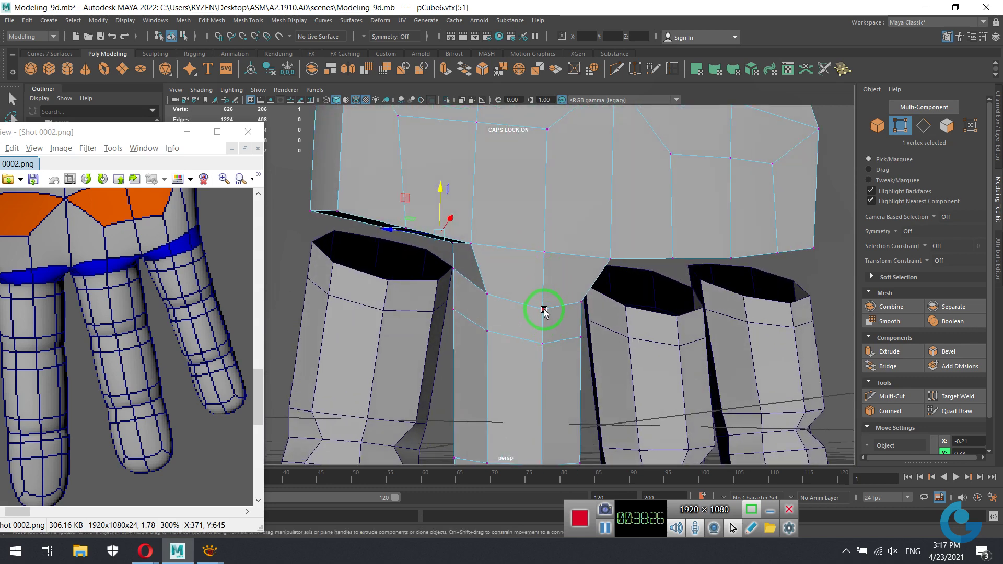
{"action": "left_click", "coordinate": [544, 252]}
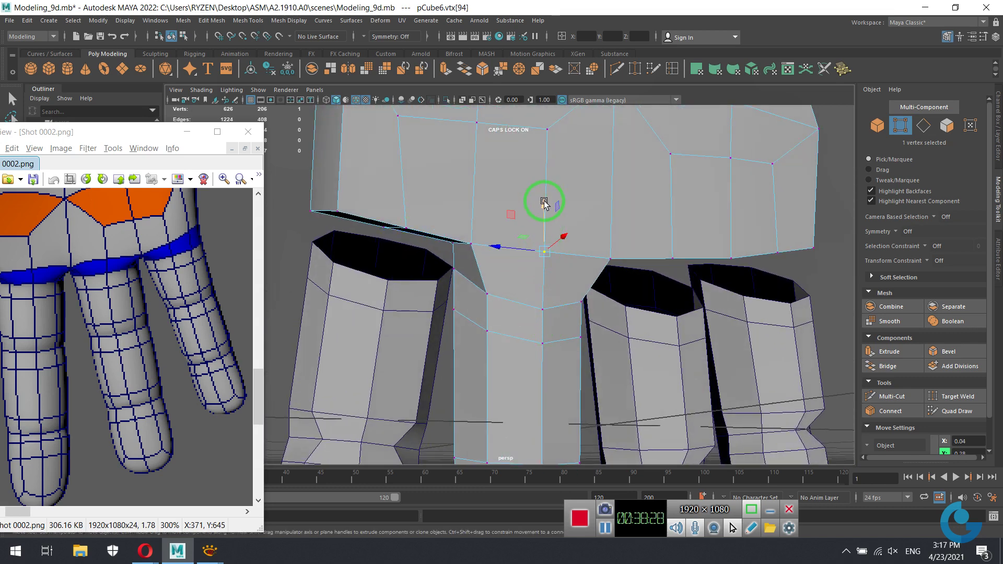
{"action": "mouse_move", "coordinate": [544, 202]}
{"action": "left_mouse_down"}
{"action": "mouse_move", "coordinate": [567, 291]}
{"action": "mouse_move", "coordinate": [426, 248]}
{"action": "left_mouse_up"}
{"action": "left_click", "coordinate": [426, 235]}
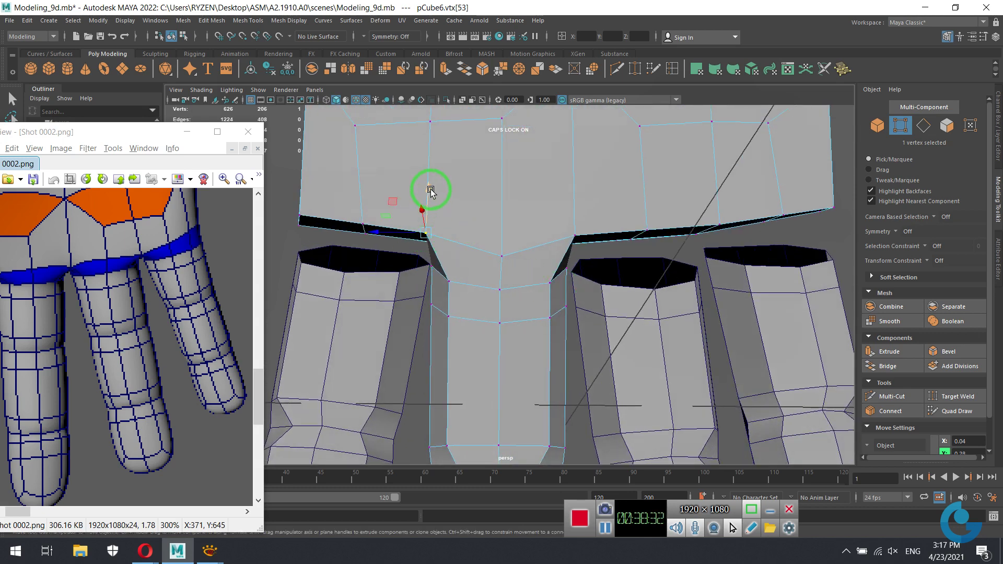
{"action": "left_click_drag", "start_coordinate": [431, 191], "coordinate": [433, 198]}
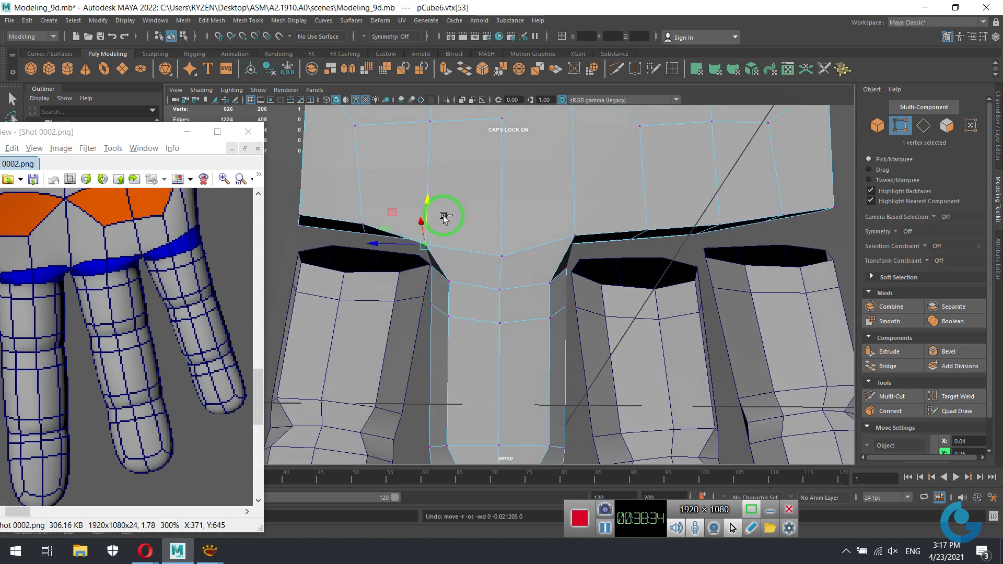
{"action": "key", "text": "ctrl+z"}
{"action": "left_click", "coordinate": [575, 237]}
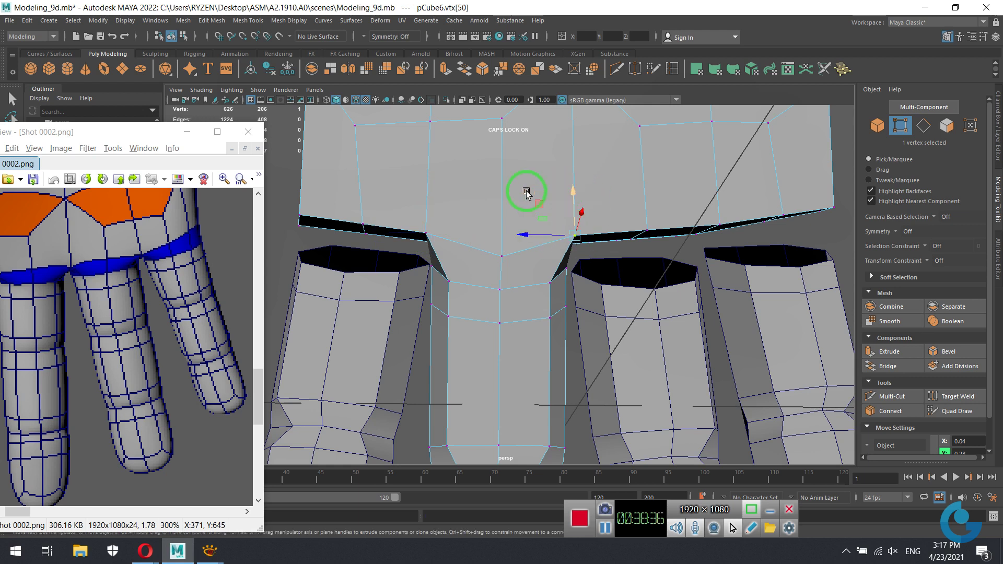
{"action": "left_click", "coordinate": [426, 235], "text": "shift"}
{"action": "left_click_drag", "start_coordinate": [500, 195], "coordinate": [500, 200]}
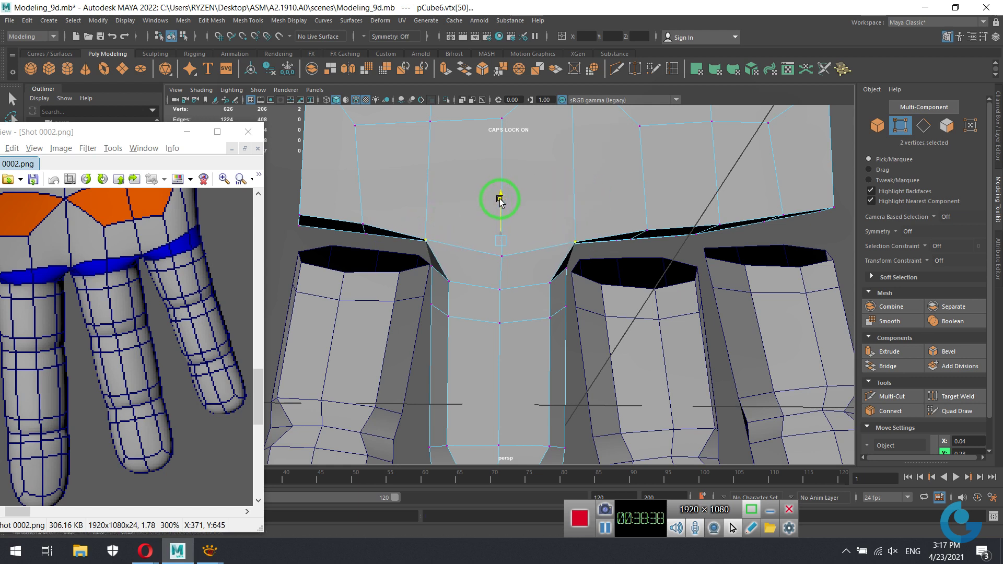
Raise the middle finger's base vertices and upper loop toward the palm, then inspect the join.
{"action": "mouse_move", "coordinate": [484, 260]}
{"action": "left_mouse_down", "text": "alt"}
{"action": "mouse_move", "coordinate": [556, 287]}
{"action": "mouse_move", "coordinate": [521, 313]}
{"action": "mouse_move", "coordinate": [506, 302]}
{"action": "left_mouse_up", "text": "alt"}
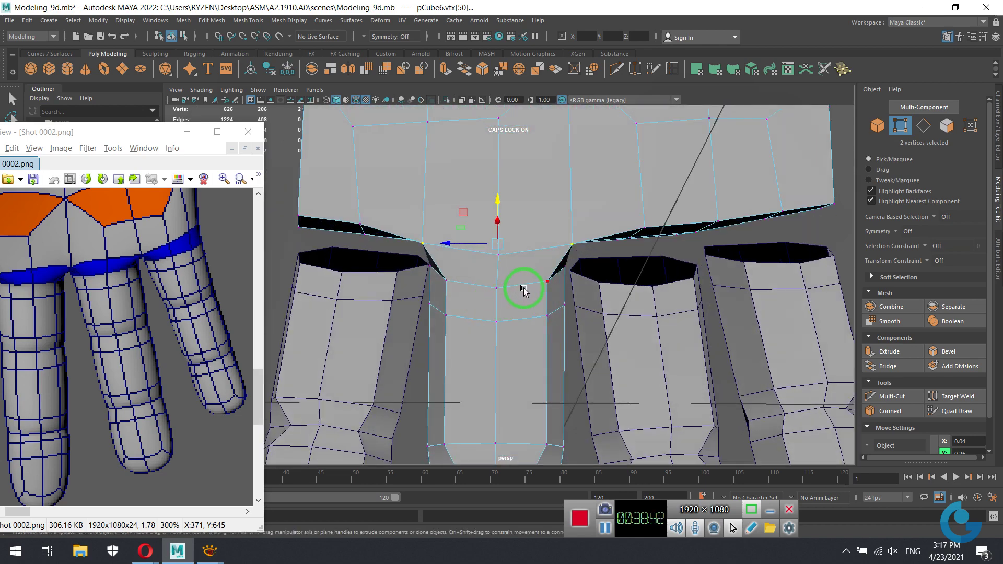
{"action": "right_click_drag", "start_coordinate": [524, 291], "coordinate": [557, 303]}
{"action": "left_click", "coordinate": [548, 282]}
{"action": "left_click", "coordinate": [497, 288], "text": "shift"}
{"action": "left_click", "coordinate": [448, 281], "text": "shift"}
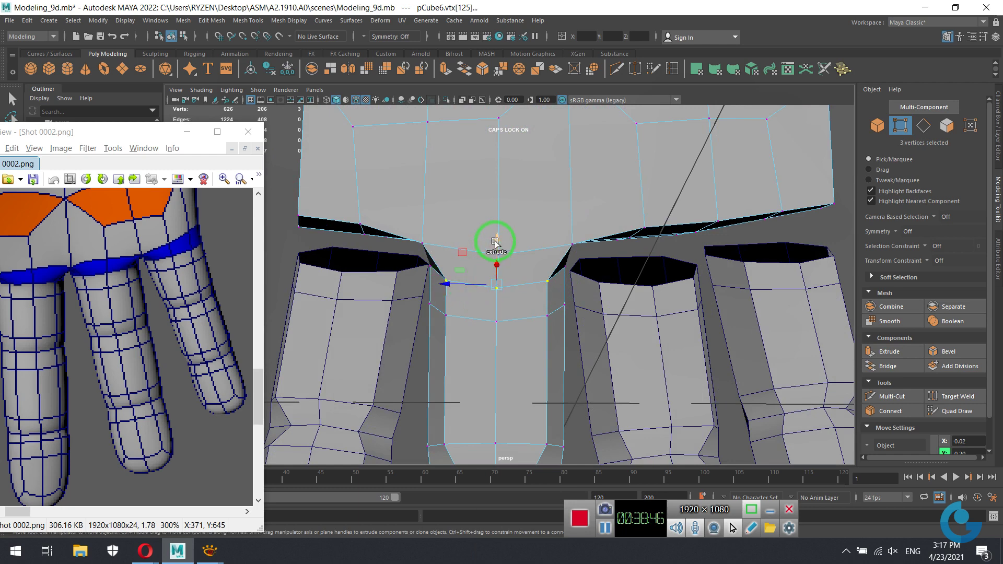
{"action": "left_click_drag", "start_coordinate": [495, 242], "coordinate": [497, 233]}
{"action": "left_click", "coordinate": [445, 317]}
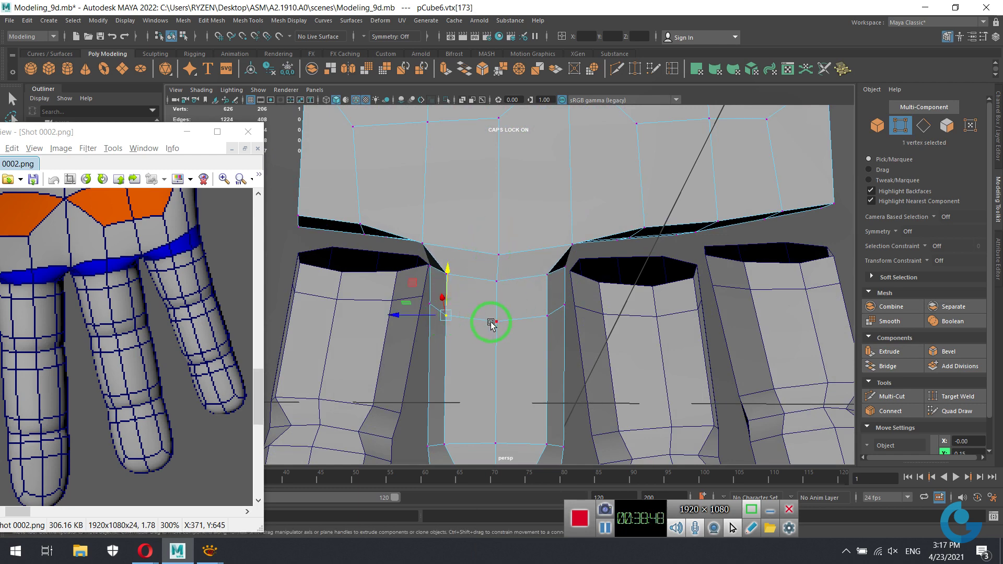
{"action": "left_click", "coordinate": [497, 321], "text": "shift"}
{"action": "left_click_drag", "start_coordinate": [503, 284], "coordinate": [504, 265]}
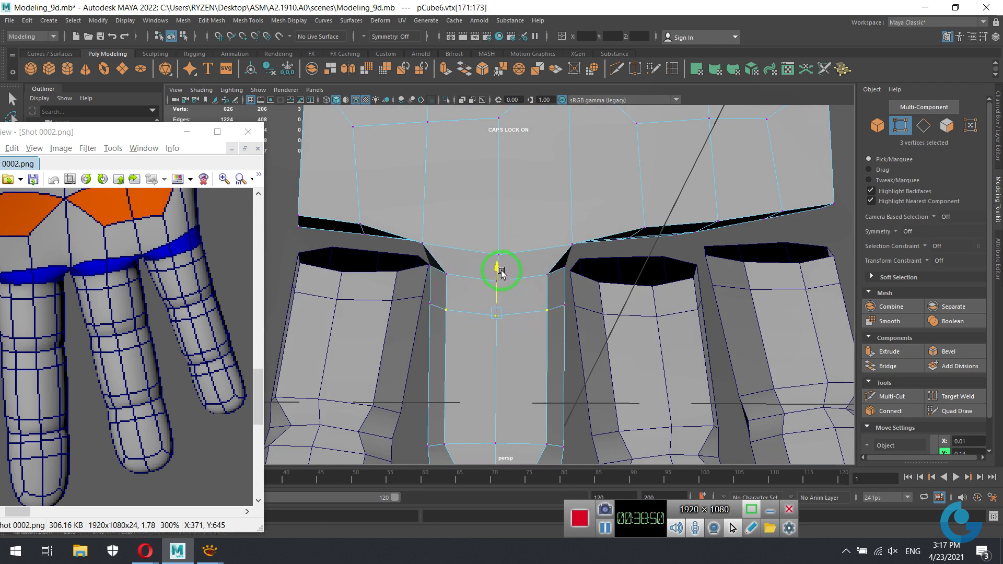
{"action": "left_click_drag", "start_coordinate": [530, 323], "coordinate": [521, 262], "text": "alt"}
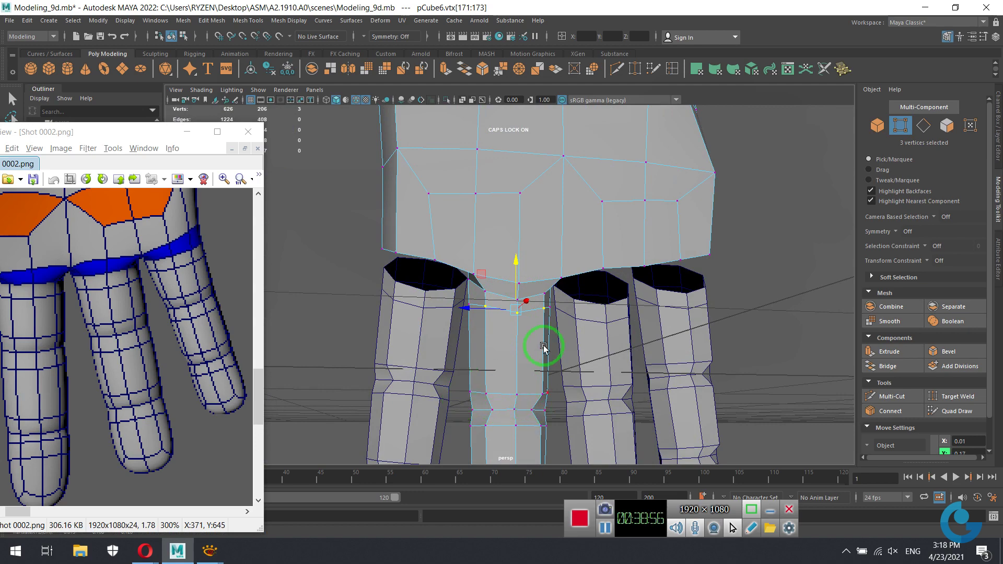
{"action": "mouse_move", "coordinate": [543, 347]}
{"action": "left_mouse_down", "text": "alt"}
{"action": "mouse_move", "coordinate": [548, 335]}
{"action": "mouse_move", "coordinate": [671, 351]}
{"action": "mouse_move", "coordinate": [742, 347]}
{"action": "left_mouse_up", "text": "alt"}
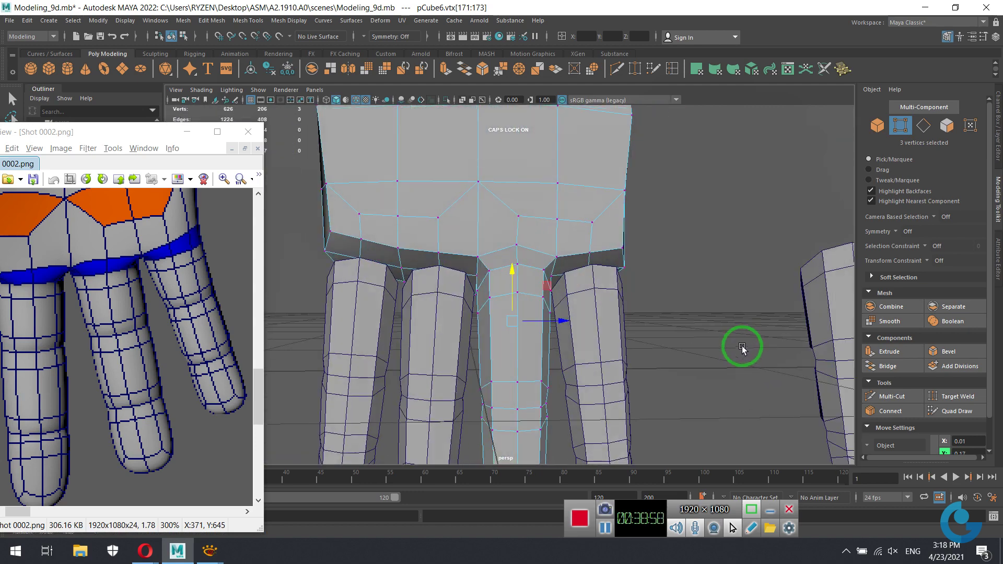
{"action": "mouse_move", "coordinate": [742, 347]}
{"action": "right_mouse_down", "text": "alt"}
{"action": "mouse_move", "coordinate": [665, 340]}
{"action": "mouse_move", "coordinate": [528, 282]}
{"action": "mouse_move", "coordinate": [442, 280]}
{"action": "mouse_move", "coordinate": [529, 368]}
{"action": "mouse_move", "coordinate": [656, 354]}
{"action": "mouse_move", "coordinate": [578, 348]}
{"action": "right_mouse_up", "text": "alt"}
Show the hand in smooth preview without the wireframe overlay and orbit to inspect it.
{"action": "key", "text": "3"}
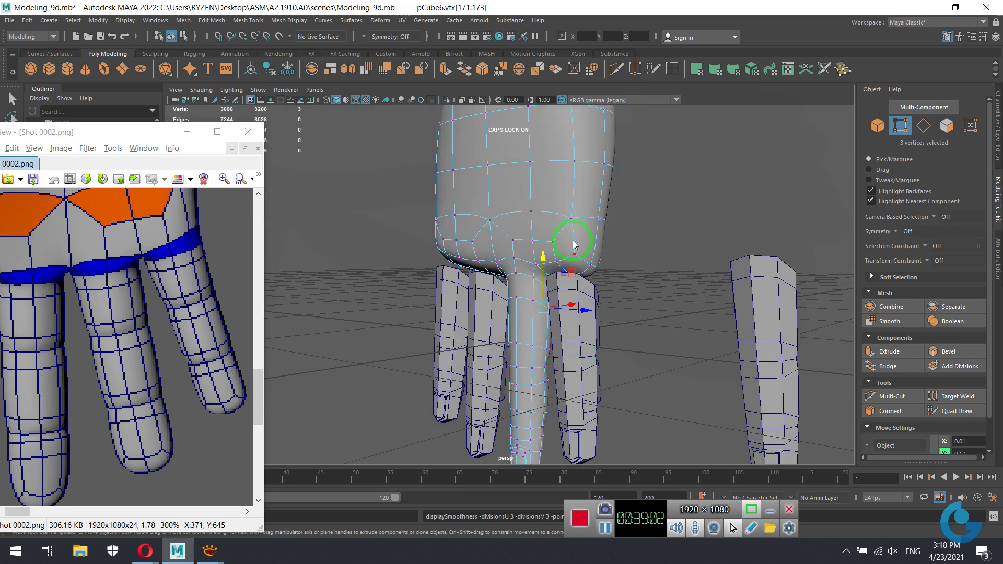
{"action": "right_click_drag", "start_coordinate": [574, 244], "coordinate": [695, 193]}
{"action": "scroll", "coordinate": [580, 303], "scroll_direction": "down", "scroll_amount": 3}
{"action": "scroll", "coordinate": [583, 313], "scroll_direction": "up", "scroll_amount": 3}
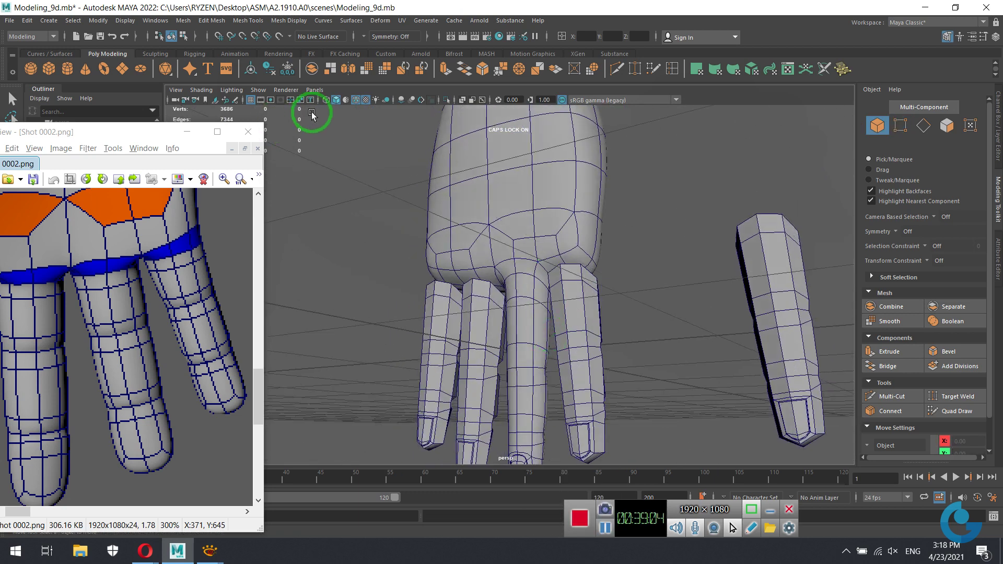
{"action": "left_click", "coordinate": [355, 100]}
{"action": "mouse_move", "coordinate": [538, 262]}
{"action": "left_mouse_down", "text": "alt"}
{"action": "mouse_move", "coordinate": [594, 370]}
{"action": "mouse_move", "coordinate": [547, 395]}
{"action": "mouse_move", "coordinate": [594, 398]}
{"action": "mouse_move", "coordinate": [578, 331]}
{"action": "mouse_move", "coordinate": [652, 360]}
{"action": "mouse_move", "coordinate": [634, 385]}
{"action": "mouse_move", "coordinate": [582, 354]}
{"action": "mouse_move", "coordinate": [578, 309]}
{"action": "mouse_move", "coordinate": [459, 314]}
{"action": "mouse_move", "coordinate": [478, 336]}
{"action": "mouse_move", "coordinate": [549, 353]}
{"action": "left_mouse_up", "text": "alt"}
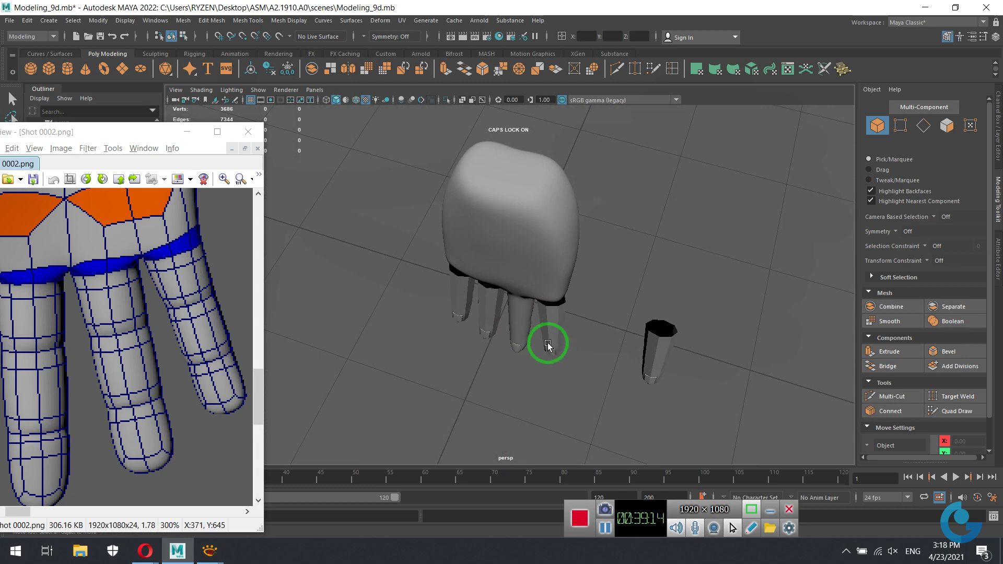
{"action": "mouse_move", "coordinate": [523, 297]}
{"action": "left_mouse_down", "text": "alt"}
{"action": "mouse_move", "coordinate": [563, 233]}
{"action": "mouse_move", "coordinate": [567, 258]}
{"action": "mouse_move", "coordinate": [528, 300]}
{"action": "mouse_move", "coordinate": [521, 251]}
{"action": "mouse_move", "coordinate": [523, 274]}
{"action": "left_mouse_up", "text": "alt"}
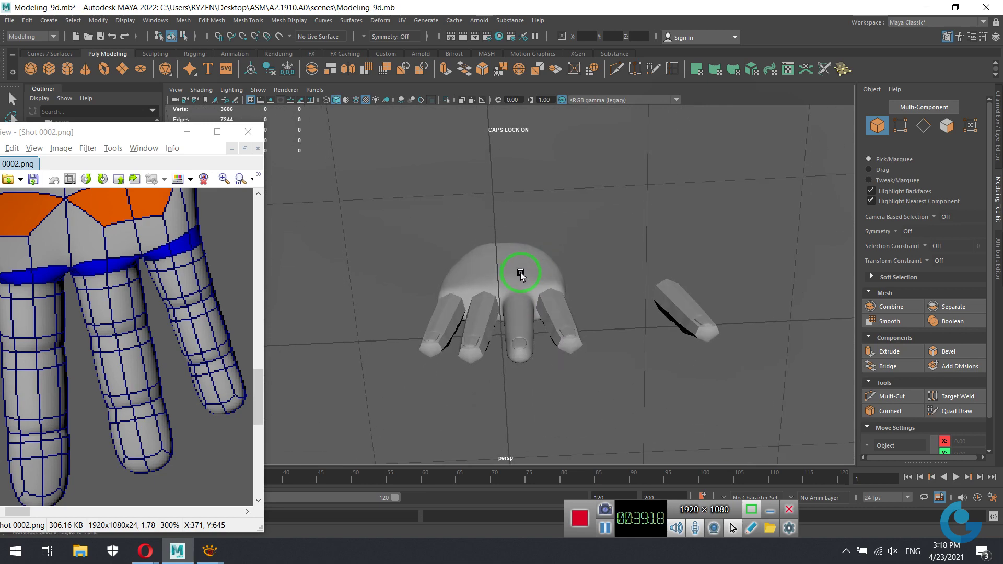
Select the hand model and bring up the female hands reference image in XnView.
{"action": "left_click", "coordinate": [527, 278]}
{"action": "mouse_move", "coordinate": [520, 336]}
{"action": "left_mouse_down", "text": "alt"}
{"action": "mouse_move", "coordinate": [457, 343]}
{"action": "mouse_move", "coordinate": [446, 369]}
{"action": "mouse_move", "coordinate": [421, 354]}
{"action": "mouse_move", "coordinate": [336, 359]}
{"action": "mouse_move", "coordinate": [409, 387]}
{"action": "mouse_move", "coordinate": [534, 385]}
{"action": "left_mouse_up", "text": "alt"}
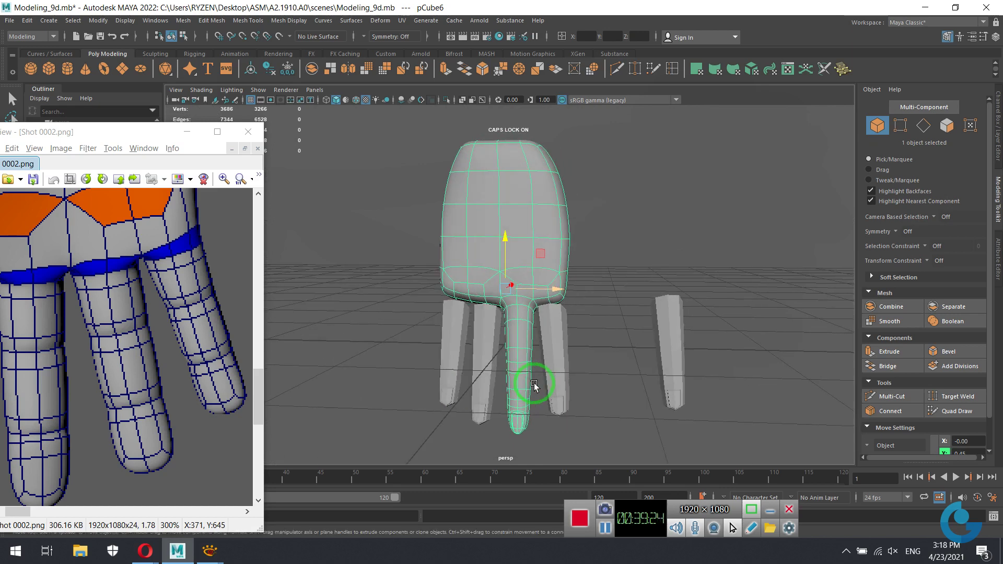
{"action": "mouse_move", "coordinate": [537, 351]}
{"action": "left_mouse_down", "text": "alt"}
{"action": "mouse_move", "coordinate": [560, 298]}
{"action": "mouse_move", "coordinate": [470, 397]}
{"action": "left_mouse_up", "text": "alt"}
{"action": "left_click", "coordinate": [200, 510]}
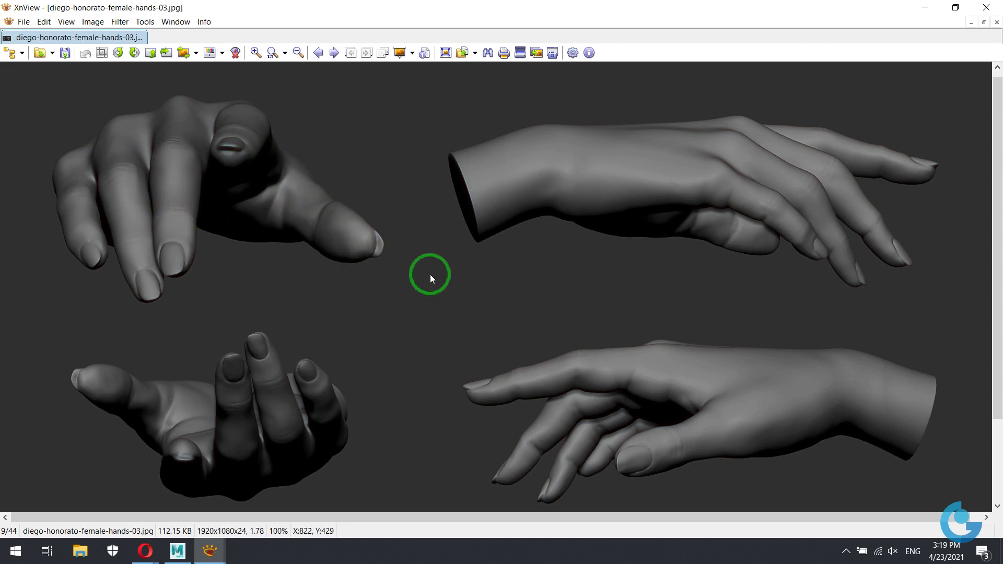
Minimize both the XnView hands reference window and the Maya window.
{"action": "left_click", "coordinate": [926, 8]}
{"action": "left_click", "coordinate": [925, 7]}
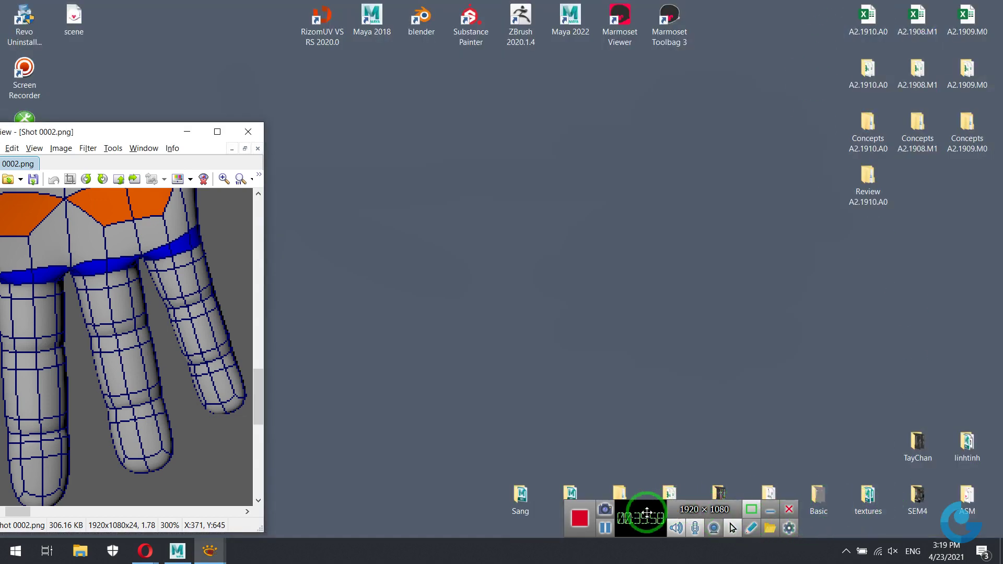
{"action": "left_click_drag", "start_coordinate": [645, 517], "coordinate": [470, 537]}
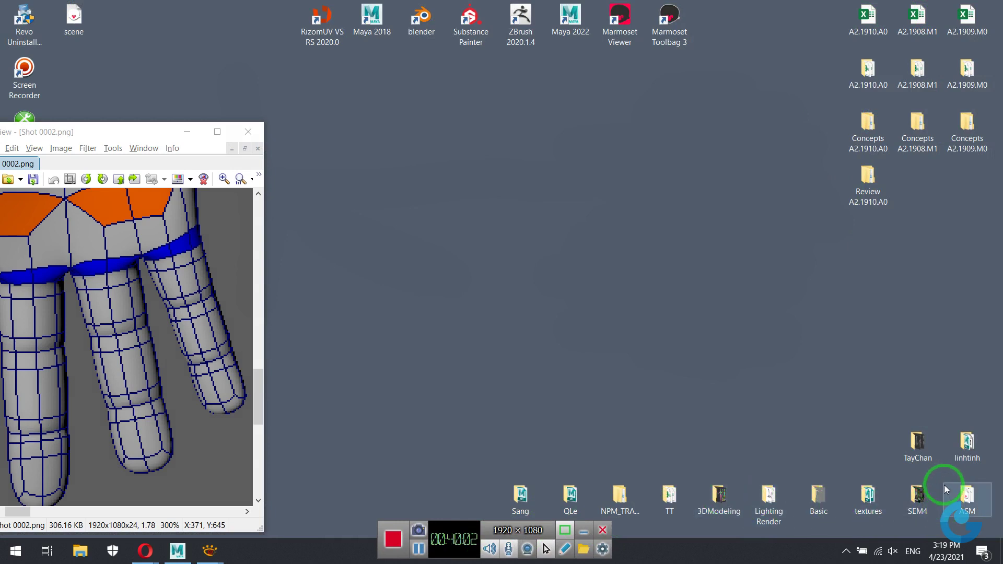
{"action": "double_click", "coordinate": [920, 447]}
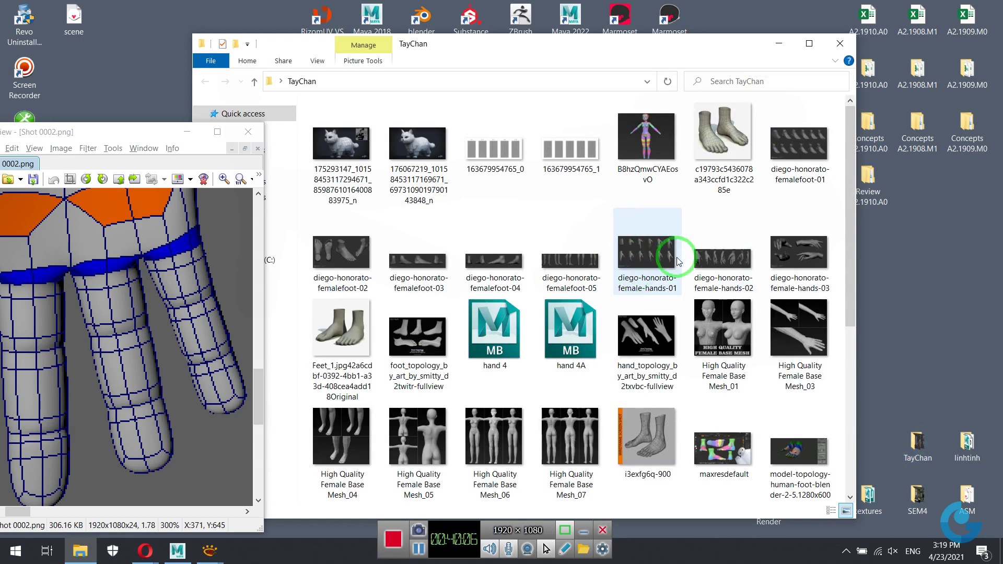
{"action": "scroll", "coordinate": [690, 263], "scroll_direction": "down", "scroll_amount": 3}
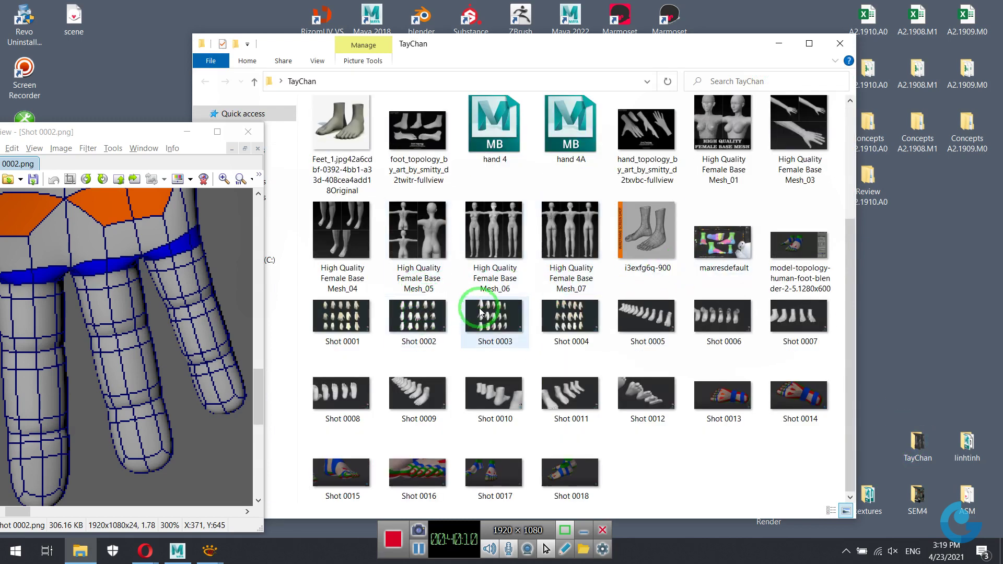
{"action": "scroll", "coordinate": [496, 313], "scroll_direction": "up", "scroll_amount": 3}
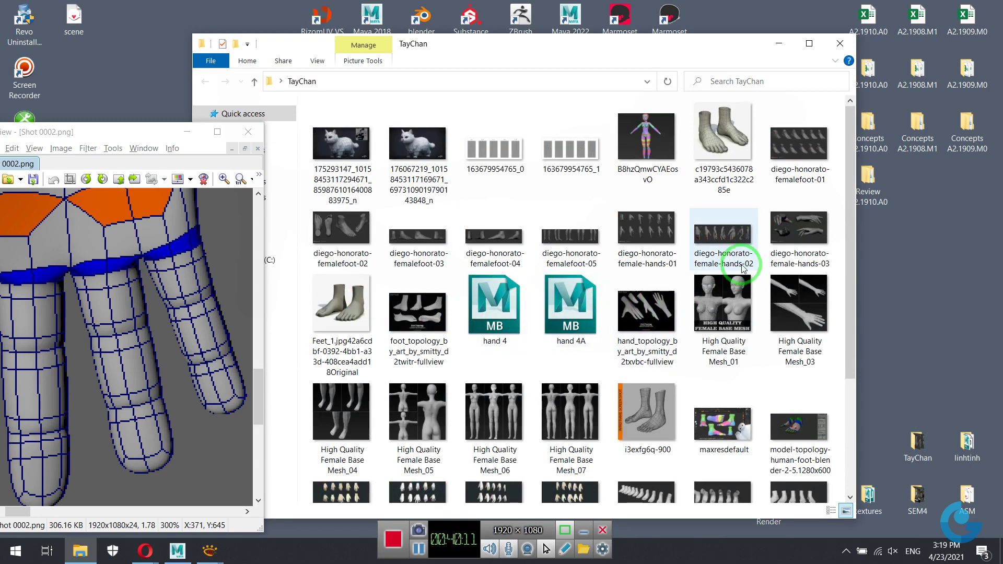
{"action": "double_click", "coordinate": [729, 230]}
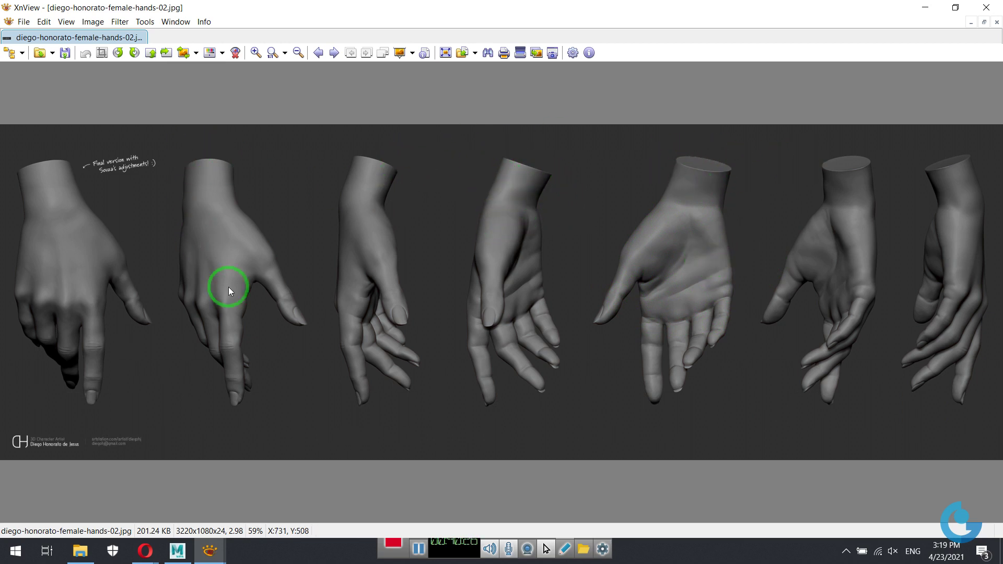
{"action": "left_click", "coordinate": [961, 9]}
{"action": "left_click", "coordinate": [673, 85]}
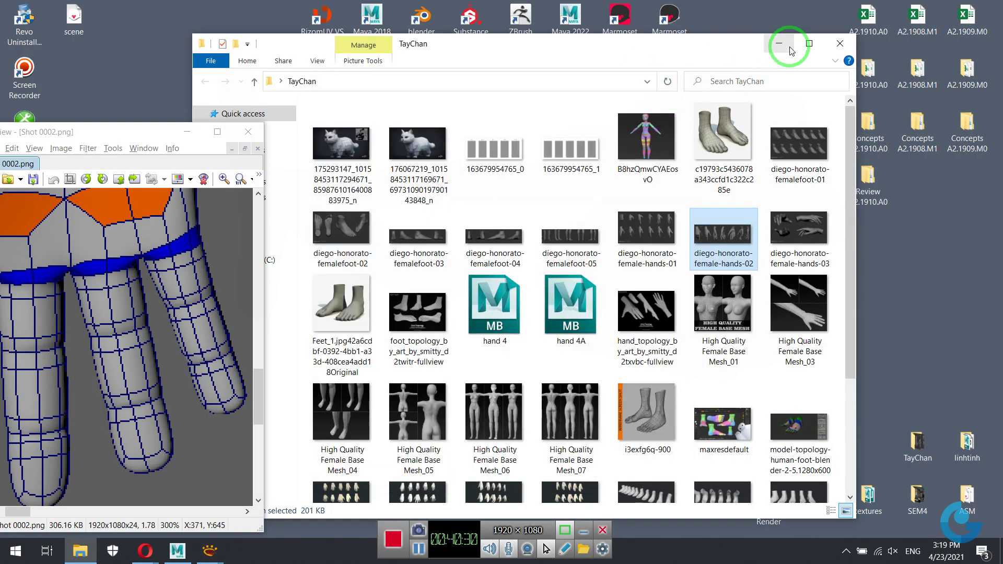
{"action": "left_click", "coordinate": [779, 44]}
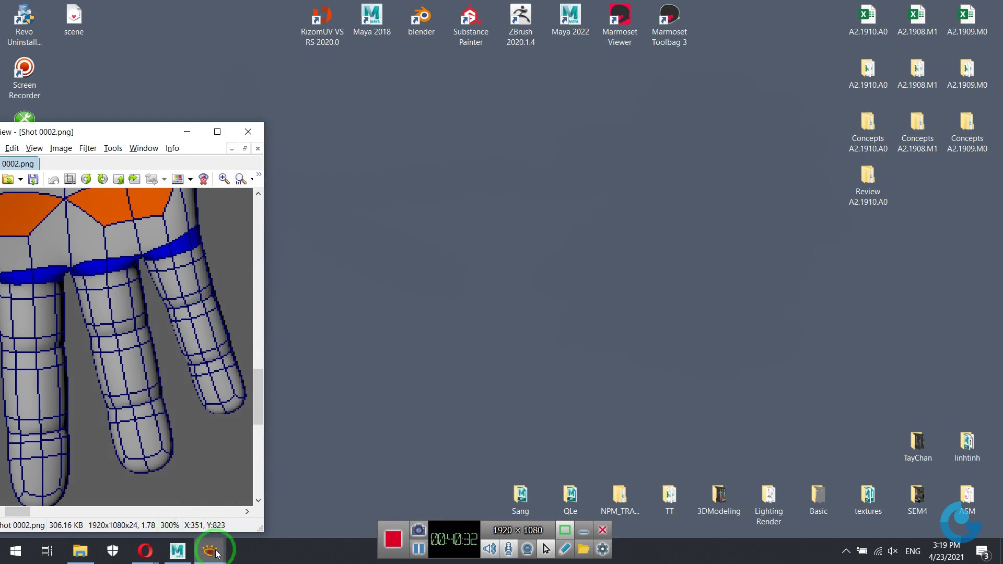
Return to Maya, zoom in on the palm and switch to face selection.
{"action": "left_click", "coordinate": [177, 552]}
{"action": "mouse_move", "coordinate": [483, 311]}
{"action": "left_mouse_down", "text": "alt"}
{"action": "mouse_move", "coordinate": [510, 235]}
{"action": "mouse_move", "coordinate": [604, 358]}
{"action": "mouse_move", "coordinate": [567, 276]}
{"action": "mouse_move", "coordinate": [539, 287]}
{"action": "mouse_move", "coordinate": [589, 321]}
{"action": "mouse_move", "coordinate": [536, 339]}
{"action": "left_mouse_up", "text": "alt"}
{"action": "scroll", "coordinate": [535, 338], "scroll_direction": "up", "scroll_amount": 2}
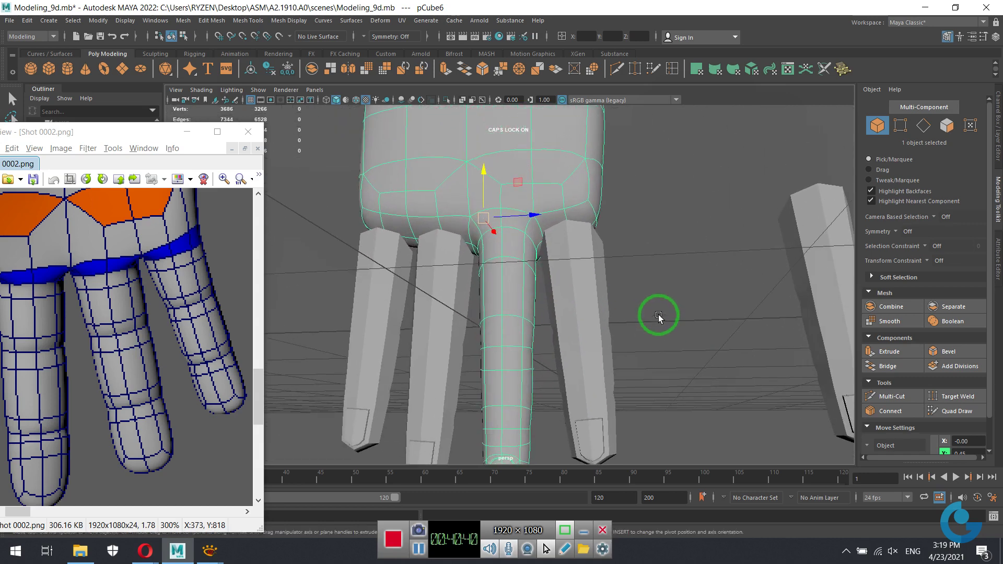
{"action": "scroll", "coordinate": [618, 314], "scroll_direction": "up", "scroll_amount": 2}
{"action": "scroll", "coordinate": [631, 226], "scroll_direction": "up", "scroll_amount": 2}
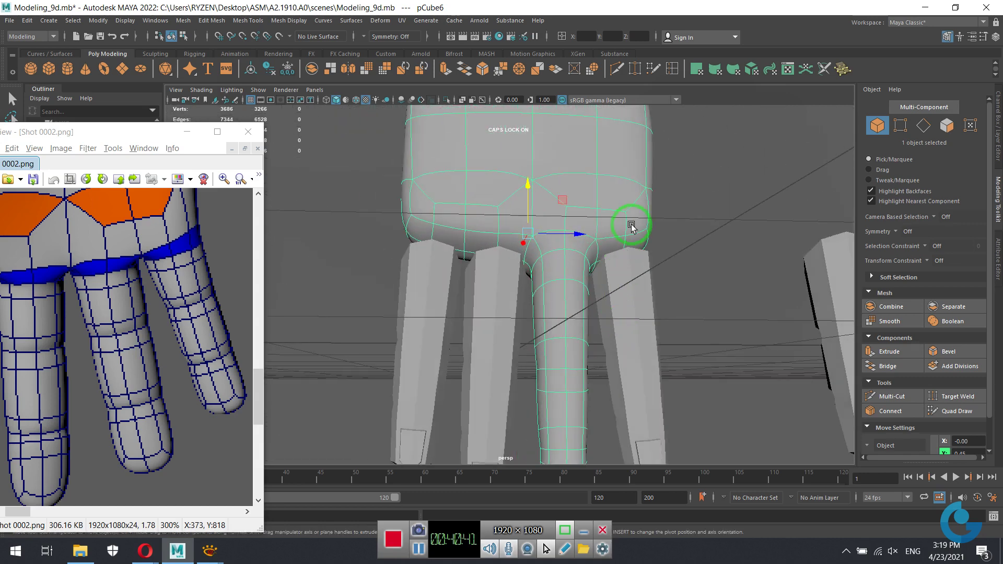
{"action": "right_click", "coordinate": [600, 233]}
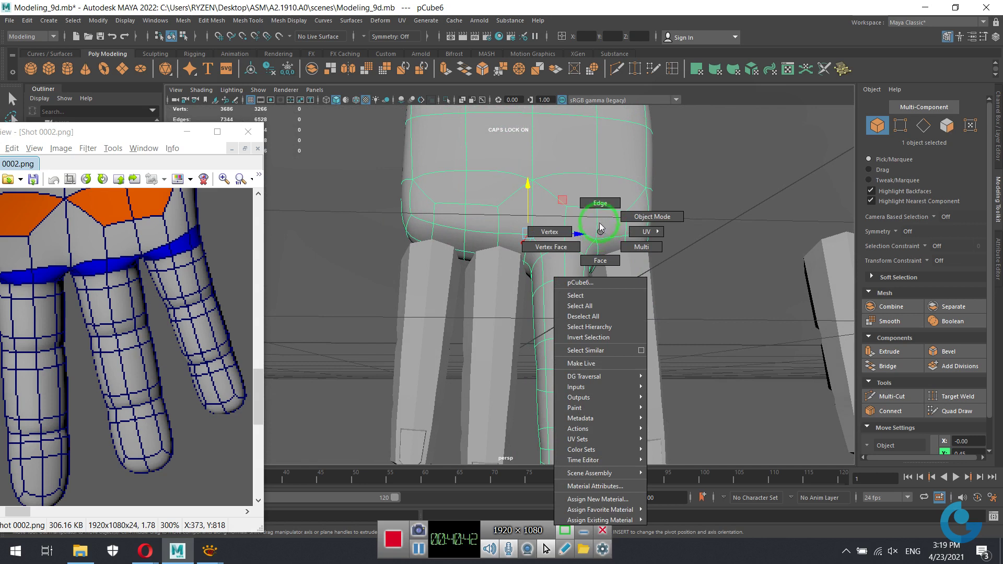
{"action": "left_click", "coordinate": [600, 260]}
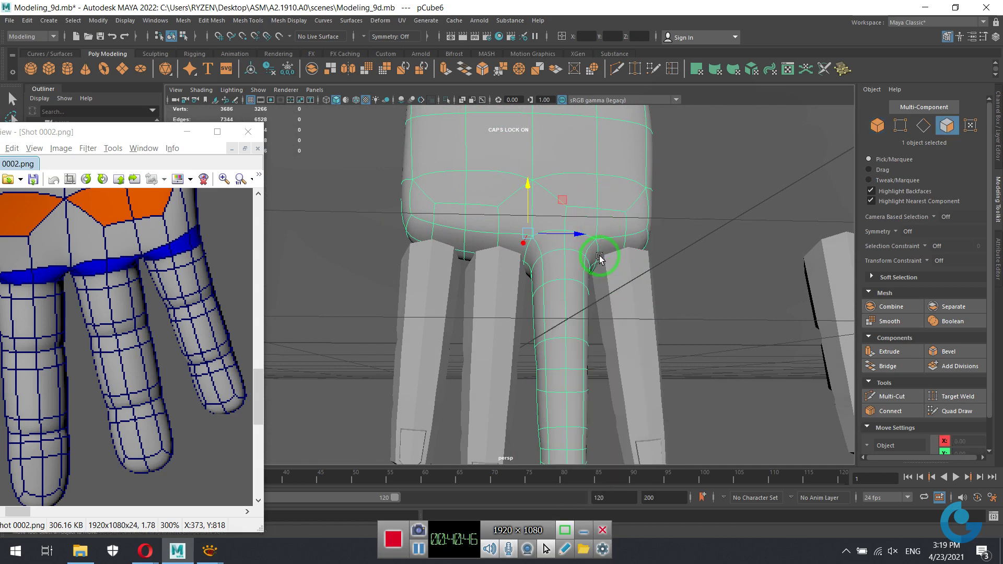
Delete the palm faces above the two fingers flanking the middle finger.
{"action": "left_click", "coordinate": [478, 241]}
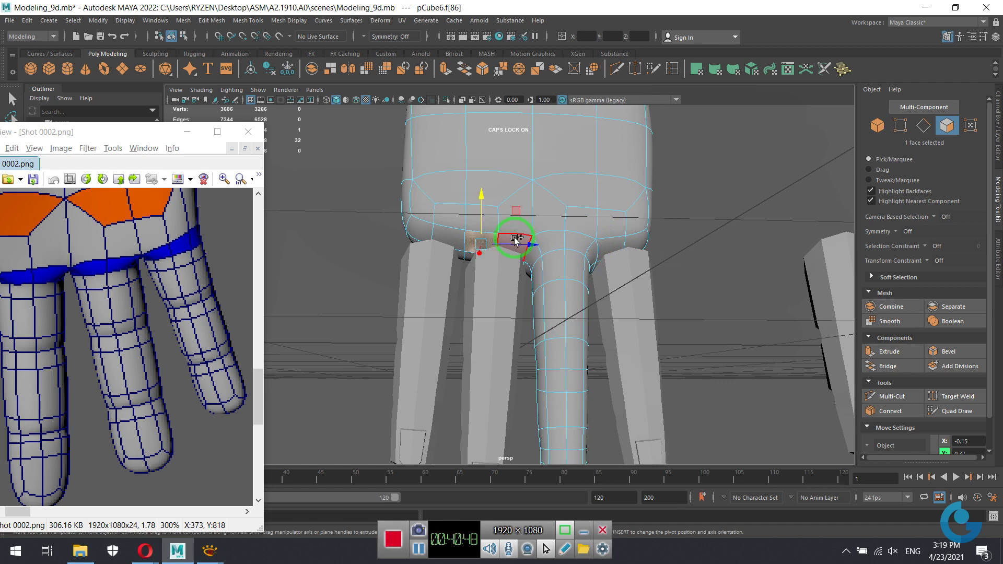
{"action": "left_click", "coordinate": [515, 239], "text": "shift"}
{"action": "left_click_drag", "start_coordinate": [538, 321], "coordinate": [557, 222], "text": "alt"}
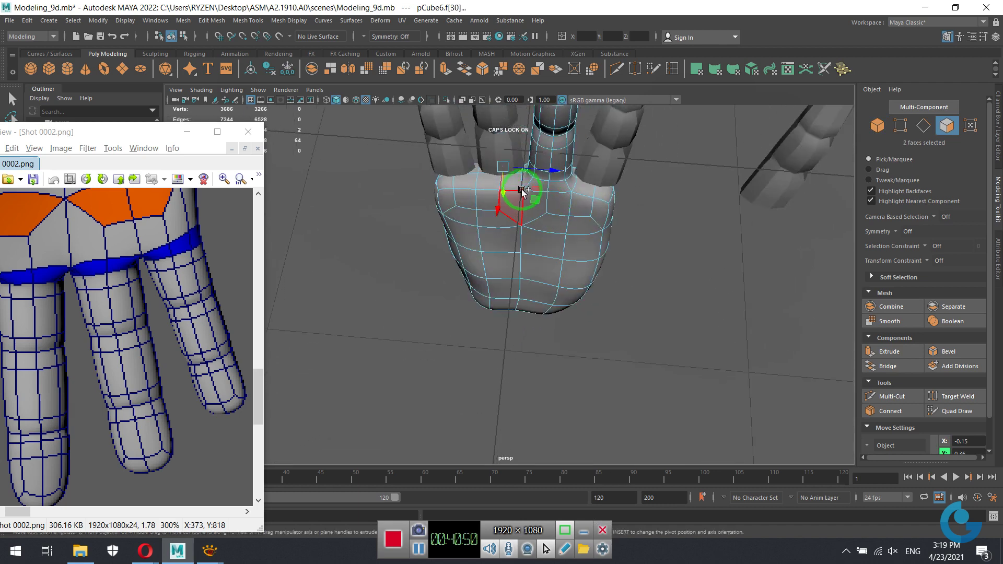
{"action": "left_click", "coordinate": [485, 182], "text": "shift"}
{"action": "left_click", "coordinate": [564, 190], "text": "shift"}
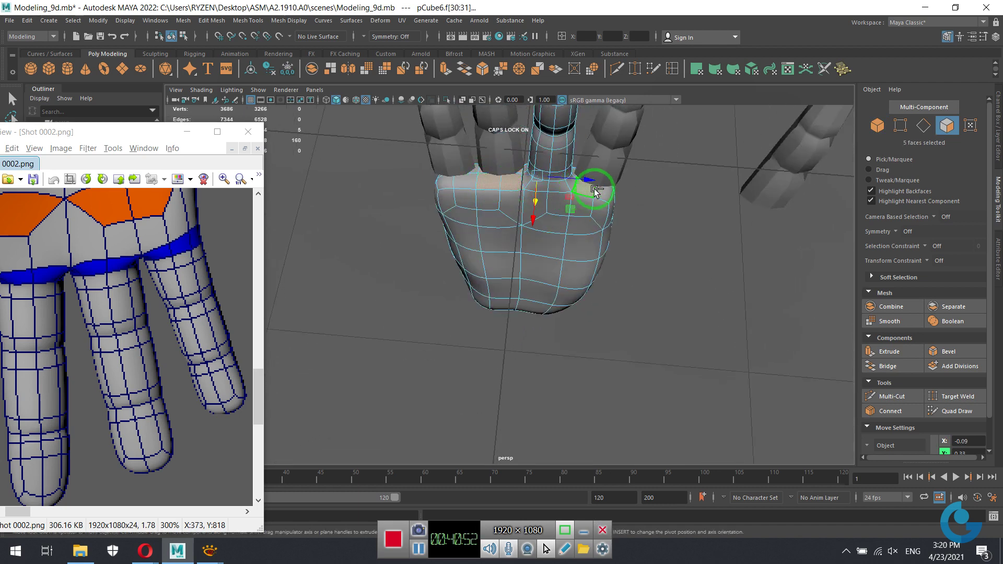
{"action": "left_click", "coordinate": [596, 193], "text": "shift"}
{"action": "mouse_move", "coordinate": [600, 197]}
{"action": "left_mouse_down", "text": "alt"}
{"action": "mouse_move", "coordinate": [637, 291]}
{"action": "mouse_move", "coordinate": [619, 226]}
{"action": "left_mouse_up", "text": "alt"}
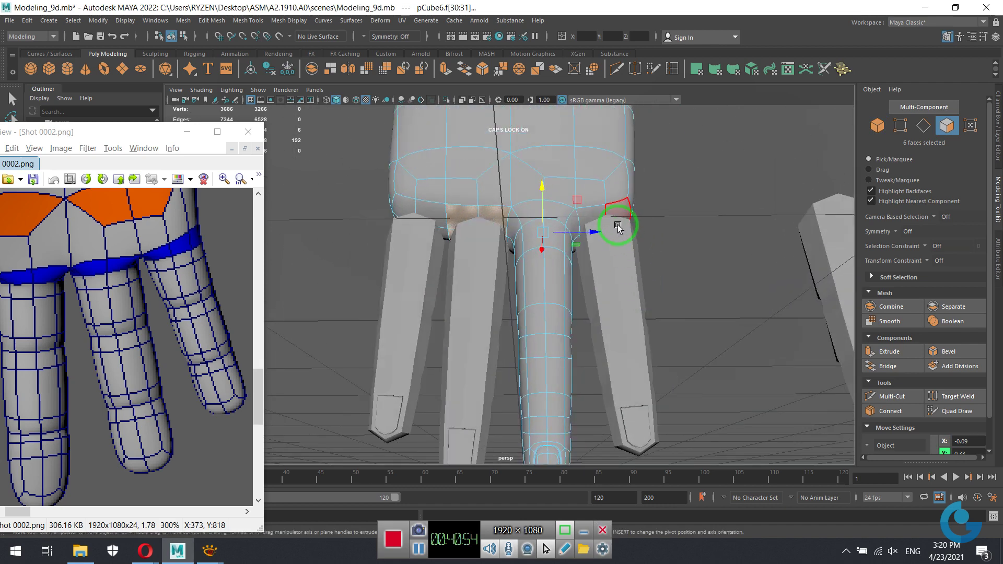
{"action": "key", "text": "Delete"}
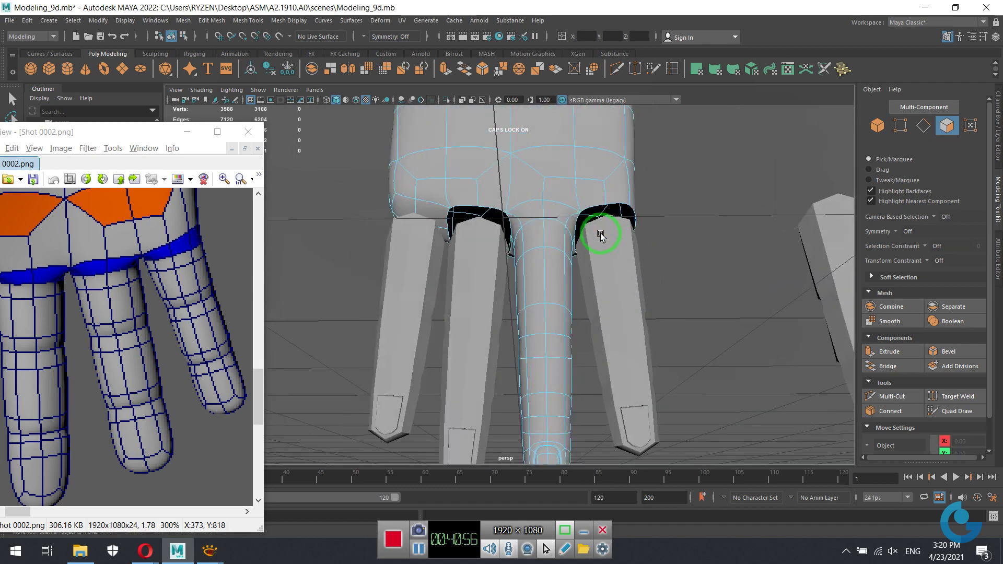
{"action": "mouse_move", "coordinate": [591, 229]}
{"action": "left_mouse_down", "text": "alt"}
{"action": "mouse_move", "coordinate": [526, 311]}
{"action": "mouse_move", "coordinate": [501, 314]}
{"action": "left_mouse_up", "text": "alt"}
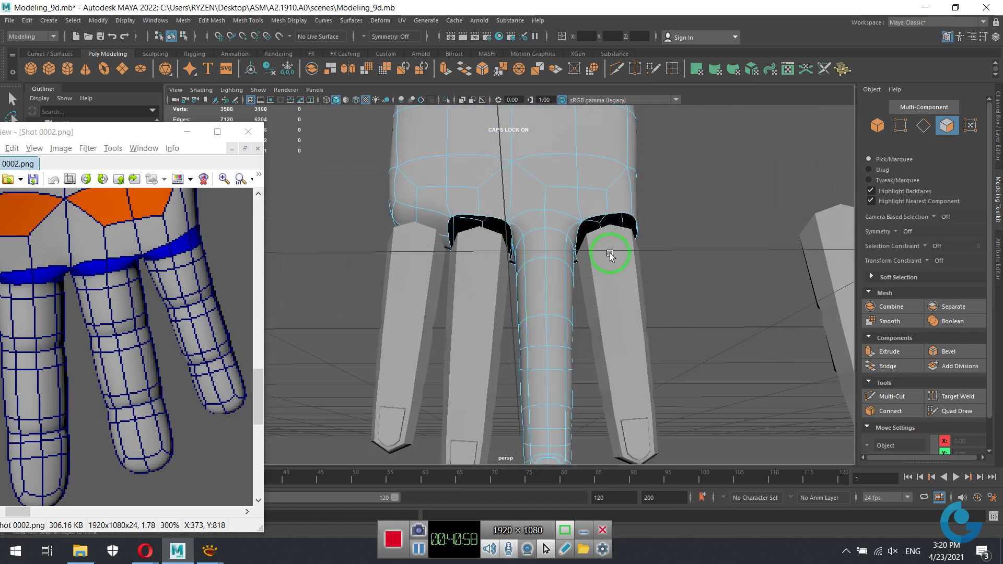
Select the palm and both side fingers as whole objects.
{"action": "key", "text": "F8"}
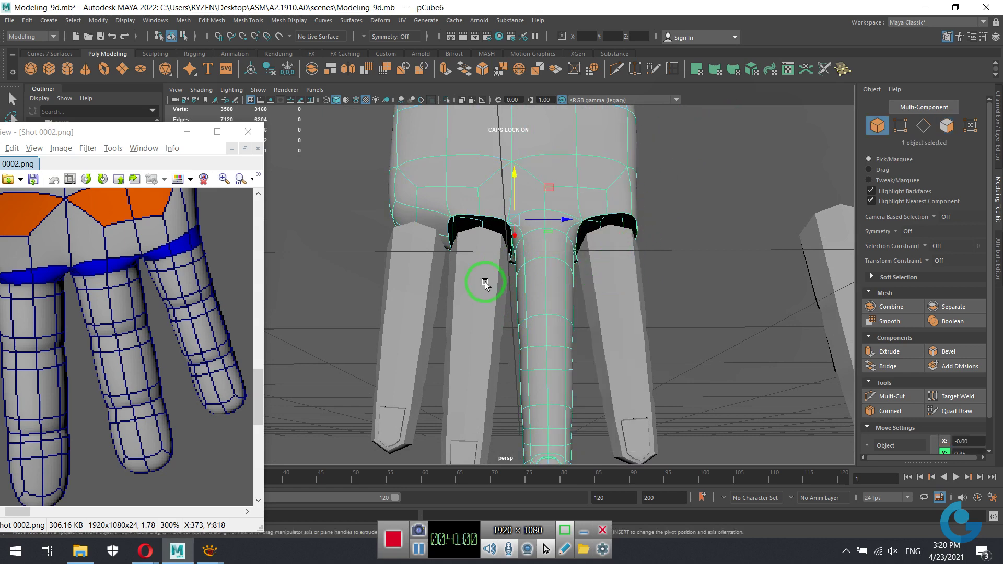
{"action": "left_click", "coordinate": [485, 283], "text": "shift"}
{"action": "left_click", "coordinate": [604, 282], "text": "shift"}
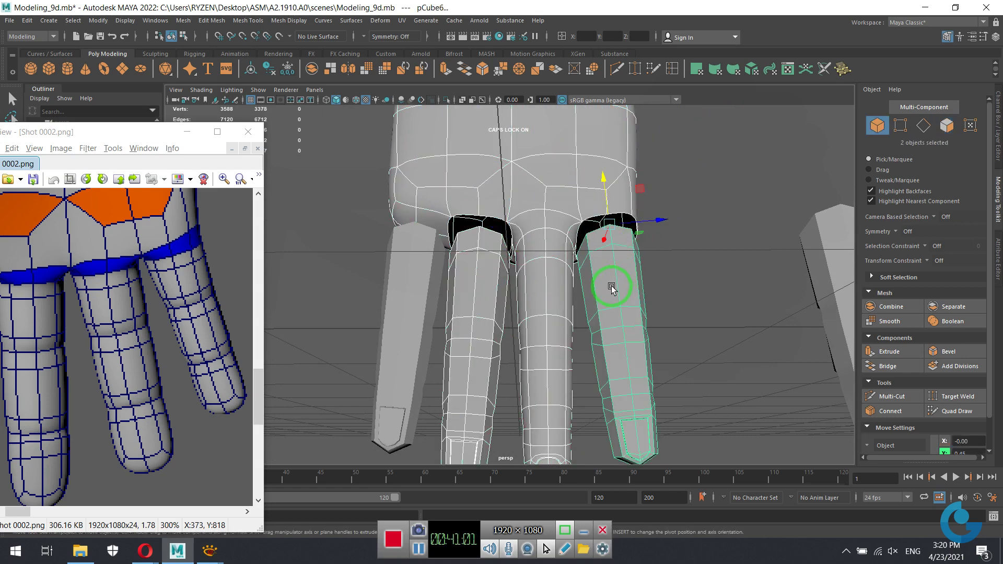
Combine the palm and the two side fingers into one mesh with Mesh > Combine.
{"action": "left_click", "coordinate": [187, 27]}
{"action": "left_click", "coordinate": [218, 55]}
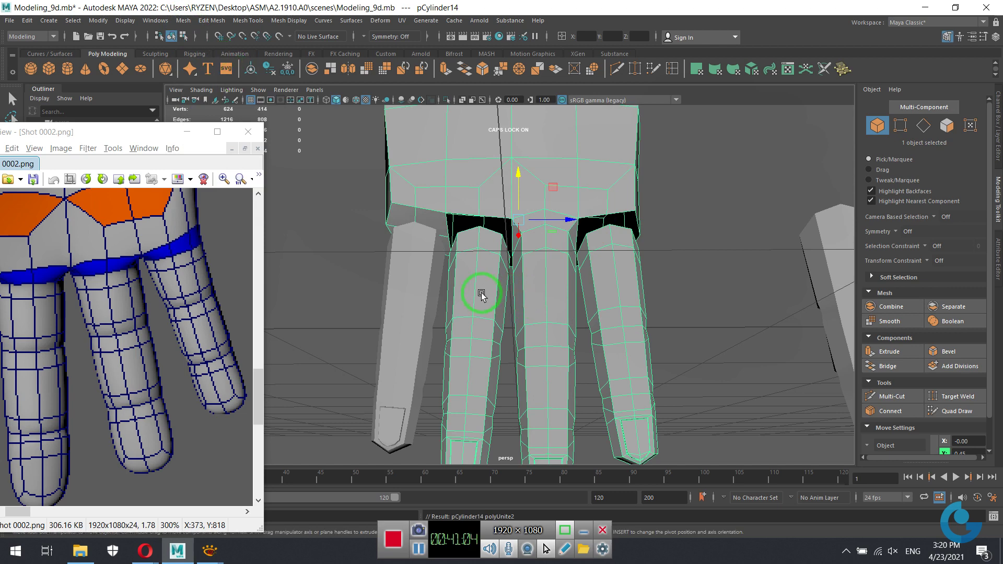
{"action": "scroll", "coordinate": [492, 292], "scroll_direction": "up", "scroll_amount": 2}
{"action": "scroll", "coordinate": [503, 251], "scroll_direction": "up", "scroll_amount": 2}
{"action": "scroll", "coordinate": [646, 307], "scroll_direction": "up", "scroll_amount": 3}
{"action": "scroll", "coordinate": [556, 218], "scroll_direction": "up", "scroll_amount": 3}
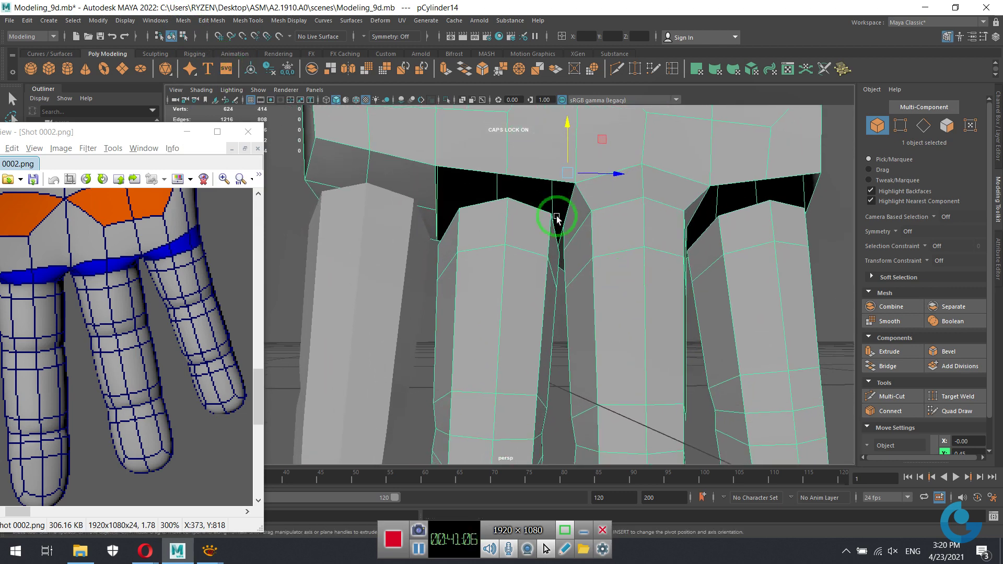
Bridge the first side finger's edge loop to its palm opening.
{"action": "right_click_drag", "start_coordinate": [557, 219], "coordinate": [543, 209]}
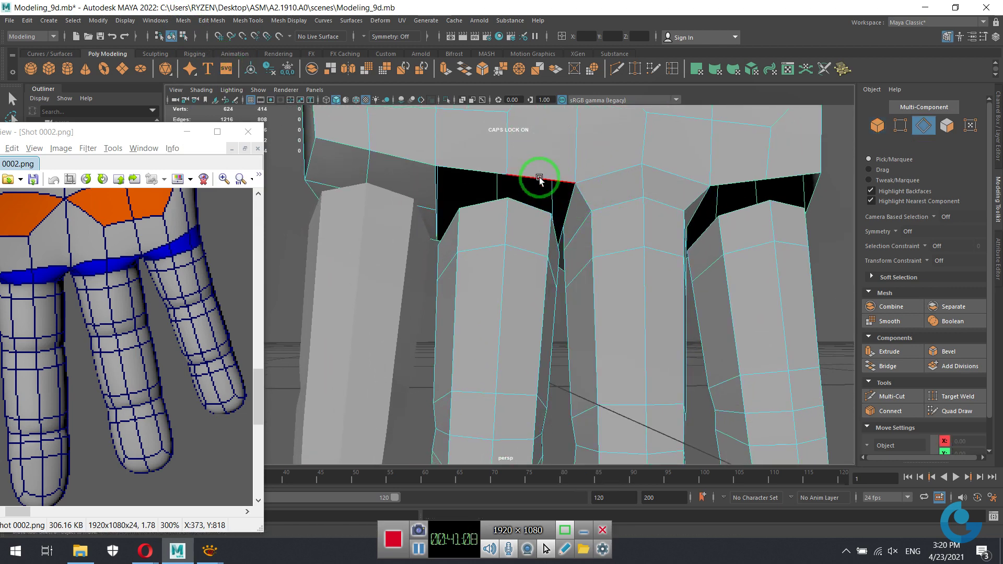
{"action": "double_click", "coordinate": [540, 179]}
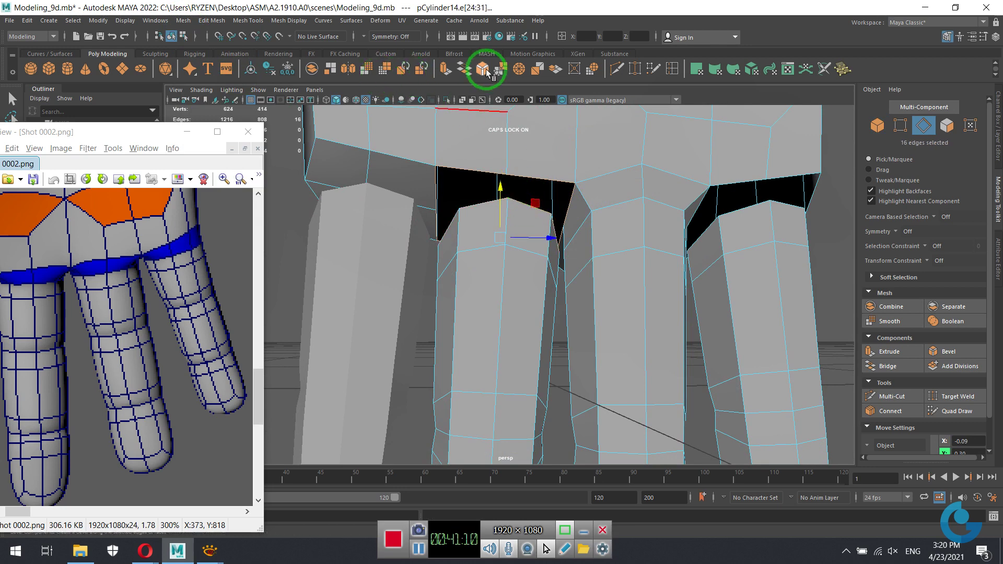
{"action": "left_click", "coordinate": [463, 67]}
{"action": "scroll", "coordinate": [578, 219], "scroll_direction": "down", "scroll_amount": 2}
Bridge the second side finger into its palm opening.
{"action": "left_click_drag", "start_coordinate": [710, 274], "coordinate": [645, 238], "text": "alt"}
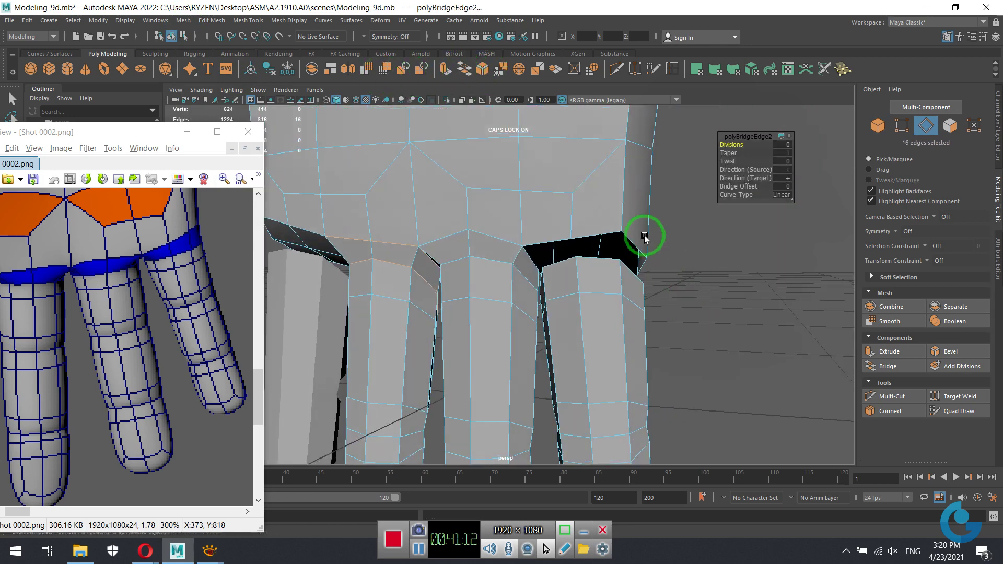
{"action": "double_click", "coordinate": [606, 258]}
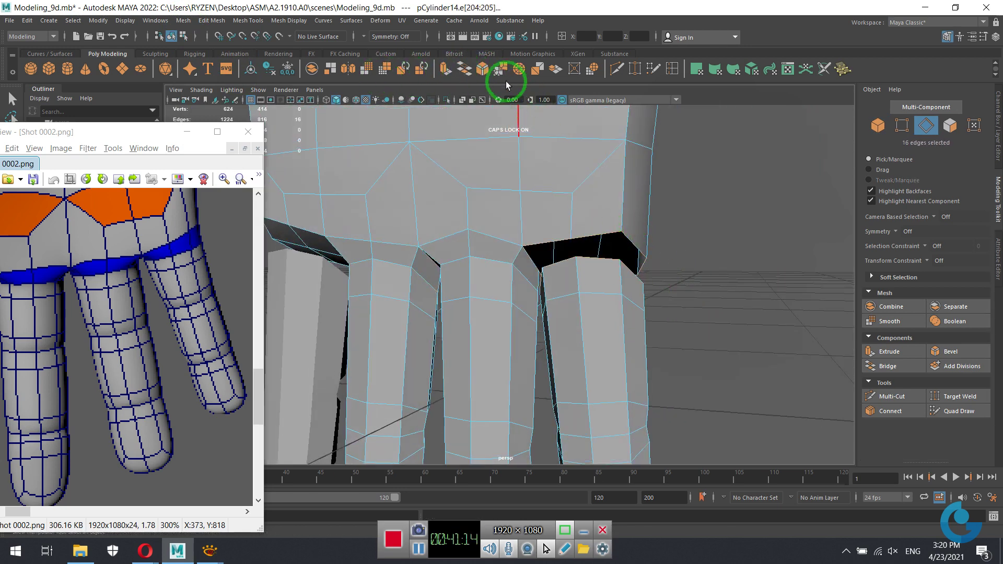
{"action": "left_click", "coordinate": [448, 70]}
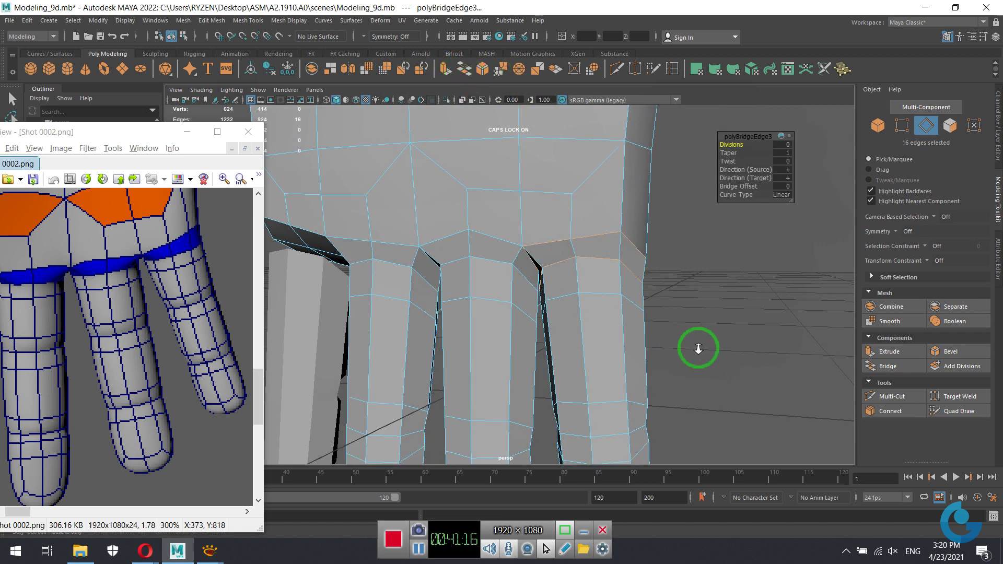
{"action": "scroll", "coordinate": [699, 347], "scroll_direction": "down", "scroll_amount": 5}
{"action": "mouse_move", "coordinate": [538, 318]}
{"action": "left_mouse_down", "text": "alt"}
{"action": "mouse_move", "coordinate": [601, 298]}
{"action": "mouse_move", "coordinate": [567, 287]}
{"action": "mouse_move", "coordinate": [554, 301]}
{"action": "mouse_move", "coordinate": [652, 316]}
{"action": "mouse_move", "coordinate": [557, 323]}
{"action": "mouse_move", "coordinate": [632, 294]}
{"action": "left_mouse_up", "text": "alt"}
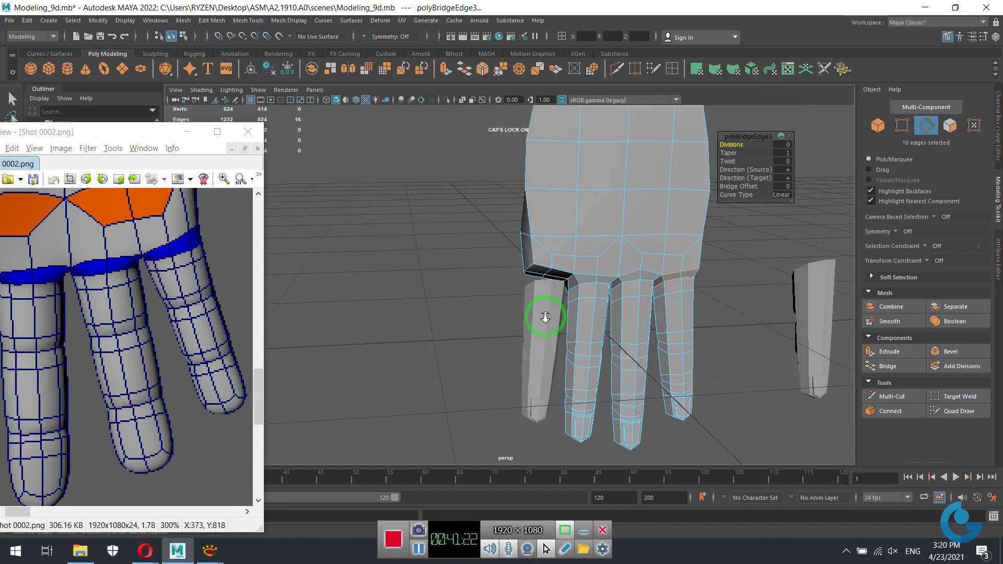
Delete the faulty bridge faces and reselect the hand mesh as an object.
{"action": "scroll", "coordinate": [717, 336], "scroll_direction": "up", "scroll_amount": 5}
{"action": "right_click", "coordinate": [606, 238]}
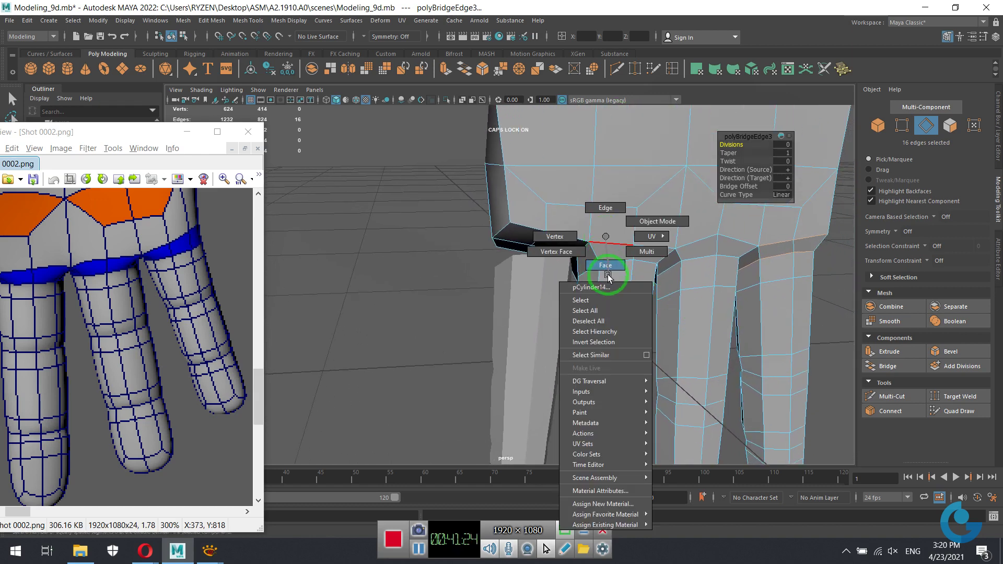
{"action": "left_click", "coordinate": [515, 249]}
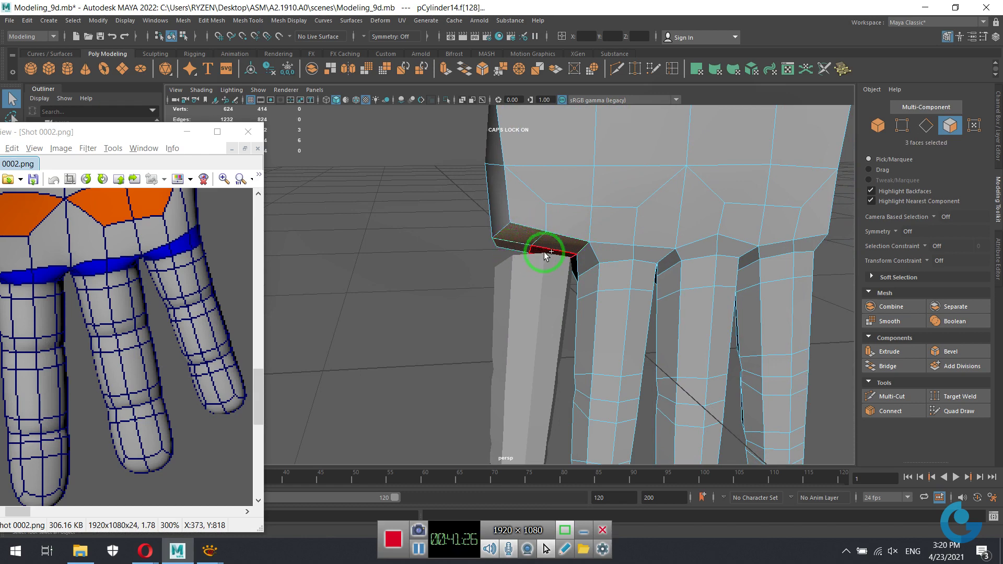
{"action": "key", "text": "Delete"}
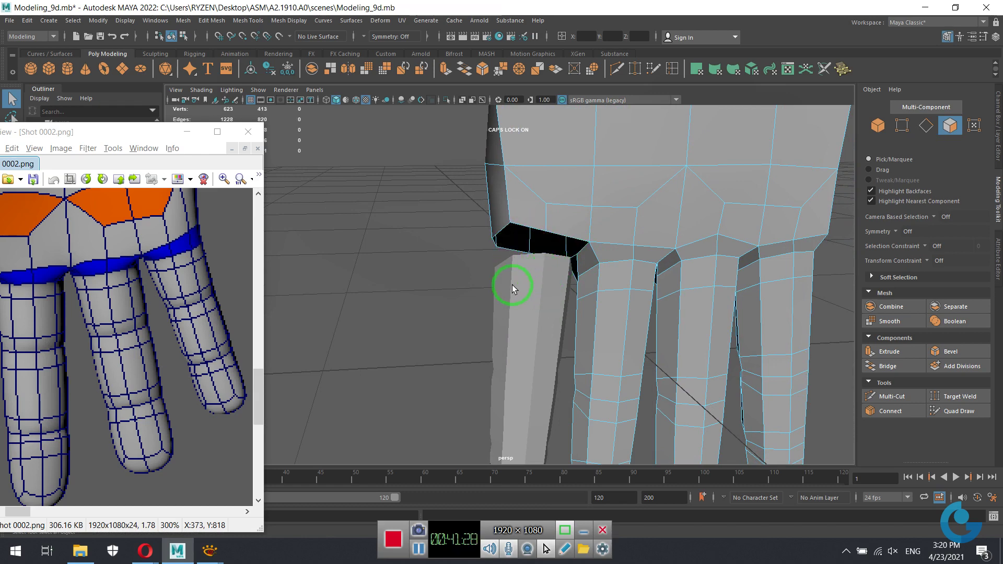
{"action": "right_click", "coordinate": [462, 280]}
{"action": "left_click", "coordinate": [418, 256]}
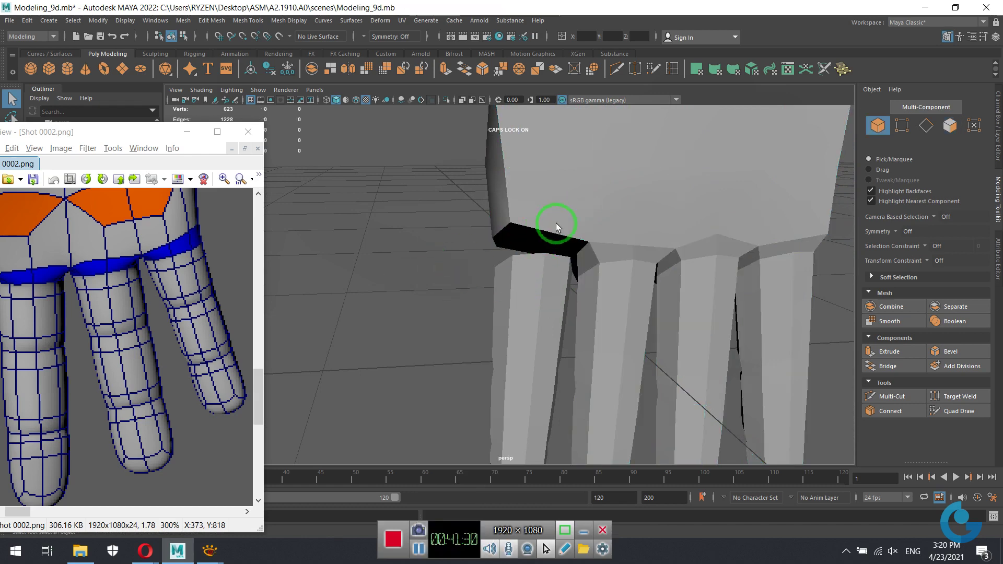
{"action": "left_click", "coordinate": [556, 226]}
Combine the loose outer finger with the hand mesh.
{"action": "right_click", "coordinate": [578, 235]}
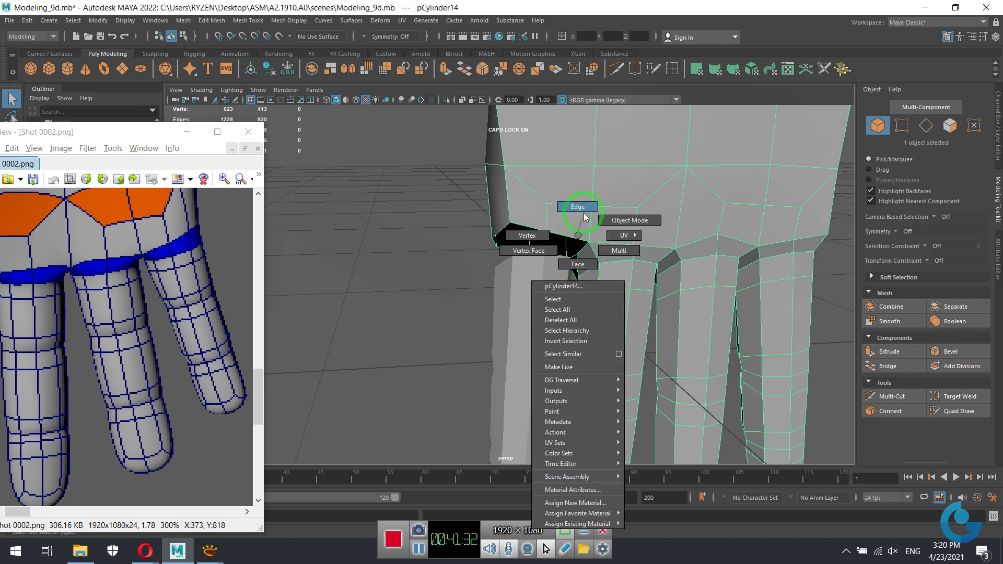
{"action": "left_click", "coordinate": [585, 216]}
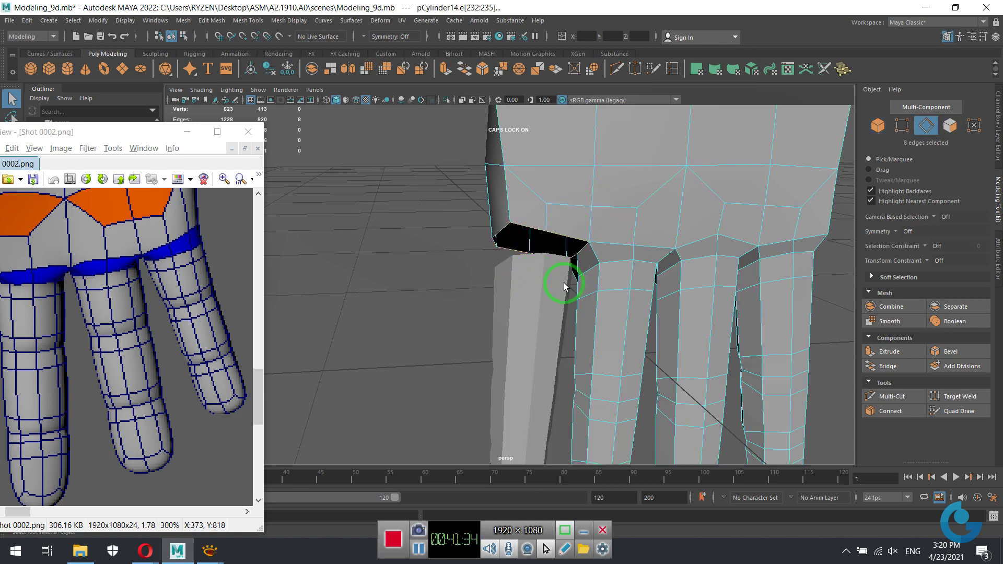
{"action": "right_click_drag", "start_coordinate": [745, 178], "coordinate": [746, 179]}
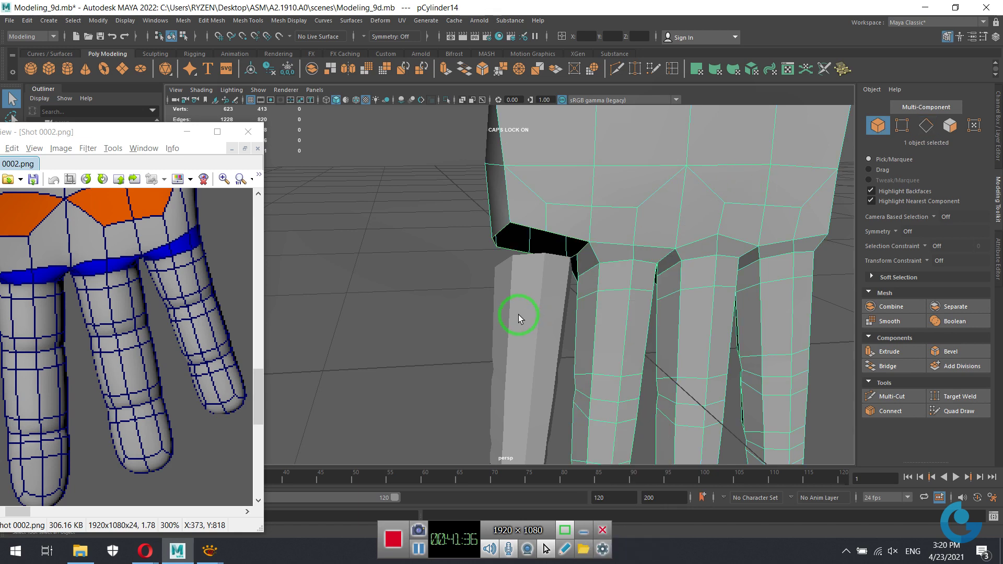
{"action": "left_click", "coordinate": [519, 314], "text": "shift"}
{"action": "left_click", "coordinate": [184, 20]}
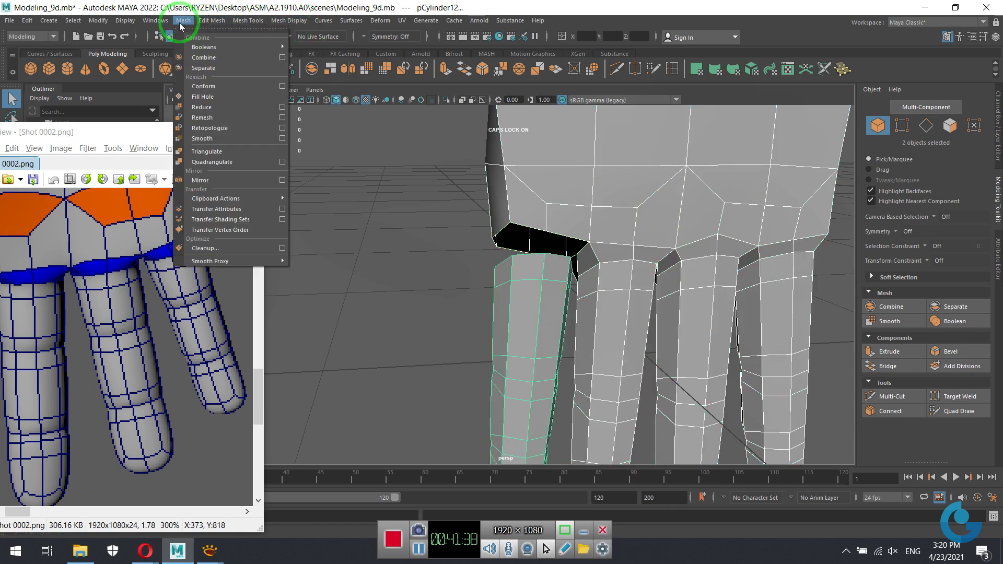
{"action": "left_click", "coordinate": [204, 57]}
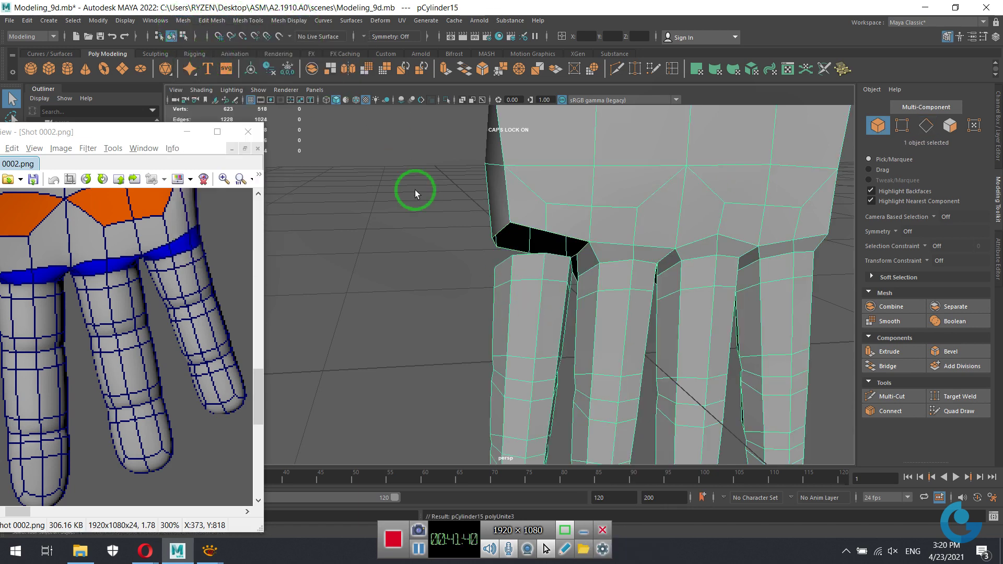
Bridge the open border edges between the outer finger and the palm.
{"action": "right_click", "coordinate": [579, 236]}
{"action": "left_click", "coordinate": [582, 200]}
{"action": "double_click", "coordinate": [551, 236]}
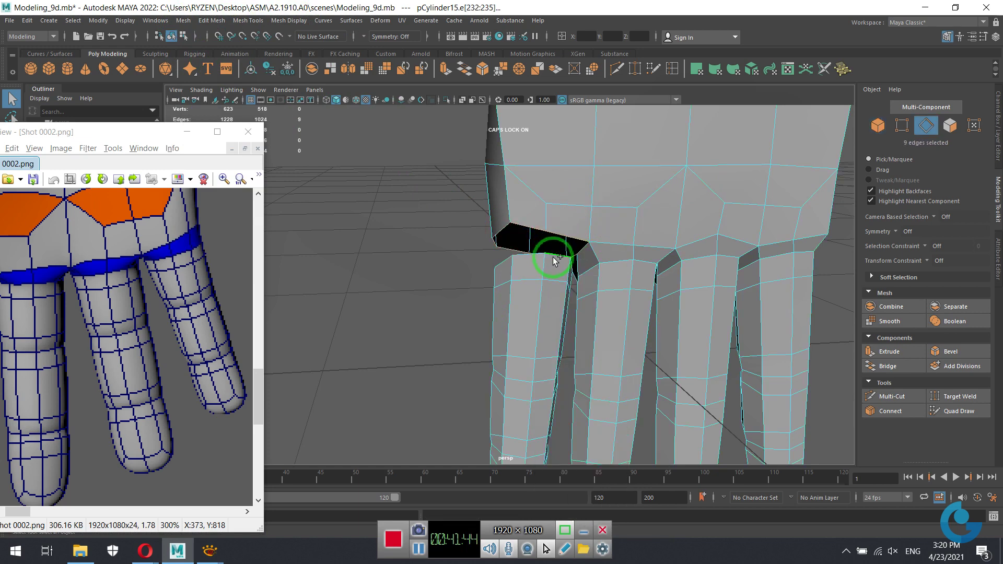
{"action": "left_click", "coordinate": [465, 67]}
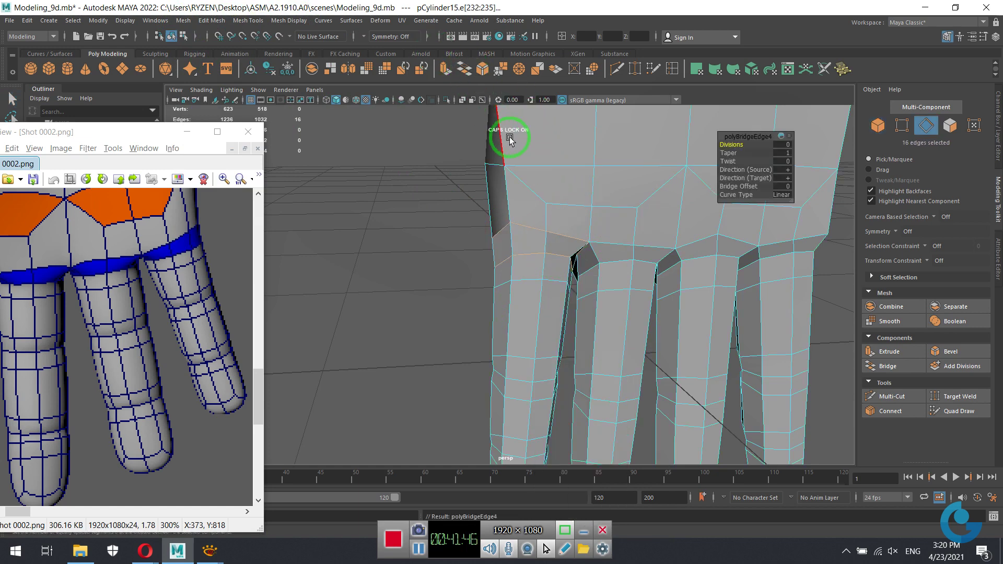
{"action": "scroll", "coordinate": [542, 251], "scroll_direction": "down", "scroll_amount": 5}
{"action": "mouse_move", "coordinate": [542, 250]}
{"action": "left_mouse_down", "text": "alt"}
{"action": "mouse_move", "coordinate": [587, 297]}
{"action": "mouse_move", "coordinate": [433, 297]}
{"action": "mouse_move", "coordinate": [528, 333]}
{"action": "mouse_move", "coordinate": [587, 266]}
{"action": "mouse_move", "coordinate": [589, 275]}
{"action": "mouse_move", "coordinate": [601, 267]}
{"action": "mouse_move", "coordinate": [826, 271]}
{"action": "mouse_move", "coordinate": [614, 293]}
{"action": "mouse_move", "coordinate": [775, 338]}
{"action": "mouse_move", "coordinate": [840, 322]}
{"action": "mouse_move", "coordinate": [824, 352]}
{"action": "mouse_move", "coordinate": [887, 326]}
{"action": "mouse_move", "coordinate": [802, 303]}
{"action": "mouse_move", "coordinate": [612, 213]}
{"action": "left_mouse_up", "text": "alt"}
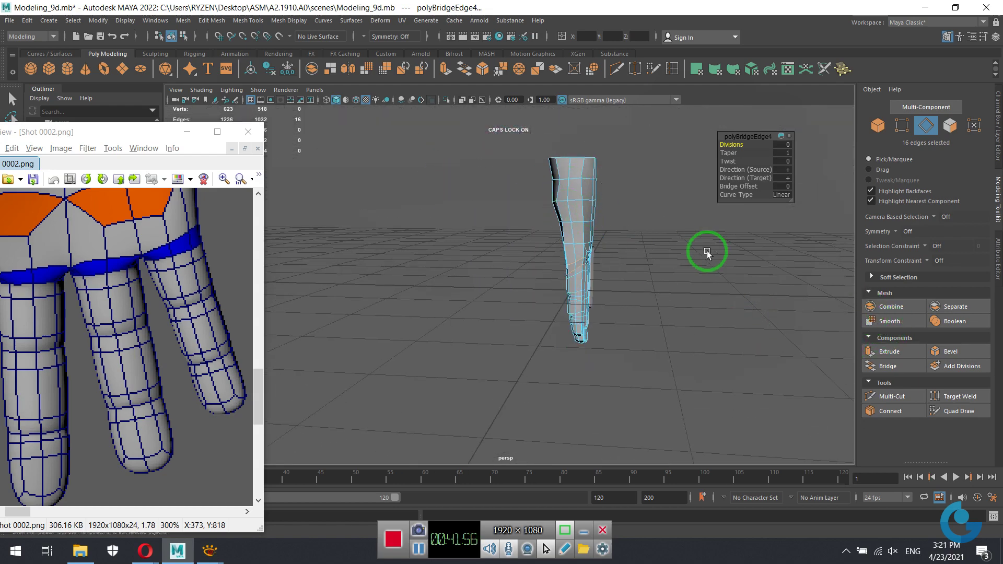
Select the whole hand, show the Channel Box and minimize the reference image viewer.
{"action": "mouse_move", "coordinate": [707, 254]}
{"action": "left_mouse_down", "text": "alt"}
{"action": "mouse_move", "coordinate": [475, 253]}
{"action": "mouse_move", "coordinate": [565, 250]}
{"action": "left_mouse_up", "text": "alt"}
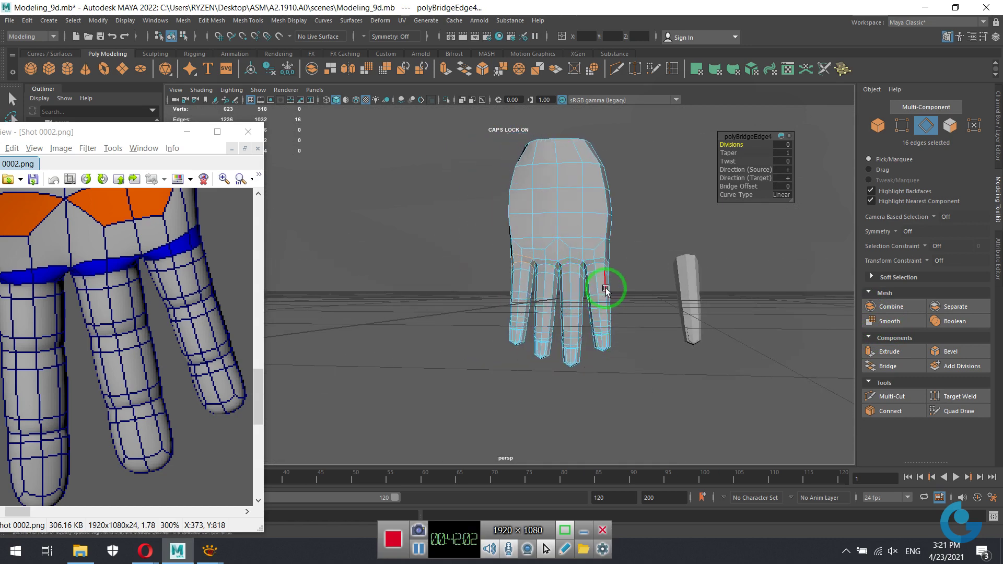
{"action": "mouse_move", "coordinate": [585, 201]}
{"action": "left_mouse_down", "text": "alt"}
{"action": "mouse_move", "coordinate": [634, 284]}
{"action": "mouse_move", "coordinate": [697, 266]}
{"action": "mouse_move", "coordinate": [714, 246]}
{"action": "mouse_move", "coordinate": [351, 237]}
{"action": "mouse_move", "coordinate": [587, 250]}
{"action": "mouse_move", "coordinate": [576, 281]}
{"action": "mouse_move", "coordinate": [484, 282]}
{"action": "mouse_move", "coordinate": [603, 245]}
{"action": "mouse_move", "coordinate": [661, 258]}
{"action": "mouse_move", "coordinate": [469, 272]}
{"action": "mouse_move", "coordinate": [474, 286]}
{"action": "mouse_move", "coordinate": [687, 282]}
{"action": "mouse_move", "coordinate": [554, 317]}
{"action": "mouse_move", "coordinate": [553, 309]}
{"action": "mouse_move", "coordinate": [600, 324]}
{"action": "mouse_move", "coordinate": [538, 313]}
{"action": "mouse_move", "coordinate": [571, 321]}
{"action": "left_mouse_up", "text": "alt"}
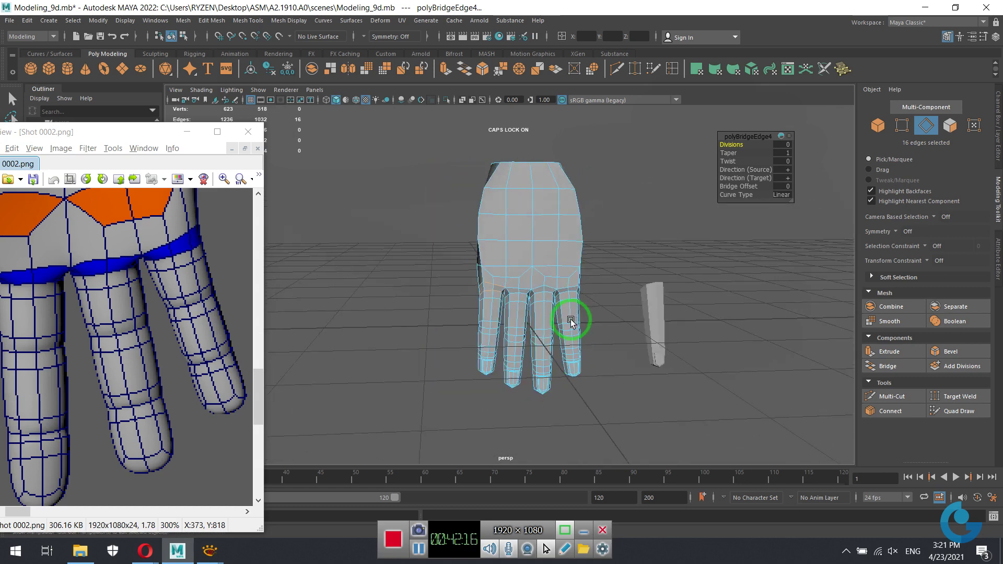
{"action": "right_click_drag", "start_coordinate": [558, 272], "coordinate": [649, 225]}
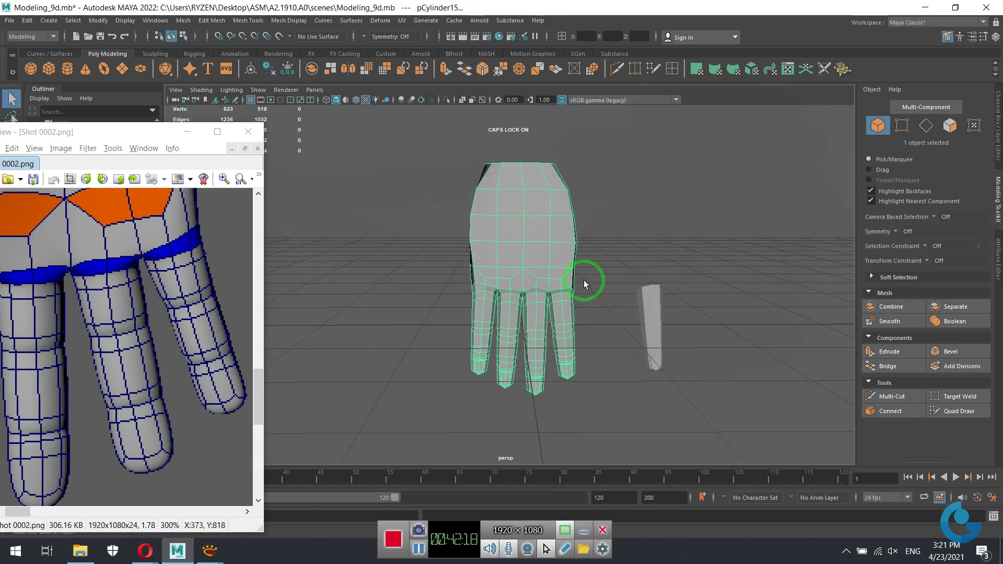
{"action": "left_click", "coordinate": [999, 146]}
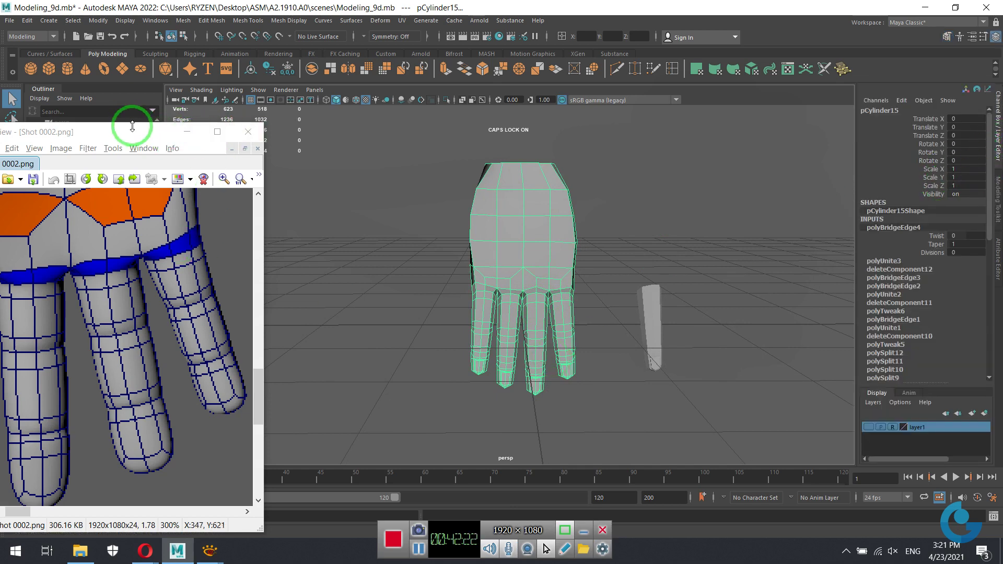
{"action": "left_click", "coordinate": [184, 132]}
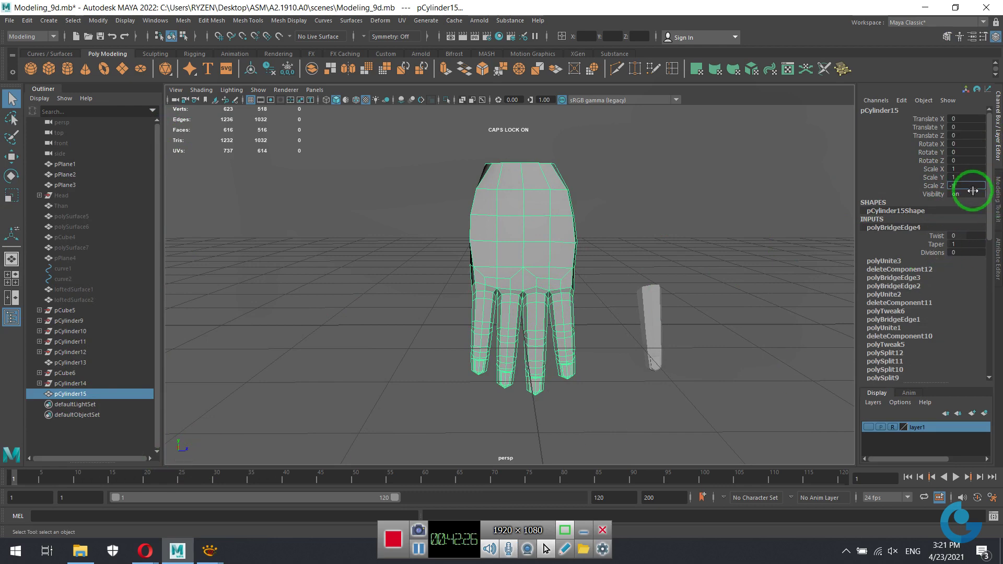
Frame the hand frontally and marquee-select its 56 palm faces in Face mode.
{"action": "mouse_move", "coordinate": [644, 286]}
{"action": "left_mouse_down", "text": "alt"}
{"action": "mouse_move", "coordinate": [585, 271]}
{"action": "mouse_move", "coordinate": [531, 274]}
{"action": "mouse_move", "coordinate": [515, 253]}
{"action": "mouse_move", "coordinate": [596, 328]}
{"action": "mouse_move", "coordinate": [546, 320]}
{"action": "mouse_move", "coordinate": [602, 334]}
{"action": "mouse_move", "coordinate": [539, 352]}
{"action": "left_mouse_up", "text": "alt"}
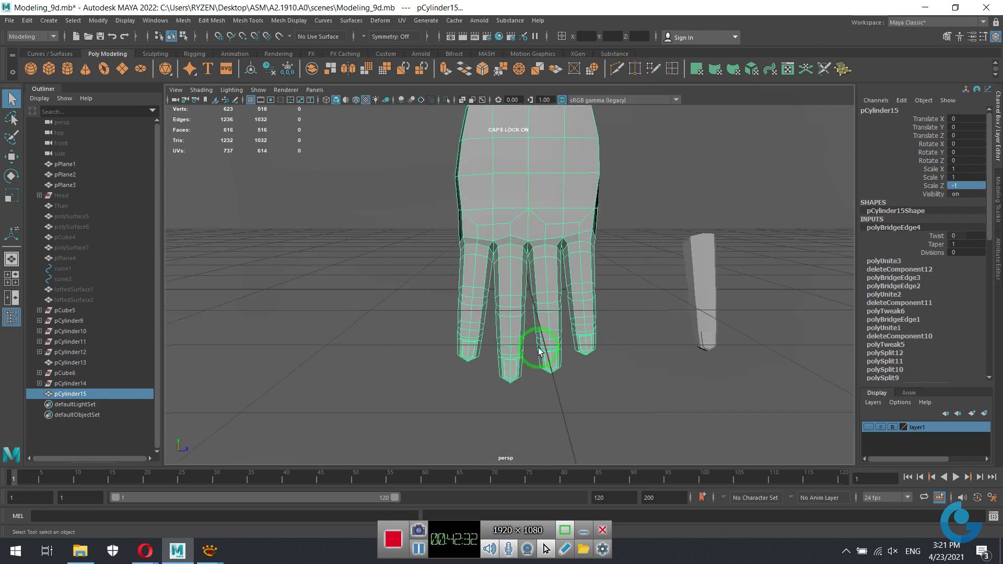
{"action": "mouse_move", "coordinate": [467, 349]}
{"action": "left_mouse_down", "text": "alt"}
{"action": "mouse_move", "coordinate": [634, 354]}
{"action": "mouse_move", "coordinate": [567, 347]}
{"action": "left_mouse_up", "text": "alt"}
{"action": "middle_click_drag", "start_coordinate": [567, 347], "coordinate": [614, 339], "text": "alt"}
{"action": "right_click_drag", "start_coordinate": [615, 339], "coordinate": [576, 313], "text": "alt"}
{"action": "mouse_move", "coordinate": [576, 314]}
{"action": "left_mouse_down", "text": "alt"}
{"action": "mouse_move", "coordinate": [553, 314]}
{"action": "mouse_move", "coordinate": [600, 298]}
{"action": "mouse_move", "coordinate": [502, 298]}
{"action": "mouse_move", "coordinate": [587, 291]}
{"action": "left_mouse_up", "text": "alt"}
{"action": "mouse_move", "coordinate": [587, 292]}
{"action": "right_mouse_down", "text": "alt"}
{"action": "mouse_move", "coordinate": [502, 296]}
{"action": "mouse_move", "coordinate": [654, 300]}
{"action": "right_mouse_up", "text": "alt"}
{"action": "mouse_move", "coordinate": [654, 299]}
{"action": "left_mouse_down", "text": "alt"}
{"action": "mouse_move", "coordinate": [573, 311]}
{"action": "mouse_move", "coordinate": [590, 366]}
{"action": "mouse_move", "coordinate": [598, 293]}
{"action": "mouse_move", "coordinate": [578, 323]}
{"action": "mouse_move", "coordinate": [605, 349]}
{"action": "mouse_move", "coordinate": [610, 314]}
{"action": "mouse_move", "coordinate": [587, 307]}
{"action": "mouse_move", "coordinate": [589, 325]}
{"action": "left_mouse_up", "text": "alt"}
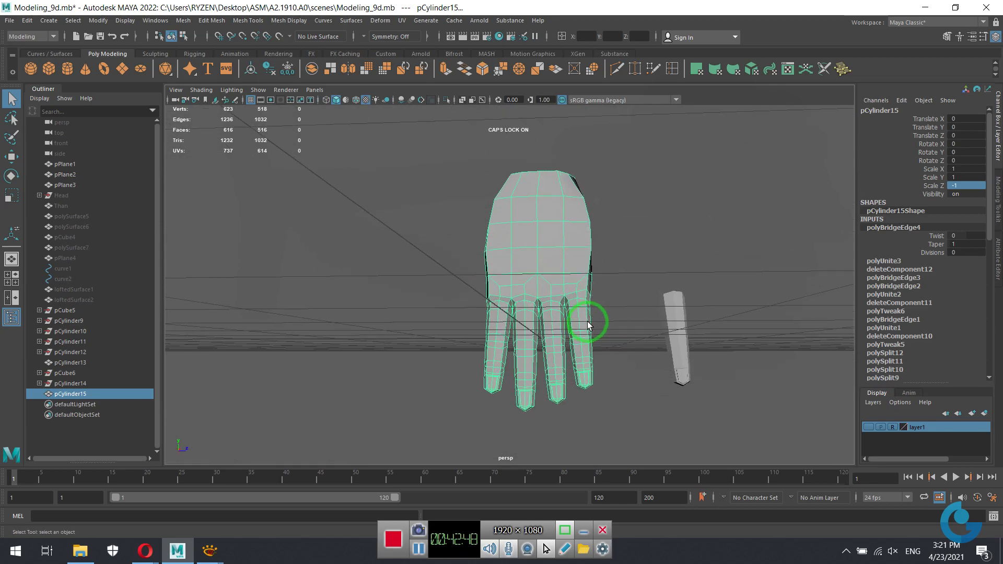
{"action": "mouse_move", "coordinate": [688, 242]}
{"action": "right_mouse_down"}
{"action": "mouse_move", "coordinate": [657, 244]}
{"action": "mouse_move", "coordinate": [688, 273]}
{"action": "right_mouse_up"}
{"action": "left_click_drag", "start_coordinate": [523, 231], "coordinate": [547, 302], "text": "alt"}
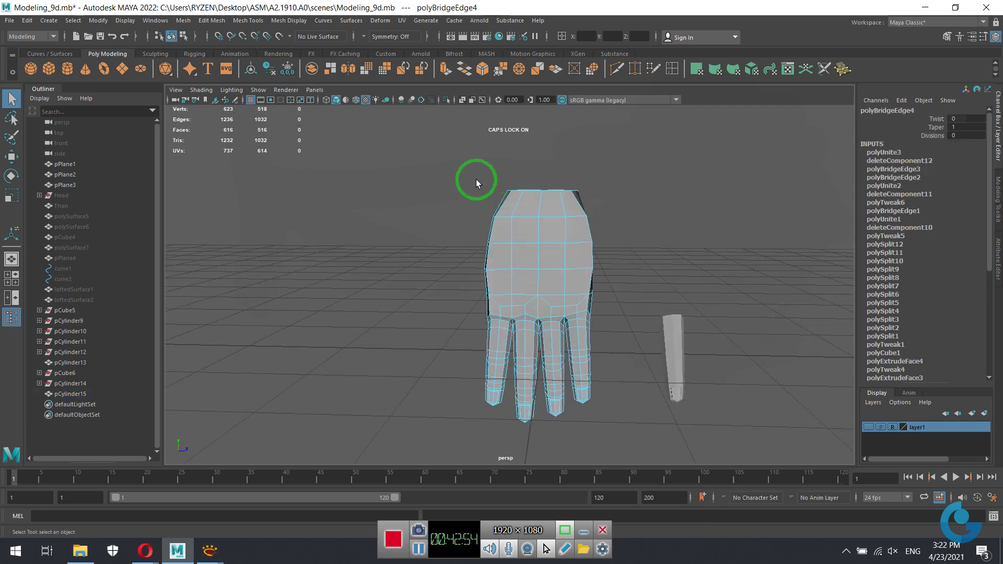
{"action": "mouse_move", "coordinate": [416, 161]}
{"action": "left_mouse_down"}
{"action": "mouse_move", "coordinate": [707, 260]}
{"action": "mouse_move", "coordinate": [459, 284]}
{"action": "mouse_move", "coordinate": [619, 273]}
{"action": "mouse_move", "coordinate": [515, 195]}
{"action": "mouse_move", "coordinate": [653, 282]}
{"action": "left_mouse_up"}
{"action": "right_click_drag", "start_coordinate": [587, 314], "coordinate": [630, 270], "text": "alt"}
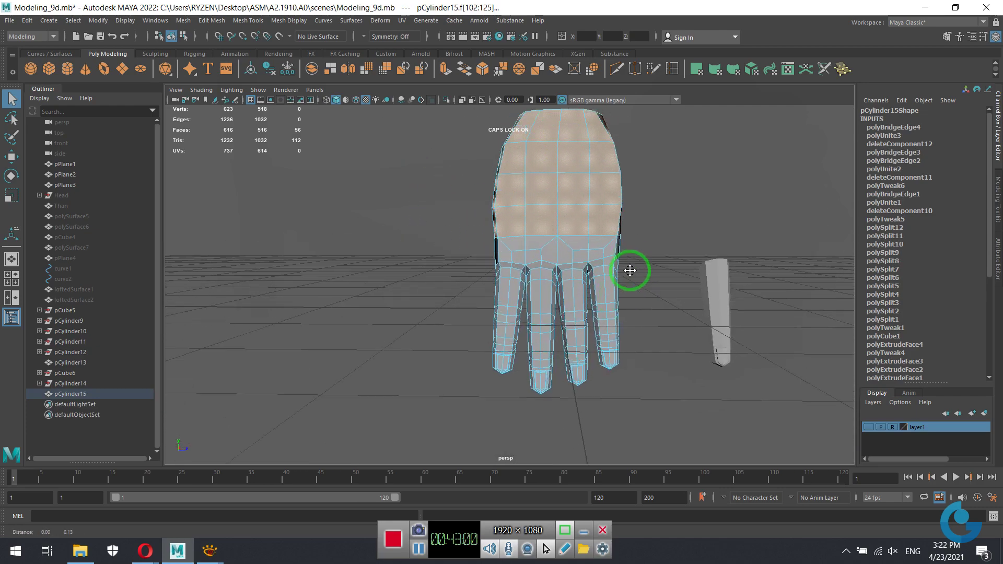
Extract the selected palm faces into a separate mesh with Edit Mesh > Extract.
{"action": "middle_click_drag", "start_coordinate": [631, 271], "coordinate": [600, 313], "text": "alt"}
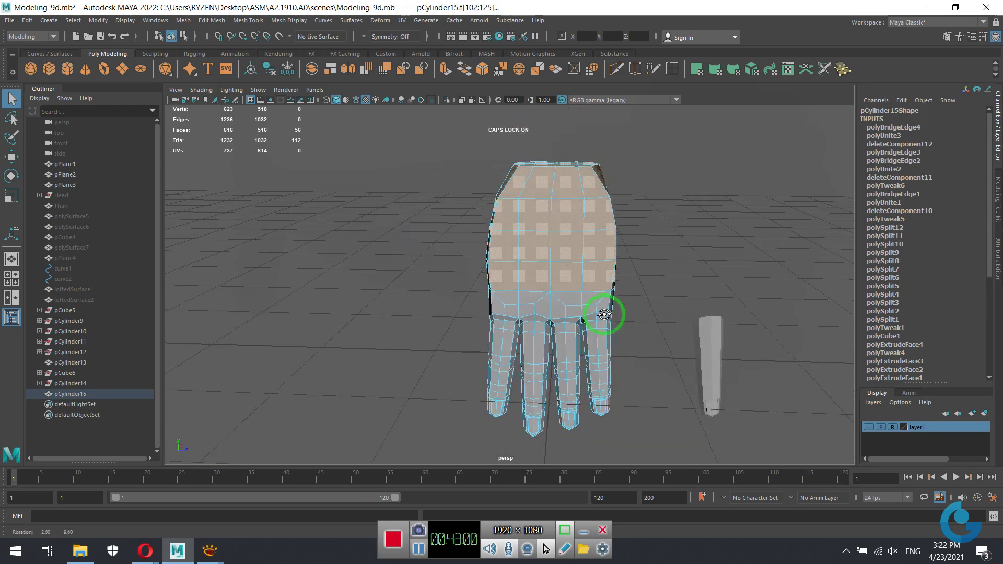
{"action": "left_click", "coordinate": [192, 26]}
{"action": "mouse_move", "coordinate": [212, 20]}
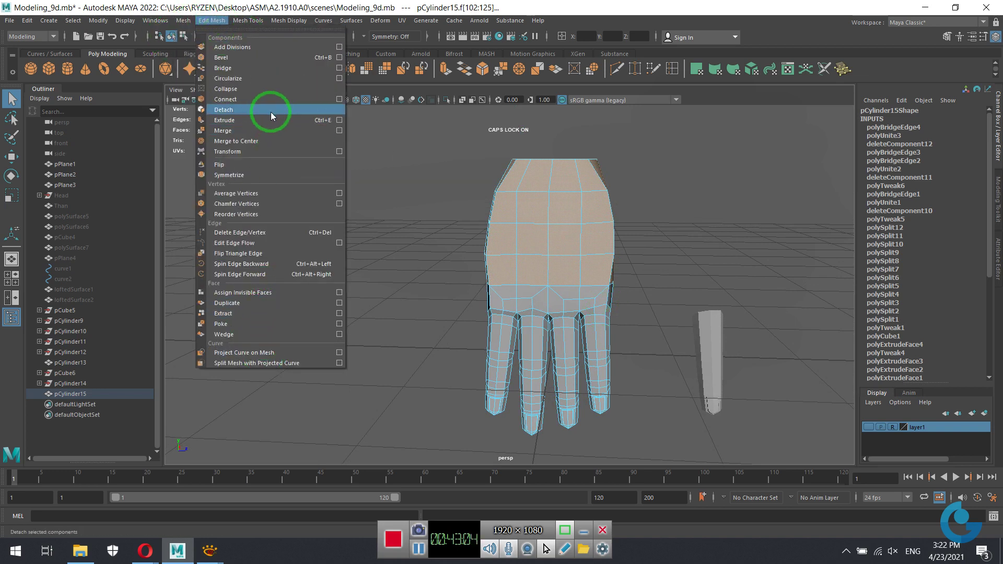
{"action": "left_click", "coordinate": [246, 315]}
{"action": "right_click_drag", "start_coordinate": [705, 224], "coordinate": [776, 206]}
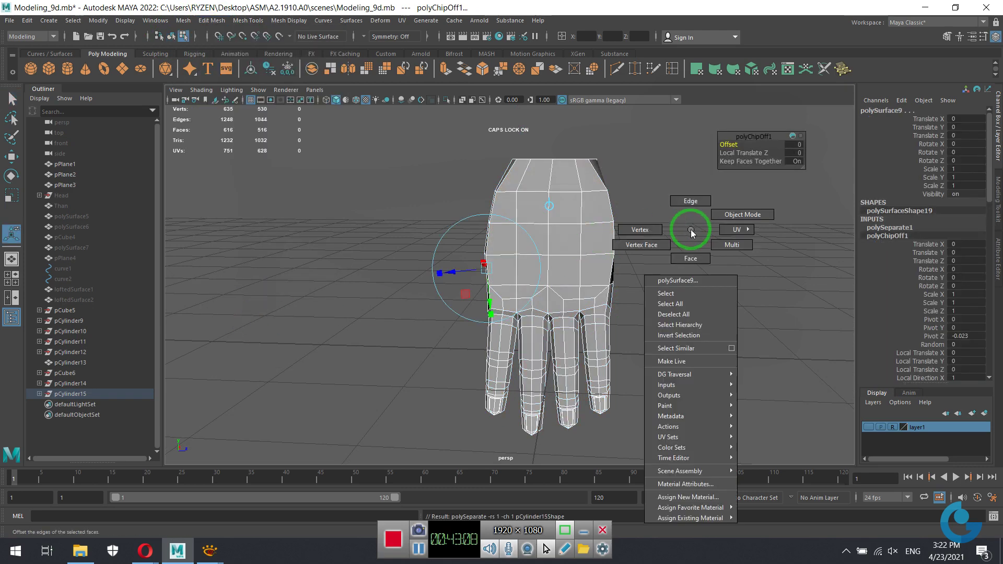
{"action": "left_click", "coordinate": [578, 259]}
Mirror the extracted palm by setting its Scale Z to -1.
{"action": "middle_click_drag", "start_coordinate": [641, 254], "coordinate": [519, 261], "text": "alt"}
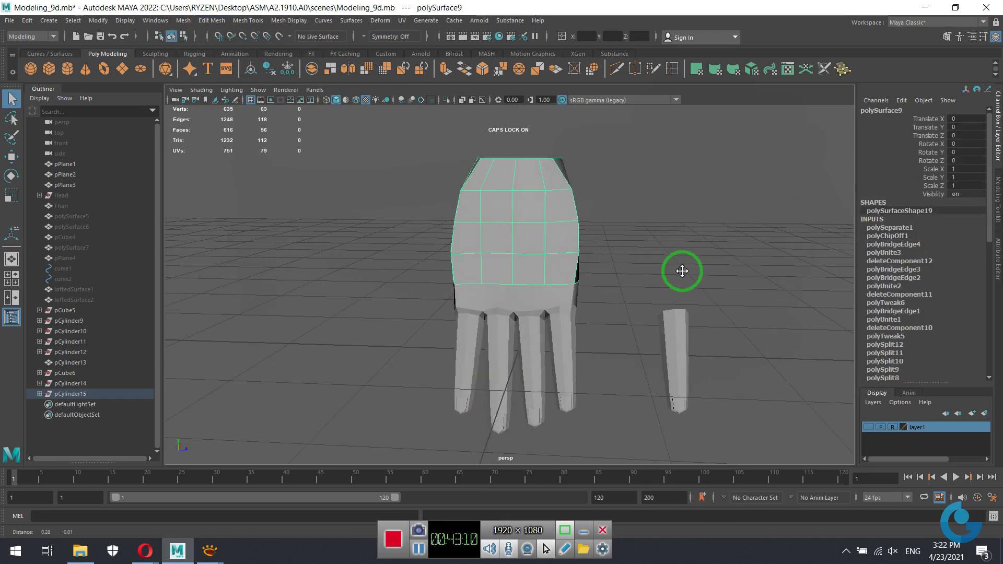
{"action": "left_click", "coordinate": [474, 339]}
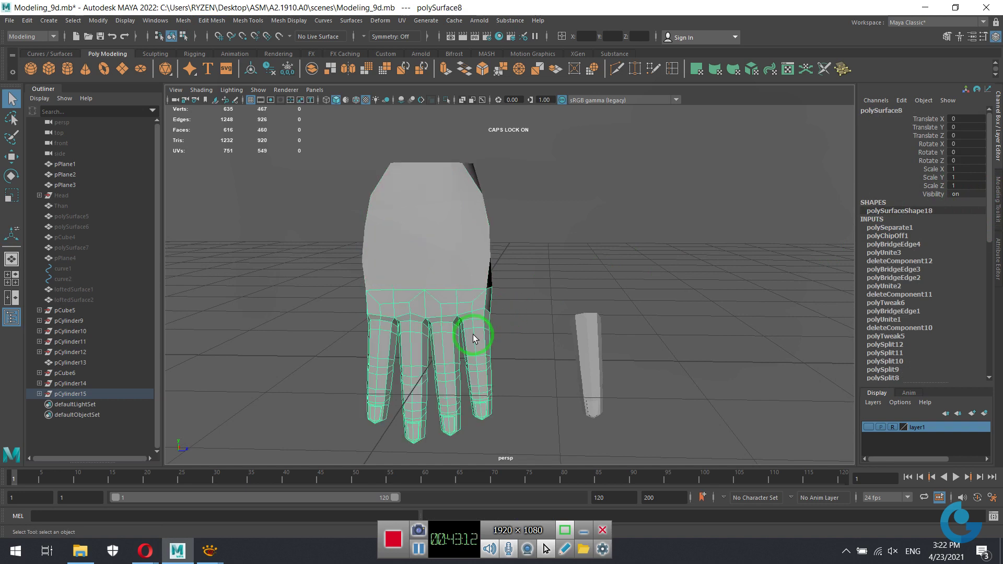
{"action": "left_click", "coordinate": [481, 265]}
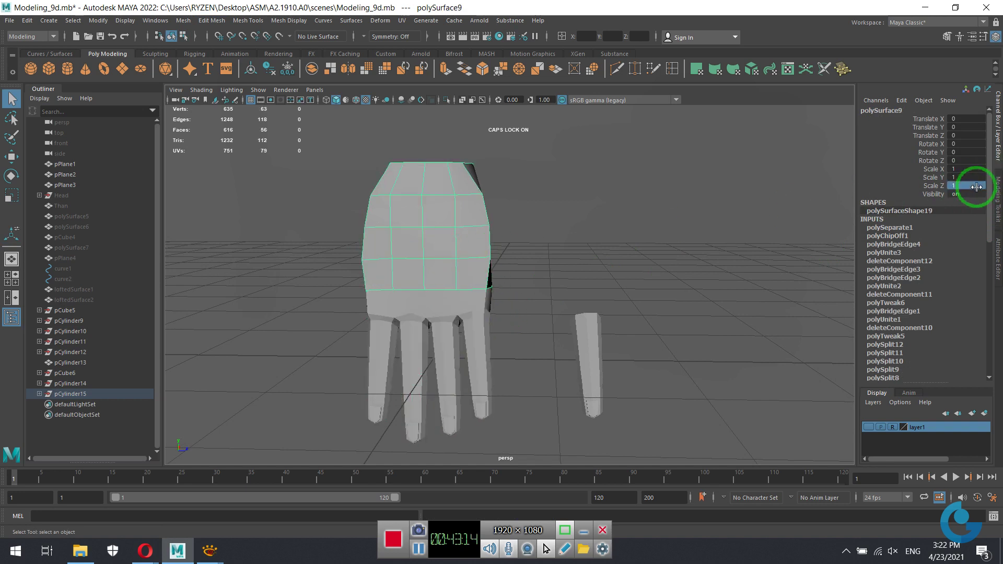
{"action": "type", "text": "-1"}
{"action": "key", "text": "Return"}
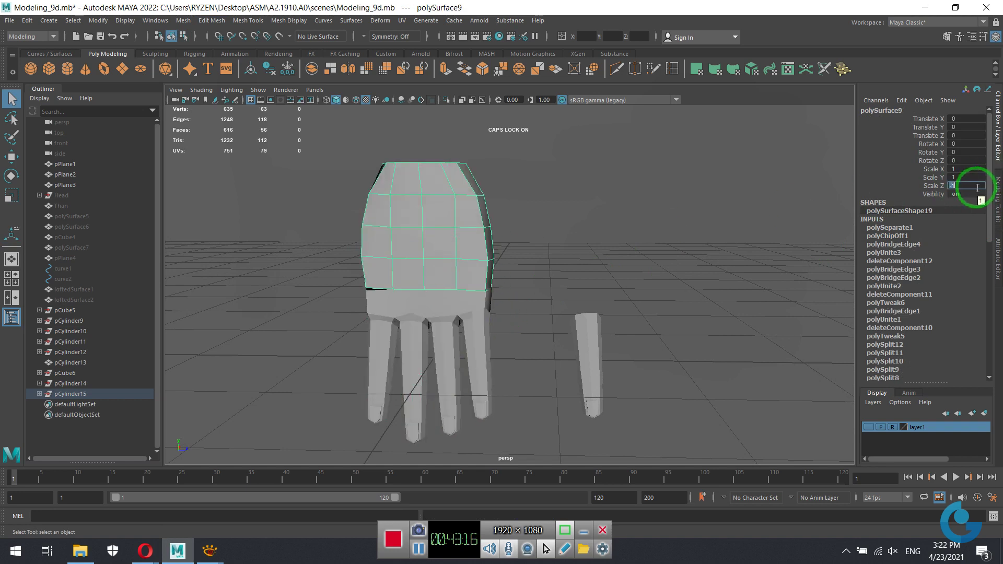
{"action": "left_click_drag", "start_coordinate": [445, 271], "coordinate": [490, 267], "text": "alt"}
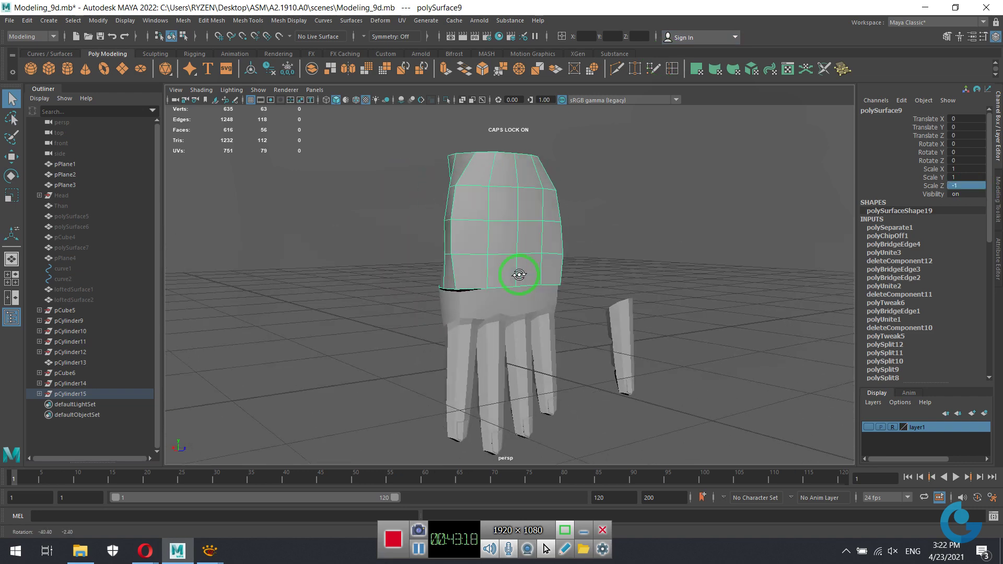
{"action": "mouse_move", "coordinate": [478, 272]}
{"action": "left_mouse_down", "text": "alt"}
{"action": "mouse_move", "coordinate": [506, 271]}
{"action": "mouse_move", "coordinate": [392, 285]}
{"action": "mouse_move", "coordinate": [475, 260]}
{"action": "mouse_move", "coordinate": [503, 285]}
{"action": "mouse_move", "coordinate": [544, 272]}
{"action": "mouse_move", "coordinate": [536, 264]}
{"action": "mouse_move", "coordinate": [527, 266]}
{"action": "mouse_move", "coordinate": [544, 289]}
{"action": "mouse_move", "coordinate": [572, 248]}
{"action": "mouse_move", "coordinate": [562, 284]}
{"action": "mouse_move", "coordinate": [522, 293]}
{"action": "mouse_move", "coordinate": [544, 273]}
{"action": "left_mouse_up", "text": "alt"}
{"action": "type", "text": "1"}
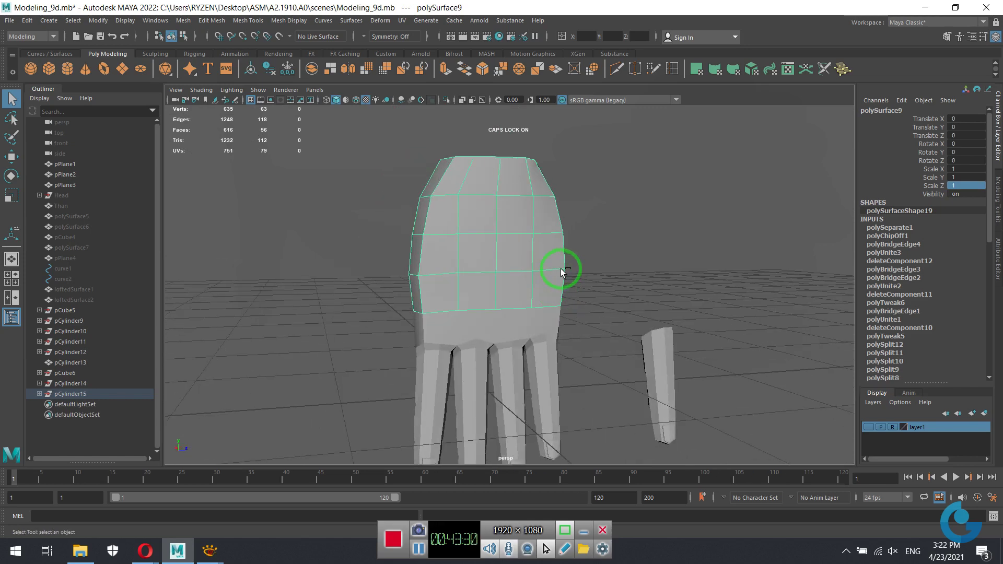
{"action": "left_click", "coordinate": [968, 186]}
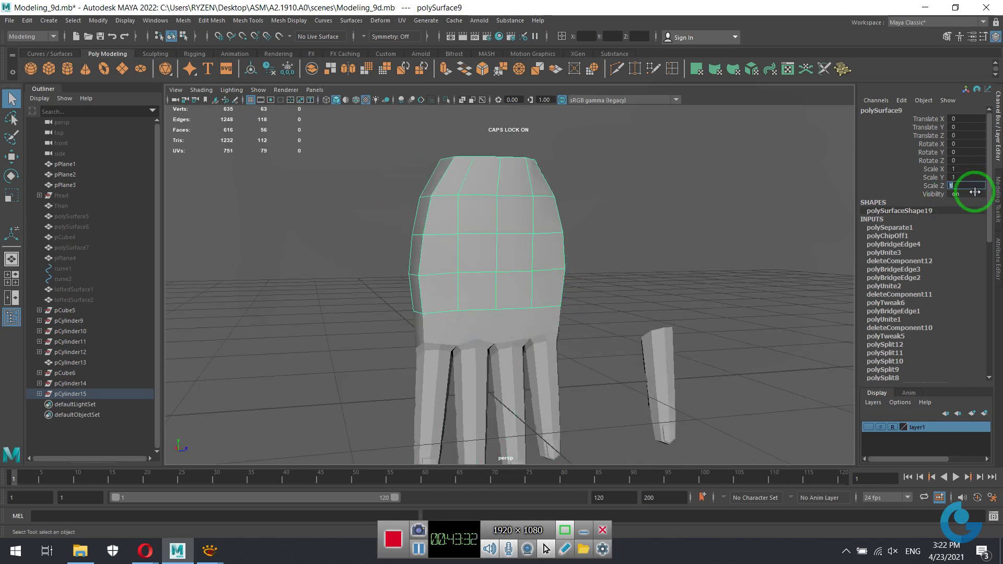
{"action": "type", "text": "-1"}
{"action": "key", "text": "Return"}
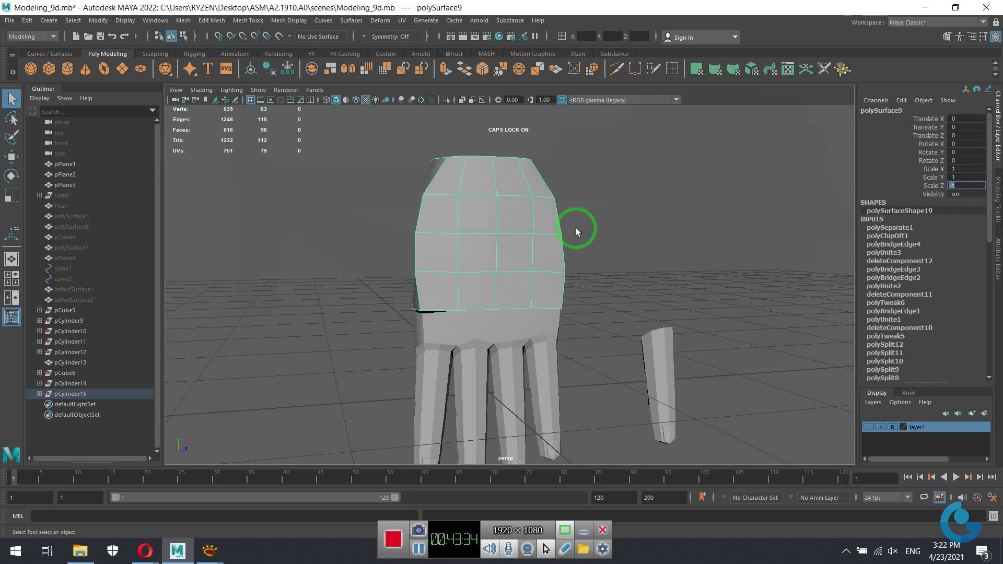
{"action": "mouse_move", "coordinate": [575, 231]}
{"action": "left_mouse_down", "text": "alt"}
{"action": "mouse_move", "coordinate": [522, 313]}
{"action": "mouse_move", "coordinate": [735, 299]}
{"action": "left_mouse_up", "text": "alt"}
Move the thumb cylinder pCylinder13 beside the hand and raise it level with the palm.
{"action": "left_click", "coordinate": [709, 271]}
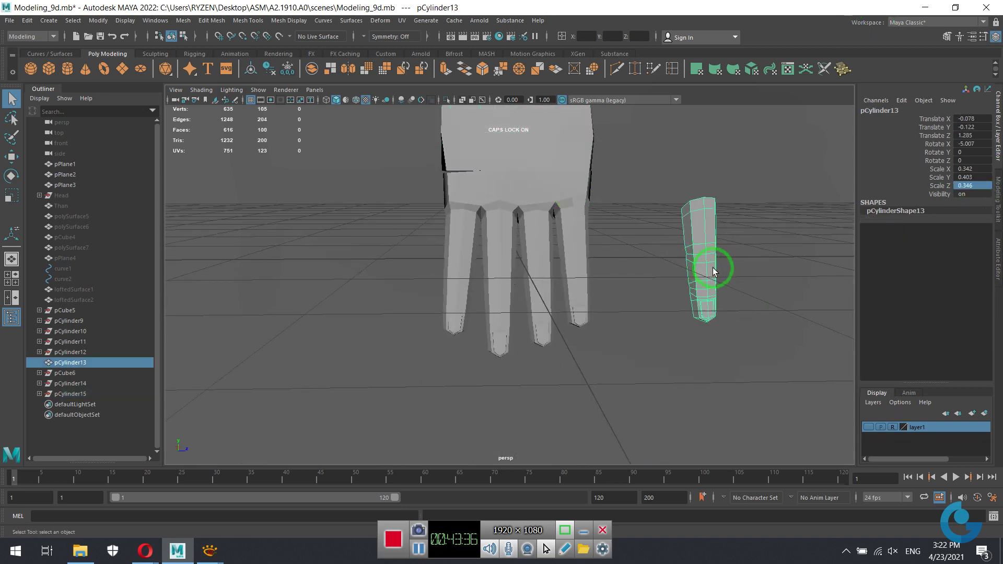
{"action": "key", "text": "w"}
{"action": "mouse_move", "coordinate": [759, 194]}
{"action": "left_mouse_down"}
{"action": "mouse_move", "coordinate": [482, 179]}
{"action": "mouse_move", "coordinate": [509, 175]}
{"action": "mouse_move", "coordinate": [524, 299]}
{"action": "left_mouse_up"}
{"action": "left_click_drag", "start_coordinate": [431, 287], "coordinate": [434, 162]}
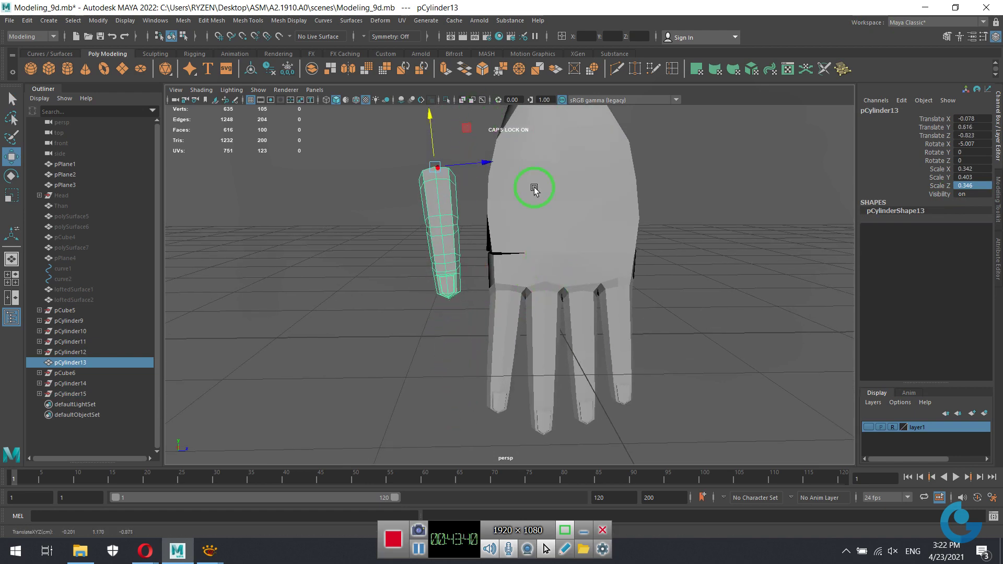
Select the upper palm mesh polySurface9 and pick its bottom edge loop.
{"action": "mouse_move", "coordinate": [534, 188]}
{"action": "left_mouse_down", "text": "alt"}
{"action": "mouse_move", "coordinate": [572, 325]}
{"action": "mouse_move", "coordinate": [558, 321]}
{"action": "mouse_move", "coordinate": [600, 329]}
{"action": "left_mouse_up", "text": "alt"}
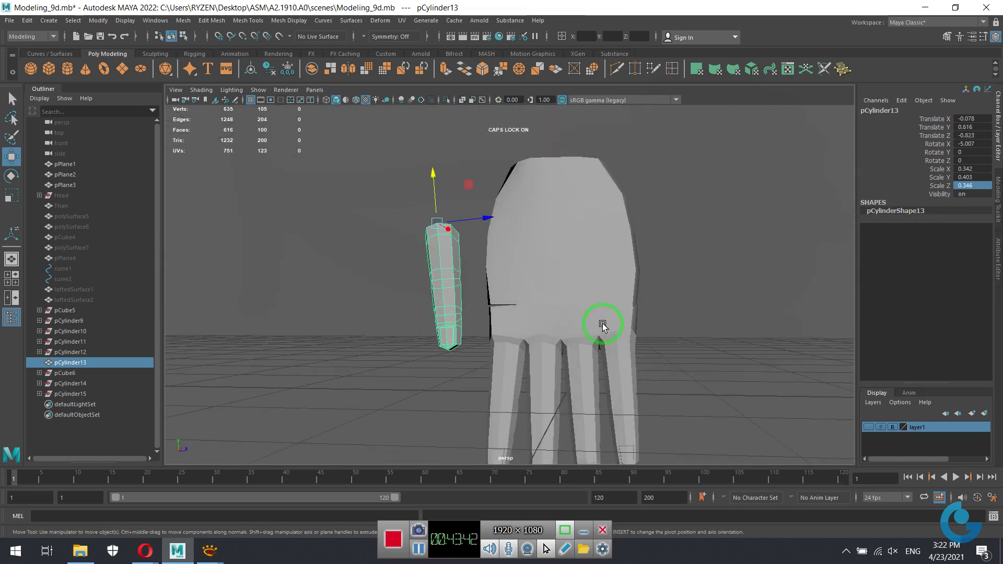
{"action": "left_click", "coordinate": [600, 329]}
{"action": "mouse_move", "coordinate": [678, 354]}
{"action": "left_mouse_down", "text": "alt"}
{"action": "mouse_move", "coordinate": [592, 298]}
{"action": "mouse_move", "coordinate": [555, 291]}
{"action": "mouse_move", "coordinate": [567, 274]}
{"action": "mouse_move", "coordinate": [656, 336]}
{"action": "mouse_move", "coordinate": [542, 333]}
{"action": "mouse_move", "coordinate": [522, 259]}
{"action": "mouse_move", "coordinate": [567, 246]}
{"action": "mouse_move", "coordinate": [559, 209]}
{"action": "mouse_move", "coordinate": [493, 257]}
{"action": "left_mouse_up", "text": "alt"}
{"action": "left_click", "coordinate": [559, 208]}
{"action": "mouse_move", "coordinate": [492, 257]}
{"action": "right_mouse_down", "text": "alt"}
{"action": "mouse_move", "coordinate": [571, 284]}
{"action": "mouse_move", "coordinate": [531, 293]}
{"action": "mouse_move", "coordinate": [583, 248]}
{"action": "mouse_move", "coordinate": [561, 245]}
{"action": "mouse_move", "coordinate": [579, 259]}
{"action": "right_mouse_up", "text": "alt"}
{"action": "right_click_drag", "start_coordinate": [577, 204], "coordinate": [577, 204]}
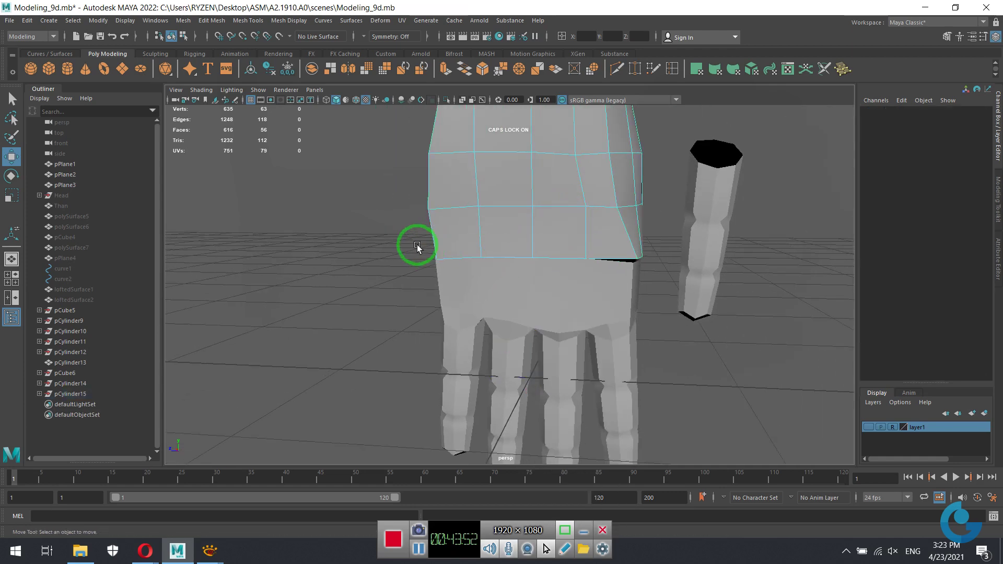
{"action": "left_click_drag", "start_coordinate": [417, 242], "coordinate": [664, 291]}
{"action": "right_click", "coordinate": [628, 266]}
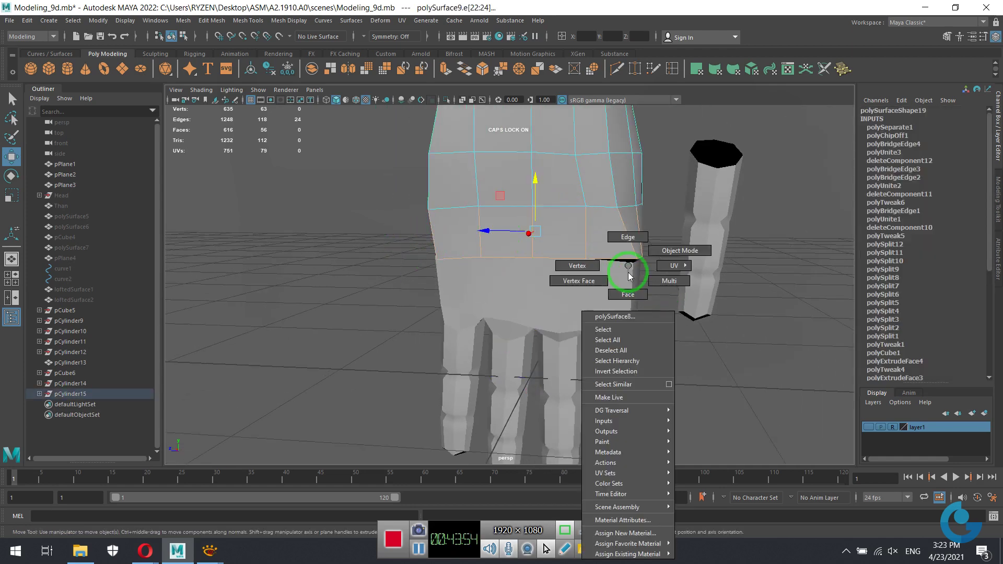
{"action": "left_click", "coordinate": [603, 270]}
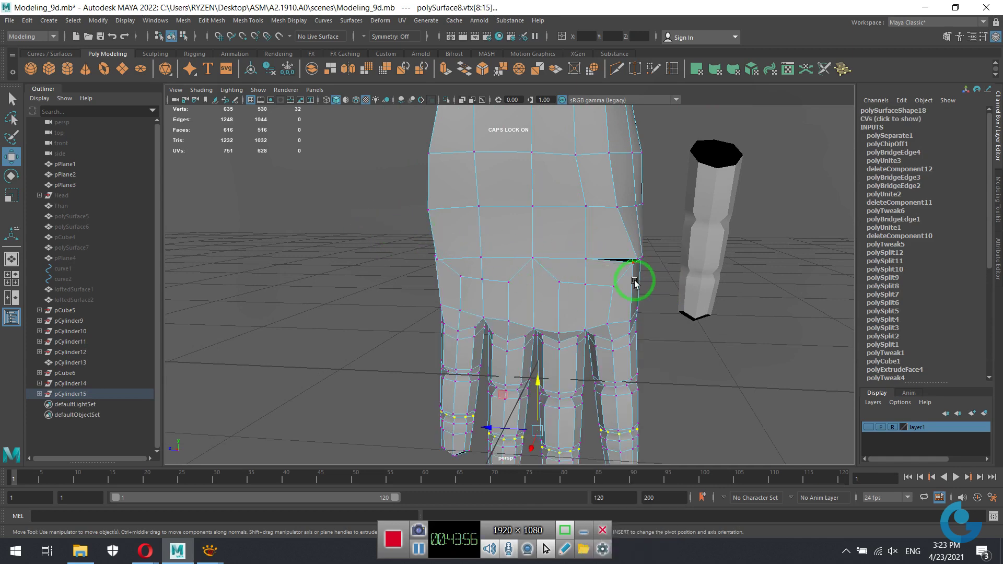
{"action": "key", "text": "ctrl+z"}
Raise the upper palm's bottom vertex row, opening a gap above the fingers.
{"action": "right_click", "coordinate": [347, 165]}
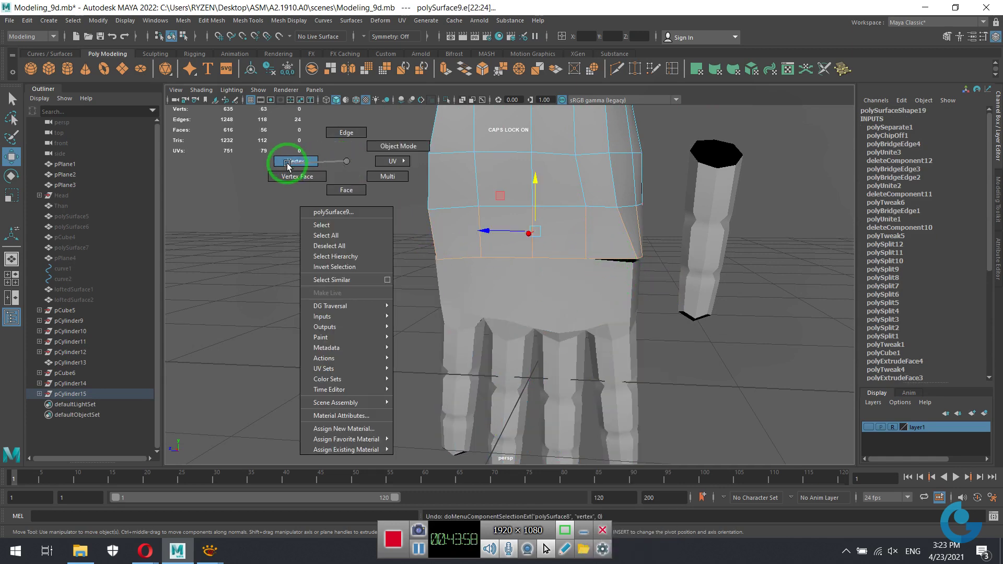
{"action": "left_click", "coordinate": [301, 166]}
{"action": "left_click_drag", "start_coordinate": [398, 224], "coordinate": [668, 285]}
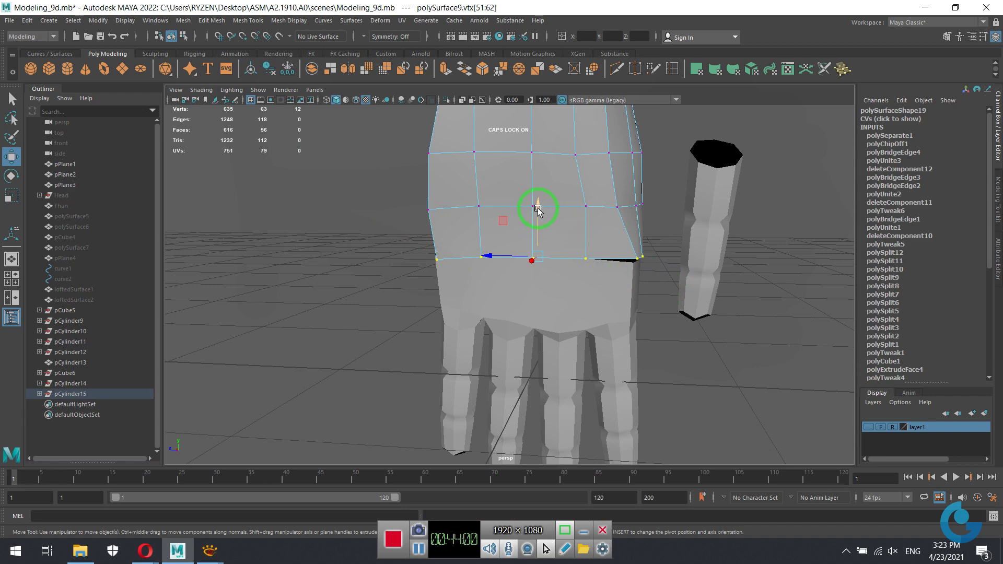
{"action": "mouse_move", "coordinate": [538, 210]}
{"action": "left_mouse_down"}
{"action": "mouse_move", "coordinate": [537, 192]}
{"action": "mouse_move", "coordinate": [773, 282]}
{"action": "mouse_move", "coordinate": [605, 296]}
{"action": "left_mouse_up"}
{"action": "right_click_drag", "start_coordinate": [609, 273], "coordinate": [737, 213]}
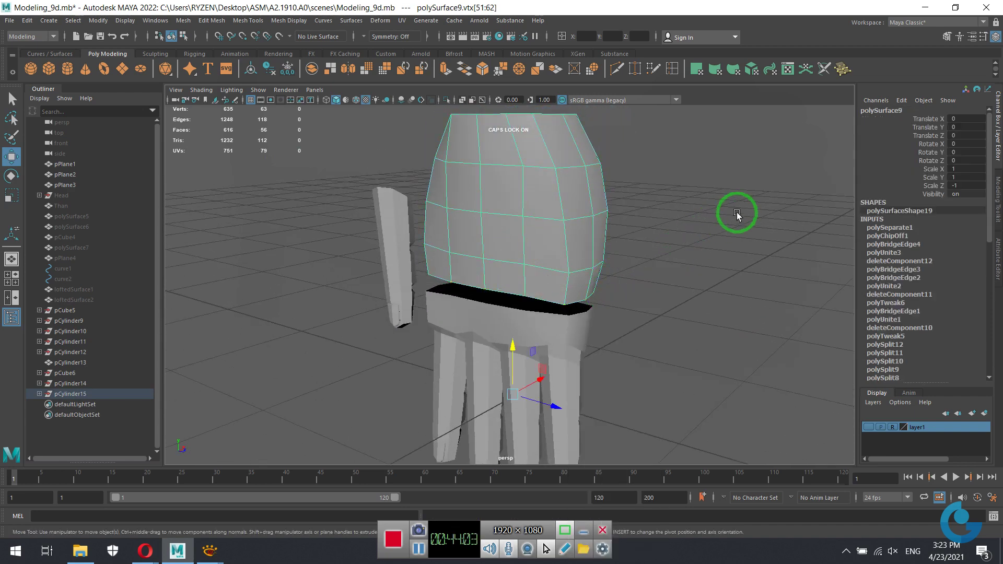
{"action": "left_click", "coordinate": [562, 336]}
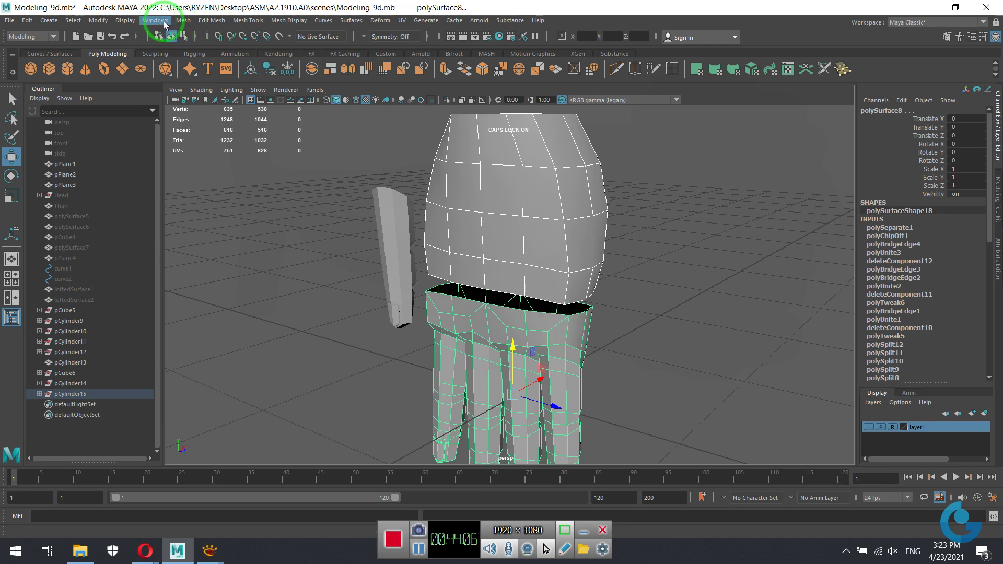
Combine the upper palm and the finger piece into one mesh.
{"action": "left_click", "coordinate": [184, 20]}
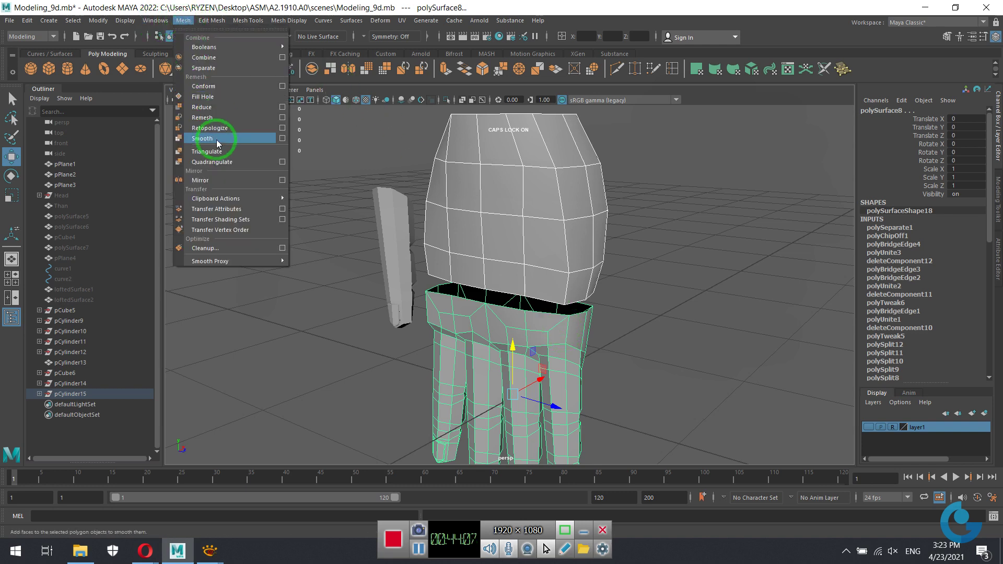
{"action": "left_click", "coordinate": [242, 57]}
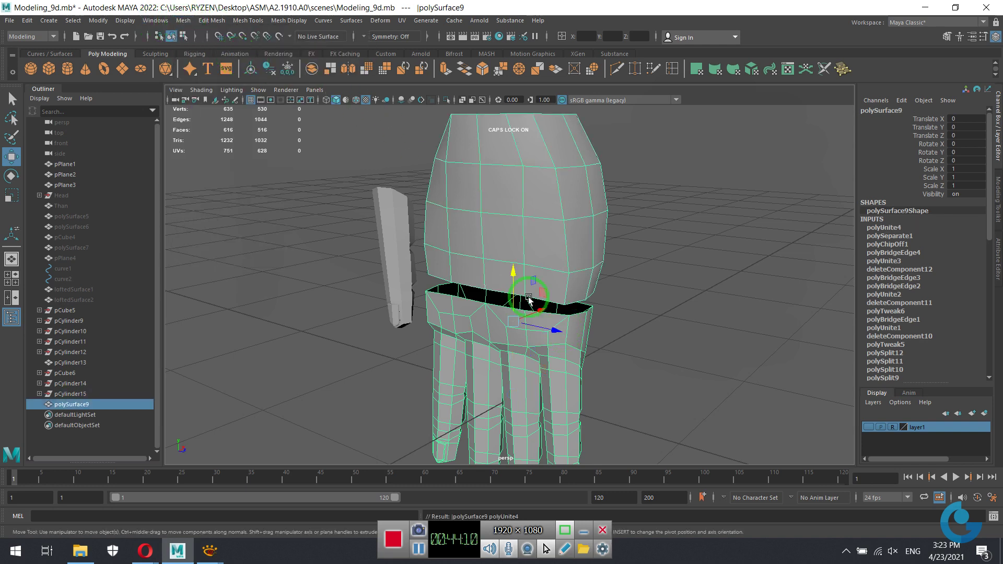
{"action": "left_click_drag", "start_coordinate": [529, 299], "coordinate": [537, 291], "text": "alt"}
{"action": "right_click_drag", "start_coordinate": [537, 291], "coordinate": [668, 269], "text": "alt"}
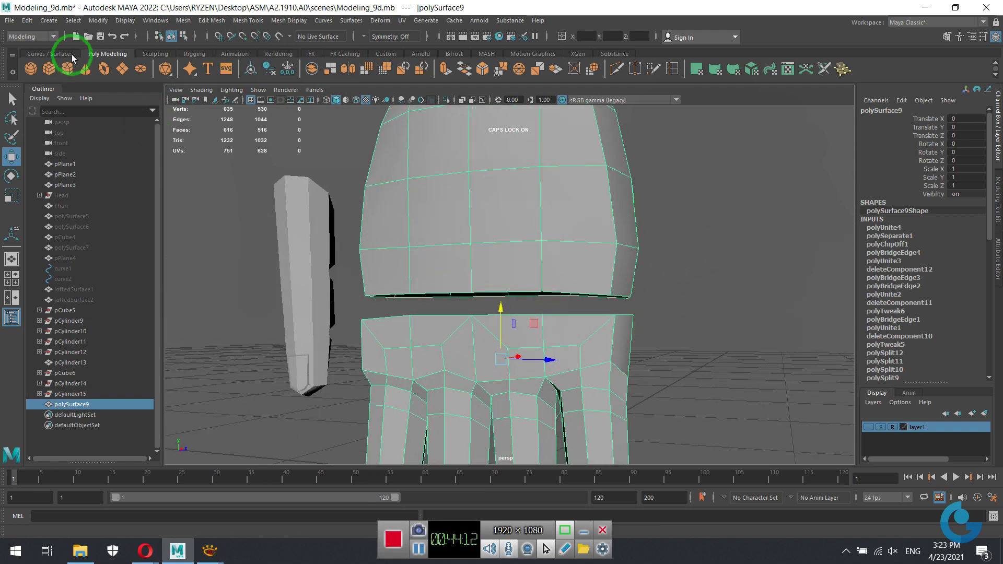
Delete the combined mesh's history and activate Target Weld in the Modeling Toolkit.
{"action": "left_click", "coordinate": [27, 20]}
{"action": "mouse_move", "coordinate": [58, 143]}
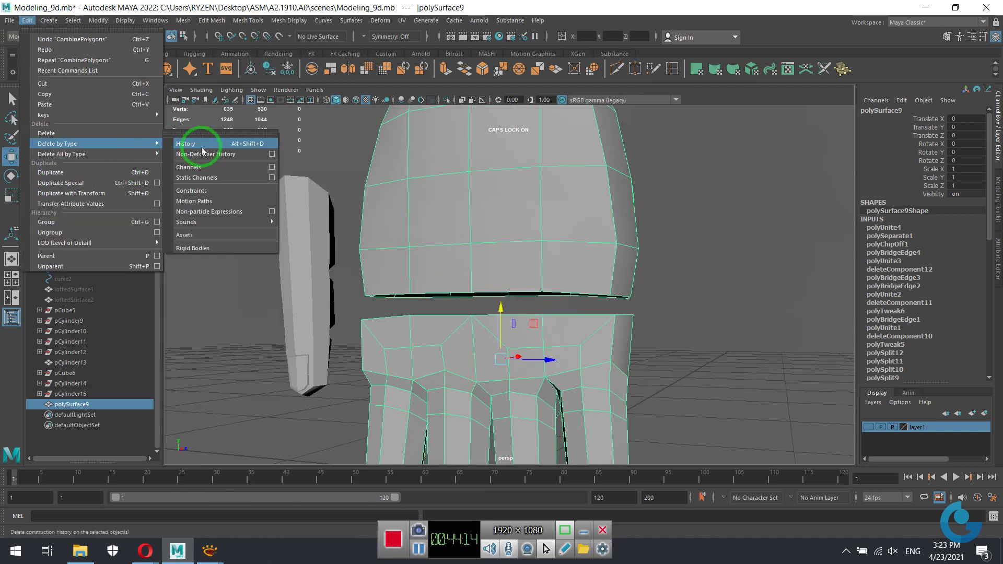
{"action": "left_click", "coordinate": [203, 151]}
{"action": "right_click", "coordinate": [571, 246]}
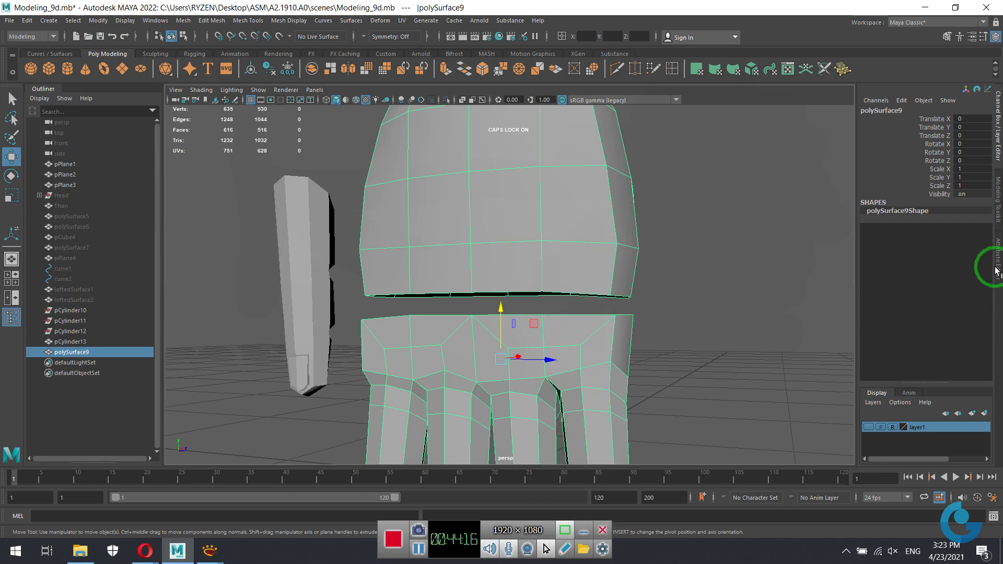
{"action": "left_click", "coordinate": [999, 204]}
{"action": "left_click", "coordinate": [958, 397]}
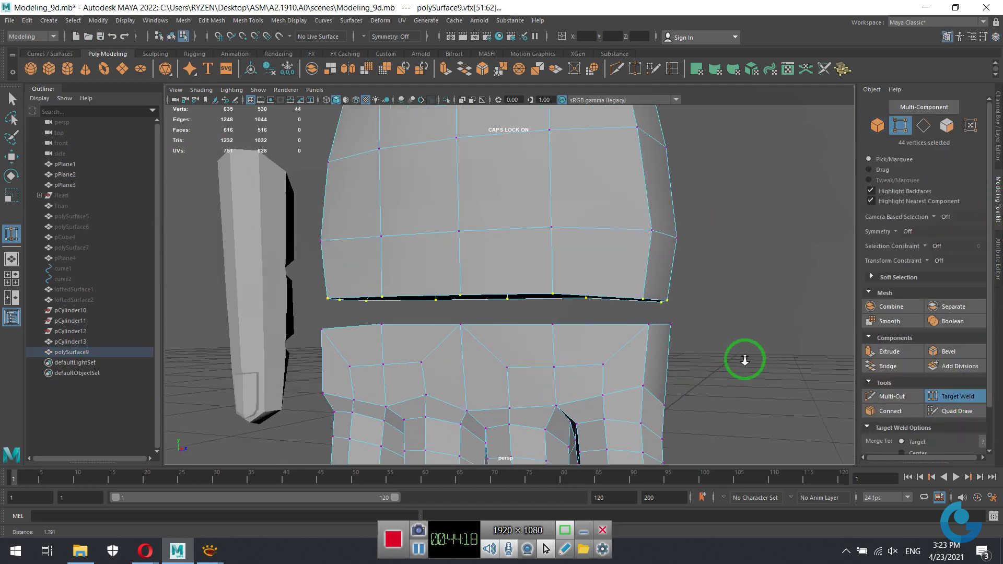
Undo a collapsing weld, then put the hand mesh in vertex mode with Target Weld active.
{"action": "left_click_drag", "start_coordinate": [739, 359], "coordinate": [600, 359], "text": "alt"}
{"action": "left_click_drag", "start_coordinate": [605, 282], "coordinate": [616, 322]}
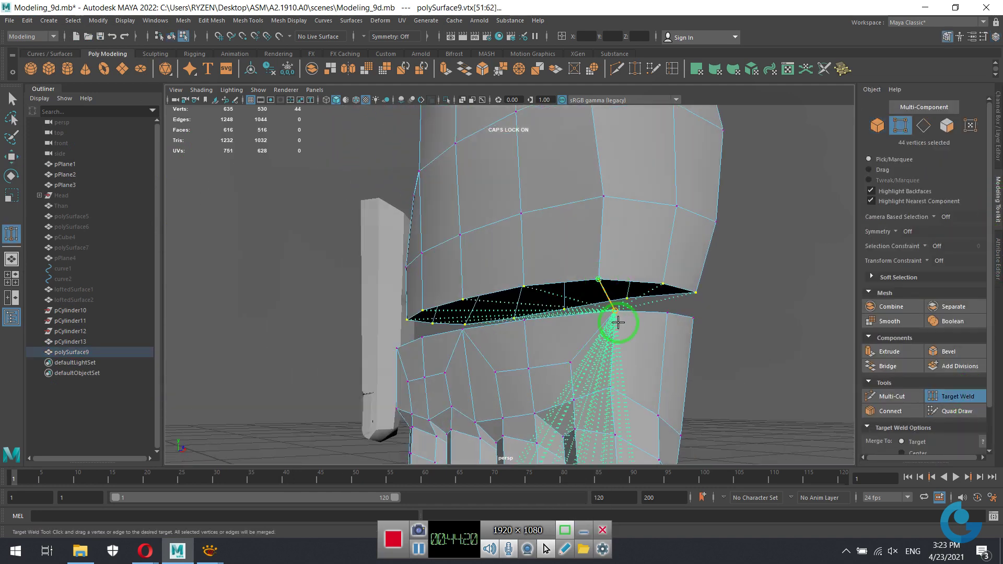
{"action": "key", "text": "ctrl+z"}
{"action": "right_click_drag", "start_coordinate": [817, 234], "coordinate": [775, 269]}
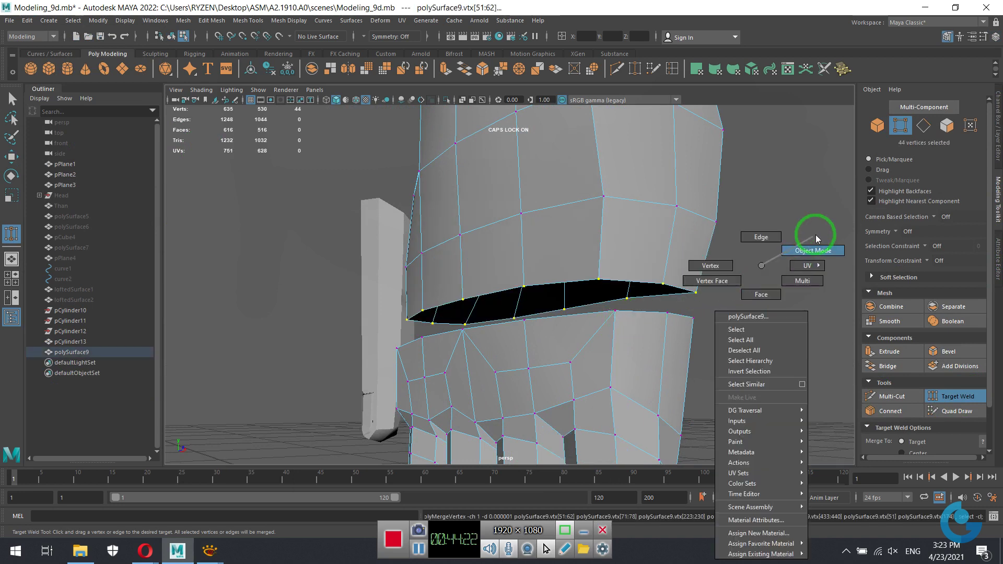
{"action": "left_click", "coordinate": [900, 125]}
{"action": "left_click", "coordinate": [941, 397]}
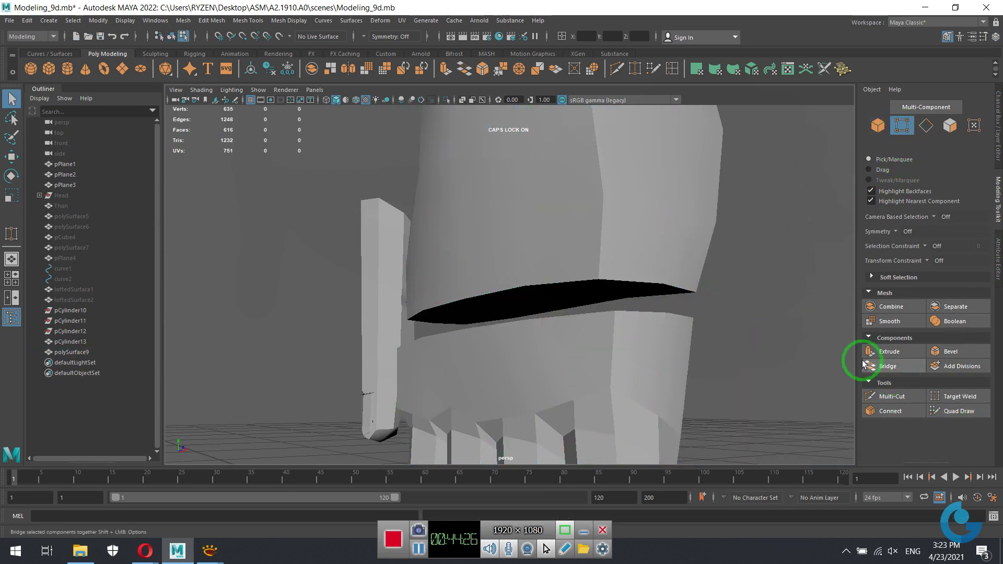
{"action": "left_click", "coordinate": [643, 239]}
{"action": "right_click", "coordinate": [672, 257]}
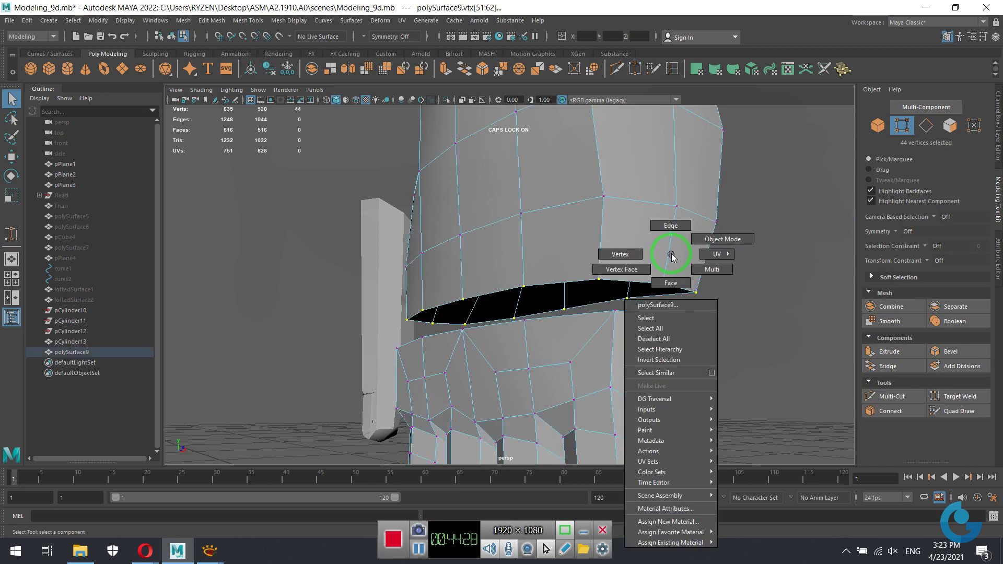
{"action": "right_click_drag", "start_coordinate": [762, 211], "coordinate": [774, 202]}
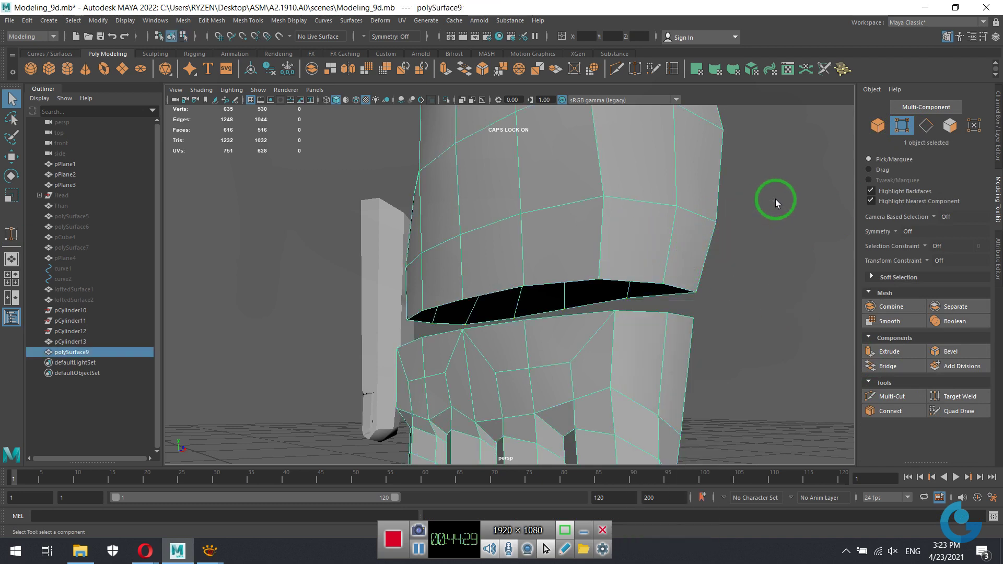
{"action": "left_click", "coordinate": [958, 397]}
{"action": "left_click", "coordinate": [783, 314]}
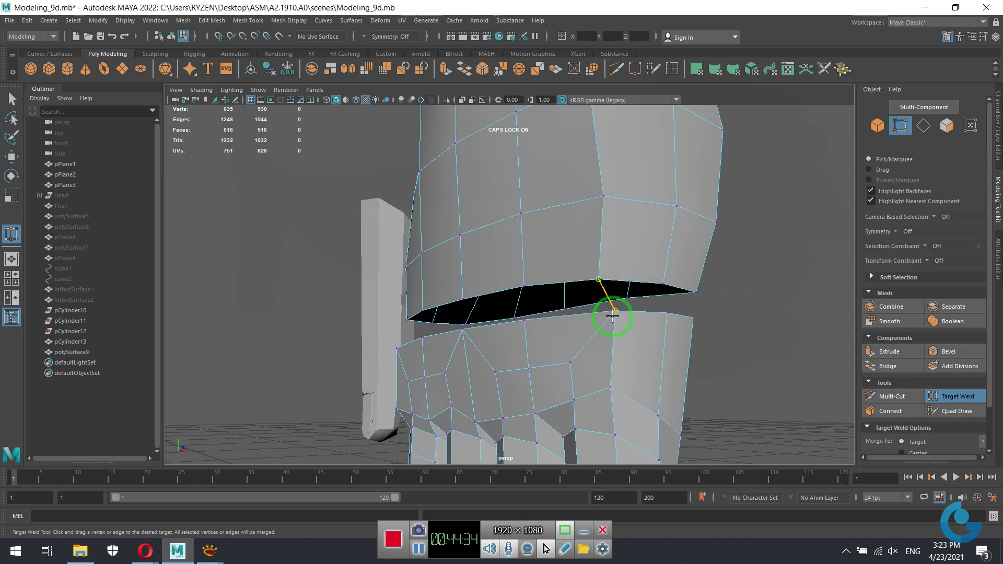
Target-weld the first upper gap vertices onto their lower partners along the seam.
{"action": "left_click_drag", "start_coordinate": [613, 316], "coordinate": [614, 313]}
{"action": "left_click_drag", "start_coordinate": [666, 284], "coordinate": [668, 313]}
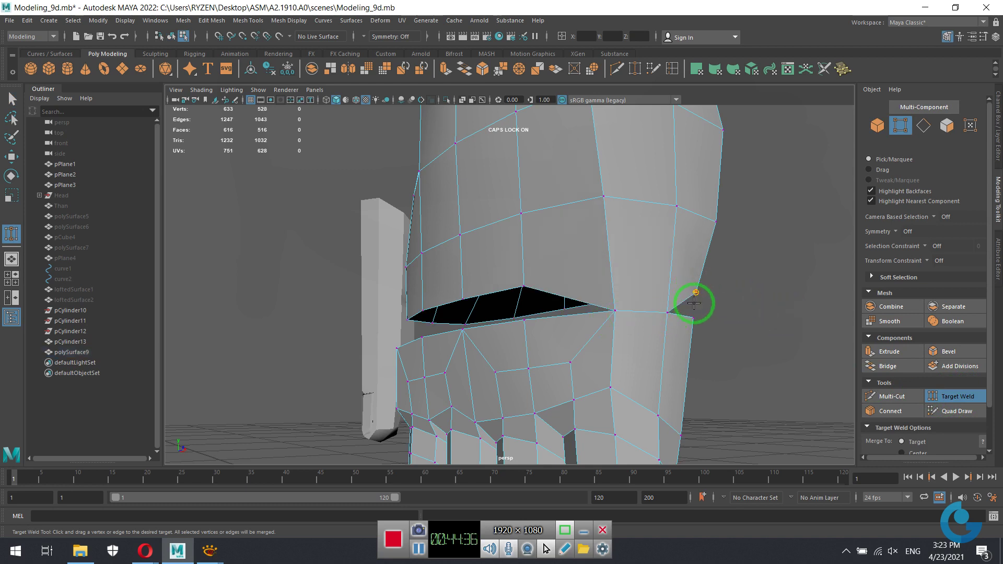
{"action": "left_click_drag", "start_coordinate": [526, 325], "coordinate": [526, 321]}
{"action": "scroll", "coordinate": [594, 354], "scroll_direction": "up", "scroll_amount": 3}
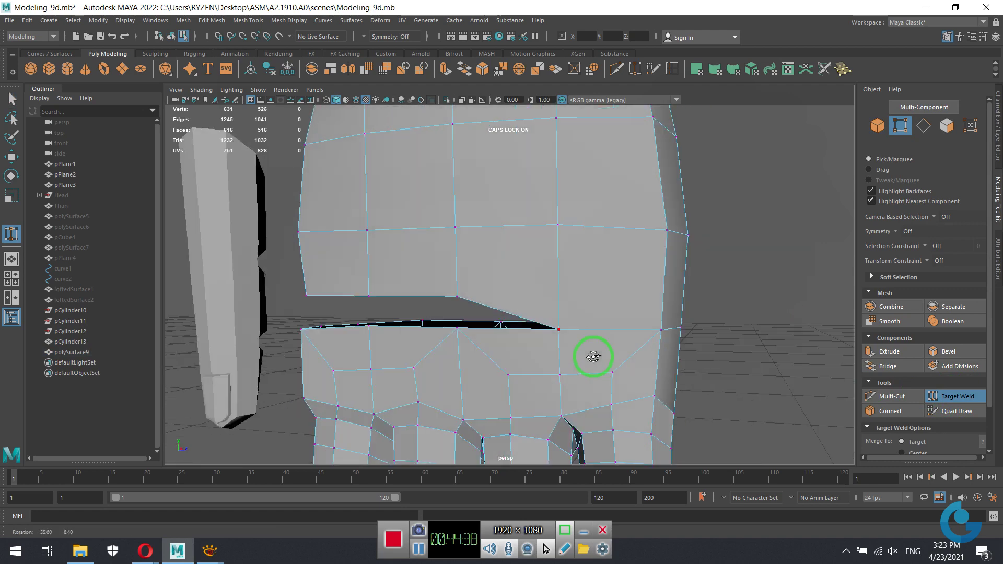
{"action": "scroll", "coordinate": [454, 303], "scroll_direction": "up", "scroll_amount": 2}
{"action": "left_click_drag", "start_coordinate": [461, 292], "coordinate": [458, 326]}
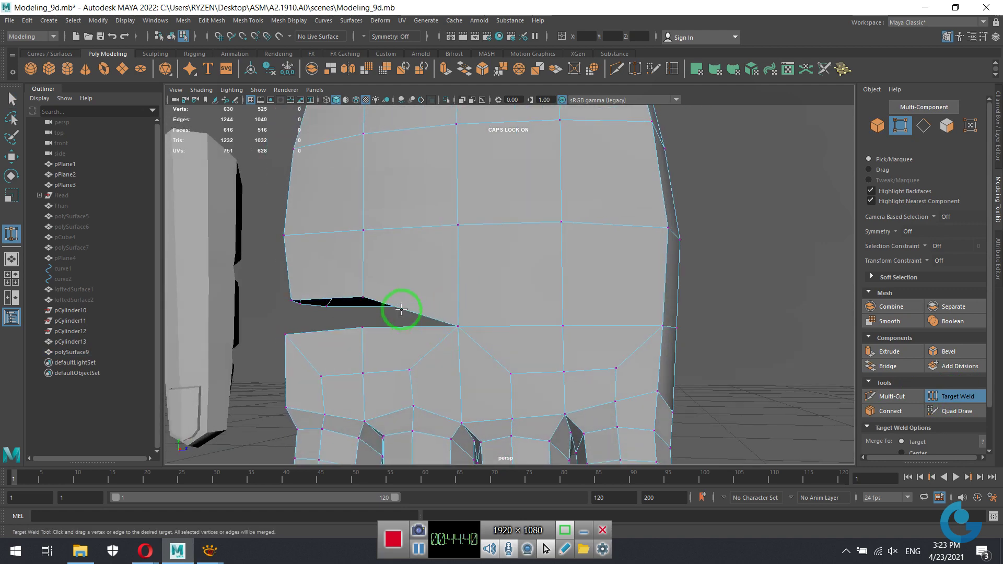
{"action": "mouse_move", "coordinate": [365, 298]}
{"action": "left_mouse_down"}
{"action": "mouse_move", "coordinate": [362, 327]}
{"action": "mouse_move", "coordinate": [415, 329]}
{"action": "mouse_move", "coordinate": [347, 289]}
{"action": "mouse_move", "coordinate": [338, 329]}
{"action": "mouse_move", "coordinate": [374, 341]}
{"action": "mouse_move", "coordinate": [436, 335]}
{"action": "left_mouse_up"}
{"action": "left_click_drag", "start_coordinate": [722, 278], "coordinate": [716, 330]}
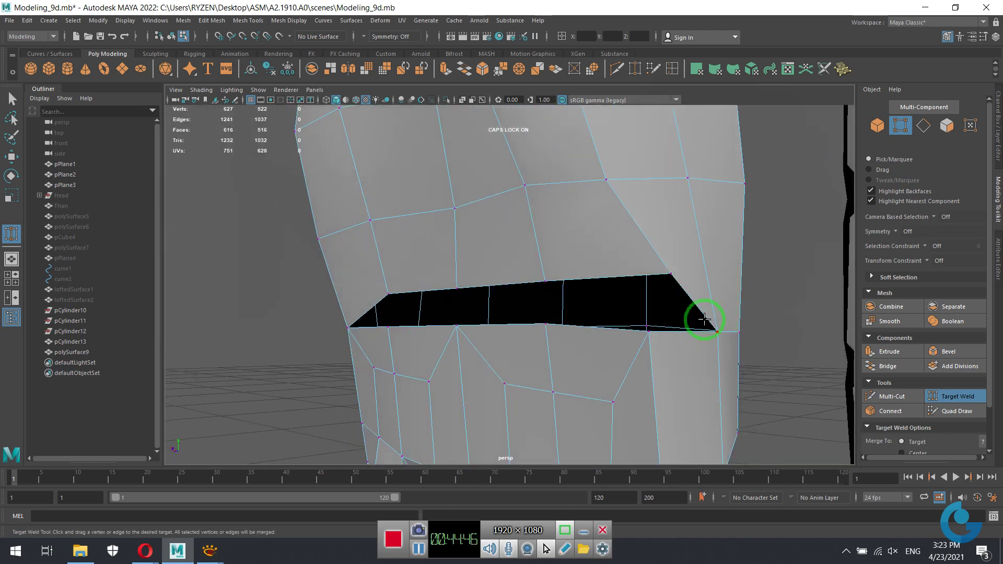
{"action": "left_click_drag", "start_coordinate": [671, 275], "coordinate": [648, 329]}
Weld the last gap vertices shut and orbit out to check the whole hand.
{"action": "mouse_move", "coordinate": [569, 336]}
{"action": "left_mouse_down", "text": "alt"}
{"action": "mouse_move", "coordinate": [687, 293]}
{"action": "mouse_move", "coordinate": [662, 320]}
{"action": "left_mouse_up", "text": "alt"}
{"action": "mouse_move", "coordinate": [549, 314]}
{"action": "left_mouse_down", "text": "alt"}
{"action": "mouse_move", "coordinate": [588, 296]}
{"action": "mouse_move", "coordinate": [588, 327]}
{"action": "left_mouse_up", "text": "alt"}
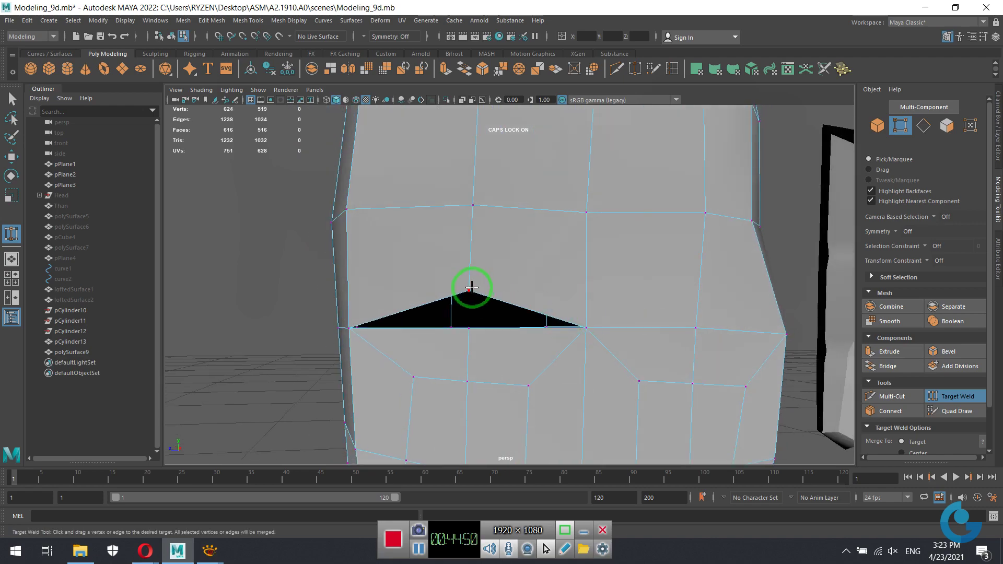
{"action": "left_click_drag", "start_coordinate": [470, 287], "coordinate": [547, 329]}
{"action": "scroll", "coordinate": [547, 332], "scroll_direction": "down", "scroll_amount": 10}
{"action": "mouse_move", "coordinate": [657, 291]}
{"action": "left_mouse_down", "text": "alt"}
{"action": "mouse_move", "coordinate": [658, 304]}
{"action": "mouse_move", "coordinate": [697, 296]}
{"action": "mouse_move", "coordinate": [524, 305]}
{"action": "mouse_move", "coordinate": [401, 289]}
{"action": "mouse_move", "coordinate": [531, 287]}
{"action": "left_mouse_up", "text": "alt"}
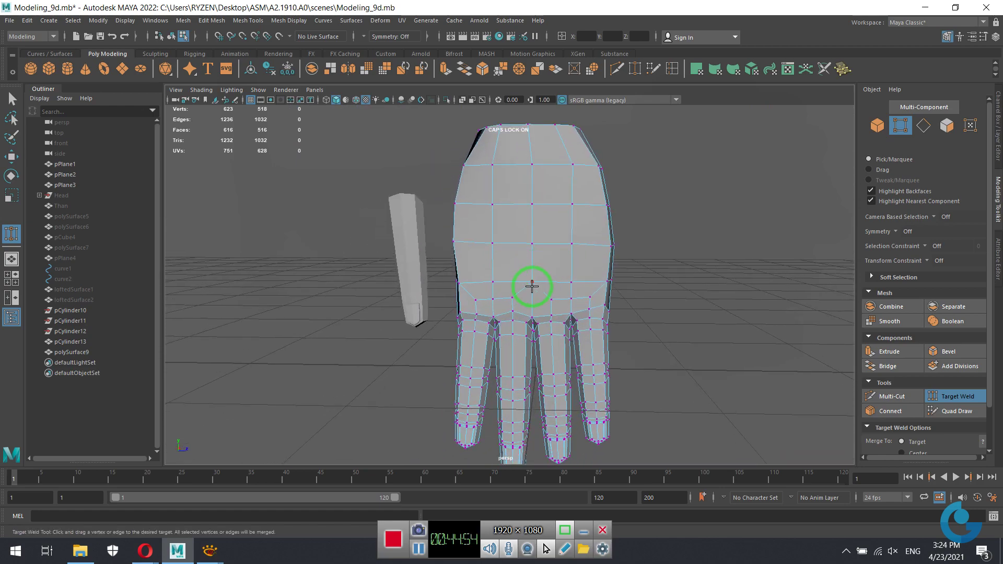
{"action": "key", "text": "w"}
{"action": "mouse_move", "coordinate": [553, 341]}
{"action": "left_mouse_down", "text": "alt"}
{"action": "mouse_move", "coordinate": [566, 347]}
{"action": "mouse_move", "coordinate": [507, 299]}
{"action": "mouse_move", "coordinate": [586, 287]}
{"action": "mouse_move", "coordinate": [582, 313]}
{"action": "mouse_move", "coordinate": [500, 280]}
{"action": "mouse_move", "coordinate": [434, 302]}
{"action": "mouse_move", "coordinate": [434, 354]}
{"action": "mouse_move", "coordinate": [571, 394]}
{"action": "mouse_move", "coordinate": [571, 320]}
{"action": "left_mouse_up", "text": "alt"}
Rotate the thumb cylinder to tilt it toward the palm.
{"action": "scroll", "coordinate": [572, 320], "scroll_direction": "up", "scroll_amount": 3}
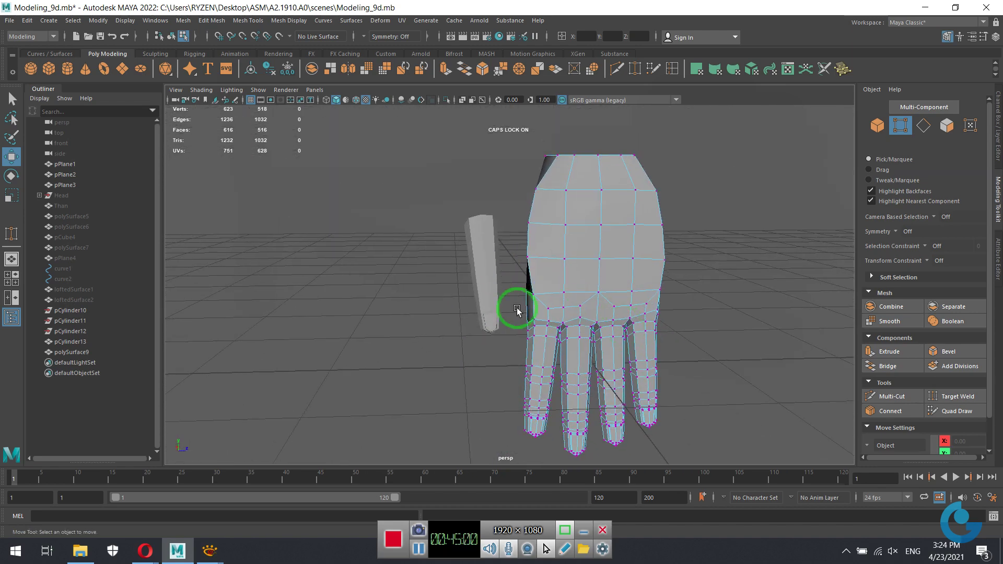
{"action": "left_click_drag", "start_coordinate": [470, 293], "coordinate": [502, 313]}
{"action": "right_click_drag", "start_coordinate": [488, 297], "coordinate": [555, 246]}
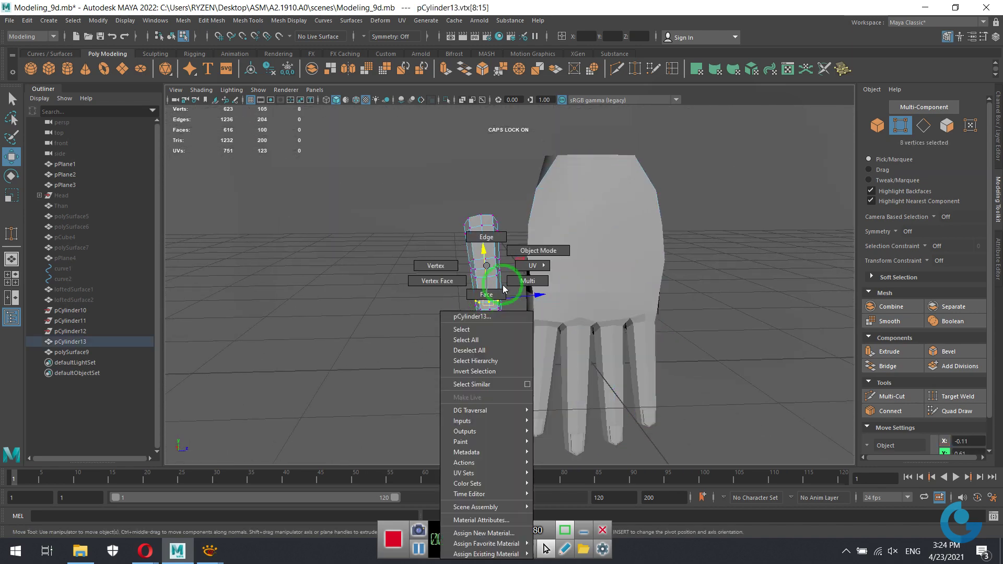
{"action": "key", "text": "e"}
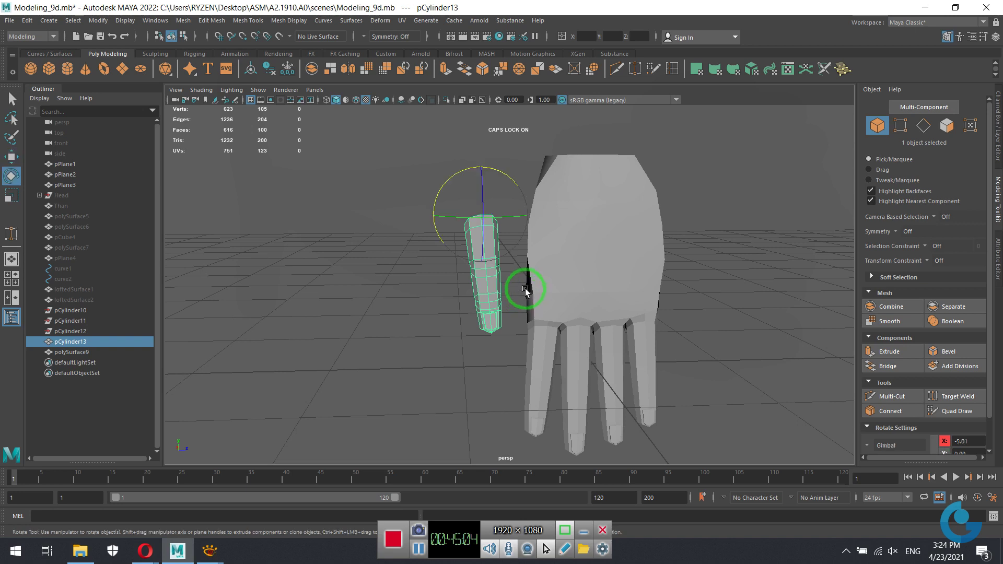
{"action": "mouse_move", "coordinate": [527, 287]}
{"action": "left_mouse_down"}
{"action": "mouse_move", "coordinate": [511, 175]}
{"action": "mouse_move", "coordinate": [566, 275]}
{"action": "left_mouse_up"}
In the side view, move the cylinder left and down until its base touches the palm.
{"action": "key", "text": "space"}
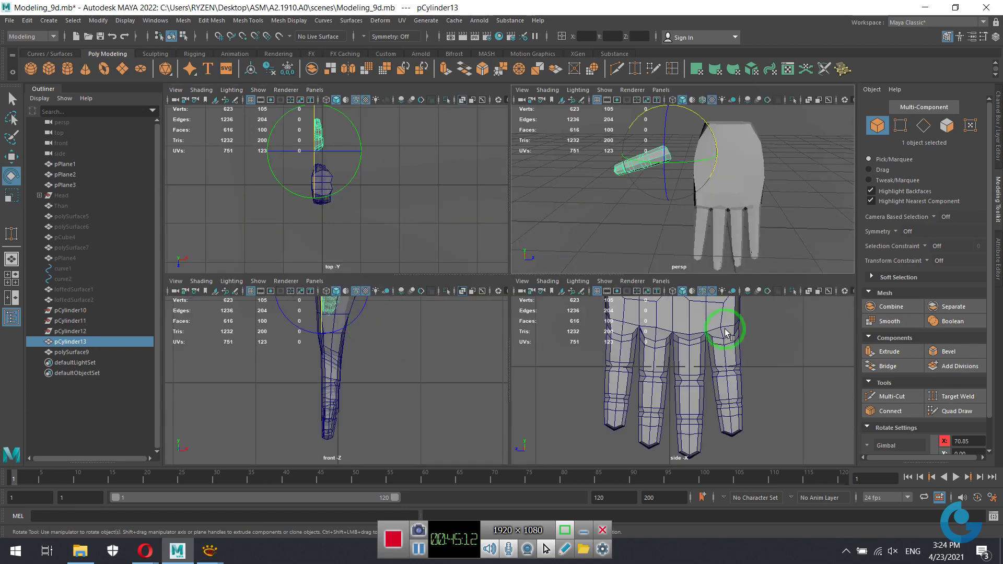
{"action": "key", "text": "space"}
{"action": "scroll", "coordinate": [589, 246], "scroll_direction": "down", "scroll_amount": 5}
{"action": "scroll", "coordinate": [675, 224], "scroll_direction": "up", "scroll_amount": 5}
{"action": "scroll", "coordinate": [675, 223], "scroll_direction": "up", "scroll_amount": 3}
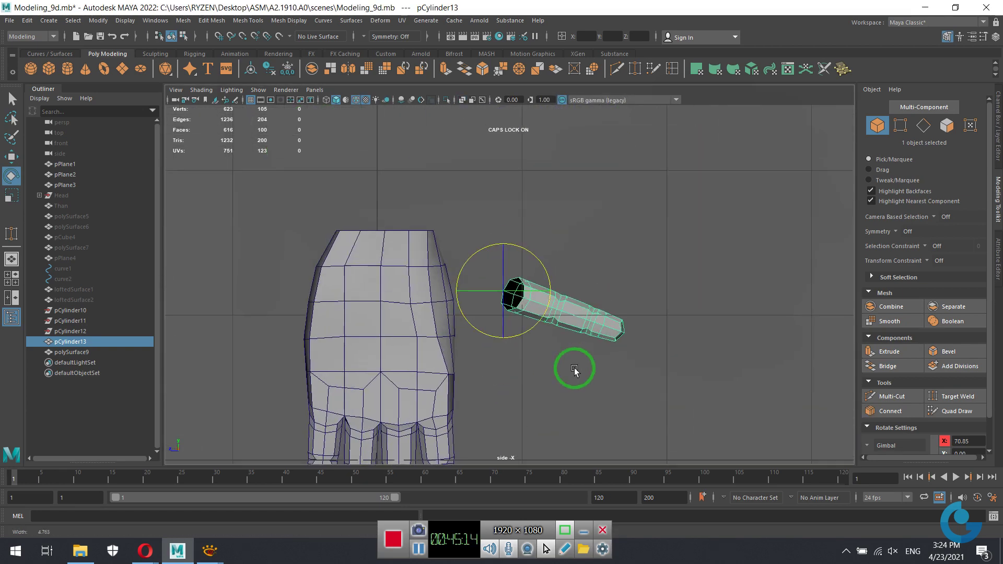
{"action": "scroll", "coordinate": [577, 367], "scroll_direction": "up", "scroll_amount": 2}
{"action": "key", "text": "w"}
{"action": "left_click_drag", "start_coordinate": [502, 295], "coordinate": [442, 311]}
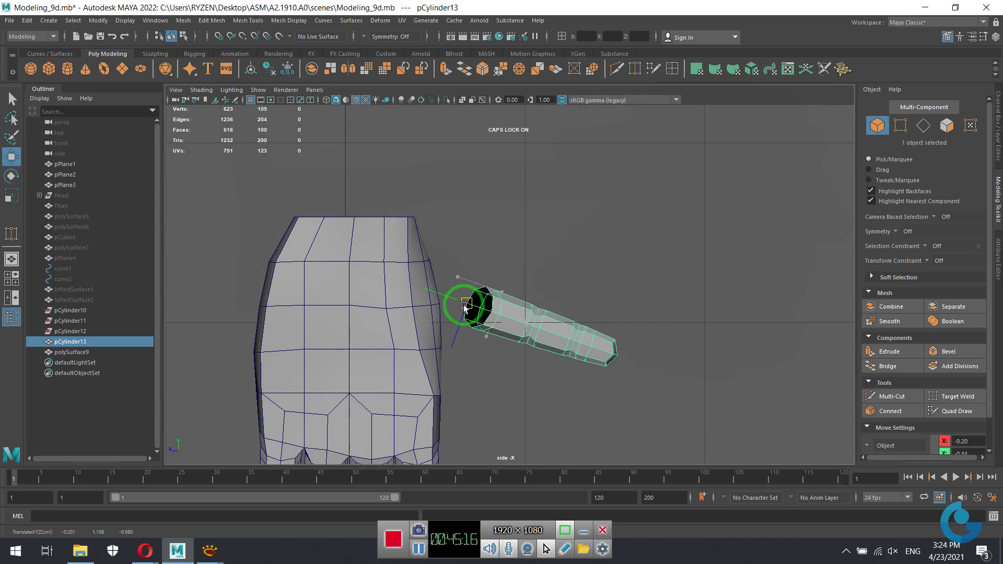
{"action": "middle_click_drag", "start_coordinate": [442, 312], "coordinate": [517, 195], "text": "alt"}
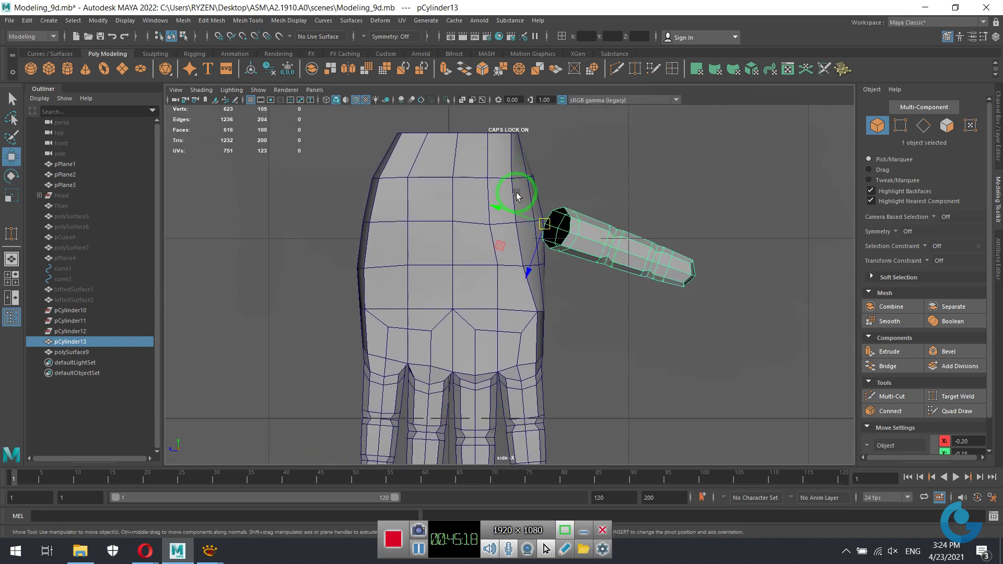
{"action": "left_click_drag", "start_coordinate": [544, 228], "coordinate": [530, 226]}
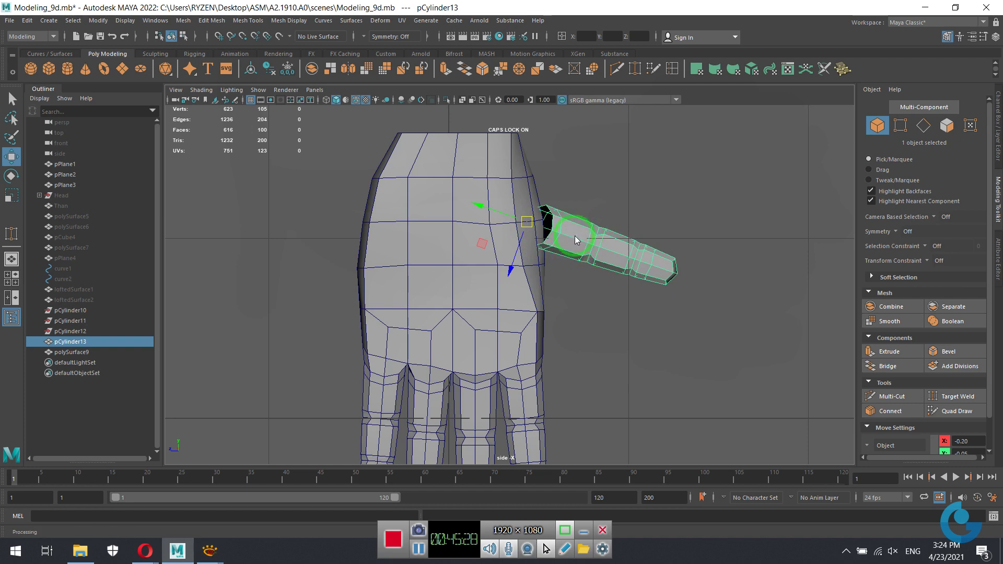
Delete the faces at the thumb cylinder's base end.
{"action": "right_click_drag", "start_coordinate": [570, 238], "coordinate": [558, 246]}
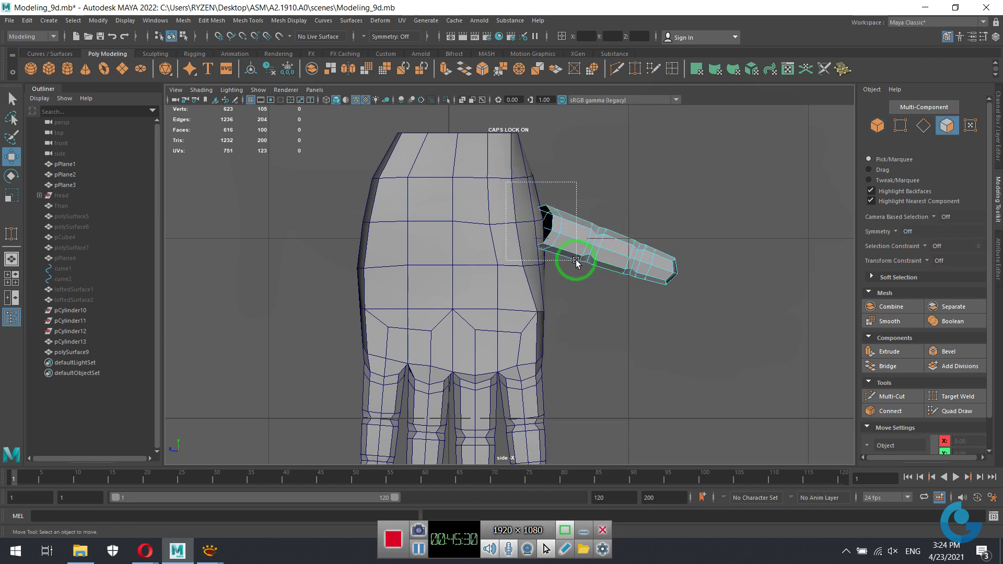
{"action": "left_click_drag", "start_coordinate": [505, 183], "coordinate": [568, 266]}
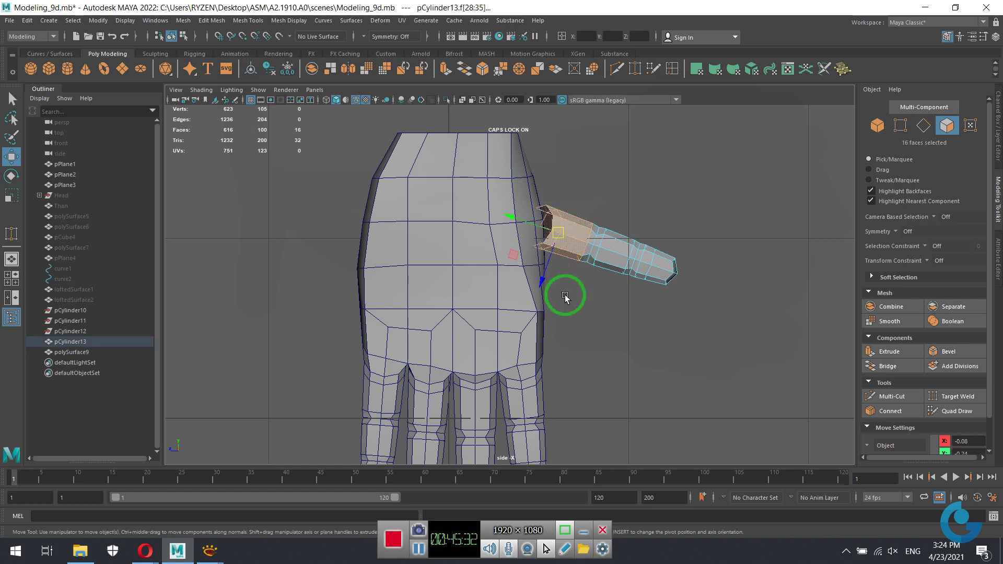
{"action": "key", "text": "Delete"}
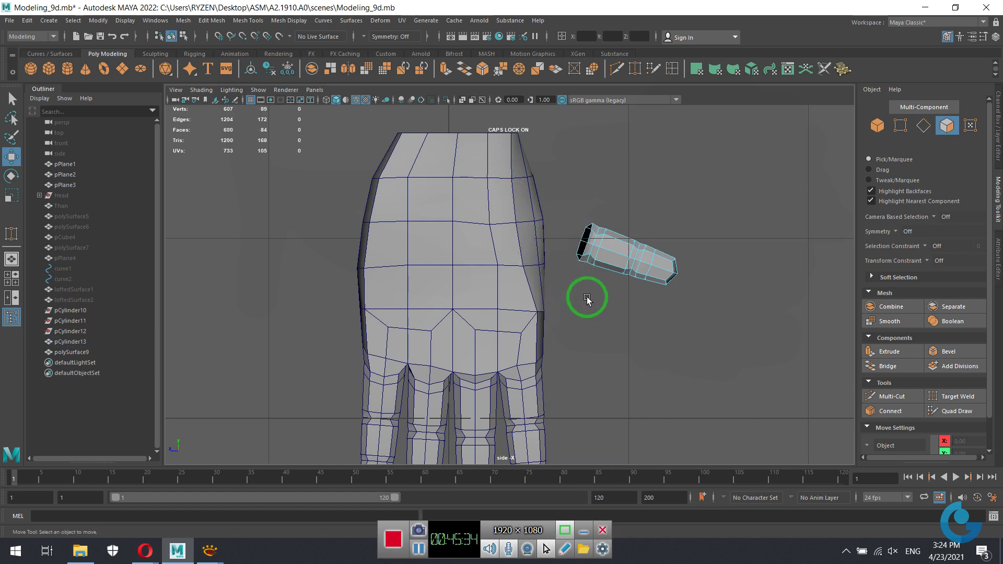
{"action": "right_click_drag", "start_coordinate": [631, 269], "coordinate": [658, 260]}
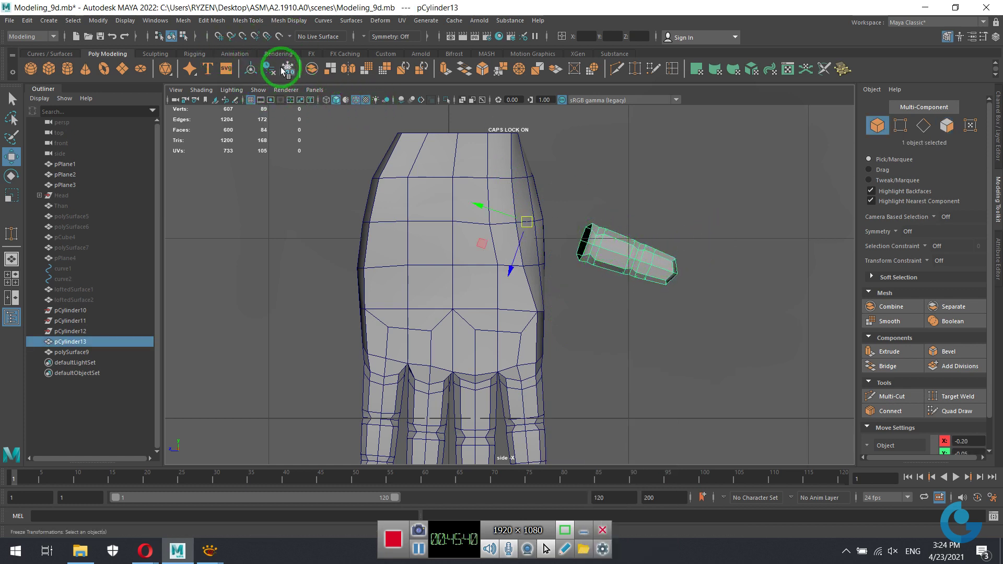
Centre the cylinder's pivot, scale it up uniformly and move it beside the palm.
{"action": "left_click", "coordinate": [250, 68]}
{"action": "key", "text": "r"}
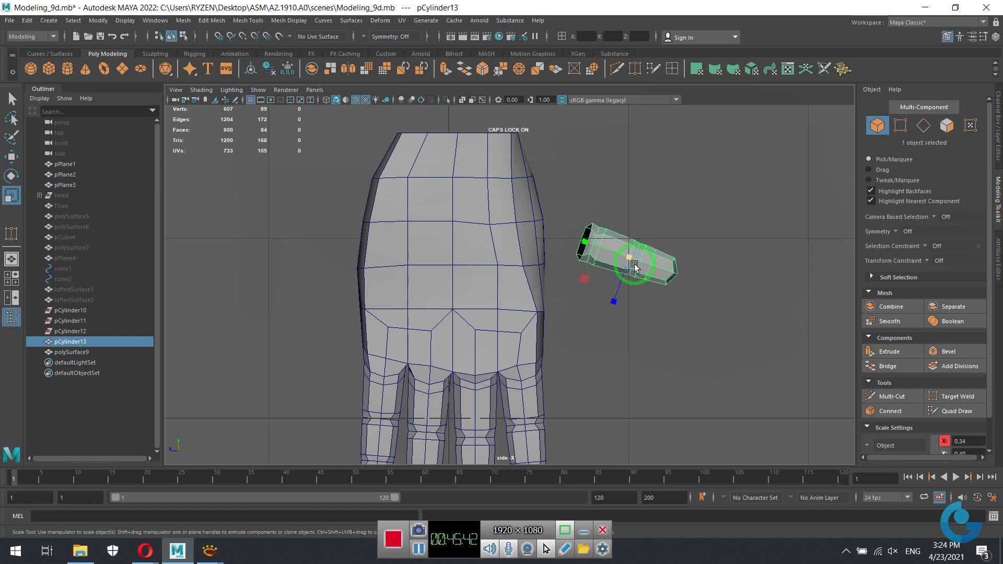
{"action": "left_click_drag", "start_coordinate": [631, 261], "coordinate": [650, 260]}
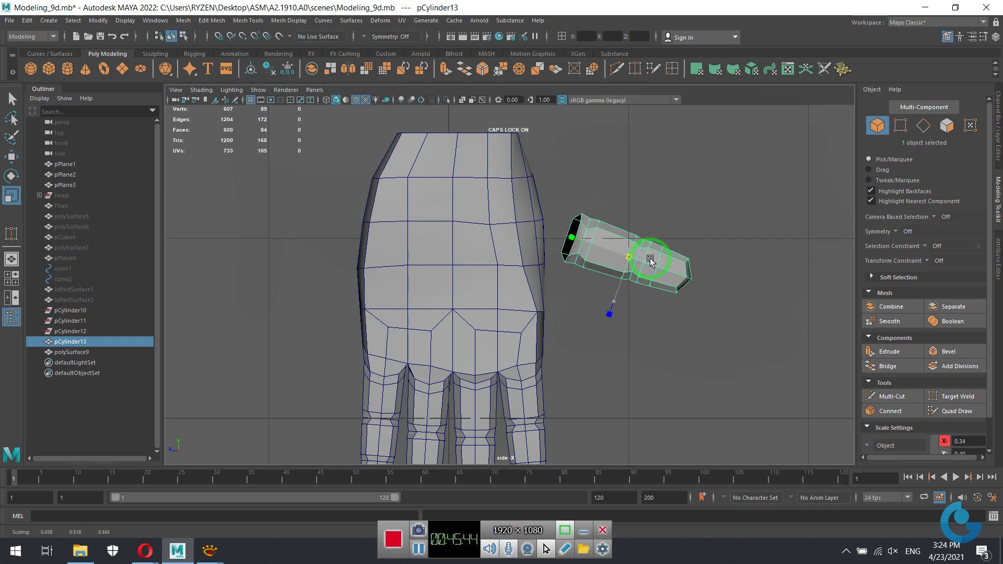
{"action": "scroll", "coordinate": [653, 267], "scroll_direction": "down", "scroll_amount": 3}
{"action": "scroll", "coordinate": [679, 280], "scroll_direction": "down", "scroll_amount": 1}
{"action": "key", "text": "w"}
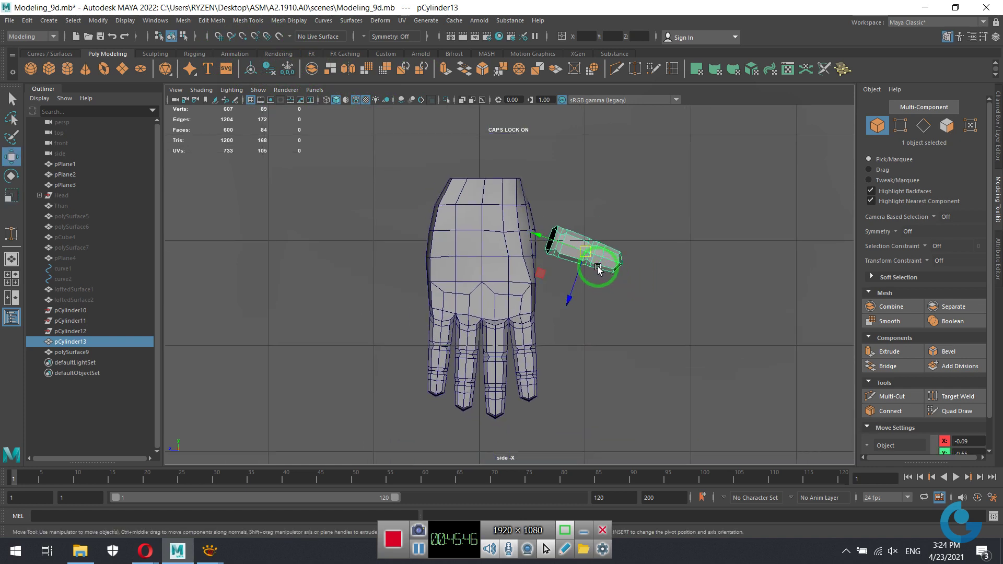
{"action": "left_click_drag", "start_coordinate": [585, 251], "coordinate": [576, 247]}
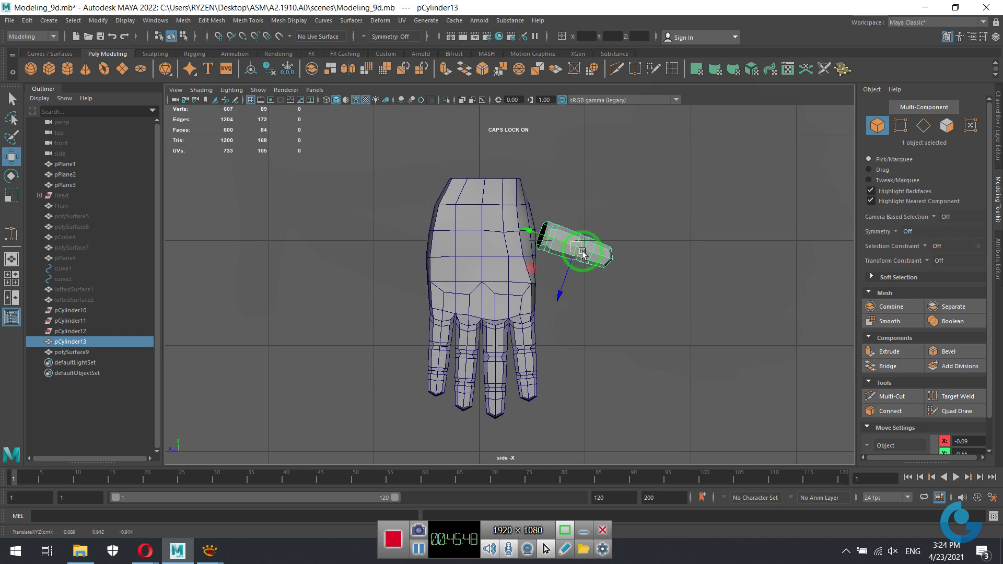
In the four-view layout, shift the cylinder along X and rotate it to angle outward.
{"action": "key", "text": "space"}
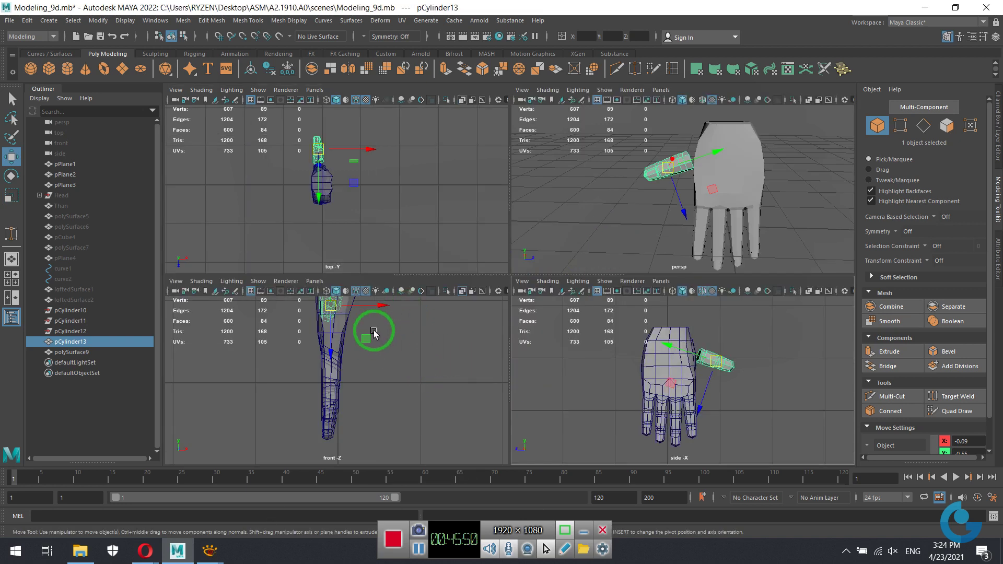
{"action": "middle_click_drag", "start_coordinate": [414, 342], "coordinate": [428, 369], "text": "alt"}
{"action": "scroll", "coordinate": [368, 368], "scroll_direction": "up", "scroll_amount": 2}
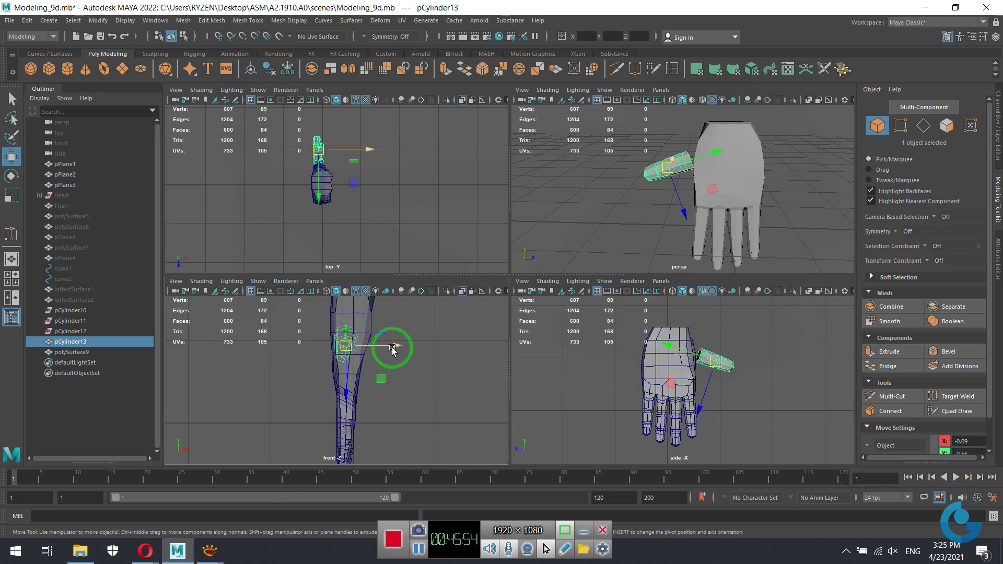
{"action": "left_click_drag", "start_coordinate": [394, 345], "coordinate": [405, 349]}
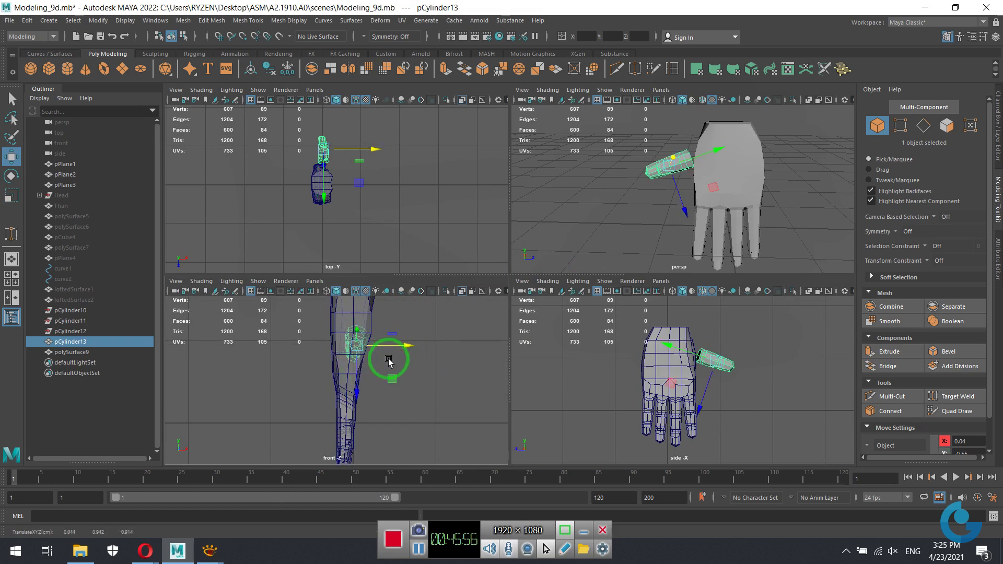
{"action": "key", "text": "e"}
{"action": "left_click_drag", "start_coordinate": [384, 346], "coordinate": [389, 349]}
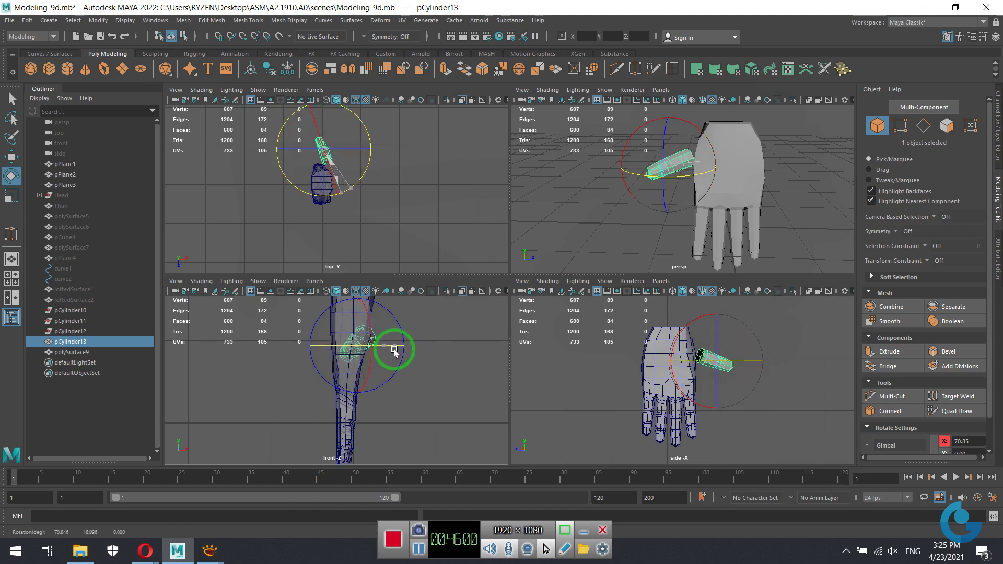
{"action": "left_click_drag", "start_coordinate": [394, 353], "coordinate": [376, 353]}
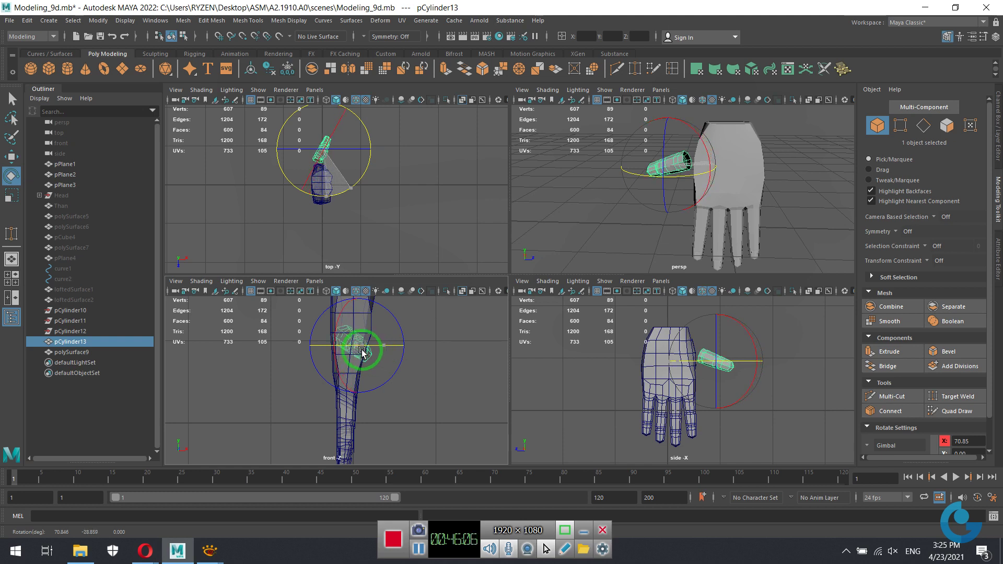
{"action": "key", "text": "w"}
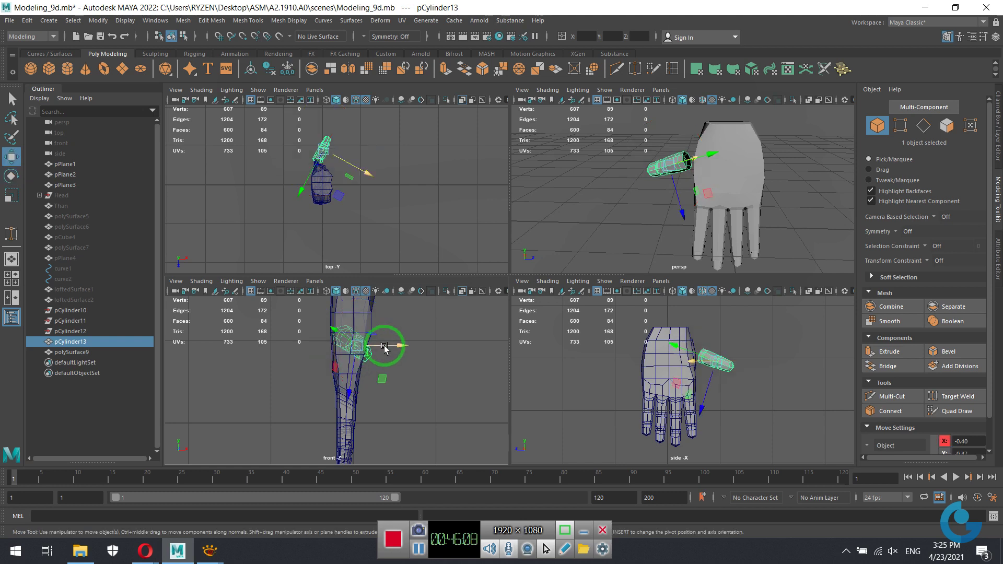
{"action": "left_click_drag", "start_coordinate": [381, 347], "coordinate": [406, 354]}
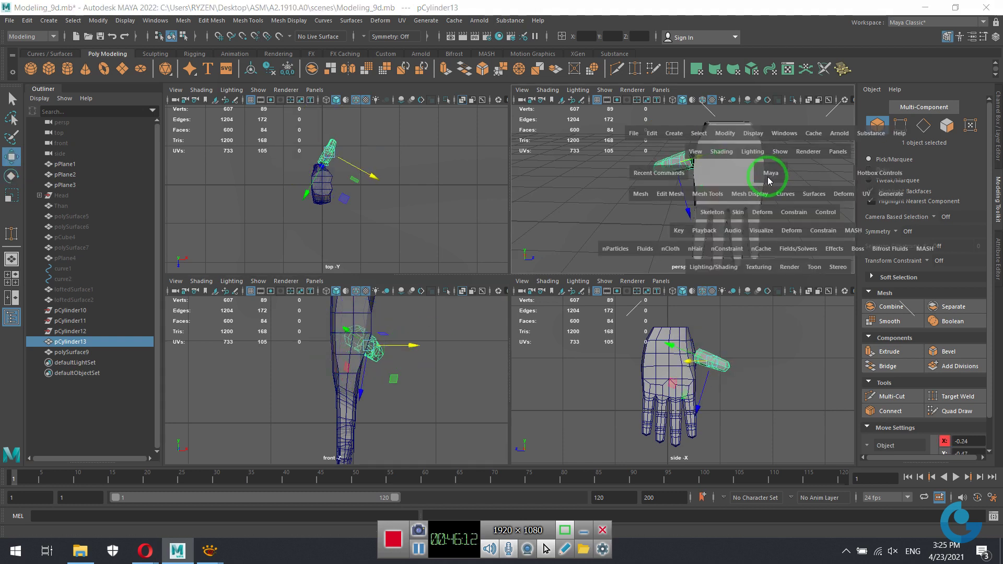
With rotate axes set to Object, tilt the thumb cylinder further outward.
{"action": "key", "text": "space"}
{"action": "mouse_move", "coordinate": [640, 262]}
{"action": "left_mouse_down", "text": "alt"}
{"action": "mouse_move", "coordinate": [585, 354]}
{"action": "mouse_move", "coordinate": [784, 334]}
{"action": "mouse_move", "coordinate": [784, 291]}
{"action": "mouse_move", "coordinate": [688, 330]}
{"action": "mouse_move", "coordinate": [576, 316]}
{"action": "mouse_move", "coordinate": [601, 298]}
{"action": "mouse_move", "coordinate": [690, 293]}
{"action": "mouse_move", "coordinate": [668, 327]}
{"action": "left_mouse_up", "text": "alt"}
{"action": "key", "text": "e"}
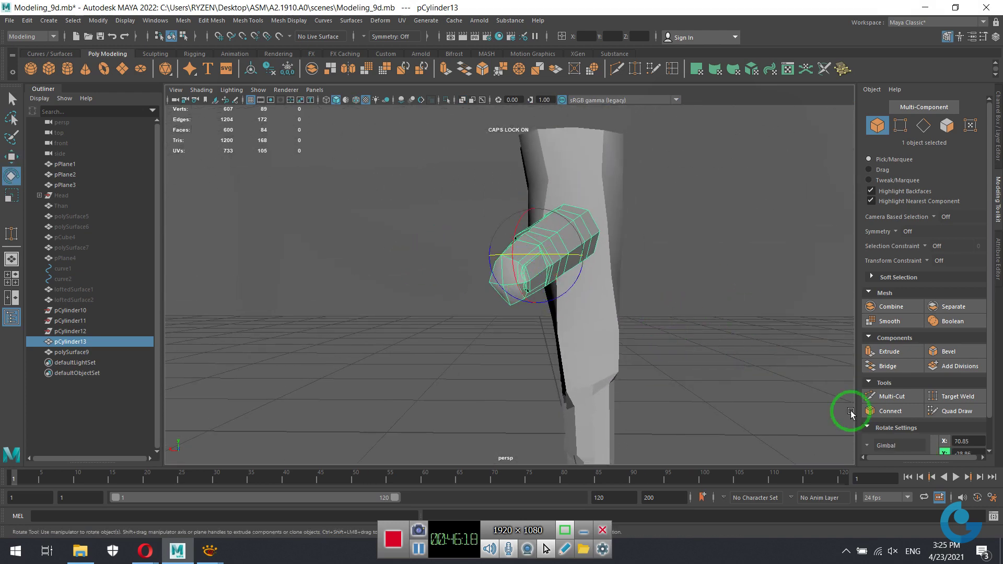
{"action": "scroll", "coordinate": [921, 412], "scroll_direction": "down", "scroll_amount": 2}
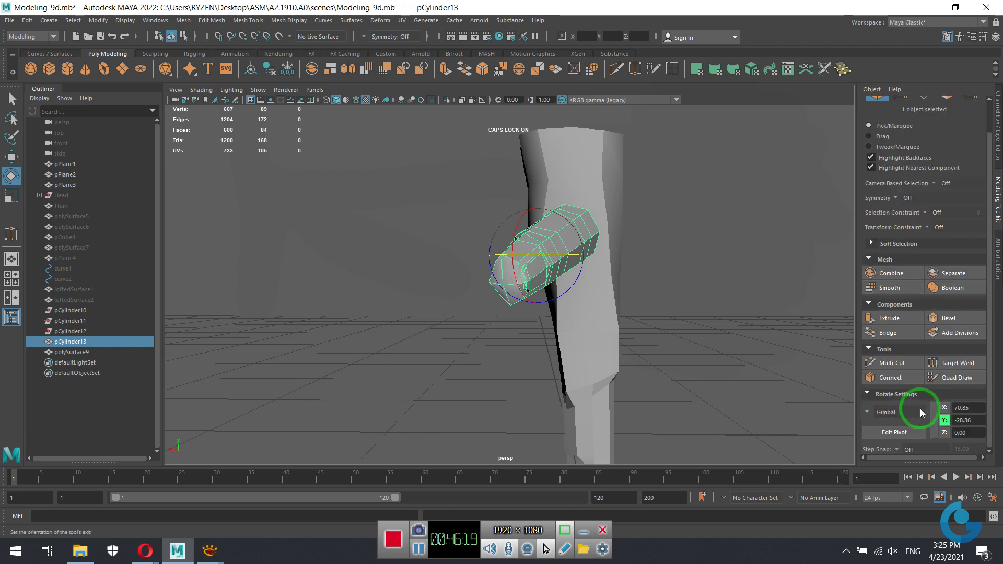
{"action": "left_click", "coordinate": [878, 413]}
{"action": "left_click", "coordinate": [904, 416]}
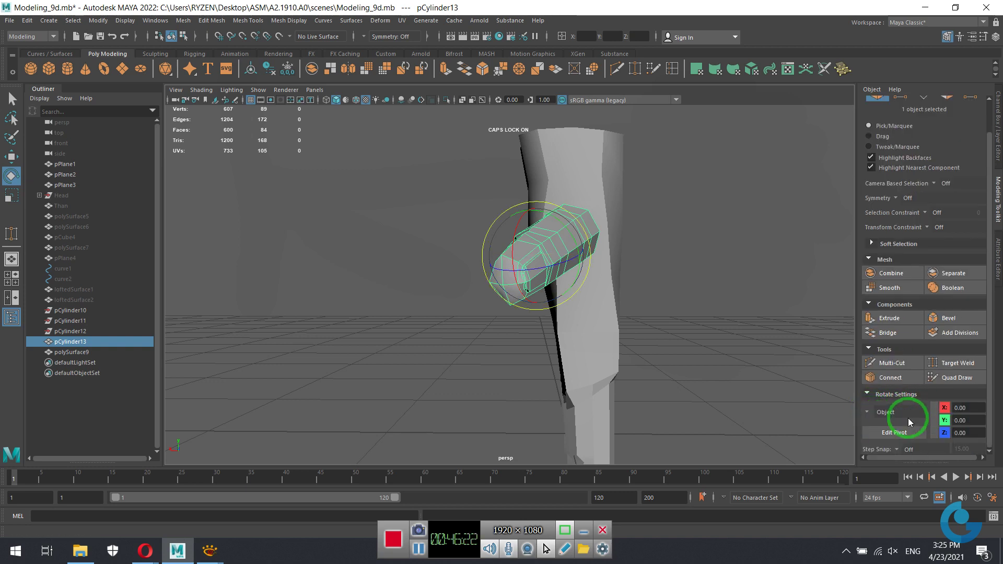
{"action": "left_click_drag", "start_coordinate": [568, 230], "coordinate": [546, 217]}
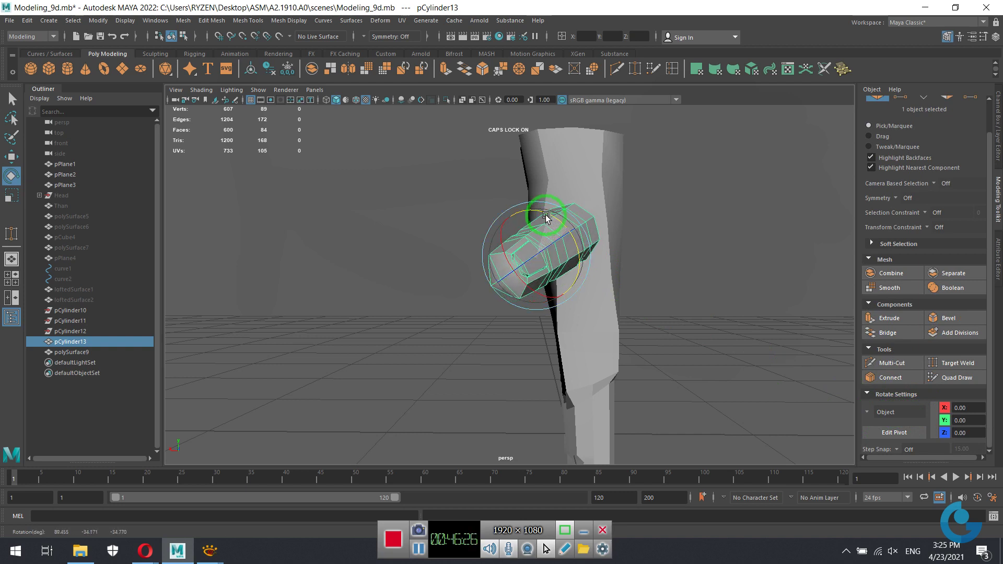
{"action": "mouse_move", "coordinate": [613, 292]}
{"action": "left_mouse_down", "text": "alt"}
{"action": "mouse_move", "coordinate": [641, 273]}
{"action": "mouse_move", "coordinate": [634, 285]}
{"action": "mouse_move", "coordinate": [566, 214]}
{"action": "mouse_move", "coordinate": [636, 289]}
{"action": "mouse_move", "coordinate": [618, 284]}
{"action": "mouse_move", "coordinate": [651, 284]}
{"action": "mouse_move", "coordinate": [566, 347]}
{"action": "mouse_move", "coordinate": [694, 363]}
{"action": "mouse_move", "coordinate": [657, 361]}
{"action": "left_mouse_up", "text": "alt"}
{"action": "left_click", "coordinate": [568, 218]}
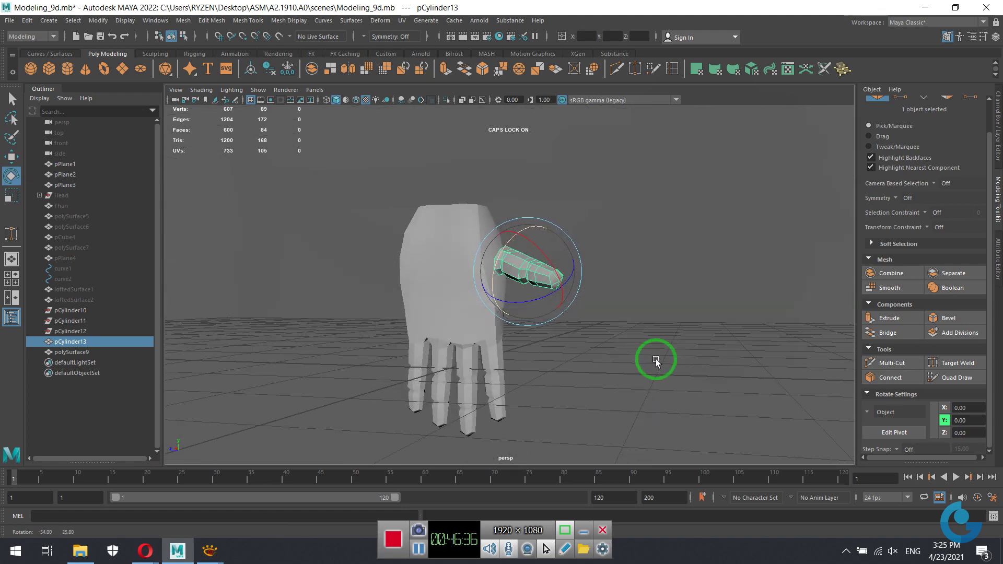
{"action": "mouse_move", "coordinate": [493, 254]}
{"action": "left_mouse_down"}
{"action": "mouse_move", "coordinate": [609, 403]}
{"action": "mouse_move", "coordinate": [588, 438]}
{"action": "left_mouse_up"}
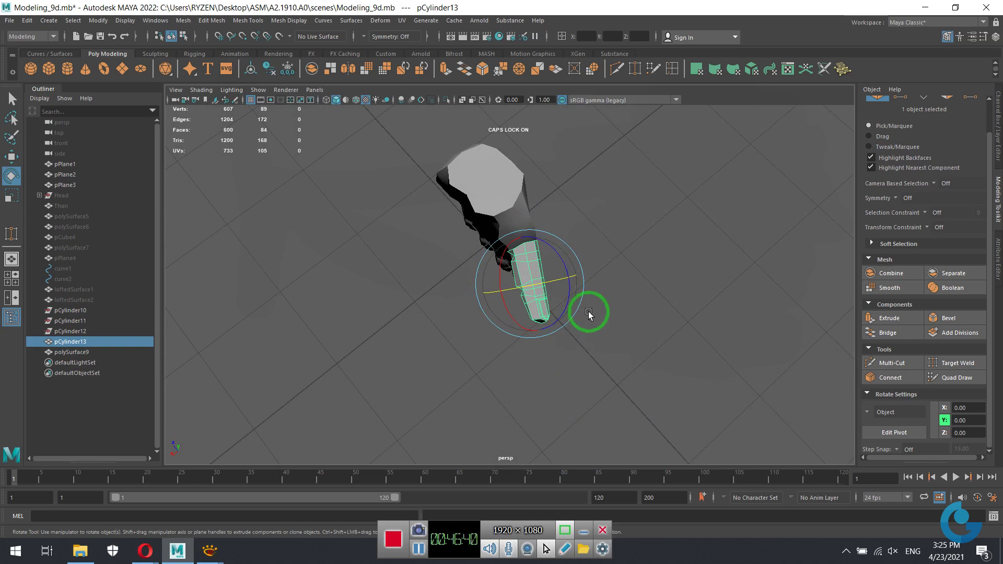
With move axes set to World, nudge the cylinder against the palm's side.
{"action": "key", "text": "w"}
{"action": "mouse_move", "coordinate": [535, 298]}
{"action": "left_mouse_down", "text": "alt"}
{"action": "mouse_move", "coordinate": [556, 280]}
{"action": "mouse_move", "coordinate": [534, 253]}
{"action": "mouse_move", "coordinate": [737, 336]}
{"action": "left_mouse_up", "text": "alt"}
{"action": "mouse_move", "coordinate": [852, 402]}
{"action": "left_mouse_down", "text": "alt"}
{"action": "mouse_move", "coordinate": [672, 343]}
{"action": "mouse_move", "coordinate": [897, 413]}
{"action": "left_mouse_up", "text": "alt"}
{"action": "left_click", "coordinate": [868, 412]}
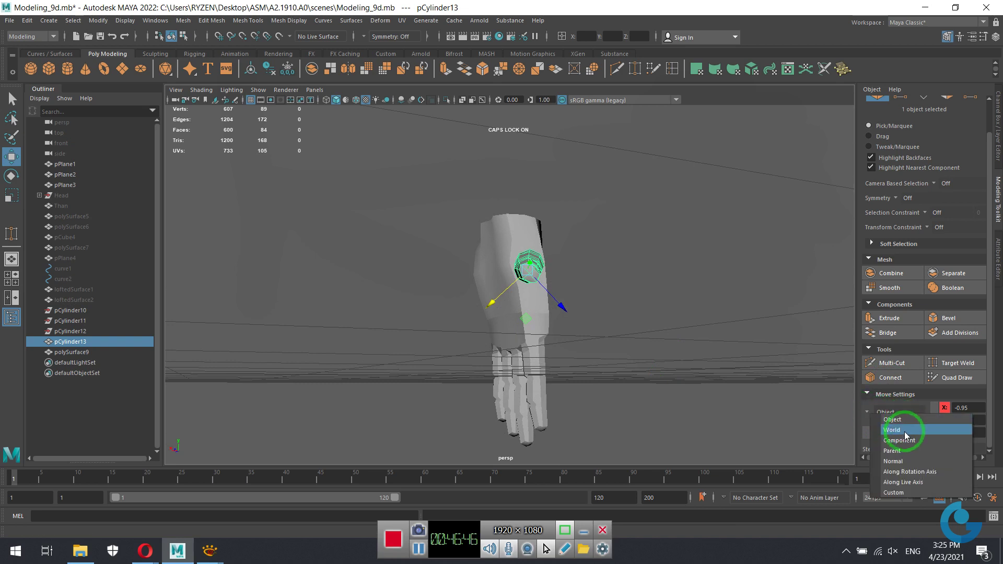
{"action": "left_click", "coordinate": [894, 421]}
{"action": "left_click_drag", "start_coordinate": [596, 341], "coordinate": [571, 342], "text": "alt"}
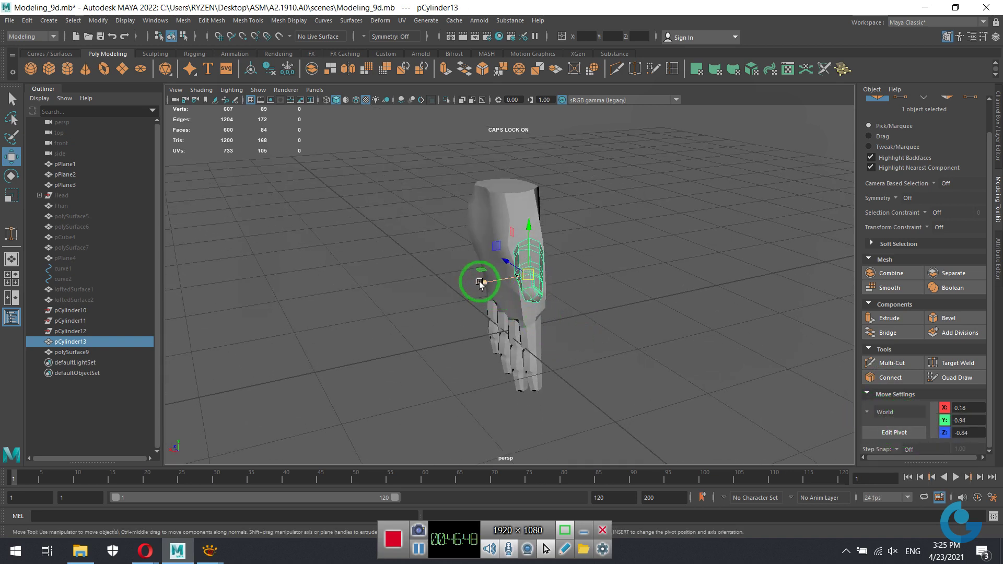
{"action": "middle_click_drag", "start_coordinate": [480, 284], "coordinate": [479, 283]}
{"action": "left_click_drag", "start_coordinate": [495, 299], "coordinate": [647, 406], "text": "alt"}
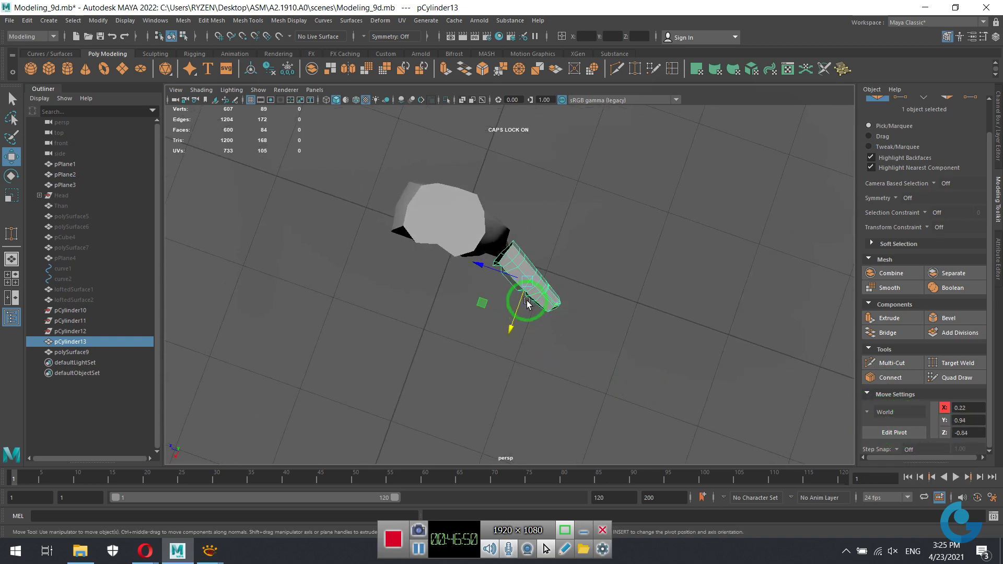
{"action": "middle_click_drag", "start_coordinate": [479, 280], "coordinate": [485, 266]}
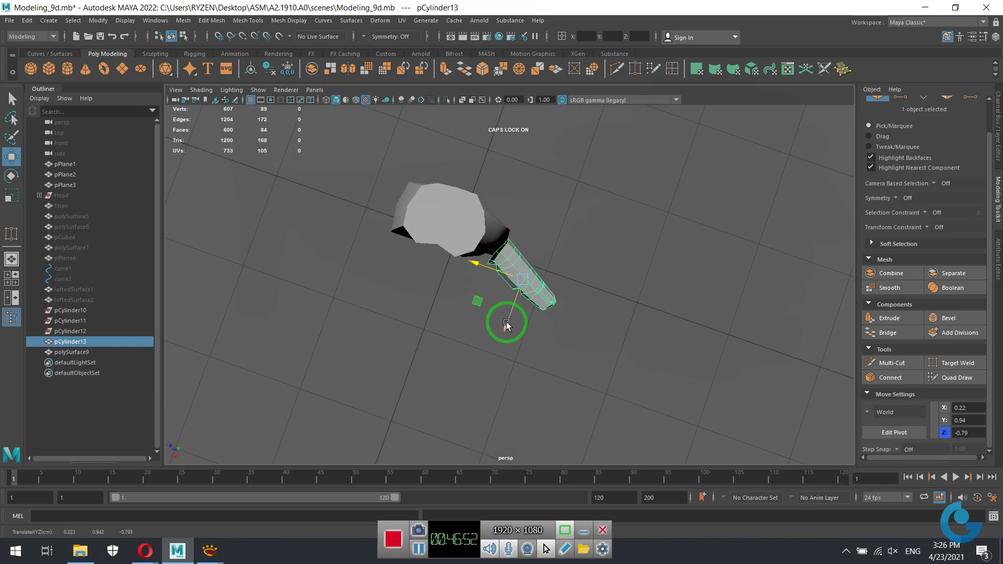
{"action": "mouse_move", "coordinate": [533, 336]}
{"action": "left_mouse_down", "text": "alt"}
{"action": "mouse_move", "coordinate": [627, 240]}
{"action": "mouse_move", "coordinate": [549, 240]}
{"action": "mouse_move", "coordinate": [414, 269]}
{"action": "mouse_move", "coordinate": [567, 291]}
{"action": "mouse_move", "coordinate": [605, 218]}
{"action": "mouse_move", "coordinate": [553, 230]}
{"action": "mouse_move", "coordinate": [576, 329]}
{"action": "mouse_move", "coordinate": [544, 233]}
{"action": "left_mouse_up", "text": "alt"}
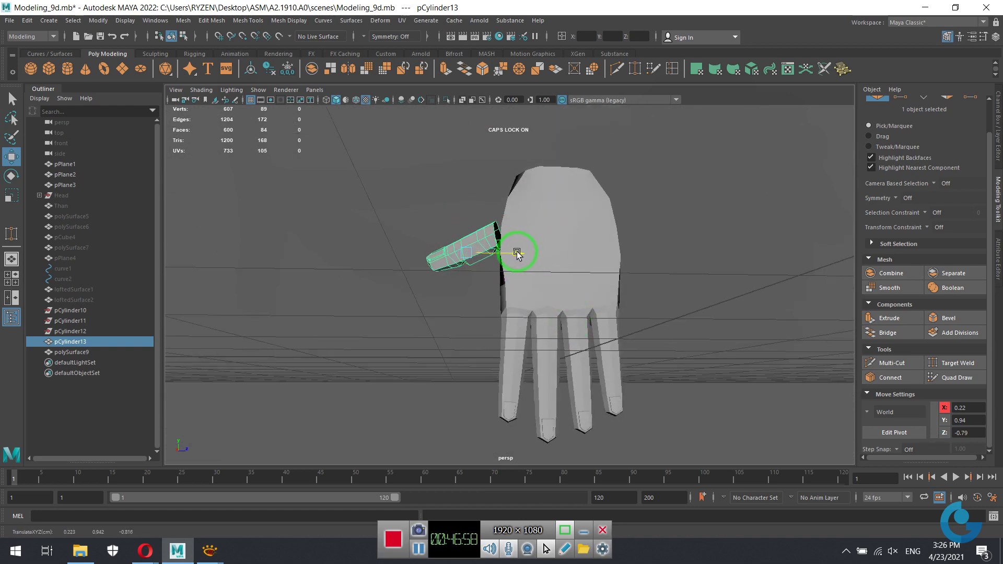
{"action": "mouse_move", "coordinate": [583, 332]}
{"action": "left_mouse_down", "text": "alt"}
{"action": "mouse_move", "coordinate": [649, 352]}
{"action": "mouse_move", "coordinate": [699, 349]}
{"action": "mouse_move", "coordinate": [482, 263]}
{"action": "mouse_move", "coordinate": [609, 316]}
{"action": "mouse_move", "coordinate": [632, 363]}
{"action": "mouse_move", "coordinate": [598, 307]}
{"action": "mouse_move", "coordinate": [553, 272]}
{"action": "left_mouse_up", "text": "alt"}
Select the faces on the palm's side at the thumb joint and delete them.
{"action": "left_click", "coordinate": [553, 271]}
{"action": "right_click_drag", "start_coordinate": [511, 273], "coordinate": [708, 293], "text": "alt"}
{"action": "mouse_move", "coordinate": [708, 294]}
{"action": "left_mouse_down", "text": "alt"}
{"action": "mouse_move", "coordinate": [609, 307]}
{"action": "mouse_move", "coordinate": [630, 309]}
{"action": "left_mouse_up", "text": "alt"}
{"action": "right_click", "coordinate": [632, 243]}
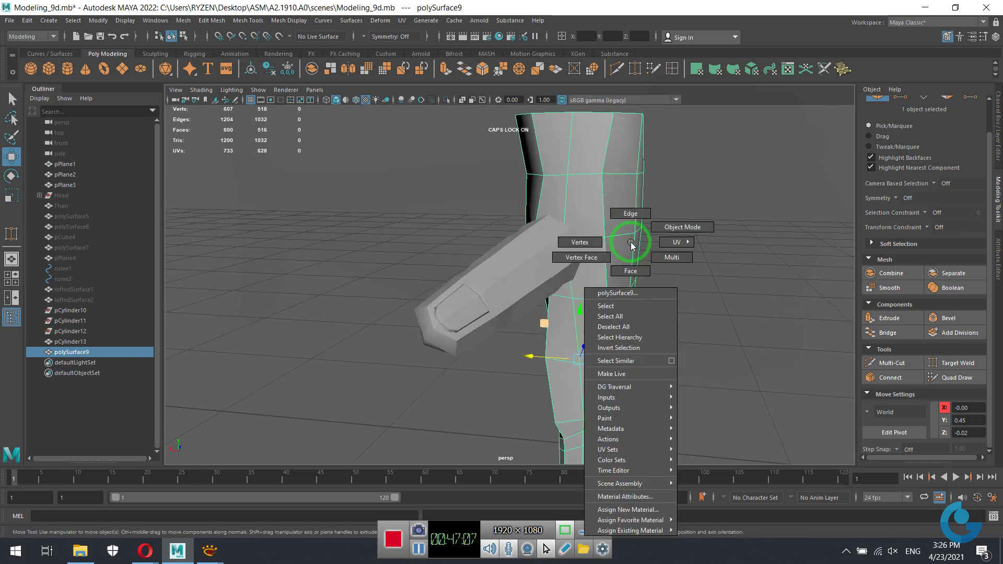
{"action": "left_click", "coordinate": [631, 270]}
{"action": "left_click", "coordinate": [598, 229]}
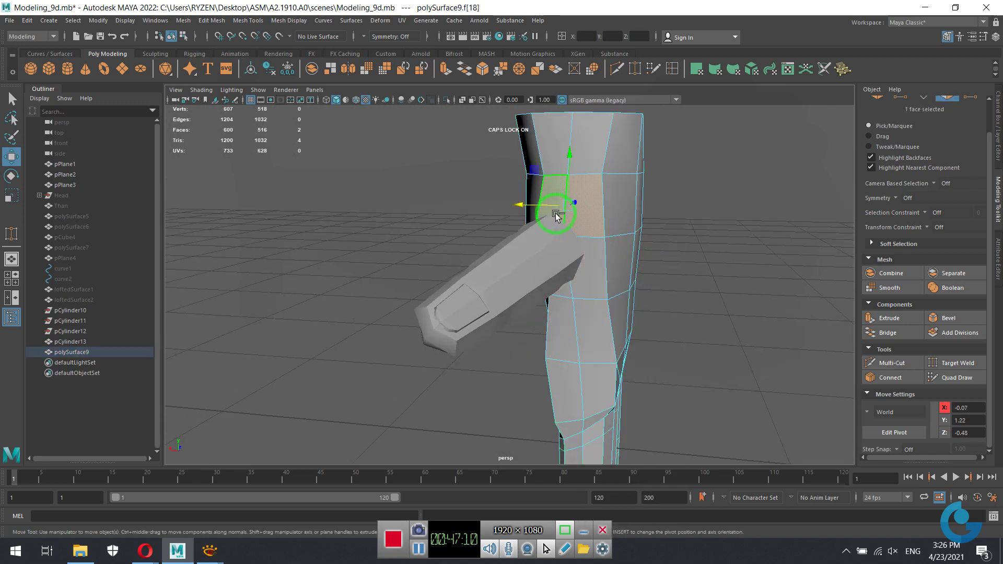
{"action": "left_click", "coordinate": [600, 274], "text": "shift"}
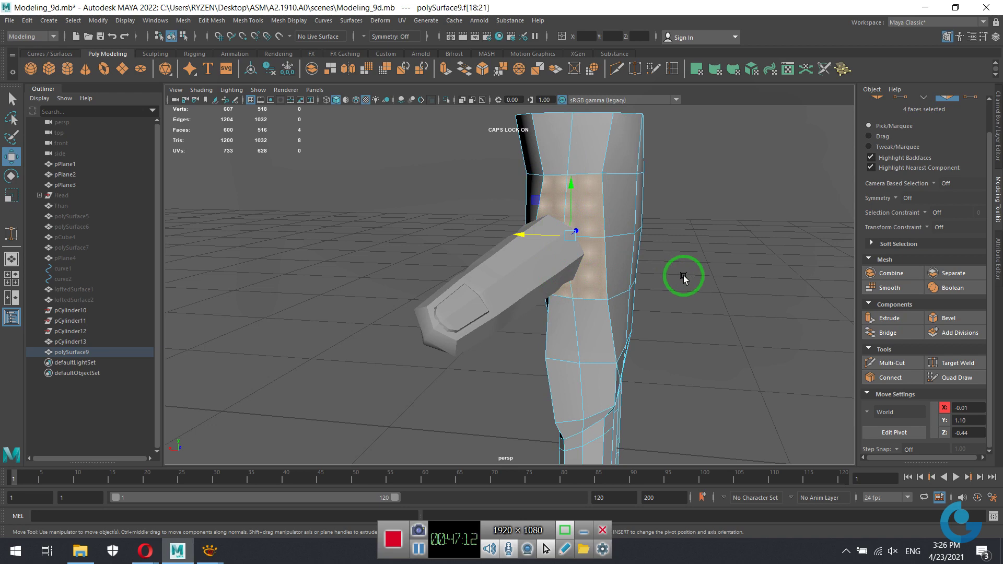
{"action": "key", "text": "Delete"}
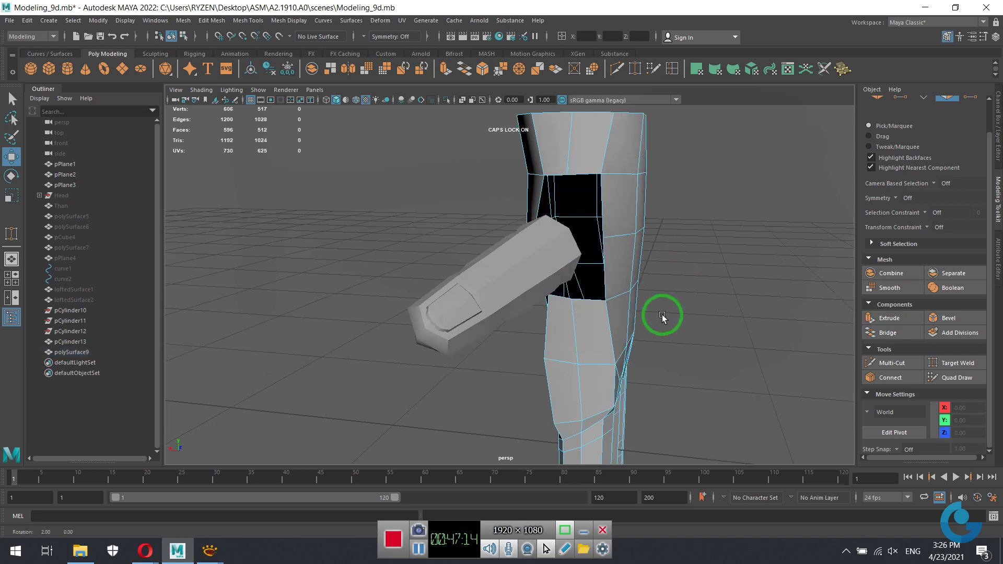
Inspect the new opening, return to object mode and select the thumb.
{"action": "mouse_move", "coordinate": [664, 311]}
{"action": "left_mouse_down", "text": "alt"}
{"action": "mouse_move", "coordinate": [605, 307]}
{"action": "mouse_move", "coordinate": [629, 271]}
{"action": "mouse_move", "coordinate": [669, 314]}
{"action": "mouse_move", "coordinate": [642, 320]}
{"action": "mouse_move", "coordinate": [643, 271]}
{"action": "mouse_move", "coordinate": [617, 249]}
{"action": "mouse_move", "coordinate": [531, 230]}
{"action": "mouse_move", "coordinate": [571, 235]}
{"action": "left_mouse_up", "text": "alt"}
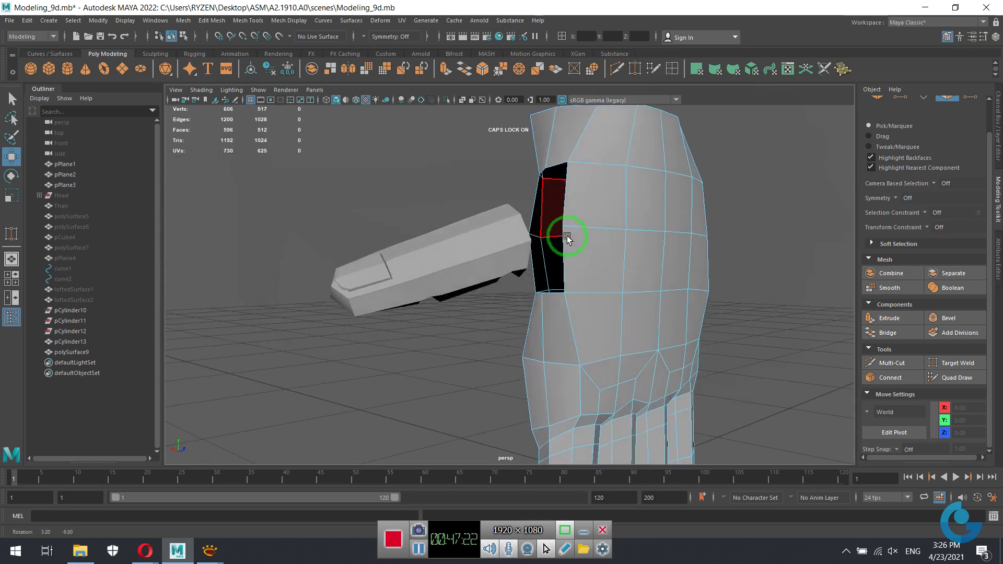
{"action": "mouse_move", "coordinate": [558, 269]}
{"action": "left_mouse_down", "text": "alt"}
{"action": "mouse_move", "coordinate": [558, 234]}
{"action": "mouse_move", "coordinate": [598, 253]}
{"action": "mouse_move", "coordinate": [582, 269]}
{"action": "mouse_move", "coordinate": [546, 237]}
{"action": "left_mouse_up", "text": "alt"}
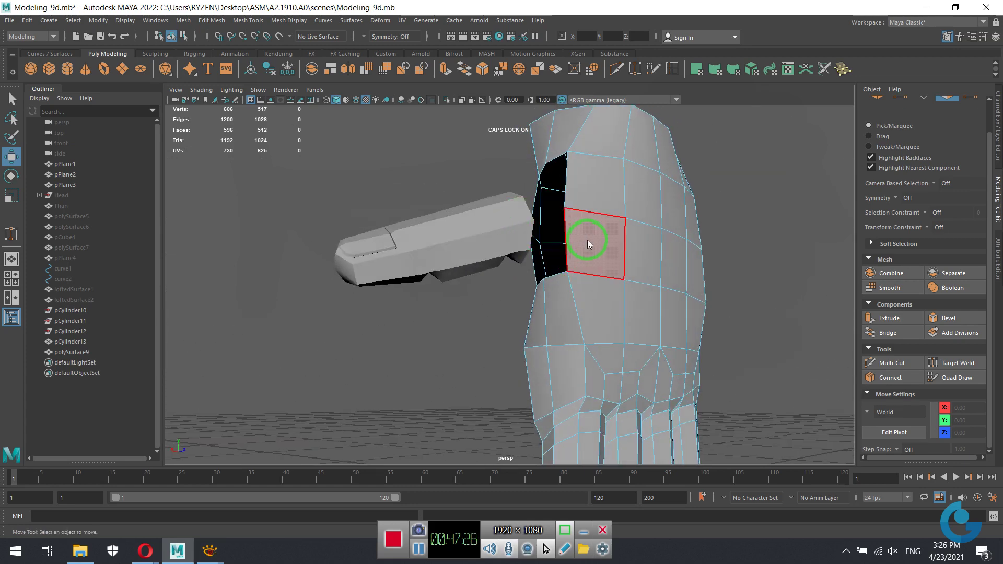
{"action": "right_click_drag", "start_coordinate": [589, 244], "coordinate": [716, 183]}
{"action": "left_click", "coordinate": [510, 224]}
Combine the thumb and palm into a single mesh.
{"action": "left_click", "coordinate": [605, 249], "text": "shift"}
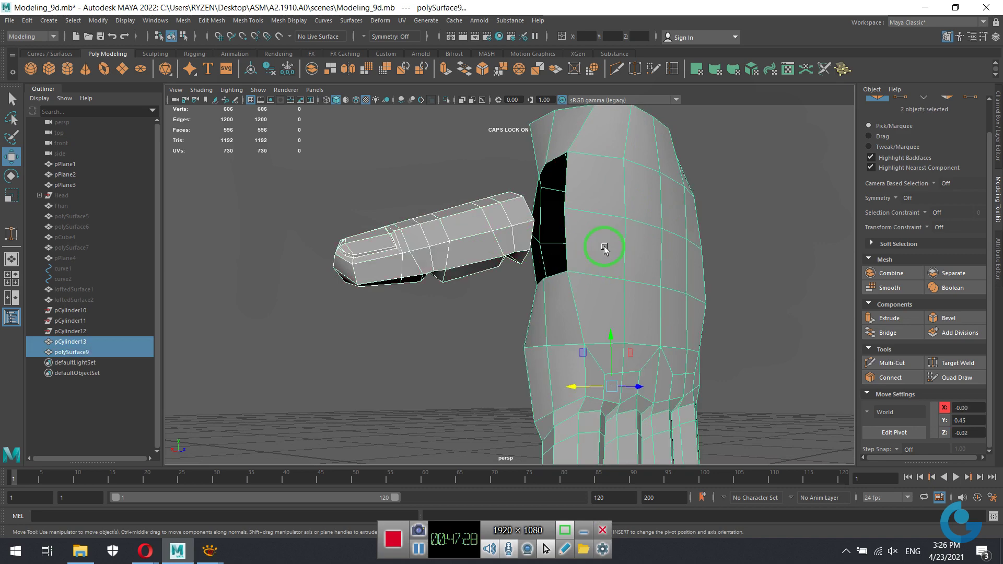
{"action": "left_click", "coordinate": [353, 80]}
{"action": "left_click", "coordinate": [184, 20]}
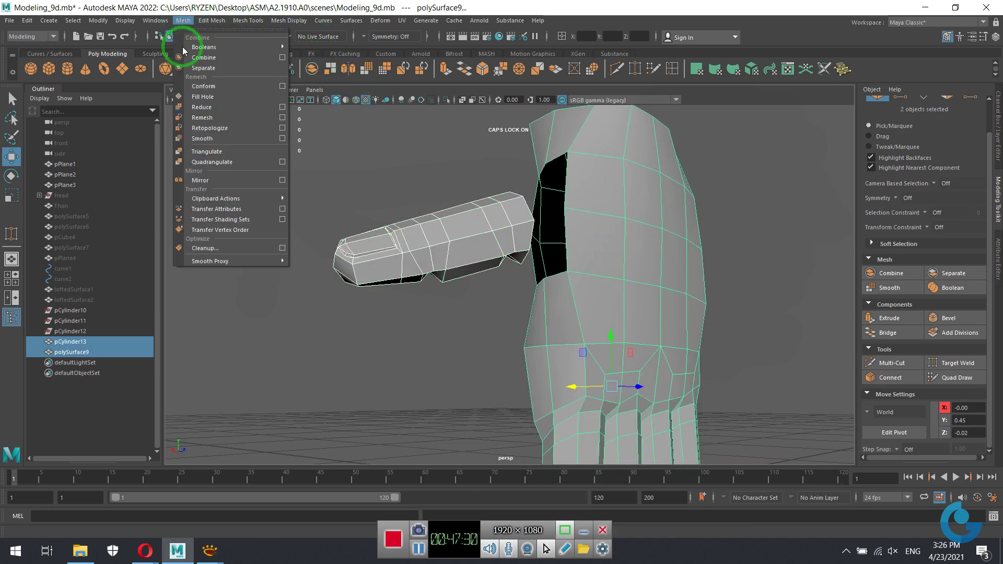
{"action": "left_click", "coordinate": [209, 52]}
{"action": "mouse_move", "coordinate": [596, 271]}
{"action": "left_mouse_down", "text": "alt"}
{"action": "mouse_move", "coordinate": [552, 314]}
{"action": "mouse_move", "coordinate": [575, 299]}
{"action": "left_mouse_up", "text": "alt"}
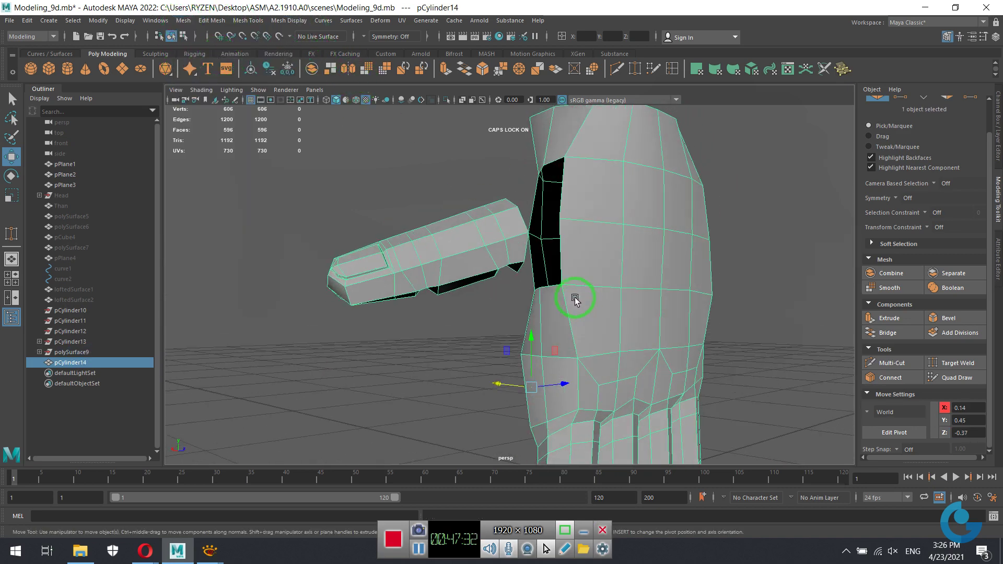
Bridge one thumb-base edge to a matching palm-opening edge with a new face.
{"action": "right_click", "coordinate": [430, 172]}
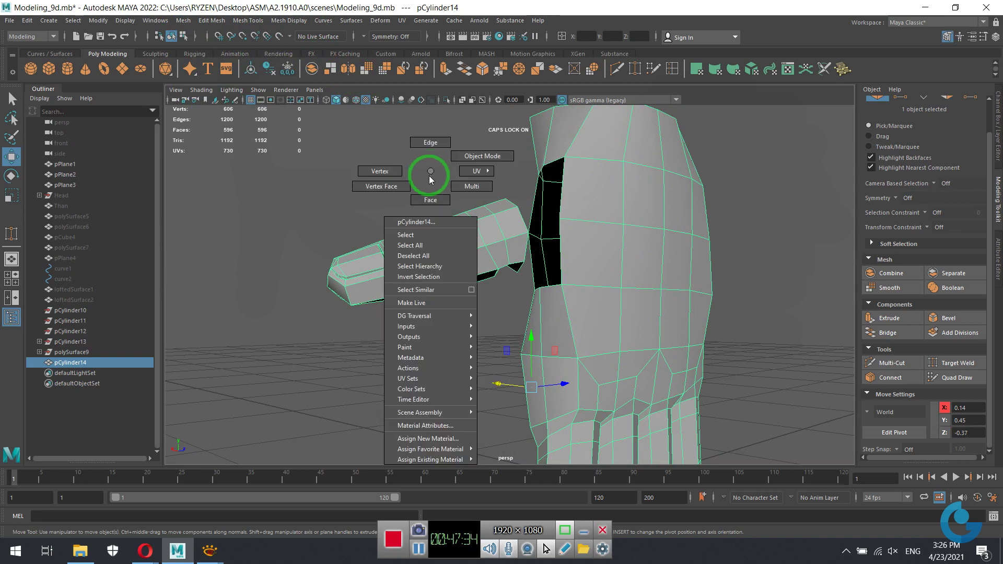
{"action": "left_click", "coordinate": [431, 142]}
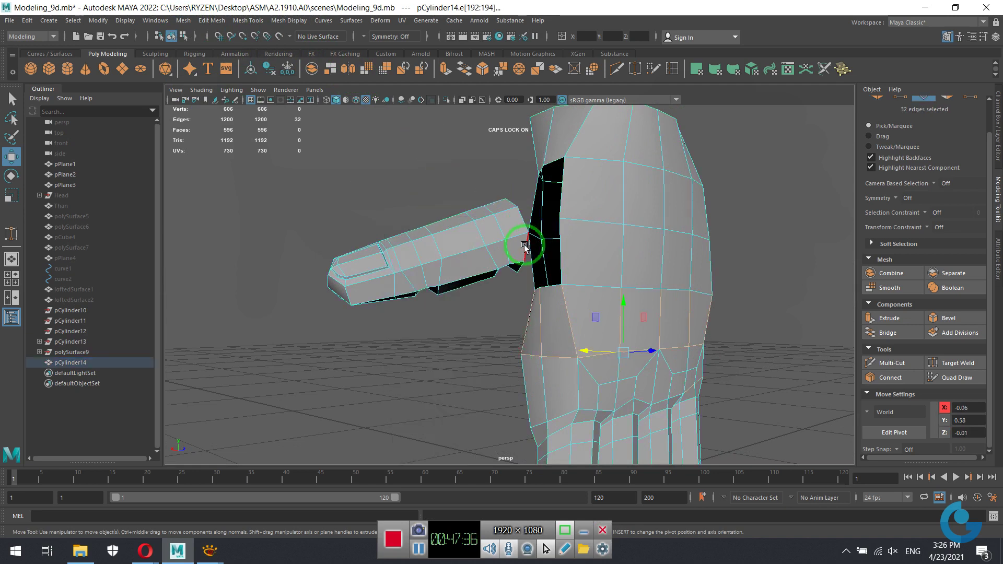
{"action": "left_click", "coordinate": [560, 255]}
{"action": "left_click", "coordinate": [563, 268], "text": "shift"}
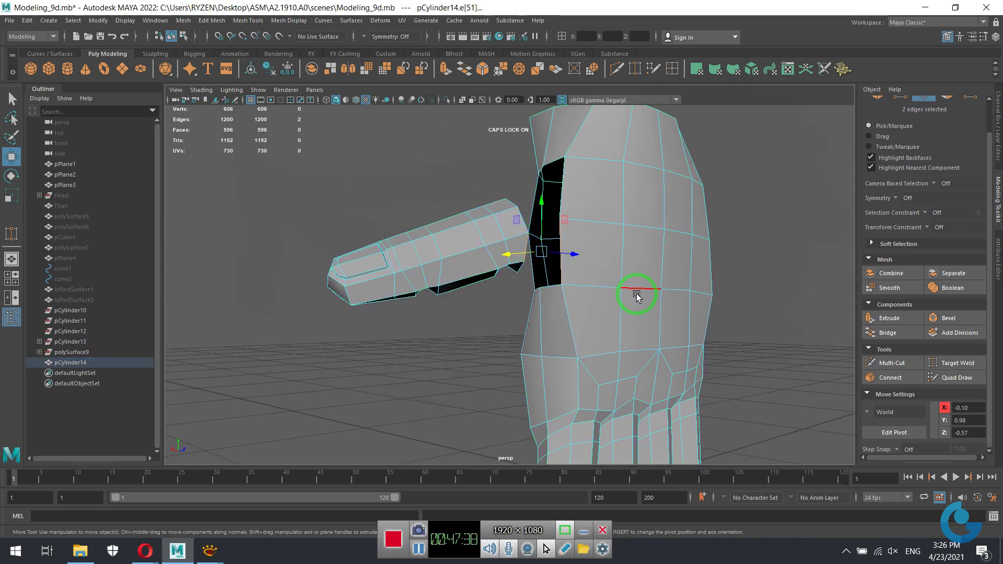
{"action": "mouse_move", "coordinate": [636, 293]}
{"action": "left_mouse_down", "text": "alt"}
{"action": "mouse_move", "coordinate": [627, 275]}
{"action": "mouse_move", "coordinate": [613, 308]}
{"action": "mouse_move", "coordinate": [609, 295]}
{"action": "left_mouse_up", "text": "alt"}
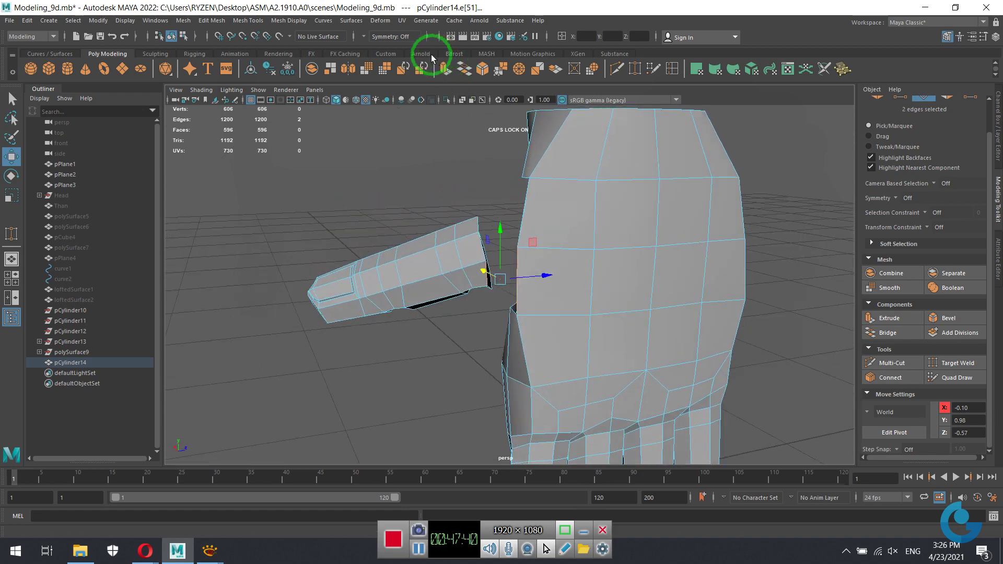
{"action": "left_click", "coordinate": [472, 76]}
{"action": "mouse_move", "coordinate": [558, 234]}
{"action": "left_mouse_down", "text": "alt"}
{"action": "mouse_move", "coordinate": [618, 260]}
{"action": "mouse_move", "coordinate": [645, 233]}
{"action": "mouse_move", "coordinate": [677, 230]}
{"action": "left_mouse_up", "text": "alt"}
{"action": "right_click", "coordinate": [602, 260]}
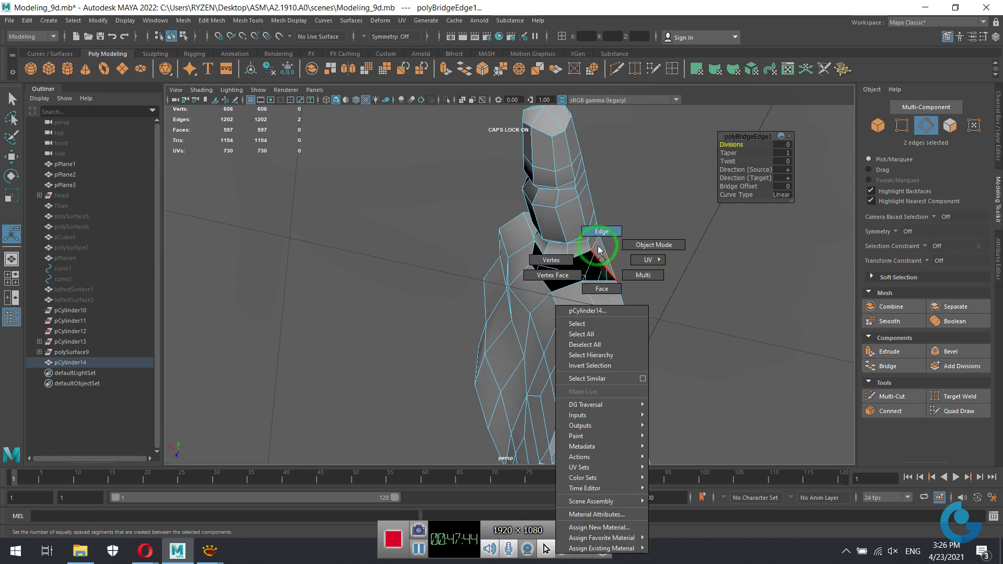
{"action": "left_click", "coordinate": [601, 231]}
Select the thumb-base edge loop, drop the extra edge and bridge it to the palm.
{"action": "double_click", "coordinate": [585, 264]}
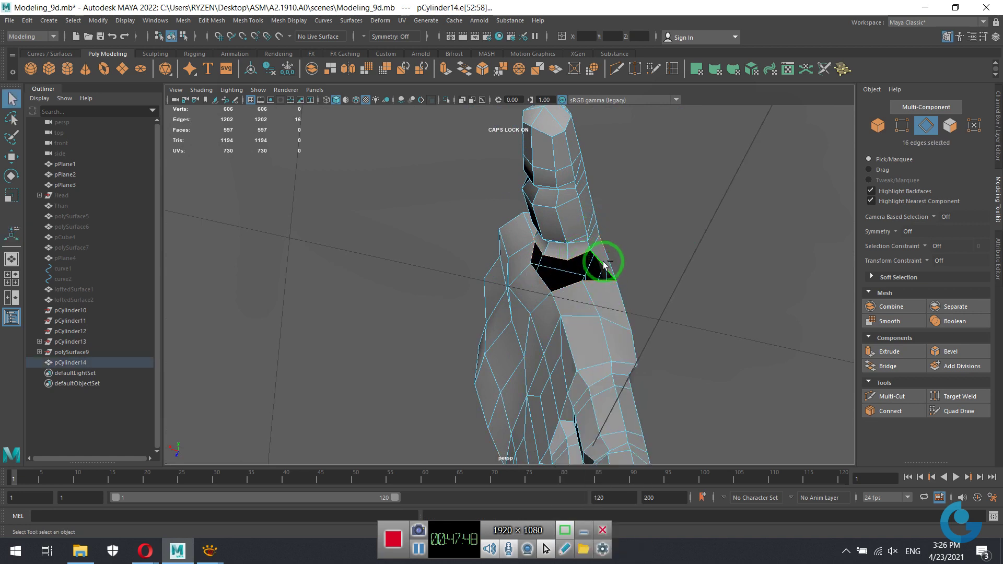
{"action": "mouse_move", "coordinate": [674, 265]}
{"action": "left_mouse_down", "text": "alt"}
{"action": "mouse_move", "coordinate": [647, 282]}
{"action": "mouse_move", "coordinate": [625, 330]}
{"action": "mouse_move", "coordinate": [575, 284]}
{"action": "left_mouse_up", "text": "alt"}
{"action": "left_click", "coordinate": [577, 282], "text": "ctrl"}
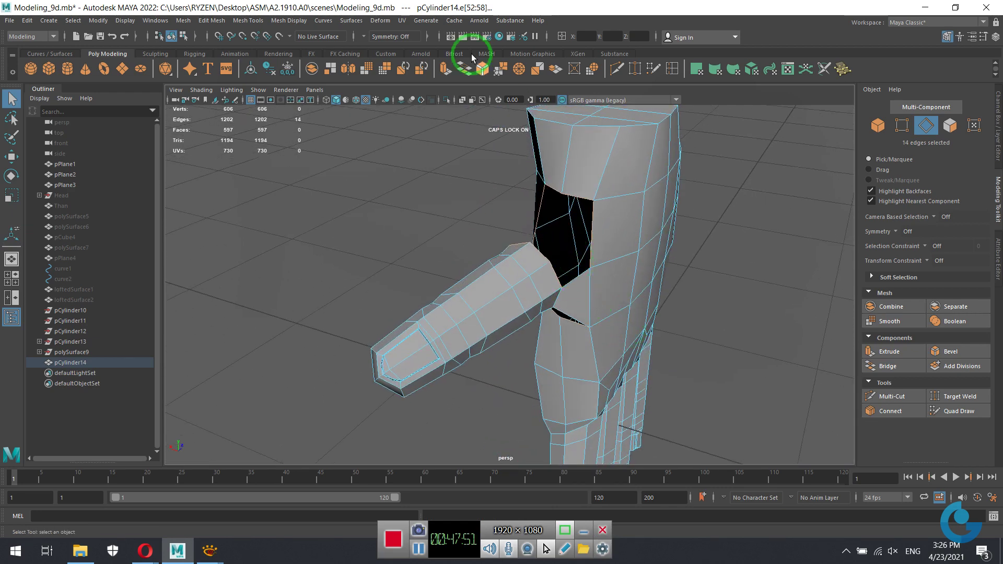
{"action": "left_click", "coordinate": [463, 69]}
{"action": "mouse_move", "coordinate": [590, 273]}
{"action": "left_mouse_down", "text": "alt"}
{"action": "mouse_move", "coordinate": [538, 264]}
{"action": "mouse_move", "coordinate": [538, 231]}
{"action": "mouse_move", "coordinate": [528, 240]}
{"action": "mouse_move", "coordinate": [569, 246]}
{"action": "mouse_move", "coordinate": [647, 225]}
{"action": "mouse_move", "coordinate": [728, 260]}
{"action": "mouse_move", "coordinate": [723, 312]}
{"action": "mouse_move", "coordinate": [677, 318]}
{"action": "mouse_move", "coordinate": [764, 324]}
{"action": "mouse_move", "coordinate": [521, 309]}
{"action": "mouse_move", "coordinate": [508, 352]}
{"action": "mouse_move", "coordinate": [647, 342]}
{"action": "mouse_move", "coordinate": [567, 309]}
{"action": "mouse_move", "coordinate": [544, 347]}
{"action": "mouse_move", "coordinate": [491, 289]}
{"action": "left_mouse_up", "text": "alt"}
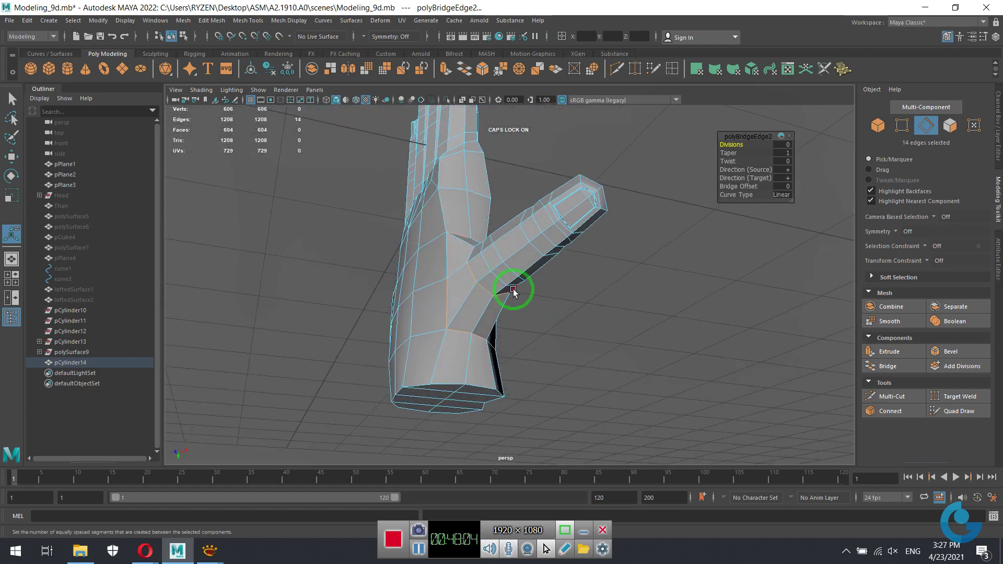
Orbit and zoom around the hand to inspect the bridged thumb joint.
{"action": "left_click_drag", "start_coordinate": [560, 270], "coordinate": [432, 284], "text": "alt"}
{"action": "mouse_move", "coordinate": [432, 285]}
{"action": "right_mouse_down", "text": "alt"}
{"action": "mouse_move", "coordinate": [578, 319]}
{"action": "mouse_move", "coordinate": [578, 298]}
{"action": "right_mouse_up", "text": "alt"}
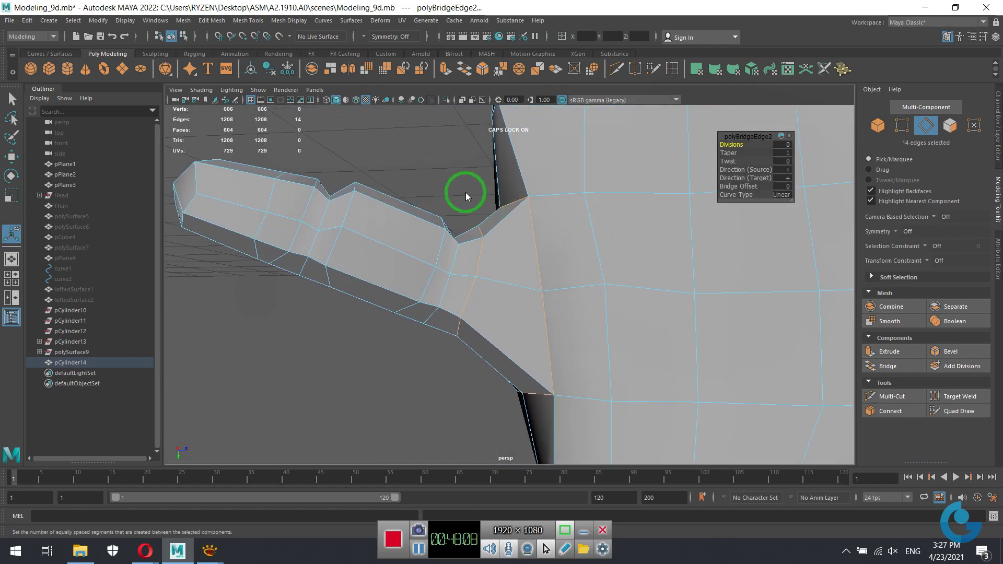
{"action": "right_click_drag", "start_coordinate": [466, 196], "coordinate": [433, 205]}
{"action": "left_click_drag", "start_coordinate": [650, 314], "coordinate": [571, 306], "text": "alt"}
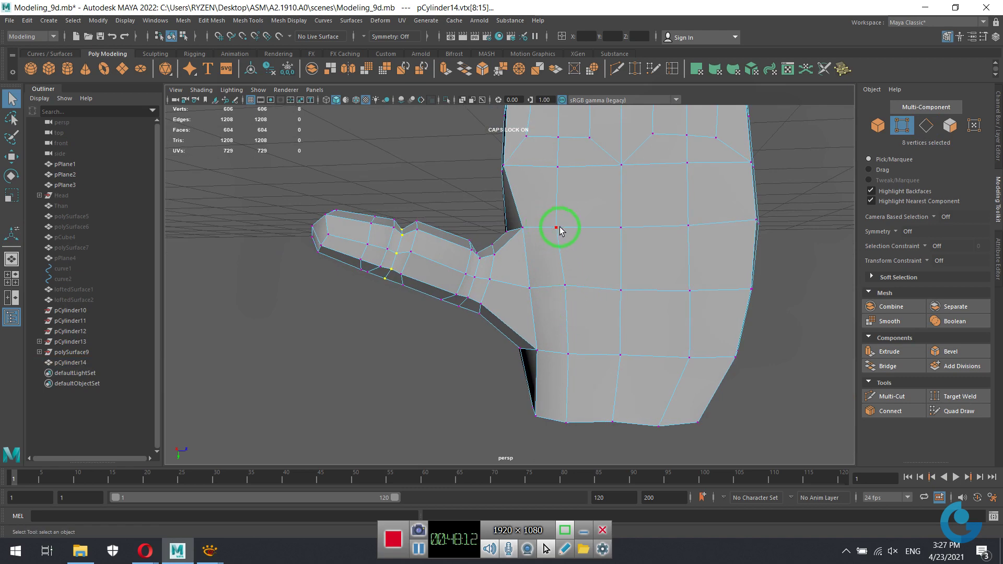
{"action": "left_click_drag", "start_coordinate": [609, 284], "coordinate": [812, 322], "text": "alt"}
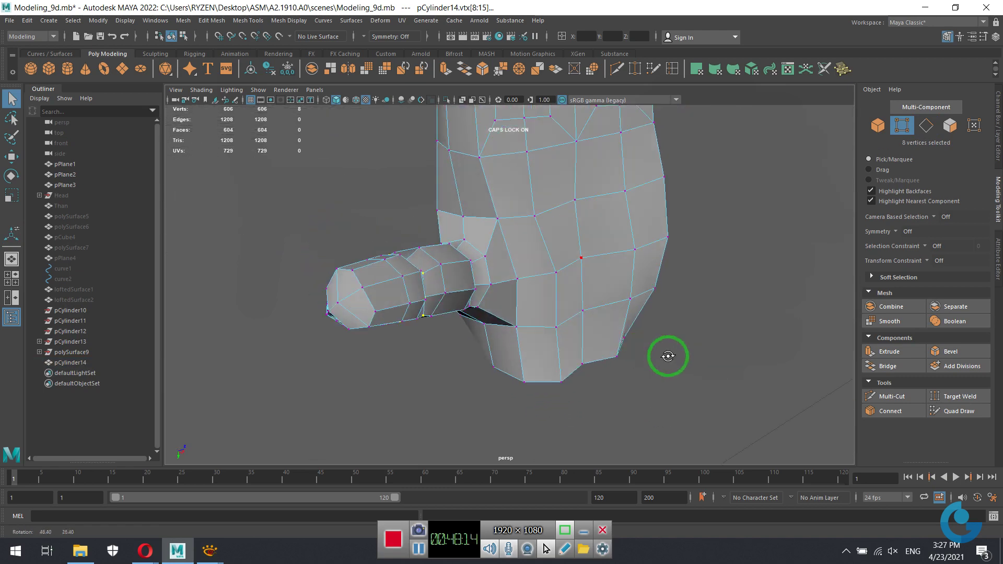
{"action": "mouse_move", "coordinate": [812, 322]}
{"action": "right_mouse_down", "text": "alt"}
{"action": "mouse_move", "coordinate": [577, 293]}
{"action": "mouse_move", "coordinate": [669, 235]}
{"action": "right_mouse_up", "text": "alt"}
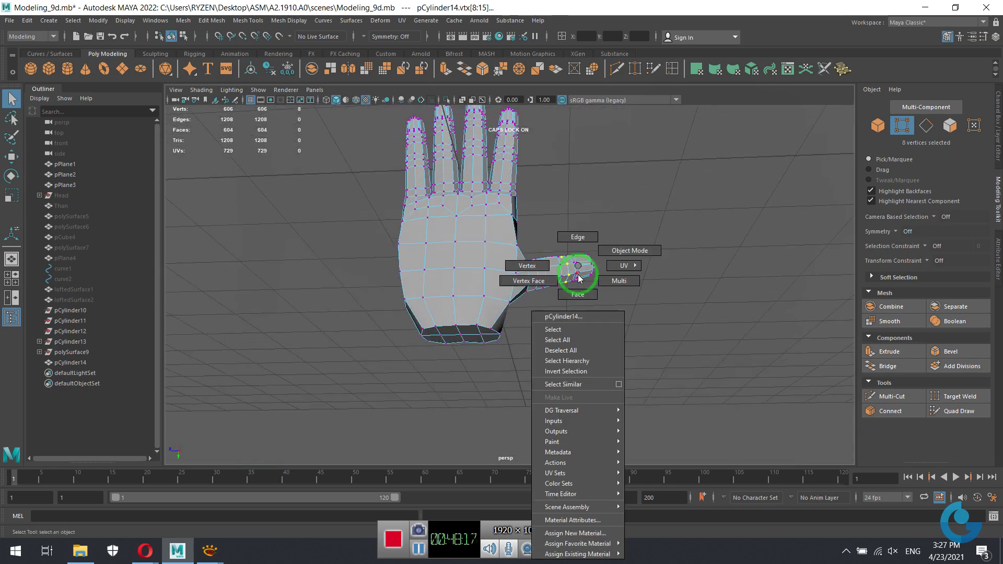
{"action": "left_click", "coordinate": [669, 235]}
Turn on smooth preview (3) for the hand, deselect it and view it side-on.
{"action": "left_click", "coordinate": [496, 278]}
{"action": "key", "text": "3"}
{"action": "left_click", "coordinate": [665, 253]}
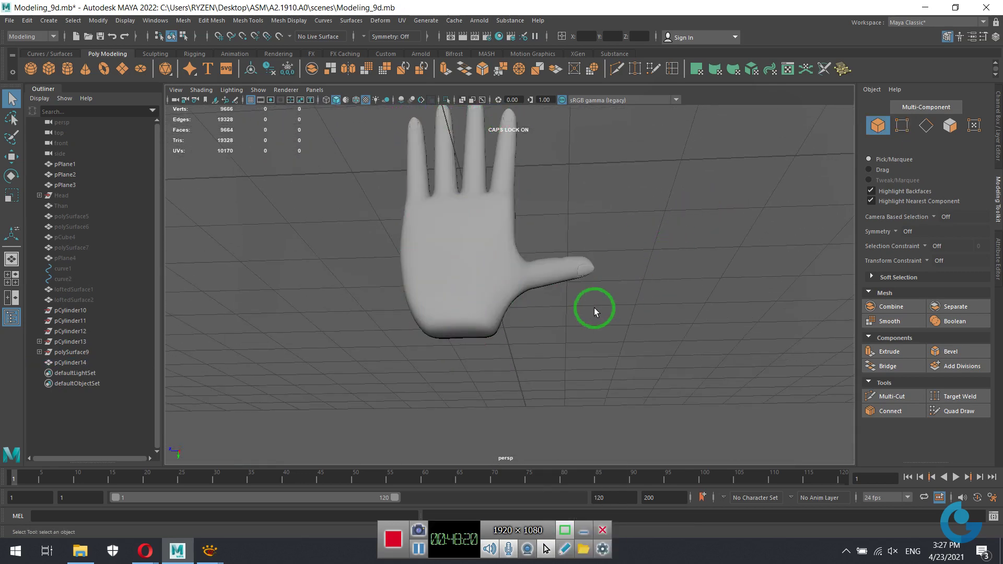
{"action": "mouse_move", "coordinate": [594, 307]}
{"action": "left_mouse_down", "text": "alt"}
{"action": "mouse_move", "coordinate": [474, 344]}
{"action": "mouse_move", "coordinate": [453, 361]}
{"action": "mouse_move", "coordinate": [422, 361]}
{"action": "mouse_move", "coordinate": [415, 349]}
{"action": "mouse_move", "coordinate": [352, 359]}
{"action": "mouse_move", "coordinate": [497, 377]}
{"action": "mouse_move", "coordinate": [547, 327]}
{"action": "mouse_move", "coordinate": [417, 304]}
{"action": "mouse_move", "coordinate": [398, 287]}
{"action": "mouse_move", "coordinate": [439, 233]}
{"action": "mouse_move", "coordinate": [564, 247]}
{"action": "mouse_move", "coordinate": [647, 282]}
{"action": "mouse_move", "coordinate": [766, 298]}
{"action": "mouse_move", "coordinate": [617, 311]}
{"action": "left_mouse_up", "text": "alt"}
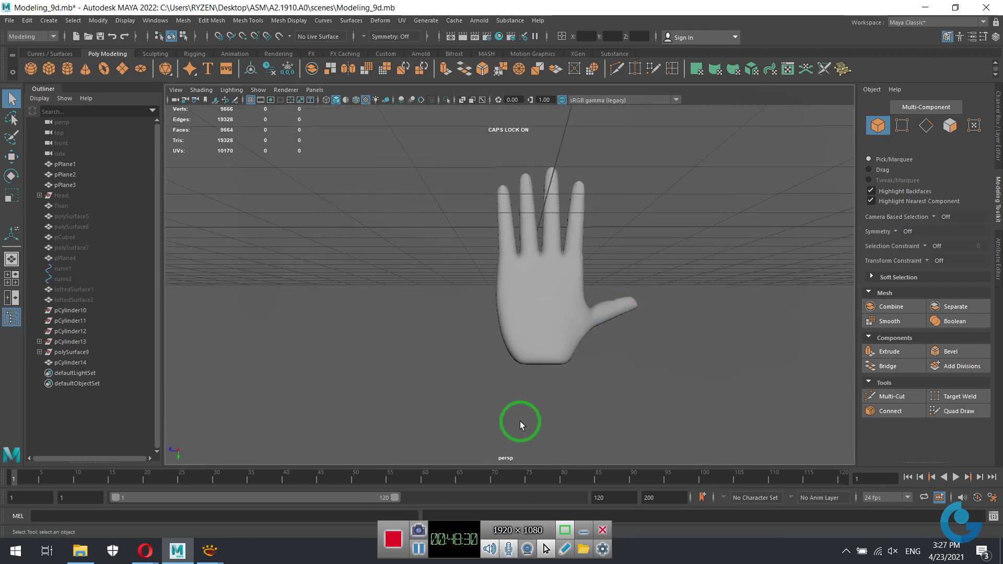
{"action": "left_click", "coordinate": [210, 553]}
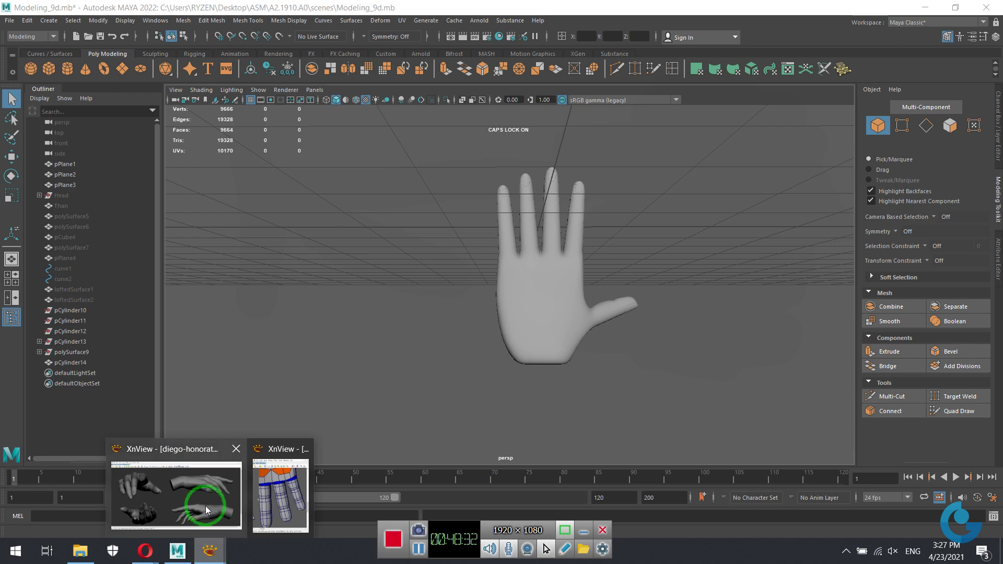
Bring the hand reference viewer forward, shrink and pan it, then close it.
{"action": "left_click", "coordinate": [212, 505]}
{"action": "left_click", "coordinate": [960, 10]}
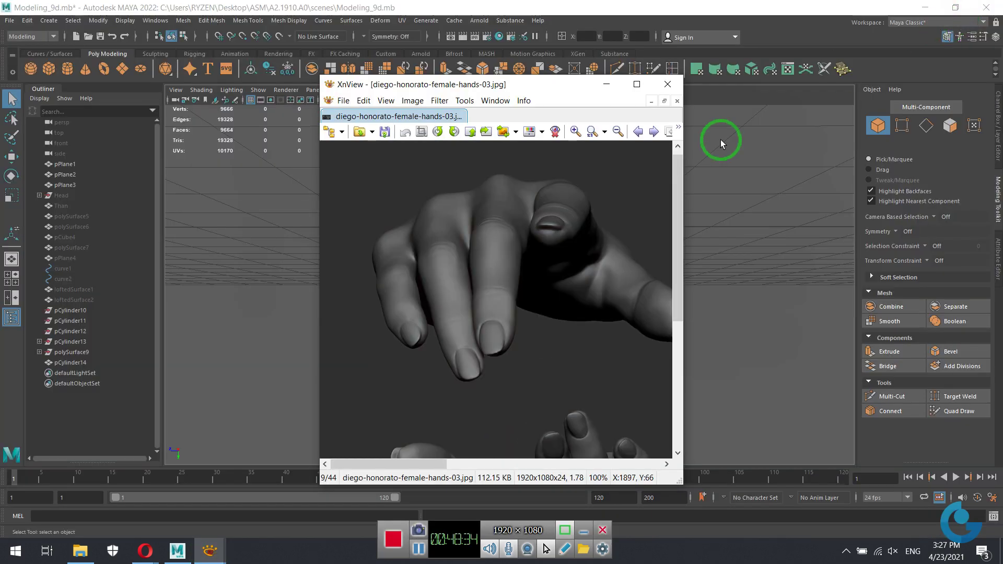
{"action": "left_click_drag", "start_coordinate": [593, 298], "coordinate": [567, 273]}
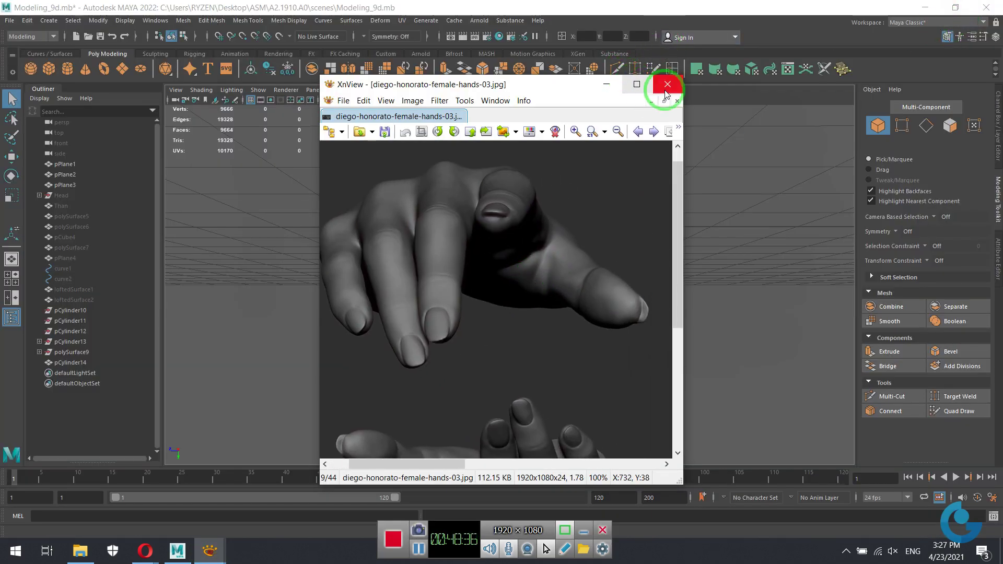
{"action": "left_click", "coordinate": [668, 84]}
Browse the reference folder, viewing the hand topology and female-hands-03 images.
{"action": "left_click", "coordinate": [80, 551]}
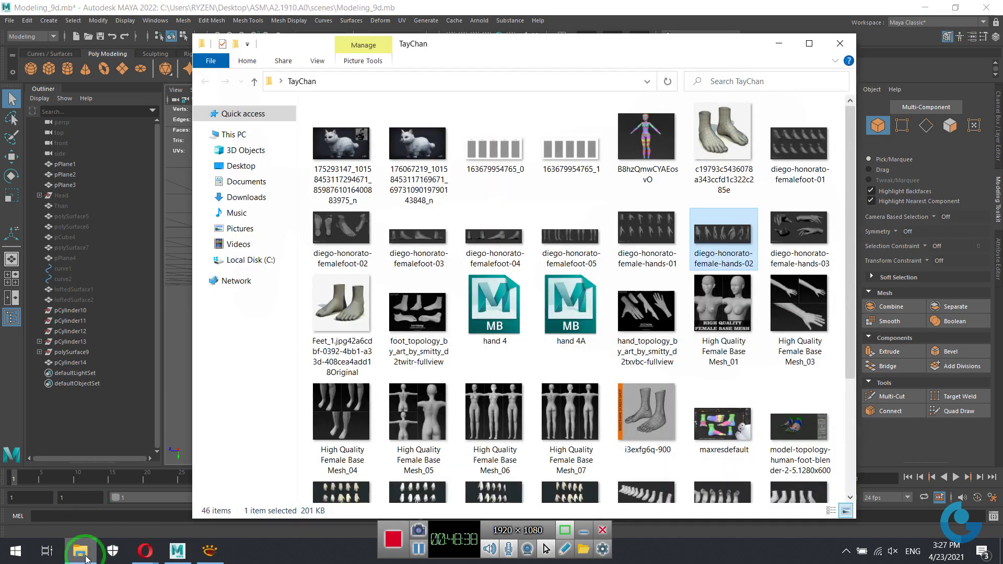
{"action": "scroll", "coordinate": [659, 360], "scroll_direction": "down", "scroll_amount": 2}
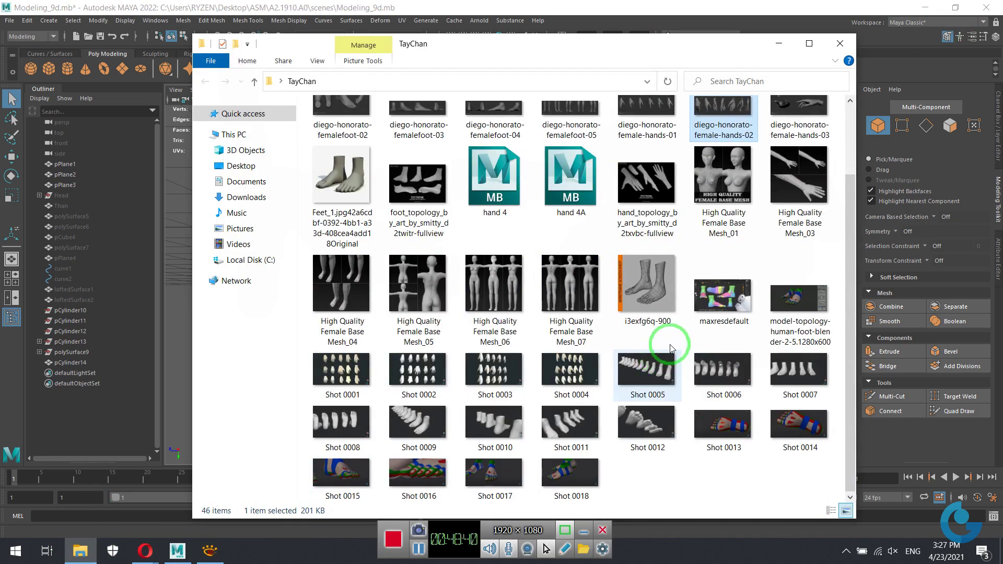
{"action": "scroll", "coordinate": [661, 366], "scroll_direction": "up", "scroll_amount": 2}
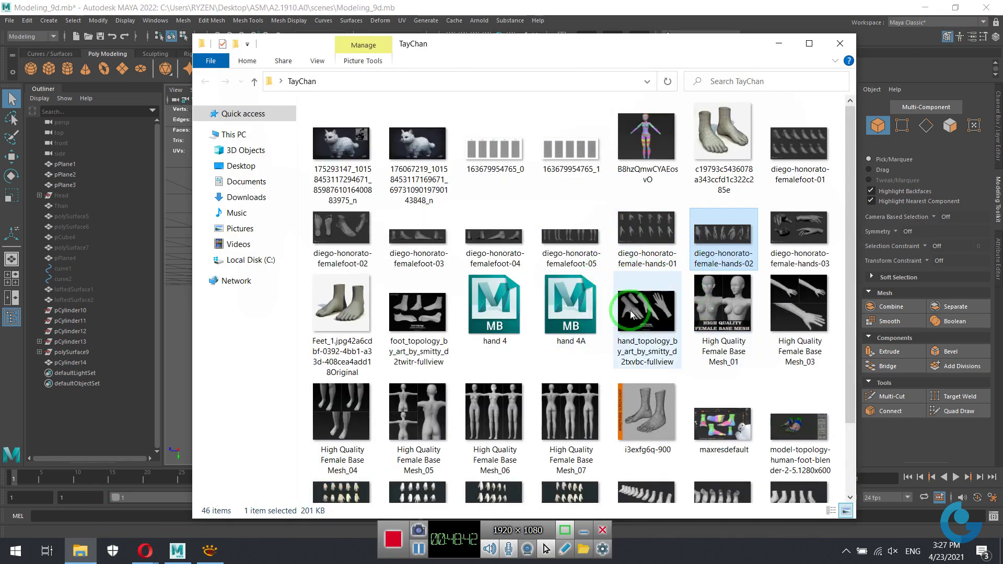
{"action": "double_click", "coordinate": [646, 317]}
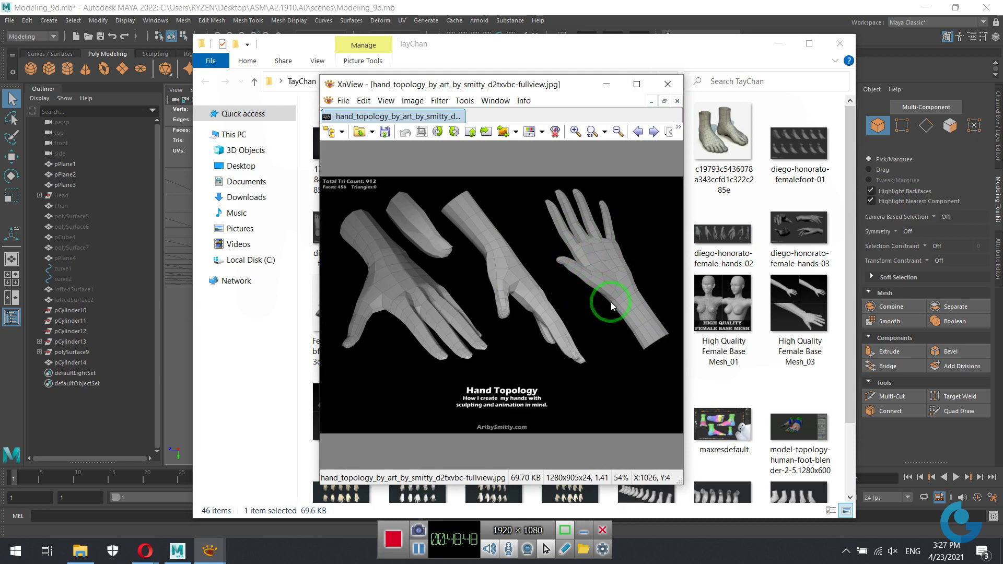
{"action": "left_click", "coordinate": [671, 88]}
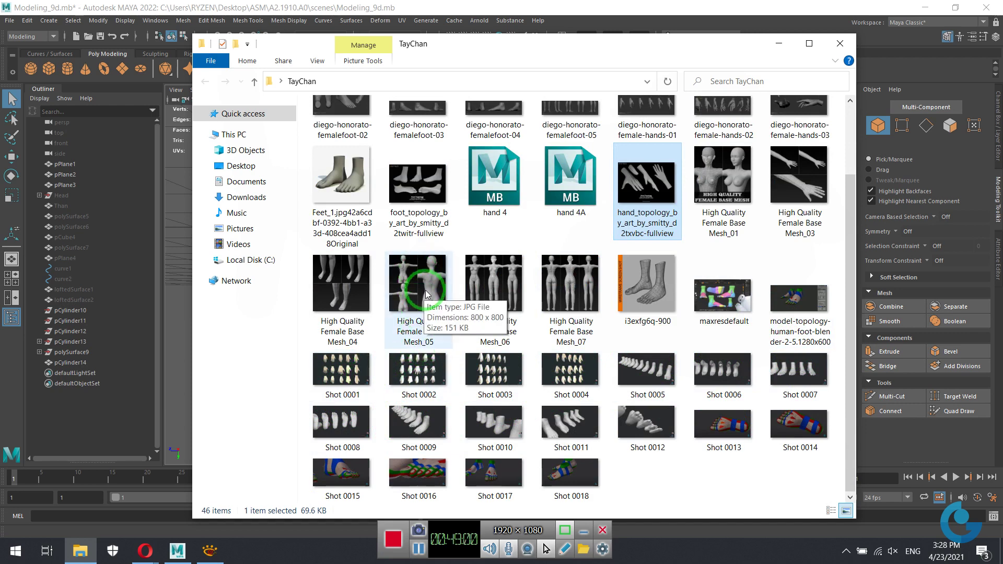
{"action": "scroll", "coordinate": [408, 306], "scroll_direction": "up", "scroll_amount": 2}
{"action": "double_click", "coordinate": [789, 221]}
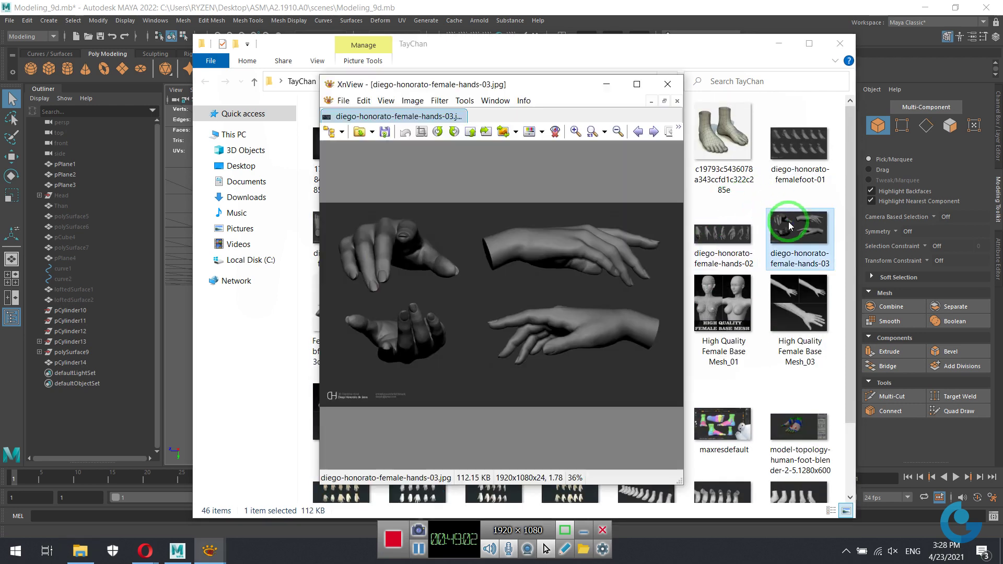
{"action": "left_click", "coordinate": [667, 84]}
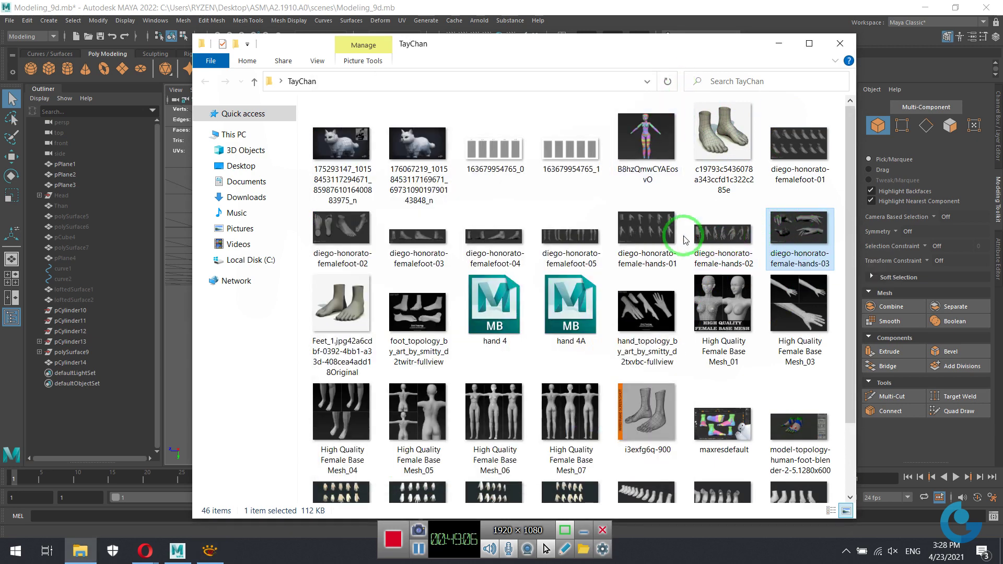
Show diego-honorato-female-hands-02.jpg in XnView and minimize File Explorer.
{"action": "double_click", "coordinate": [716, 228]}
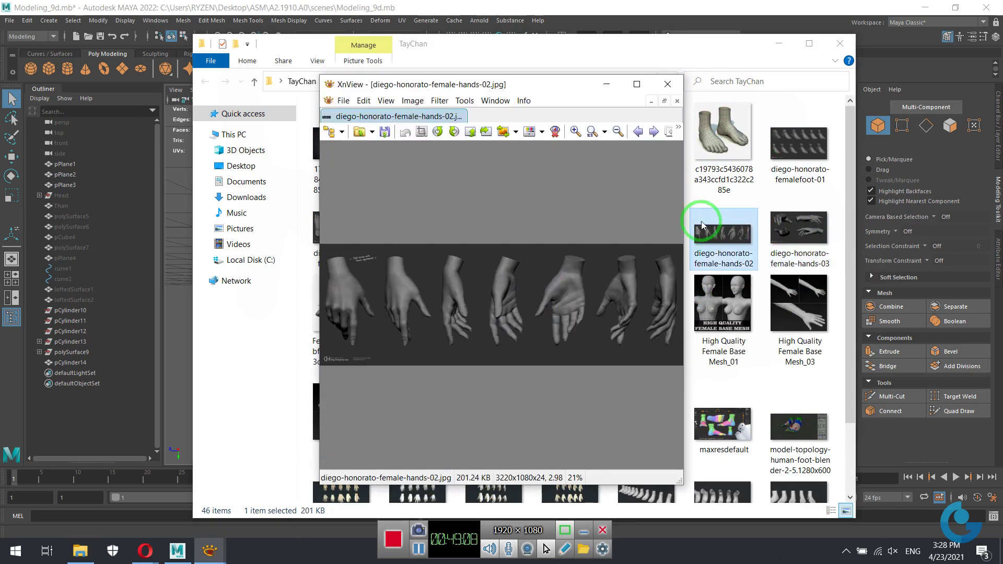
{"action": "left_click", "coordinate": [639, 132]}
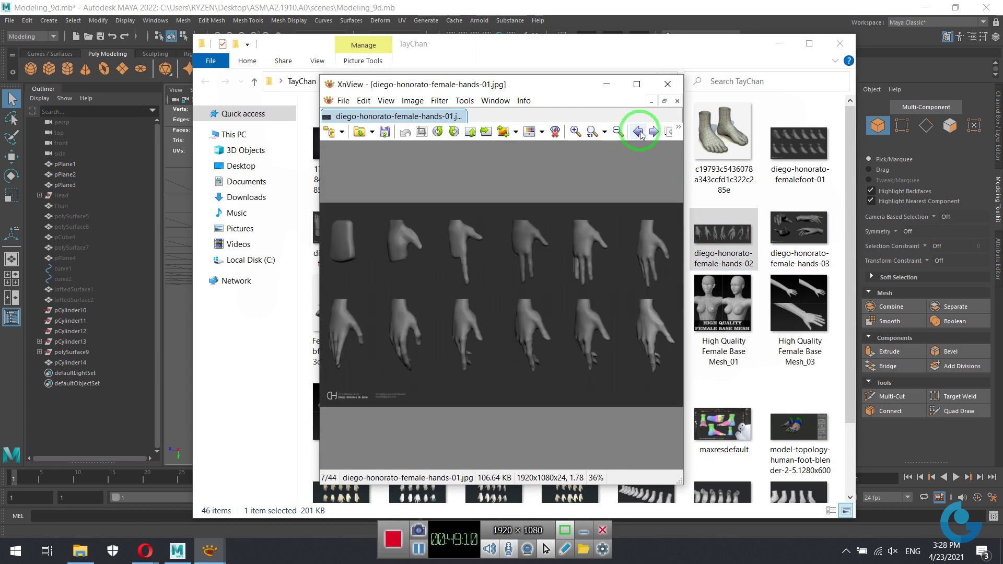
{"action": "left_click", "coordinate": [654, 132]}
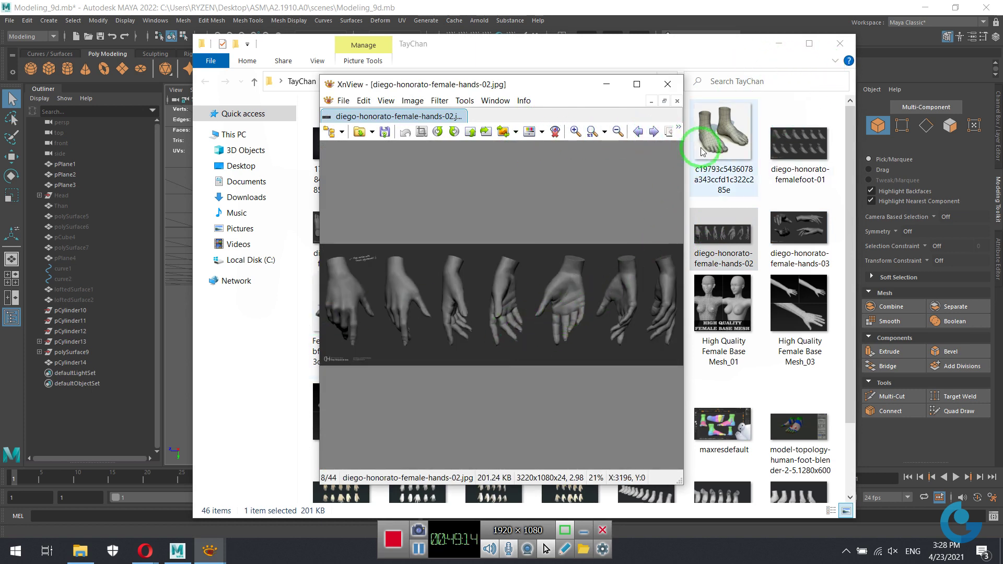
{"action": "left_click", "coordinate": [778, 43]}
Place the reference viewer over Maya, frame the hand front-on and select it.
{"action": "left_click_drag", "start_coordinate": [557, 84], "coordinate": [806, 59]}
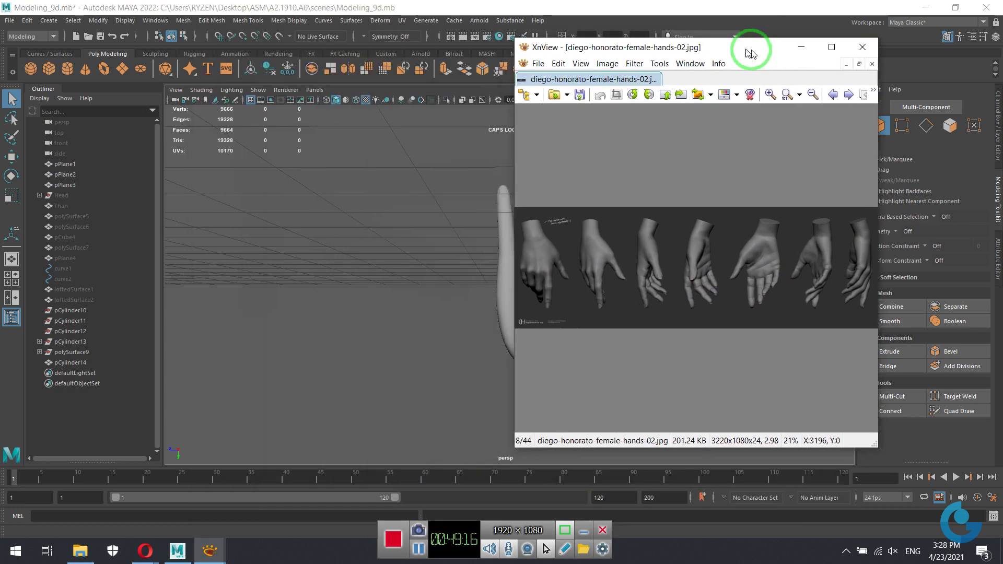
{"action": "scroll", "coordinate": [790, 302], "scroll_direction": "up", "scroll_amount": 1}
{"action": "scroll", "coordinate": [794, 297], "scroll_direction": "up", "scroll_amount": 2}
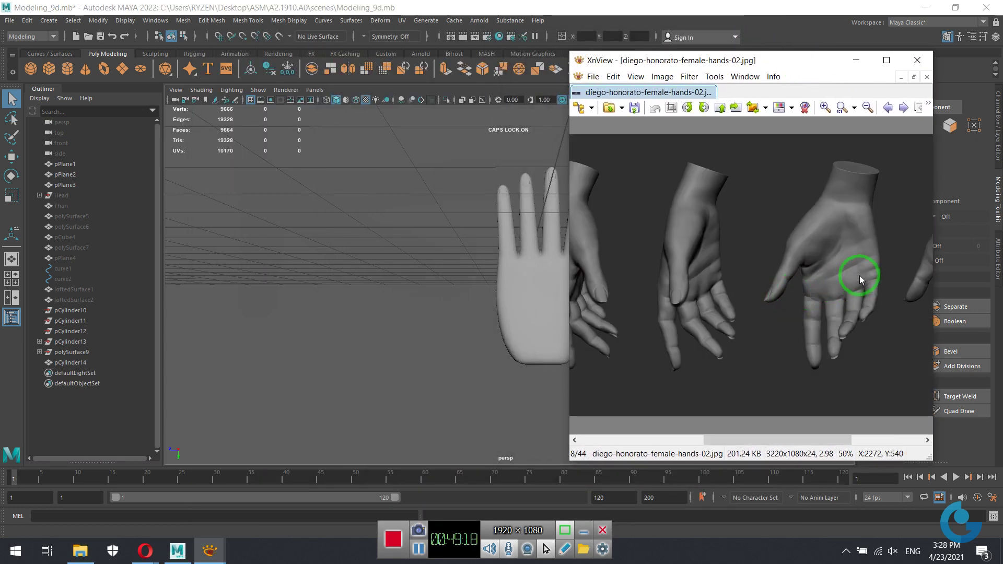
{"action": "left_click_drag", "start_coordinate": [860, 275], "coordinate": [805, 276]}
{"action": "scroll", "coordinate": [810, 274], "scroll_direction": "up", "scroll_amount": 2}
{"action": "mouse_move", "coordinate": [488, 309]}
{"action": "left_mouse_down", "text": "alt"}
{"action": "mouse_move", "coordinate": [531, 314]}
{"action": "mouse_move", "coordinate": [399, 313]}
{"action": "mouse_move", "coordinate": [491, 331]}
{"action": "mouse_move", "coordinate": [476, 374]}
{"action": "mouse_move", "coordinate": [488, 385]}
{"action": "mouse_move", "coordinate": [470, 343]}
{"action": "mouse_move", "coordinate": [477, 316]}
{"action": "left_mouse_up", "text": "alt"}
{"action": "right_click_drag", "start_coordinate": [477, 316], "coordinate": [489, 276], "text": "alt"}
{"action": "left_click_drag", "start_coordinate": [489, 275], "coordinate": [488, 291], "text": "alt"}
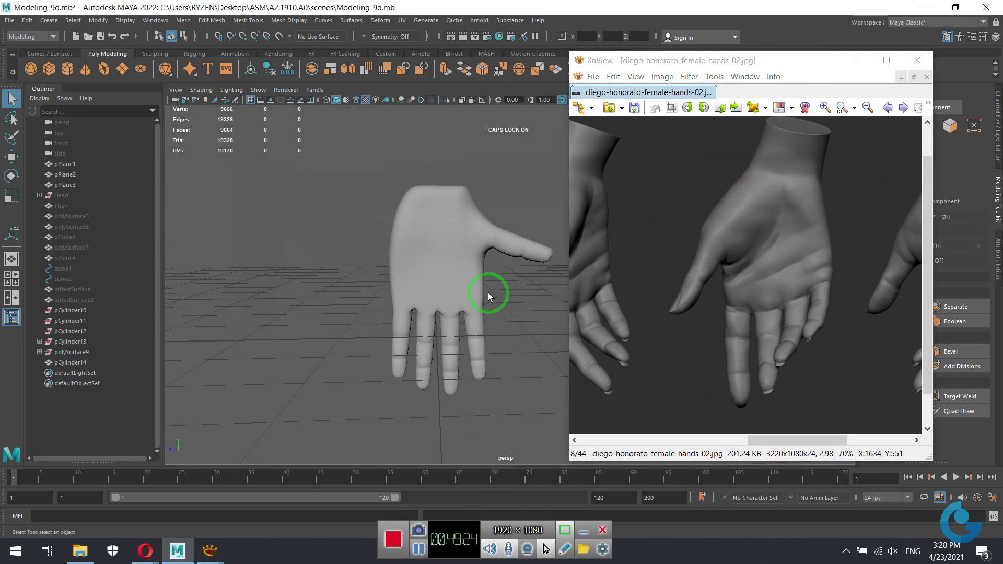
{"action": "left_click", "coordinate": [467, 283]}
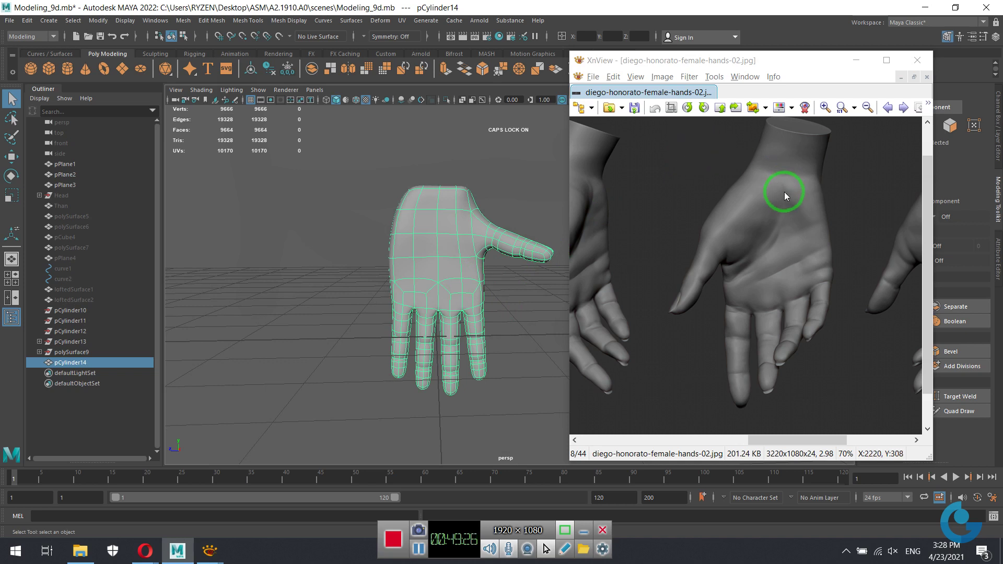
Set the hand mesh's Scale Z to -1 in the Channel Box to mirror it.
{"action": "left_click_drag", "start_coordinate": [781, 64], "coordinate": [725, 70]}
{"action": "left_click", "coordinate": [998, 141]}
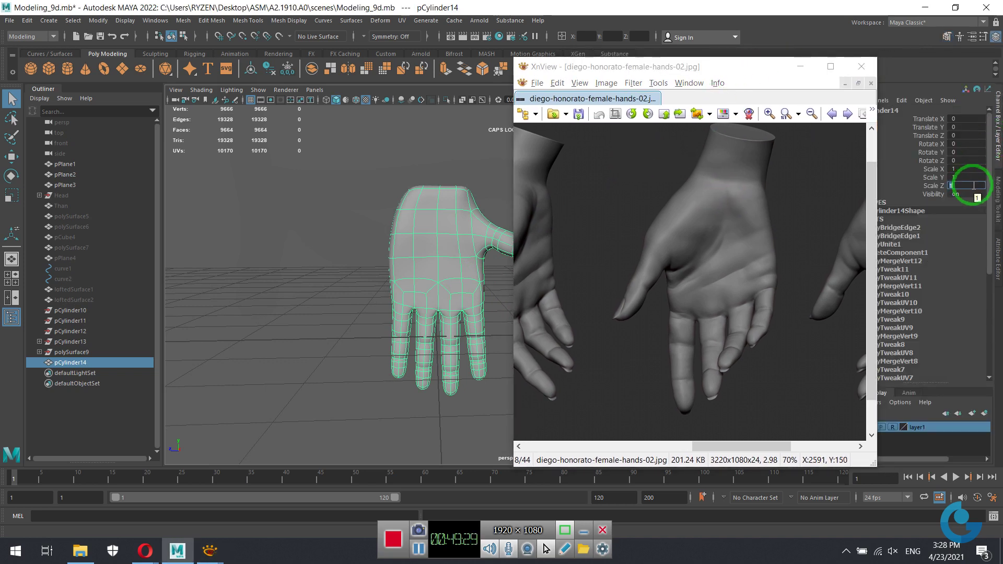
{"action": "type", "text": "1"}
{"action": "key", "text": "Return"}
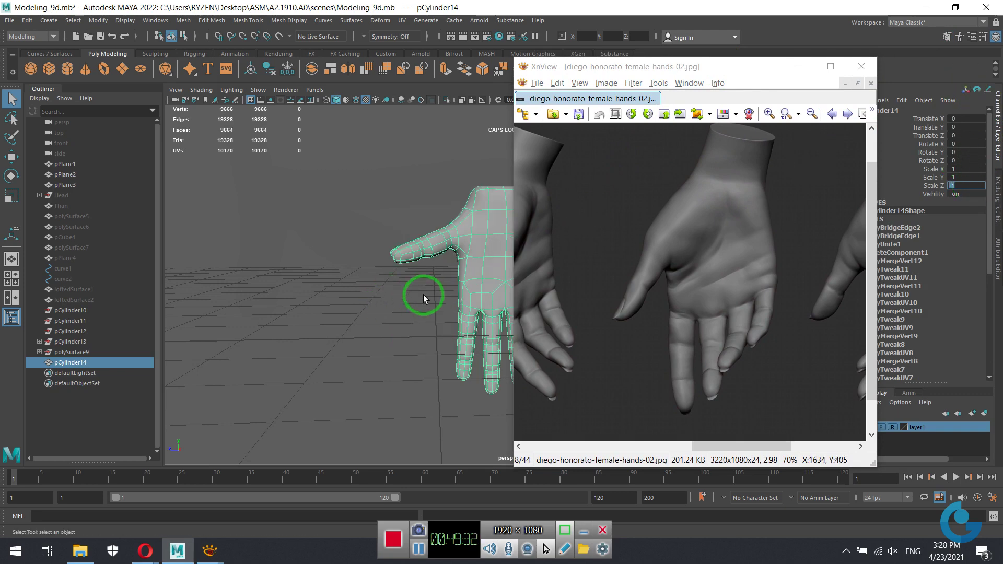
Delete the mirrored hand's non-deformer history and turn the view to the palm.
{"action": "mouse_move", "coordinate": [421, 293]}
{"action": "left_mouse_down", "text": "alt"}
{"action": "mouse_move", "coordinate": [321, 284]}
{"action": "mouse_move", "coordinate": [383, 298]}
{"action": "mouse_move", "coordinate": [384, 308]}
{"action": "mouse_move", "coordinate": [418, 274]}
{"action": "left_mouse_up", "text": "alt"}
{"action": "left_click", "coordinate": [26, 21]}
{"action": "mouse_move", "coordinate": [58, 143]}
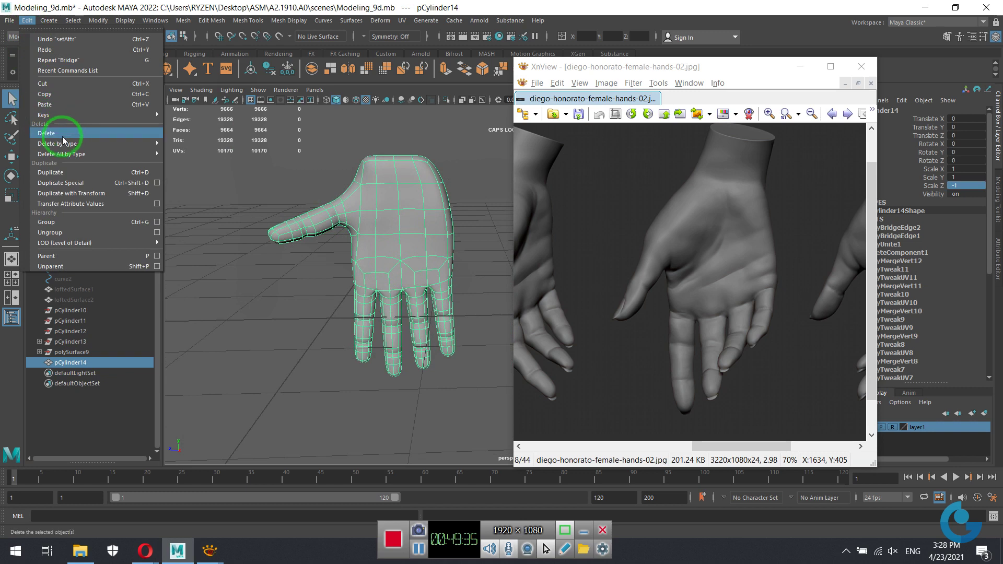
{"action": "left_click", "coordinate": [221, 155]}
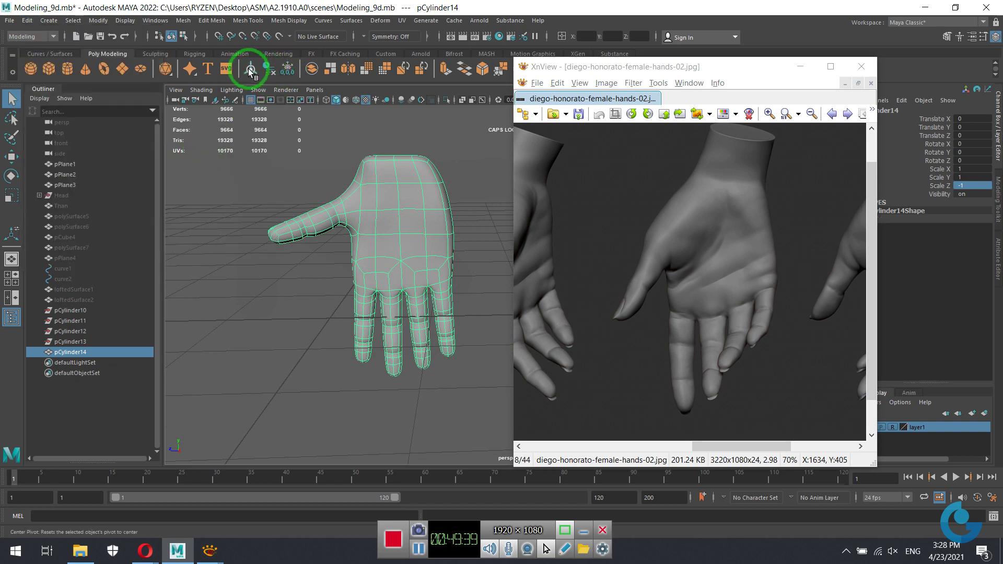
{"action": "mouse_move", "coordinate": [385, 152]}
{"action": "left_mouse_down", "text": "alt"}
{"action": "mouse_move", "coordinate": [421, 297]}
{"action": "mouse_move", "coordinate": [441, 272]}
{"action": "mouse_move", "coordinate": [416, 278]}
{"action": "mouse_move", "coordinate": [439, 284]}
{"action": "mouse_move", "coordinate": [422, 300]}
{"action": "left_mouse_up", "text": "alt"}
{"action": "middle_click_drag", "start_coordinate": [421, 300], "coordinate": [423, 307], "text": "alt"}
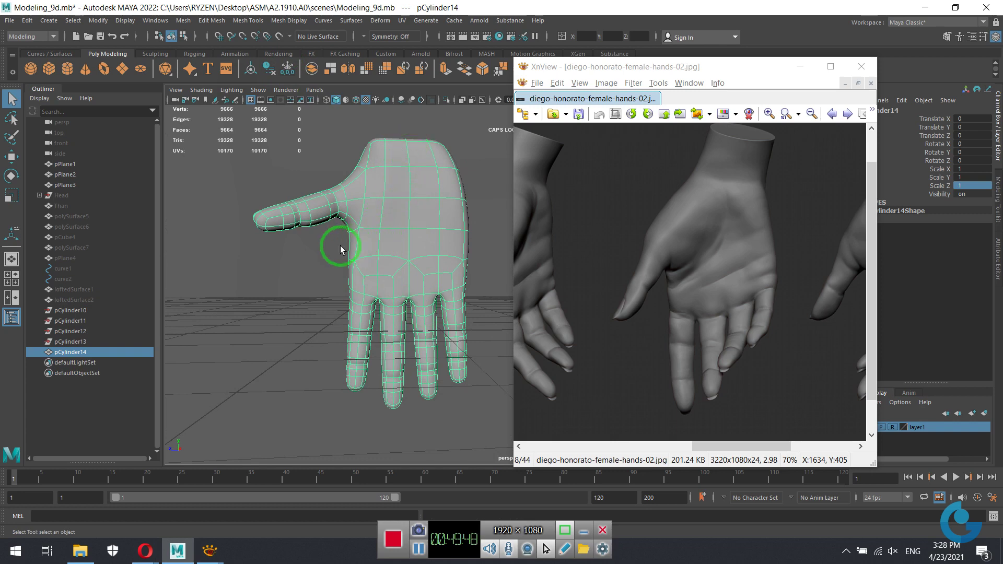
{"action": "mouse_move", "coordinate": [340, 250]}
{"action": "left_mouse_down", "text": "alt"}
{"action": "mouse_move", "coordinate": [403, 217]}
{"action": "mouse_move", "coordinate": [362, 239]}
{"action": "mouse_move", "coordinate": [324, 229]}
{"action": "left_mouse_up", "text": "alt"}
Enter vertex mode with the Move tool and smooth preview off to show the cage.
{"action": "right_click", "coordinate": [400, 204]}
{"action": "left_click", "coordinate": [354, 204]}
{"action": "key", "text": "w"}
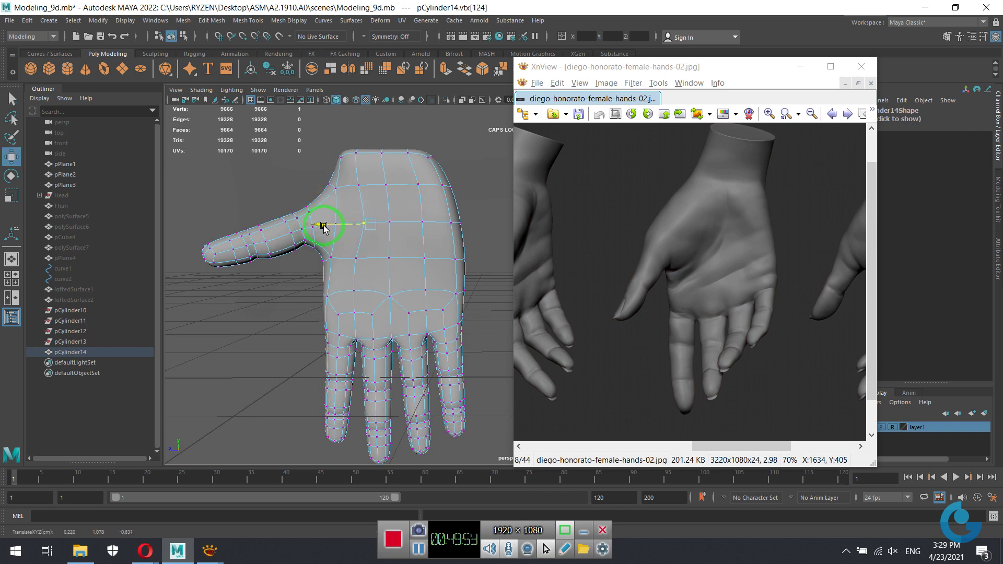
{"action": "key", "text": "1"}
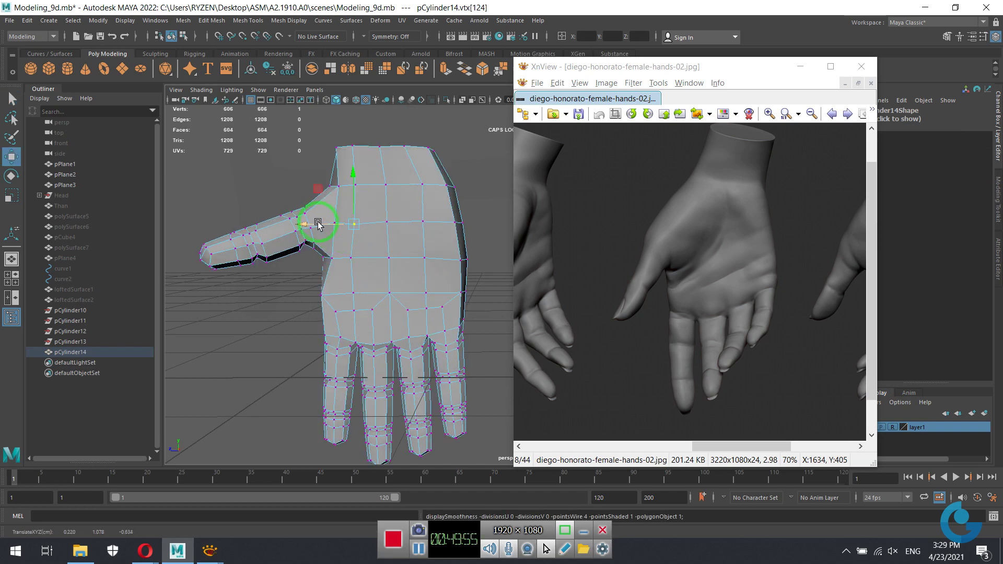
Pull the thumb-crease and thumb-webbing vertices sideways to reshape the thumb base.
{"action": "left_click", "coordinate": [347, 261]}
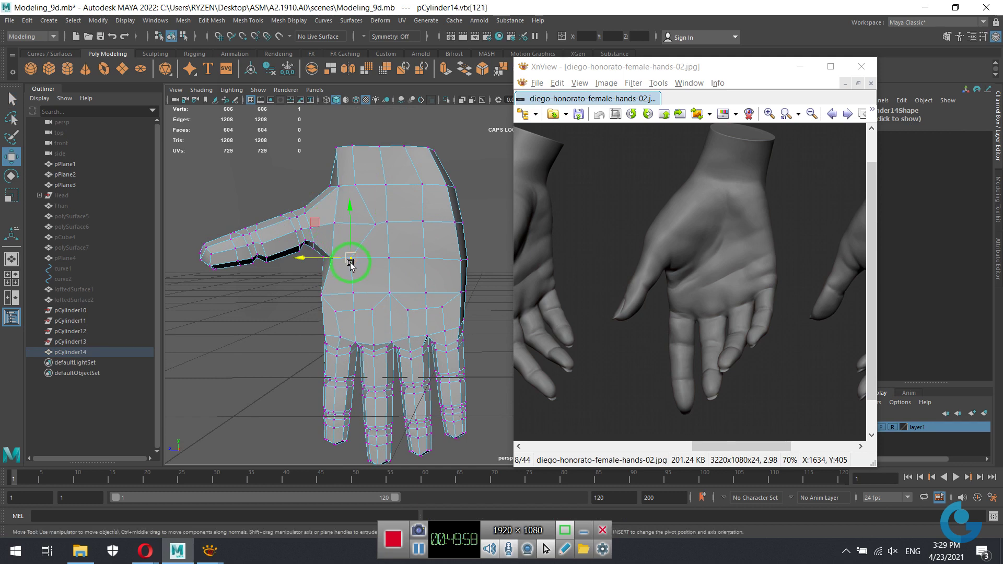
{"action": "left_click_drag", "start_coordinate": [347, 260], "coordinate": [314, 260]}
{"action": "left_click", "coordinate": [355, 183]}
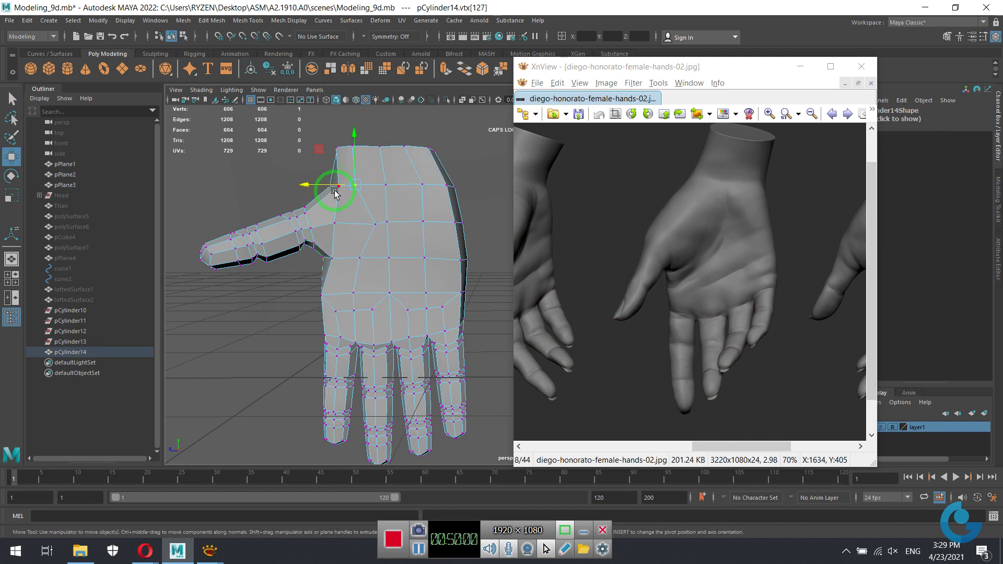
{"action": "left_click", "coordinate": [338, 224]}
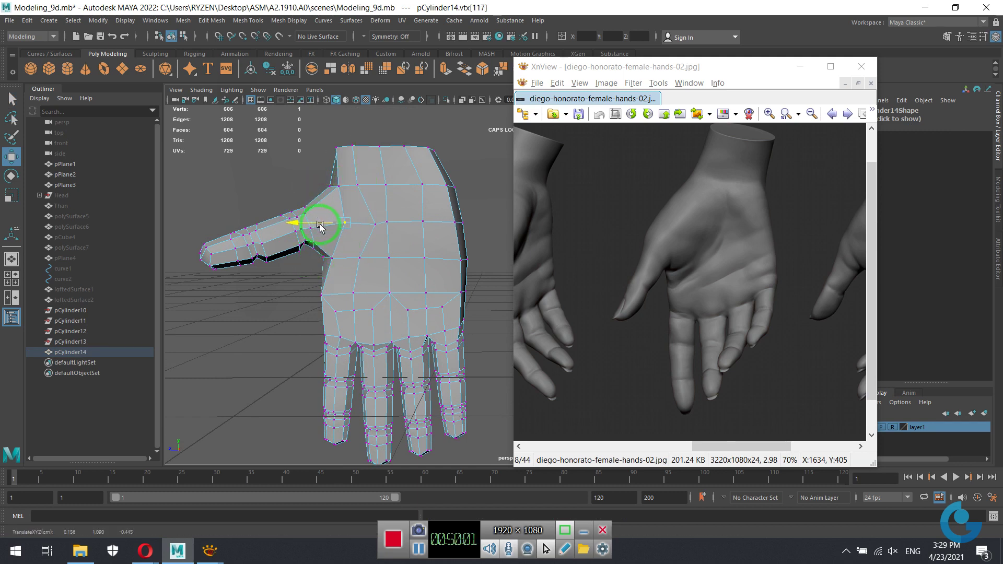
{"action": "left_click", "coordinate": [331, 259]}
{"action": "left_click_drag", "start_coordinate": [303, 257], "coordinate": [310, 259]}
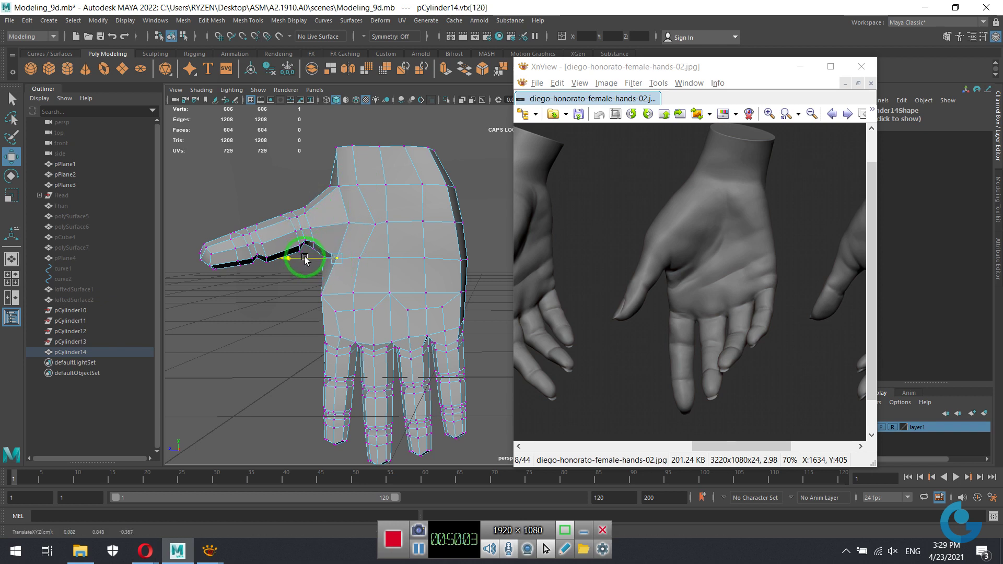
Select palm vertices beside the thumb and nudge the outer one slightly down.
{"action": "left_click", "coordinate": [377, 224]}
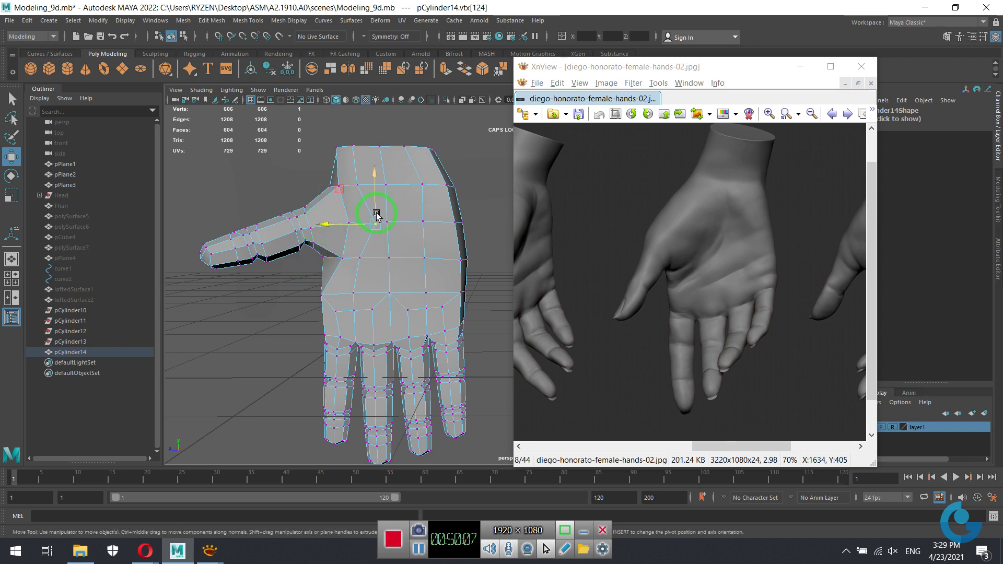
{"action": "left_click", "coordinate": [359, 259]}
{"action": "left_click", "coordinate": [387, 262]}
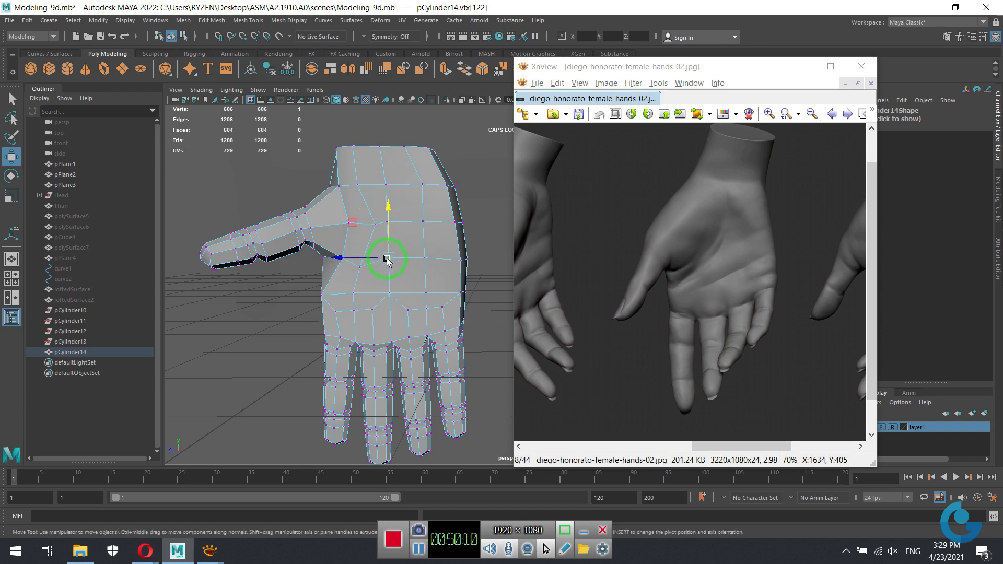
{"action": "left_click", "coordinate": [425, 258]}
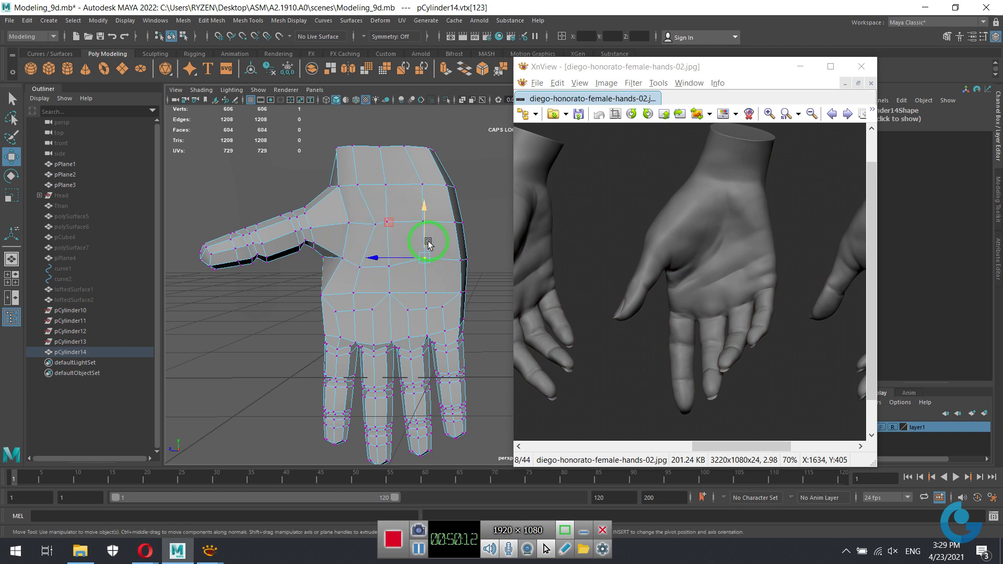
{"action": "left_click_drag", "start_coordinate": [424, 234], "coordinate": [424, 243]}
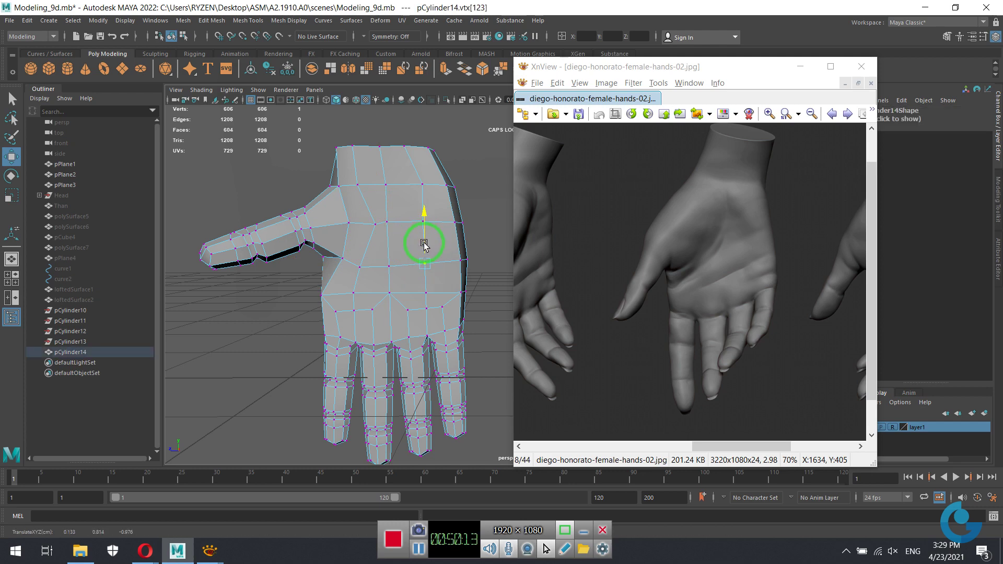
{"action": "mouse_move", "coordinate": [412, 343]}
{"action": "left_mouse_down", "text": "alt"}
{"action": "mouse_move", "coordinate": [459, 314]}
{"action": "mouse_move", "coordinate": [410, 306]}
{"action": "mouse_move", "coordinate": [334, 269]}
{"action": "left_mouse_up", "text": "alt"}
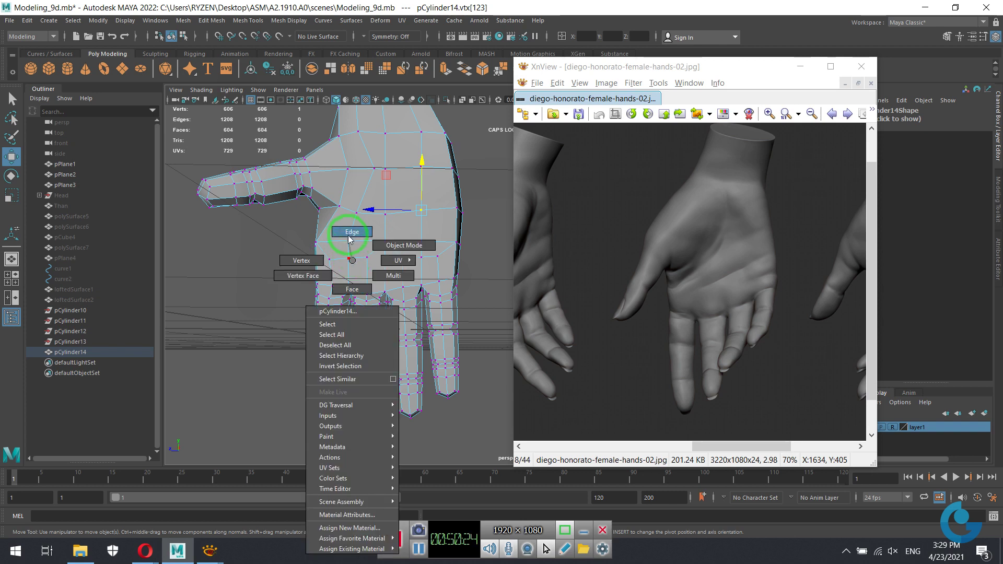
Lower a palm edge loop plus one extra edge slightly, then orbit to review the hand.
{"action": "right_click_drag", "start_coordinate": [353, 264], "coordinate": [345, 259]}
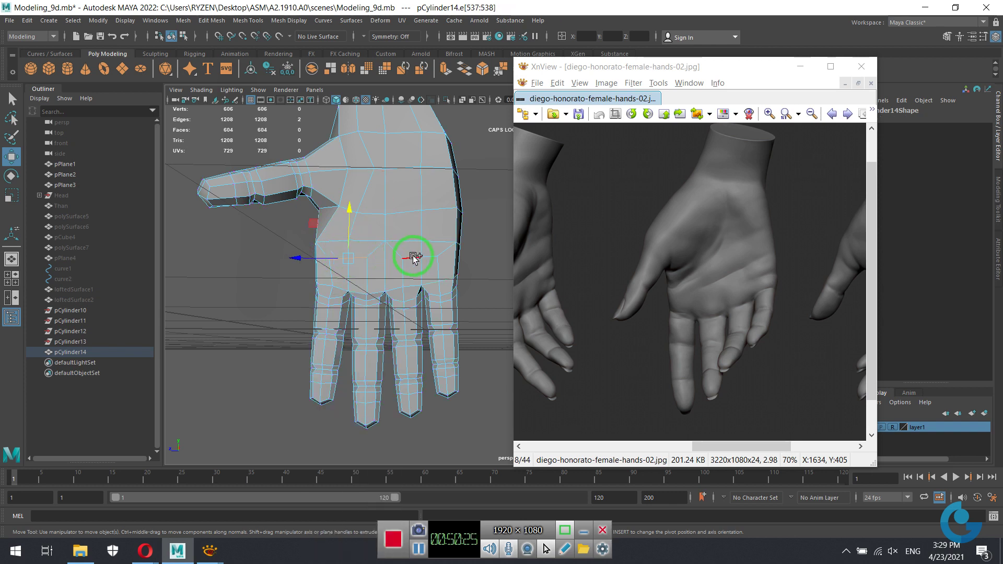
{"action": "left_click", "coordinate": [408, 242], "text": "shift"}
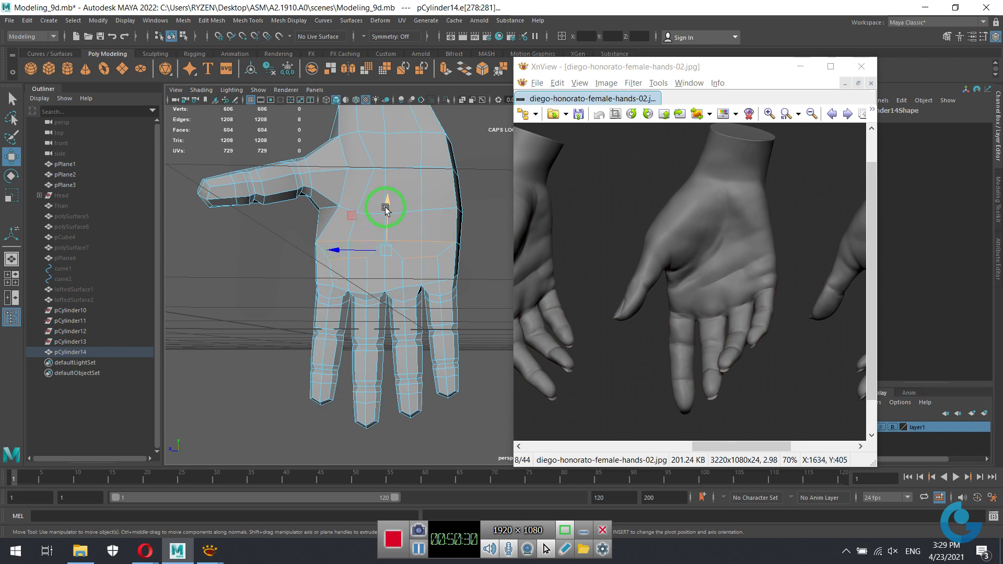
{"action": "left_click_drag", "start_coordinate": [388, 205], "coordinate": [388, 208]}
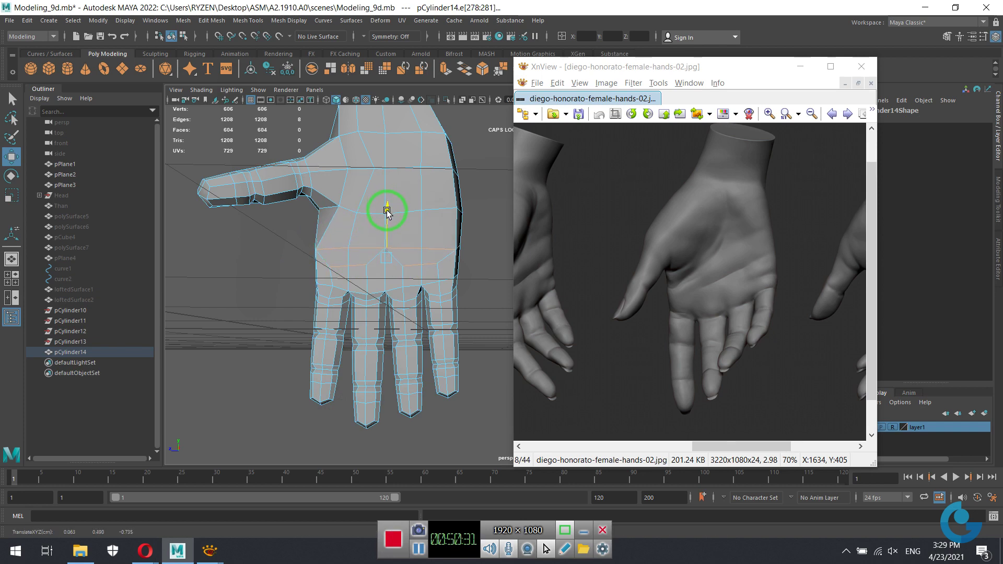
{"action": "mouse_move", "coordinate": [386, 212]}
{"action": "left_mouse_down", "text": "alt"}
{"action": "mouse_move", "coordinate": [385, 271]}
{"action": "mouse_move", "coordinate": [412, 266]}
{"action": "mouse_move", "coordinate": [426, 278]}
{"action": "mouse_move", "coordinate": [413, 280]}
{"action": "left_mouse_up", "text": "alt"}
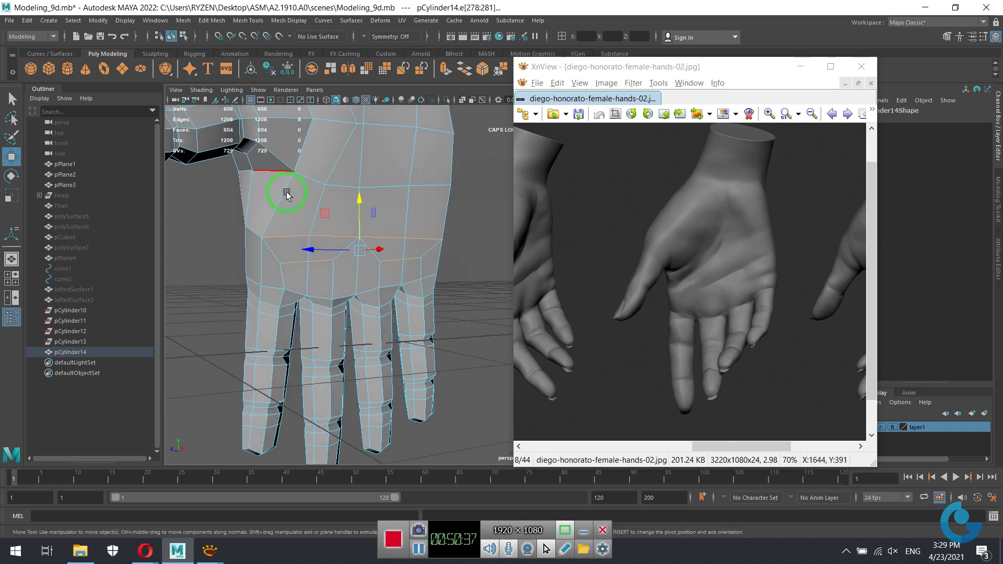
{"action": "mouse_move", "coordinate": [286, 190]}
{"action": "left_mouse_down", "text": "alt"}
{"action": "mouse_move", "coordinate": [318, 212]}
{"action": "mouse_move", "coordinate": [387, 224]}
{"action": "mouse_move", "coordinate": [381, 251]}
{"action": "mouse_move", "coordinate": [412, 275]}
{"action": "mouse_move", "coordinate": [403, 273]}
{"action": "left_mouse_up", "text": "alt"}
{"action": "middle_click_drag", "start_coordinate": [403, 274], "coordinate": [362, 218], "text": "alt"}
{"action": "mouse_move", "coordinate": [361, 219]}
{"action": "left_mouse_down", "text": "alt"}
{"action": "mouse_move", "coordinate": [313, 221]}
{"action": "mouse_move", "coordinate": [357, 221]}
{"action": "left_mouse_up", "text": "alt"}
{"action": "mouse_move", "coordinate": [364, 152]}
{"action": "left_mouse_down", "text": "alt"}
{"action": "mouse_move", "coordinate": [403, 223]}
{"action": "mouse_move", "coordinate": [395, 194]}
{"action": "left_mouse_up", "text": "alt"}
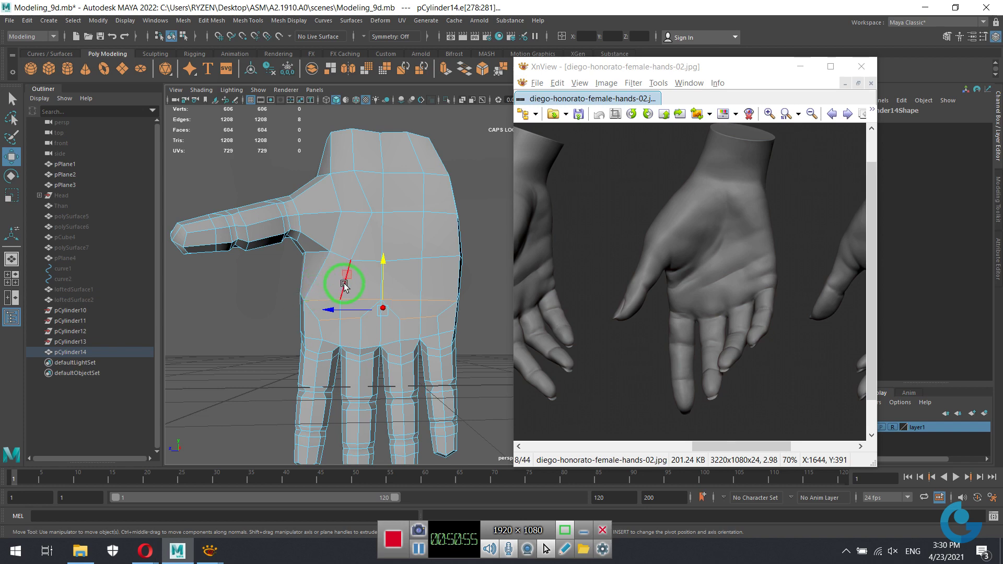
Orbit around the arm and hand to get a close view of the thumb joint.
{"action": "mouse_move", "coordinate": [383, 255]}
{"action": "left_mouse_down", "text": "alt"}
{"action": "mouse_move", "coordinate": [446, 262]}
{"action": "mouse_move", "coordinate": [408, 254]}
{"action": "mouse_move", "coordinate": [436, 261]}
{"action": "left_mouse_up", "text": "alt"}
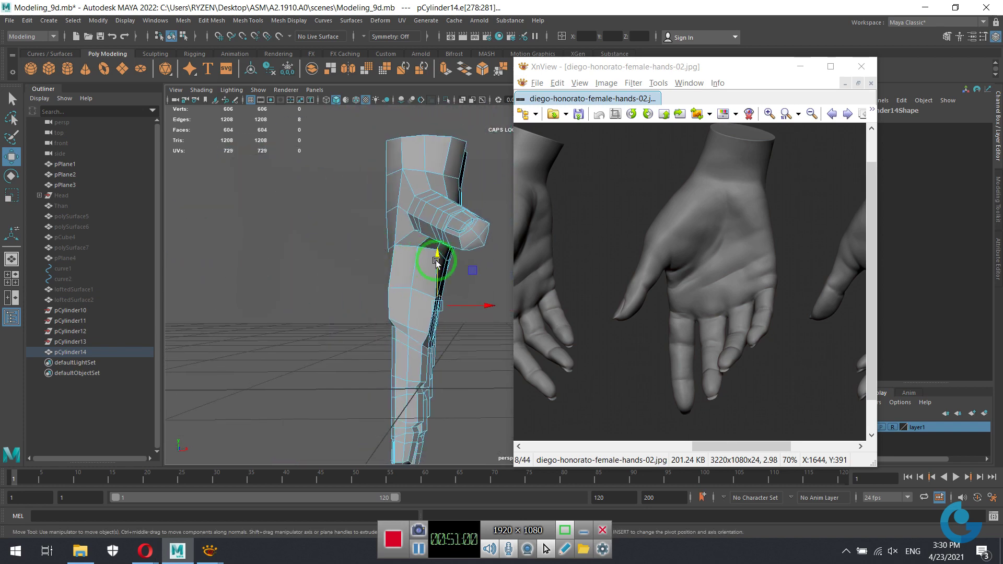
{"action": "mouse_move", "coordinate": [592, 268]}
{"action": "left_mouse_down"}
{"action": "mouse_move", "coordinate": [739, 272]}
{"action": "mouse_move", "coordinate": [796, 258]}
{"action": "mouse_move", "coordinate": [699, 282]}
{"action": "left_mouse_up"}
{"action": "mouse_move", "coordinate": [448, 307]}
{"action": "left_mouse_down", "text": "alt"}
{"action": "mouse_move", "coordinate": [408, 261]}
{"action": "mouse_move", "coordinate": [432, 276]}
{"action": "mouse_move", "coordinate": [441, 298]}
{"action": "mouse_move", "coordinate": [385, 284]}
{"action": "left_mouse_up", "text": "alt"}
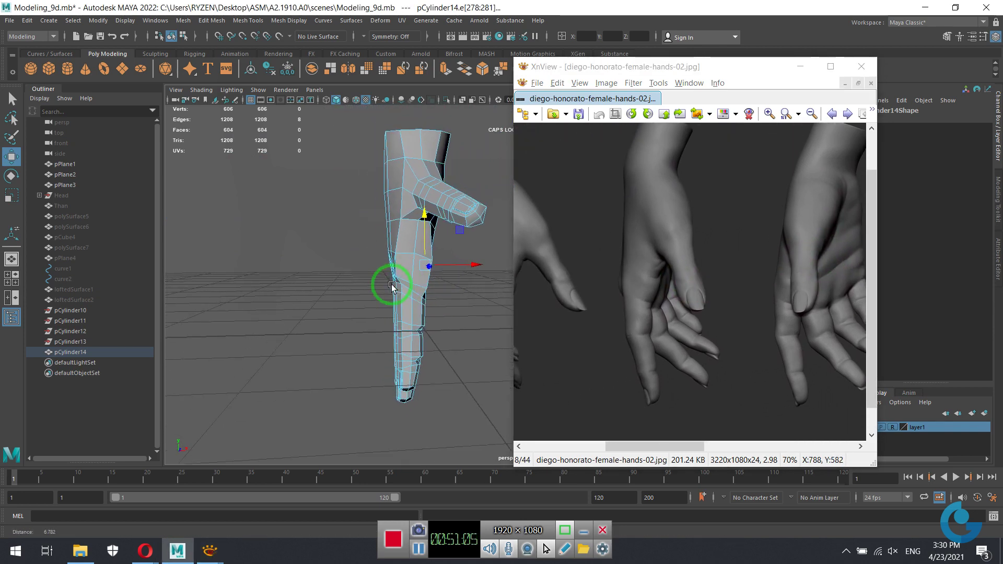
{"action": "right_click_drag", "start_coordinate": [385, 284], "coordinate": [416, 293], "text": "alt"}
{"action": "mouse_move", "coordinate": [423, 257]}
{"action": "left_mouse_down", "text": "alt"}
{"action": "mouse_move", "coordinate": [422, 287]}
{"action": "mouse_move", "coordinate": [432, 262]}
{"action": "mouse_move", "coordinate": [394, 207]}
{"action": "left_mouse_up", "text": "alt"}
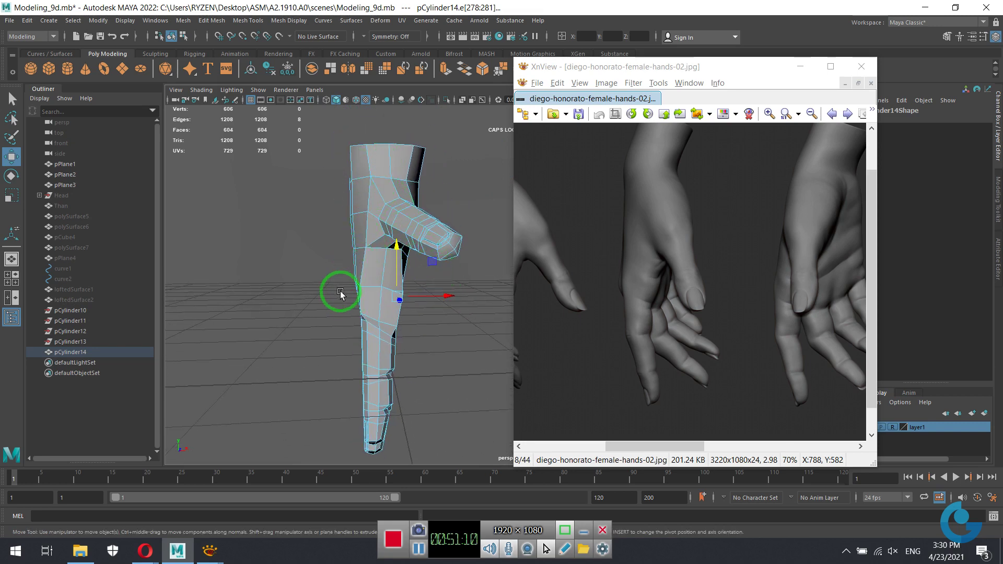
{"action": "mouse_move", "coordinate": [382, 257]}
{"action": "left_mouse_down", "text": "alt"}
{"action": "mouse_move", "coordinate": [384, 300]}
{"action": "mouse_move", "coordinate": [380, 260]}
{"action": "mouse_move", "coordinate": [464, 261]}
{"action": "mouse_move", "coordinate": [339, 228]}
{"action": "left_mouse_up", "text": "alt"}
{"action": "mouse_move", "coordinate": [676, 243]}
{"action": "left_mouse_down"}
{"action": "mouse_move", "coordinate": [683, 251]}
{"action": "mouse_move", "coordinate": [667, 241]}
{"action": "left_mouse_up"}
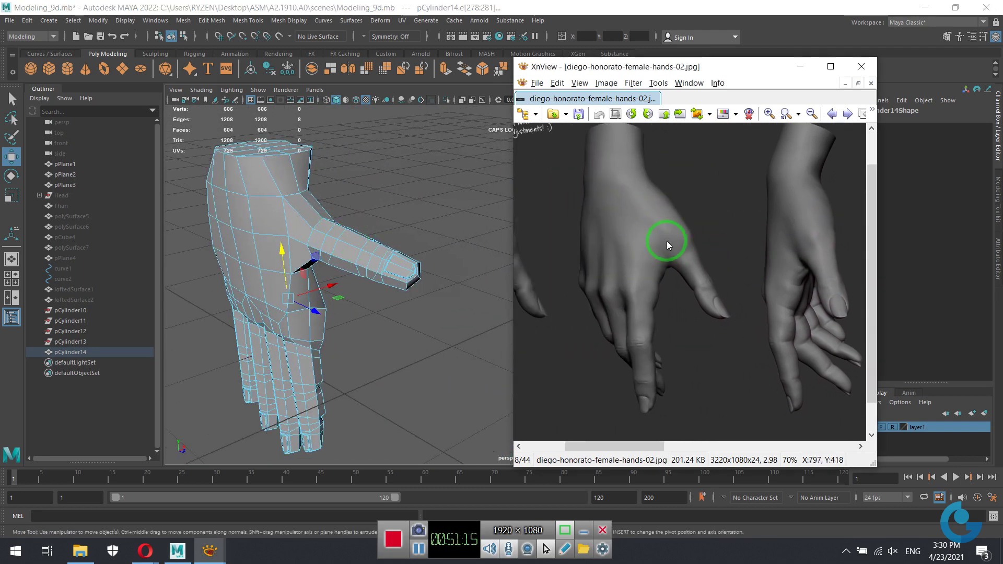
{"action": "mouse_move", "coordinate": [353, 261]}
{"action": "left_mouse_down", "text": "alt"}
{"action": "mouse_move", "coordinate": [385, 251]}
{"action": "mouse_move", "coordinate": [405, 275]}
{"action": "mouse_move", "coordinate": [408, 260]}
{"action": "left_mouse_up", "text": "alt"}
{"action": "left_click_drag", "start_coordinate": [653, 266], "coordinate": [824, 285]}
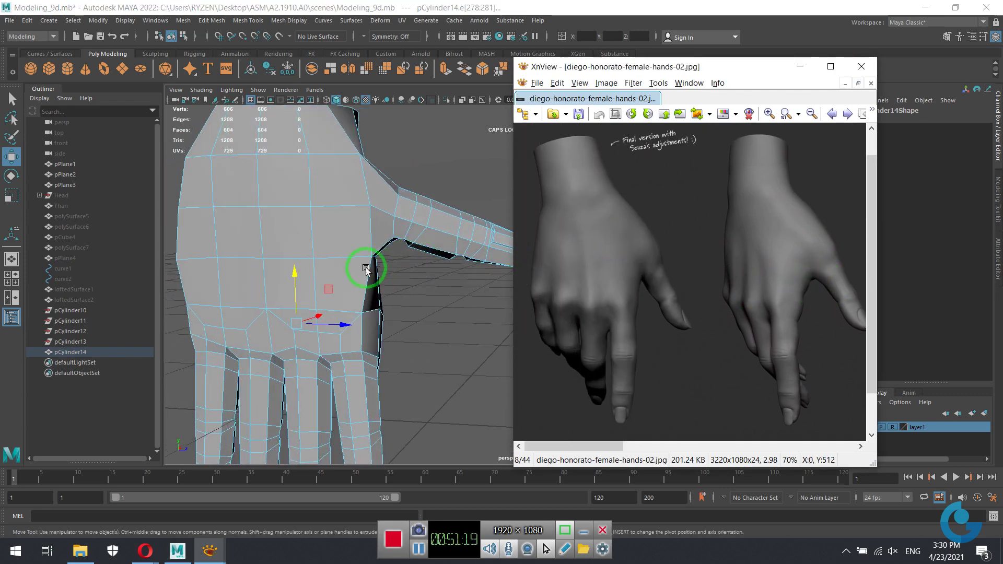
{"action": "mouse_move", "coordinate": [371, 271]}
{"action": "left_mouse_down", "text": "alt"}
{"action": "mouse_move", "coordinate": [421, 255]}
{"action": "mouse_move", "coordinate": [439, 277]}
{"action": "mouse_move", "coordinate": [369, 262]}
{"action": "mouse_move", "coordinate": [365, 274]}
{"action": "mouse_move", "coordinate": [363, 234]}
{"action": "left_mouse_up", "text": "alt"}
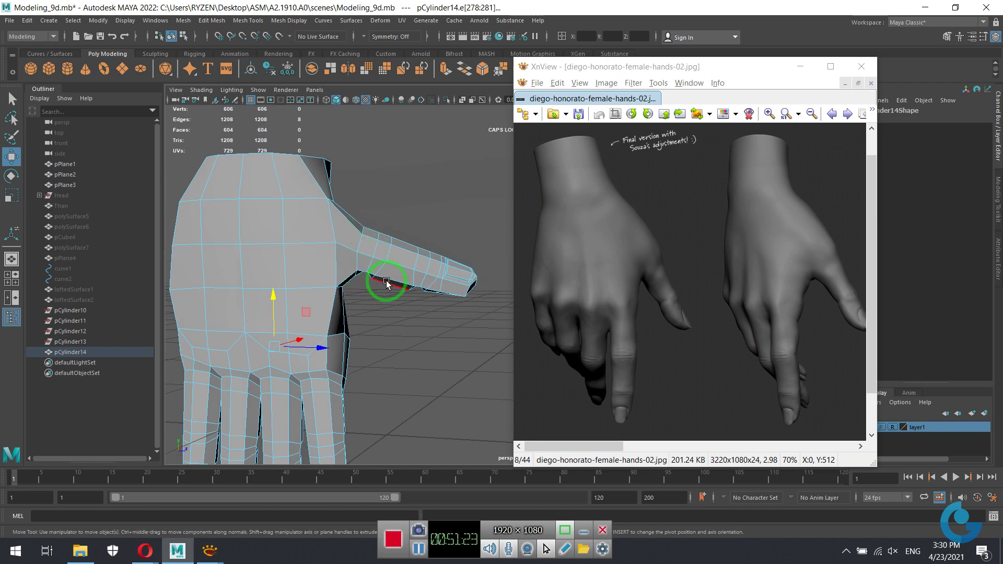
{"action": "mouse_move", "coordinate": [387, 283]}
{"action": "left_mouse_down", "text": "alt"}
{"action": "mouse_move", "coordinate": [351, 249]}
{"action": "mouse_move", "coordinate": [386, 292]}
{"action": "mouse_move", "coordinate": [406, 284]}
{"action": "left_mouse_up", "text": "alt"}
{"action": "scroll", "coordinate": [397, 272], "scroll_direction": "up", "scroll_amount": 3}
In edge mode, apply Edit Mesh > Edit Edge Flow to the selected thumb-joint edges.
{"action": "right_click", "coordinate": [386, 254]}
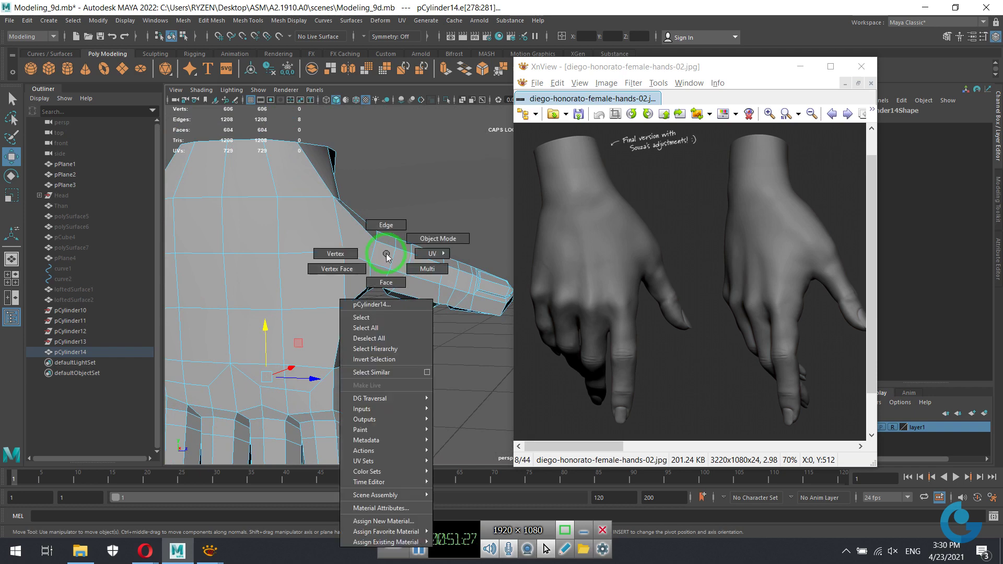
{"action": "right_click_drag", "start_coordinate": [386, 254], "coordinate": [381, 230]}
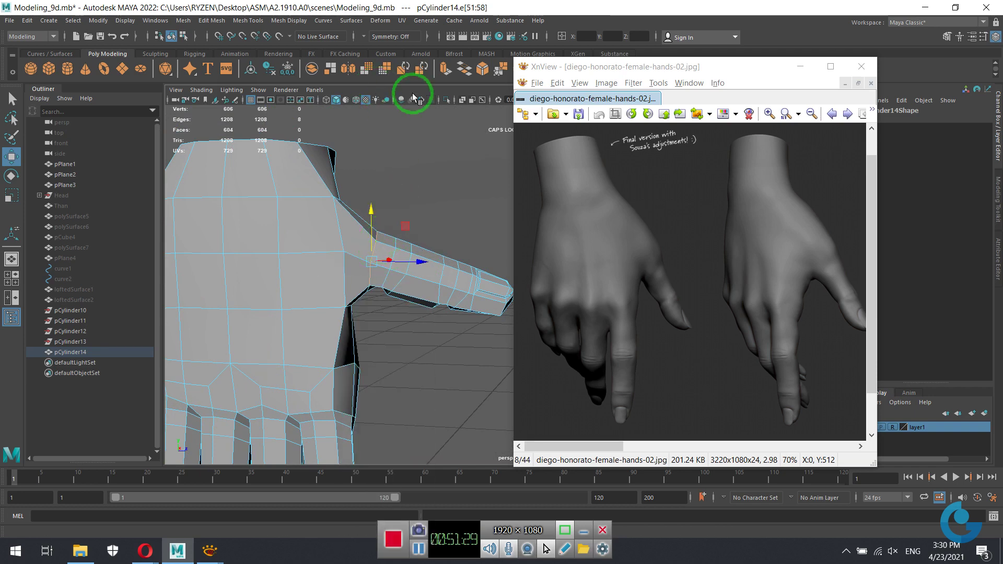
{"action": "left_click", "coordinate": [211, 20]}
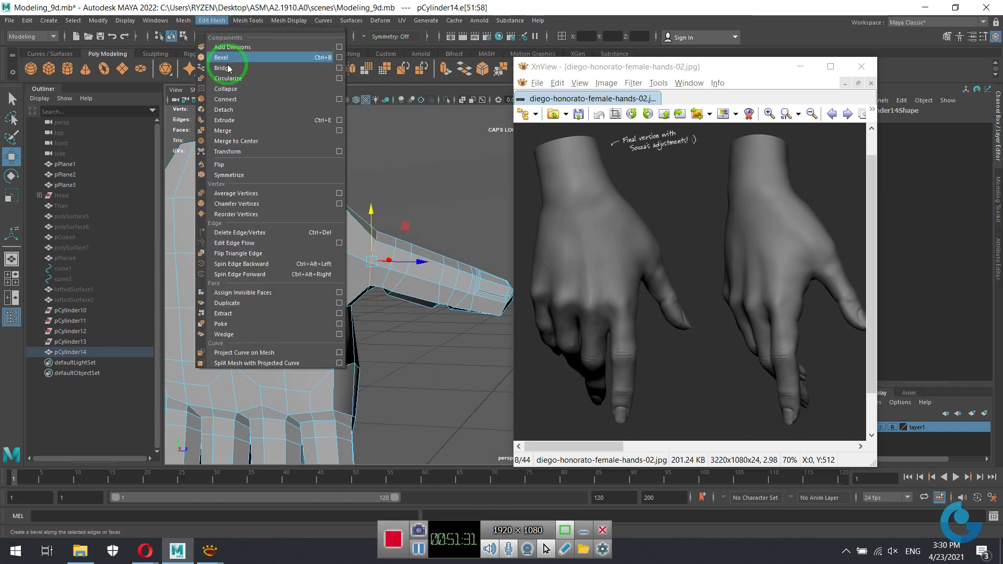
{"action": "left_click", "coordinate": [260, 243]}
{"action": "mouse_move", "coordinate": [404, 255]}
{"action": "left_mouse_down", "text": "alt"}
{"action": "mouse_move", "coordinate": [393, 273]}
{"action": "mouse_move", "coordinate": [386, 250]}
{"action": "mouse_move", "coordinate": [399, 278]}
{"action": "mouse_move", "coordinate": [280, 257]}
{"action": "mouse_move", "coordinate": [369, 280]}
{"action": "mouse_move", "coordinate": [336, 269]}
{"action": "mouse_move", "coordinate": [351, 230]}
{"action": "mouse_move", "coordinate": [338, 262]}
{"action": "mouse_move", "coordinate": [352, 245]}
{"action": "left_mouse_up", "text": "alt"}
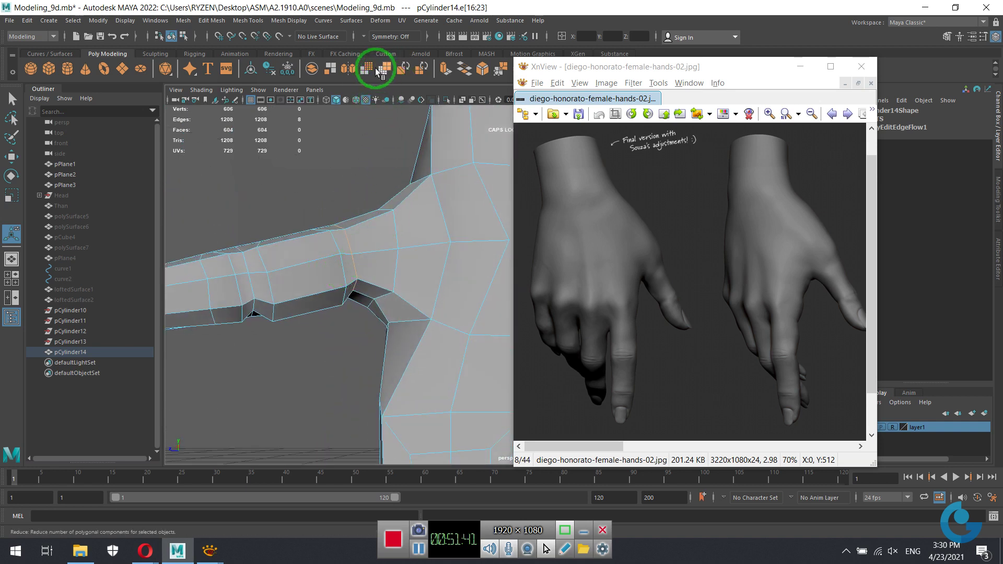
Apply edge flow to another thumb-joint edge and check the hand from several angles.
{"action": "right_click_drag", "start_coordinate": [418, 188], "coordinate": [407, 229], "text": "shift"}
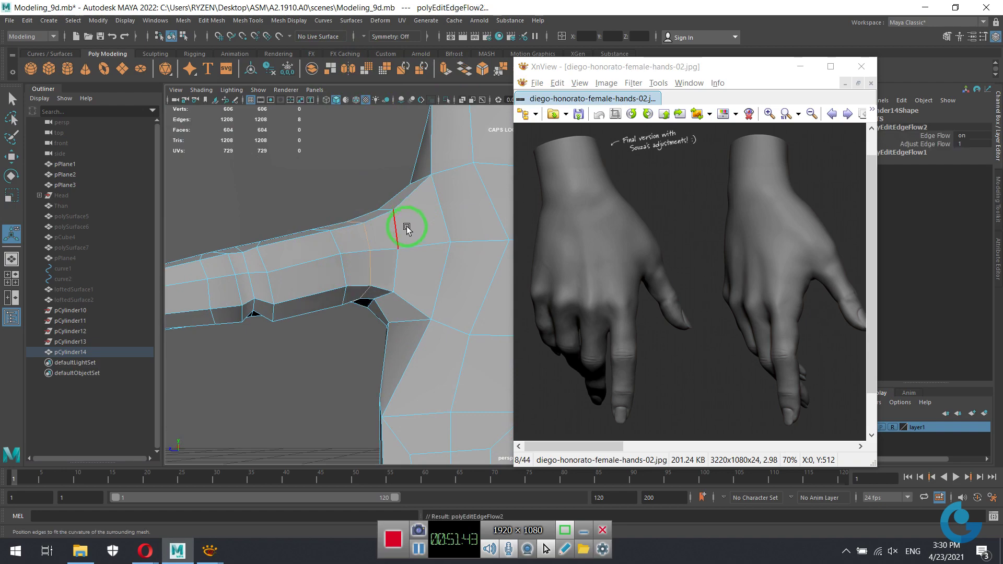
{"action": "mouse_move", "coordinate": [407, 228]}
{"action": "left_mouse_down", "text": "alt"}
{"action": "mouse_move", "coordinate": [359, 273]}
{"action": "mouse_move", "coordinate": [410, 231]}
{"action": "mouse_move", "coordinate": [493, 273]}
{"action": "left_mouse_up", "text": "alt"}
{"action": "middle_click_drag", "start_coordinate": [493, 274], "coordinate": [329, 250], "text": "alt"}
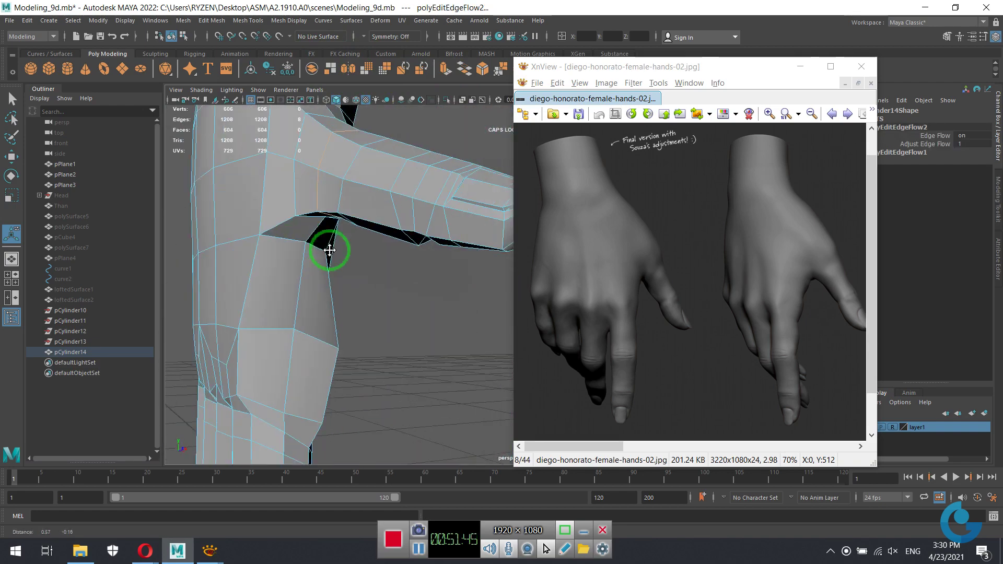
{"action": "mouse_move", "coordinate": [329, 251]}
{"action": "left_mouse_down", "text": "alt"}
{"action": "mouse_move", "coordinate": [347, 265]}
{"action": "mouse_move", "coordinate": [455, 271]}
{"action": "mouse_move", "coordinate": [422, 278]}
{"action": "mouse_move", "coordinate": [383, 265]}
{"action": "mouse_move", "coordinate": [381, 235]}
{"action": "mouse_move", "coordinate": [377, 264]}
{"action": "mouse_move", "coordinate": [450, 284]}
{"action": "mouse_move", "coordinate": [418, 275]}
{"action": "mouse_move", "coordinate": [456, 240]}
{"action": "mouse_move", "coordinate": [411, 264]}
{"action": "mouse_move", "coordinate": [441, 273]}
{"action": "mouse_move", "coordinate": [322, 264]}
{"action": "mouse_move", "coordinate": [474, 286]}
{"action": "mouse_move", "coordinate": [421, 272]}
{"action": "mouse_move", "coordinate": [372, 297]}
{"action": "left_mouse_up", "text": "alt"}
{"action": "middle_click_drag", "start_coordinate": [371, 298], "coordinate": [327, 333], "text": "alt"}
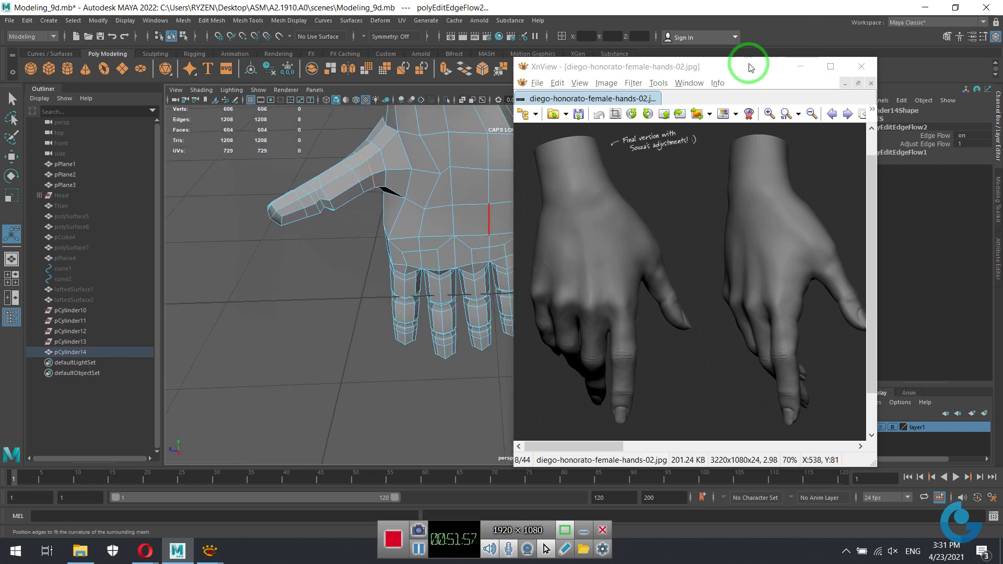
Shift the reference image window further right and select a hand vertex in vertex mode.
{"action": "left_click_drag", "start_coordinate": [724, 66], "coordinate": [903, 86]}
{"action": "right_click", "coordinate": [458, 181]}
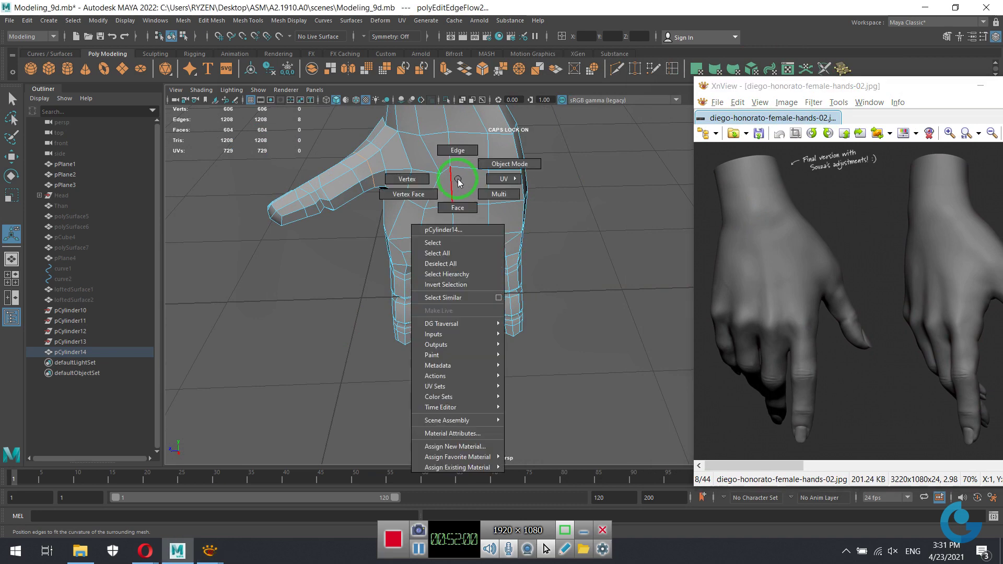
{"action": "right_click_drag", "start_coordinate": [458, 181], "coordinate": [411, 179]}
{"action": "left_click", "coordinate": [444, 183]}
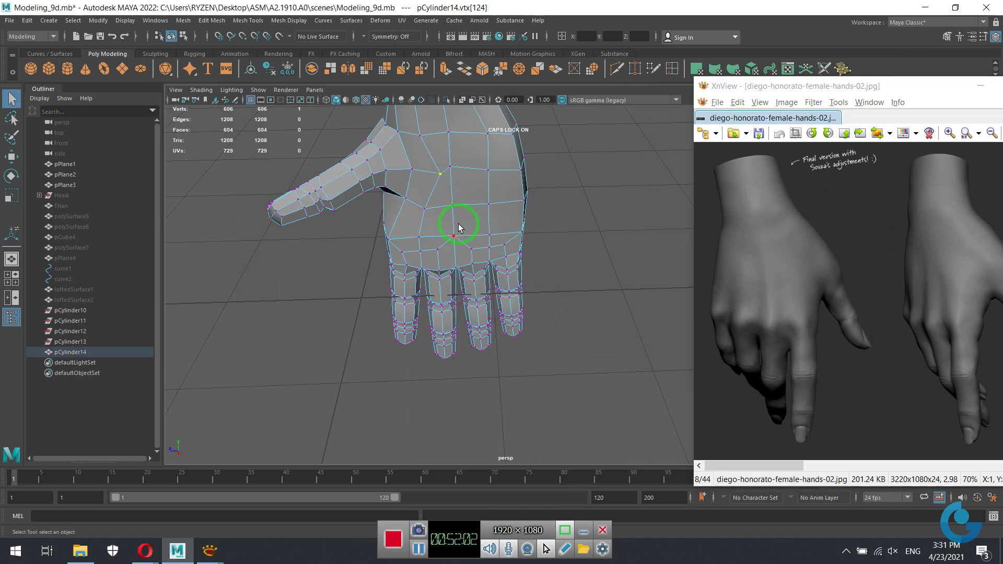
{"action": "scroll", "coordinate": [470, 235], "scroll_direction": "up", "scroll_amount": 5}
{"action": "scroll", "coordinate": [509, 269], "scroll_direction": "down", "scroll_amount": 5}
{"action": "left_click_drag", "start_coordinate": [533, 269], "coordinate": [544, 314], "text": "alt"}
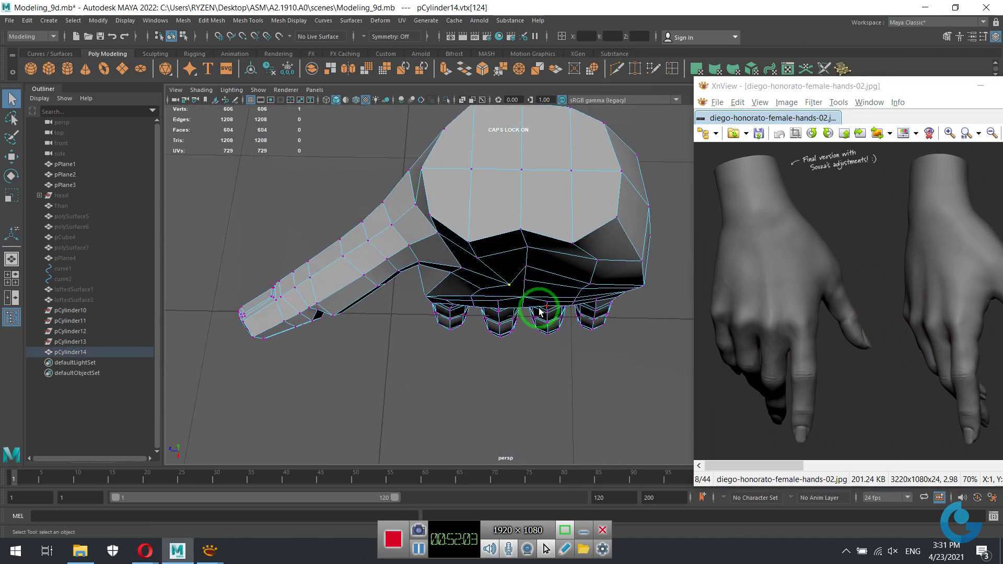
Move the thumb-base vertices with the Move tool to even out the thumb joint.
{"action": "key", "text": "w"}
{"action": "left_click", "coordinate": [468, 284]}
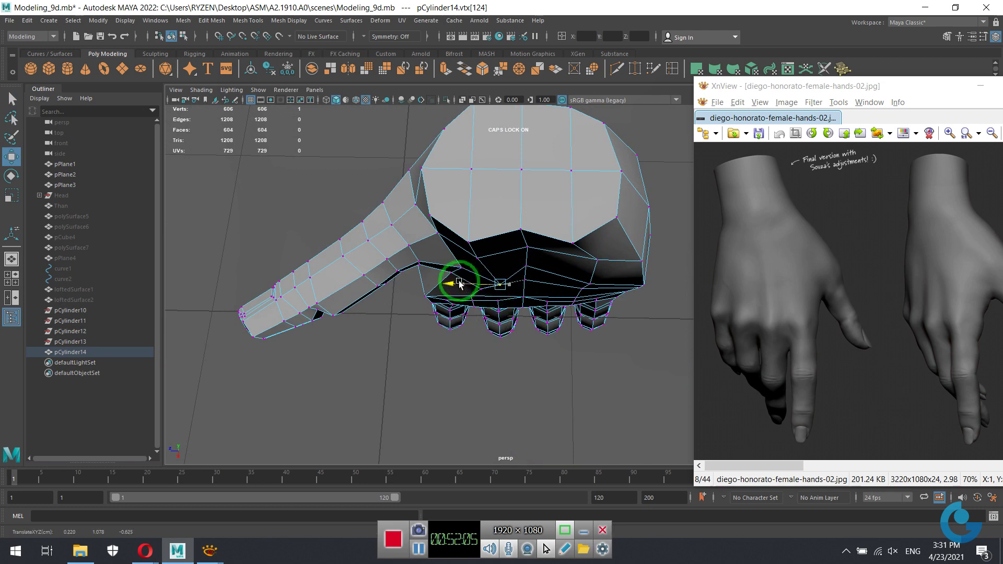
{"action": "left_click", "coordinate": [527, 266]}
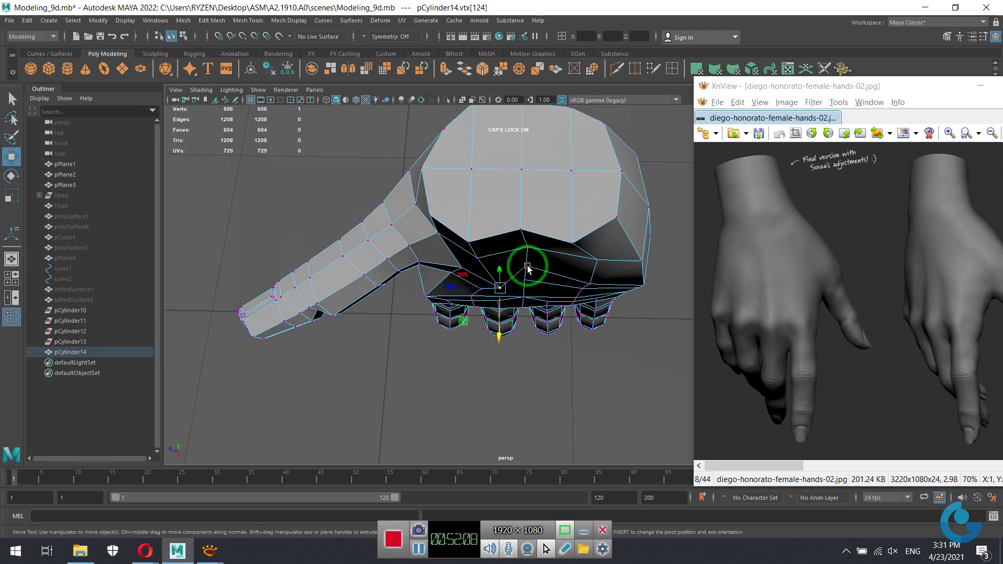
{"action": "left_click_drag", "start_coordinate": [488, 266], "coordinate": [535, 289], "text": "alt"}
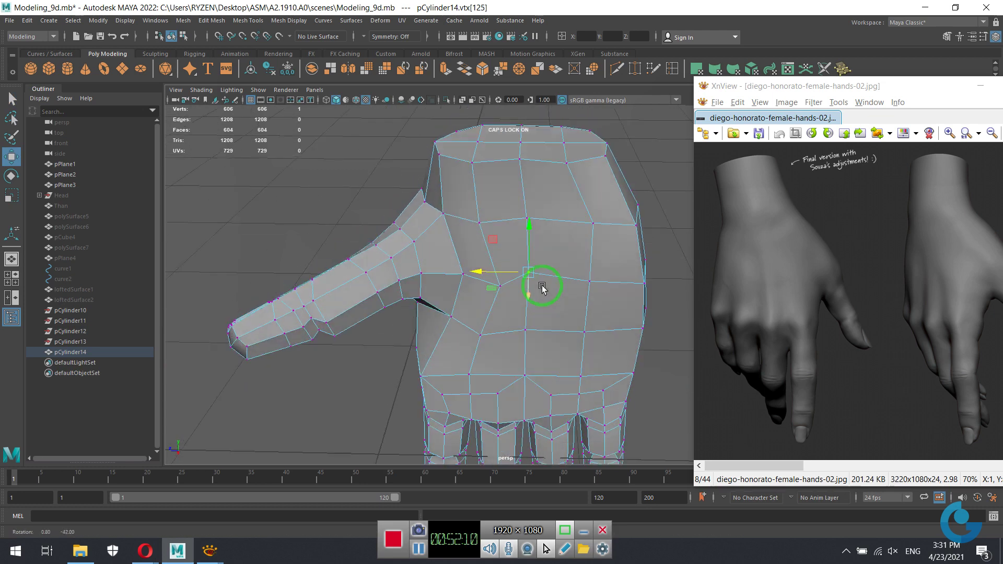
{"action": "left_click_drag", "start_coordinate": [478, 356], "coordinate": [471, 261], "text": "alt"}
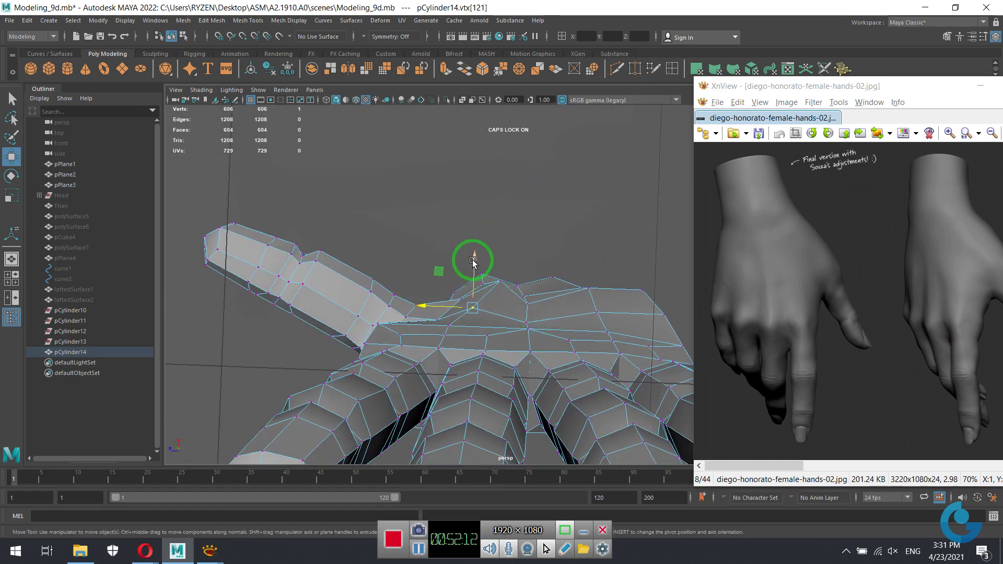
{"action": "left_click", "coordinate": [473, 297]}
{"action": "left_click_drag", "start_coordinate": [449, 328], "coordinate": [460, 286], "text": "alt"}
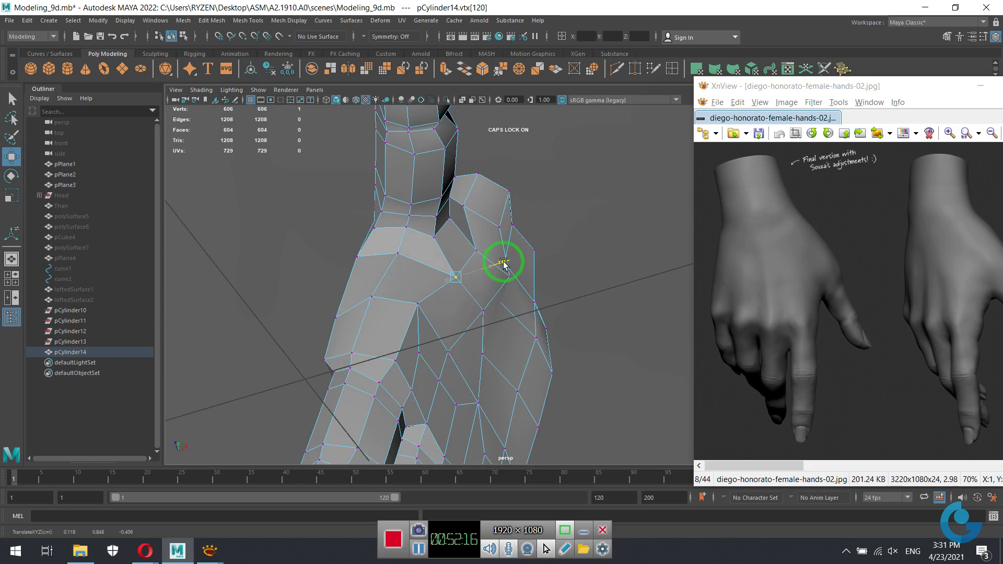
{"action": "left_click", "coordinate": [479, 247]}
{"action": "mouse_move", "coordinate": [479, 247]}
{"action": "left_mouse_down"}
{"action": "mouse_move", "coordinate": [518, 237]}
{"action": "mouse_move", "coordinate": [511, 361]}
{"action": "left_mouse_up"}
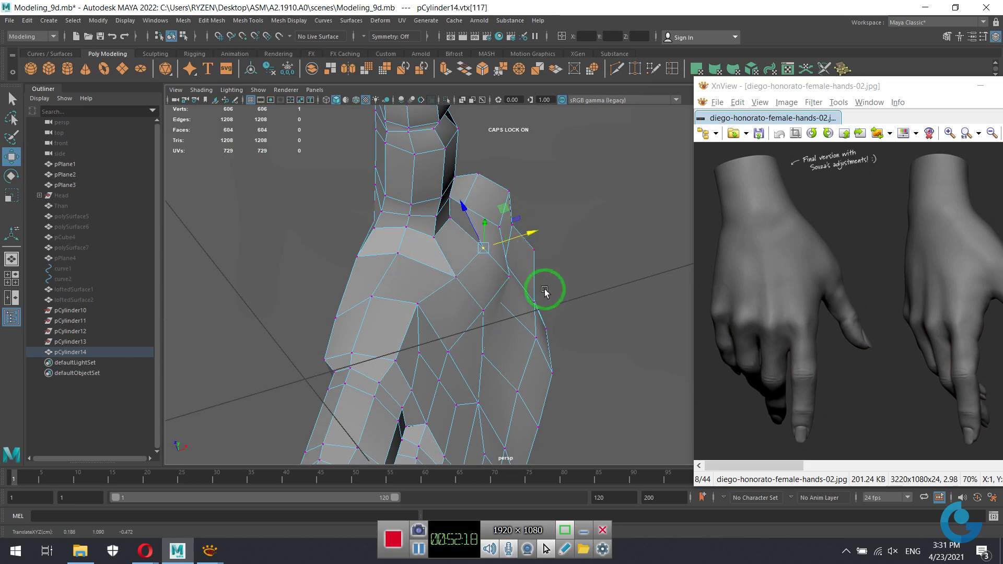
Preview the hand smoothed and inspect it from the side and palm.
{"action": "key", "text": "3"}
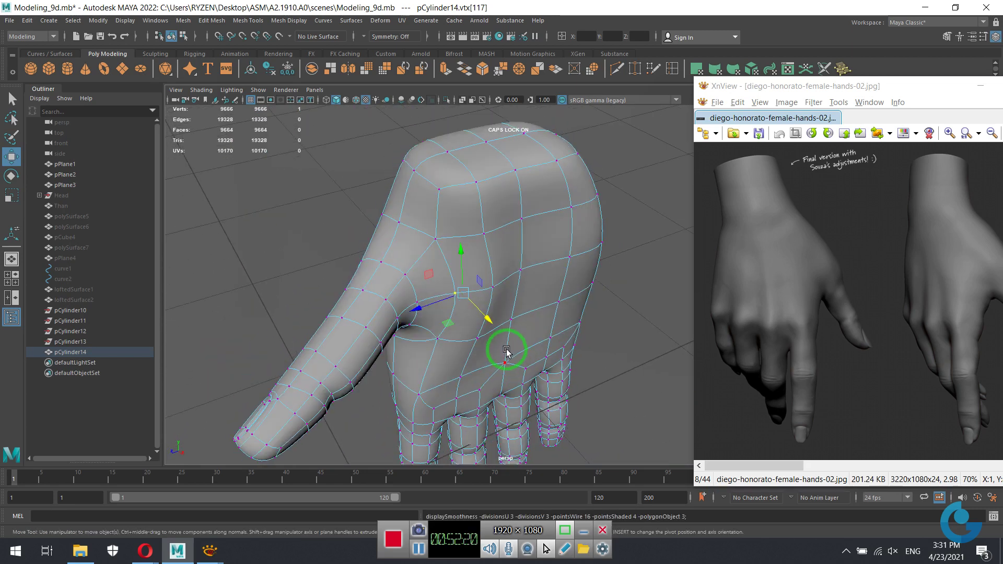
{"action": "mouse_move", "coordinate": [503, 351]}
{"action": "left_mouse_down", "text": "alt"}
{"action": "mouse_move", "coordinate": [470, 340]}
{"action": "mouse_move", "coordinate": [465, 282]}
{"action": "mouse_move", "coordinate": [453, 300]}
{"action": "mouse_move", "coordinate": [413, 287]}
{"action": "left_mouse_up", "text": "alt"}
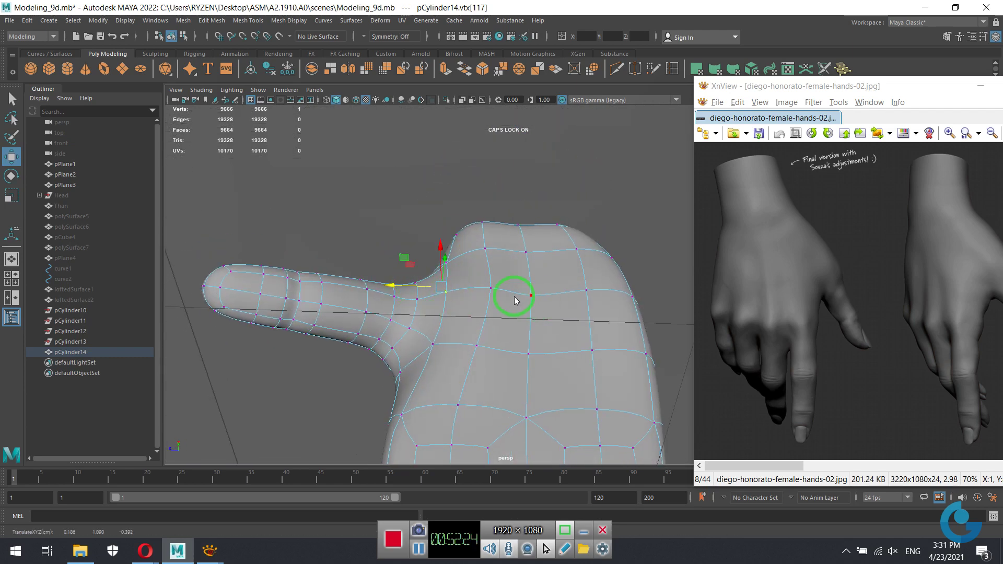
{"action": "left_click_drag", "start_coordinate": [515, 301], "coordinate": [600, 208], "text": "alt"}
{"action": "left_click", "coordinate": [600, 209]}
{"action": "mouse_move", "coordinate": [625, 381]}
{"action": "left_mouse_down", "text": "alt"}
{"action": "mouse_move", "coordinate": [586, 394]}
{"action": "mouse_move", "coordinate": [637, 400]}
{"action": "mouse_move", "coordinate": [587, 410]}
{"action": "mouse_move", "coordinate": [605, 298]}
{"action": "left_mouse_up", "text": "alt"}
{"action": "scroll", "coordinate": [492, 340], "scroll_direction": "up", "scroll_amount": 5}
{"action": "left_click", "coordinate": [499, 358]}
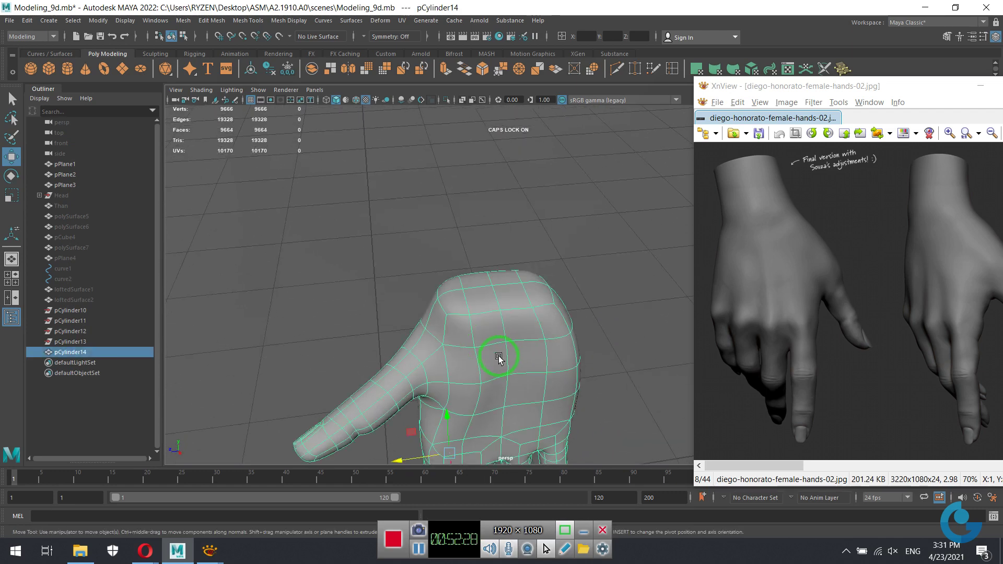
{"action": "left_click_drag", "start_coordinate": [499, 358], "coordinate": [510, 291], "text": "alt"}
{"action": "scroll", "coordinate": [544, 303], "scroll_direction": "up", "scroll_amount": 3}
{"action": "scroll", "coordinate": [421, 298], "scroll_direction": "down", "scroll_amount": 4}
{"action": "mouse_move", "coordinate": [421, 298]}
{"action": "left_mouse_down", "text": "alt"}
{"action": "mouse_move", "coordinate": [529, 375]}
{"action": "mouse_move", "coordinate": [473, 313]}
{"action": "mouse_move", "coordinate": [531, 329]}
{"action": "left_mouse_up", "text": "alt"}
Inspect the knuckles close up, then select the hand and show the low-poly cage.
{"action": "right_click", "coordinate": [490, 265]}
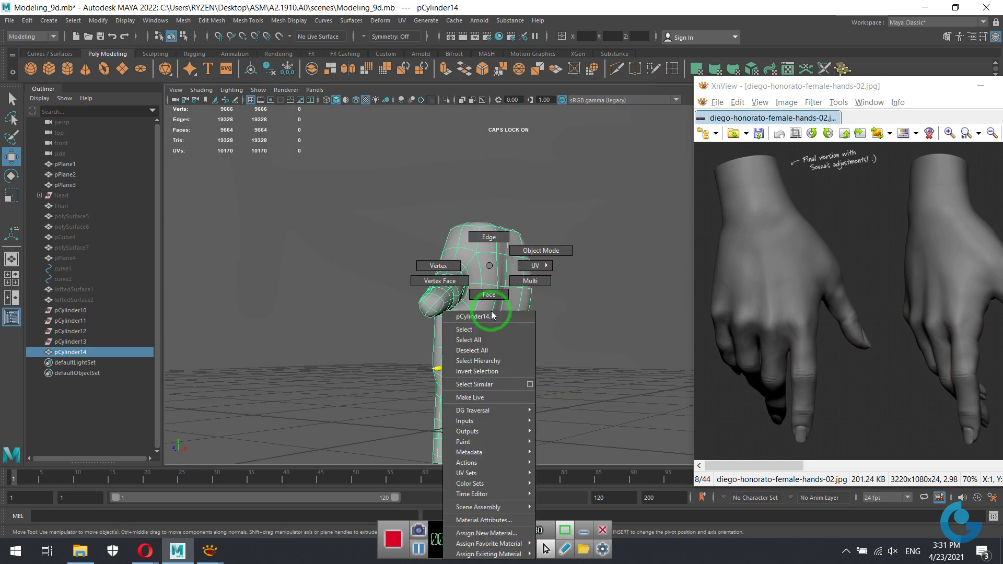
{"action": "left_click", "coordinate": [560, 257]}
{"action": "mouse_move", "coordinate": [559, 257]}
{"action": "left_mouse_down", "text": "alt"}
{"action": "mouse_move", "coordinate": [519, 329]}
{"action": "mouse_move", "coordinate": [633, 331]}
{"action": "mouse_move", "coordinate": [433, 254]}
{"action": "mouse_move", "coordinate": [515, 262]}
{"action": "mouse_move", "coordinate": [463, 286]}
{"action": "left_mouse_up", "text": "alt"}
{"action": "scroll", "coordinate": [464, 265], "scroll_direction": "up", "scroll_amount": 2}
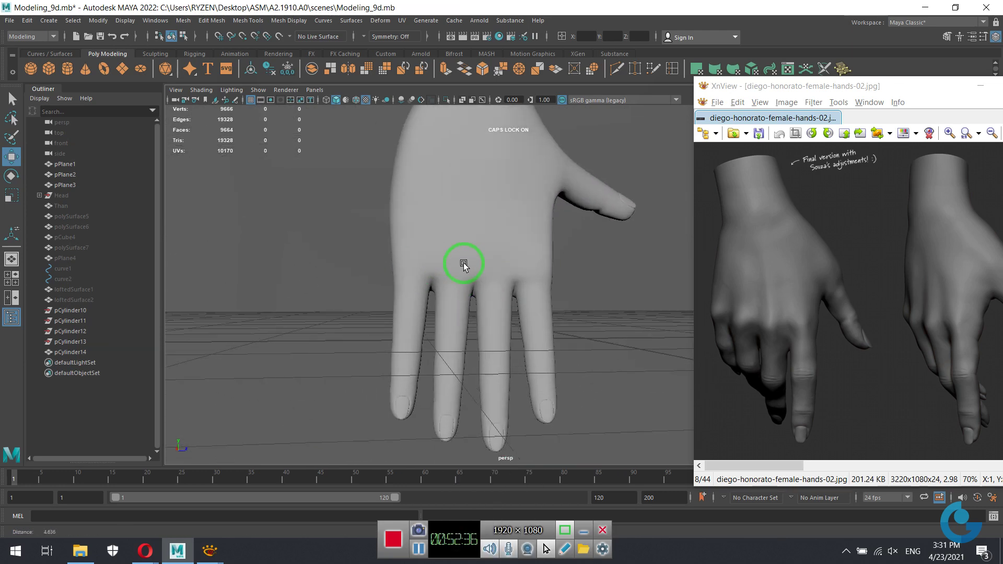
{"action": "right_click_drag", "start_coordinate": [464, 266], "coordinate": [607, 315], "text": "alt"}
{"action": "mouse_move", "coordinate": [606, 315]}
{"action": "left_mouse_down", "text": "alt"}
{"action": "mouse_move", "coordinate": [519, 274]}
{"action": "mouse_move", "coordinate": [496, 296]}
{"action": "mouse_move", "coordinate": [497, 225]}
{"action": "mouse_move", "coordinate": [567, 247]}
{"action": "mouse_move", "coordinate": [538, 287]}
{"action": "mouse_move", "coordinate": [531, 265]}
{"action": "left_mouse_up", "text": "alt"}
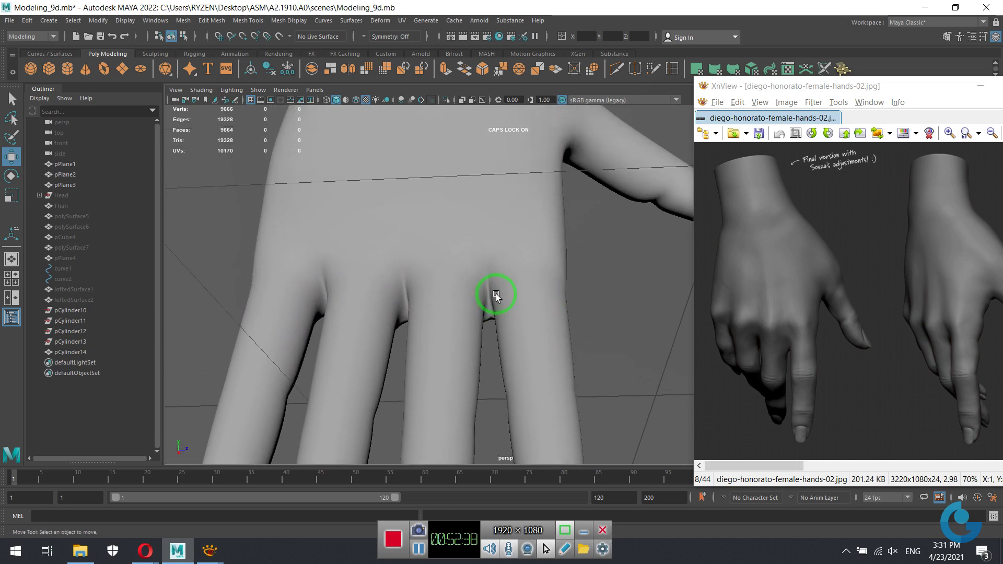
{"action": "left_click", "coordinate": [497, 296]}
{"action": "key", "text": "1"}
In vertex mode, raise the knuckle vertices slightly along the back of the hand.
{"action": "right_click", "coordinate": [525, 264]}
{"action": "right_click_drag", "start_coordinate": [525, 264], "coordinate": [514, 265]}
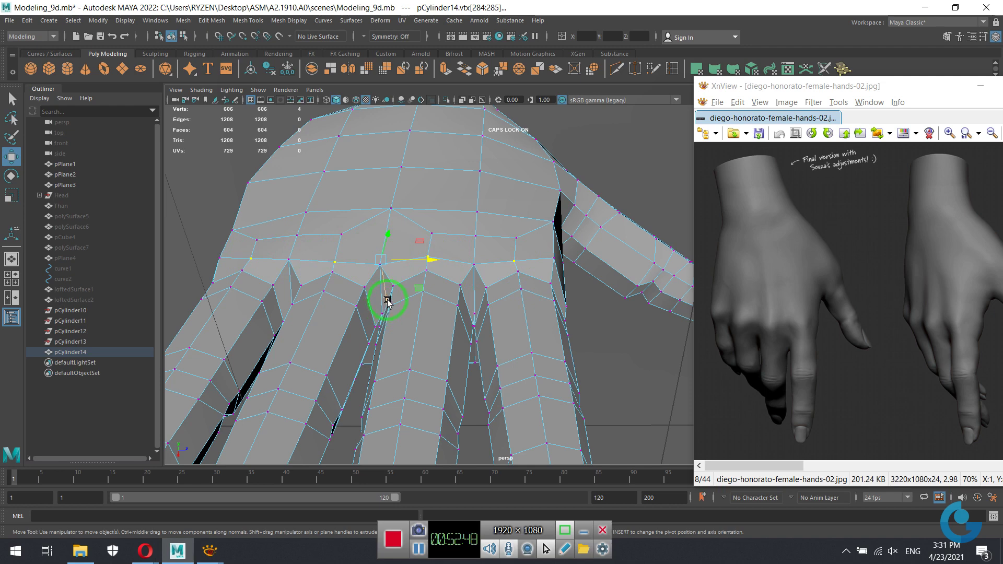
{"action": "mouse_move", "coordinate": [387, 302]}
{"action": "left_mouse_down", "text": "alt"}
{"action": "mouse_move", "coordinate": [460, 307]}
{"action": "mouse_move", "coordinate": [443, 302]}
{"action": "left_mouse_up", "text": "alt"}
{"action": "mouse_move", "coordinate": [416, 258]}
{"action": "left_mouse_down"}
{"action": "mouse_move", "coordinate": [475, 308]}
{"action": "mouse_move", "coordinate": [466, 316]}
{"action": "mouse_move", "coordinate": [352, 286]}
{"action": "left_mouse_up"}
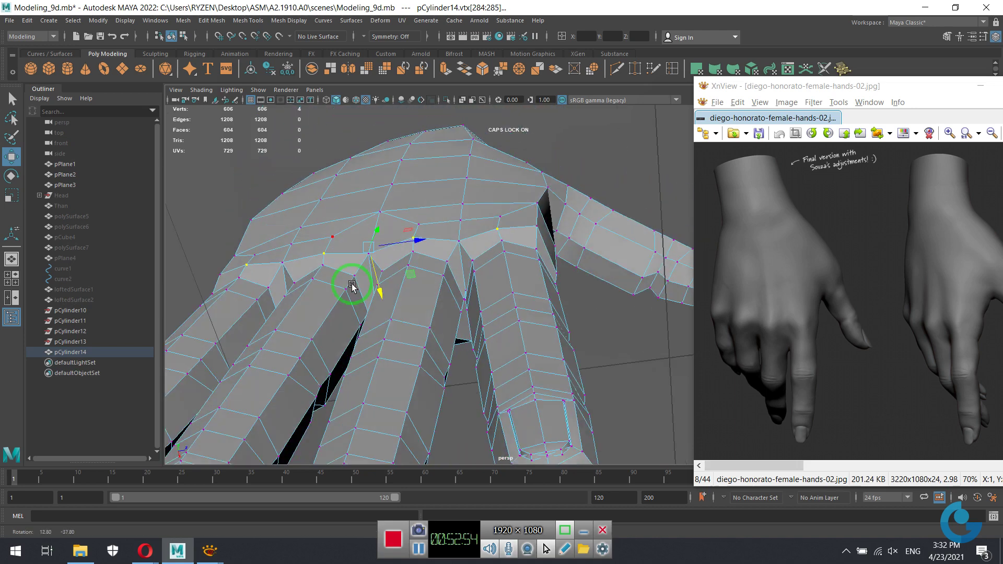
{"action": "left_click", "coordinate": [254, 255]}
{"action": "left_click", "coordinate": [332, 237], "text": "shift"}
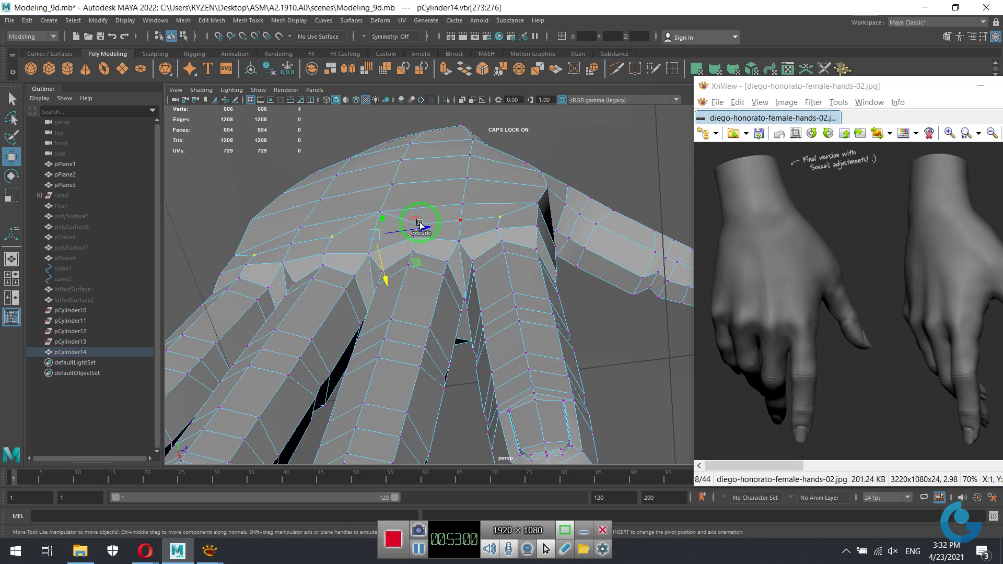
{"action": "middle_click_drag", "start_coordinate": [388, 281], "coordinate": [391, 276]}
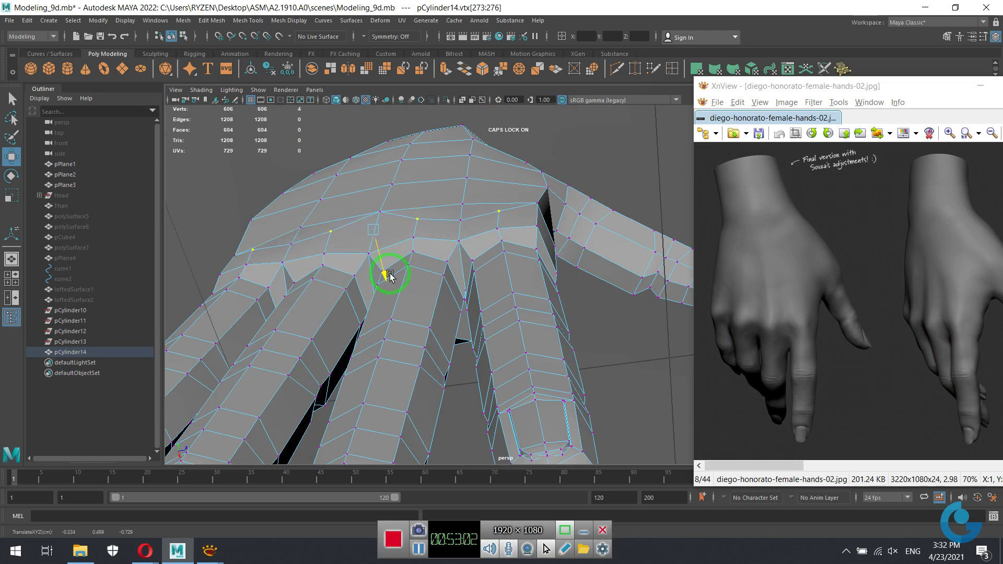
Pull a finger-base vertex down between the fingers.
{"action": "mouse_move", "coordinate": [390, 276]}
{"action": "left_mouse_down", "text": "alt"}
{"action": "mouse_move", "coordinate": [441, 284]}
{"action": "mouse_move", "coordinate": [455, 298]}
{"action": "mouse_move", "coordinate": [503, 262]}
{"action": "left_mouse_up", "text": "alt"}
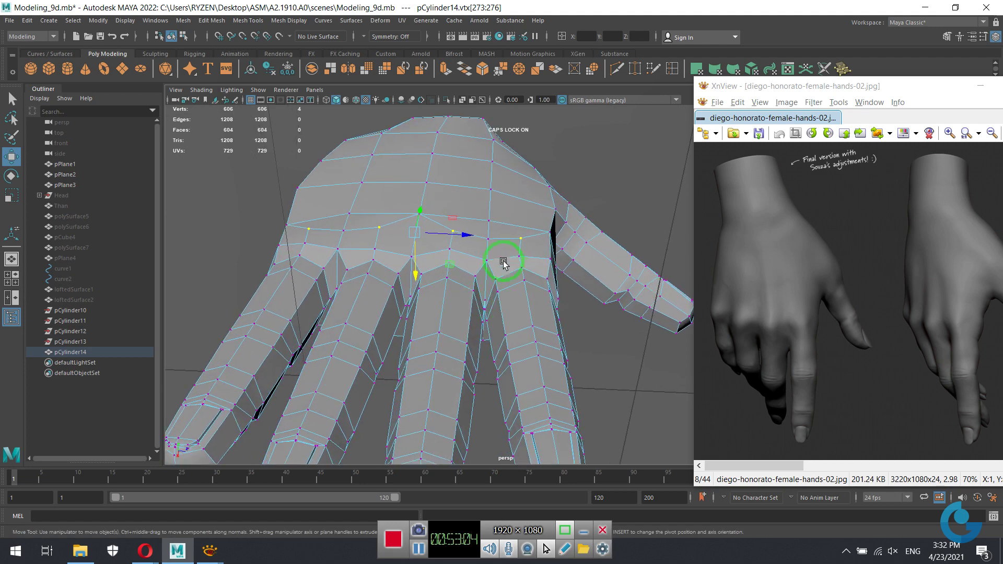
{"action": "left_click", "coordinate": [488, 261]}
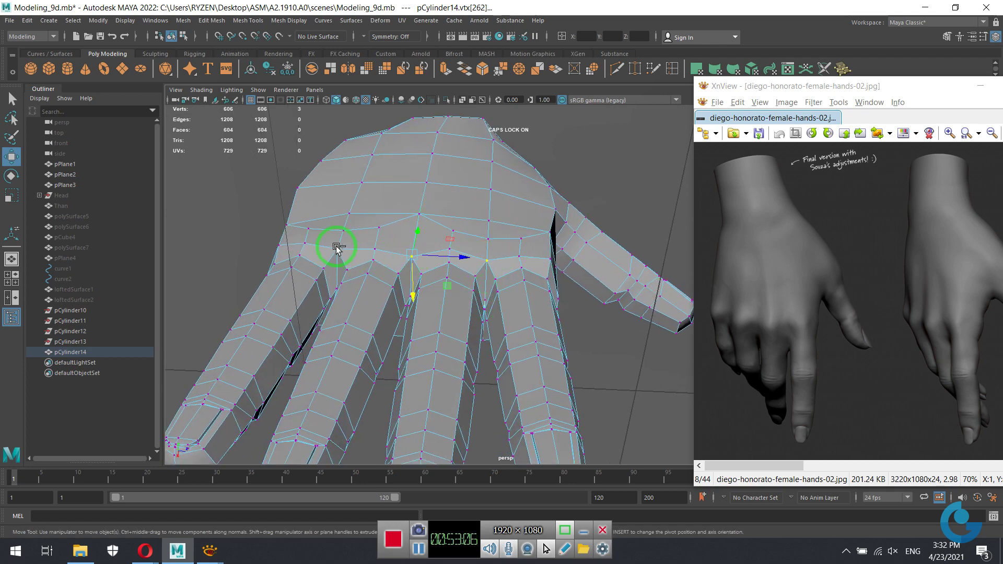
{"action": "middle_click_drag", "start_coordinate": [416, 286], "coordinate": [413, 304]}
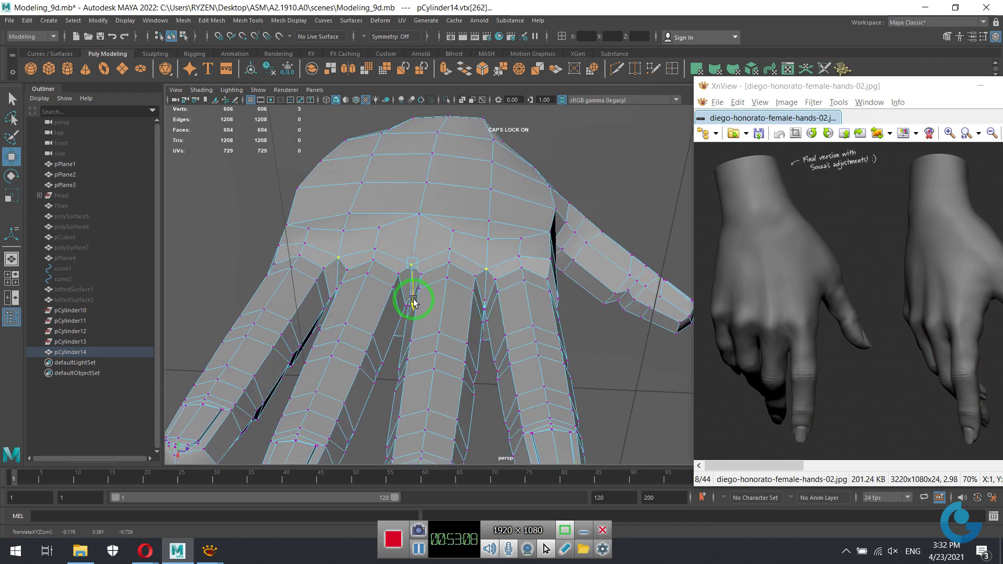
{"action": "left_click_drag", "start_coordinate": [413, 302], "coordinate": [477, 333], "text": "alt"}
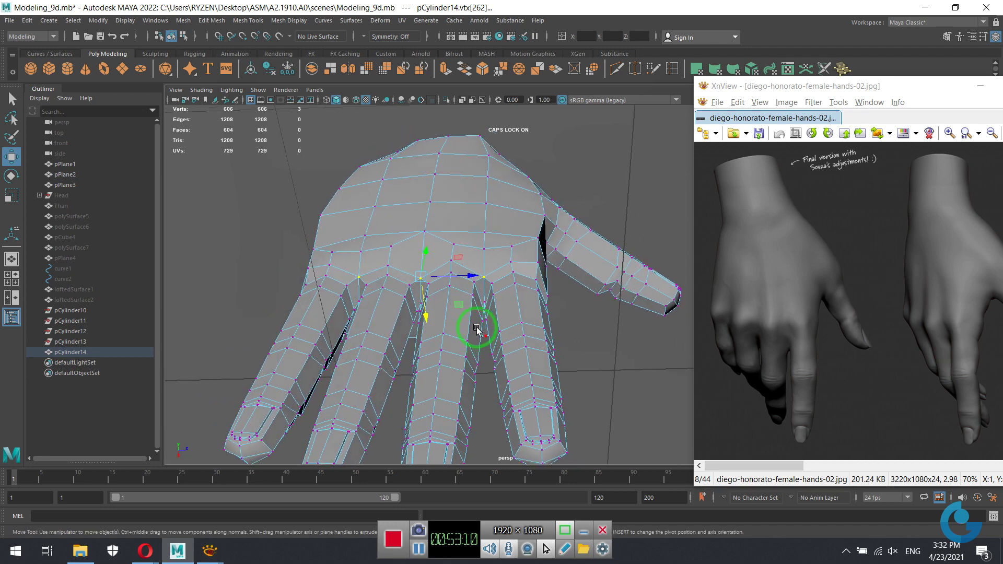
Preview the hand smoothed, inspect the palm, and select the hand mesh.
{"action": "key", "text": "3"}
{"action": "left_click", "coordinate": [616, 206]}
{"action": "scroll", "coordinate": [579, 321], "scroll_direction": "up", "scroll_amount": 5}
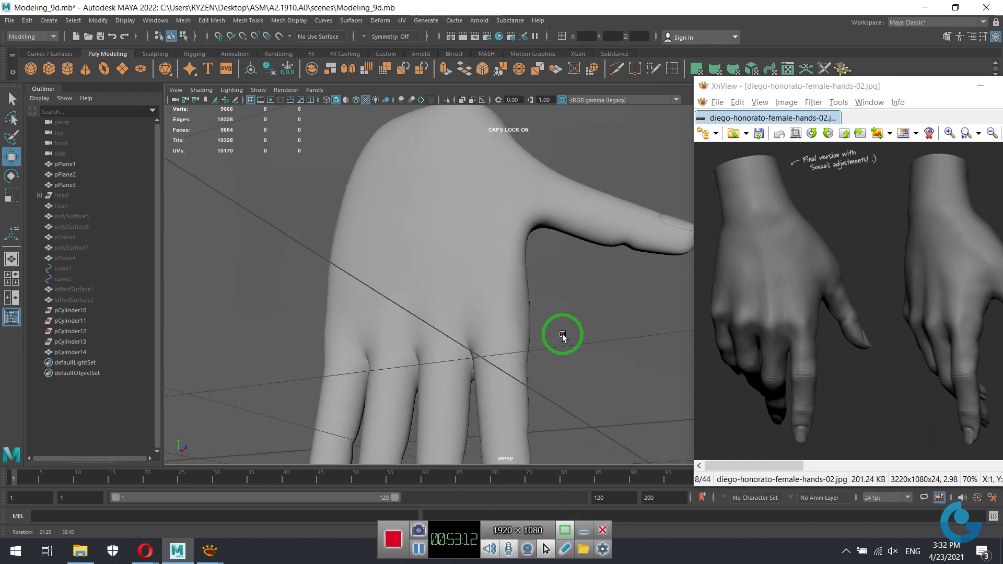
{"action": "mouse_move", "coordinate": [565, 336]}
{"action": "left_mouse_down", "text": "alt"}
{"action": "mouse_move", "coordinate": [500, 354]}
{"action": "mouse_move", "coordinate": [519, 287]}
{"action": "mouse_move", "coordinate": [520, 231]}
{"action": "mouse_move", "coordinate": [504, 228]}
{"action": "mouse_move", "coordinate": [501, 251]}
{"action": "left_mouse_up", "text": "alt"}
{"action": "scroll", "coordinate": [448, 240], "scroll_direction": "up", "scroll_amount": 5}
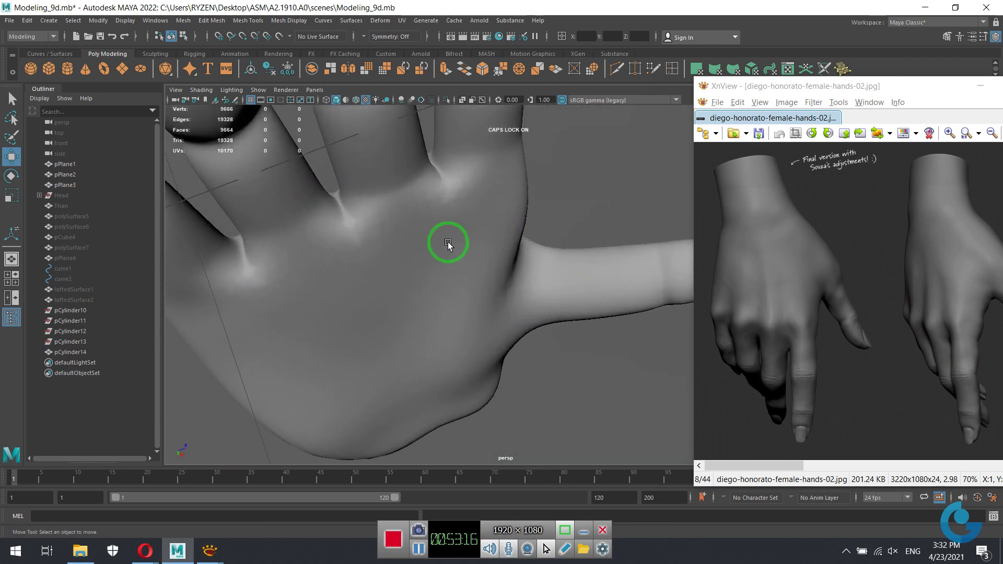
{"action": "right_click_drag", "start_coordinate": [448, 240], "coordinate": [502, 267], "text": "alt"}
{"action": "left_click", "coordinate": [478, 245]}
Back in low-poly display, move the vertices below the finger bases to even out the palm.
{"action": "key", "text": "1"}
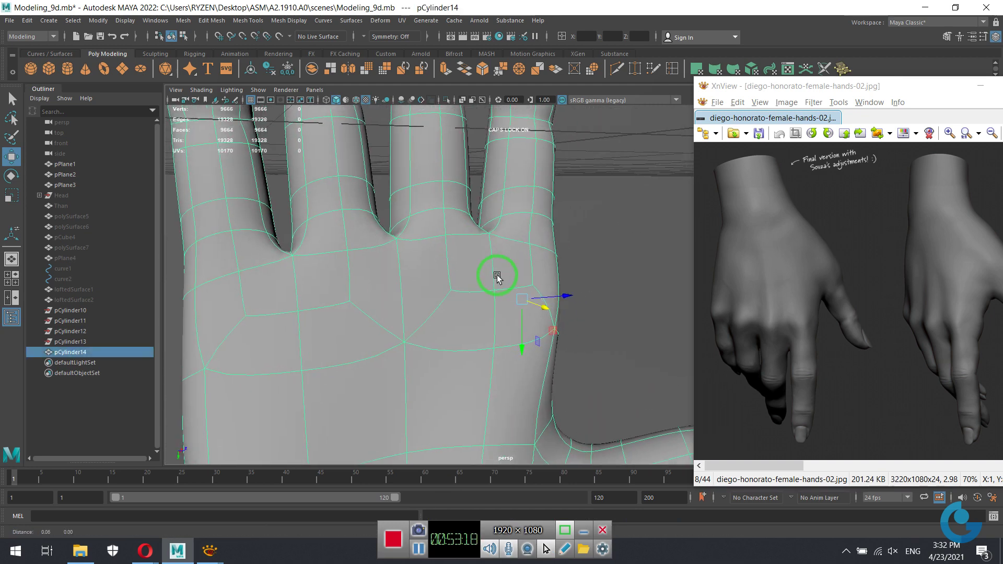
{"action": "left_click_drag", "start_coordinate": [500, 276], "coordinate": [462, 287], "text": "alt"}
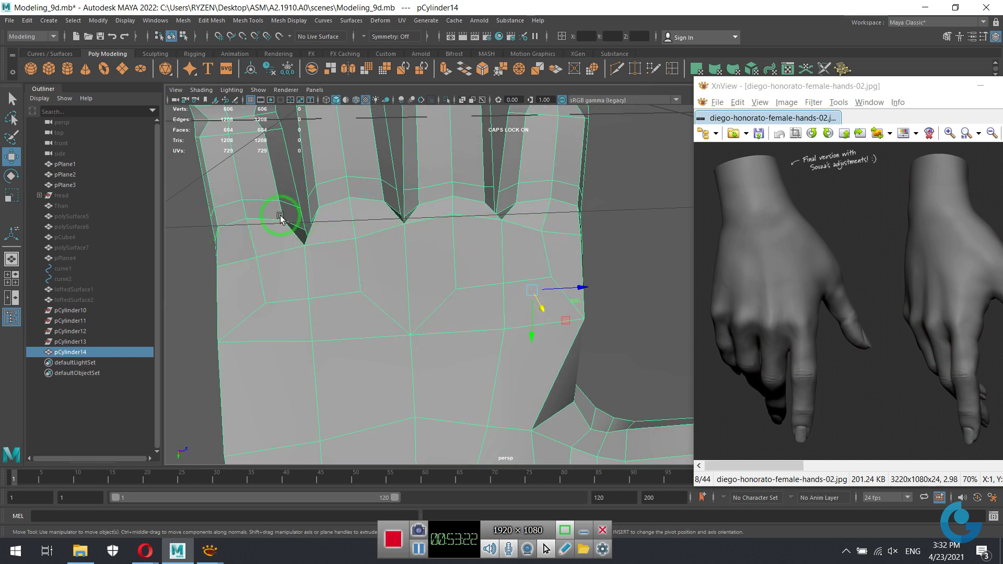
{"action": "right_click_drag", "start_coordinate": [460, 225], "coordinate": [415, 219]}
{"action": "left_click", "coordinate": [459, 226]}
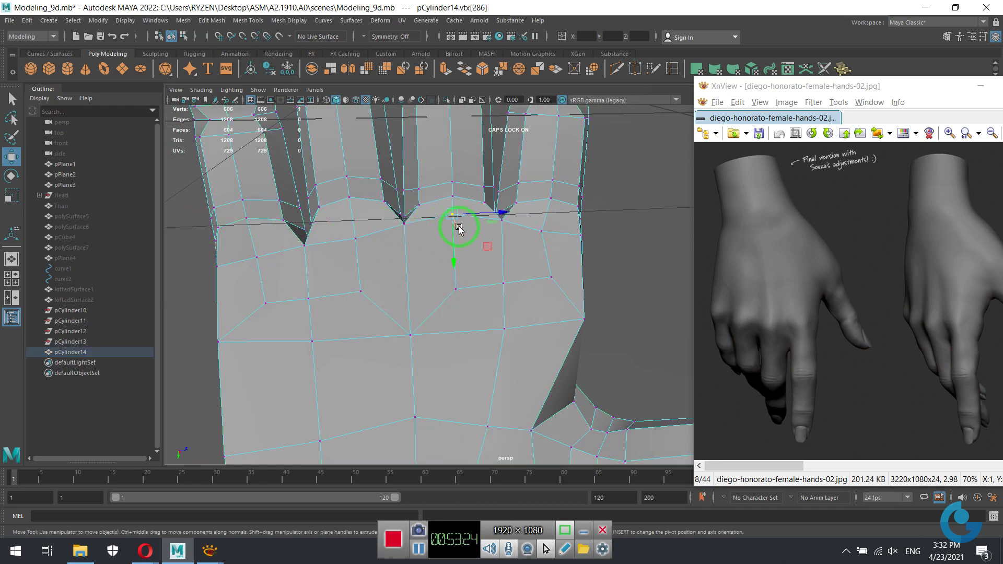
{"action": "middle_click_drag", "start_coordinate": [454, 263], "coordinate": [406, 276]}
{"action": "left_click", "coordinate": [406, 245]}
{"action": "left_click", "coordinate": [501, 222]}
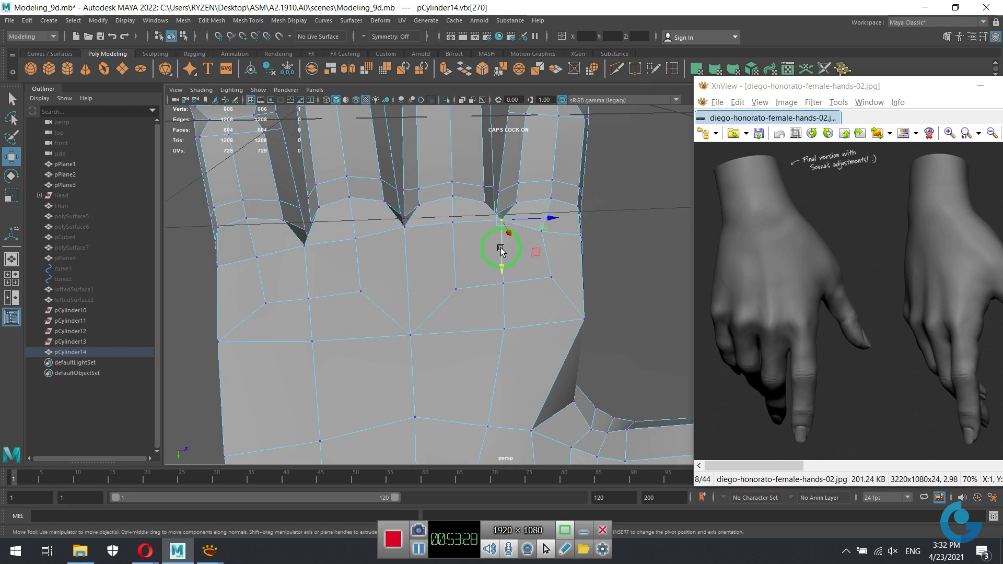
{"action": "middle_click_drag", "start_coordinate": [502, 250], "coordinate": [501, 265]}
Shift the outer palm vertex right and nudge the first finger-gap vertex down.
{"action": "left_click", "coordinate": [553, 242]}
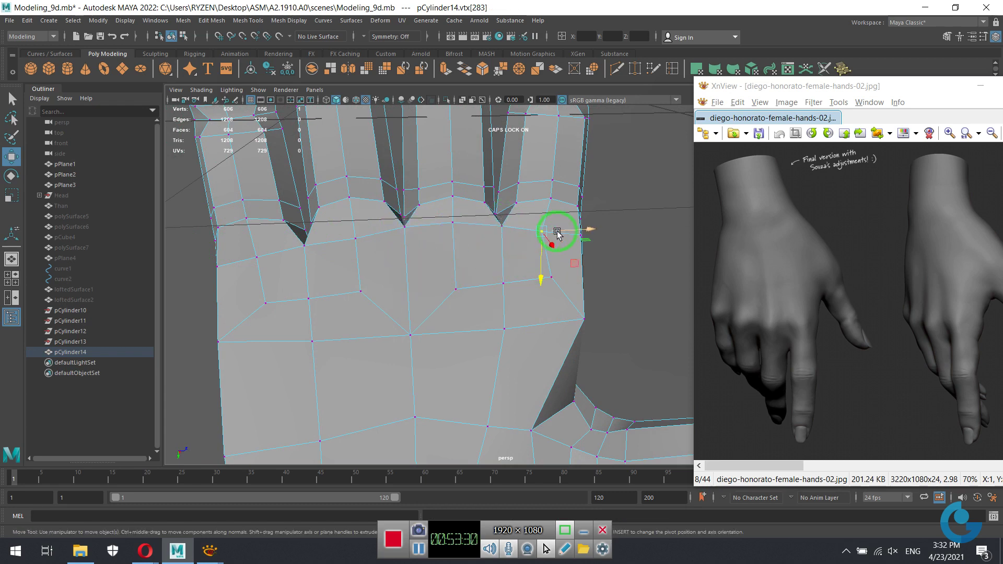
{"action": "middle_click_drag", "start_coordinate": [557, 234], "coordinate": [576, 232]}
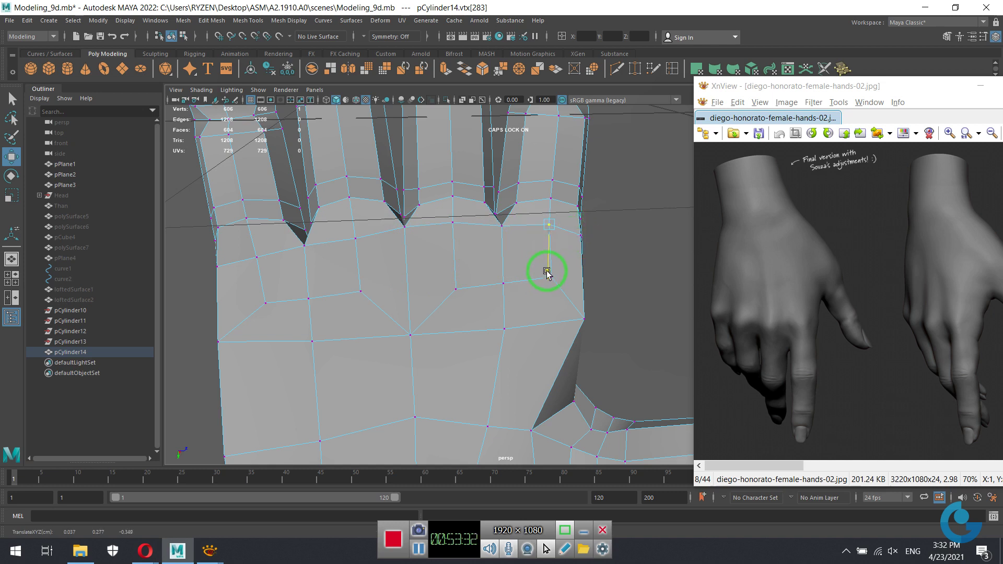
{"action": "left_click", "coordinate": [302, 241]}
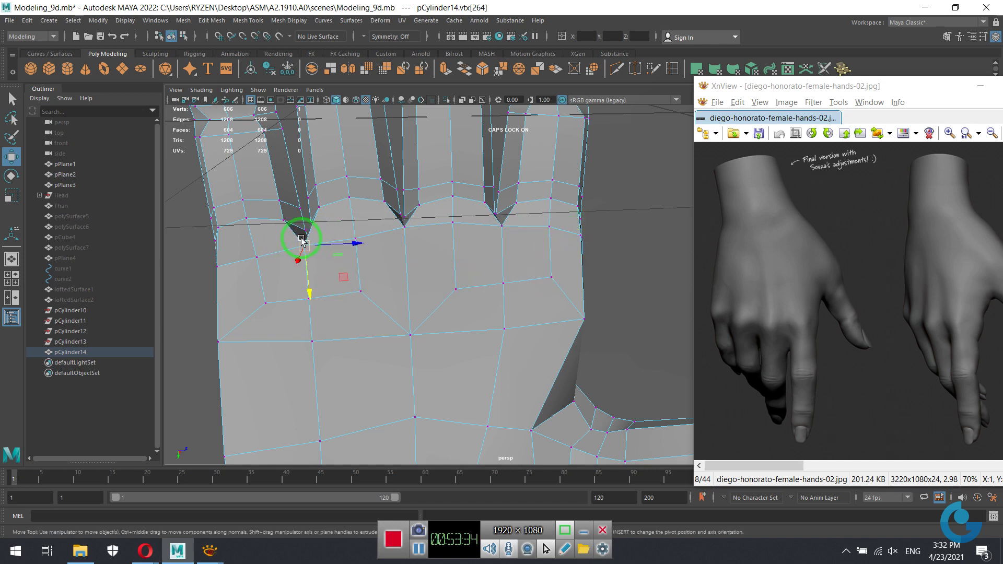
{"action": "middle_click_drag", "start_coordinate": [307, 274], "coordinate": [308, 278]}
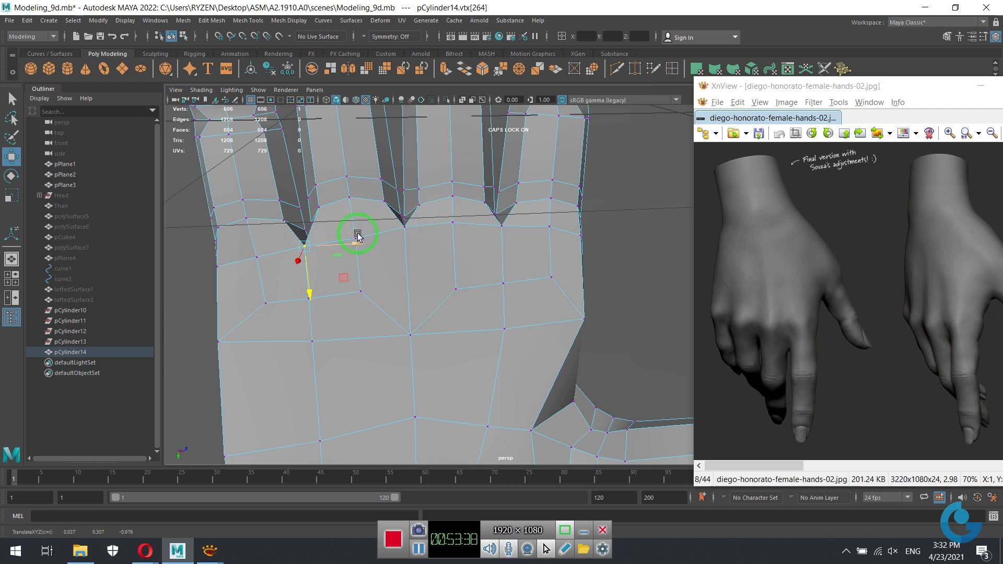
{"action": "left_click", "coordinate": [350, 196]}
In edge mode, slide the palm and finger edges into better positions.
{"action": "right_click_drag", "start_coordinate": [385, 214], "coordinate": [367, 169]}
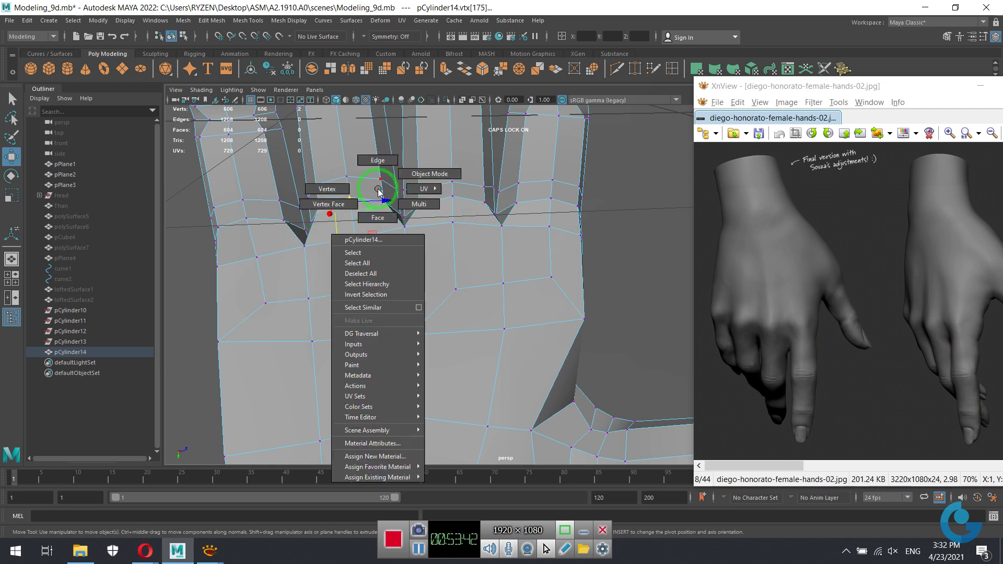
{"action": "left_click", "coordinate": [333, 206], "text": "shift"}
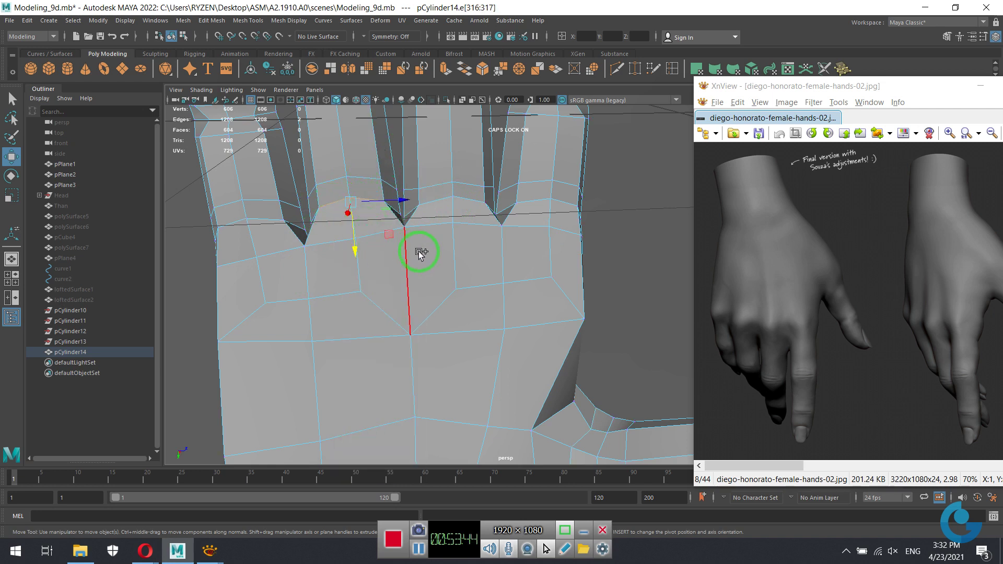
{"action": "middle_click_drag", "start_coordinate": [353, 252], "coordinate": [357, 266]}
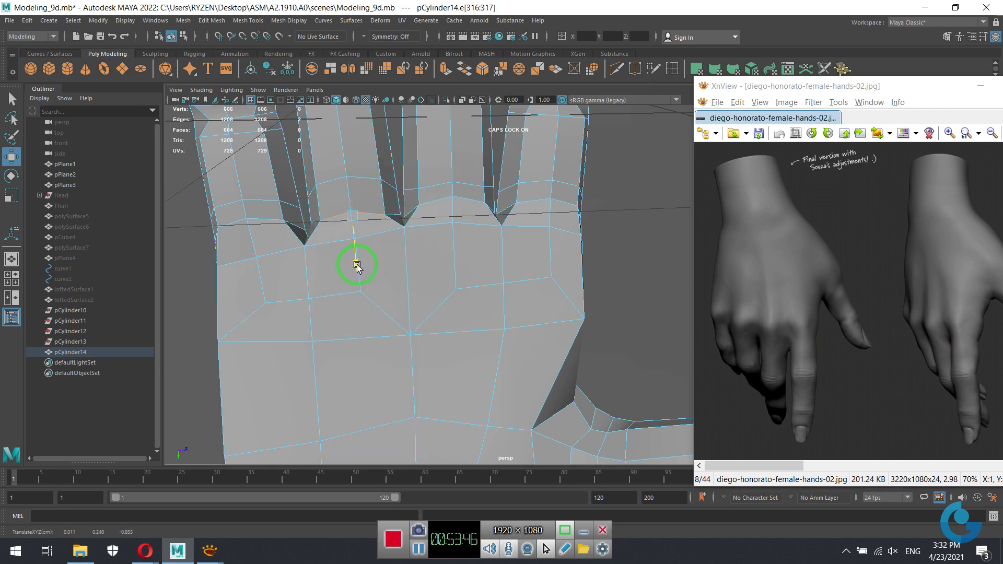
{"action": "left_click", "coordinate": [333, 185]}
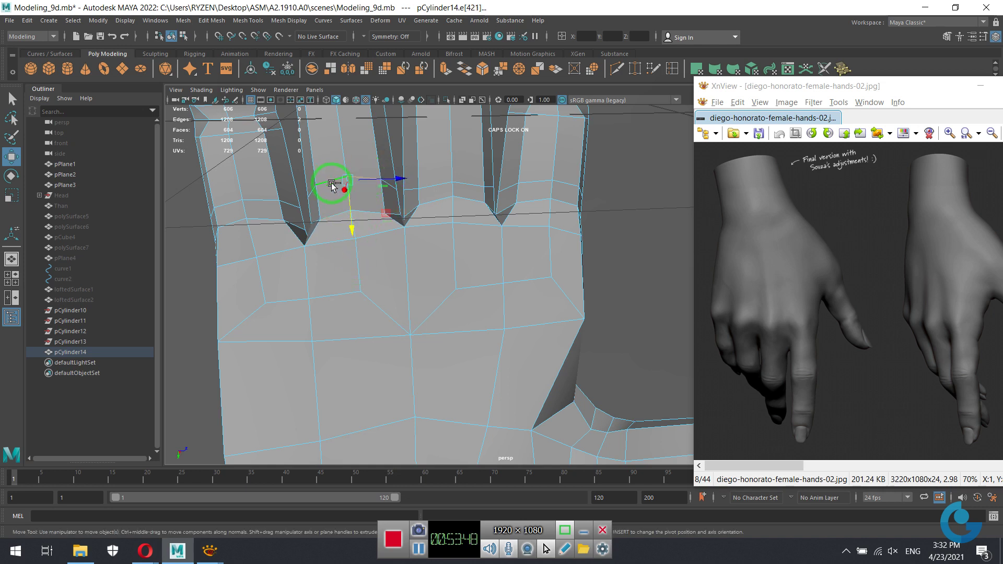
{"action": "middle_click_drag", "start_coordinate": [351, 226], "coordinate": [352, 245]}
{"action": "left_click", "coordinate": [228, 222]}
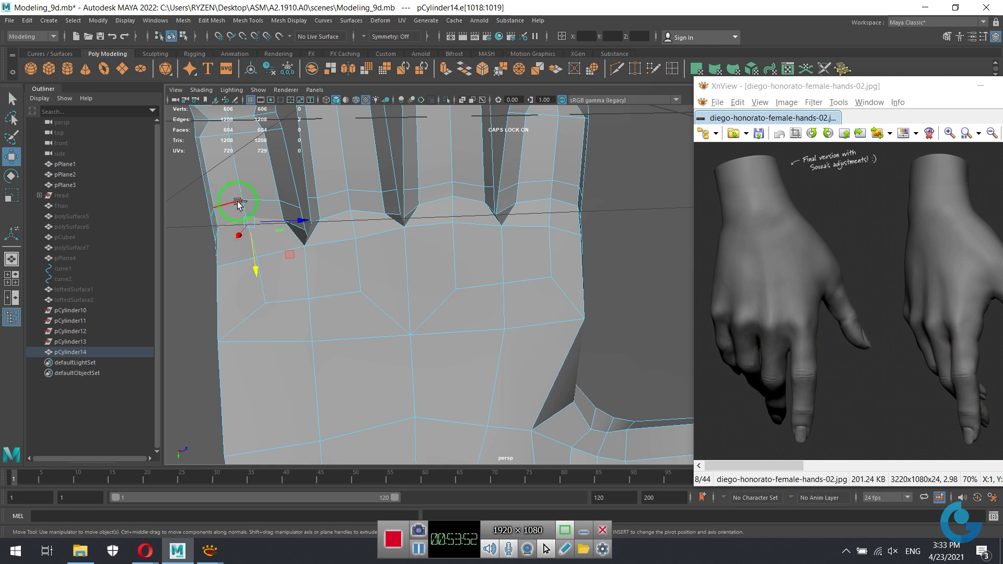
{"action": "middle_click_drag", "start_coordinate": [251, 263], "coordinate": [257, 277]}
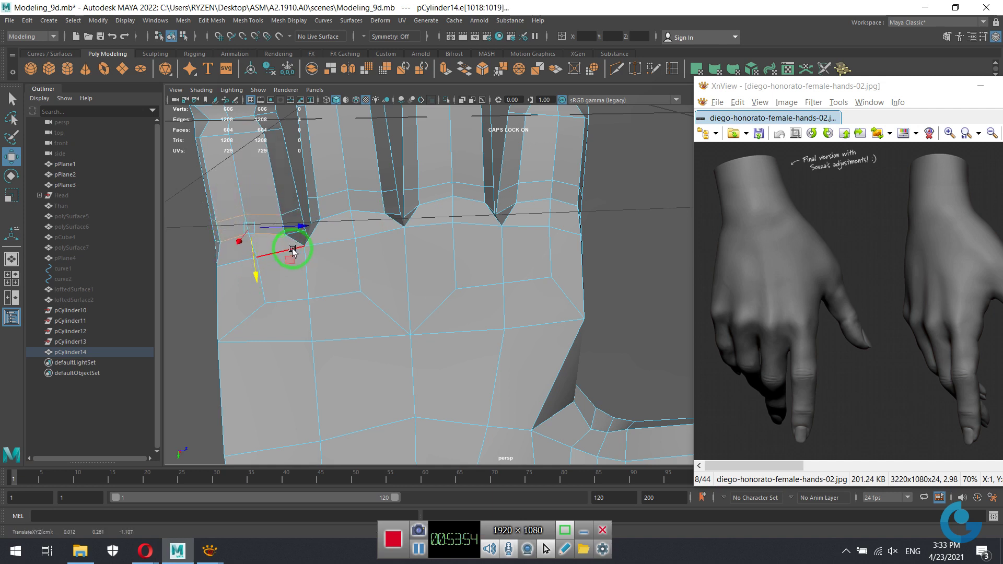
{"action": "middle_click_drag", "start_coordinate": [302, 225], "coordinate": [303, 227]}
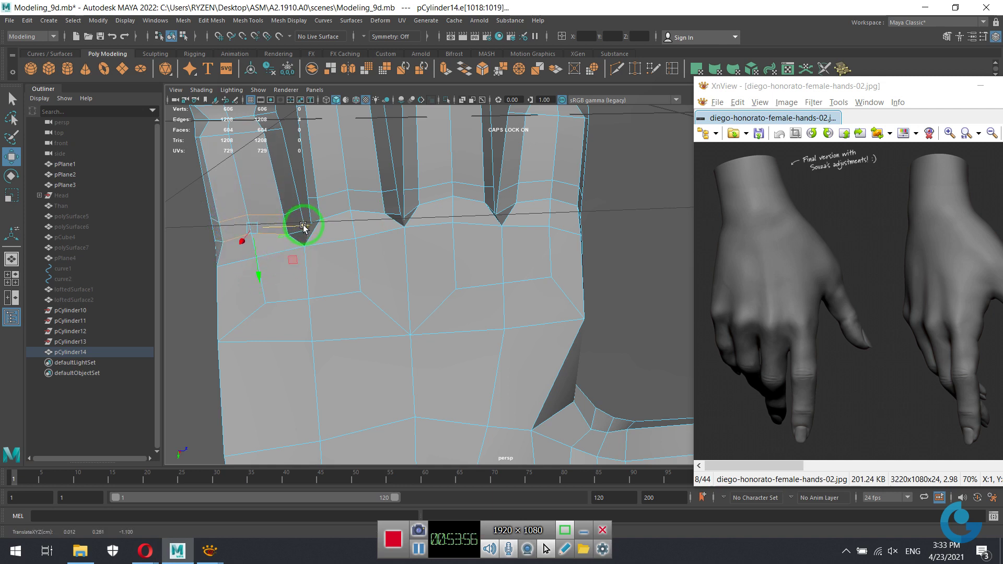
Shift-drag an edge at the finger base to extrude it, position it, and check the palm.
{"action": "left_click", "coordinate": [527, 212]}
{"action": "left_click_drag", "start_coordinate": [571, 210], "coordinate": [582, 215], "text": "shift"}
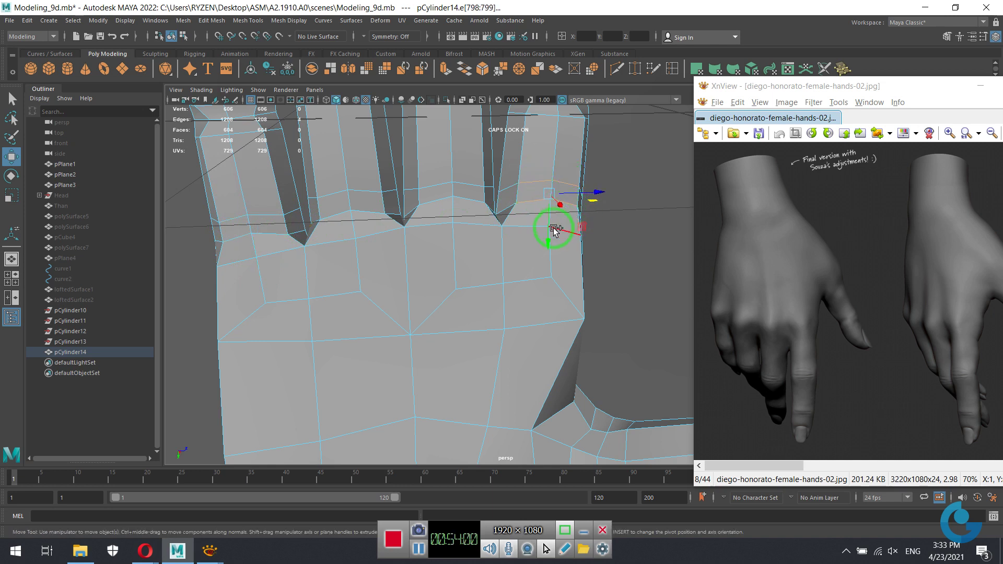
{"action": "mouse_move", "coordinate": [555, 230]}
{"action": "middle_mouse_down"}
{"action": "mouse_move", "coordinate": [546, 248]}
{"action": "mouse_move", "coordinate": [599, 202]}
{"action": "middle_mouse_up"}
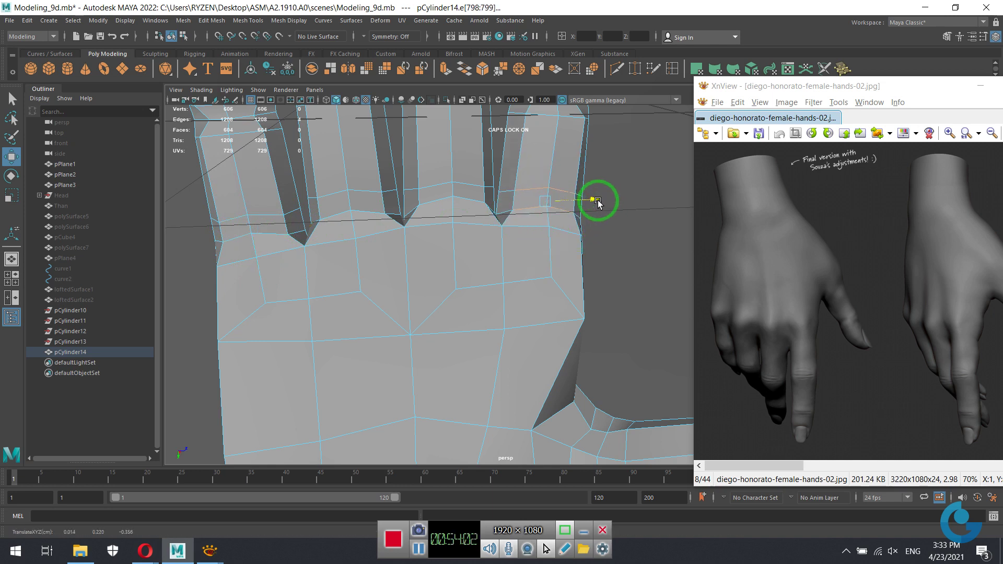
{"action": "scroll", "coordinate": [442, 241], "scroll_direction": "down", "scroll_amount": 2}
{"action": "scroll", "coordinate": [442, 240], "scroll_direction": "up", "scroll_amount": 2}
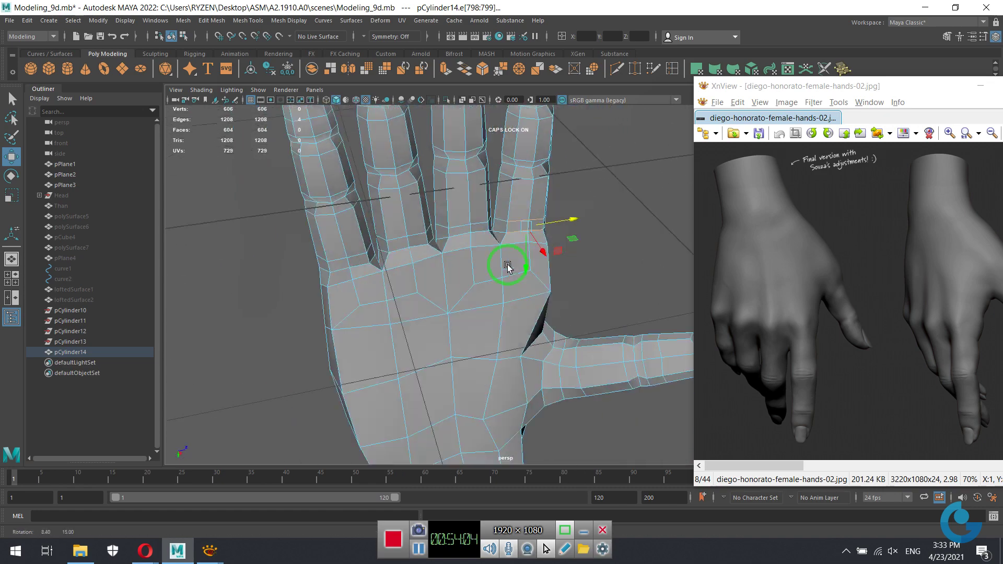
{"action": "left_click_drag", "start_coordinate": [443, 277], "coordinate": [564, 255], "text": "alt"}
{"action": "scroll", "coordinate": [467, 280], "scroll_direction": "up", "scroll_amount": 2}
{"action": "mouse_move", "coordinate": [467, 281]}
{"action": "left_mouse_down", "text": "alt"}
{"action": "mouse_move", "coordinate": [414, 291]}
{"action": "mouse_move", "coordinate": [467, 308]}
{"action": "left_mouse_up", "text": "alt"}
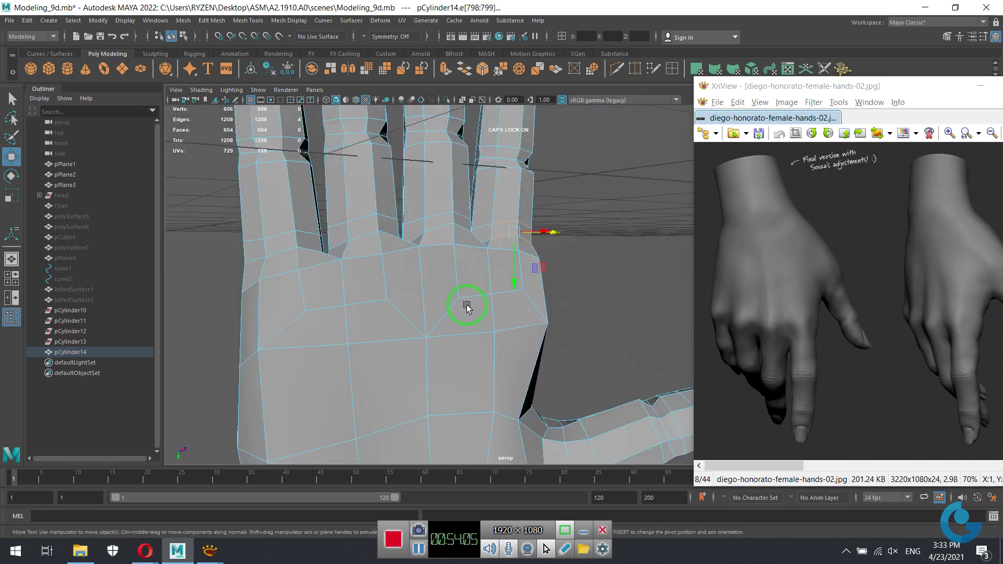
{"action": "mouse_move", "coordinate": [382, 350]}
{"action": "left_mouse_down", "text": "alt"}
{"action": "mouse_move", "coordinate": [515, 340]}
{"action": "mouse_move", "coordinate": [470, 329]}
{"action": "mouse_move", "coordinate": [506, 347]}
{"action": "mouse_move", "coordinate": [428, 290]}
{"action": "left_mouse_up", "text": "alt"}
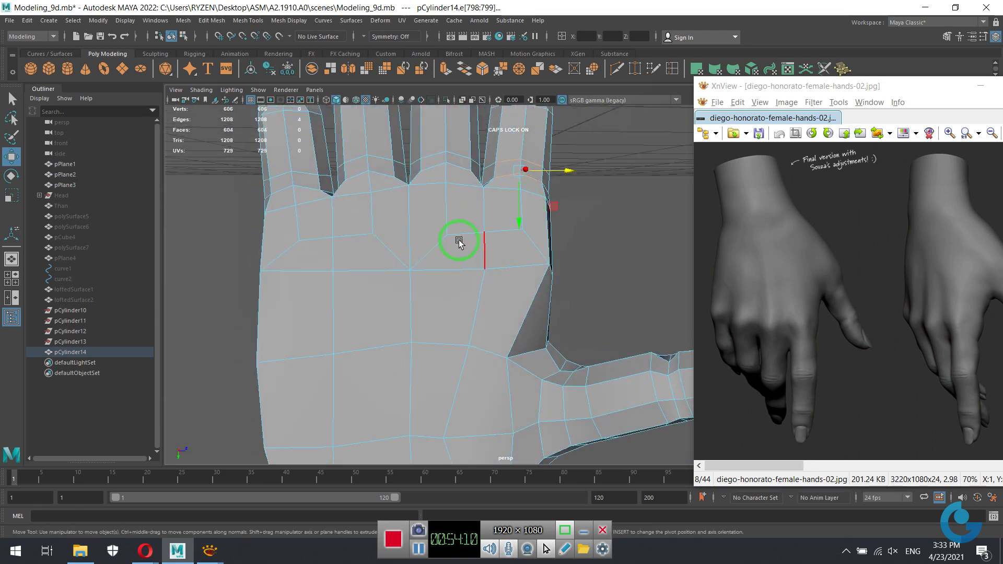
Preview the hand smoothed, return to Object Mode, and zoom out to see the whole hand.
{"action": "key", "text": "3"}
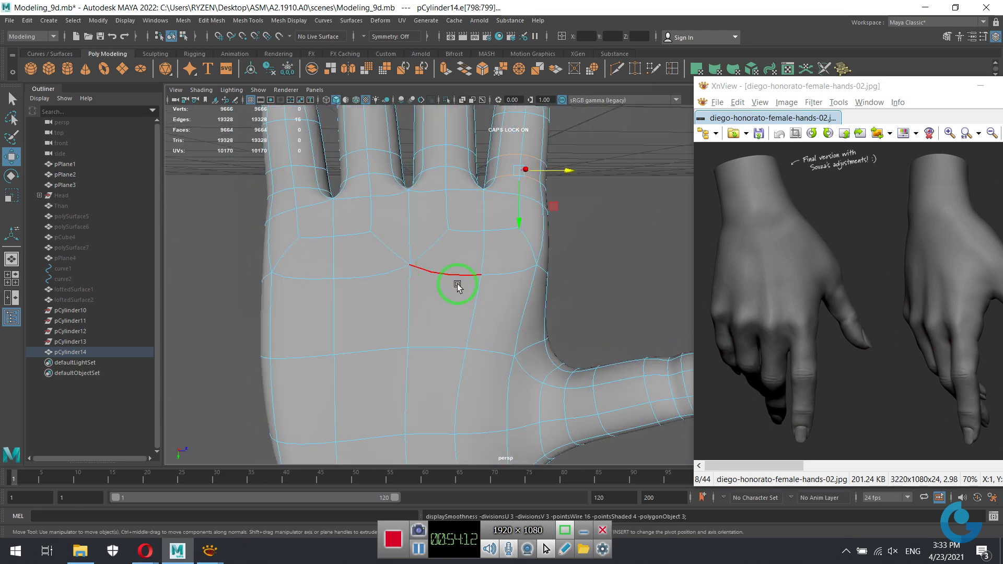
{"action": "scroll", "coordinate": [457, 285], "scroll_direction": "down", "scroll_amount": 3}
{"action": "mouse_move", "coordinate": [455, 291]}
{"action": "left_mouse_down", "text": "alt"}
{"action": "mouse_move", "coordinate": [504, 298]}
{"action": "mouse_move", "coordinate": [421, 266]}
{"action": "left_mouse_up", "text": "alt"}
{"action": "right_click_drag", "start_coordinate": [421, 265], "coordinate": [503, 230]}
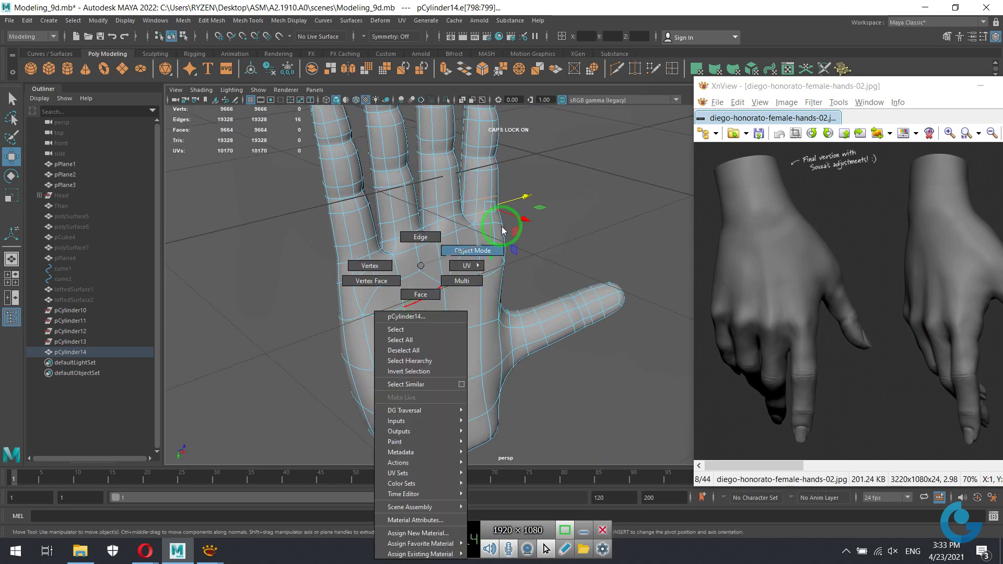
{"action": "scroll", "coordinate": [583, 240], "scroll_direction": "down", "scroll_amount": 5}
{"action": "mouse_move", "coordinate": [531, 280]}
{"action": "left_mouse_down", "text": "alt"}
{"action": "mouse_move", "coordinate": [465, 322]}
{"action": "mouse_move", "coordinate": [497, 408]}
{"action": "mouse_move", "coordinate": [594, 329]}
{"action": "mouse_move", "coordinate": [504, 343]}
{"action": "mouse_move", "coordinate": [520, 393]}
{"action": "mouse_move", "coordinate": [454, 315]}
{"action": "mouse_move", "coordinate": [445, 240]}
{"action": "mouse_move", "coordinate": [554, 293]}
{"action": "mouse_move", "coordinate": [452, 277]}
{"action": "mouse_move", "coordinate": [441, 242]}
{"action": "mouse_move", "coordinate": [472, 240]}
{"action": "left_mouse_up", "text": "alt"}
Move the reference image viewer aside and close it.
{"action": "right_click_drag", "start_coordinate": [472, 240], "coordinate": [313, 222], "text": "alt"}
{"action": "mouse_move", "coordinate": [313, 222]}
{"action": "left_mouse_down", "text": "alt"}
{"action": "mouse_move", "coordinate": [373, 286]}
{"action": "mouse_move", "coordinate": [567, 242]}
{"action": "left_mouse_up", "text": "alt"}
{"action": "left_click_drag", "start_coordinate": [914, 86], "coordinate": [648, 76]}
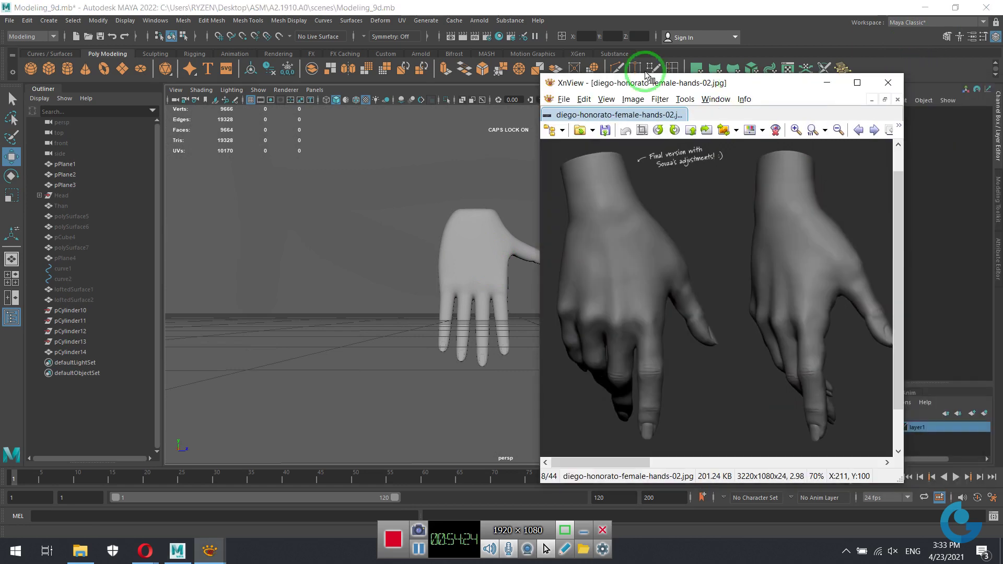
{"action": "left_click", "coordinate": [888, 82]}
Return the hand to low-poly display and save the scene as Tay.mb.
{"action": "left_click", "coordinate": [469, 246]}
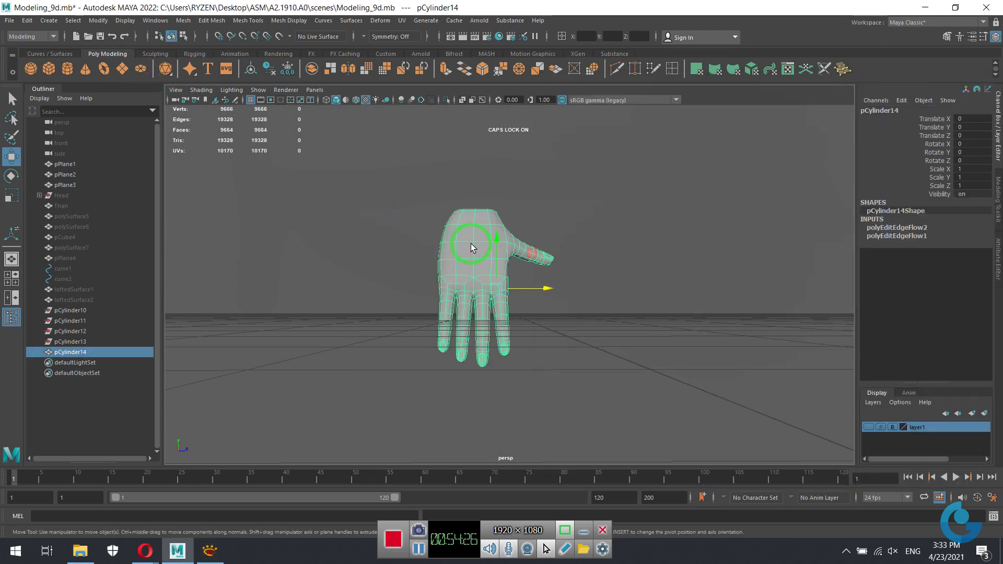
{"action": "key", "text": "1"}
{"action": "left_click", "coordinate": [10, 20]}
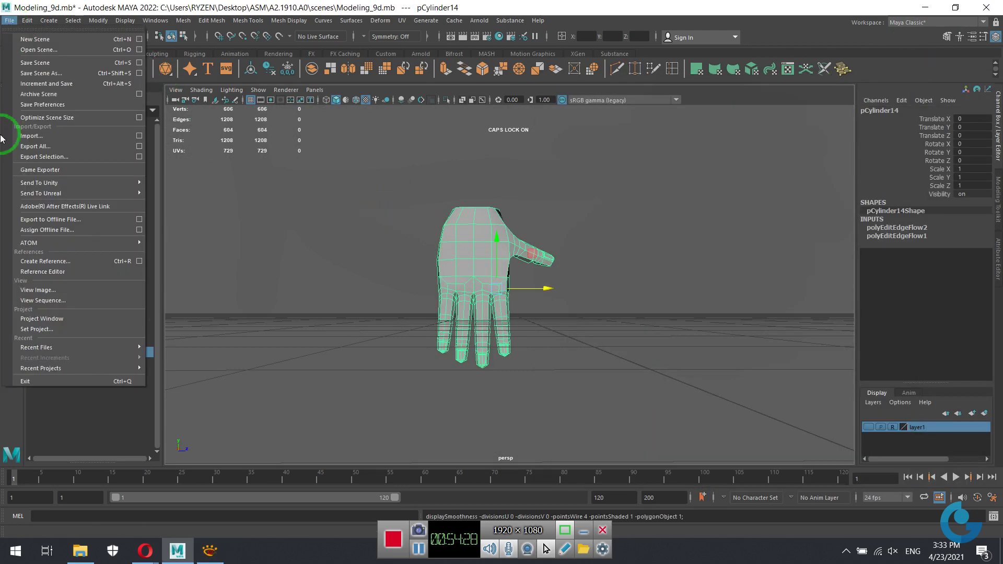
{"action": "left_click", "coordinate": [58, 73]}
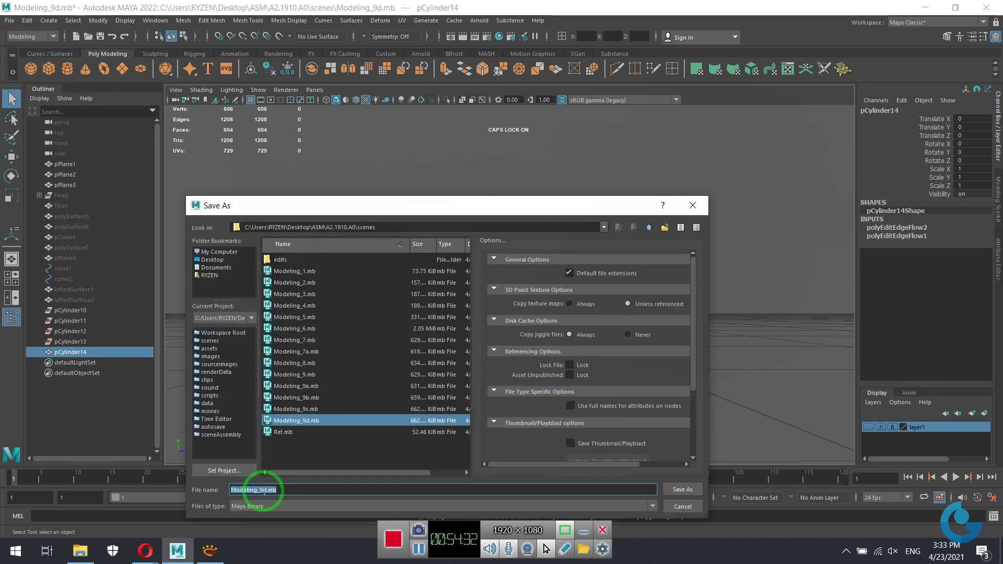
{"action": "left_click_drag", "start_coordinate": [265, 491], "coordinate": [161, 493]}
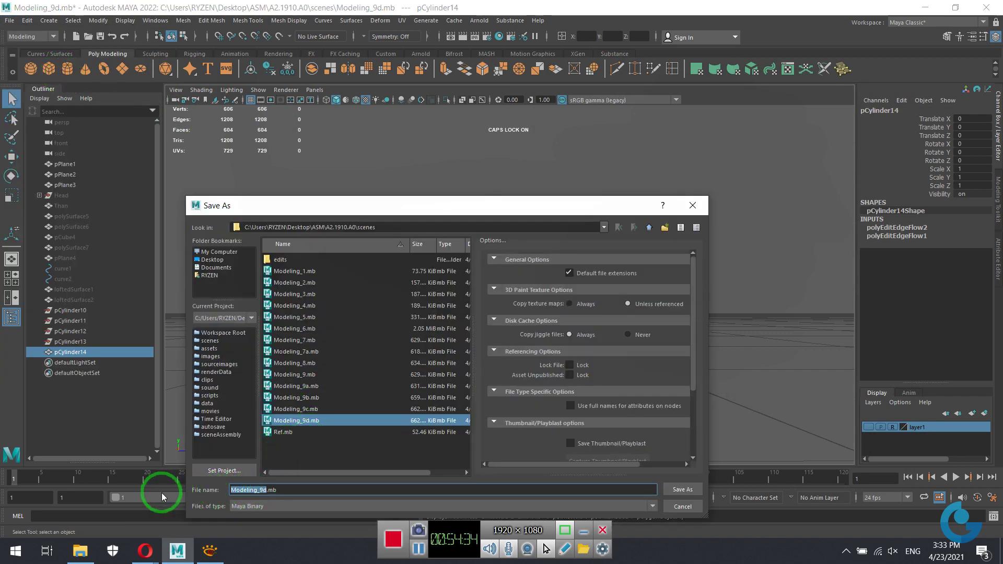
{"action": "type", "text": "hAND"}
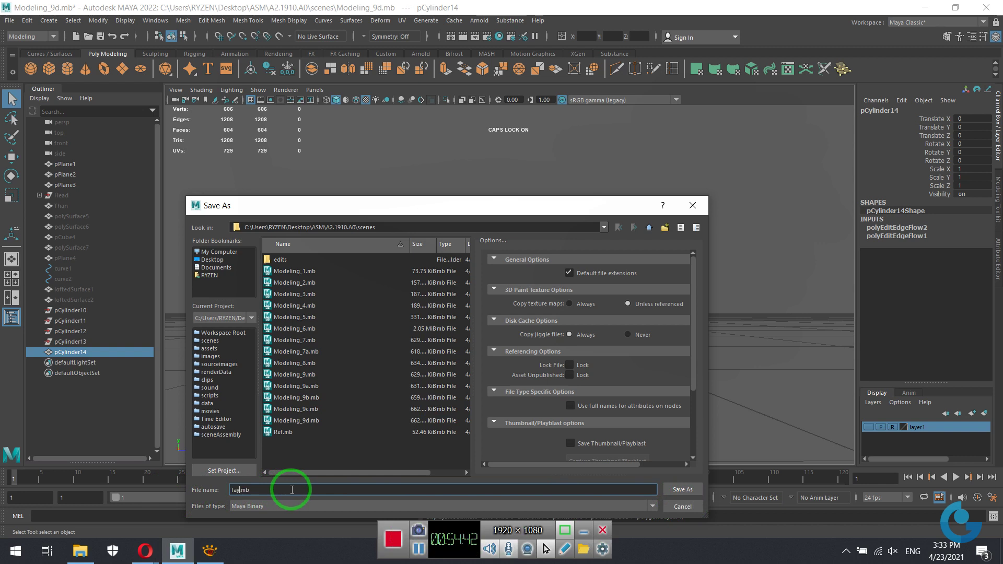
{"action": "left_click", "coordinate": [682, 490]}
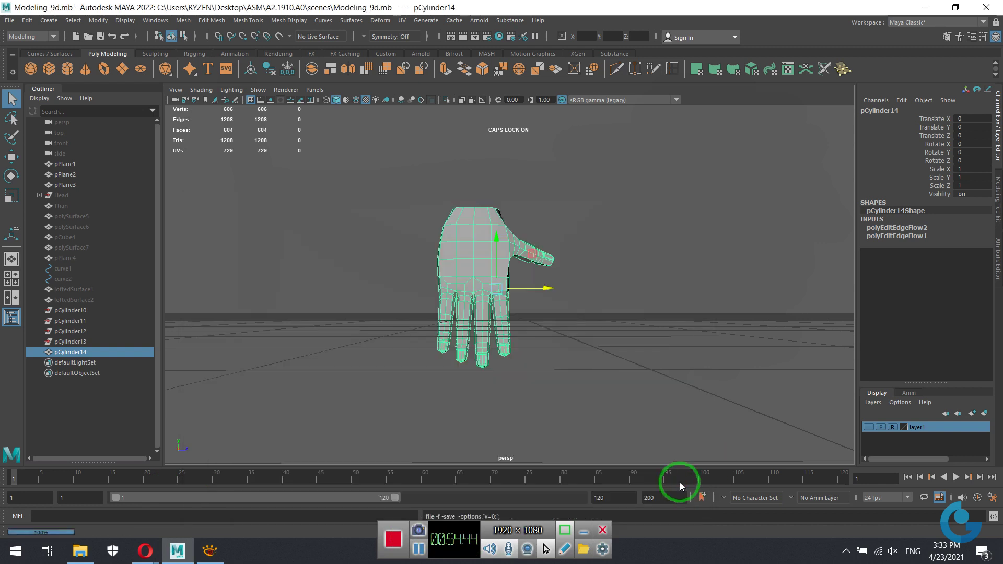
{"action": "left_click", "coordinate": [9, 25]}
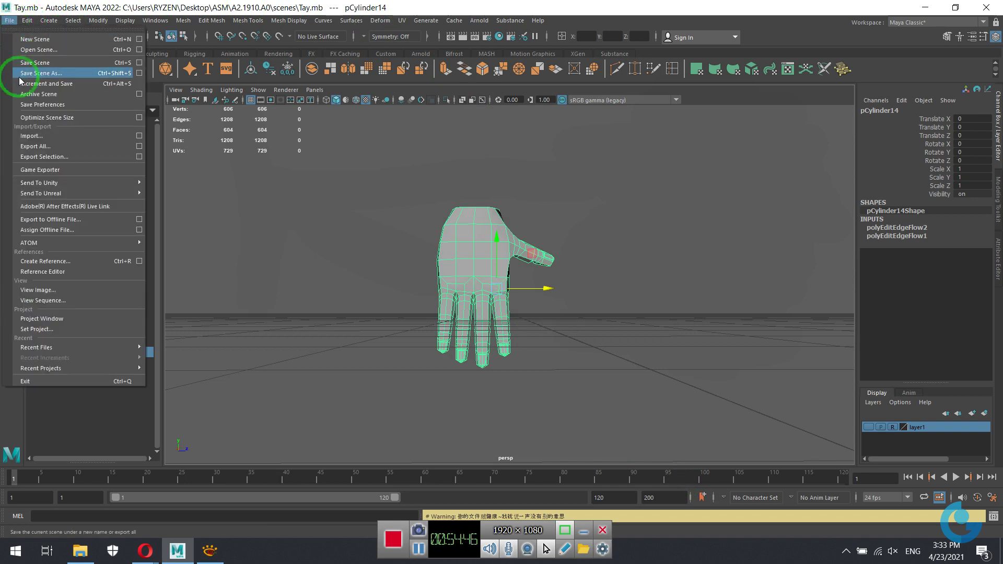
Open the Modeling_9d.mb scene.
{"action": "left_click", "coordinate": [23, 33]}
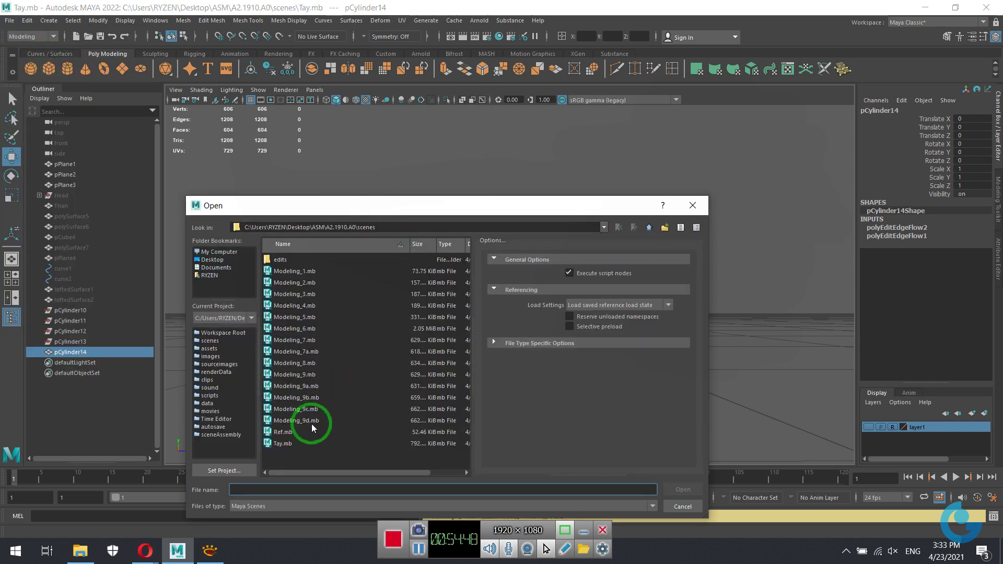
{"action": "left_click", "coordinate": [295, 422]}
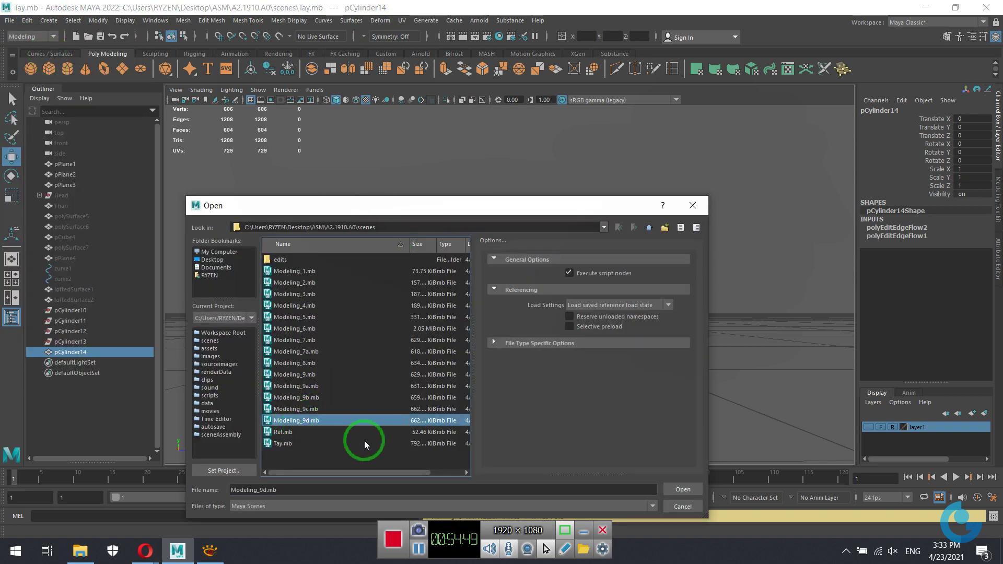
{"action": "left_click", "coordinate": [679, 490]}
{"action": "mouse_move", "coordinate": [605, 327]}
{"action": "left_mouse_down", "text": "alt"}
{"action": "mouse_move", "coordinate": [531, 358]}
{"action": "mouse_move", "coordinate": [537, 284]}
{"action": "left_mouse_up", "text": "alt"}
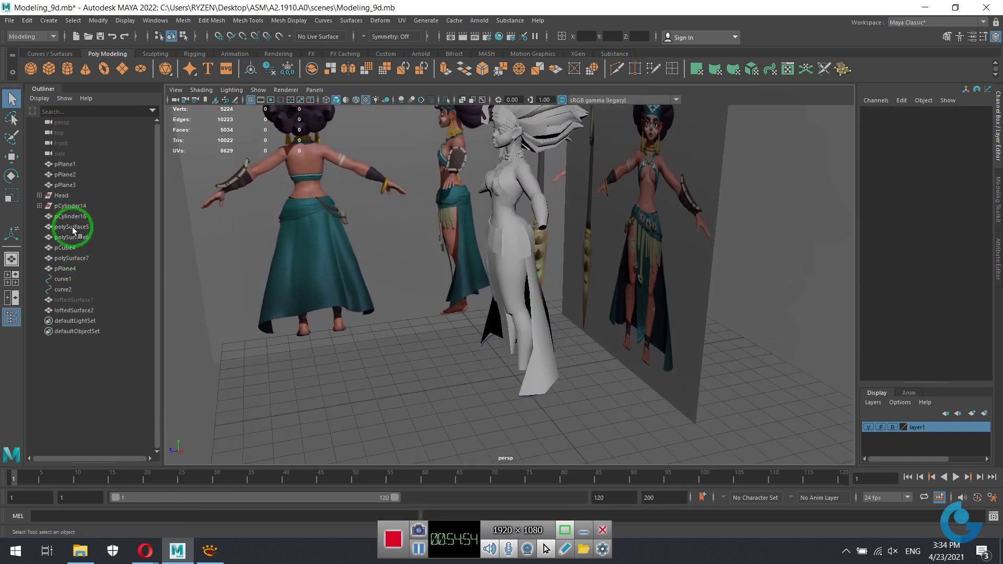
Hide polySurface5 through curve2 and loftedSurface2 from the Outliner with Ctrl+H.
{"action": "left_click_drag", "start_coordinate": [72, 226], "coordinate": [72, 291]}
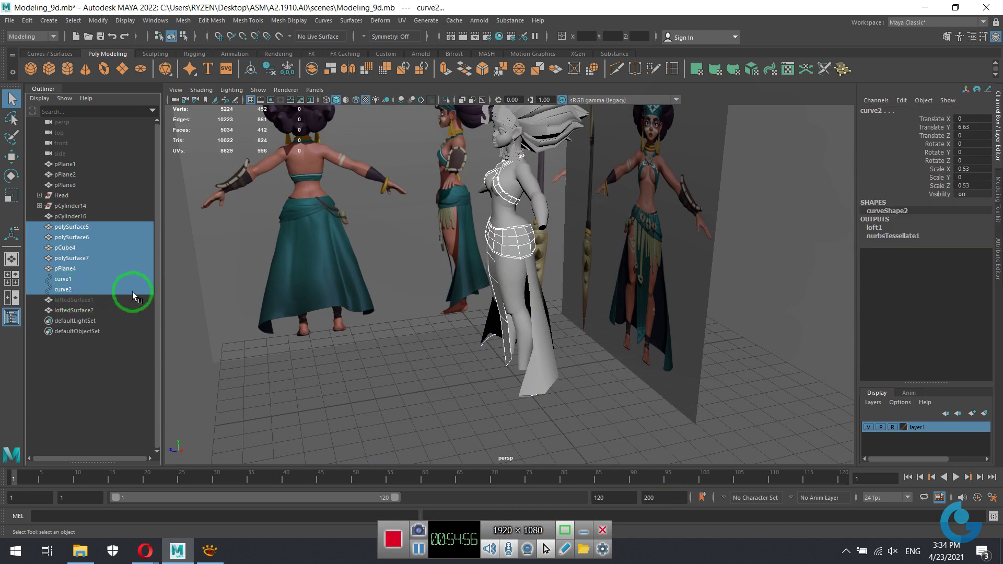
{"action": "key", "text": "ctrl+h"}
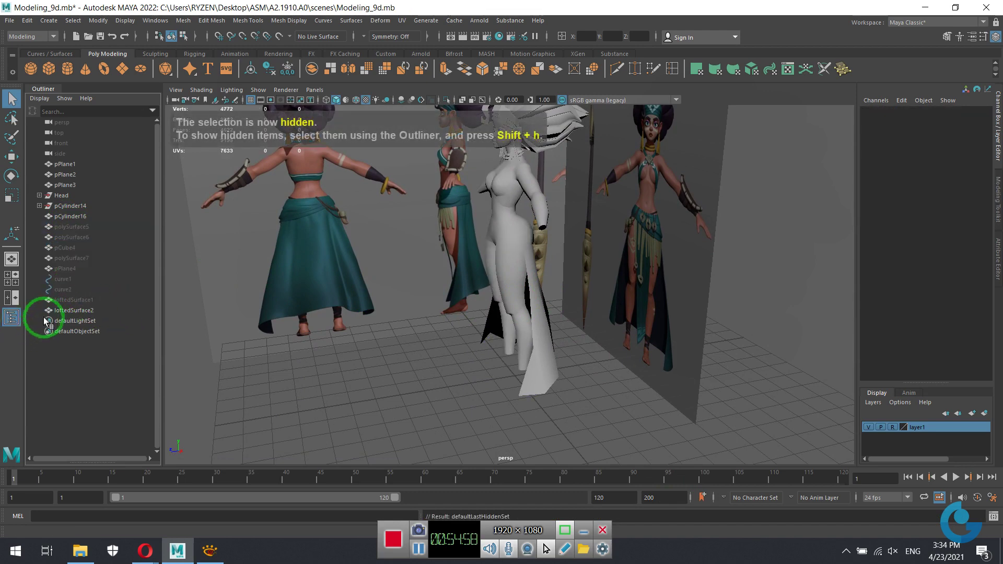
{"action": "left_click", "coordinate": [57, 310]}
{"action": "key", "text": "ctrl+h"}
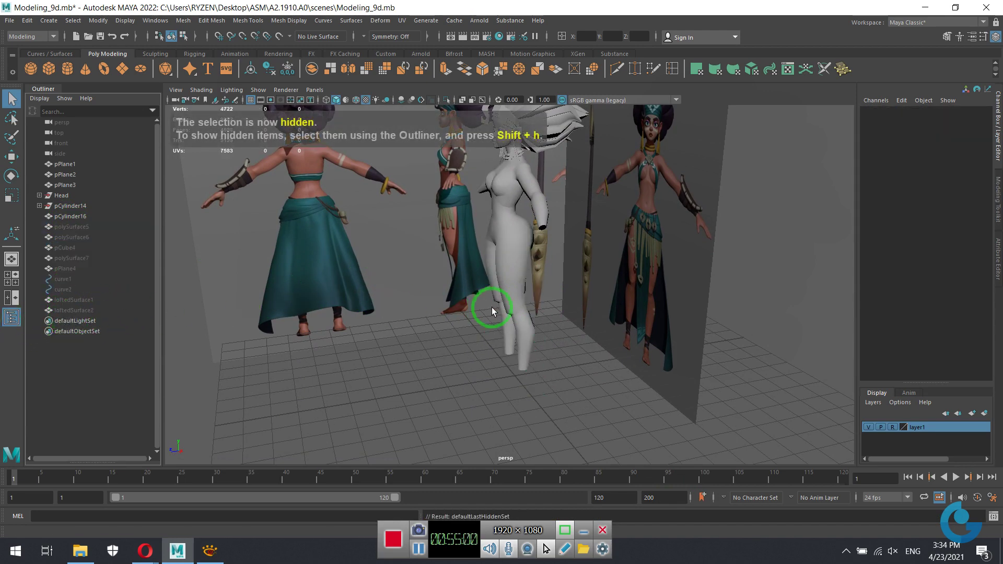
{"action": "left_click_drag", "start_coordinate": [239, 308], "coordinate": [601, 298], "text": "alt"}
{"action": "right_click_drag", "start_coordinate": [600, 298], "coordinate": [470, 307], "text": "alt"}
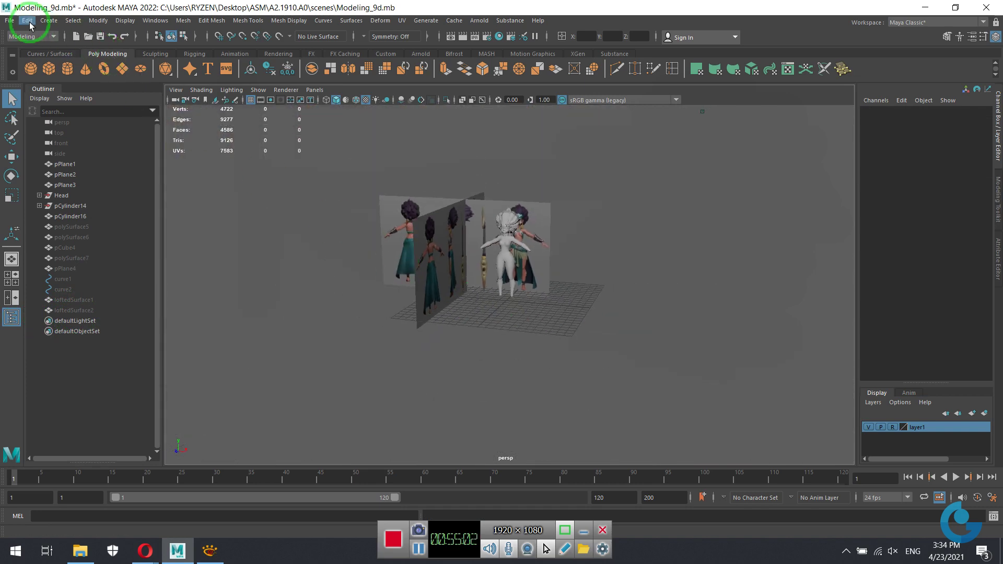
Import Tay.mb into the current character scene.
{"action": "left_click", "coordinate": [10, 20]}
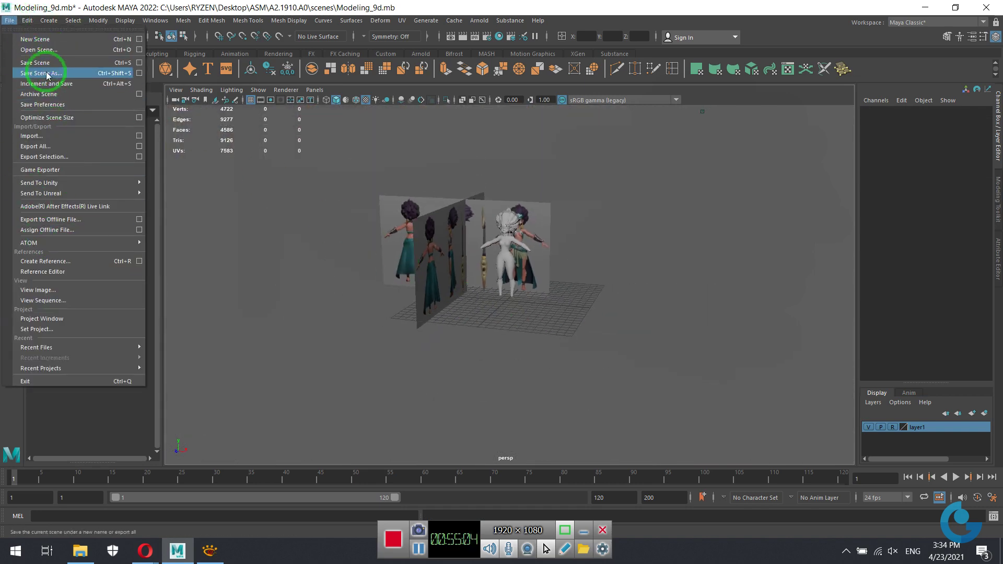
{"action": "left_click", "coordinate": [55, 133]}
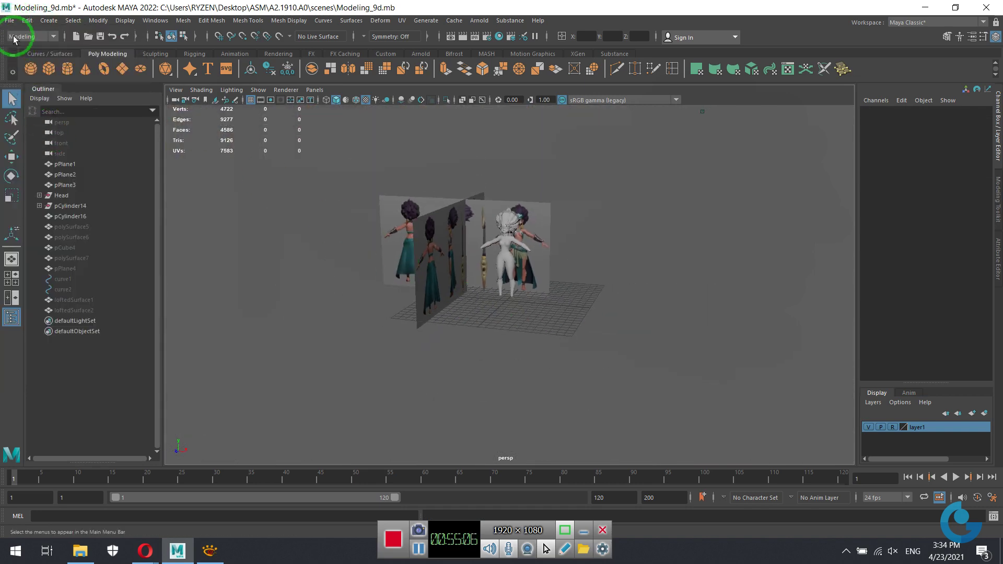
{"action": "left_click", "coordinate": [10, 20]}
{"action": "left_click", "coordinate": [42, 140]}
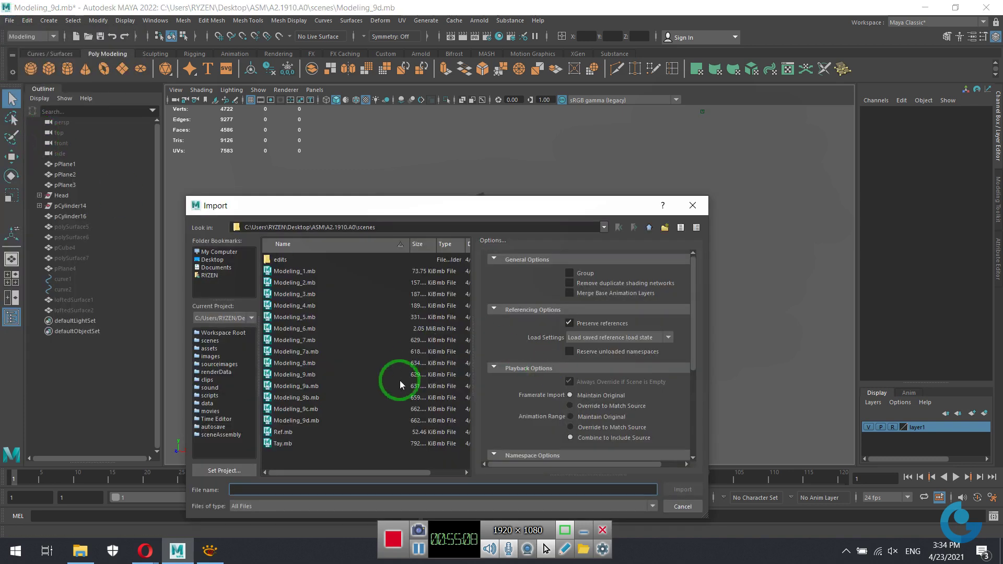
{"action": "left_click", "coordinate": [284, 444]}
{"action": "left_click", "coordinate": [681, 489]}
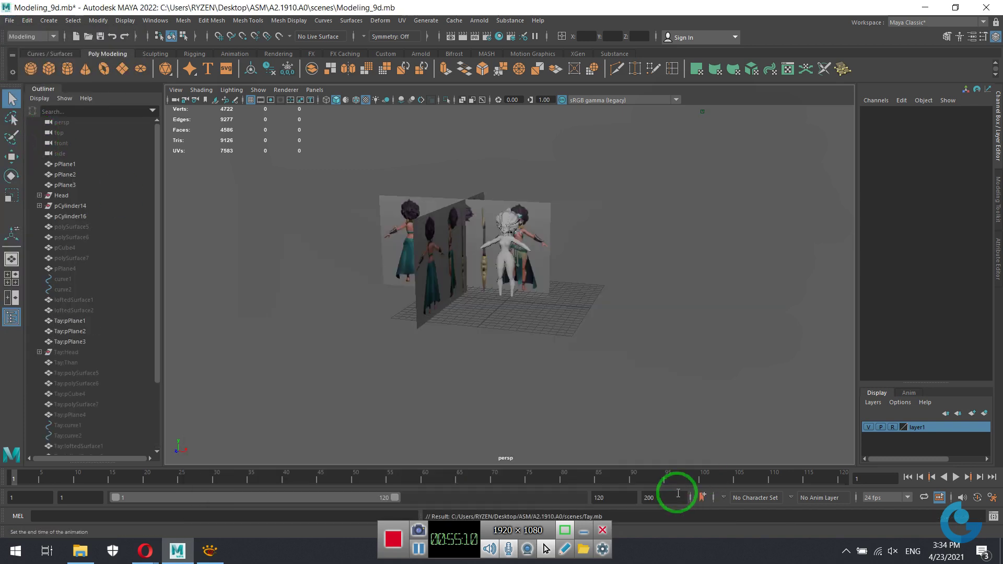
Zoom in near the figure's feet and select the imported hand Tay:pCylinder14.
{"action": "left_click_drag", "start_coordinate": [663, 396], "coordinate": [557, 353], "text": "alt"}
{"action": "right_click_drag", "start_coordinate": [557, 354], "coordinate": [957, 455], "text": "alt"}
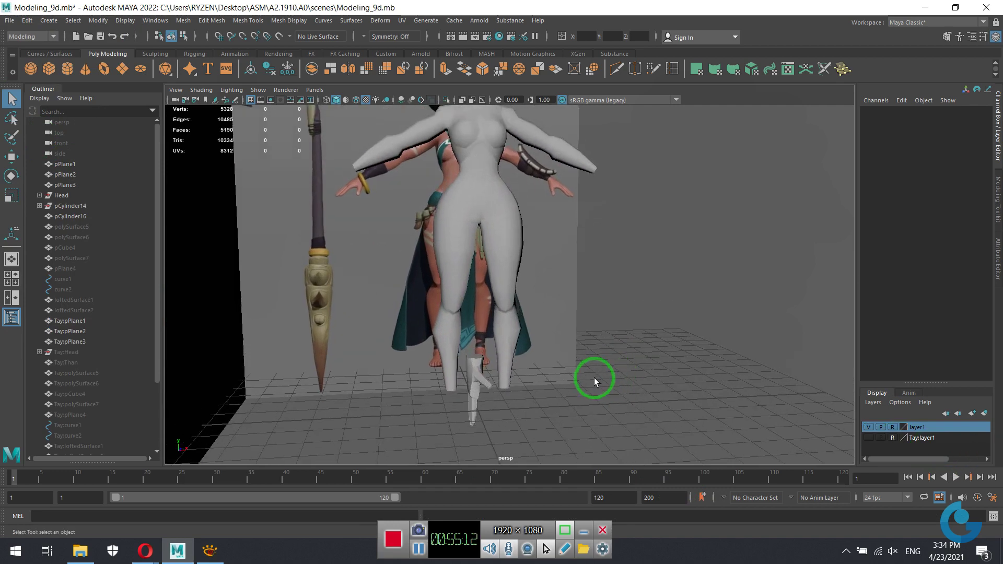
{"action": "mouse_move", "coordinate": [596, 376]}
{"action": "left_mouse_down", "text": "alt"}
{"action": "mouse_move", "coordinate": [574, 404]}
{"action": "mouse_move", "coordinate": [650, 386]}
{"action": "mouse_move", "coordinate": [542, 388]}
{"action": "mouse_move", "coordinate": [587, 377]}
{"action": "left_mouse_up", "text": "alt"}
{"action": "left_click", "coordinate": [489, 360]}
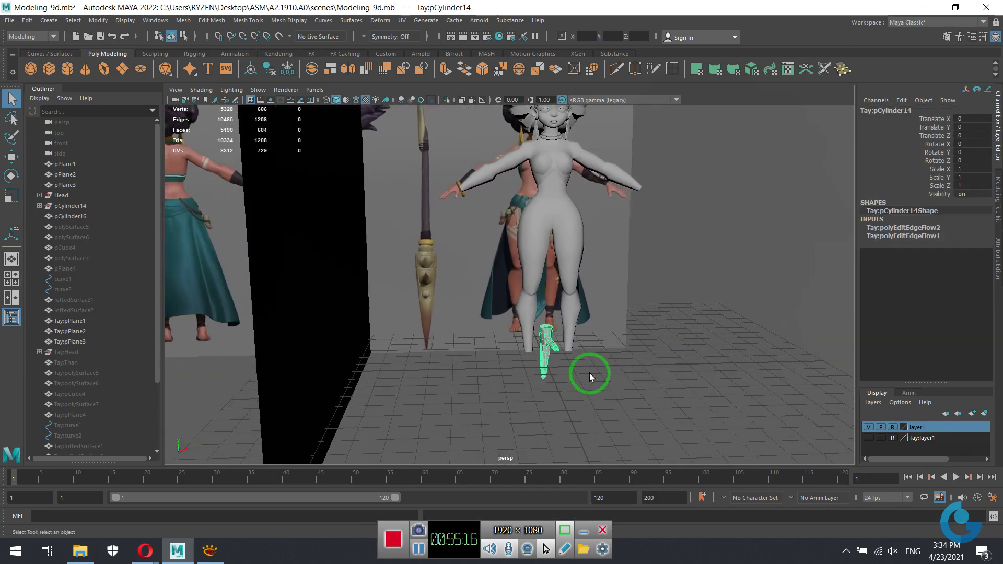
In the front view, move the hand up beside the character's arm and shrink it slightly.
{"action": "key", "text": "space"}
{"action": "key", "text": "space"}
{"action": "key", "text": "space"}
{"action": "key", "text": "space"}
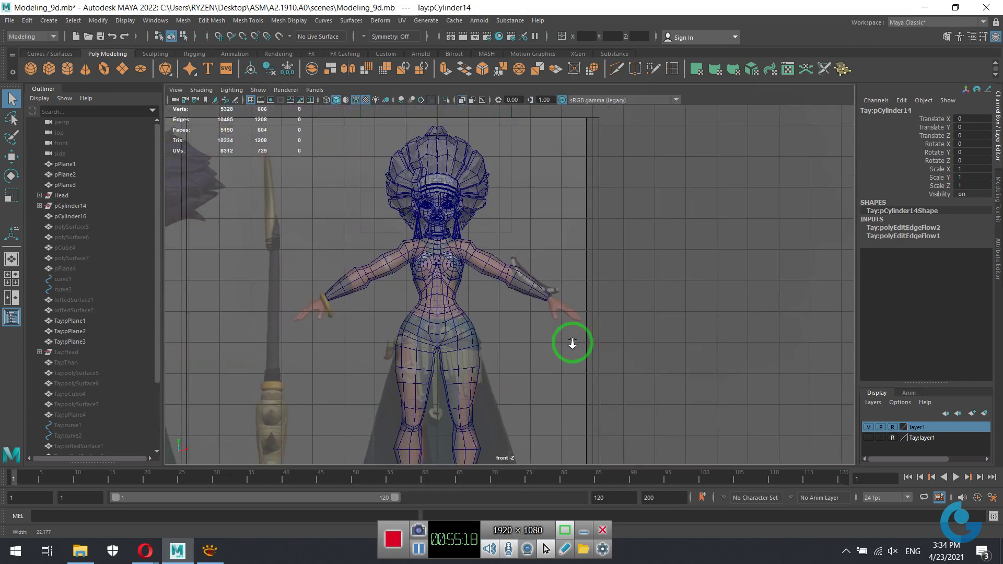
{"action": "mouse_move", "coordinate": [554, 378]}
{"action": "right_mouse_down", "text": "alt"}
{"action": "mouse_move", "coordinate": [565, 340]}
{"action": "mouse_move", "coordinate": [634, 370]}
{"action": "mouse_move", "coordinate": [598, 398]}
{"action": "right_mouse_up", "text": "alt"}
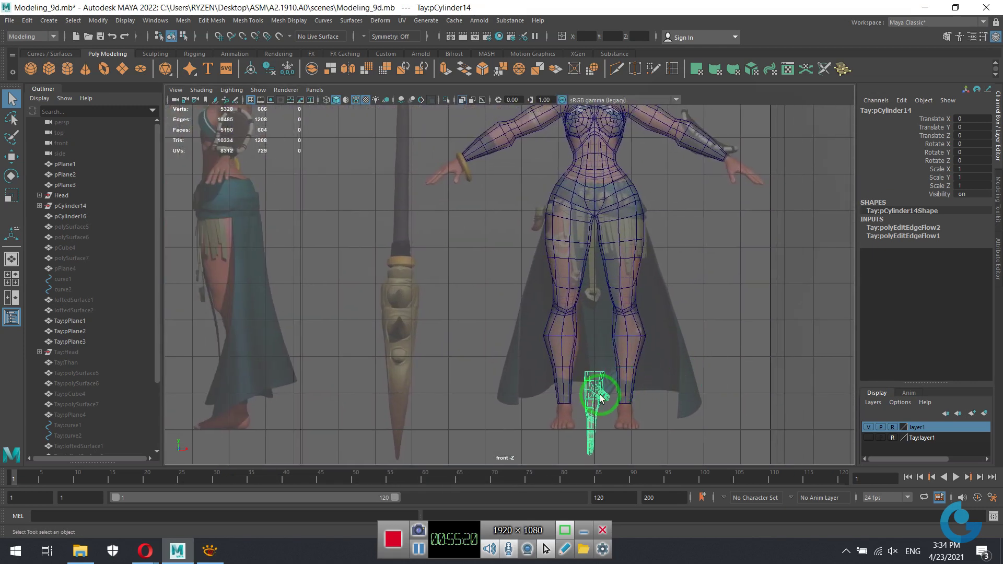
{"action": "key", "text": "w"}
{"action": "mouse_move", "coordinate": [598, 417]}
{"action": "left_mouse_down"}
{"action": "mouse_move", "coordinate": [460, 204]}
{"action": "mouse_move", "coordinate": [470, 191]}
{"action": "left_mouse_up"}
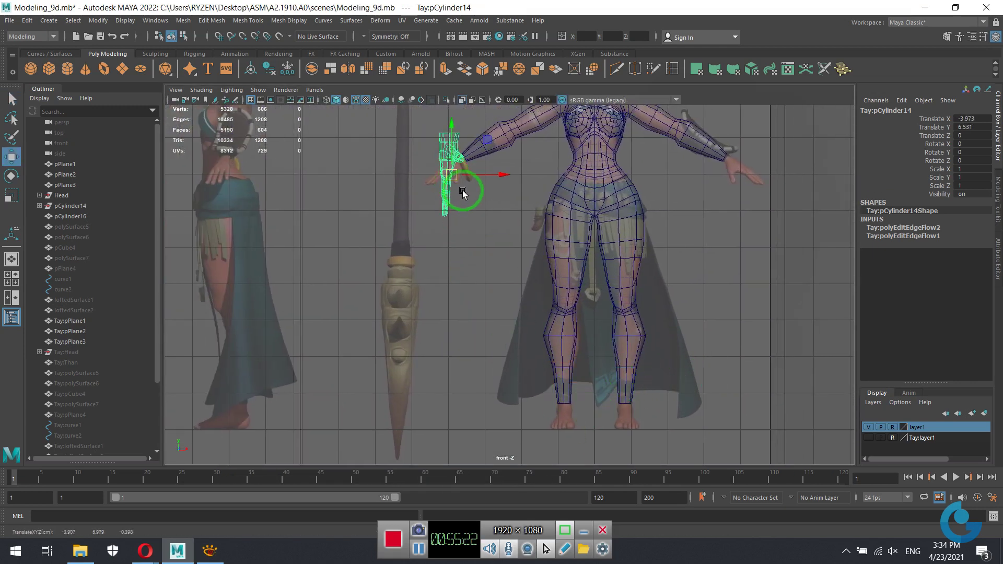
{"action": "right_click_drag", "start_coordinate": [470, 191], "coordinate": [527, 202], "text": "alt"}
{"action": "middle_click_drag", "start_coordinate": [526, 202], "coordinate": [574, 364], "text": "alt"}
{"action": "key", "text": "r"}
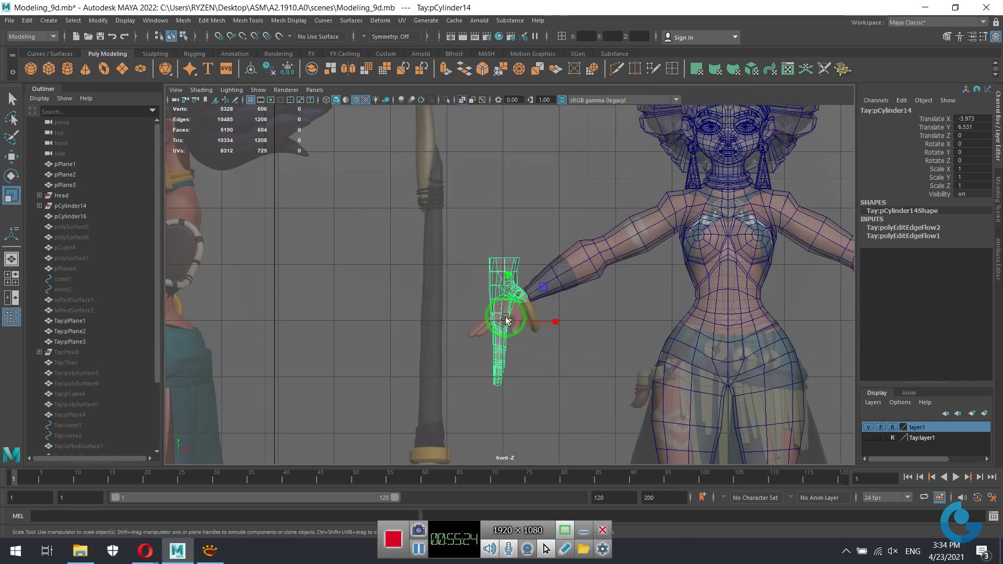
{"action": "left_click_drag", "start_coordinate": [509, 325], "coordinate": [499, 327]}
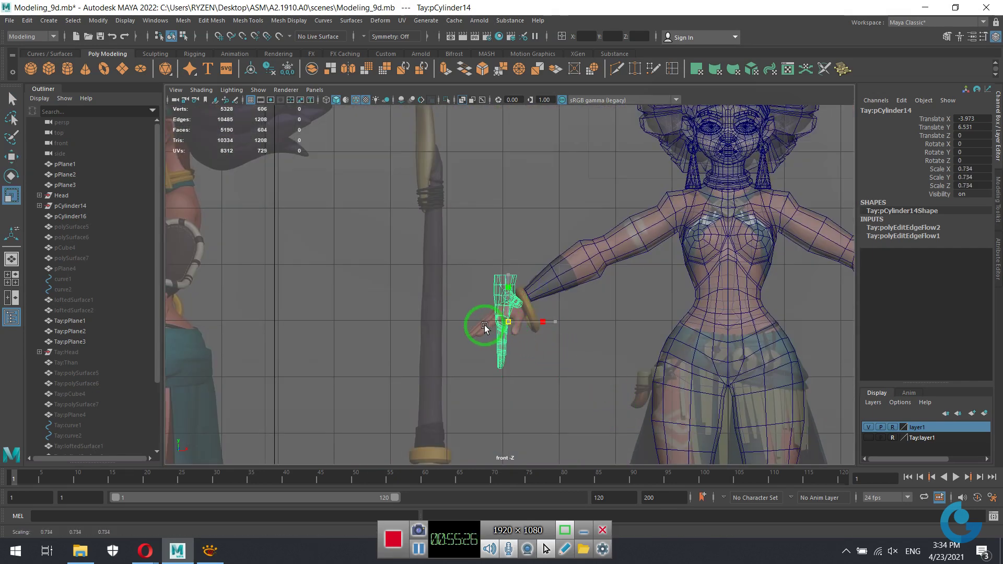
Tilt the hand about 44 degrees, scale it to 0.573, and move it into the wrist.
{"action": "key", "text": "e"}
{"action": "left_click_drag", "start_coordinate": [538, 286], "coordinate": [553, 317]}
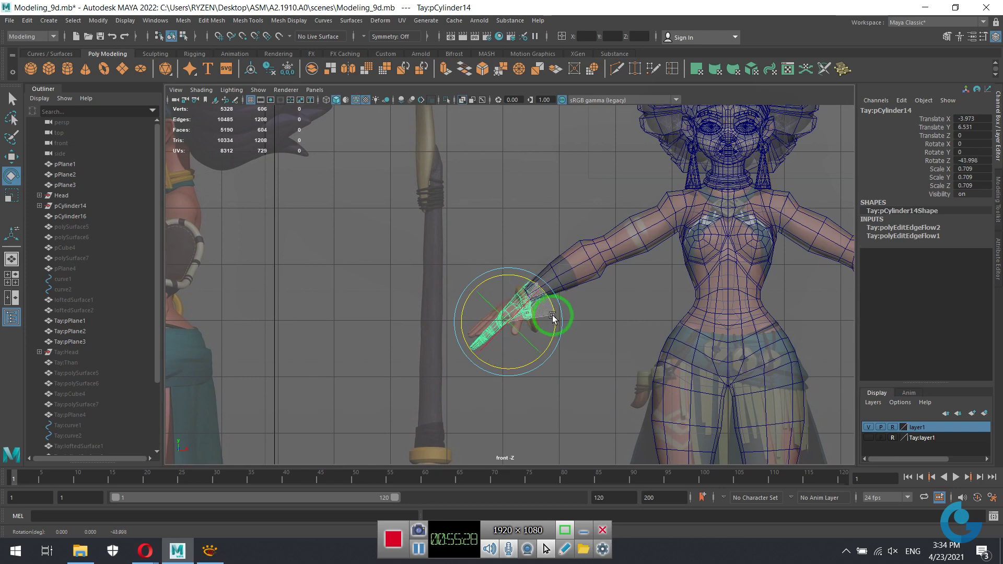
{"action": "scroll", "coordinate": [690, 376], "scroll_direction": "up", "scroll_amount": 2}
{"action": "scroll", "coordinate": [589, 365], "scroll_direction": "up", "scroll_amount": 3}
{"action": "scroll", "coordinate": [676, 305], "scroll_direction": "up", "scroll_amount": 2}
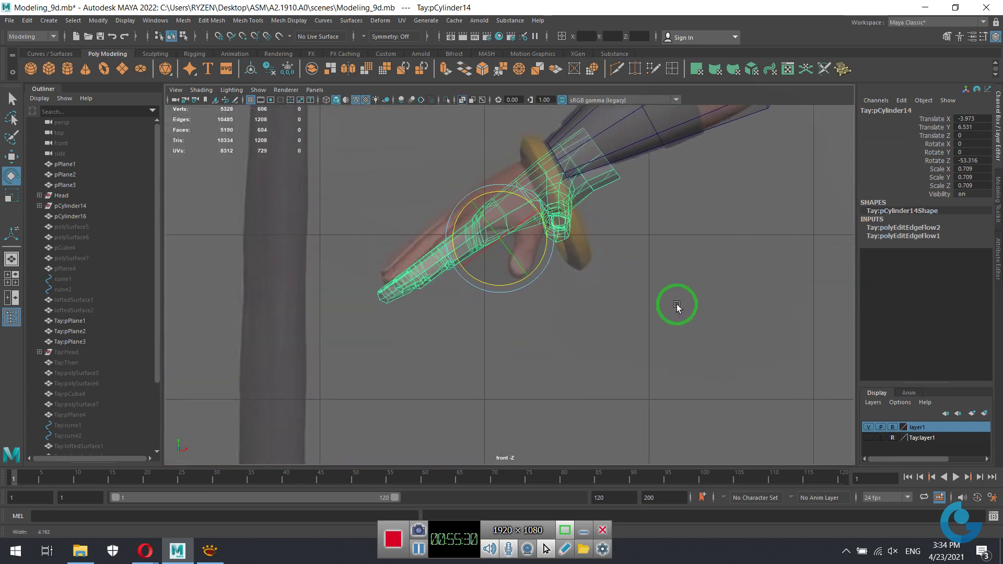
{"action": "scroll", "coordinate": [553, 324], "scroll_direction": "up", "scroll_amount": 2}
{"action": "scroll", "coordinate": [595, 353], "scroll_direction": "up", "scroll_amount": 2}
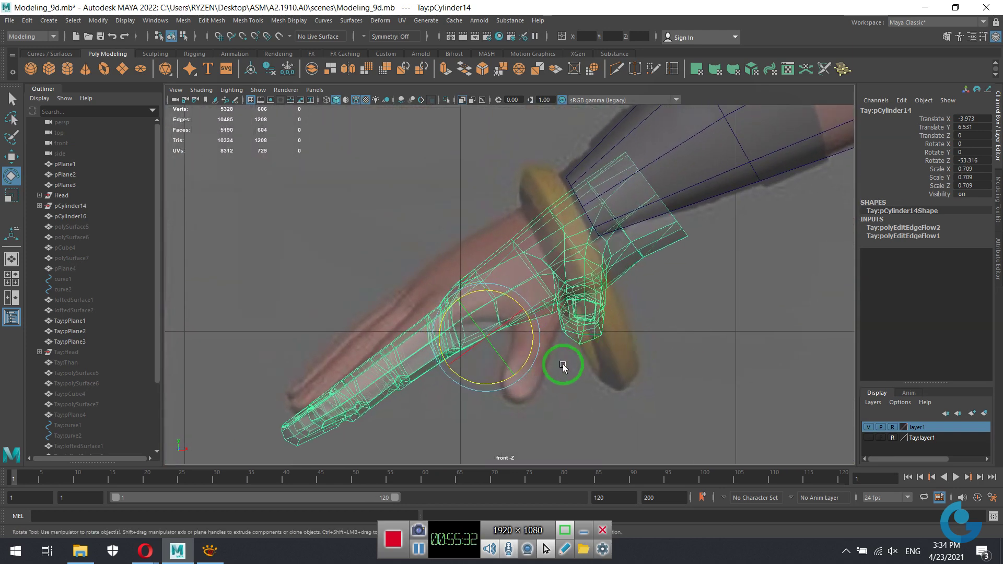
{"action": "key", "text": "r"}
{"action": "left_click_drag", "start_coordinate": [483, 338], "coordinate": [420, 339]}
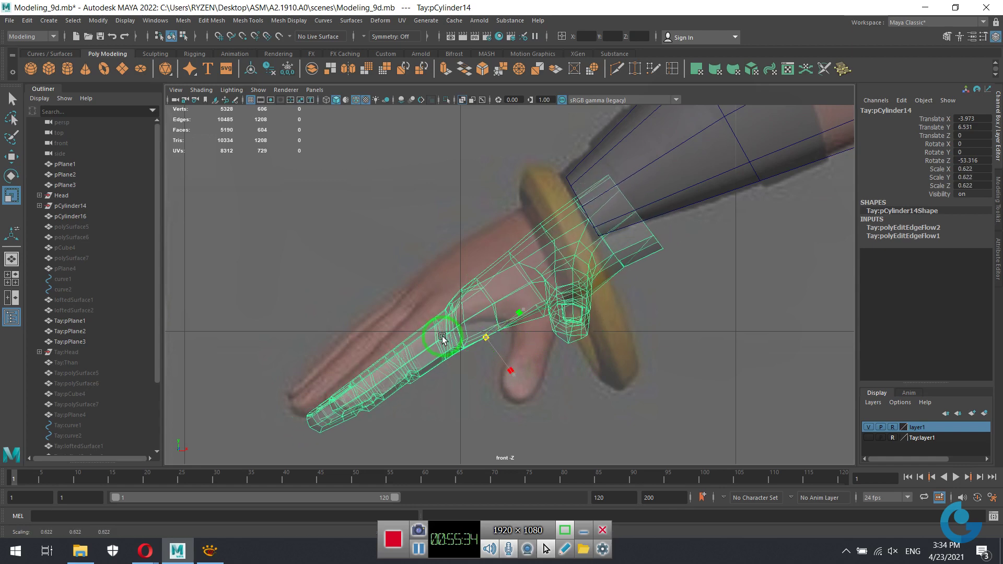
{"action": "key", "text": "w"}
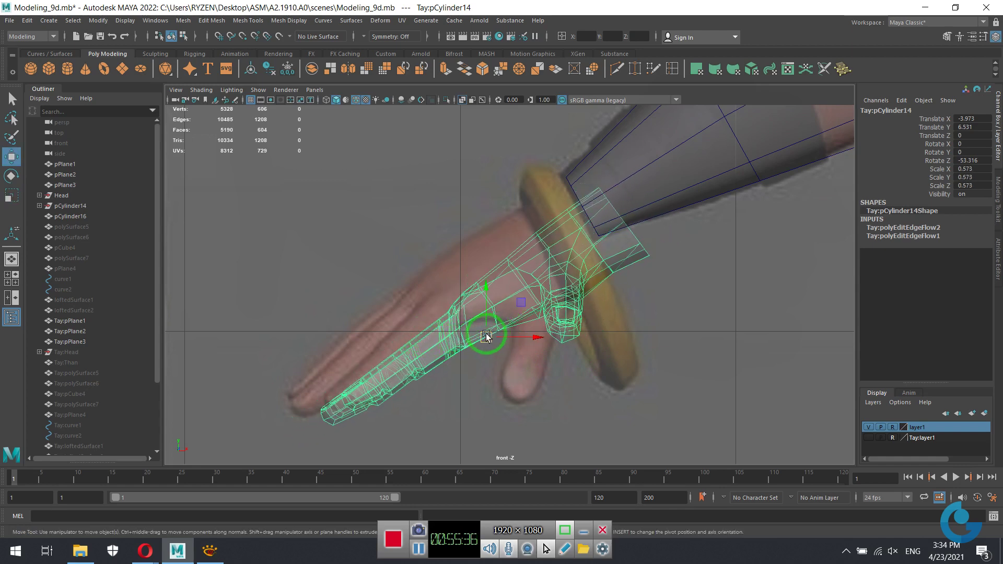
{"action": "left_click_drag", "start_coordinate": [466, 342], "coordinate": [443, 327]}
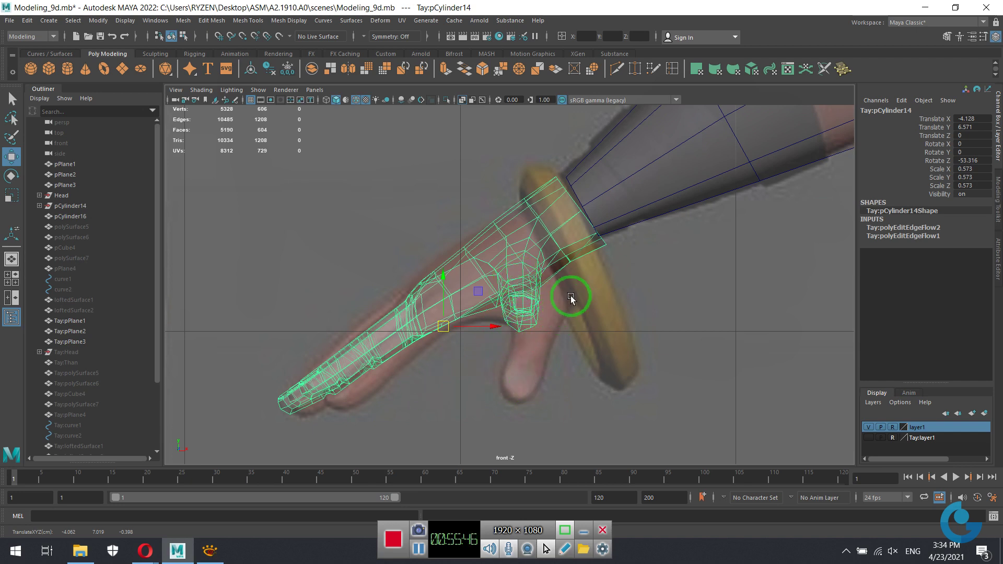
In the maximized side view, slide the hand along Z to 0.96 against the body.
{"action": "key", "text": "space"}
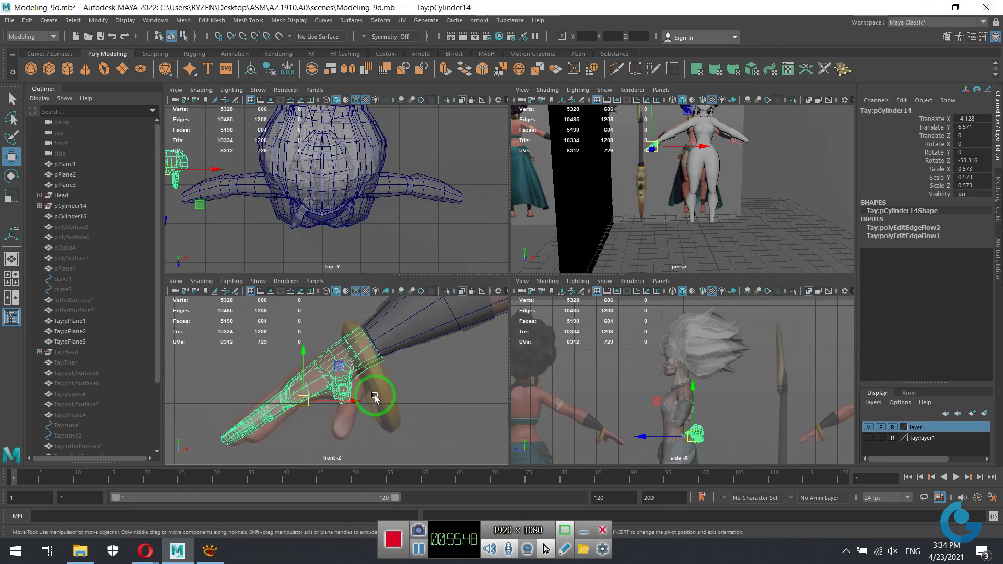
{"action": "key", "text": "space"}
{"action": "scroll", "coordinate": [665, 432], "scroll_direction": "up", "scroll_amount": 3}
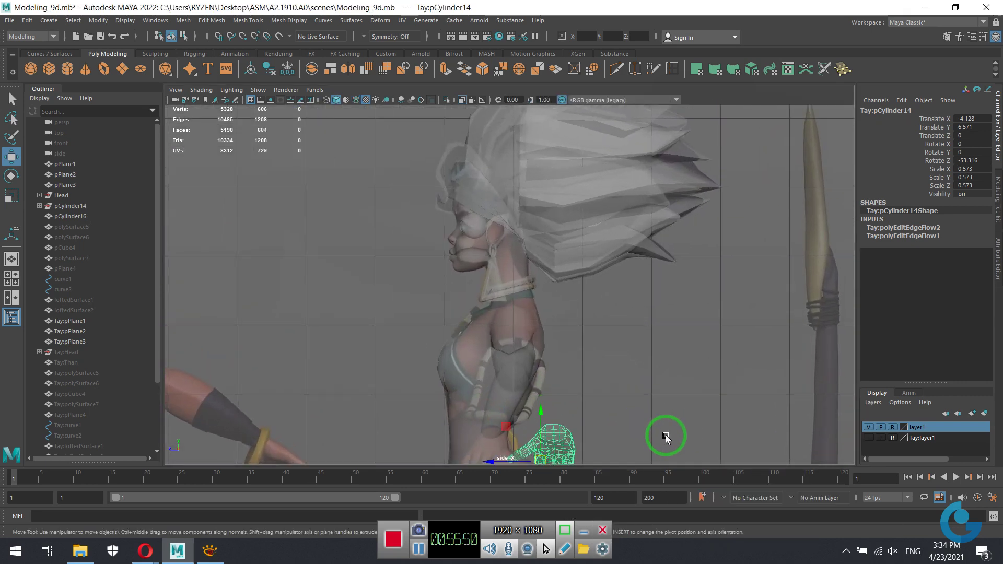
{"action": "middle_click_drag", "start_coordinate": [664, 431], "coordinate": [622, 285], "text": "alt"}
{"action": "scroll", "coordinate": [713, 393], "scroll_direction": "up", "scroll_amount": 2}
{"action": "left_click_drag", "start_coordinate": [618, 347], "coordinate": [539, 356]}
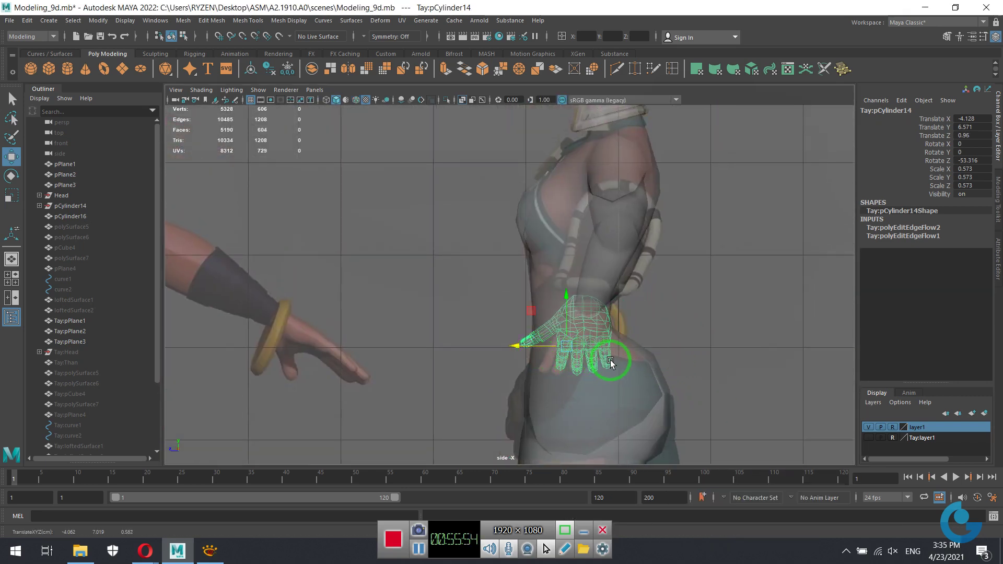
{"action": "key", "text": "e"}
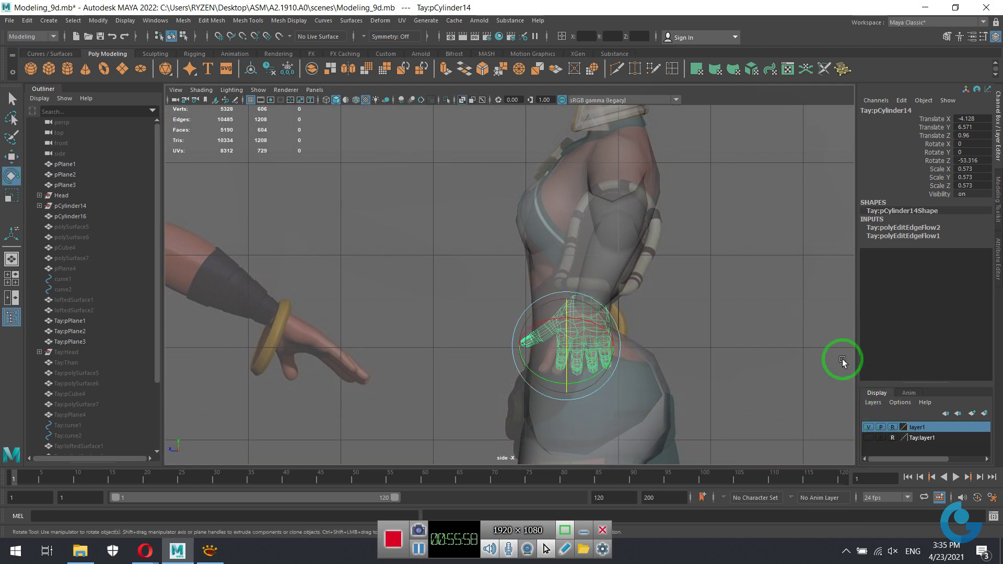
{"action": "left_click", "coordinate": [999, 209]}
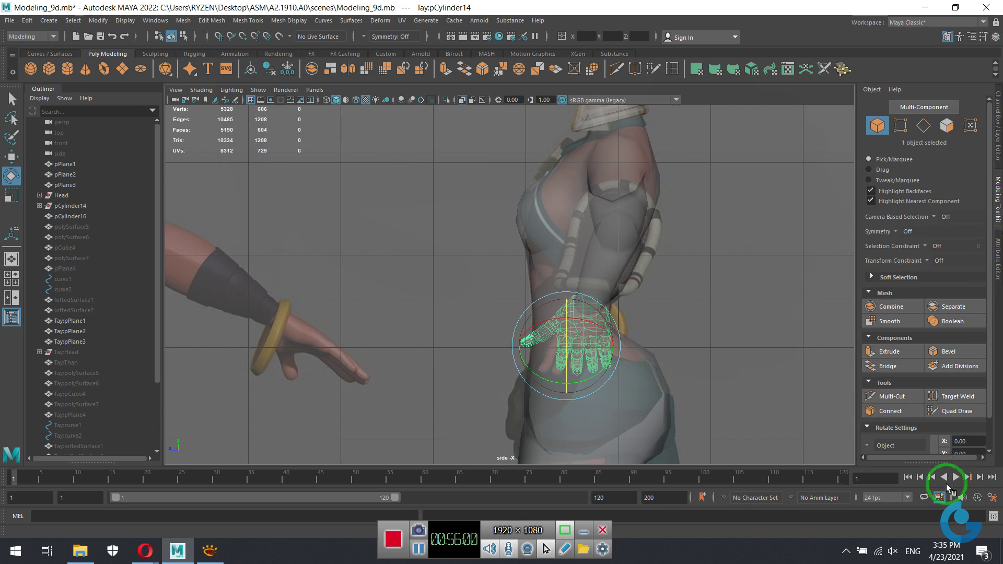
Set the rotate axis to World and rotate the hand in line with the arm, checking in top view.
{"action": "scroll", "coordinate": [896, 441], "scroll_direction": "down", "scroll_amount": 2}
{"action": "left_click", "coordinate": [889, 413]}
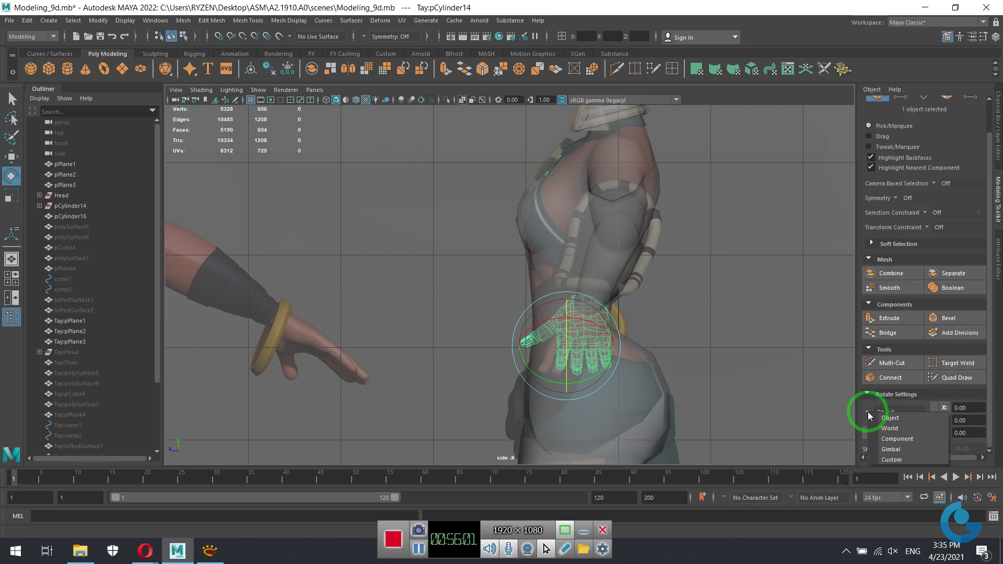
{"action": "left_click", "coordinate": [901, 435]}
{"action": "left_click_drag", "start_coordinate": [600, 351], "coordinate": [607, 350]}
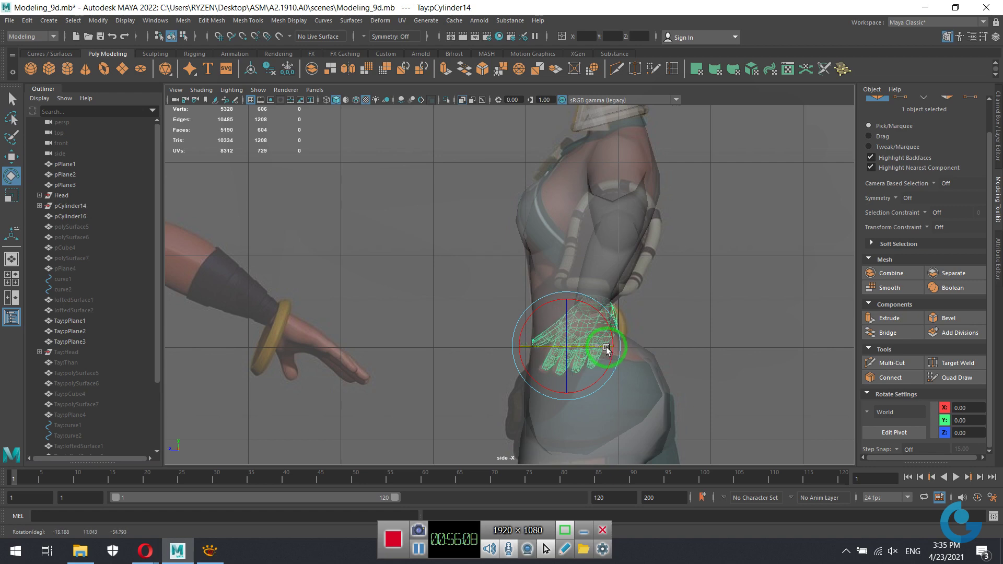
{"action": "key", "text": "space"}
{"action": "key", "text": "space"}
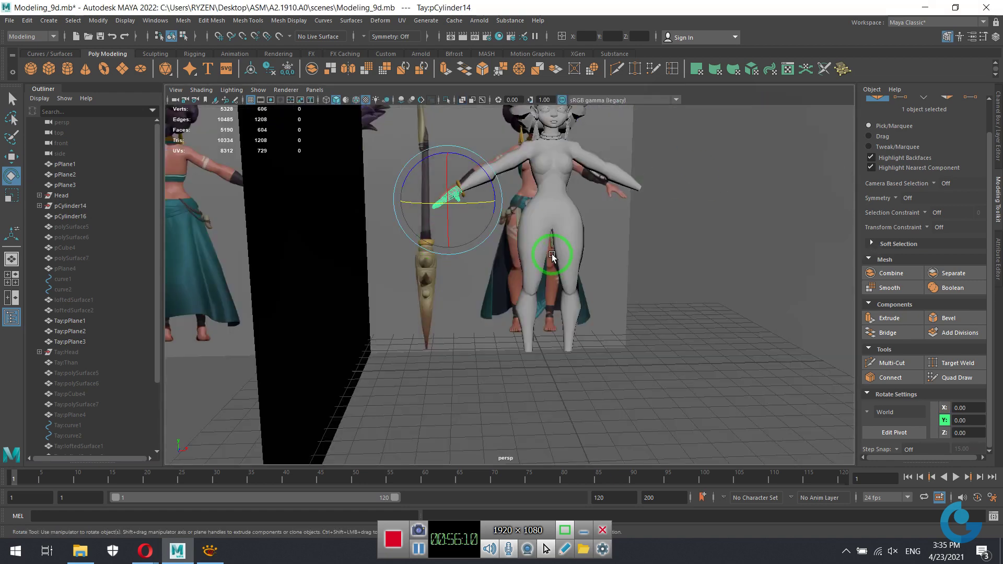
{"action": "key", "text": "space"}
{"action": "key", "text": "space"}
{"action": "mouse_move", "coordinate": [442, 375]}
{"action": "middle_mouse_down", "text": "alt"}
{"action": "mouse_move", "coordinate": [686, 260]}
{"action": "mouse_move", "coordinate": [556, 226]}
{"action": "middle_mouse_up", "text": "alt"}
{"action": "right_click_drag", "start_coordinate": [578, 283], "coordinate": [663, 365], "text": "alt"}
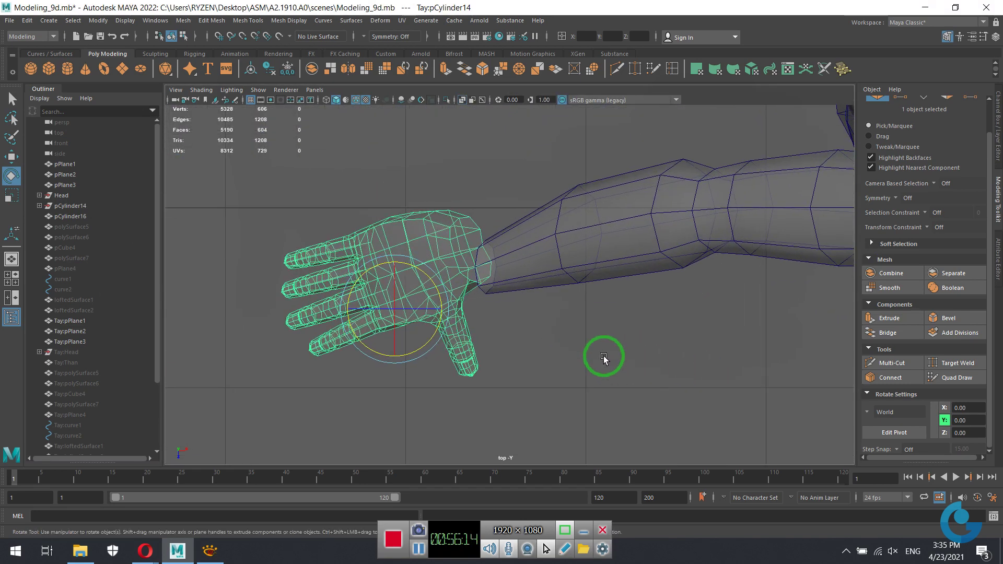
Nudge the hand into line with the forearm and inspect the palm in perspective.
{"action": "key", "text": "w"}
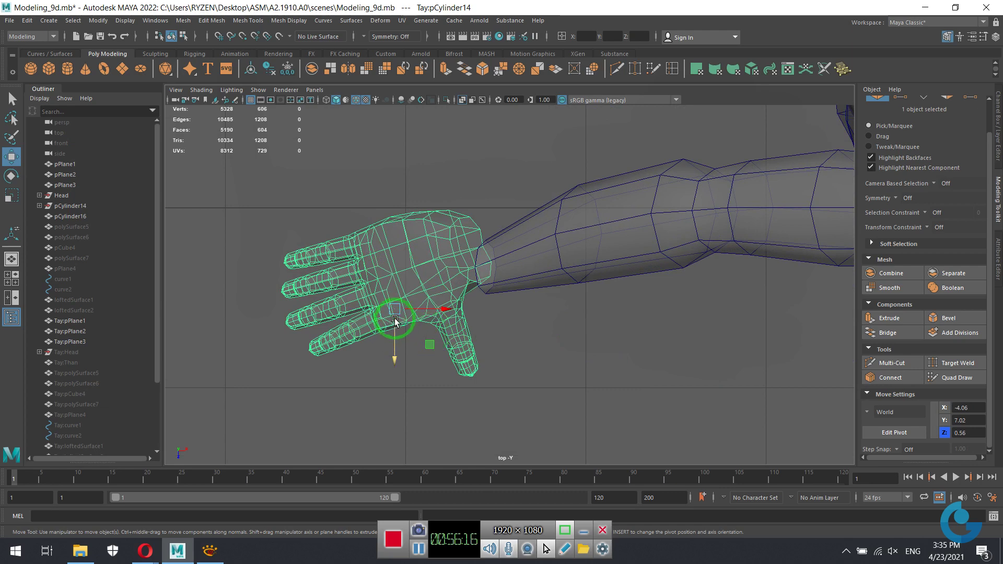
{"action": "left_click_drag", "start_coordinate": [395, 320], "coordinate": [395, 329]}
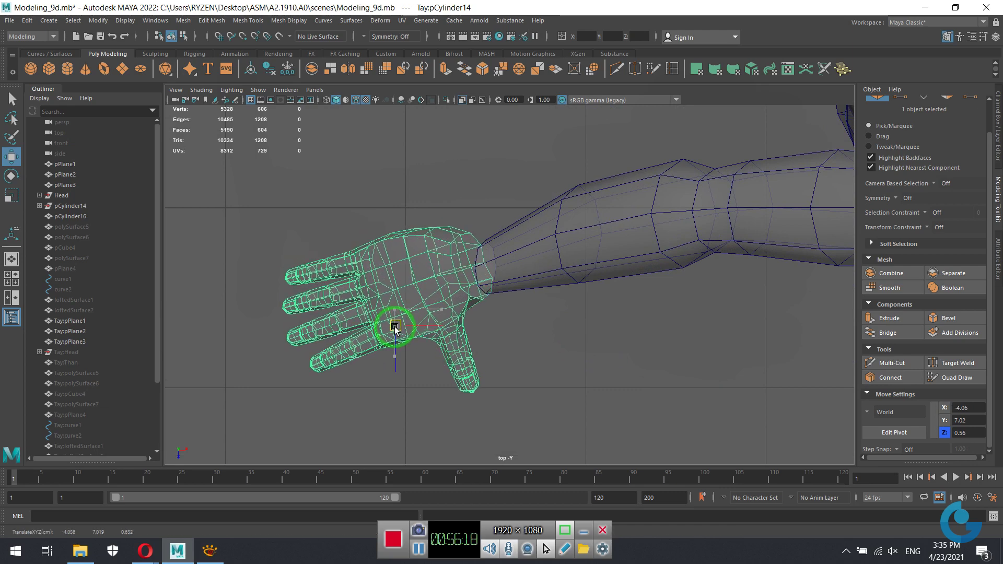
{"action": "key", "text": "space"}
{"action": "key", "text": "space"}
{"action": "right_click_drag", "start_coordinate": [672, 213], "coordinate": [661, 324], "text": "alt"}
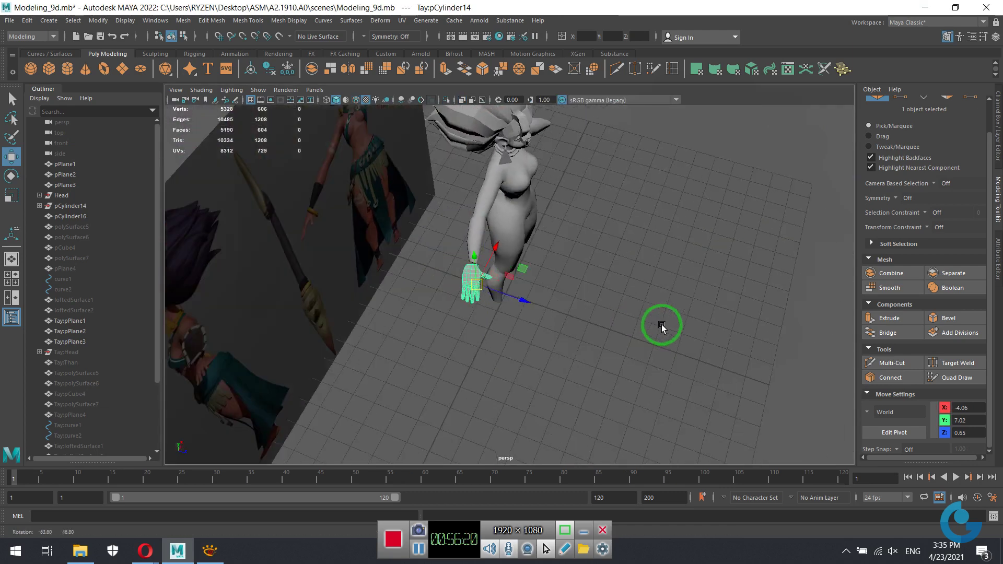
{"action": "left_click_drag", "start_coordinate": [661, 324], "coordinate": [606, 319], "text": "alt"}
{"action": "scroll", "coordinate": [606, 319], "scroll_direction": "up", "scroll_amount": 5}
{"action": "left_click_drag", "start_coordinate": [464, 273], "coordinate": [574, 307], "text": "alt"}
{"action": "right_click_drag", "start_coordinate": [574, 307], "coordinate": [545, 298], "text": "alt"}
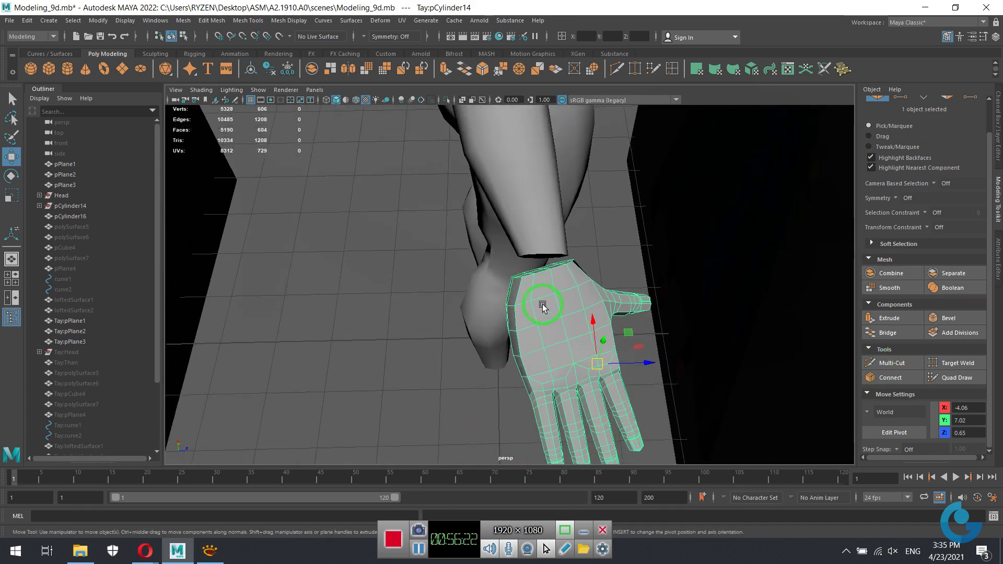
{"action": "mouse_move", "coordinate": [544, 298]}
{"action": "left_mouse_down", "text": "alt"}
{"action": "mouse_move", "coordinate": [452, 235]}
{"action": "mouse_move", "coordinate": [511, 251]}
{"action": "mouse_move", "coordinate": [531, 303]}
{"action": "mouse_move", "coordinate": [513, 314]}
{"action": "mouse_move", "coordinate": [491, 301]}
{"action": "mouse_move", "coordinate": [479, 307]}
{"action": "mouse_move", "coordinate": [526, 265]}
{"action": "left_mouse_up", "text": "alt"}
{"action": "mouse_move", "coordinate": [526, 265]}
{"action": "right_mouse_down", "text": "alt"}
{"action": "mouse_move", "coordinate": [582, 269]}
{"action": "mouse_move", "coordinate": [584, 319]}
{"action": "mouse_move", "coordinate": [476, 339]}
{"action": "right_mouse_up", "text": "alt"}
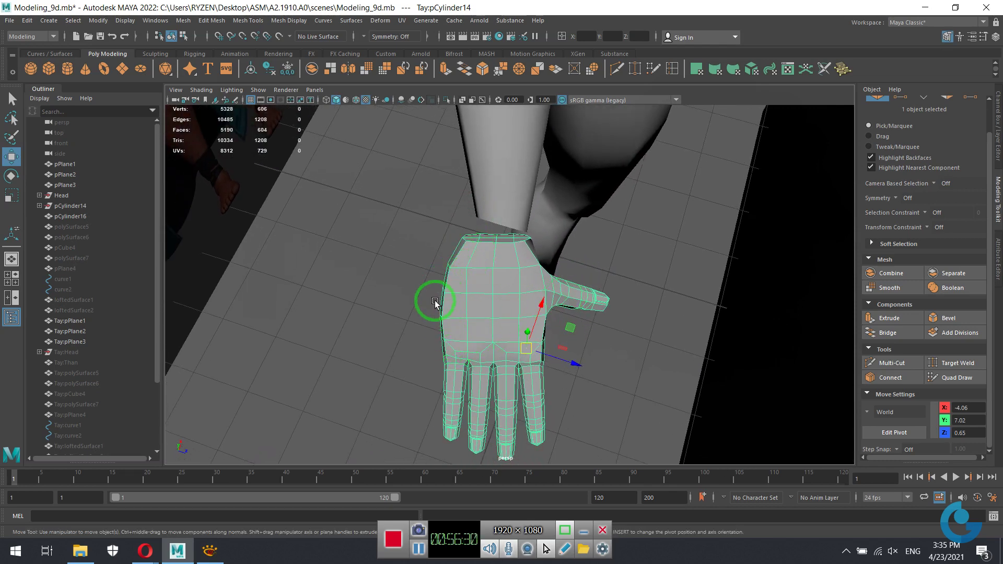
Review the whole character, deselect the hand, and return to the four-view layout.
{"action": "mouse_move", "coordinate": [463, 346]}
{"action": "left_mouse_down", "text": "alt"}
{"action": "mouse_move", "coordinate": [511, 331]}
{"action": "mouse_move", "coordinate": [564, 285]}
{"action": "mouse_move", "coordinate": [589, 331]}
{"action": "mouse_move", "coordinate": [527, 331]}
{"action": "left_mouse_up", "text": "alt"}
{"action": "right_click_drag", "start_coordinate": [526, 331], "coordinate": [477, 264], "text": "alt"}
{"action": "left_click_drag", "start_coordinate": [478, 264], "coordinate": [633, 318], "text": "alt"}
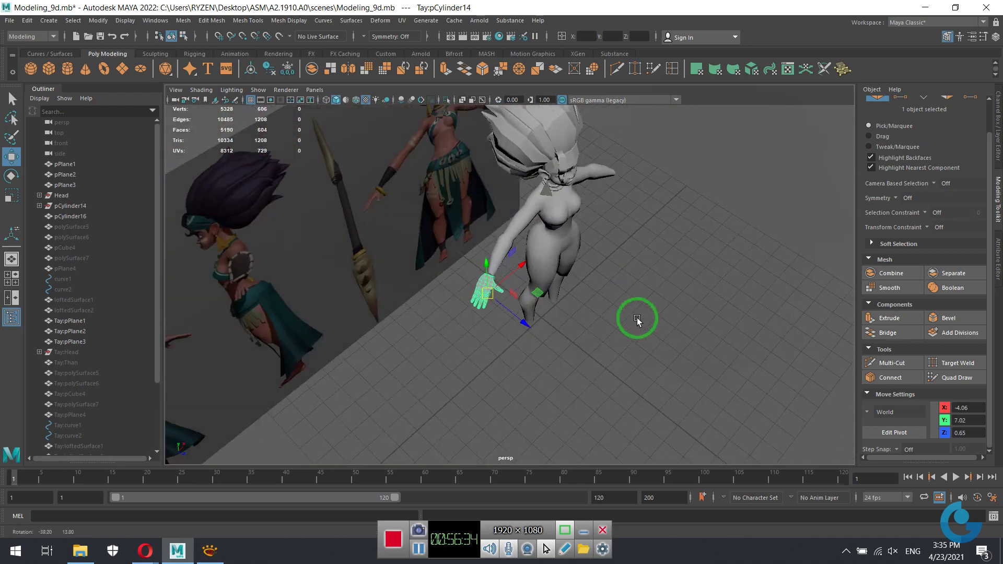
{"action": "right_click_drag", "start_coordinate": [634, 318], "coordinate": [618, 306], "text": "alt"}
{"action": "mouse_move", "coordinate": [617, 306]}
{"action": "left_mouse_down", "text": "alt"}
{"action": "mouse_move", "coordinate": [672, 325]}
{"action": "mouse_move", "coordinate": [656, 336]}
{"action": "mouse_move", "coordinate": [522, 331]}
{"action": "mouse_move", "coordinate": [612, 335]}
{"action": "mouse_move", "coordinate": [521, 347]}
{"action": "mouse_move", "coordinate": [521, 331]}
{"action": "mouse_move", "coordinate": [566, 320]}
{"action": "mouse_move", "coordinate": [574, 332]}
{"action": "mouse_move", "coordinate": [641, 324]}
{"action": "left_mouse_up", "text": "alt"}
{"action": "left_click", "coordinate": [612, 335]}
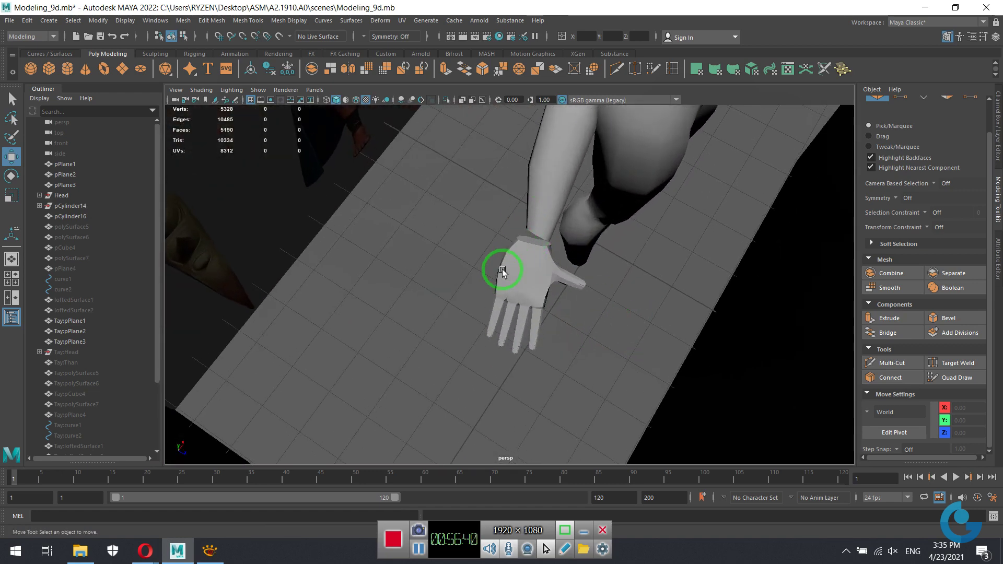
{"action": "key", "text": "space"}
{"action": "key", "text": "space"}
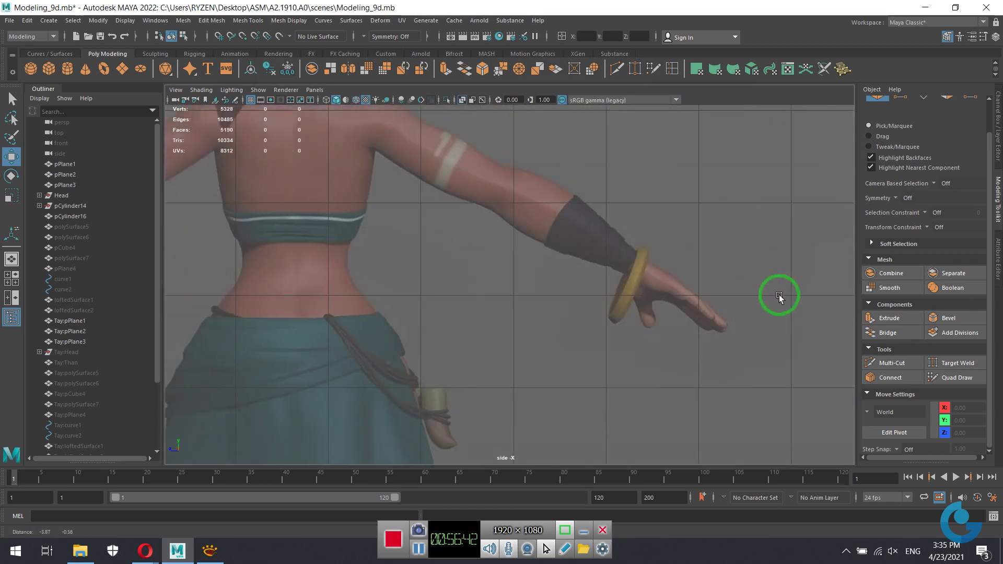
{"action": "scroll", "coordinate": [627, 303], "scroll_direction": "down", "scroll_amount": 5}
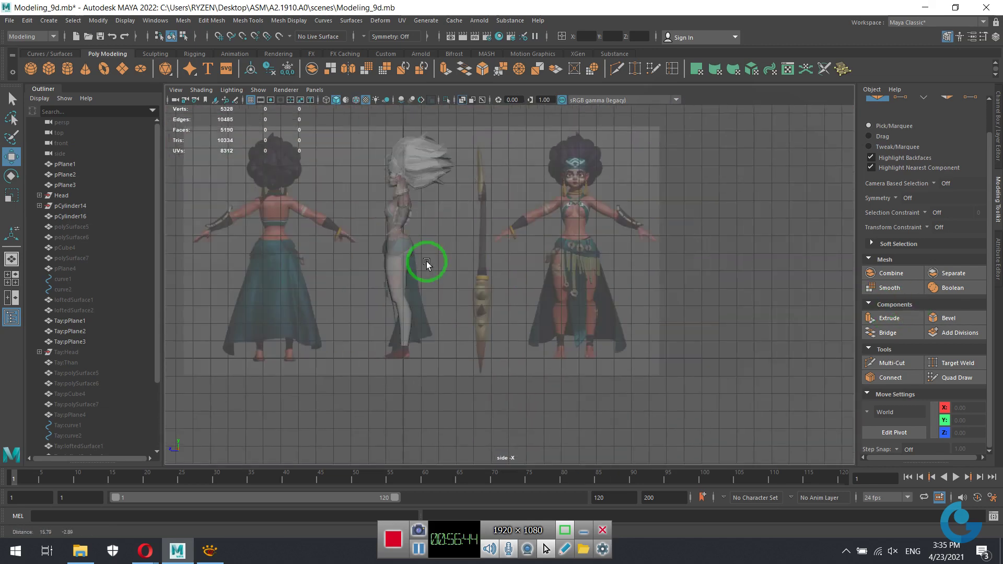
{"action": "key", "text": "space"}
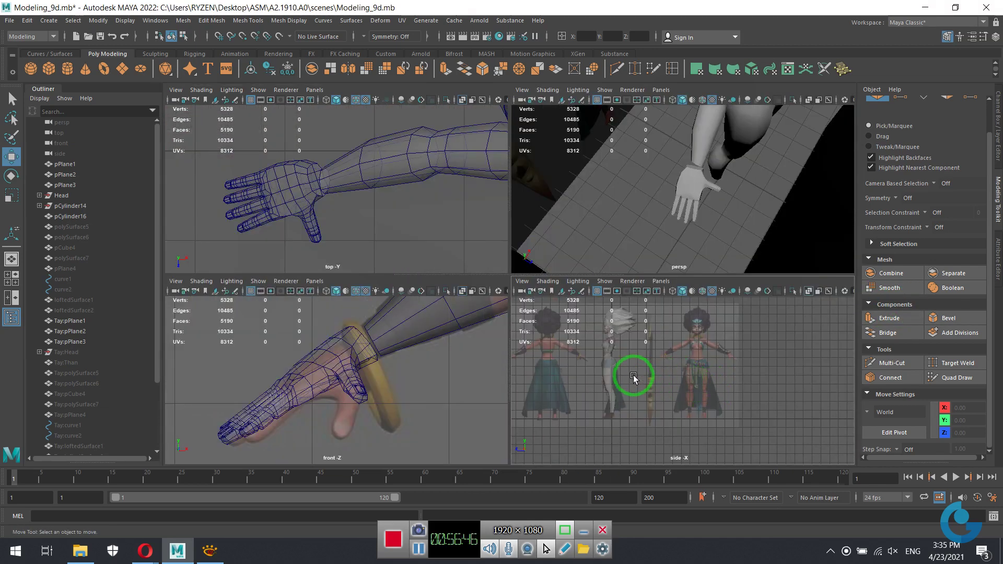
Lower the hand to X -4.03, Y 6.99 in front view, then zoom perspective onto the wrist.
{"action": "key", "text": "space"}
{"action": "left_click", "coordinate": [497, 271]}
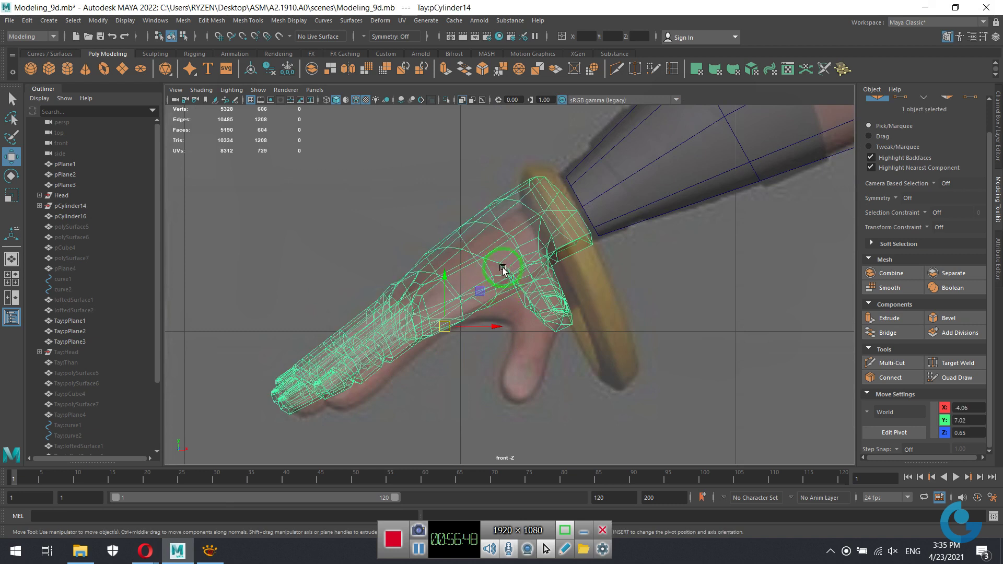
{"action": "left_click_drag", "start_coordinate": [443, 318], "coordinate": [448, 335]}
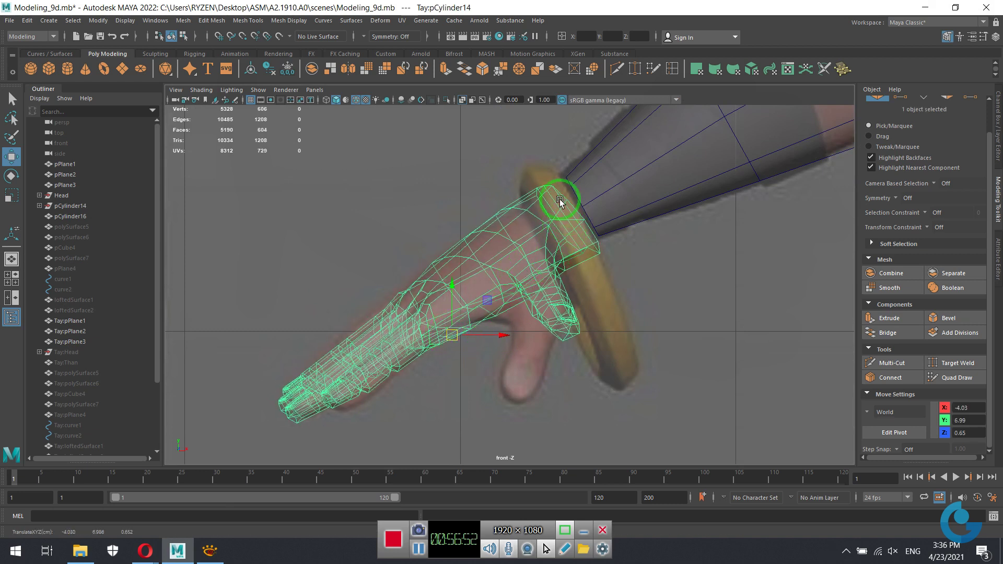
{"action": "key", "text": "space"}
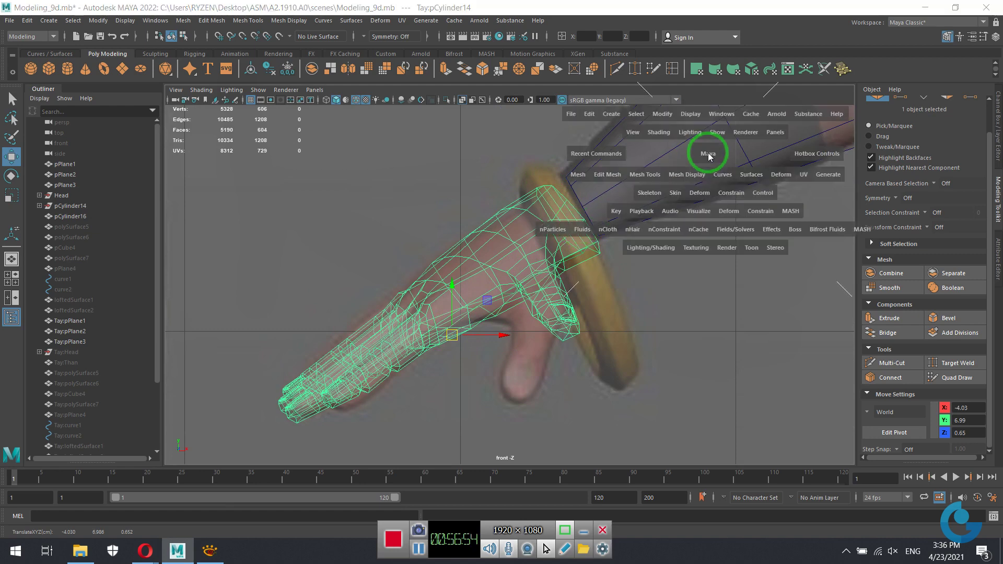
{"action": "left_click_drag", "start_coordinate": [706, 151], "coordinate": [712, 155]}
{"action": "mouse_move", "coordinate": [486, 326]}
{"action": "right_mouse_down", "text": "alt"}
{"action": "mouse_move", "coordinate": [600, 286]}
{"action": "mouse_move", "coordinate": [591, 274]}
{"action": "mouse_move", "coordinate": [620, 285]}
{"action": "right_mouse_up", "text": "alt"}
{"action": "mouse_move", "coordinate": [620, 285]}
{"action": "left_mouse_down", "text": "alt"}
{"action": "mouse_move", "coordinate": [555, 314]}
{"action": "mouse_move", "coordinate": [534, 275]}
{"action": "left_mouse_up", "text": "alt"}
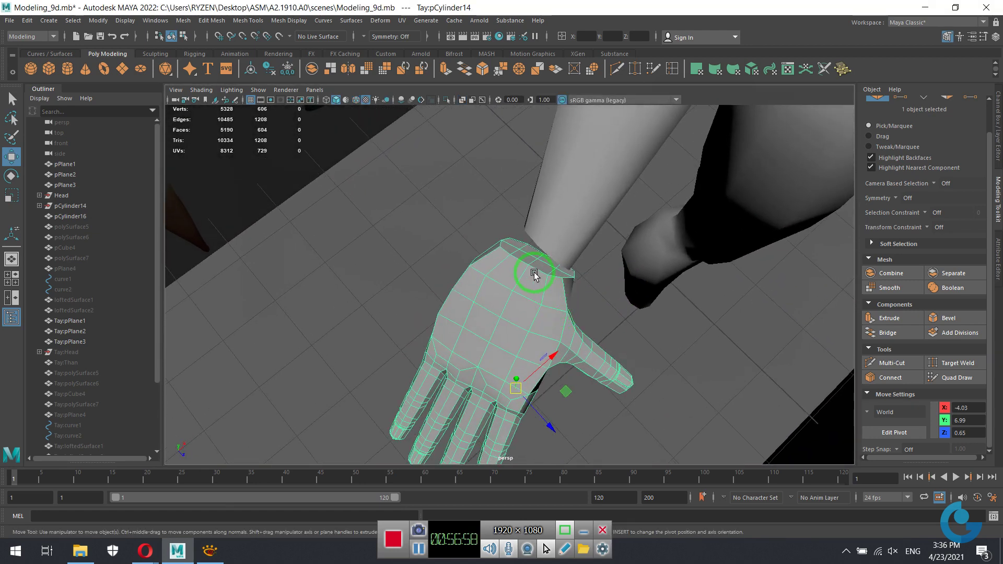
{"action": "mouse_move", "coordinate": [497, 351]}
{"action": "left_mouse_down", "text": "alt"}
{"action": "mouse_move", "coordinate": [545, 265]}
{"action": "mouse_move", "coordinate": [572, 263]}
{"action": "mouse_move", "coordinate": [538, 321]}
{"action": "left_mouse_up", "text": "alt"}
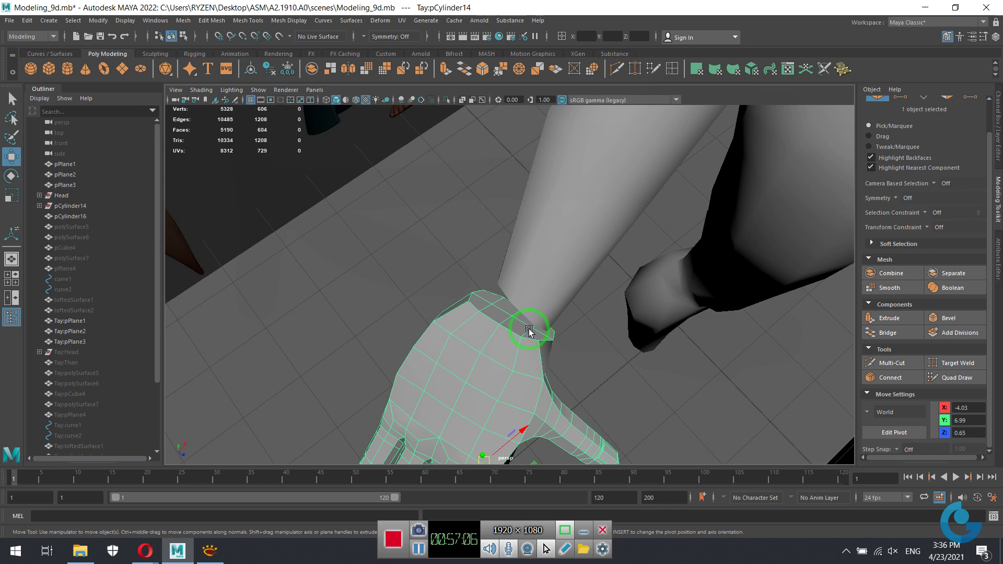
{"action": "right_click", "coordinate": [529, 330]}
Select the eight faces at the hand's wrist opening.
{"action": "left_click", "coordinate": [530, 296]}
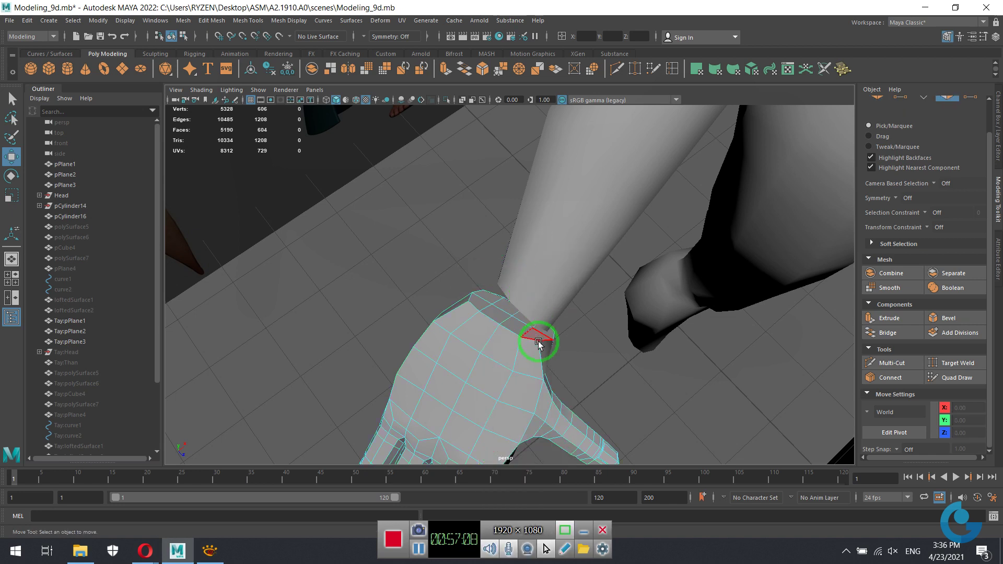
{"action": "left_click", "coordinate": [538, 340]}
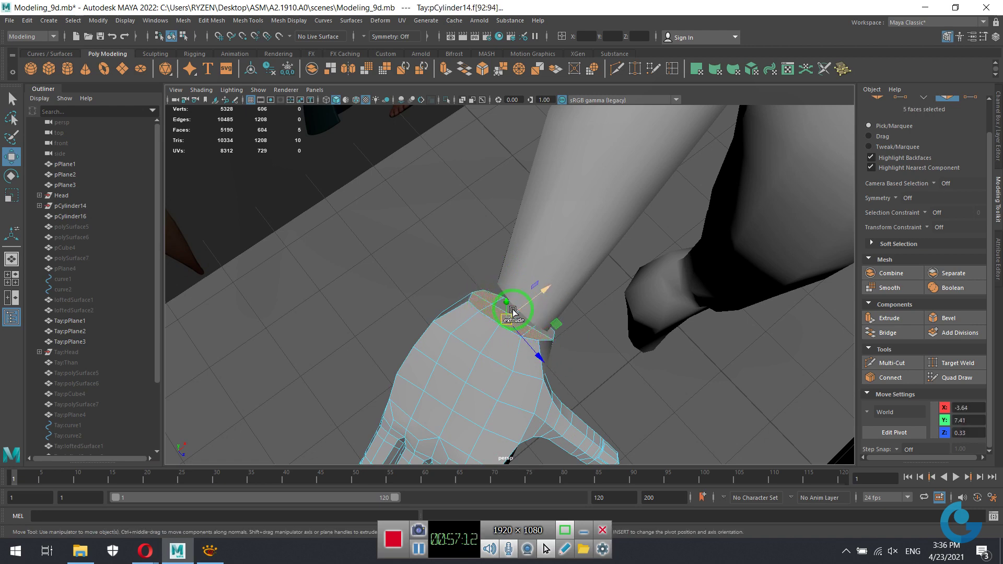
{"action": "scroll", "coordinate": [541, 340], "scroll_direction": "down", "scroll_amount": 3}
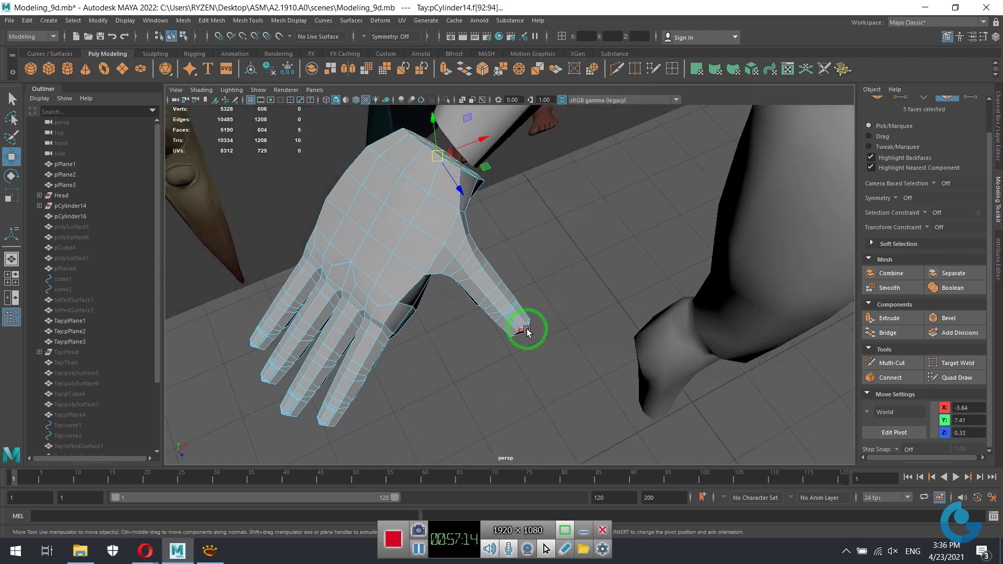
{"action": "scroll", "coordinate": [522, 332], "scroll_direction": "up", "scroll_amount": 5}
{"action": "left_click_drag", "start_coordinate": [538, 340], "coordinate": [470, 287], "text": "alt"}
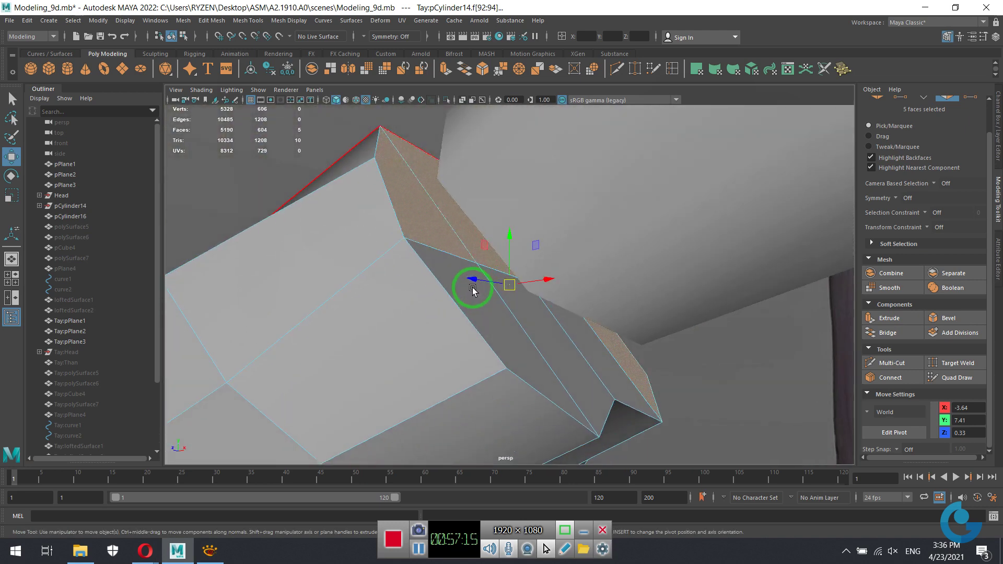
{"action": "left_click", "coordinate": [598, 361], "text": "shift"}
{"action": "scroll", "coordinate": [526, 370], "scroll_direction": "down", "scroll_amount": 3}
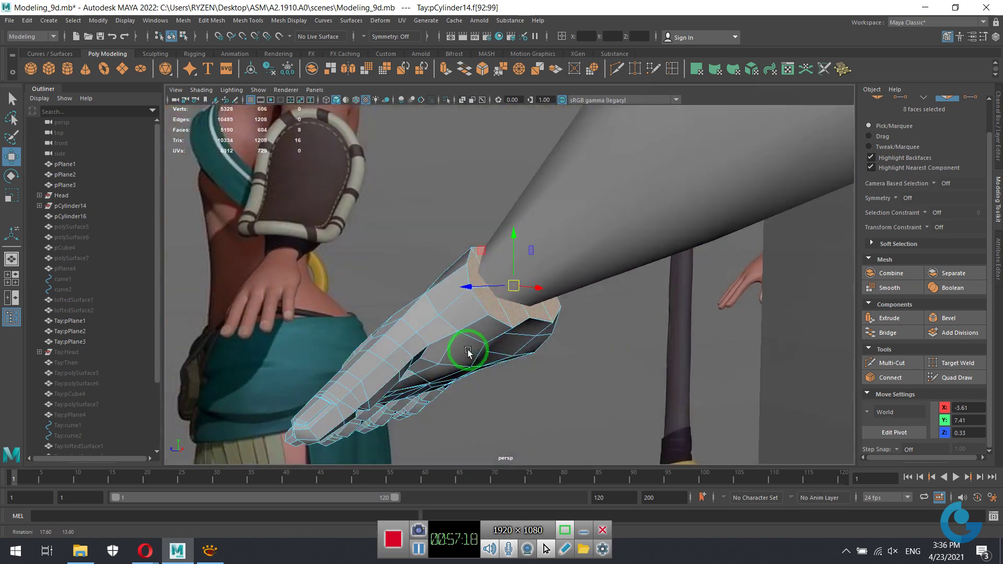
{"action": "left_click_drag", "start_coordinate": [477, 325], "coordinate": [491, 323], "text": "alt"}
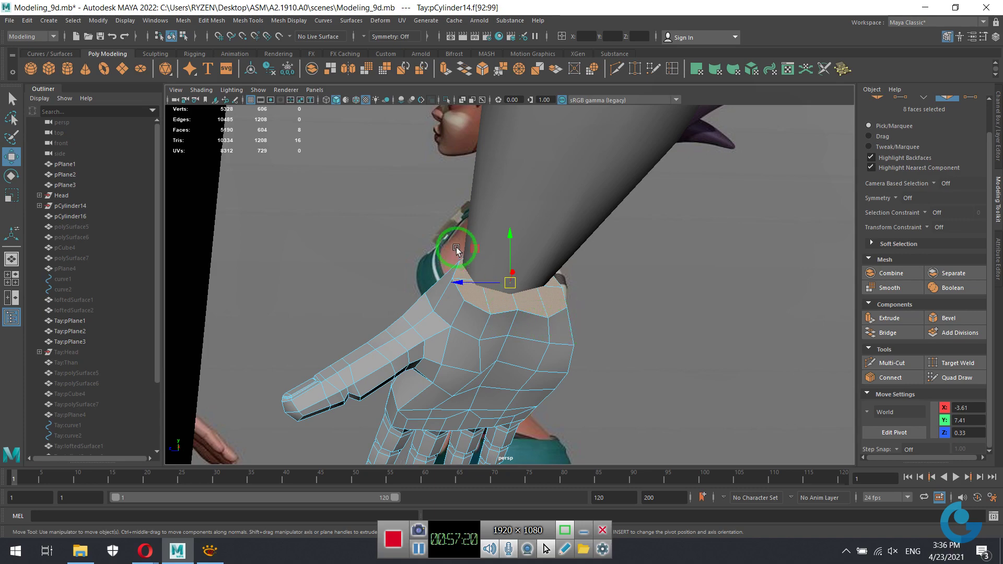
{"action": "mouse_move", "coordinate": [564, 330]}
{"action": "left_mouse_down", "text": "alt"}
{"action": "mouse_move", "coordinate": [587, 386]}
{"action": "mouse_move", "coordinate": [531, 406]}
{"action": "mouse_move", "coordinate": [524, 370]}
{"action": "mouse_move", "coordinate": [775, 392]}
{"action": "mouse_move", "coordinate": [481, 311]}
{"action": "left_mouse_up", "text": "alt"}
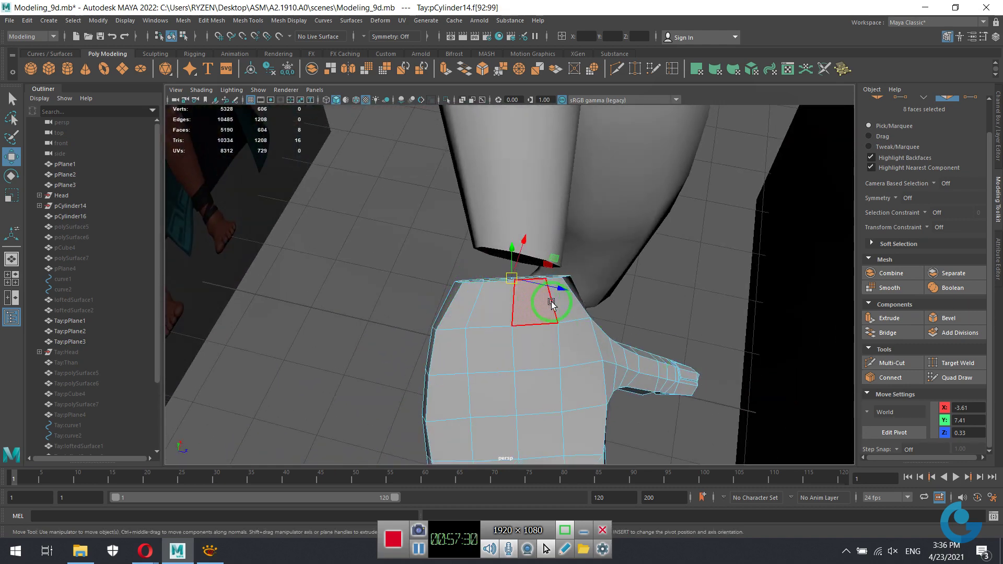
{"action": "mouse_move", "coordinate": [574, 265]}
{"action": "left_mouse_down", "text": "alt"}
{"action": "mouse_move", "coordinate": [544, 352]}
{"action": "mouse_move", "coordinate": [493, 347]}
{"action": "mouse_move", "coordinate": [504, 309]}
{"action": "mouse_move", "coordinate": [609, 352]}
{"action": "mouse_move", "coordinate": [600, 359]}
{"action": "mouse_move", "coordinate": [604, 347]}
{"action": "mouse_move", "coordinate": [556, 303]}
{"action": "mouse_move", "coordinate": [560, 273]}
{"action": "left_mouse_up", "text": "alt"}
Scale the wrist faces so they meet the forearm's sleeve opening.
{"action": "key", "text": "r"}
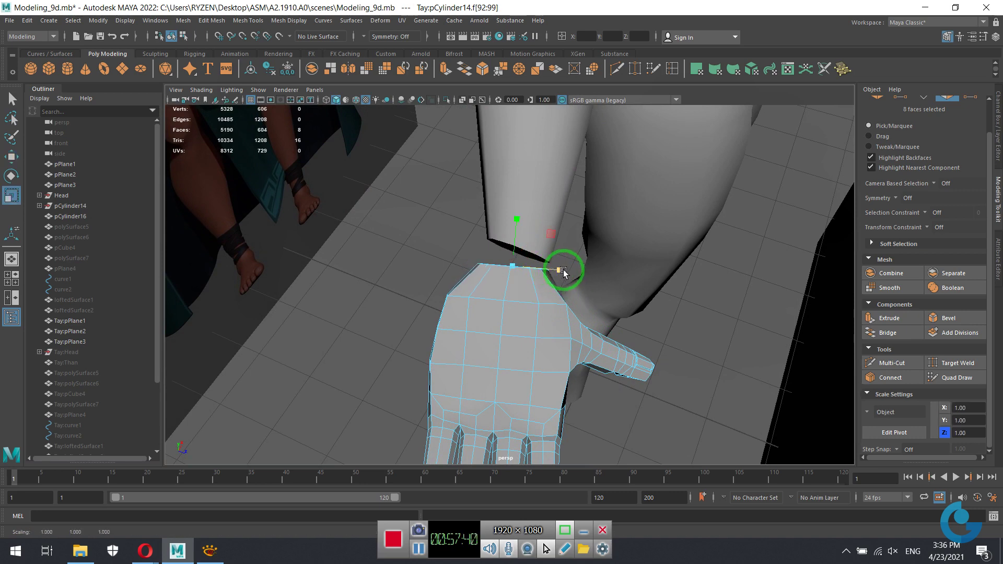
{"action": "mouse_move", "coordinate": [542, 319]}
{"action": "left_mouse_down", "text": "alt"}
{"action": "mouse_move", "coordinate": [460, 304]}
{"action": "mouse_move", "coordinate": [394, 265]}
{"action": "mouse_move", "coordinate": [475, 282]}
{"action": "left_mouse_up", "text": "alt"}
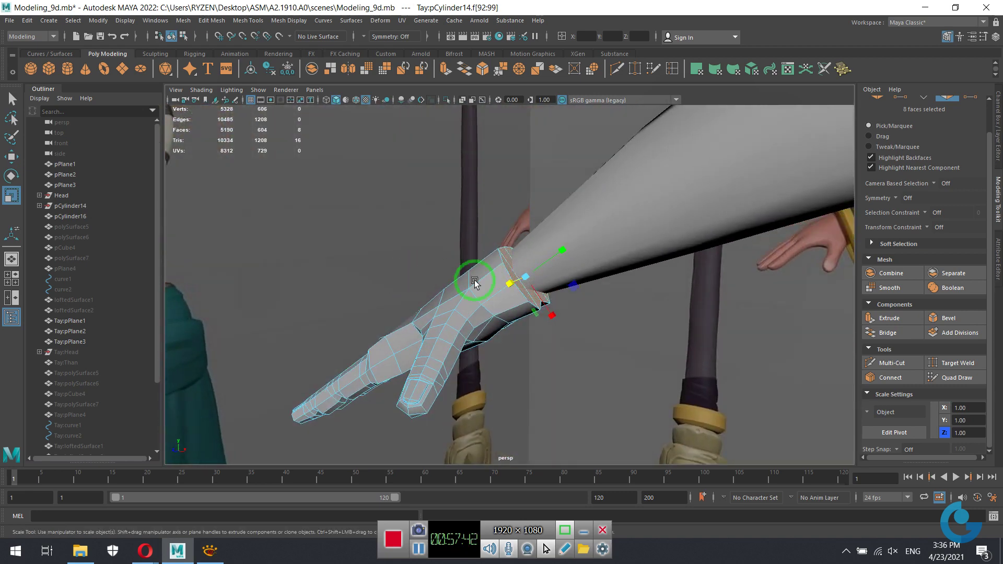
{"action": "middle_click_drag", "start_coordinate": [551, 311], "coordinate": [553, 318]}
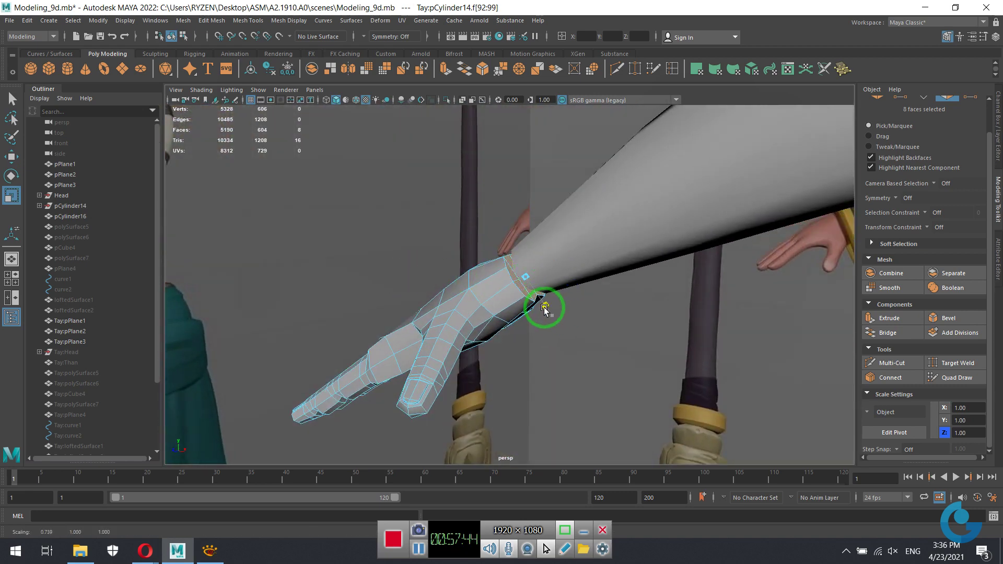
{"action": "mouse_move", "coordinate": [555, 326]}
{"action": "left_mouse_down", "text": "alt"}
{"action": "mouse_move", "coordinate": [570, 329]}
{"action": "mouse_move", "coordinate": [578, 314]}
{"action": "mouse_move", "coordinate": [645, 358]}
{"action": "mouse_move", "coordinate": [700, 362]}
{"action": "mouse_move", "coordinate": [575, 340]}
{"action": "mouse_move", "coordinate": [432, 271]}
{"action": "mouse_move", "coordinate": [628, 320]}
{"action": "mouse_move", "coordinate": [511, 280]}
{"action": "mouse_move", "coordinate": [538, 313]}
{"action": "mouse_move", "coordinate": [528, 291]}
{"action": "mouse_move", "coordinate": [502, 304]}
{"action": "mouse_move", "coordinate": [511, 309]}
{"action": "left_mouse_up", "text": "alt"}
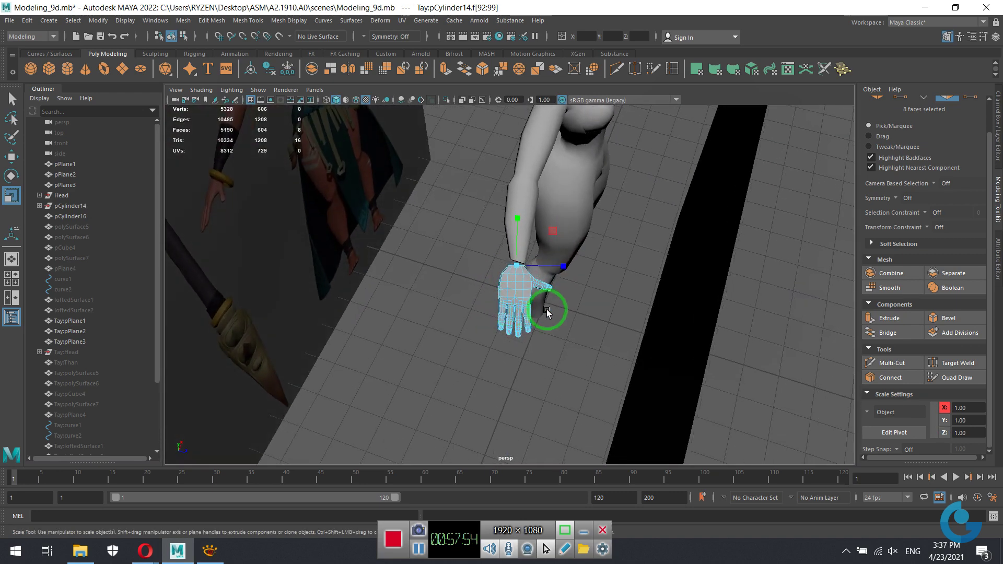
Rotate the whole hand object into line with the forearm and check its alignment.
{"action": "key", "text": "e"}
{"action": "scroll", "coordinate": [558, 299], "scroll_direction": "down", "scroll_amount": 3}
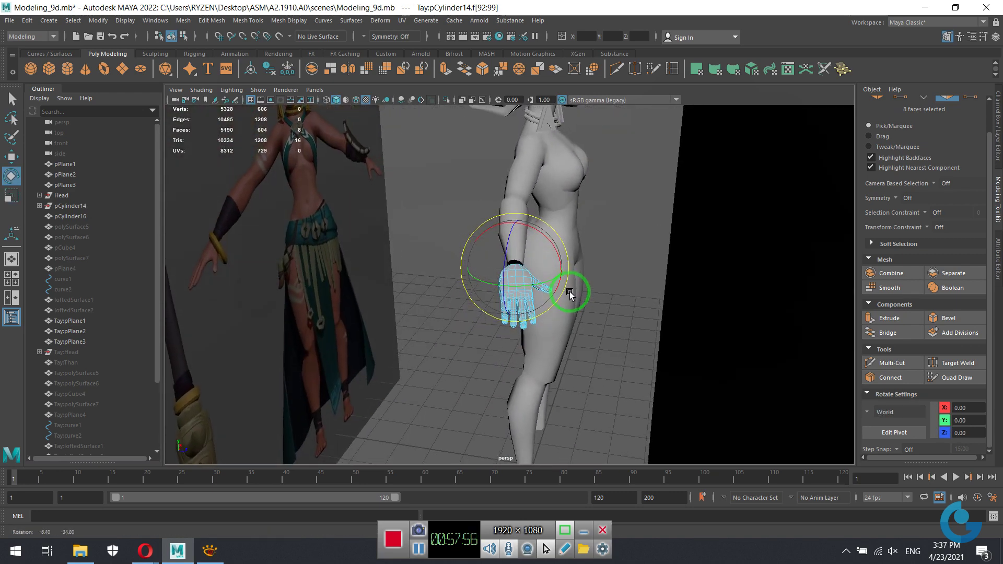
{"action": "scroll", "coordinate": [553, 302], "scroll_direction": "up", "scroll_amount": 3}
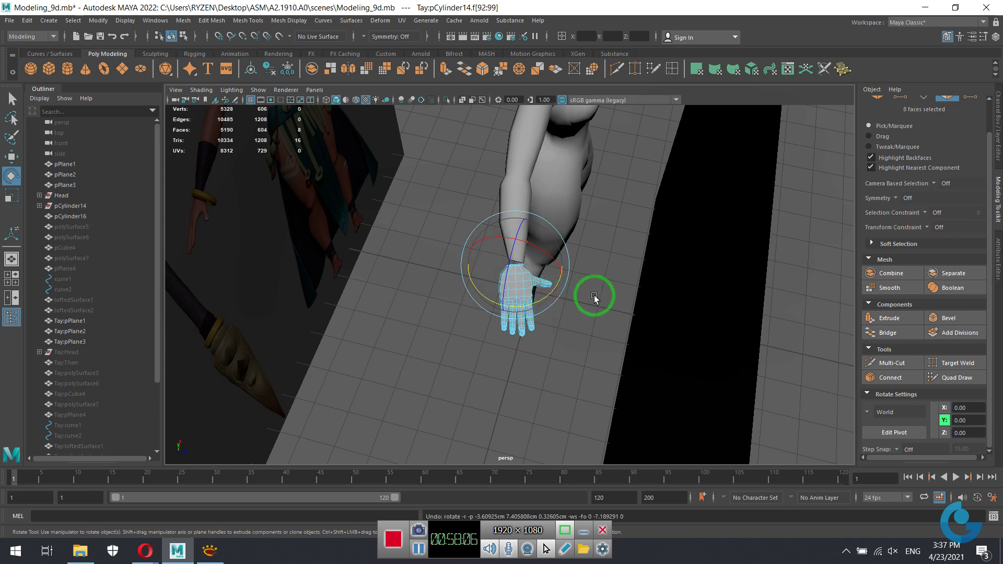
{"action": "right_click_drag", "start_coordinate": [594, 296], "coordinate": [689, 220]}
{"action": "mouse_move", "coordinate": [555, 337]}
{"action": "left_mouse_down", "text": "alt"}
{"action": "mouse_move", "coordinate": [556, 280]}
{"action": "mouse_move", "coordinate": [554, 337]}
{"action": "left_mouse_up", "text": "alt"}
{"action": "left_click", "coordinate": [554, 336]}
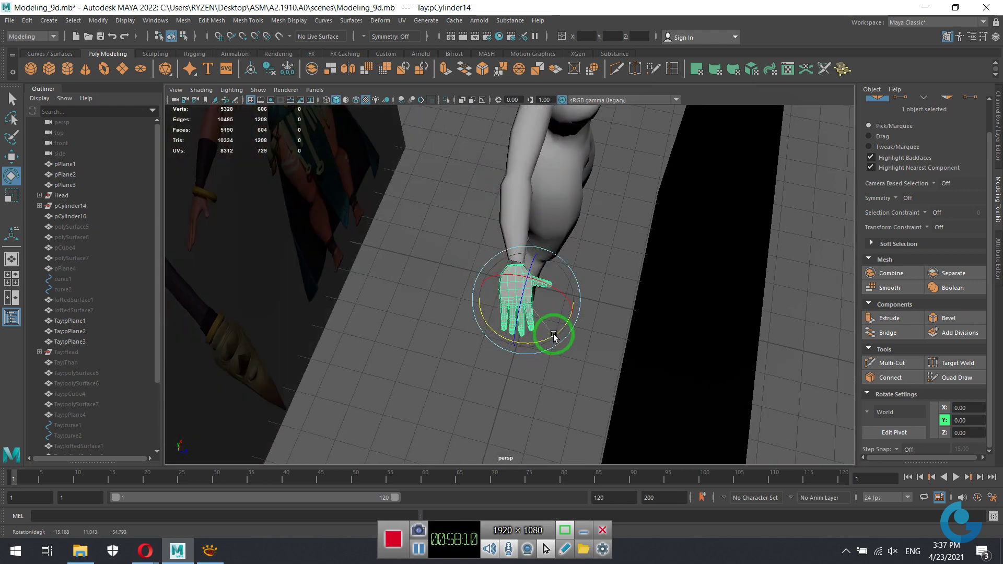
{"action": "key", "text": "f"}
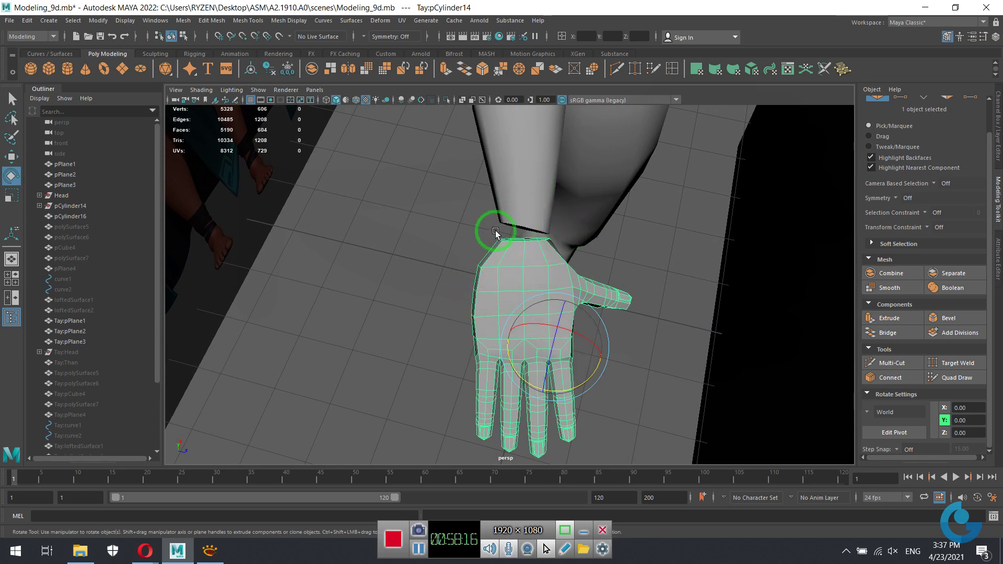
{"action": "mouse_move", "coordinate": [474, 336]}
{"action": "left_mouse_down", "text": "alt"}
{"action": "mouse_move", "coordinate": [520, 294]}
{"action": "mouse_move", "coordinate": [536, 340]}
{"action": "mouse_move", "coordinate": [578, 307]}
{"action": "mouse_move", "coordinate": [499, 286]}
{"action": "left_mouse_up", "text": "alt"}
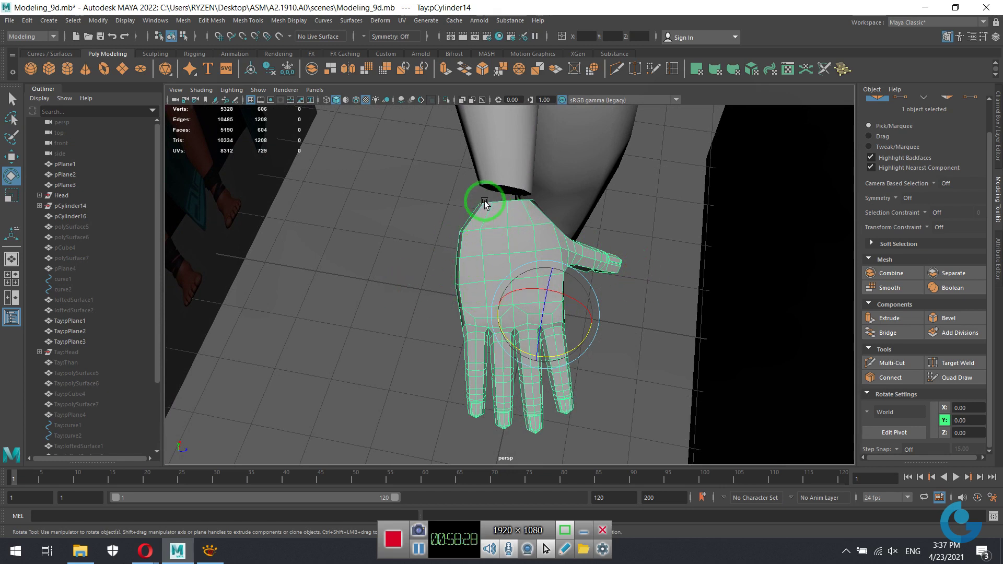
{"action": "left_click_drag", "start_coordinate": [511, 180], "coordinate": [531, 180], "text": "alt"}
Select body mesh pCylinder16, turn off its smooth preview with 1, then deselect it.
{"action": "left_click", "coordinate": [531, 180]}
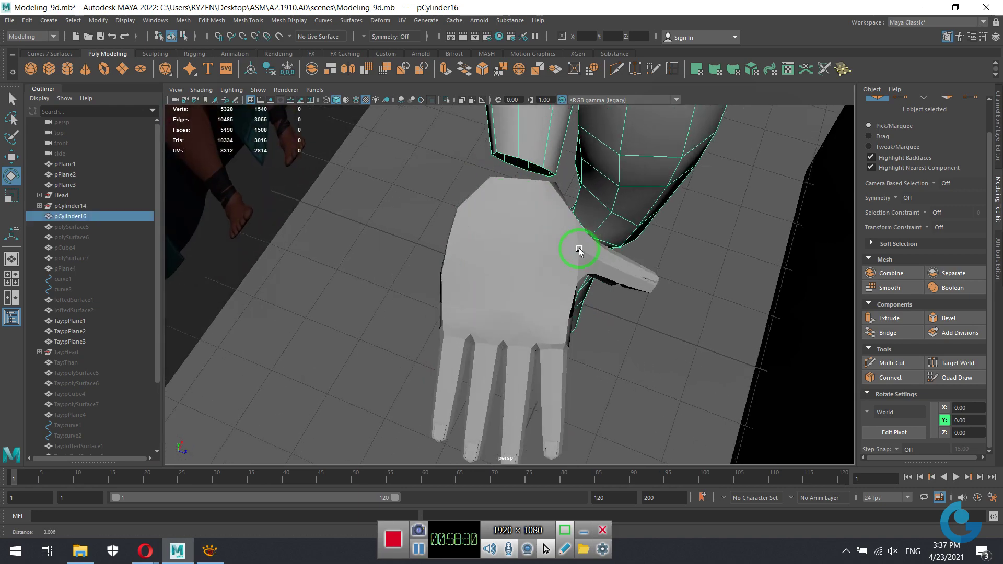
{"action": "mouse_move", "coordinate": [531, 180]}
{"action": "right_mouse_down", "text": "alt"}
{"action": "mouse_move", "coordinate": [555, 289]}
{"action": "mouse_move", "coordinate": [428, 179]}
{"action": "right_mouse_up", "text": "alt"}
{"action": "left_click_drag", "start_coordinate": [428, 180], "coordinate": [587, 244], "text": "alt"}
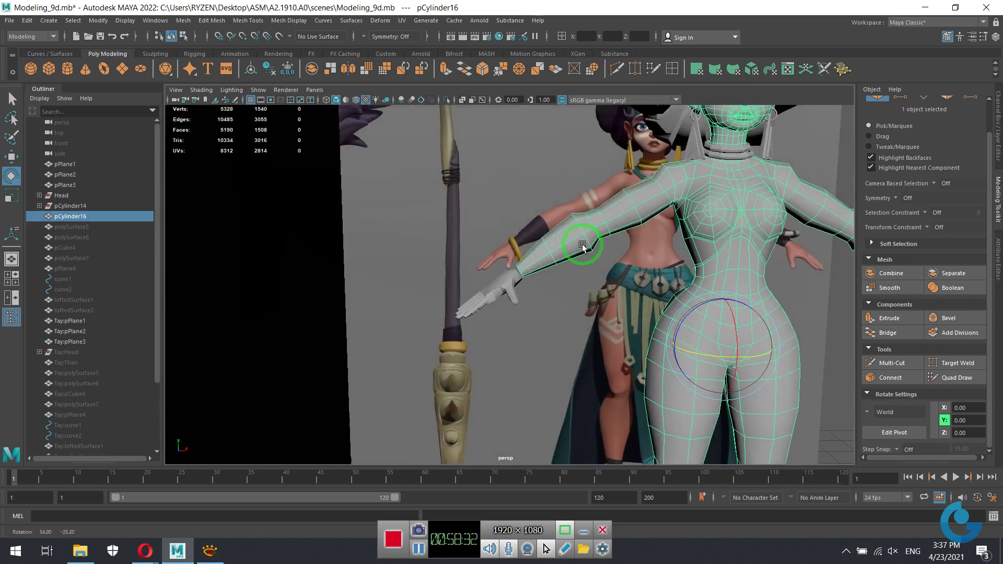
{"action": "right_click_drag", "start_coordinate": [587, 245], "coordinate": [496, 230], "text": "alt"}
{"action": "left_click_drag", "start_coordinate": [497, 230], "coordinate": [522, 245], "text": "alt"}
{"action": "right_click_drag", "start_coordinate": [522, 246], "coordinate": [656, 286], "text": "alt"}
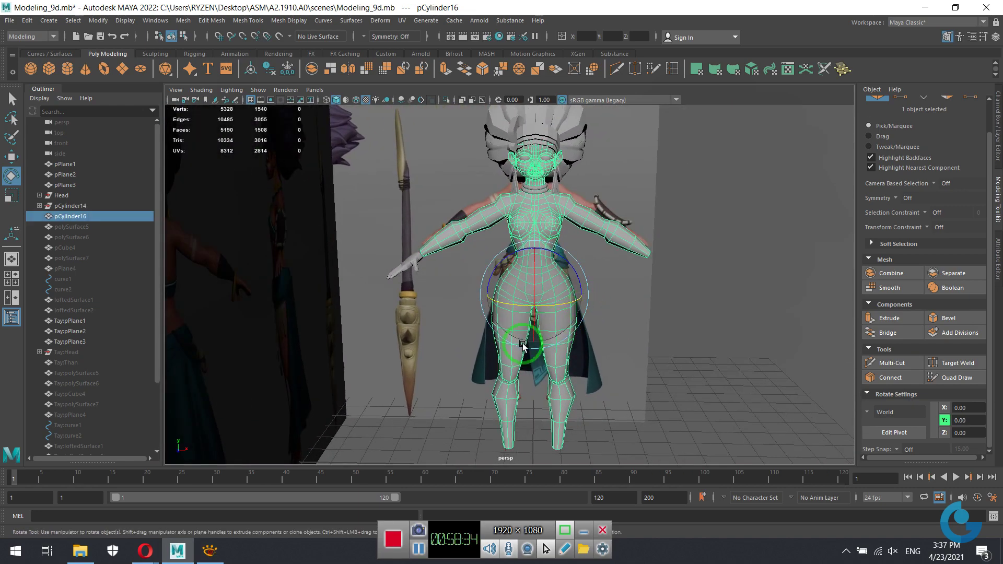
{"action": "key", "text": "space"}
{"action": "key", "text": "space"}
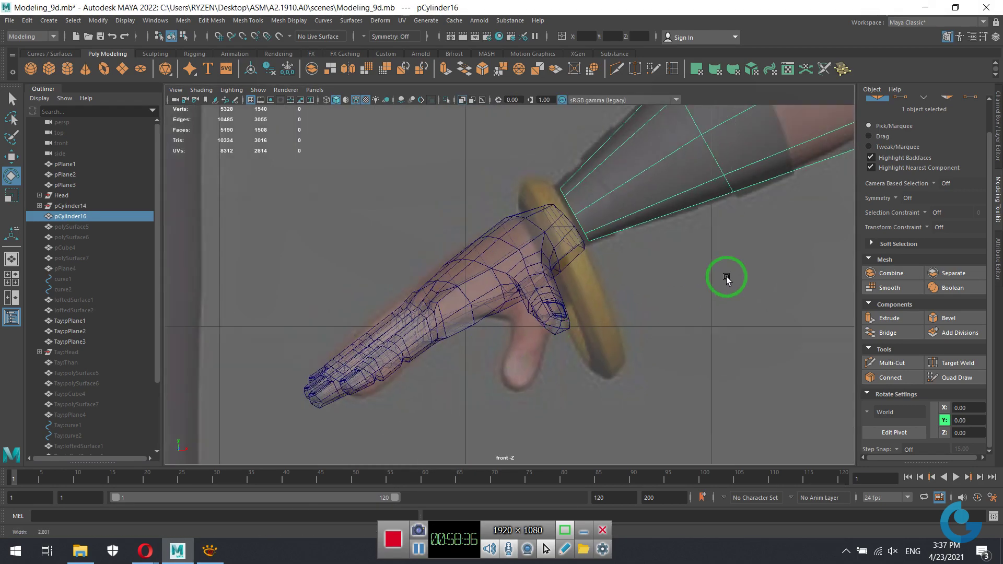
{"action": "mouse_move", "coordinate": [721, 278]}
{"action": "right_mouse_down", "text": "alt"}
{"action": "mouse_move", "coordinate": [627, 231]}
{"action": "mouse_move", "coordinate": [809, 370]}
{"action": "mouse_move", "coordinate": [586, 215]}
{"action": "mouse_move", "coordinate": [576, 273]}
{"action": "right_mouse_up", "text": "alt"}
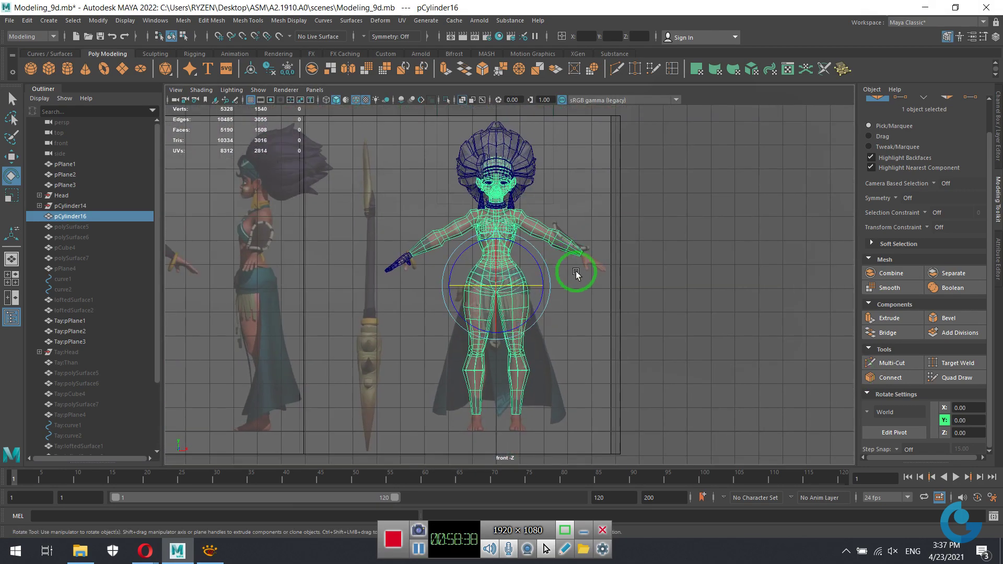
{"action": "key", "text": "1"}
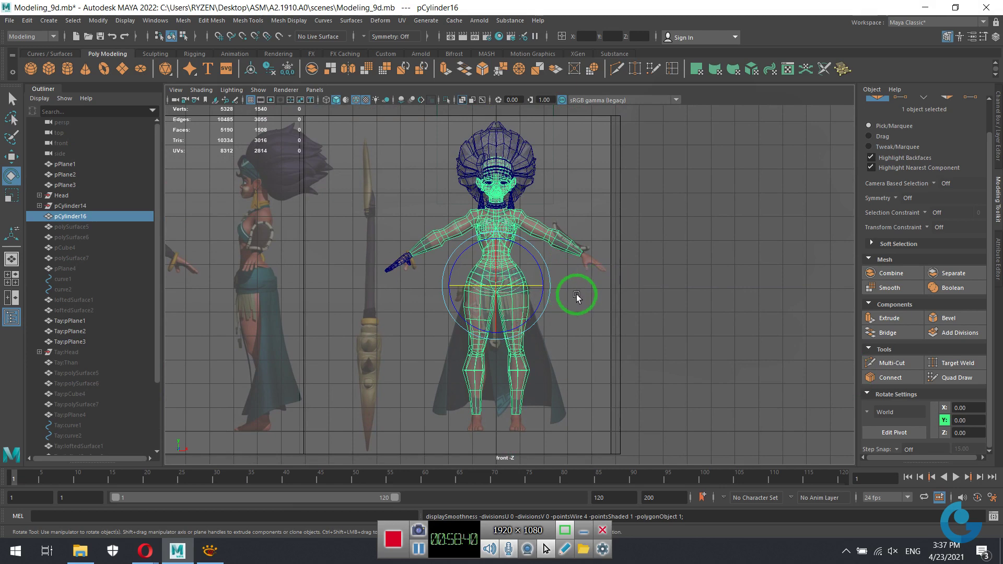
{"action": "left_click", "coordinate": [632, 242]}
{"action": "mouse_move", "coordinate": [678, 260]}
{"action": "right_mouse_down"}
{"action": "mouse_move", "coordinate": [568, 245]}
{"action": "mouse_move", "coordinate": [570, 264]}
{"action": "right_mouse_up"}
Put body mesh pCylinder16 in face mode and marquee-select one half of its faces.
{"action": "left_click", "coordinate": [545, 243]}
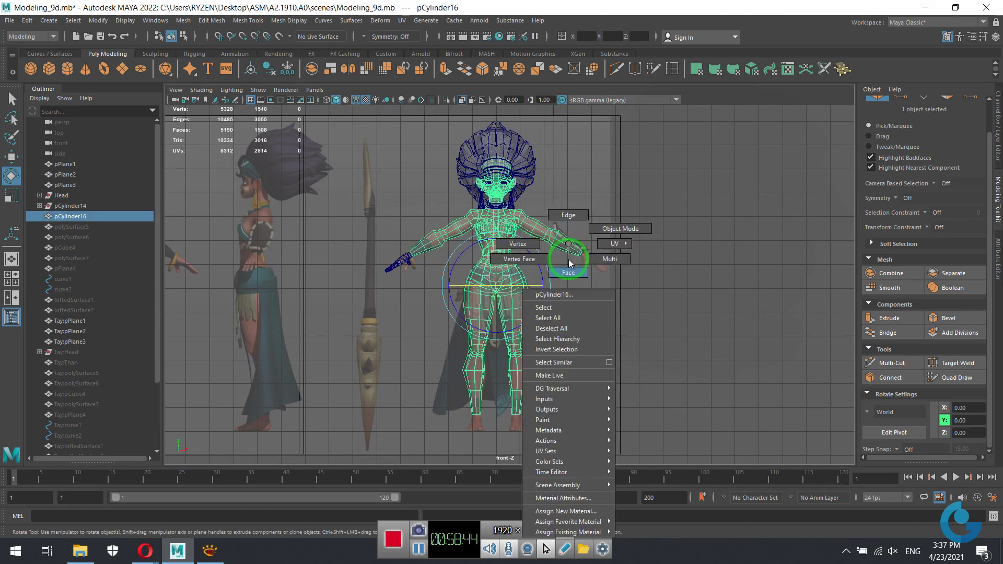
{"action": "left_click", "coordinate": [569, 277]}
{"action": "key", "text": "alt+v"}
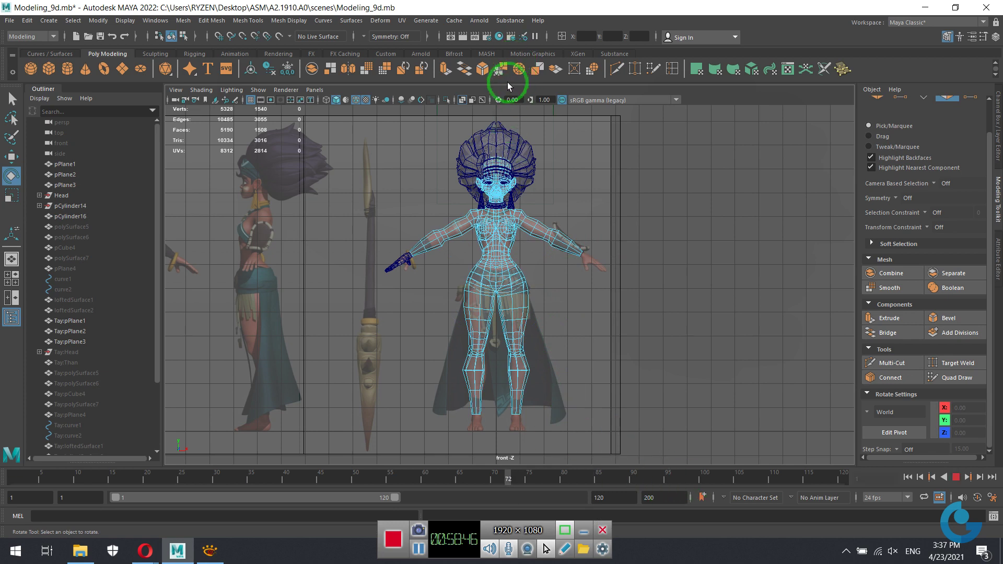
{"action": "key", "text": "alt+v"}
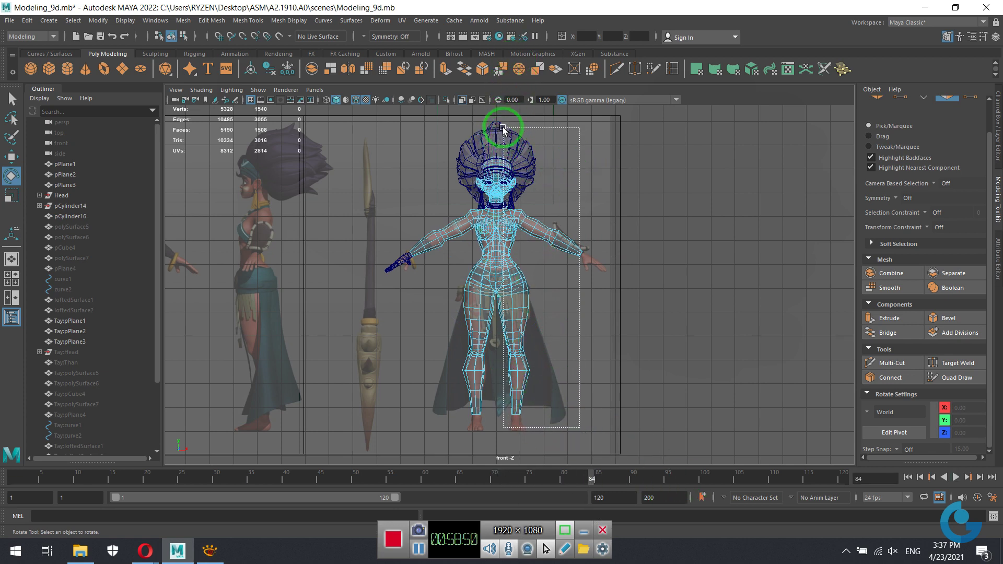
{"action": "mouse_move", "coordinate": [497, 119]}
{"action": "left_mouse_down"}
{"action": "mouse_move", "coordinate": [648, 418]}
{"action": "mouse_move", "coordinate": [525, 388]}
{"action": "mouse_move", "coordinate": [498, 107]}
{"action": "left_mouse_up"}
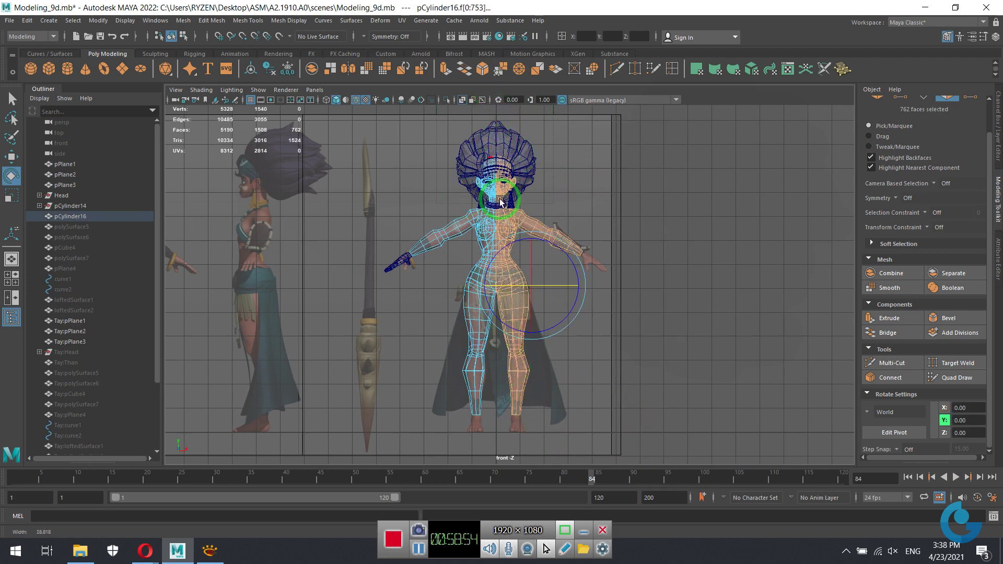
{"action": "scroll", "coordinate": [578, 167], "scroll_direction": "up", "scroll_amount": 5}
{"action": "mouse_move", "coordinate": [578, 168]}
{"action": "middle_mouse_down", "text": "alt"}
{"action": "mouse_move", "coordinate": [582, 328]}
{"action": "mouse_move", "coordinate": [553, 264]}
{"action": "middle_mouse_up", "text": "alt"}
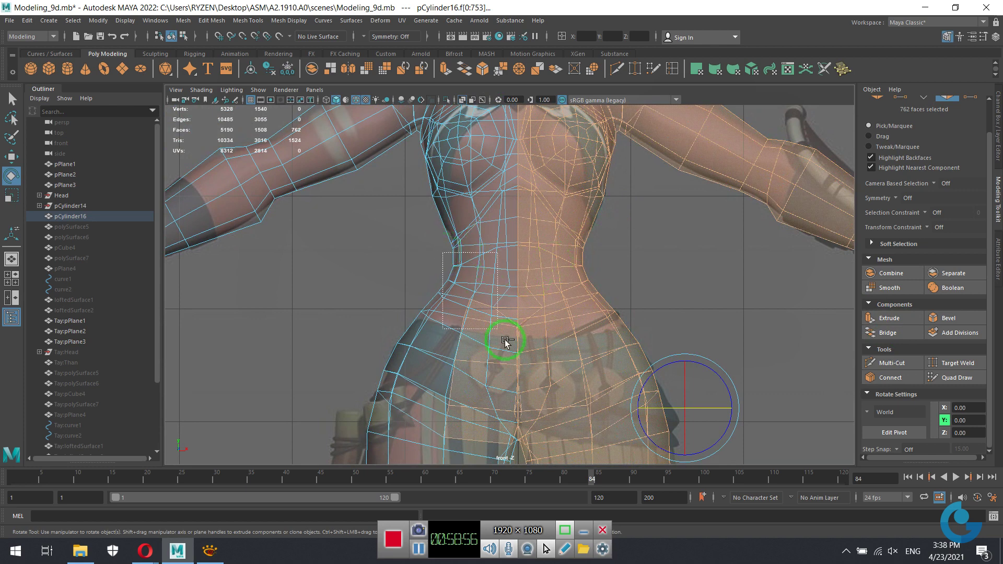
Ctrl-drag to deselect stray faces crossing the centre seam, leaving 746 faces selected.
{"action": "left_click_drag", "start_coordinate": [505, 342], "coordinate": [504, 409], "text": "ctrl"}
{"action": "scroll", "coordinate": [560, 369], "scroll_direction": "up", "scroll_amount": 3}
{"action": "scroll", "coordinate": [622, 224], "scroll_direction": "up", "scroll_amount": 2}
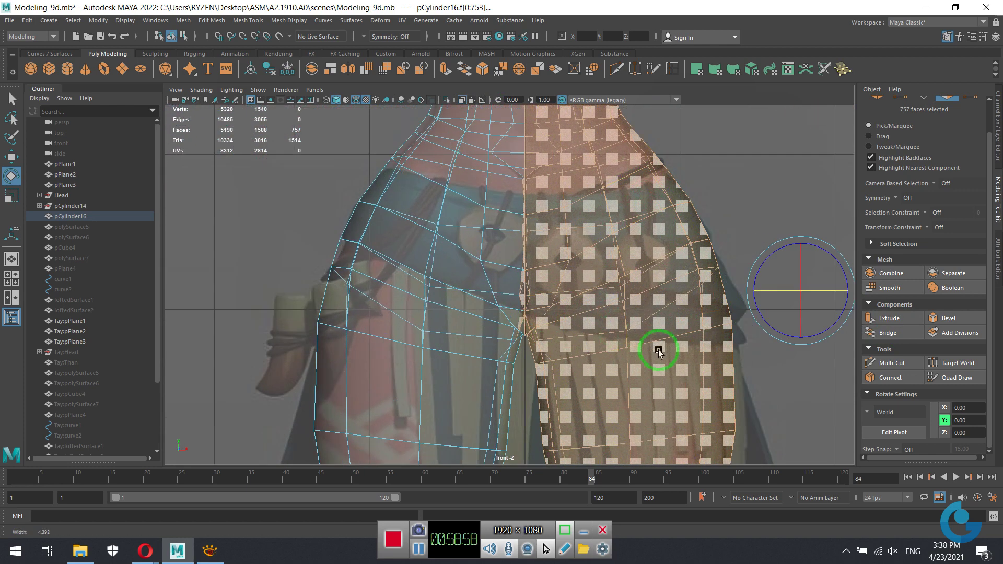
{"action": "scroll", "coordinate": [549, 308], "scroll_direction": "up", "scroll_amount": 5}
{"action": "left_click_drag", "start_coordinate": [521, 275], "coordinate": [565, 379], "text": "ctrl"}
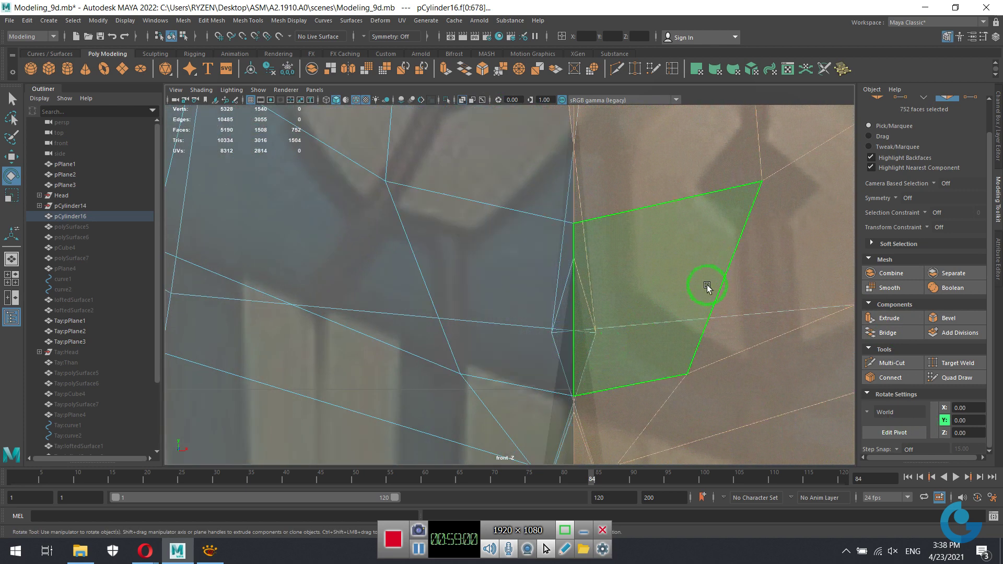
{"action": "scroll", "coordinate": [693, 274], "scroll_direction": "down", "scroll_amount": 2}
{"action": "scroll", "coordinate": [704, 272], "scroll_direction": "down", "scroll_amount": 3}
{"action": "scroll", "coordinate": [609, 251], "scroll_direction": "up", "scroll_amount": 2}
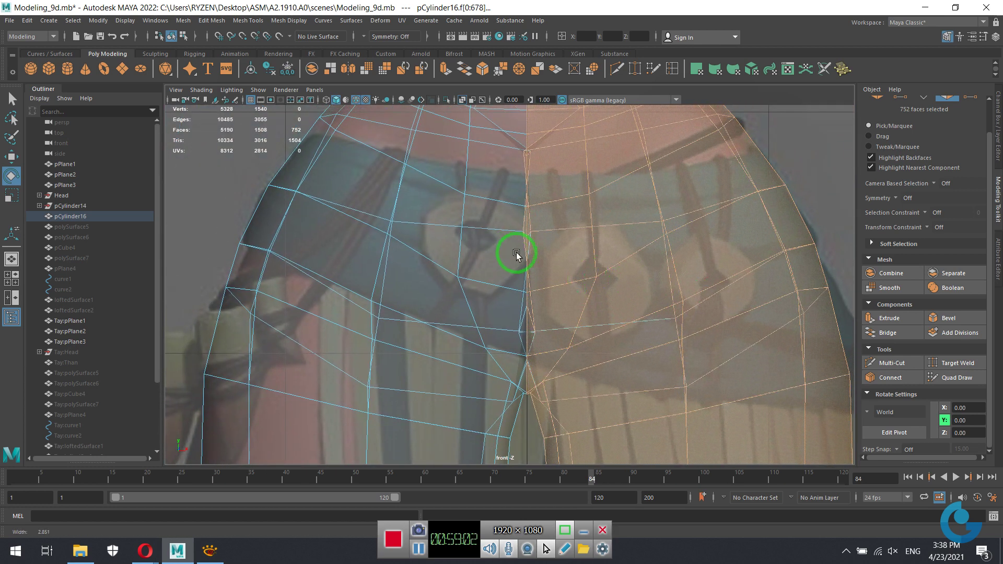
{"action": "scroll", "coordinate": [513, 253], "scroll_direction": "up", "scroll_amount": 3}
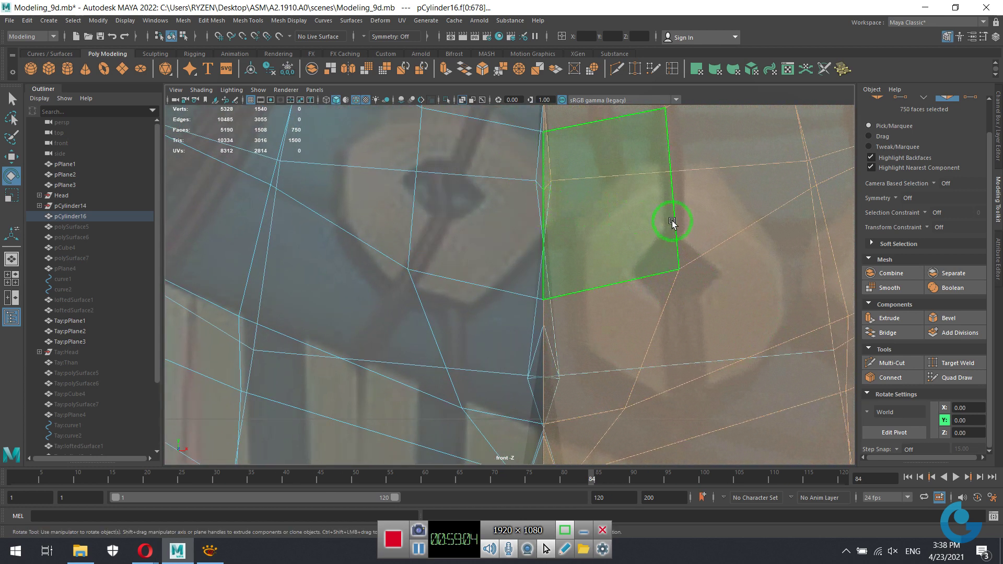
{"action": "scroll", "coordinate": [672, 224], "scroll_direction": "down", "scroll_amount": 5}
{"action": "scroll", "coordinate": [560, 231], "scroll_direction": "up", "scroll_amount": 1}
{"action": "scroll", "coordinate": [761, 354], "scroll_direction": "up", "scroll_amount": 3}
{"action": "scroll", "coordinate": [509, 280], "scroll_direction": "up", "scroll_amount": 2}
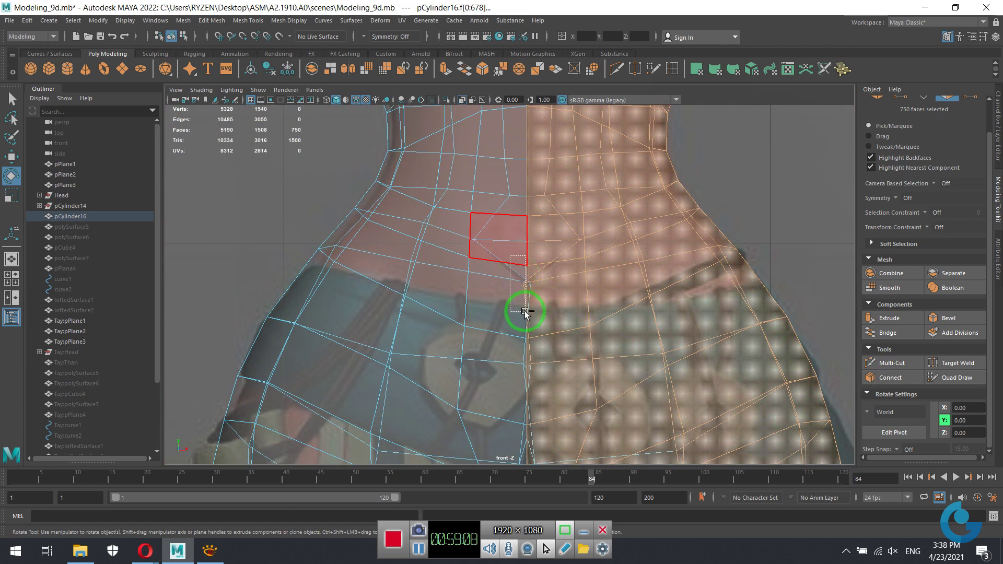
{"action": "scroll", "coordinate": [586, 252], "scroll_direction": "down", "scroll_amount": 2}
{"action": "scroll", "coordinate": [582, 291], "scroll_direction": "down", "scroll_amount": 3}
{"action": "scroll", "coordinate": [590, 241], "scroll_direction": "up", "scroll_amount": 2}
{"action": "scroll", "coordinate": [577, 246], "scroll_direction": "up", "scroll_amount": 2}
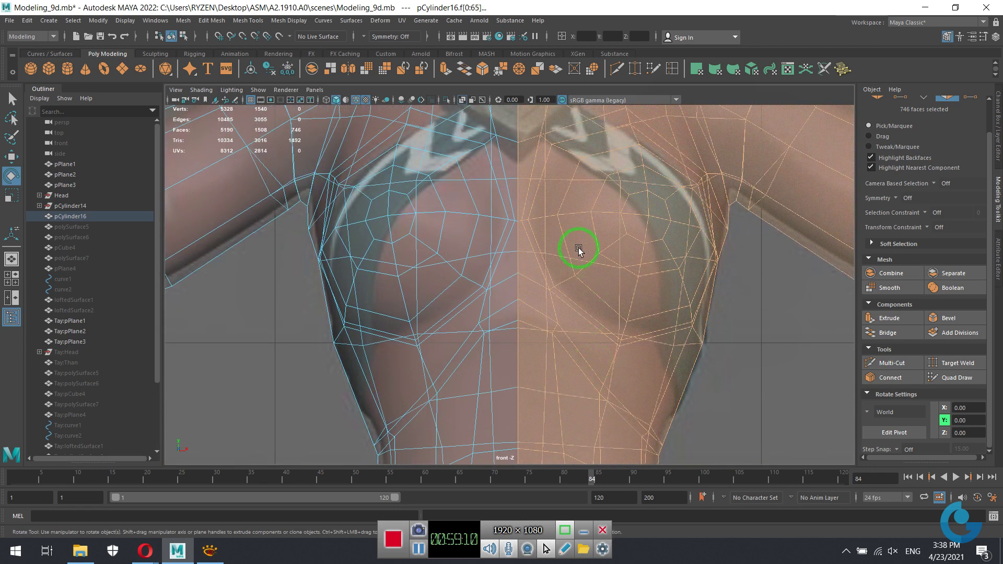
{"action": "scroll", "coordinate": [589, 312], "scroll_direction": "up", "scroll_amount": 2}
{"action": "scroll", "coordinate": [589, 313], "scroll_direction": "down", "scroll_amount": 3}
{"action": "scroll", "coordinate": [582, 359], "scroll_direction": "down", "scroll_amount": 2}
{"action": "scroll", "coordinate": [589, 275], "scroll_direction": "up", "scroll_amount": 2}
{"action": "scroll", "coordinate": [593, 262], "scroll_direction": "up", "scroll_amount": 2}
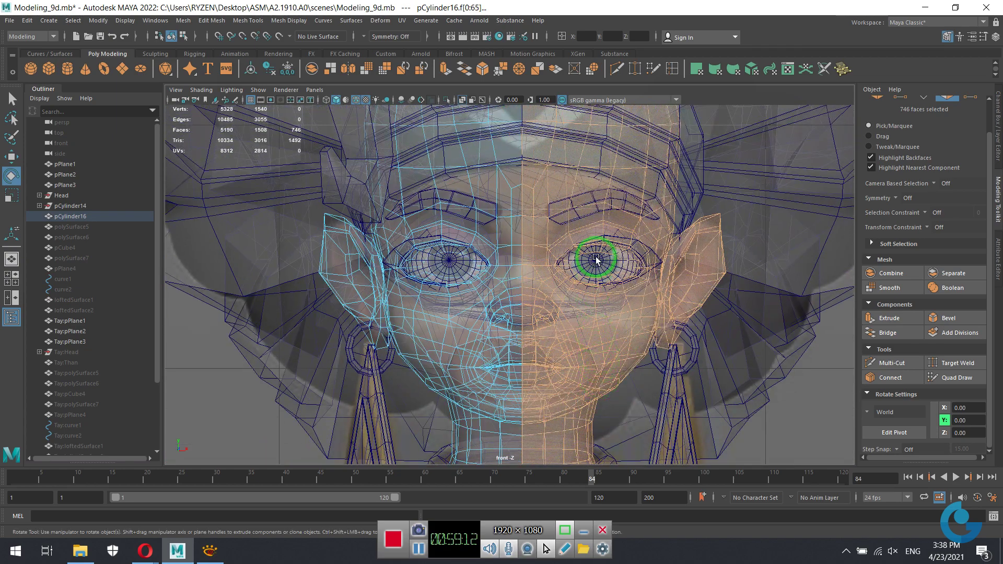
{"action": "scroll", "coordinate": [616, 307], "scroll_direction": "up", "scroll_amount": 1}
{"action": "scroll", "coordinate": [606, 303], "scroll_direction": "down", "scroll_amount": 2}
{"action": "scroll", "coordinate": [689, 359], "scroll_direction": "down", "scroll_amount": 3}
{"action": "scroll", "coordinate": [695, 352], "scroll_direction": "up", "scroll_amount": 1}
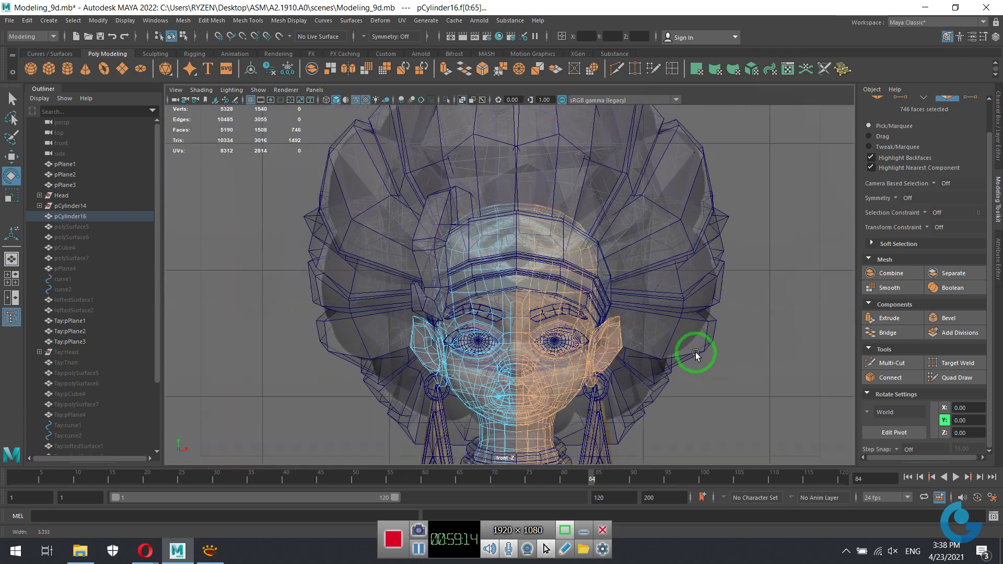
{"action": "scroll", "coordinate": [653, 407], "scroll_direction": "down", "scroll_amount": 3}
Switch to the perspective view and orbit to see the selection from behind.
{"action": "key", "text": "space"}
{"action": "key", "text": "space"}
{"action": "mouse_move", "coordinate": [644, 278]}
{"action": "left_mouse_down", "text": "alt"}
{"action": "mouse_move", "coordinate": [391, 318]}
{"action": "mouse_move", "coordinate": [555, 347]}
{"action": "left_mouse_up", "text": "alt"}
{"action": "scroll", "coordinate": [594, 272], "scroll_direction": "up", "scroll_amount": 3}
{"action": "scroll", "coordinate": [531, 285], "scroll_direction": "up", "scroll_amount": 3}
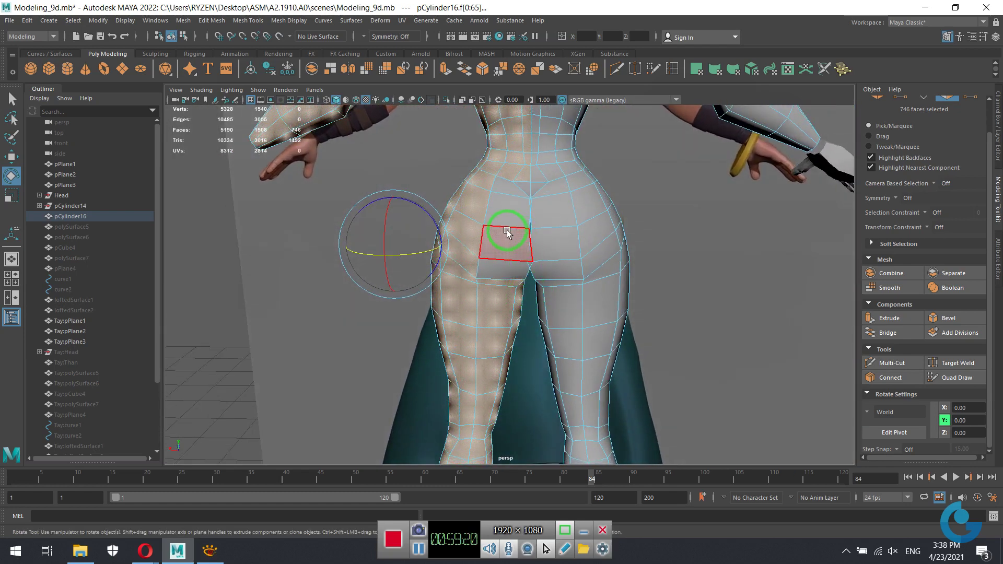
Delete the selected half of the body, plus a stray hip face and a small waist triangle.
{"action": "key", "text": "Delete"}
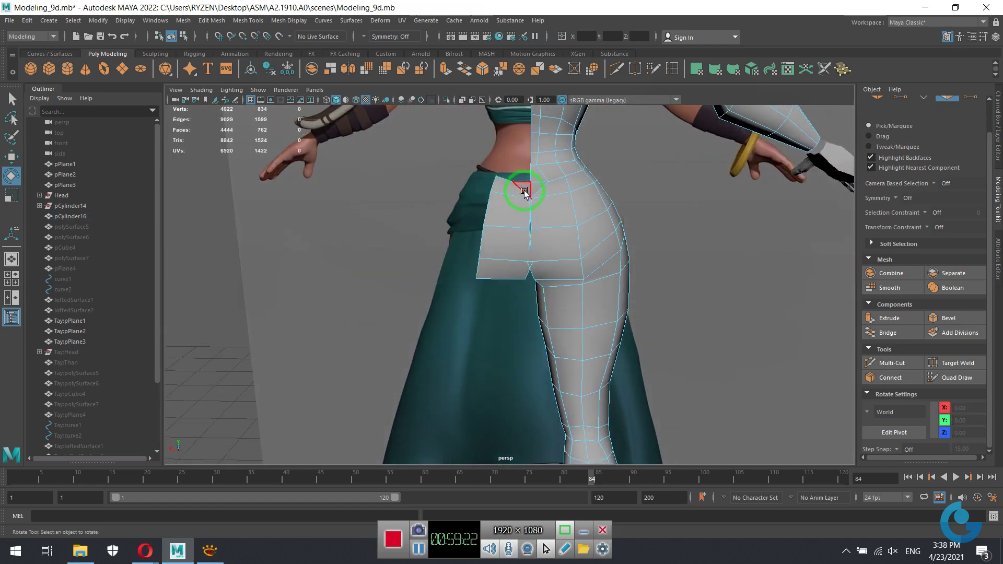
{"action": "left_click", "coordinate": [526, 269]}
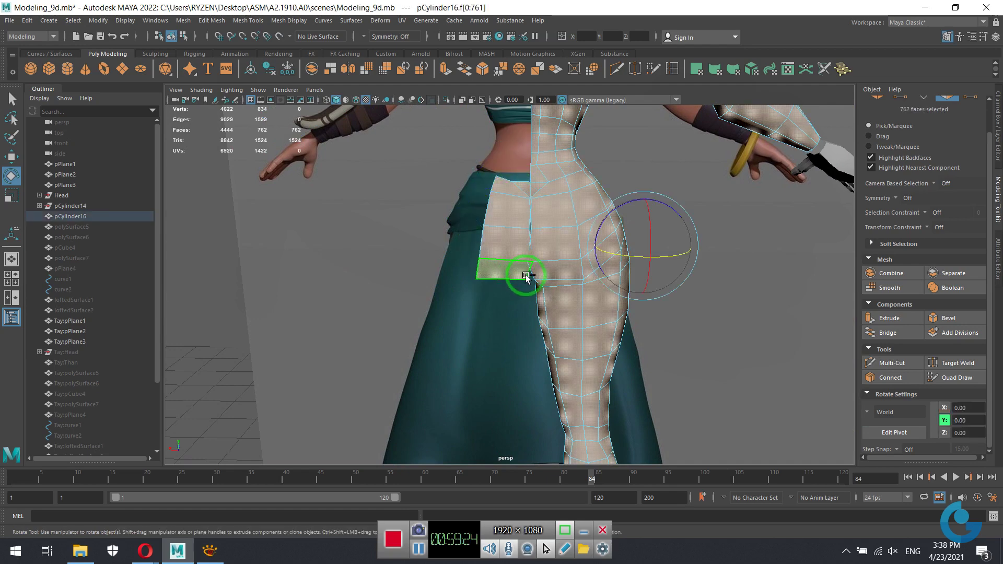
{"action": "left_click", "coordinate": [511, 192]}
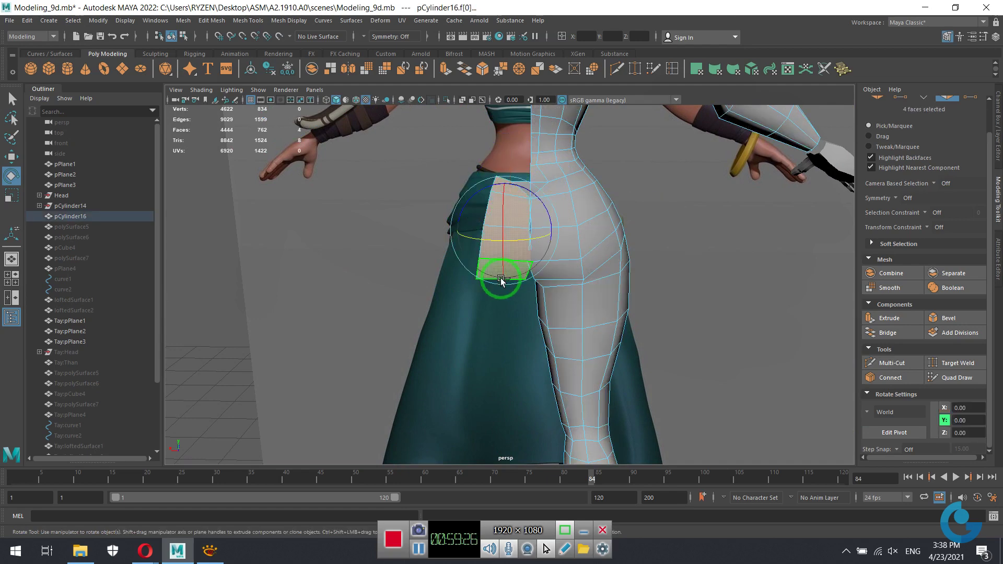
{"action": "key", "text": "Delete"}
{"action": "left_click", "coordinate": [513, 196]}
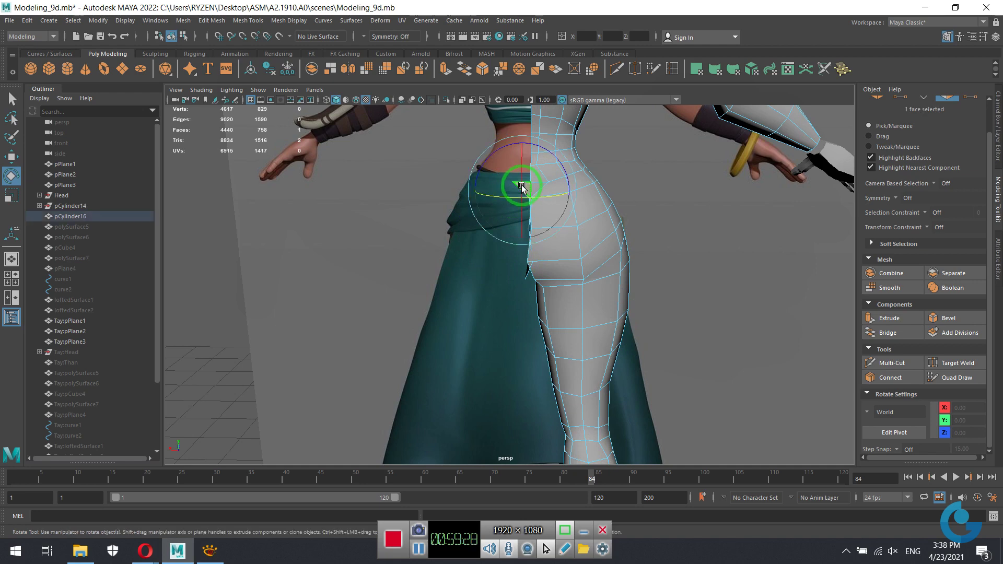
{"action": "key", "text": "Delete"}
Delete two more stray faces around the waist, inspecting from several angles.
{"action": "mouse_move", "coordinate": [525, 283]}
{"action": "left_mouse_down", "text": "alt"}
{"action": "mouse_move", "coordinate": [694, 273]}
{"action": "mouse_move", "coordinate": [656, 266]}
{"action": "left_mouse_up", "text": "alt"}
{"action": "scroll", "coordinate": [683, 269], "scroll_direction": "up", "scroll_amount": 2}
{"action": "scroll", "coordinate": [667, 267], "scroll_direction": "up", "scroll_amount": 2}
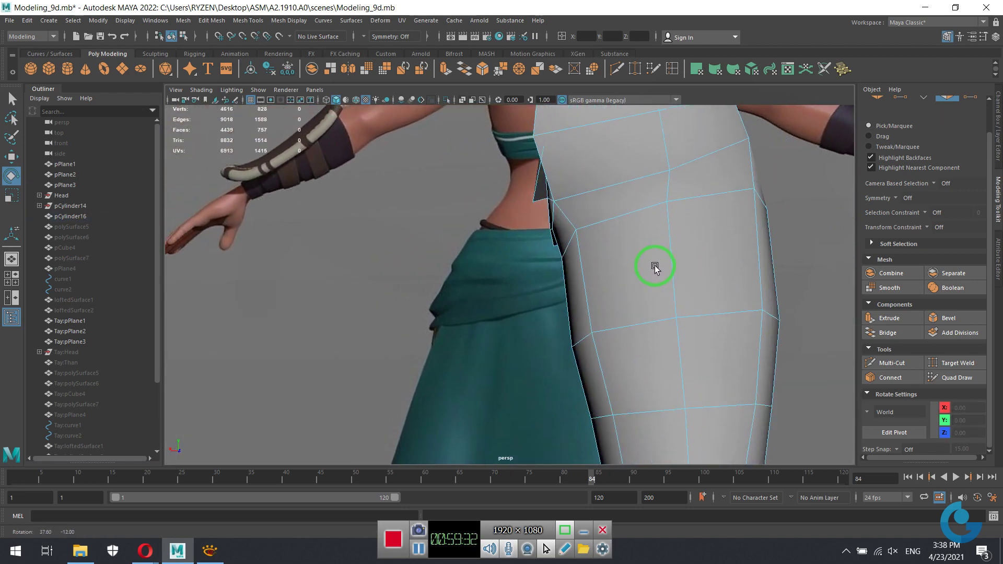
{"action": "left_click", "coordinate": [540, 197]}
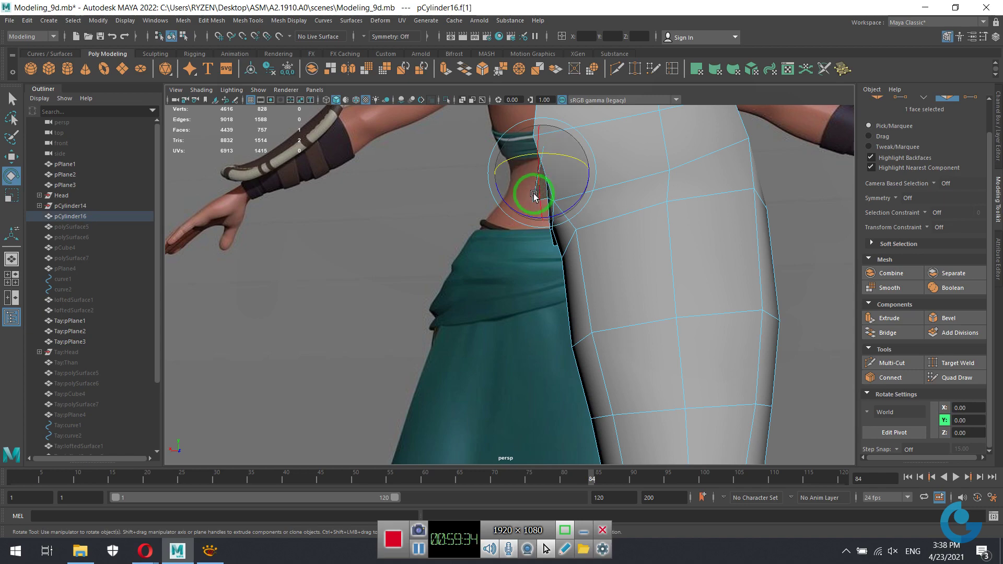
{"action": "key", "text": "Delete"}
{"action": "mouse_move", "coordinate": [605, 226]}
{"action": "left_mouse_down", "text": "alt"}
{"action": "mouse_move", "coordinate": [694, 216]}
{"action": "mouse_move", "coordinate": [730, 183]}
{"action": "mouse_move", "coordinate": [838, 213]}
{"action": "mouse_move", "coordinate": [795, 253]}
{"action": "mouse_move", "coordinate": [665, 203]}
{"action": "mouse_move", "coordinate": [638, 377]}
{"action": "mouse_move", "coordinate": [728, 358]}
{"action": "mouse_move", "coordinate": [716, 331]}
{"action": "mouse_move", "coordinate": [758, 331]}
{"action": "mouse_move", "coordinate": [735, 332]}
{"action": "left_mouse_up", "text": "alt"}
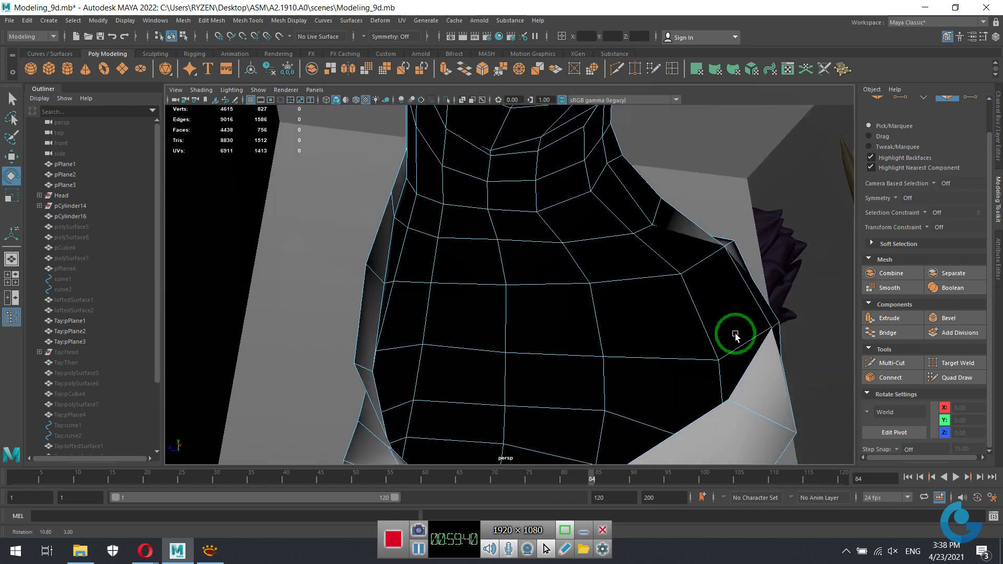
{"action": "left_click", "coordinate": [735, 242]}
{"action": "mouse_move", "coordinate": [735, 258]}
{"action": "left_mouse_down", "text": "alt"}
{"action": "mouse_move", "coordinate": [732, 356]}
{"action": "mouse_move", "coordinate": [709, 358]}
{"action": "left_mouse_up", "text": "alt"}
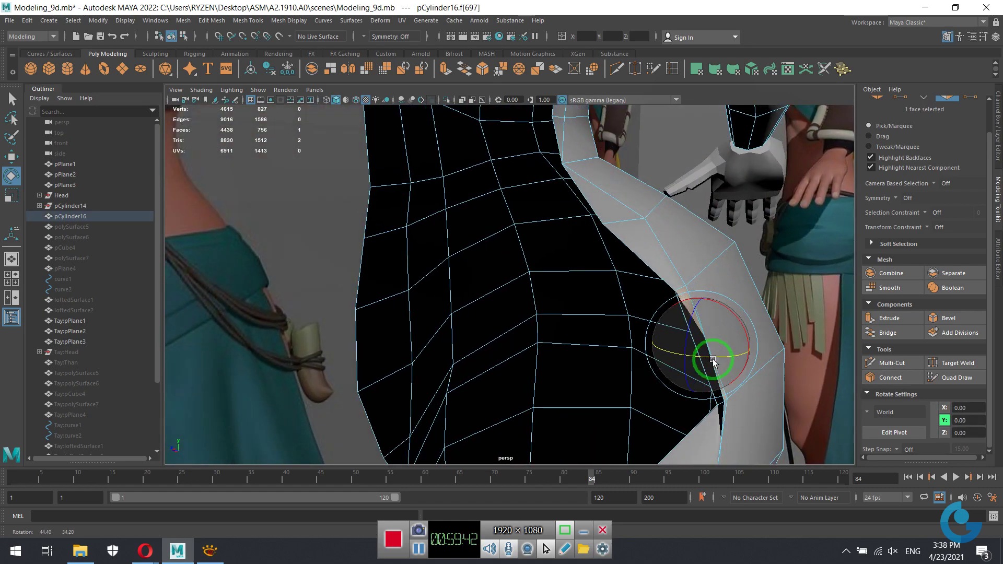
{"action": "key", "text": "Delete"}
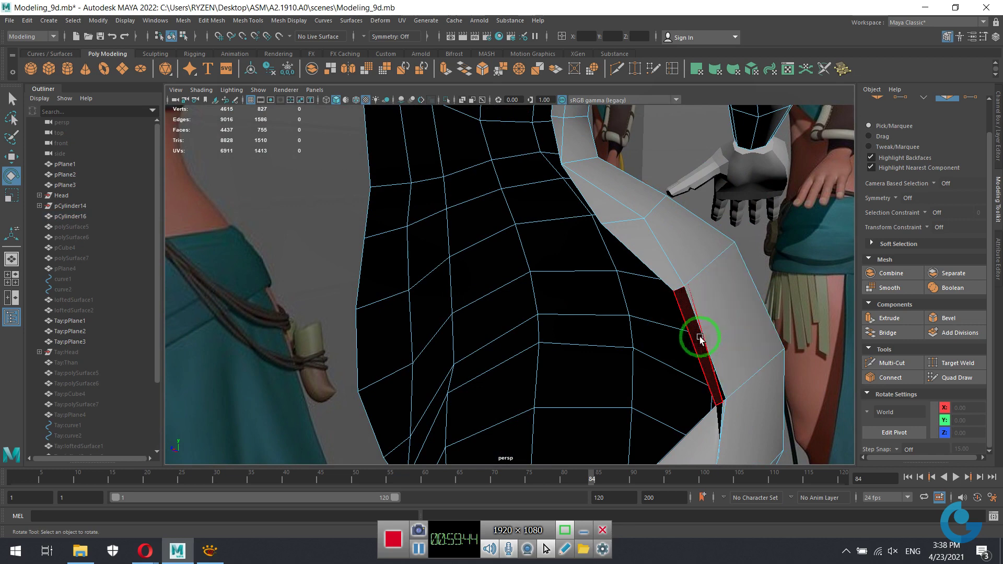
Delete two thin sliver faces, then undo the last two deletions.
{"action": "left_click", "coordinate": [700, 341]}
{"action": "mouse_move", "coordinate": [721, 385]}
{"action": "left_mouse_down", "text": "alt"}
{"action": "mouse_move", "coordinate": [635, 386]}
{"action": "mouse_move", "coordinate": [505, 282]}
{"action": "left_mouse_up", "text": "alt"}
{"action": "key", "text": "Delete"}
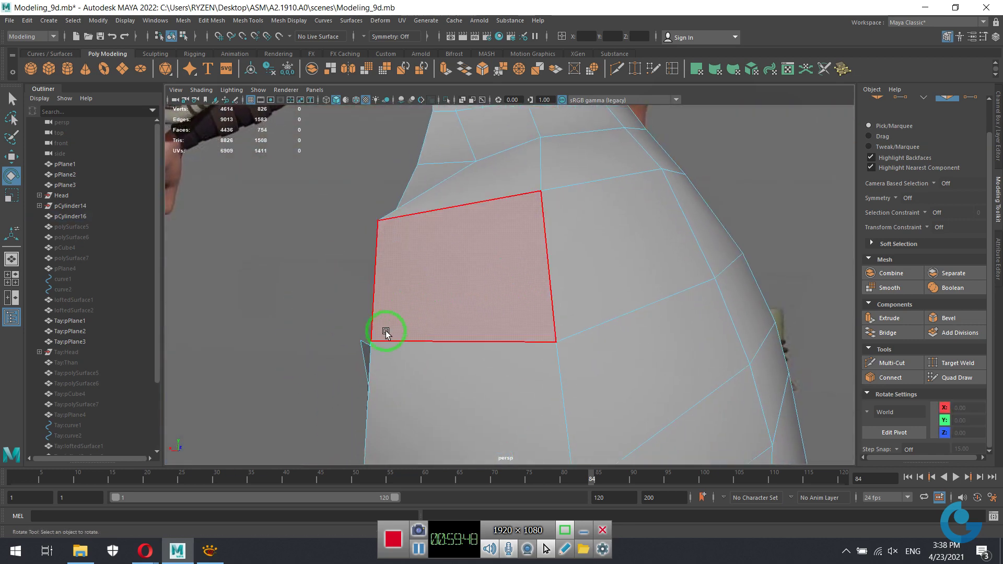
{"action": "left_click", "coordinate": [365, 349]}
{"action": "key", "text": "Delete"}
{"action": "mouse_move", "coordinate": [571, 321]}
{"action": "left_mouse_down", "text": "alt"}
{"action": "mouse_move", "coordinate": [560, 343]}
{"action": "mouse_move", "coordinate": [667, 340]}
{"action": "left_mouse_up", "text": "alt"}
{"action": "key", "text": "ctrl+z"}
{"action": "key", "text": "ctrl+z"}
{"action": "key", "text": "ctrl+z"}
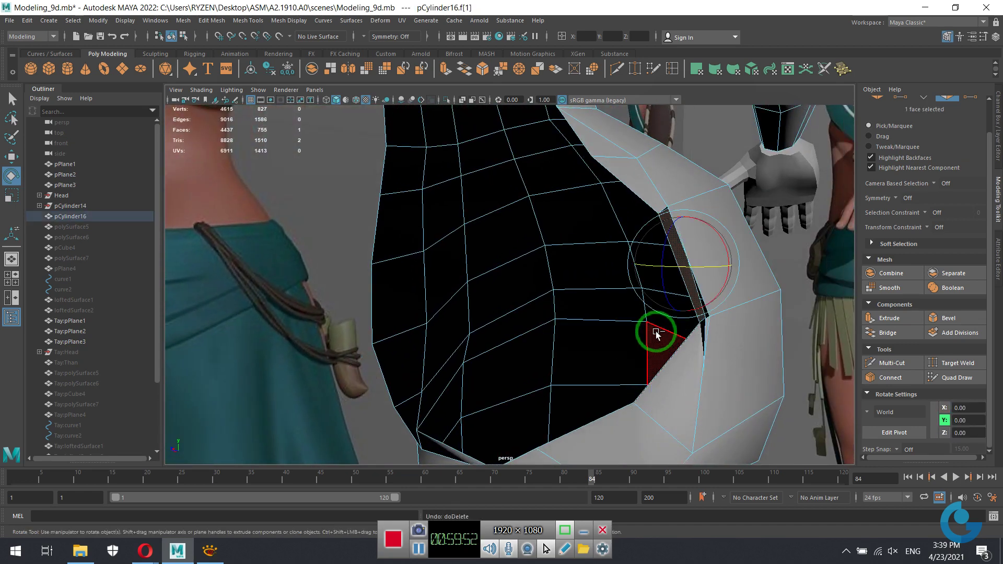
{"action": "key", "text": "ctrl+z"}
{"action": "key", "text": "ctrl+z"}
{"action": "key", "text": "ctrl+z"}
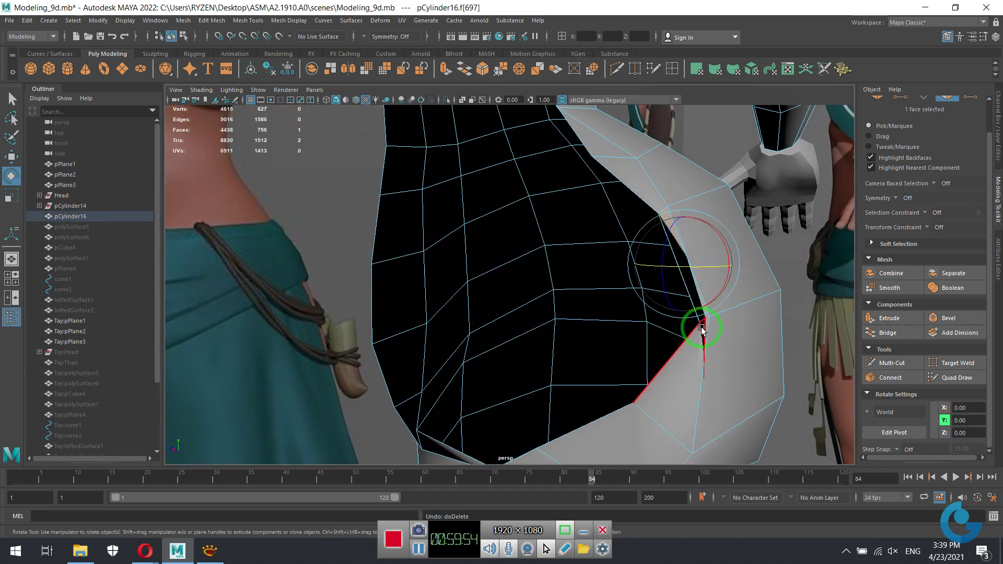
Delete two sliver faces along the torso's side silhouette.
{"action": "left_click_drag", "start_coordinate": [663, 355], "coordinate": [291, 341], "text": "alt"}
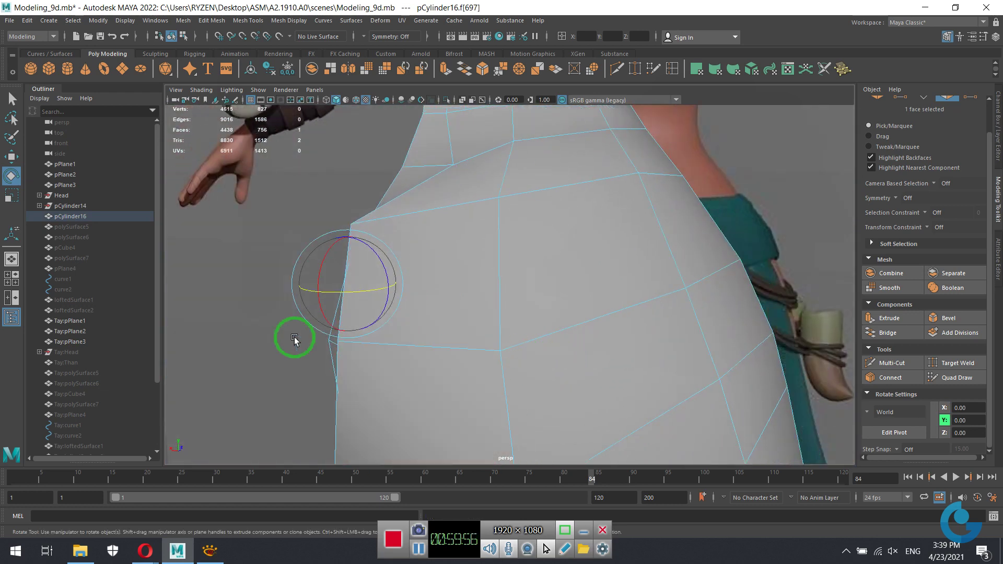
{"action": "left_click", "coordinate": [321, 341]}
{"action": "left_click", "coordinate": [334, 333]}
{"action": "key", "text": "Delete"}
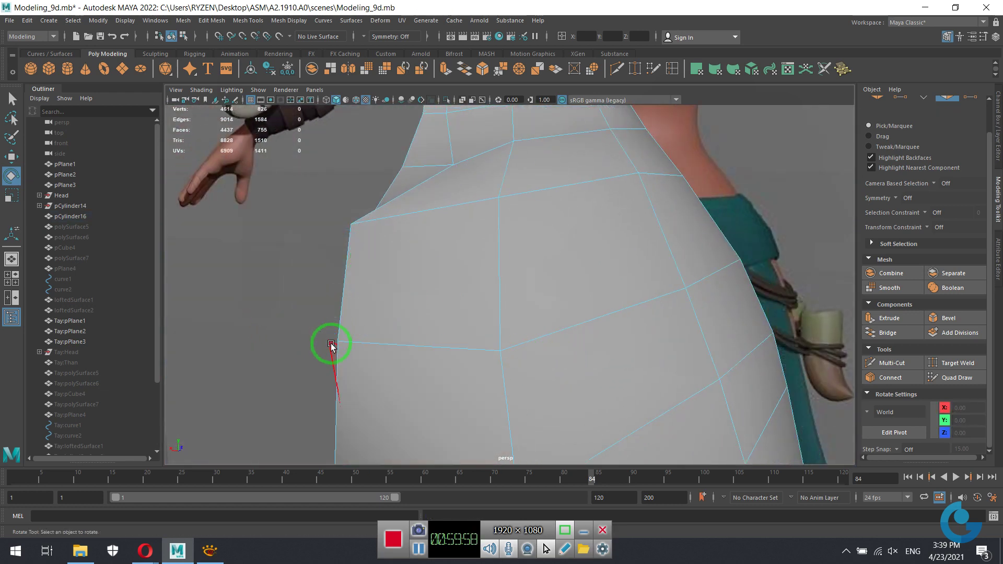
{"action": "left_click", "coordinate": [332, 348]}
{"action": "key", "text": "Delete"}
{"action": "mouse_move", "coordinate": [496, 325]}
{"action": "left_mouse_down", "text": "alt"}
{"action": "mouse_move", "coordinate": [567, 314]}
{"action": "mouse_move", "coordinate": [573, 327]}
{"action": "mouse_move", "coordinate": [511, 330]}
{"action": "mouse_move", "coordinate": [667, 272]}
{"action": "mouse_move", "coordinate": [630, 291]}
{"action": "mouse_move", "coordinate": [604, 264]}
{"action": "mouse_move", "coordinate": [677, 343]}
{"action": "mouse_move", "coordinate": [494, 258]}
{"action": "mouse_move", "coordinate": [523, 271]}
{"action": "mouse_move", "coordinate": [538, 253]}
{"action": "mouse_move", "coordinate": [535, 305]}
{"action": "mouse_move", "coordinate": [506, 290]}
{"action": "mouse_move", "coordinate": [525, 271]}
{"action": "mouse_move", "coordinate": [522, 223]}
{"action": "left_mouse_up", "text": "alt"}
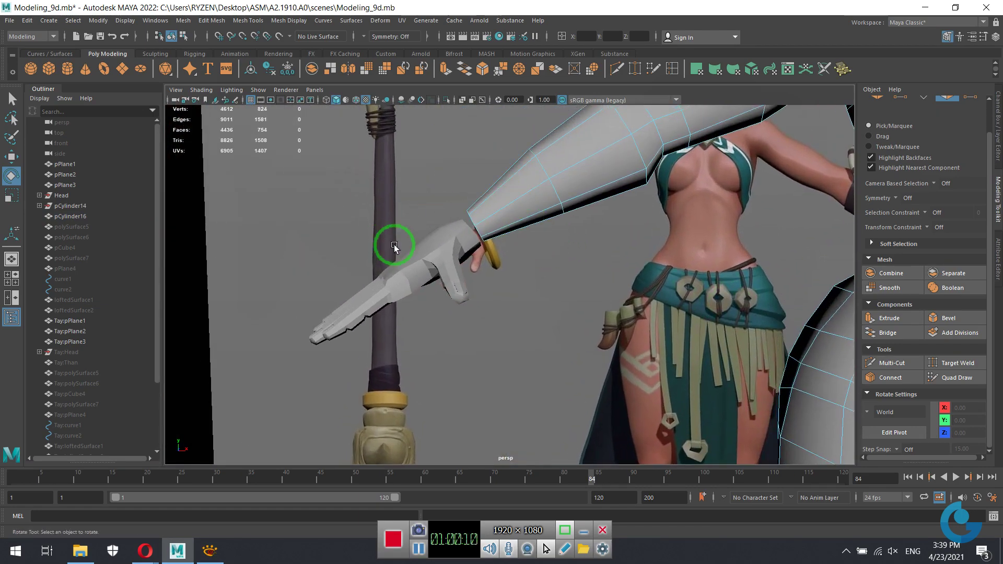
Select the hand and pCylinder16 and combine them with Mesh > Combine into Tay:pCylinder15.
{"action": "right_click_drag", "start_coordinate": [525, 208], "coordinate": [553, 188]}
{"action": "left_click", "coordinate": [438, 241]}
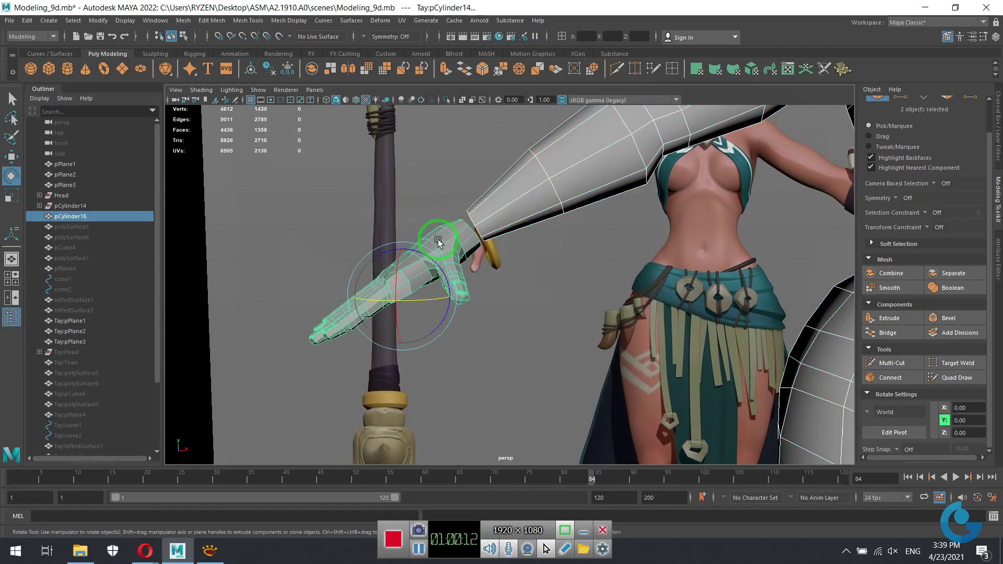
{"action": "mouse_move", "coordinate": [502, 229]}
{"action": "left_mouse_down", "text": "alt"}
{"action": "mouse_move", "coordinate": [587, 324]}
{"action": "mouse_move", "coordinate": [629, 316]}
{"action": "mouse_move", "coordinate": [509, 333]}
{"action": "mouse_move", "coordinate": [403, 112]}
{"action": "left_mouse_up", "text": "alt"}
{"action": "mouse_move", "coordinate": [503, 179]}
{"action": "right_mouse_down", "text": "alt"}
{"action": "mouse_move", "coordinate": [683, 287]}
{"action": "mouse_move", "coordinate": [495, 267]}
{"action": "right_mouse_up", "text": "alt"}
{"action": "left_click_drag", "start_coordinate": [495, 267], "coordinate": [507, 265], "text": "alt"}
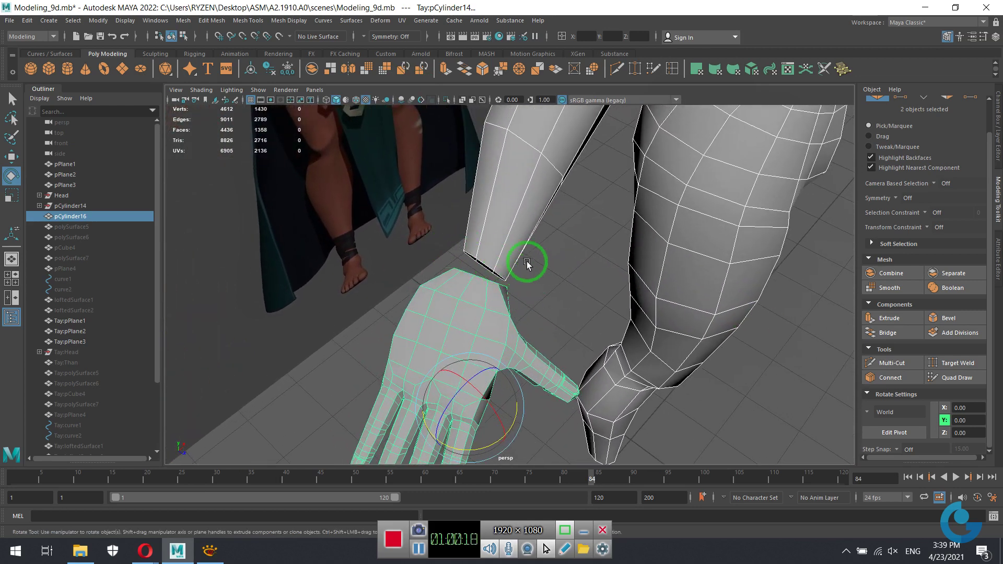
{"action": "right_click_drag", "start_coordinate": [471, 245], "coordinate": [549, 314], "text": "alt"}
{"action": "left_click_drag", "start_coordinate": [549, 314], "coordinate": [422, 255], "text": "alt"}
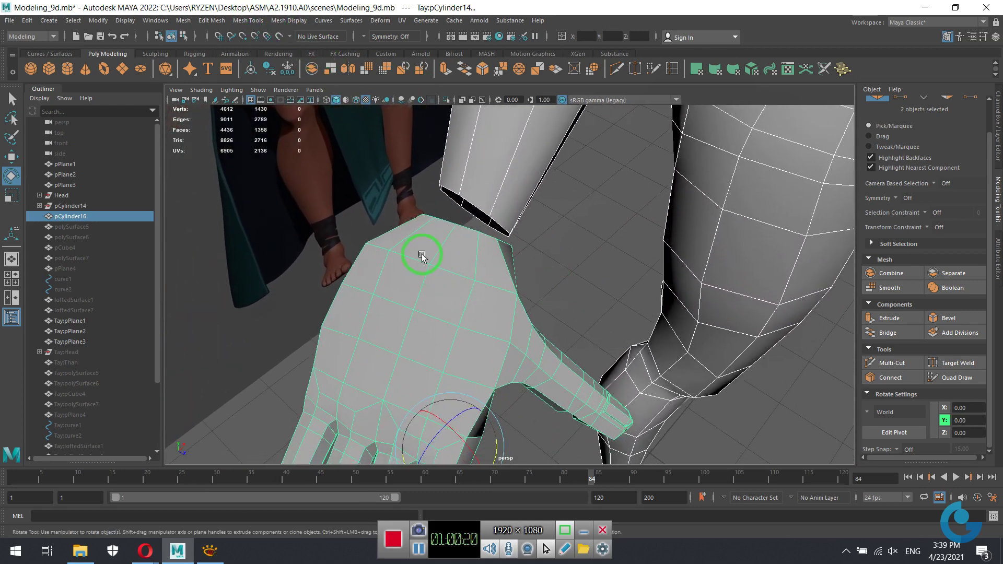
{"action": "left_click", "coordinate": [453, 277]}
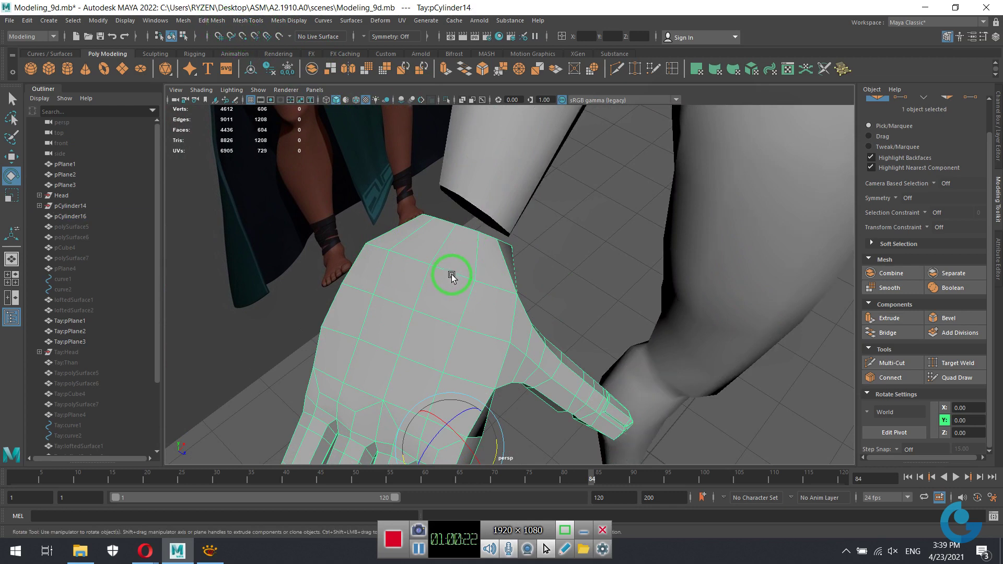
{"action": "left_click", "coordinate": [498, 189], "text": "shift"}
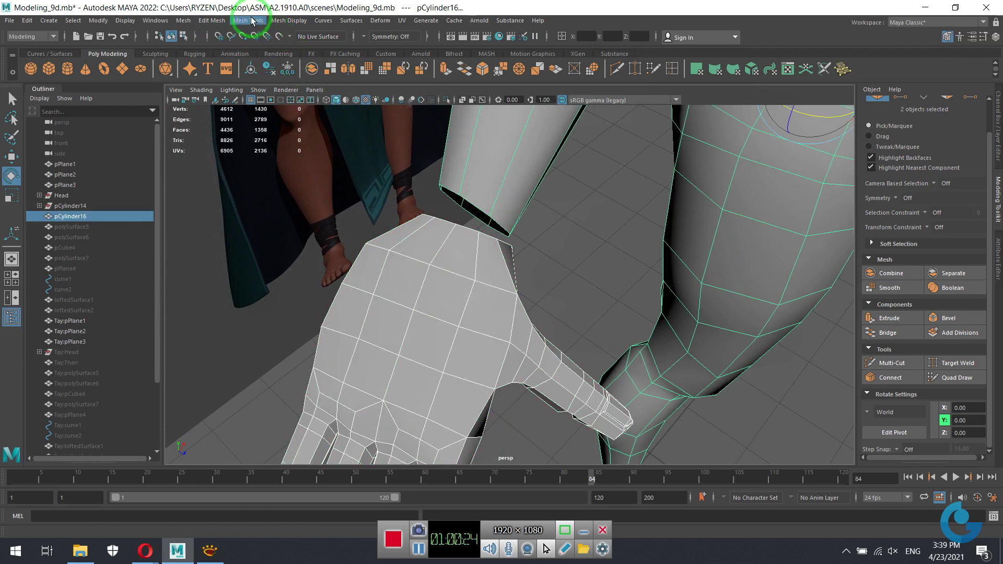
{"action": "left_click", "coordinate": [182, 21]}
{"action": "left_click", "coordinate": [204, 58]}
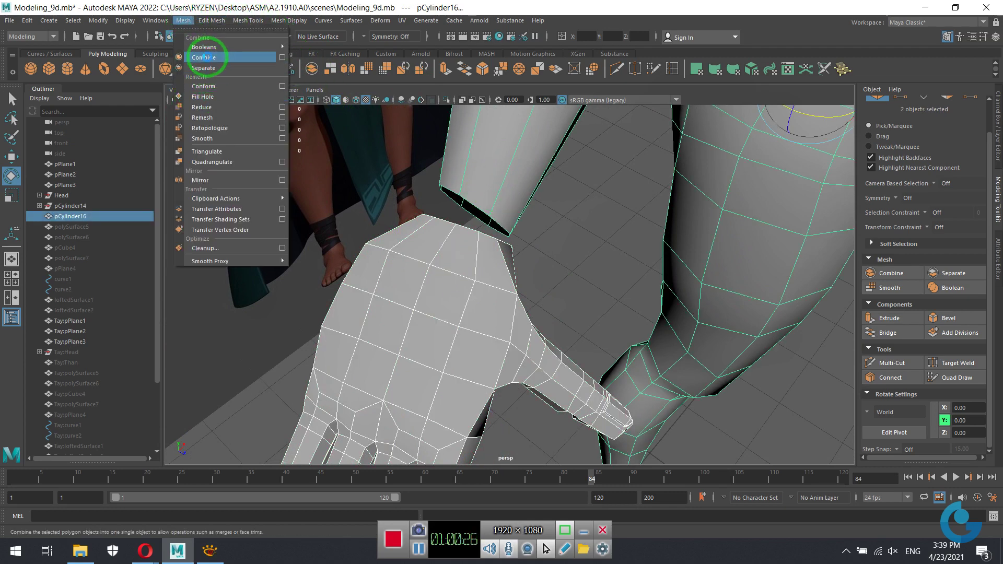
{"action": "left_click_drag", "start_coordinate": [399, 291], "coordinate": [447, 296], "text": "alt"}
{"action": "right_click_drag", "start_coordinate": [447, 296], "coordinate": [564, 313], "text": "alt"}
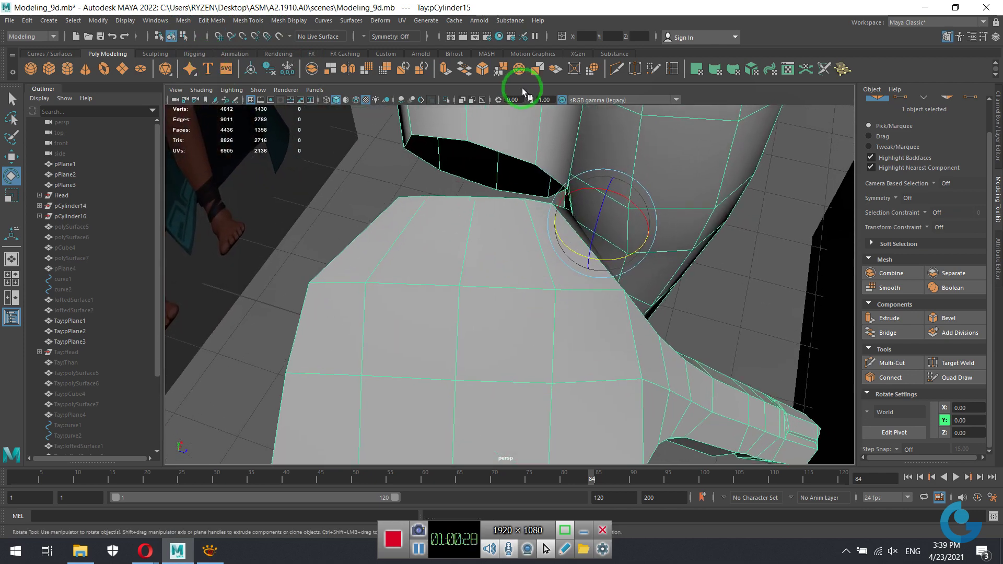
Slice new edges across the top of the hand near the wrist with Multi-Cut.
{"action": "left_click", "coordinate": [616, 68]}
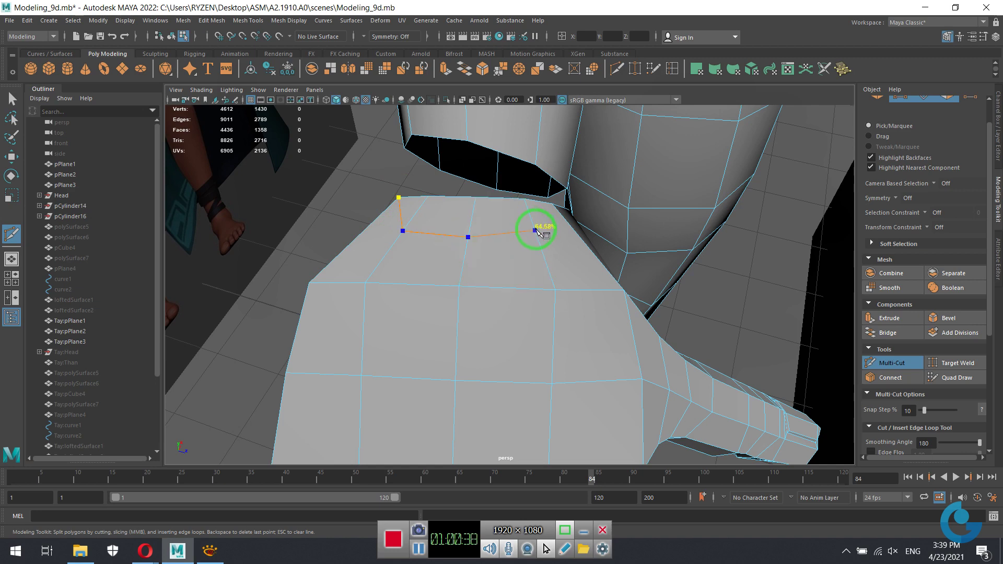
{"action": "mouse_move", "coordinate": [541, 238]}
{"action": "left_mouse_down", "text": "alt"}
{"action": "mouse_move", "coordinate": [549, 246]}
{"action": "mouse_move", "coordinate": [463, 253]}
{"action": "left_mouse_up", "text": "alt"}
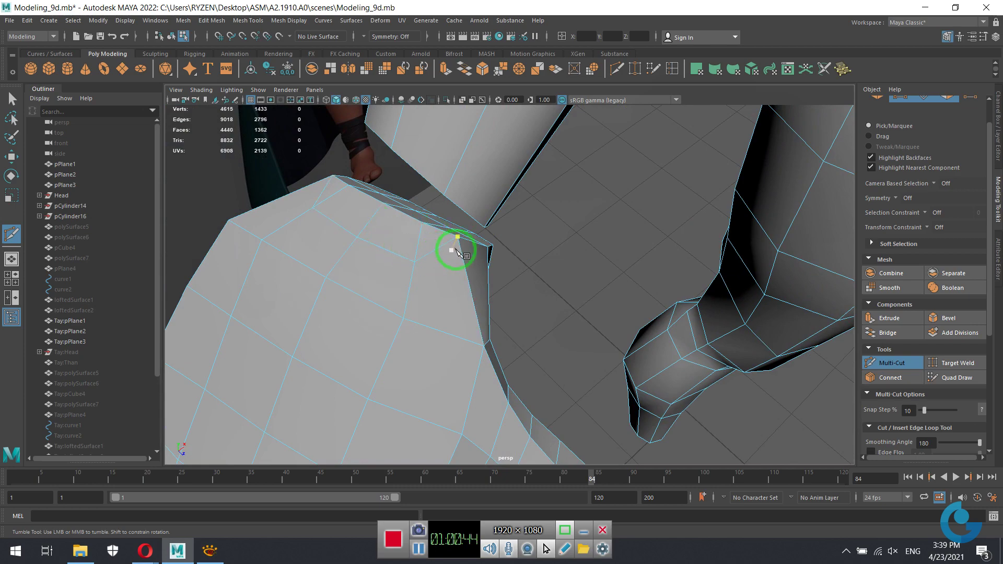
{"action": "mouse_move", "coordinate": [458, 251]}
{"action": "left_mouse_down", "text": "alt"}
{"action": "mouse_move", "coordinate": [453, 280]}
{"action": "mouse_move", "coordinate": [320, 202]}
{"action": "mouse_move", "coordinate": [477, 238]}
{"action": "mouse_move", "coordinate": [537, 224]}
{"action": "left_mouse_up", "text": "alt"}
{"action": "middle_click_drag", "start_coordinate": [537, 224], "coordinate": [428, 202], "text": "alt"}
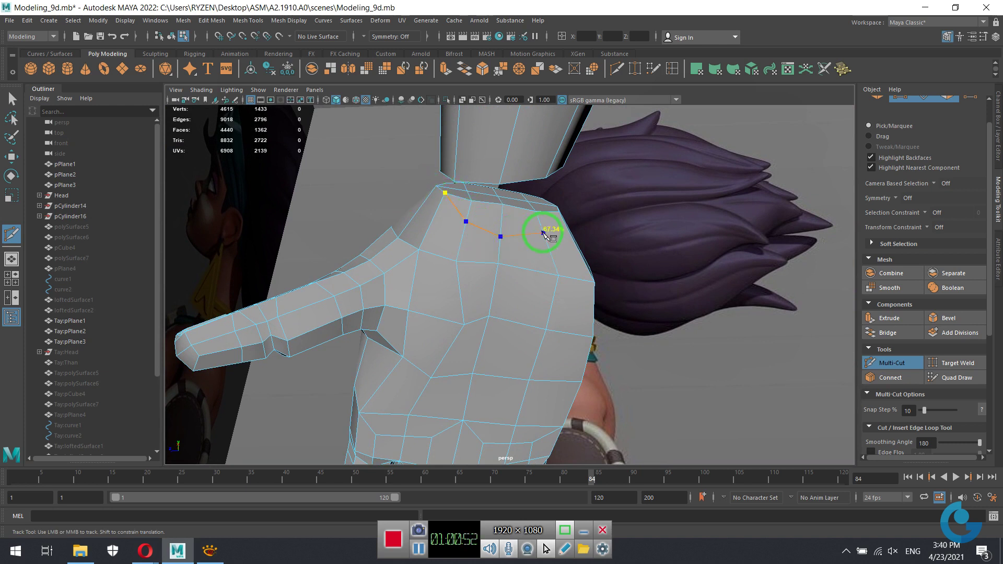
{"action": "right_click_drag", "start_coordinate": [544, 236], "coordinate": [515, 264], "text": "alt"}
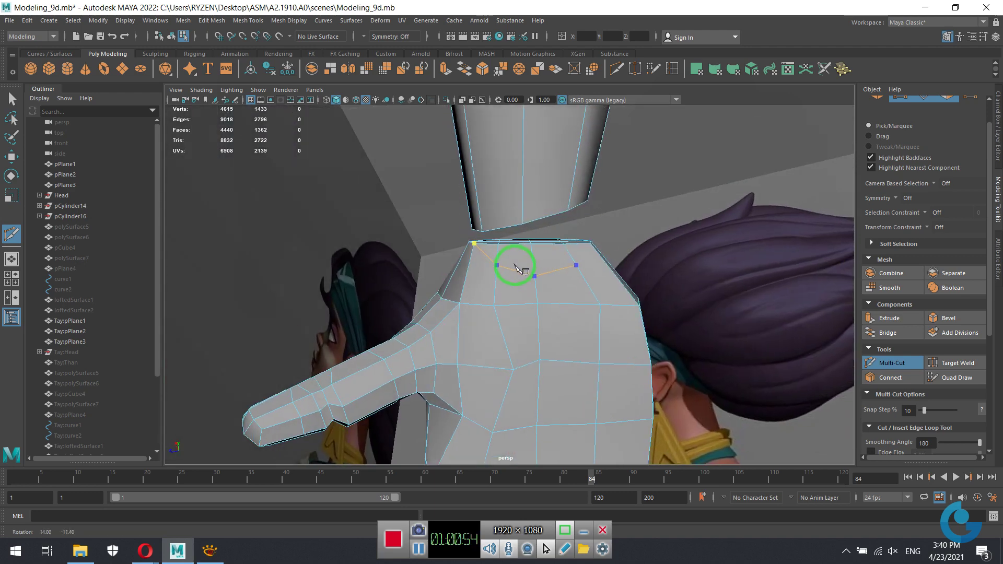
{"action": "mouse_move", "coordinate": [515, 264]}
{"action": "left_mouse_down", "text": "alt"}
{"action": "mouse_move", "coordinate": [564, 277]}
{"action": "mouse_move", "coordinate": [444, 274]}
{"action": "left_mouse_up", "text": "alt"}
{"action": "right_click_drag", "start_coordinate": [444, 273], "coordinate": [491, 249], "text": "alt"}
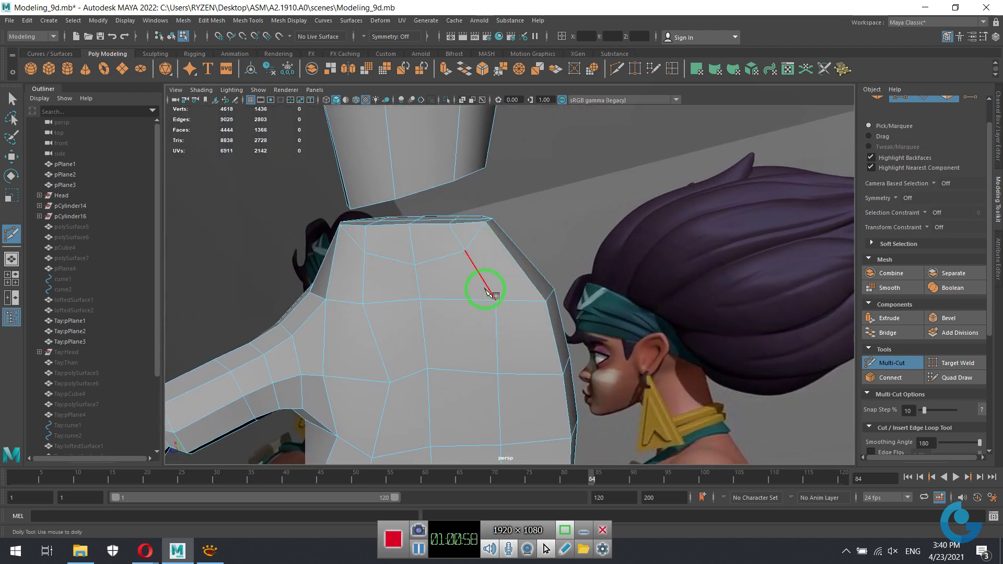
With the Move tool in edge mode, select the wrist edge loop and a wrist-top edge.
{"action": "key", "text": "w"}
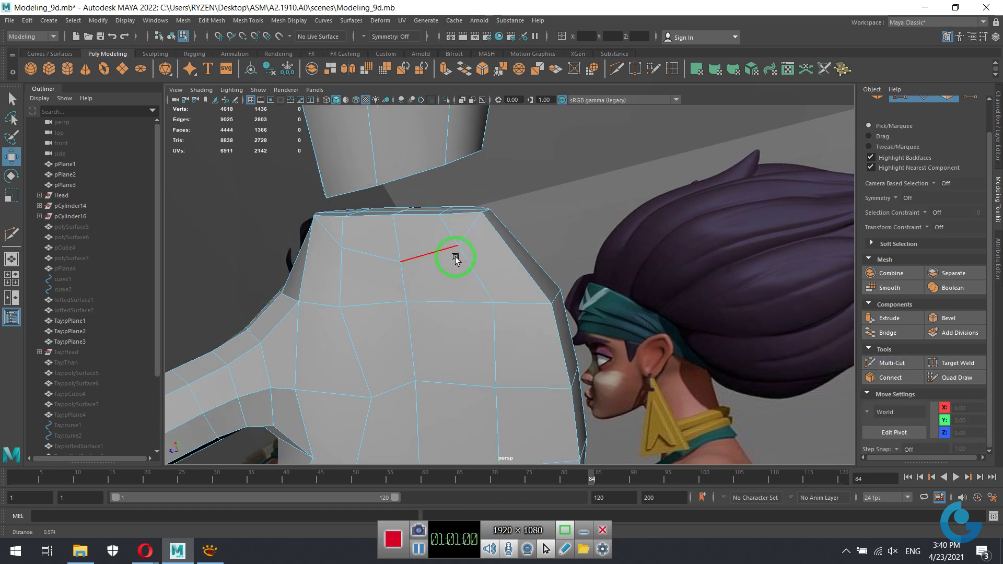
{"action": "scroll", "coordinate": [459, 253], "scroll_direction": "up", "scroll_amount": 3}
{"action": "mouse_move", "coordinate": [454, 253]}
{"action": "left_mouse_down", "text": "alt"}
{"action": "mouse_move", "coordinate": [511, 246]}
{"action": "mouse_move", "coordinate": [503, 265]}
{"action": "left_mouse_up", "text": "alt"}
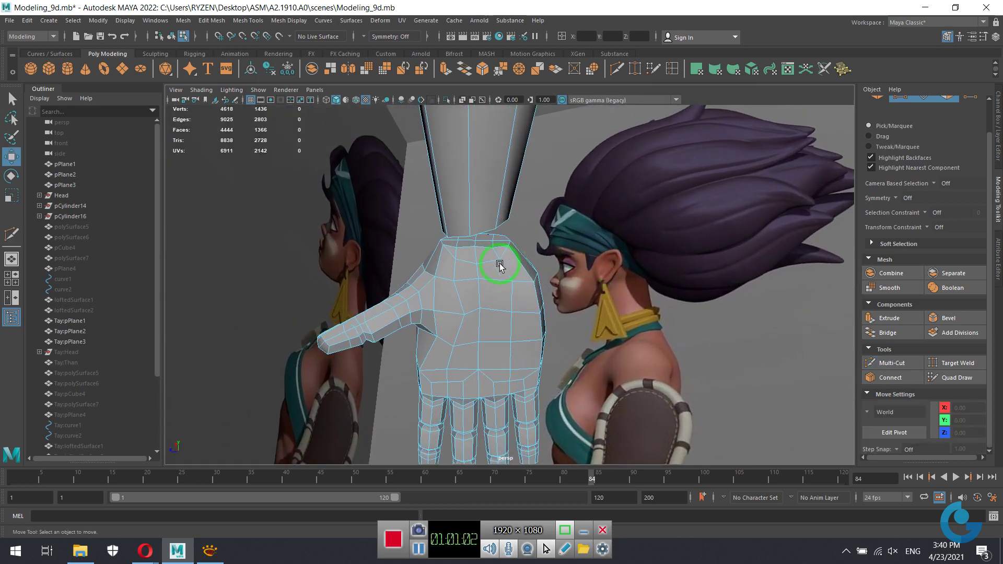
{"action": "right_click", "coordinate": [498, 267]}
{"action": "left_click", "coordinate": [499, 235]}
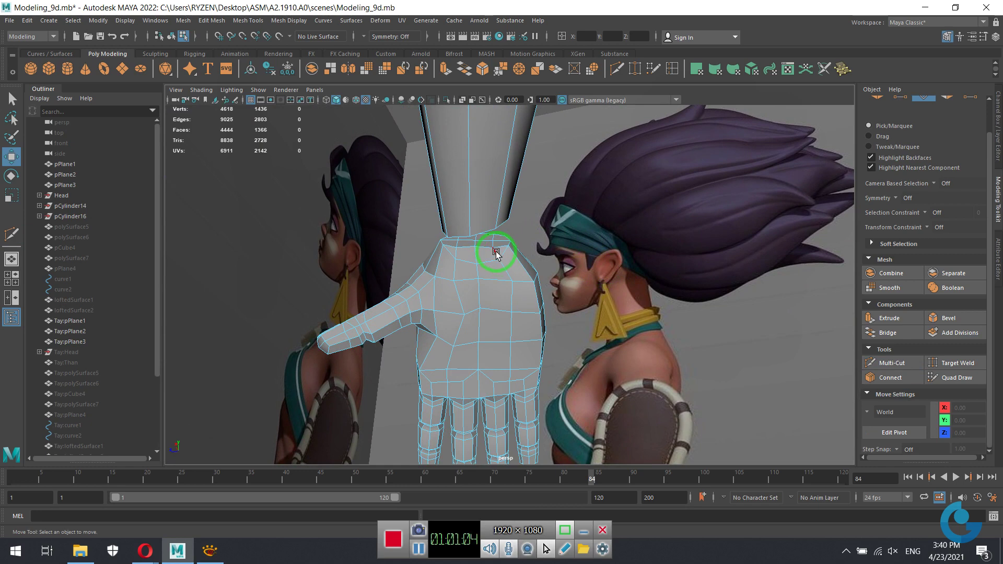
{"action": "double_click", "coordinate": [495, 254]}
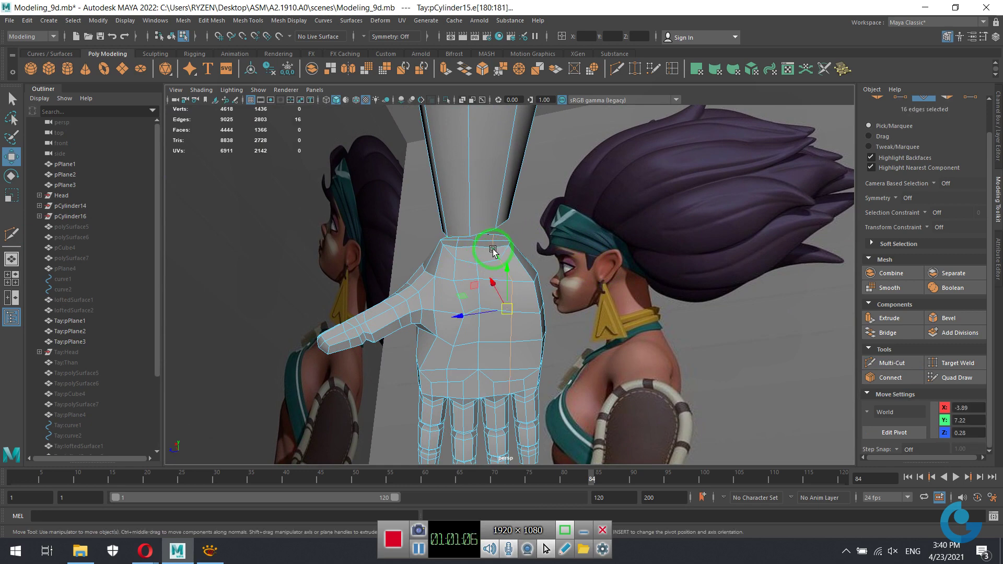
{"action": "left_click", "coordinate": [493, 243]}
{"action": "left_click_drag", "start_coordinate": [510, 231], "coordinate": [538, 266], "text": "alt"}
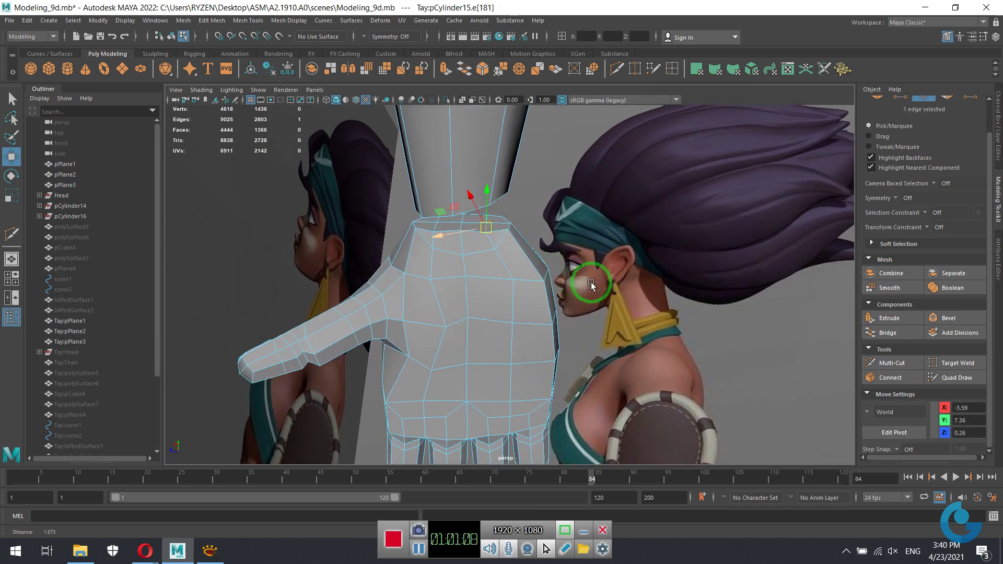
{"action": "right_click_drag", "start_coordinate": [541, 208], "coordinate": [523, 219]}
Delete the top face ring at the wrist and two stray edges near the neck.
{"action": "double_click", "coordinate": [507, 224]}
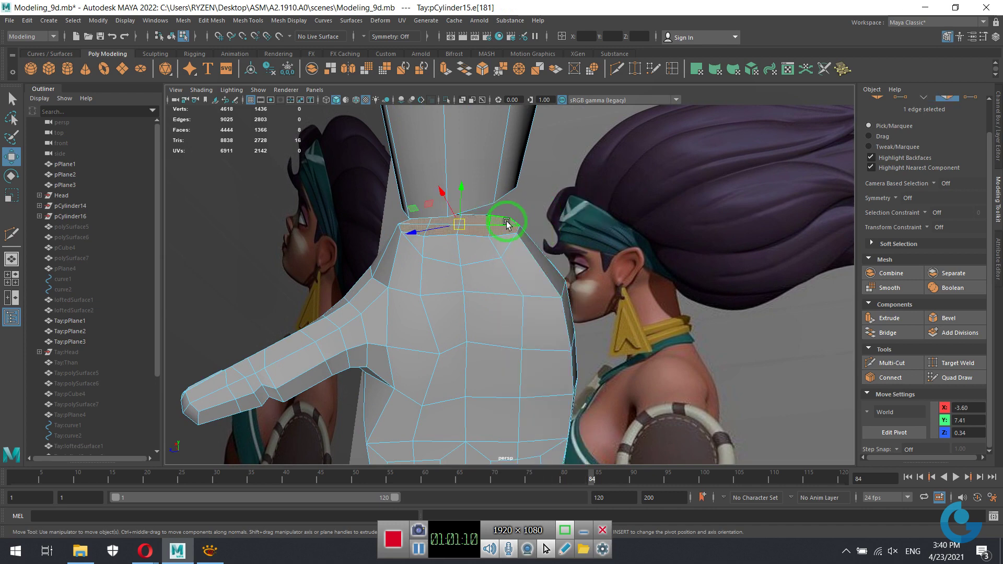
{"action": "key", "text": "Delete"}
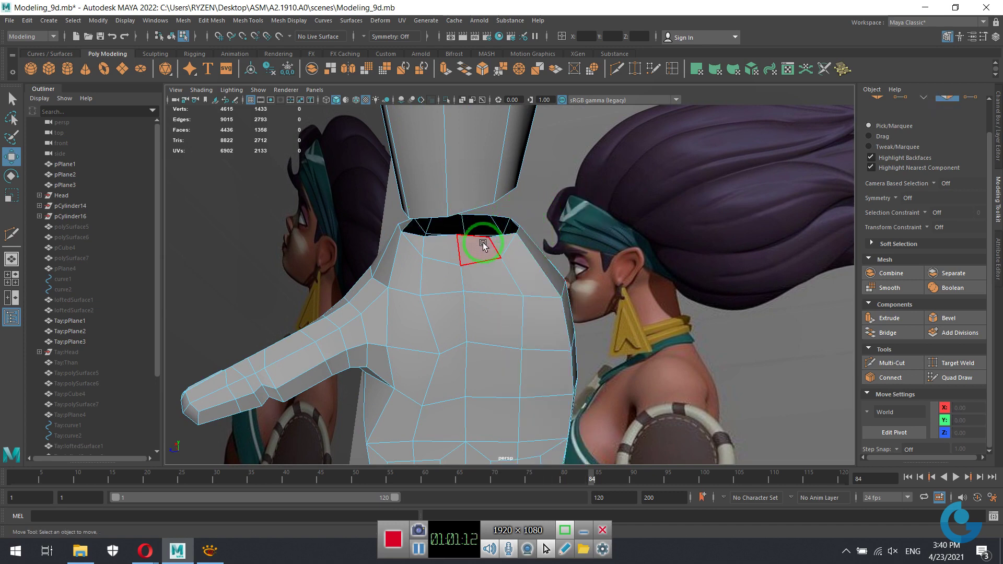
{"action": "right_click_drag", "start_coordinate": [483, 244], "coordinate": [514, 178]}
{"action": "left_click", "coordinate": [494, 246]}
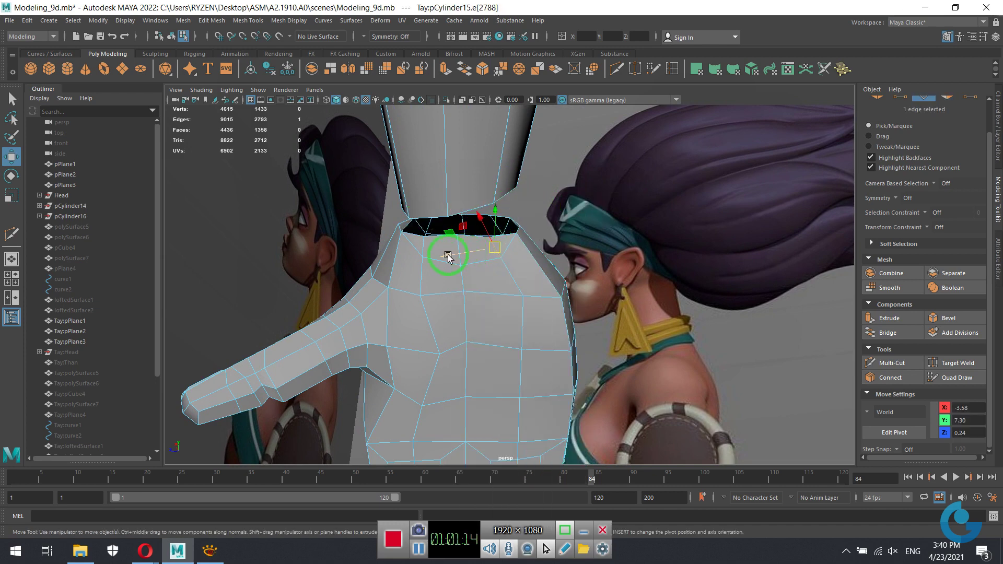
{"action": "left_click", "coordinate": [427, 244], "text": "shift"}
{"action": "key", "text": "Delete"}
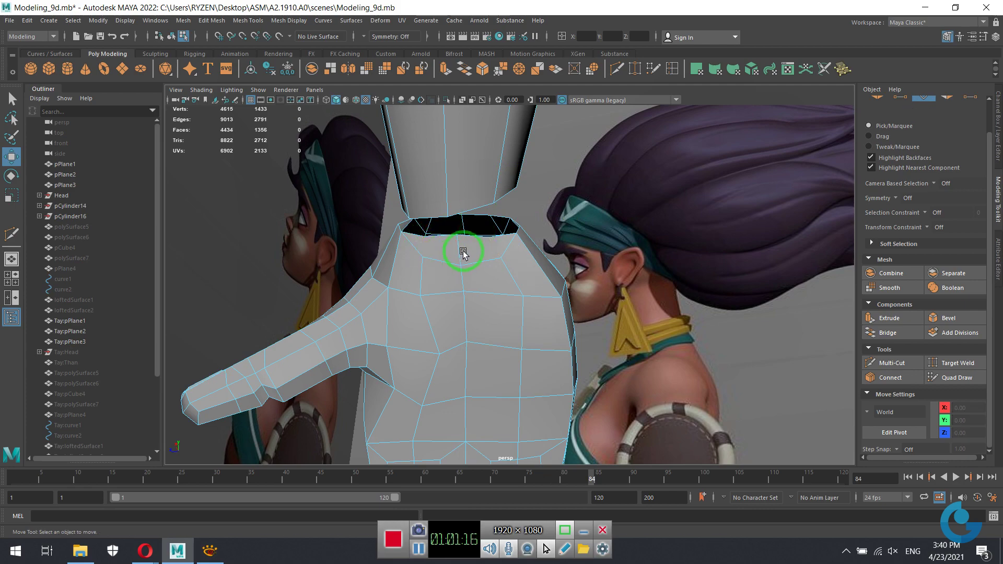
Delete two stray edges at the wrist, leaving 1354 faces.
{"action": "mouse_move", "coordinate": [448, 297]}
{"action": "left_mouse_down", "text": "alt"}
{"action": "mouse_move", "coordinate": [491, 293]}
{"action": "mouse_move", "coordinate": [525, 313]}
{"action": "mouse_move", "coordinate": [363, 253]}
{"action": "mouse_move", "coordinate": [599, 332]}
{"action": "left_mouse_up", "text": "alt"}
{"action": "left_click", "coordinate": [605, 321]}
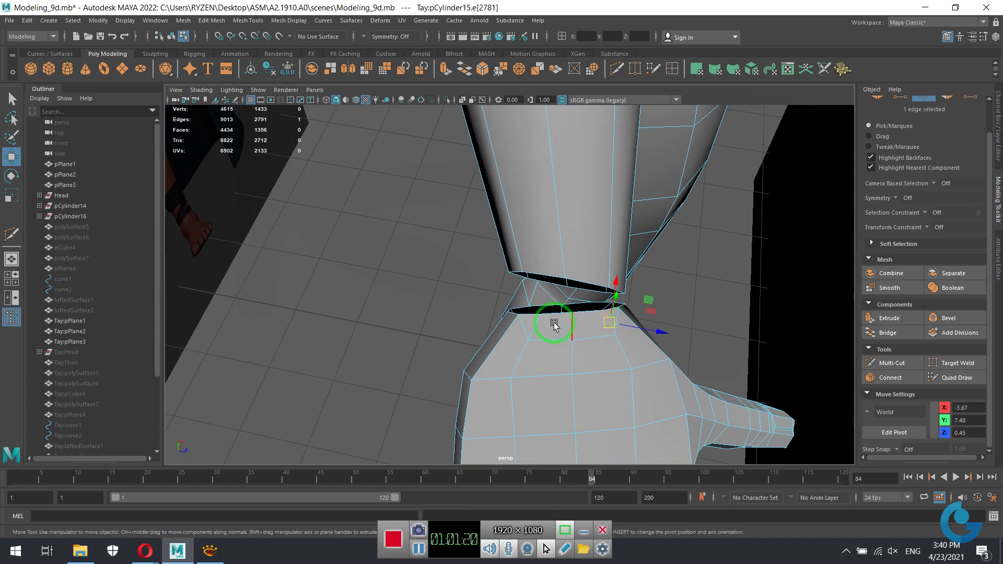
{"action": "left_click", "coordinate": [531, 328], "text": "shift"}
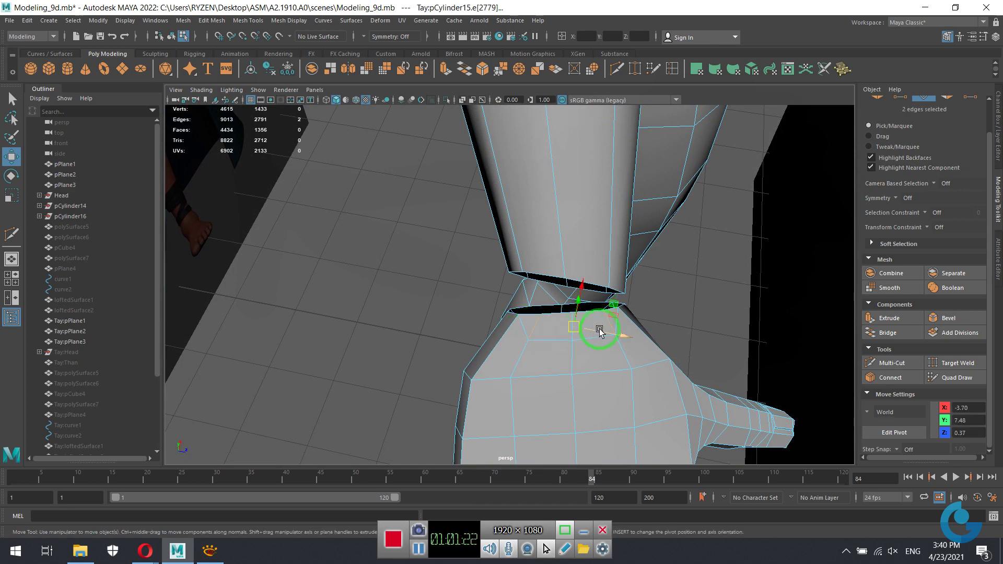
{"action": "key", "text": "Delete"}
{"action": "mouse_move", "coordinate": [653, 335]}
{"action": "left_mouse_down", "text": "alt"}
{"action": "mouse_move", "coordinate": [540, 343]}
{"action": "mouse_move", "coordinate": [589, 301]}
{"action": "mouse_move", "coordinate": [559, 319]}
{"action": "mouse_move", "coordinate": [497, 197]}
{"action": "left_mouse_up", "text": "alt"}
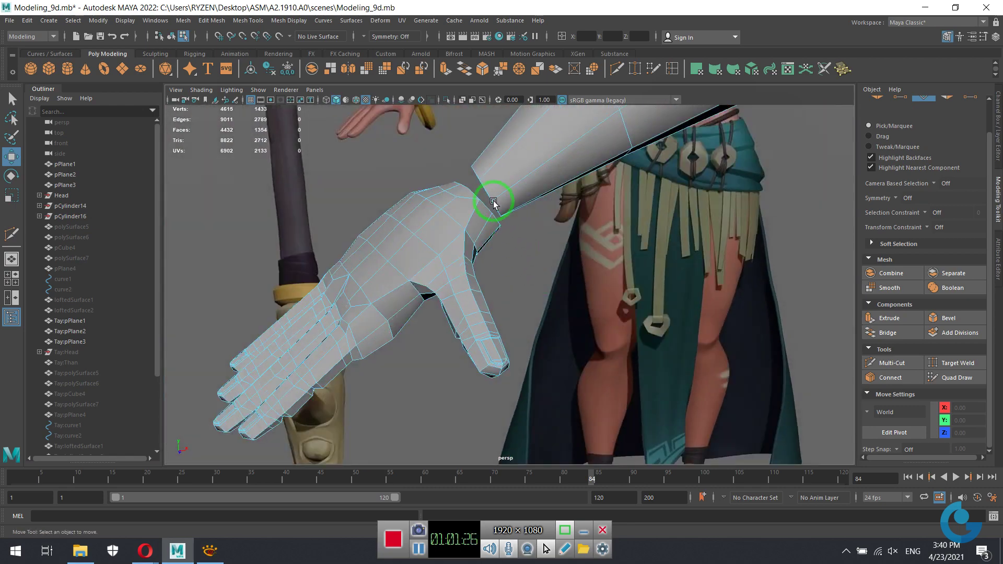
Inspect the gap between sleeve and wrist in the top, front and perspective views.
{"action": "key", "text": "space"}
{"action": "key", "text": "space"}
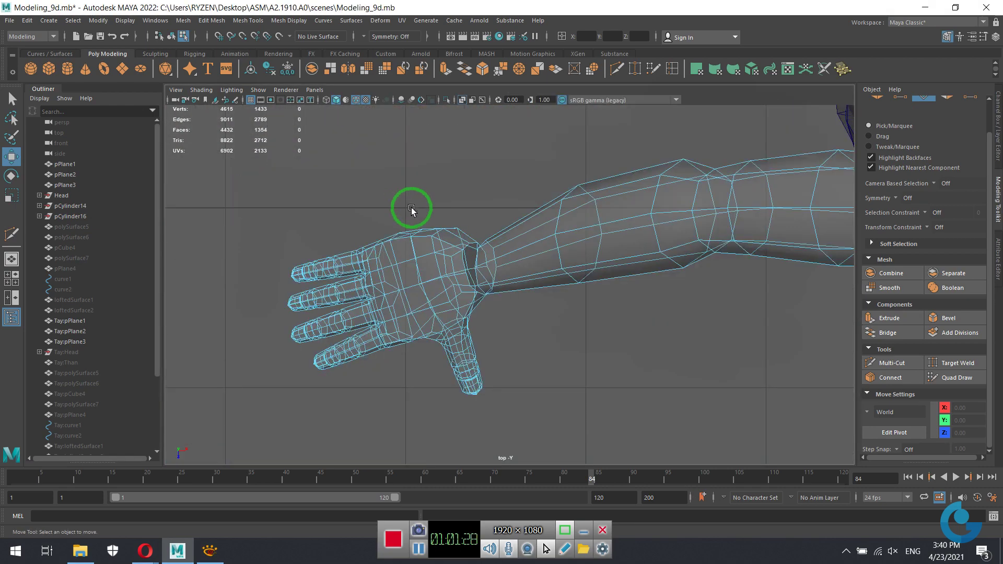
{"action": "scroll", "coordinate": [622, 303], "scroll_direction": "up", "scroll_amount": 3}
{"action": "scroll", "coordinate": [520, 253], "scroll_direction": "up", "scroll_amount": 3}
{"action": "key", "text": "space"}
{"action": "key", "text": "space"}
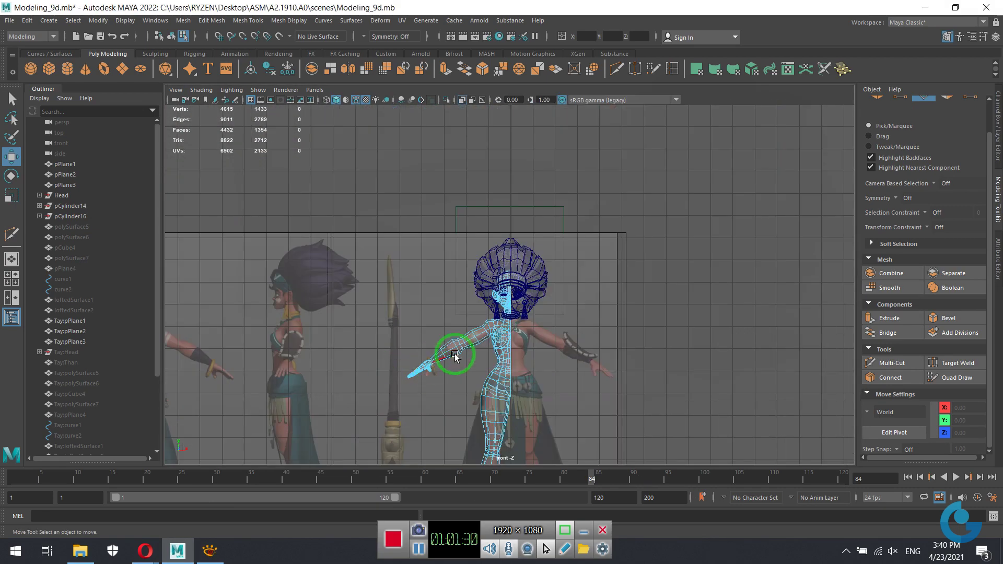
{"action": "key", "text": "f"}
{"action": "scroll", "coordinate": [616, 251], "scroll_direction": "up", "scroll_amount": 3}
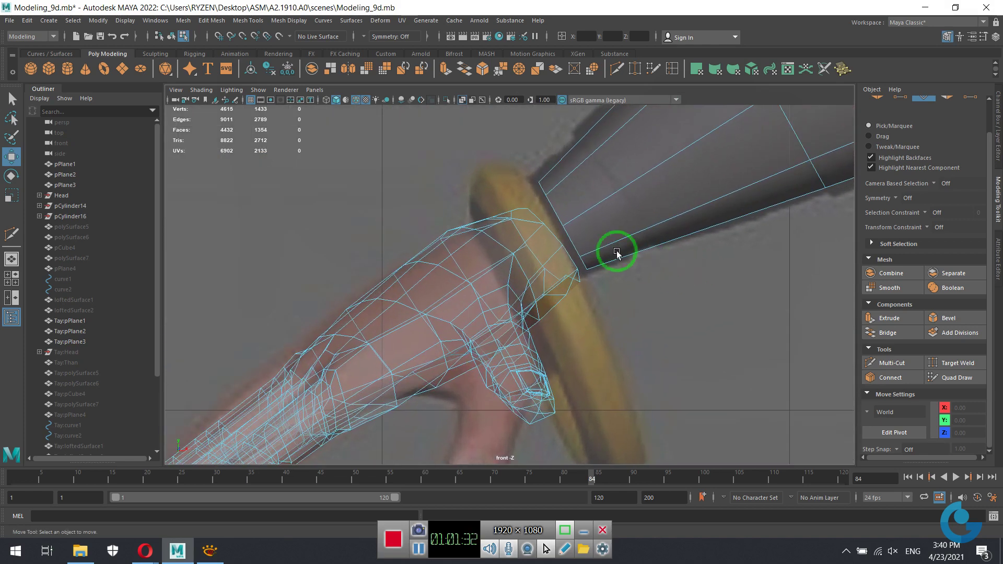
{"action": "scroll", "coordinate": [469, 283], "scroll_direction": "up", "scroll_amount": 3}
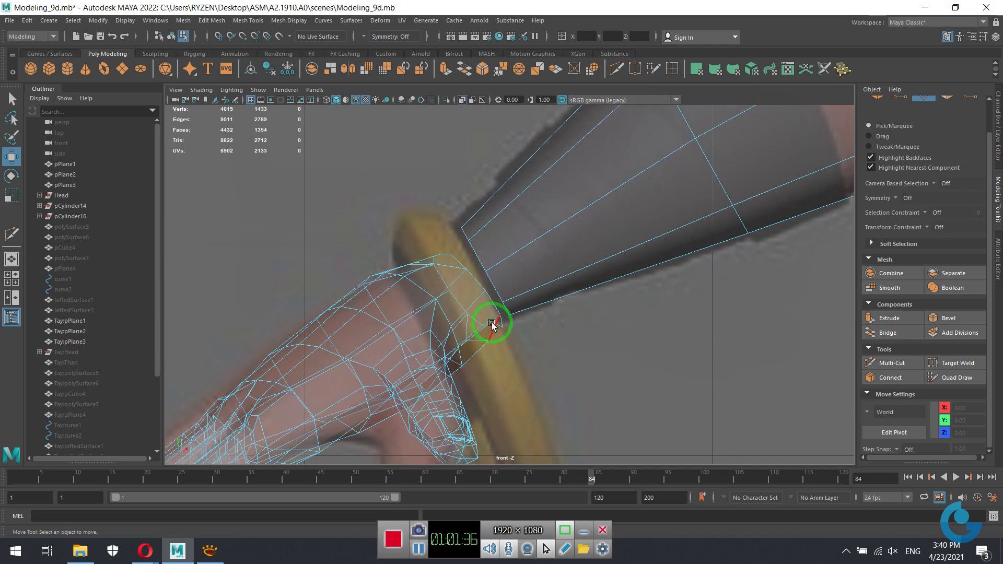
{"action": "key", "text": "space"}
{"action": "key", "text": "space"}
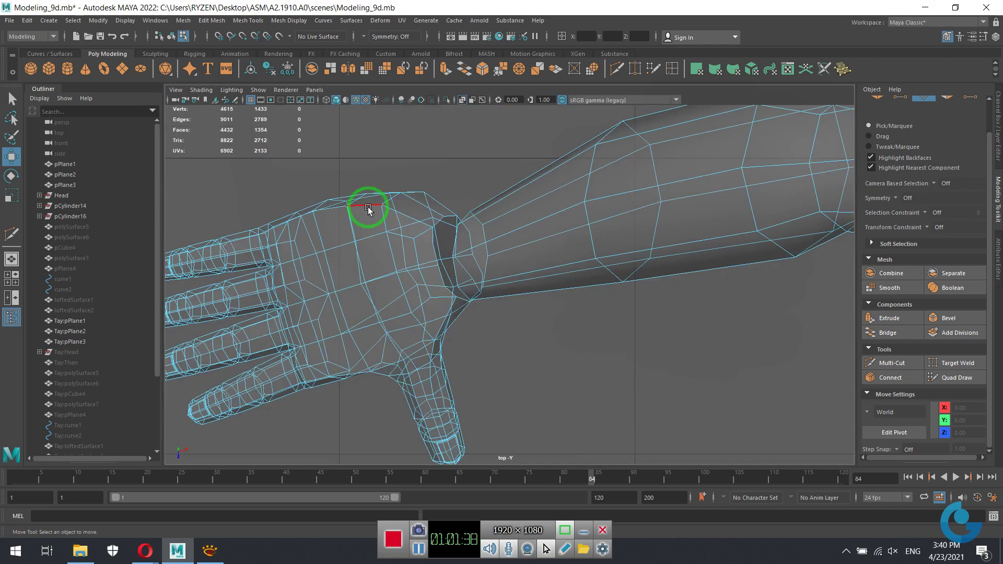
{"action": "scroll", "coordinate": [590, 313], "scroll_direction": "up", "scroll_amount": 3}
{"action": "scroll", "coordinate": [572, 314], "scroll_direction": "up", "scroll_amount": 3}
{"action": "scroll", "coordinate": [578, 298], "scroll_direction": "up", "scroll_amount": 2}
{"action": "left_click_drag", "start_coordinate": [578, 297], "coordinate": [677, 247], "text": "alt"}
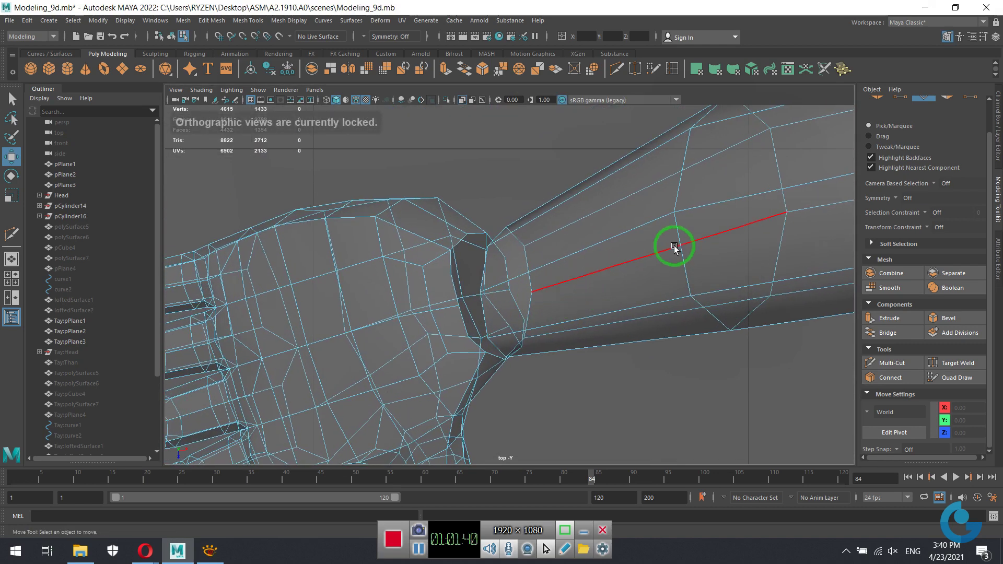
{"action": "key", "text": "space"}
{"action": "key", "text": "space"}
{"action": "mouse_move", "coordinate": [610, 276]}
{"action": "left_mouse_down", "text": "alt"}
{"action": "mouse_move", "coordinate": [678, 291]}
{"action": "mouse_move", "coordinate": [549, 265]}
{"action": "mouse_move", "coordinate": [560, 213]}
{"action": "left_mouse_up", "text": "alt"}
{"action": "scroll", "coordinate": [685, 300], "scroll_direction": "up", "scroll_amount": 2}
Select the forearm's 8-edge wrist edge loop and nudge it toward the hand.
{"action": "right_click_drag", "start_coordinate": [540, 205], "coordinate": [542, 197]}
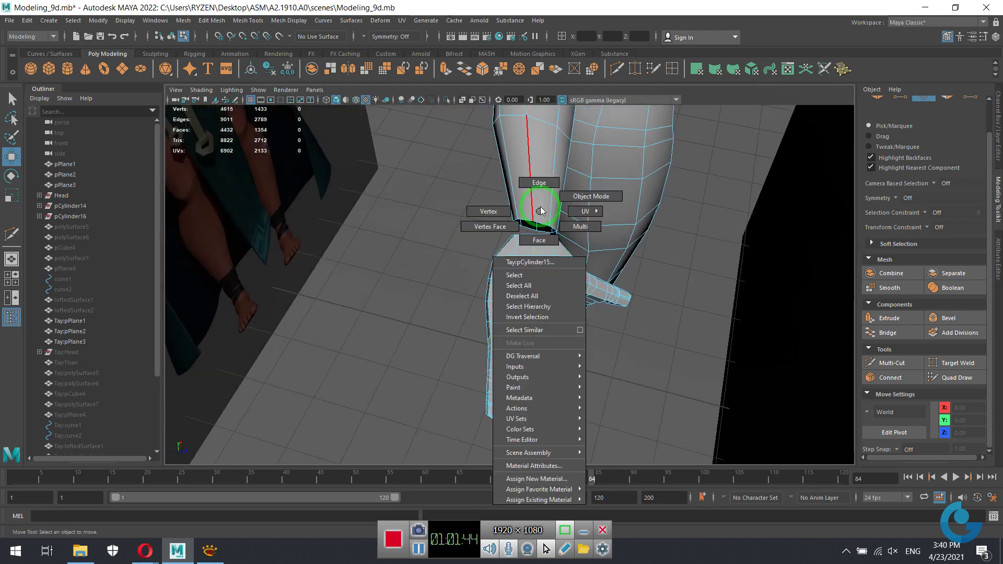
{"action": "double_click", "coordinate": [544, 228]}
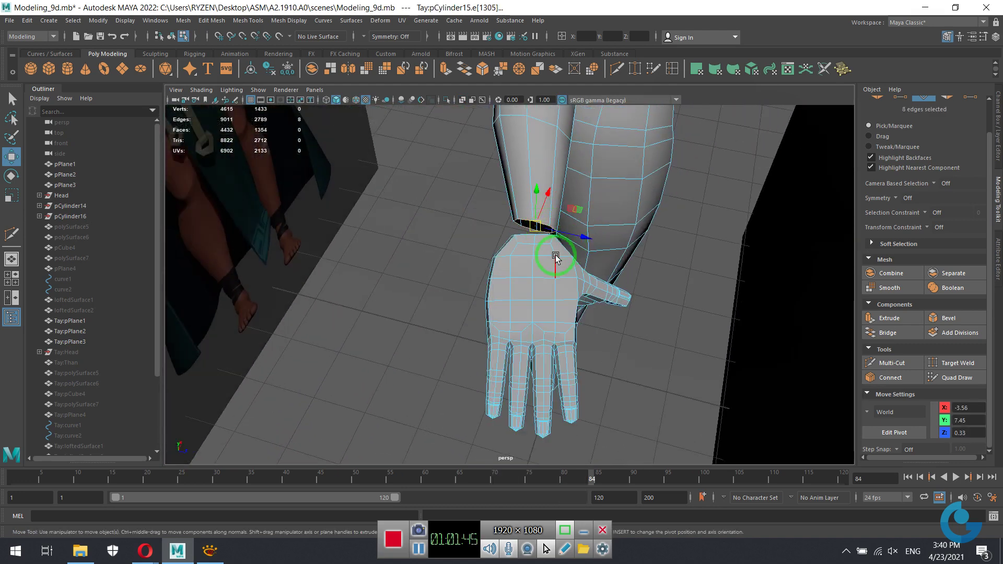
{"action": "key", "text": "e"}
{"action": "left_click_drag", "start_coordinate": [567, 280], "coordinate": [559, 287], "text": "alt"}
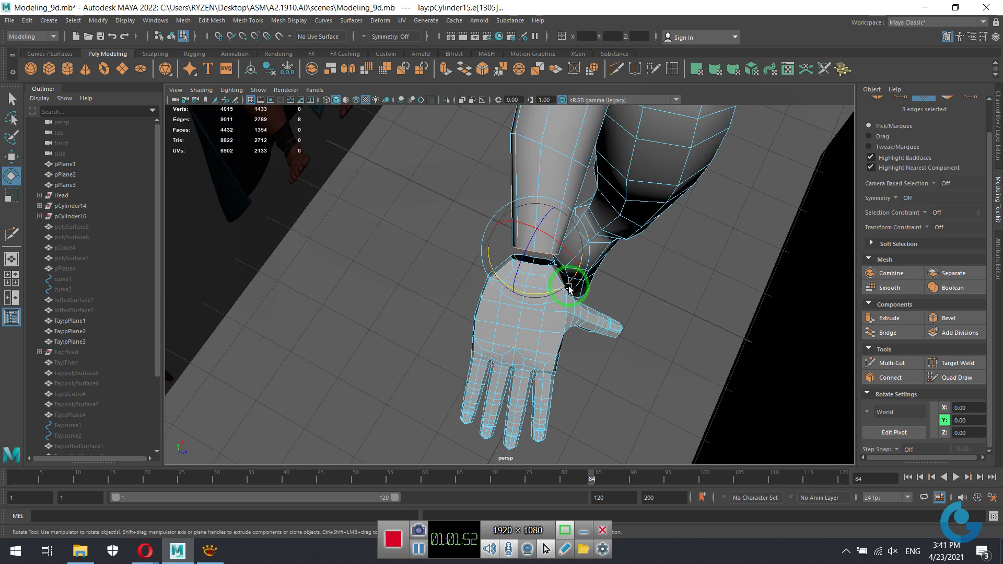
{"action": "left_click_drag", "start_coordinate": [570, 287], "coordinate": [477, 298], "text": "alt"}
{"action": "right_click_drag", "start_coordinate": [477, 298], "coordinate": [616, 271], "text": "alt"}
{"action": "left_click_drag", "start_coordinate": [616, 271], "coordinate": [583, 294], "text": "alt"}
{"action": "key", "text": "w"}
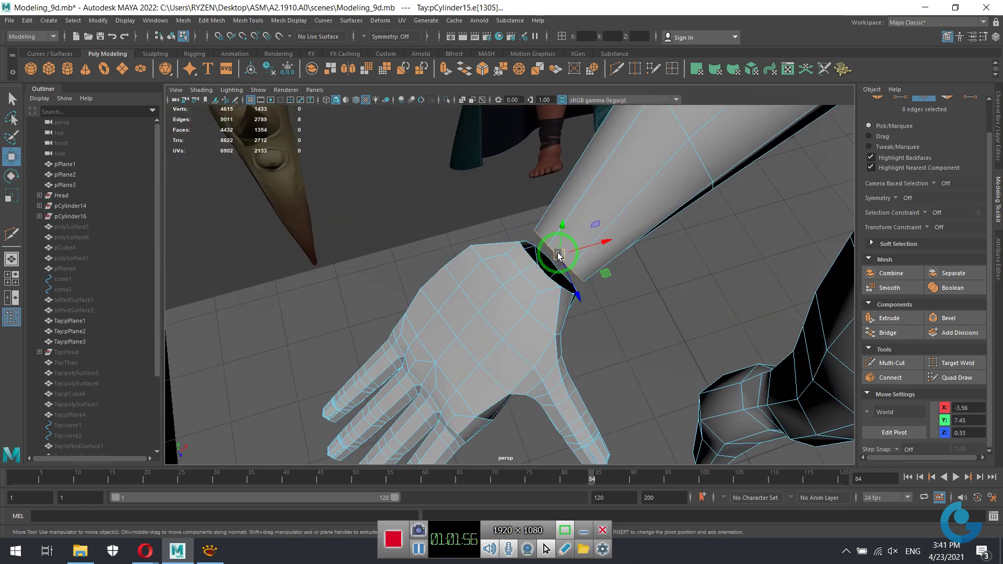
{"action": "left_click_drag", "start_coordinate": [558, 255], "coordinate": [563, 245]}
In the front view, shift the forearm wrist loop up and right.
{"action": "key", "text": "space"}
{"action": "key", "text": "space"}
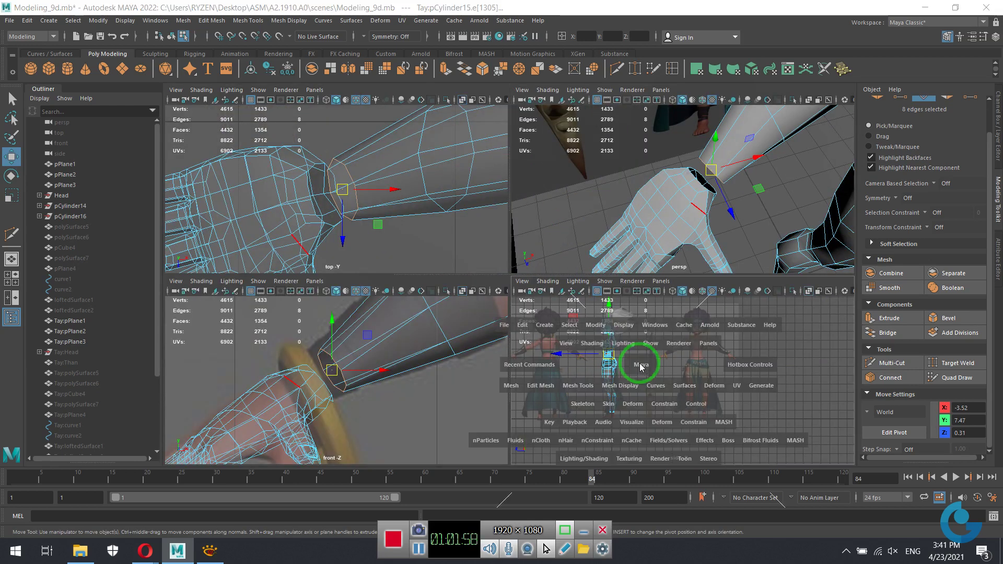
{"action": "key", "text": "space"}
{"action": "key", "text": "space"}
{"action": "key", "text": "space"}
{"action": "scroll", "coordinate": [501, 254], "scroll_direction": "up", "scroll_amount": 3}
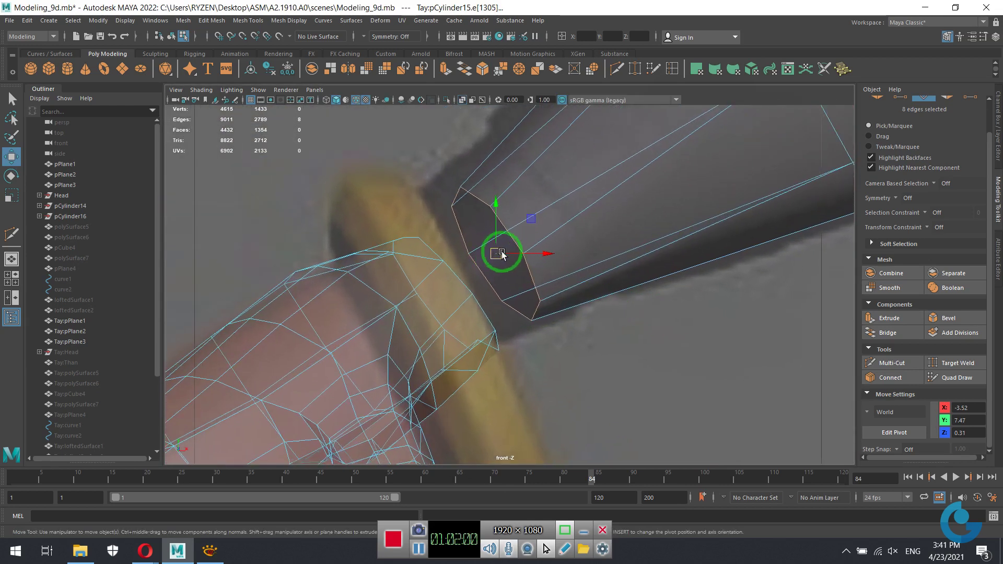
{"action": "left_click_drag", "start_coordinate": [501, 255], "coordinate": [529, 238]}
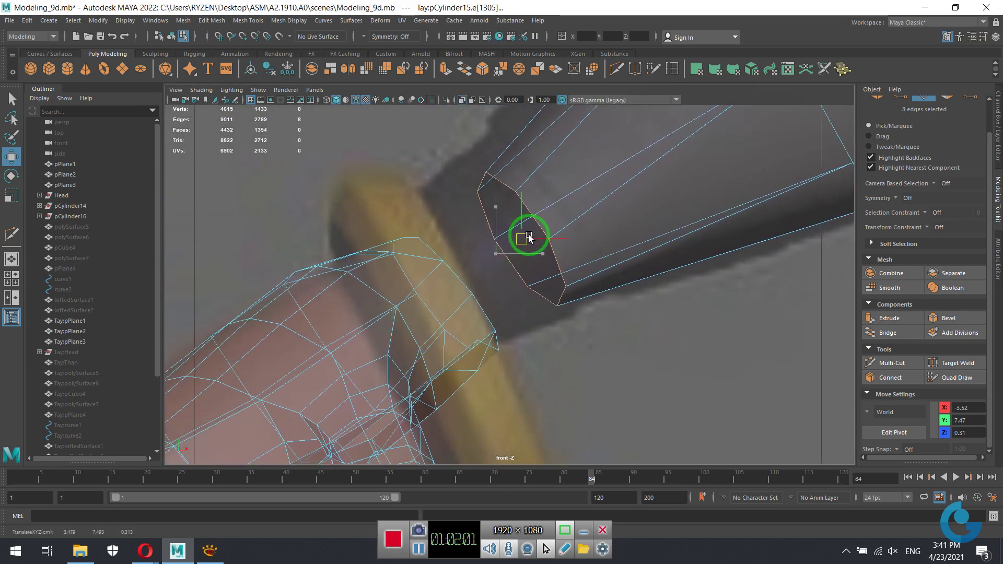
{"action": "scroll", "coordinate": [627, 274], "scroll_direction": "down", "scroll_amount": 5}
{"action": "scroll", "coordinate": [593, 275], "scroll_direction": "up", "scroll_amount": 3}
{"action": "scroll", "coordinate": [717, 340], "scroll_direction": "up", "scroll_amount": 1}
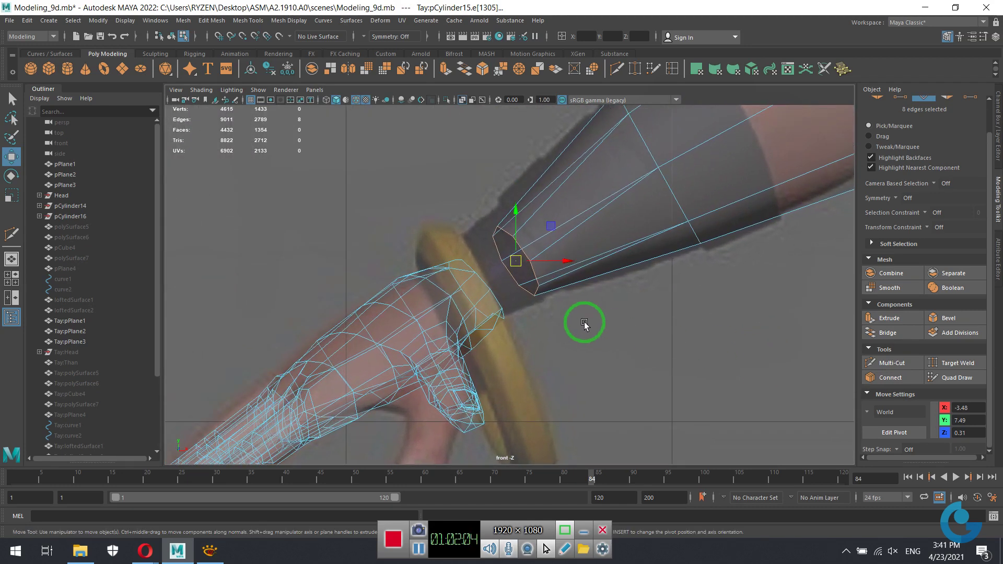
Enlarge the forearm wrist loop uniformly, nudge it, and select the hand's 12-edge wrist loop.
{"action": "key", "text": "r"}
{"action": "left_click_drag", "start_coordinate": [517, 263], "coordinate": [530, 261]}
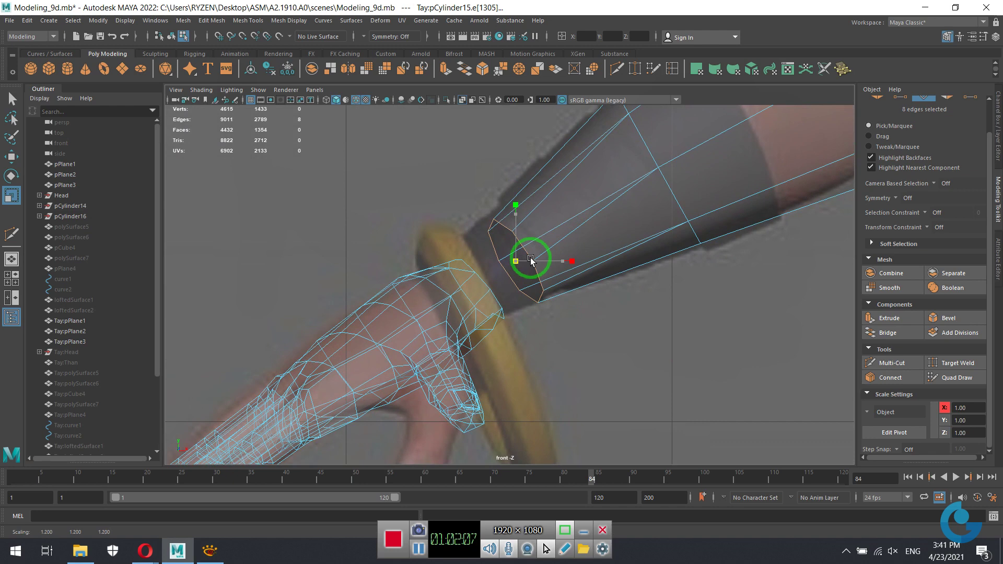
{"action": "key", "text": "w"}
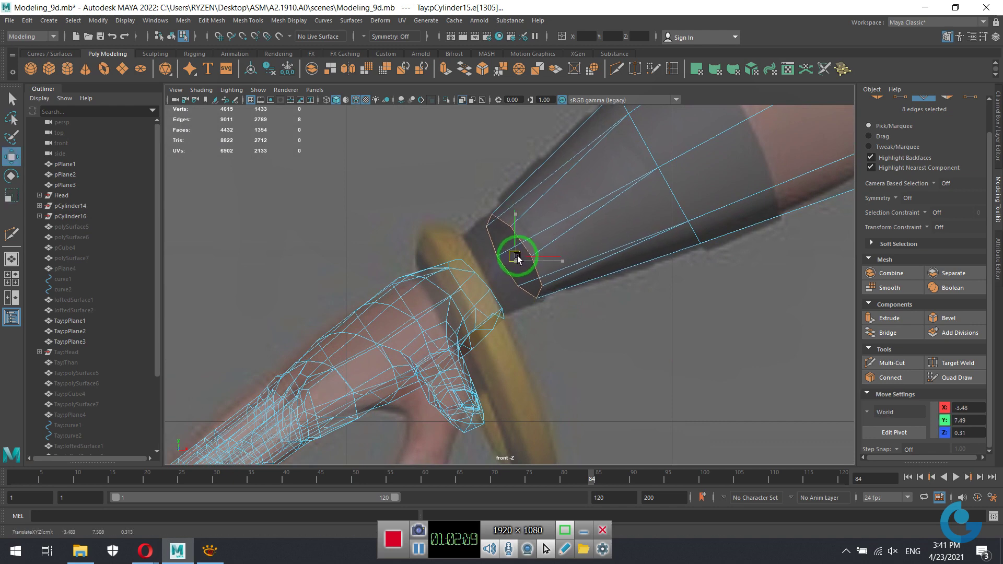
{"action": "left_click_drag", "start_coordinate": [531, 258], "coordinate": [529, 256]}
{"action": "key", "text": "space"}
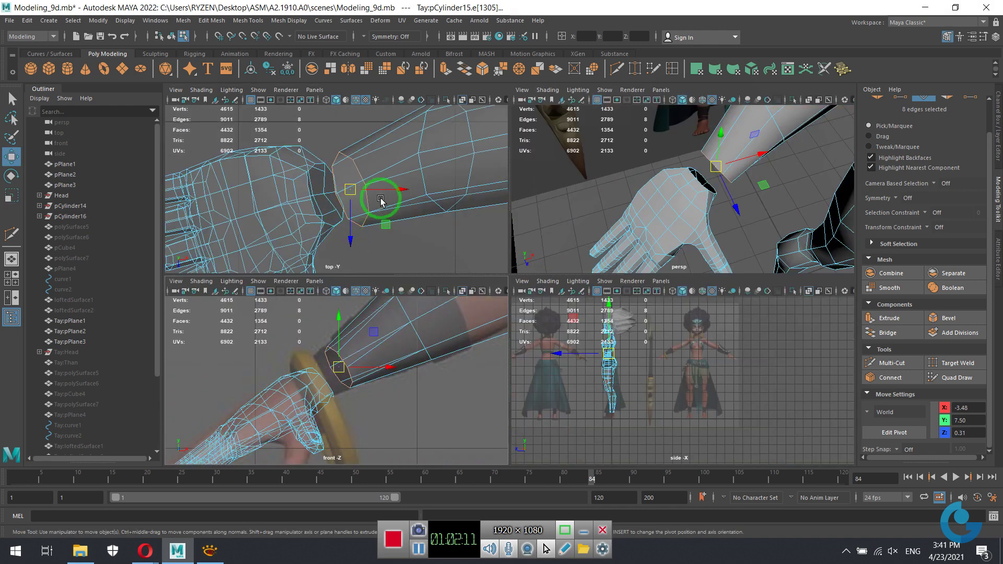
{"action": "key", "text": "space"}
{"action": "scroll", "coordinate": [551, 282], "scroll_direction": "up", "scroll_amount": 1}
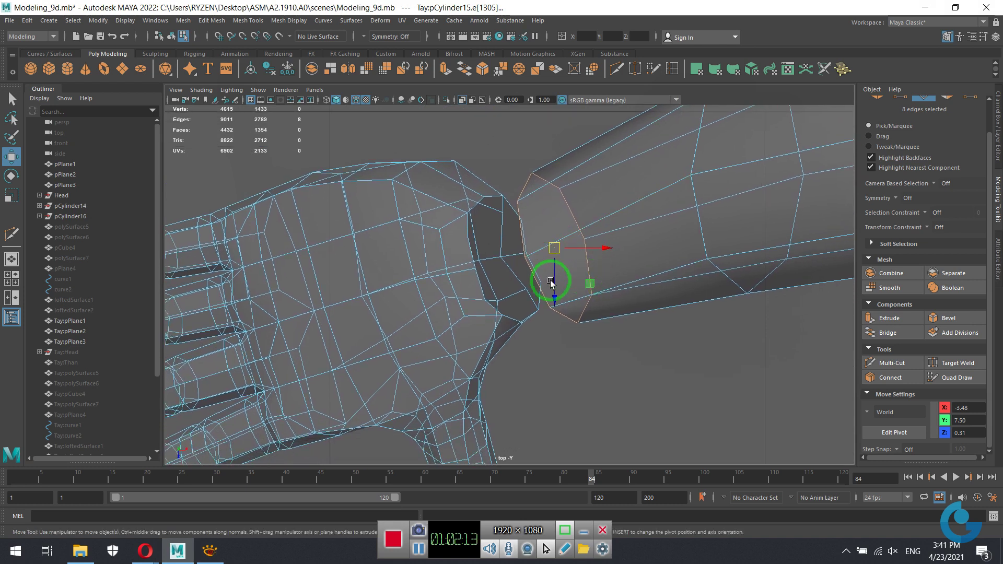
{"action": "double_click", "coordinate": [532, 315]}
Enlarge the hand's wrist edge loop and flatten it slightly vertically.
{"action": "key", "text": "r"}
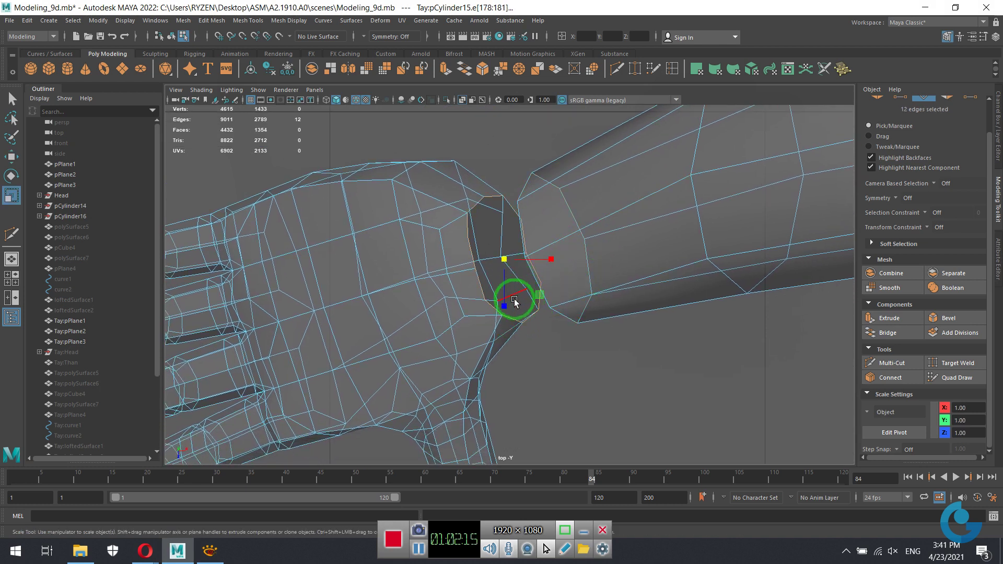
{"action": "left_click_drag", "start_coordinate": [509, 299], "coordinate": [520, 252]}
{"action": "left_click_drag", "start_coordinate": [632, 375], "coordinate": [572, 355]}
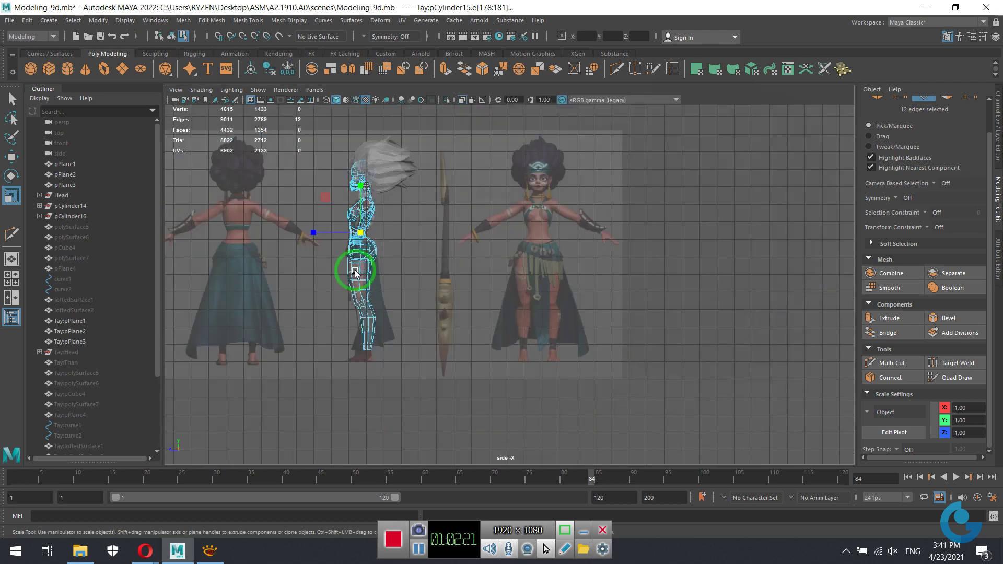
{"action": "key", "text": "space"}
{"action": "key", "text": "space"}
{"action": "scroll", "coordinate": [571, 349], "scroll_direction": "up", "scroll_amount": 3}
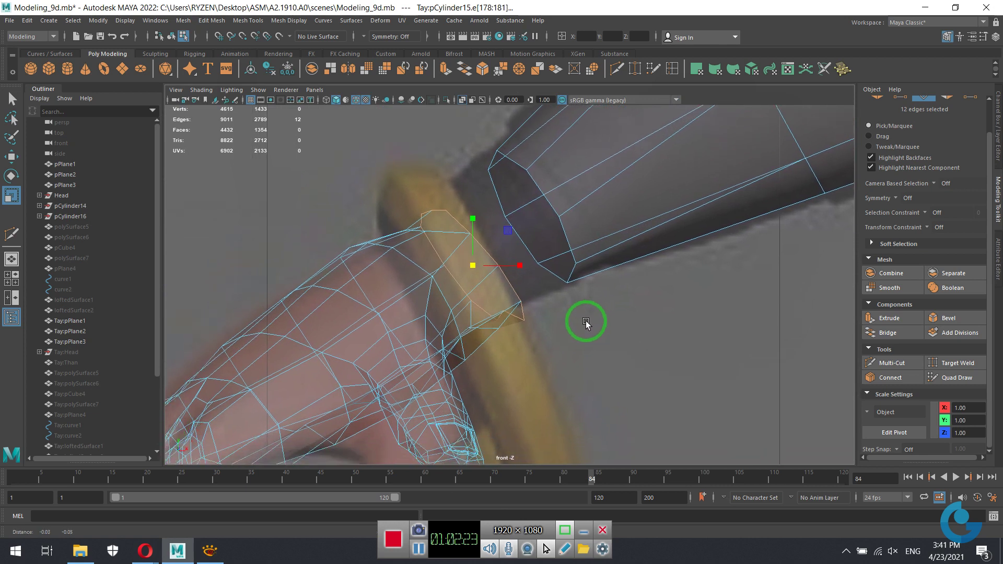
{"action": "left_click_drag", "start_coordinate": [479, 223], "coordinate": [477, 232]}
Raise the hand's wrist loop slightly along the vertical axis toward the sleeve.
{"action": "key", "text": "e"}
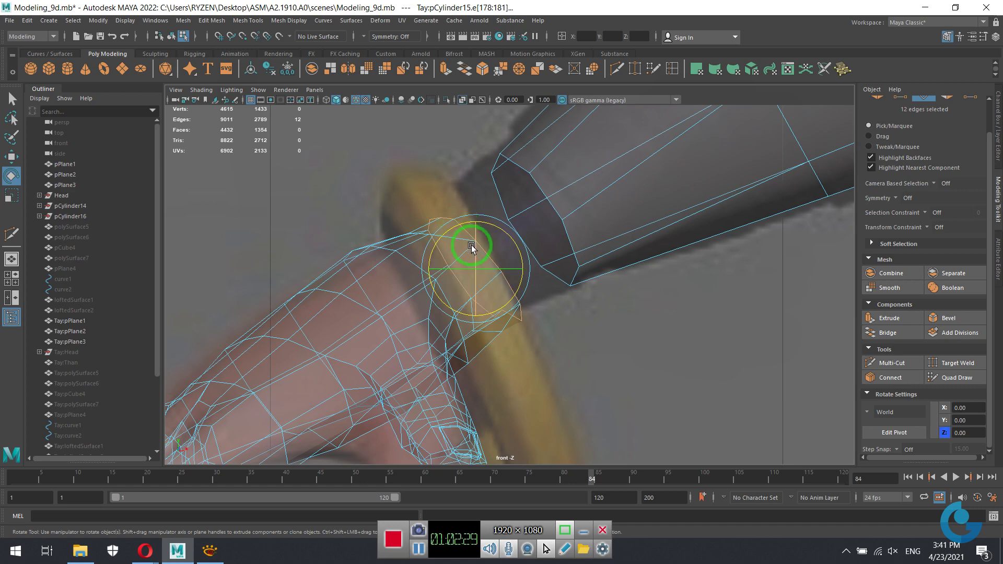
{"action": "key", "text": "w"}
{"action": "left_click", "coordinate": [473, 220]}
{"action": "left_click_drag", "start_coordinate": [473, 221], "coordinate": [473, 216]}
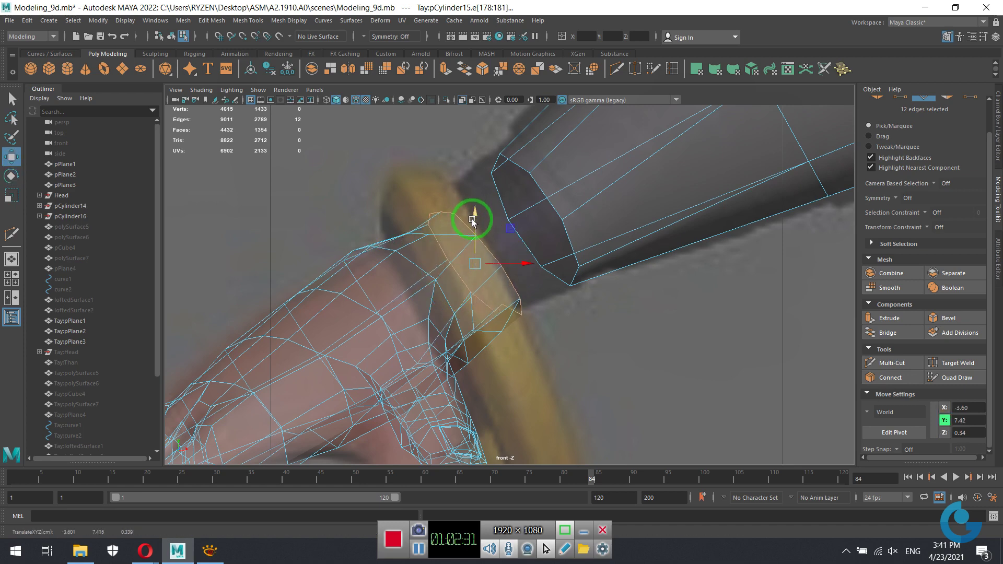
{"action": "key", "text": "space"}
{"action": "key", "text": "space"}
{"action": "mouse_move", "coordinate": [605, 269]}
{"action": "left_mouse_down", "text": "alt"}
{"action": "mouse_move", "coordinate": [616, 272]}
{"action": "mouse_move", "coordinate": [643, 210]}
{"action": "left_mouse_up", "text": "alt"}
{"action": "mouse_move", "coordinate": [644, 210]}
{"action": "right_mouse_down"}
{"action": "mouse_move", "coordinate": [642, 187]}
{"action": "mouse_move", "coordinate": [656, 170]}
{"action": "right_mouse_up"}
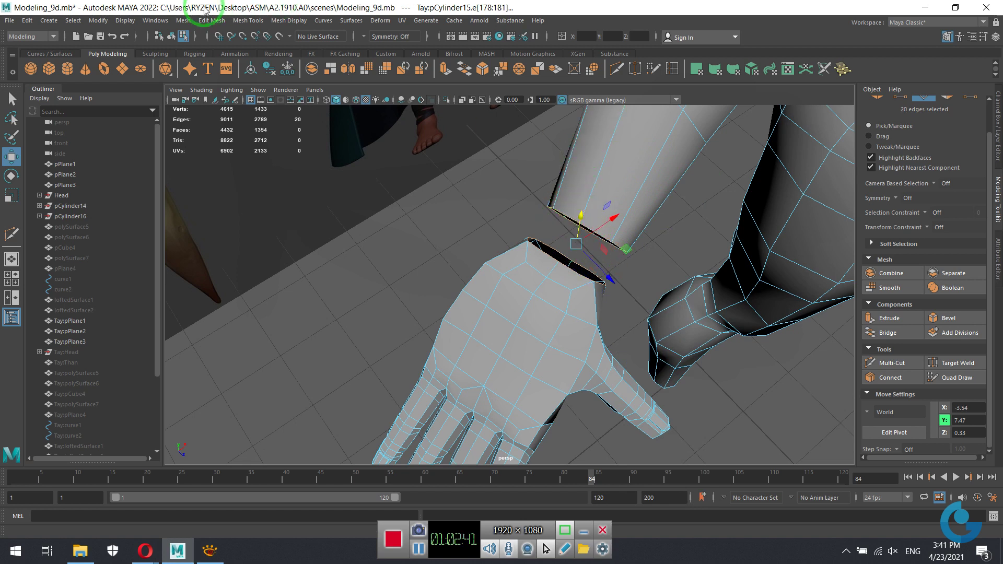
Attempt to bridge the openings, then delete two stray vertices at the hand's wrist opening.
{"action": "left_click", "coordinate": [464, 69]}
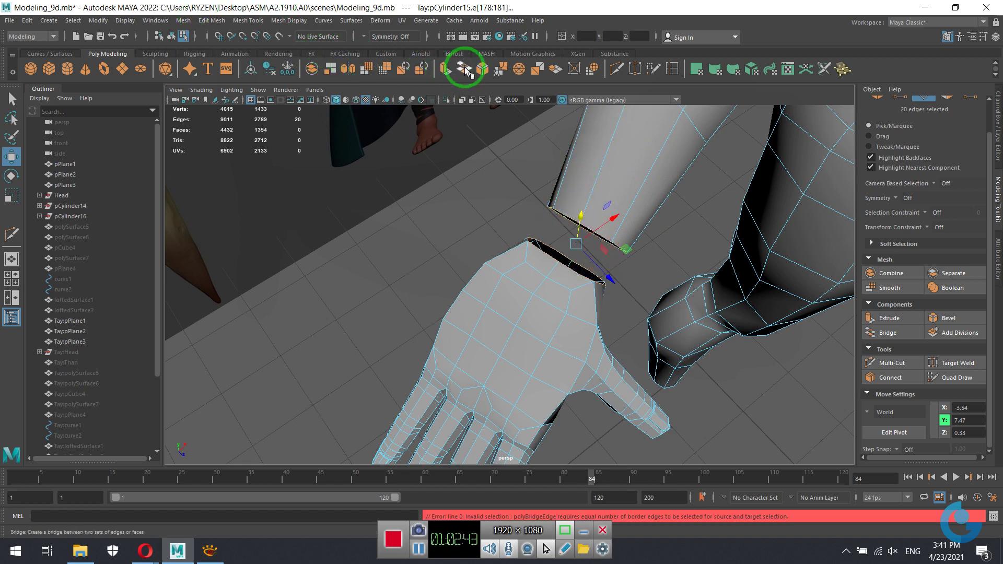
{"action": "mouse_move", "coordinate": [645, 227]}
{"action": "left_mouse_down", "text": "alt"}
{"action": "mouse_move", "coordinate": [524, 193]}
{"action": "mouse_move", "coordinate": [510, 179]}
{"action": "left_mouse_up", "text": "alt"}
{"action": "scroll", "coordinate": [553, 197], "scroll_direction": "up", "scroll_amount": 3}
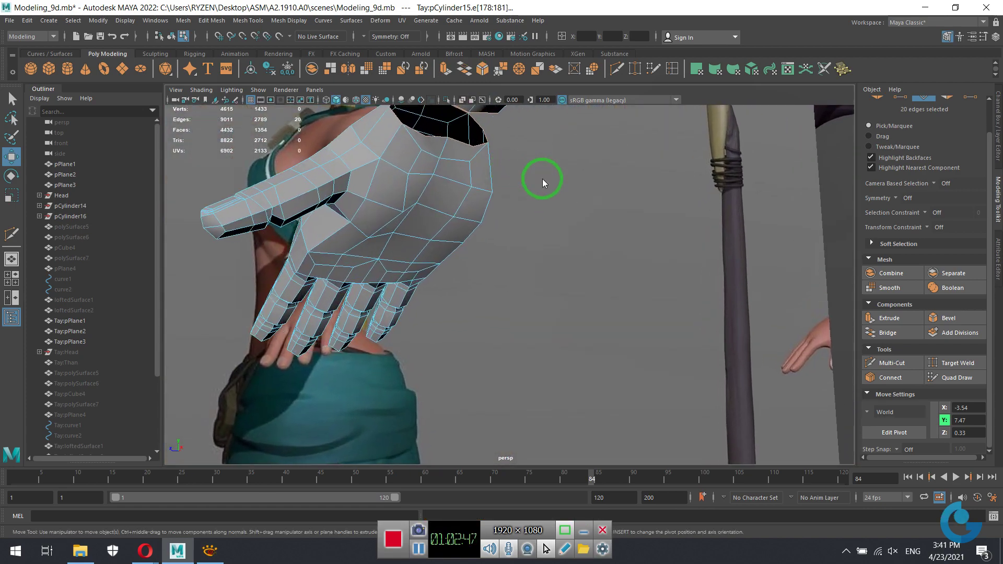
{"action": "right_click_drag", "start_coordinate": [538, 152], "coordinate": [463, 142]}
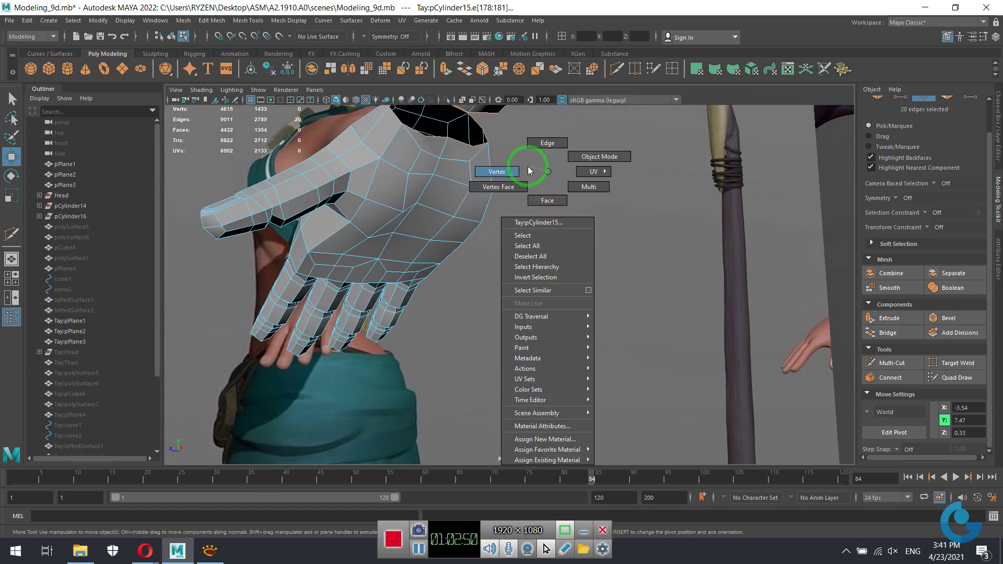
{"action": "right_click_drag", "start_coordinate": [511, 163], "coordinate": [481, 148]}
{"action": "left_click", "coordinate": [474, 147]}
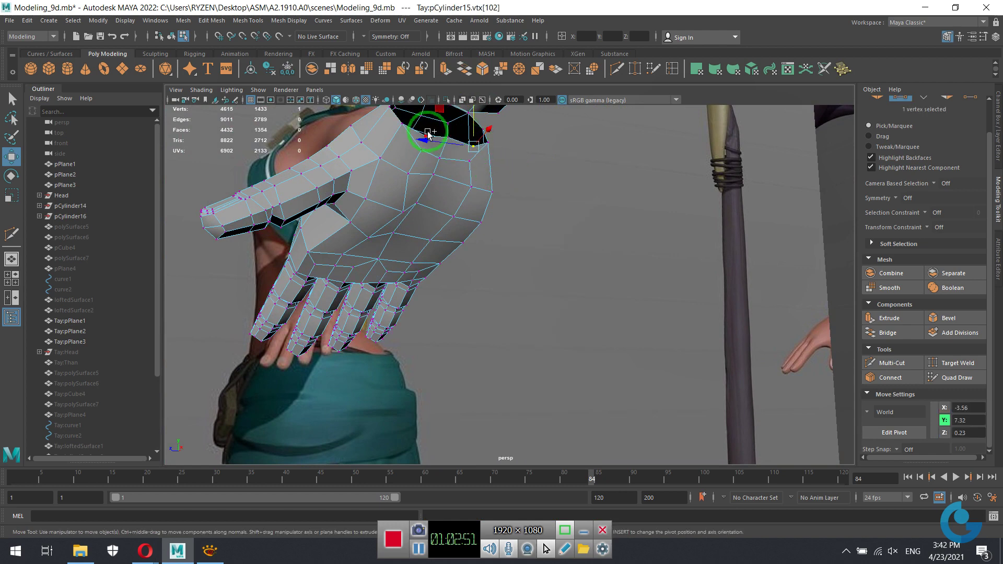
{"action": "key", "text": "Delete"}
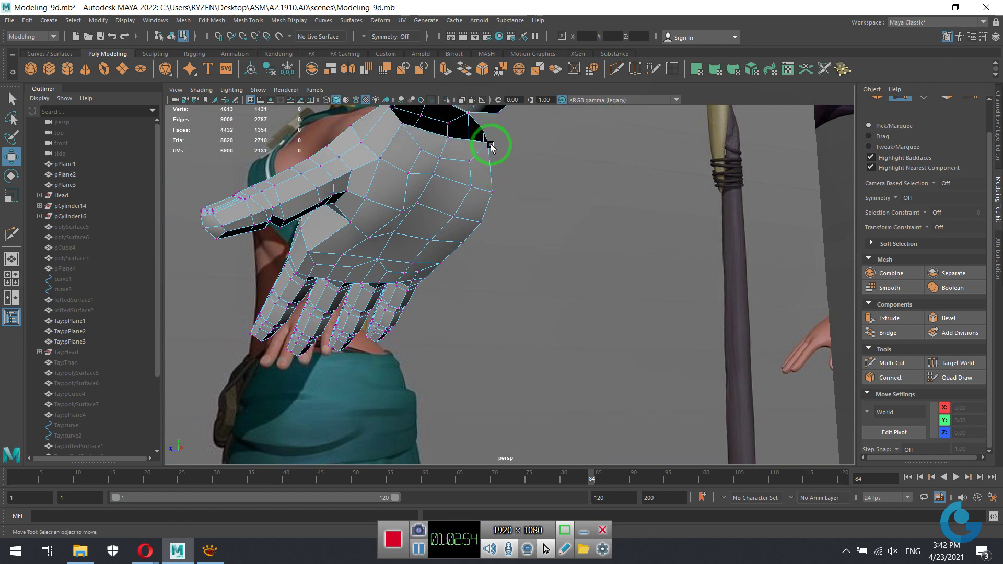
Delete two more stray vertices on the wrist opening.
{"action": "mouse_move", "coordinate": [491, 147]}
{"action": "left_mouse_down", "text": "alt"}
{"action": "mouse_move", "coordinate": [511, 206]}
{"action": "mouse_move", "coordinate": [541, 240]}
{"action": "mouse_move", "coordinate": [502, 247]}
{"action": "left_mouse_up", "text": "alt"}
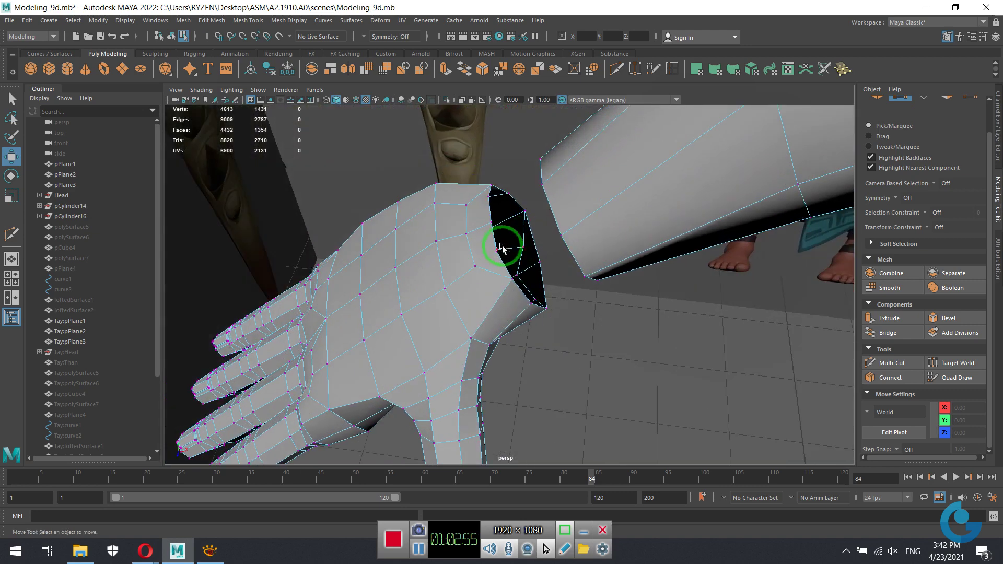
{"action": "left_click", "coordinate": [499, 253]}
{"action": "left_click", "coordinate": [489, 197], "text": "shift"}
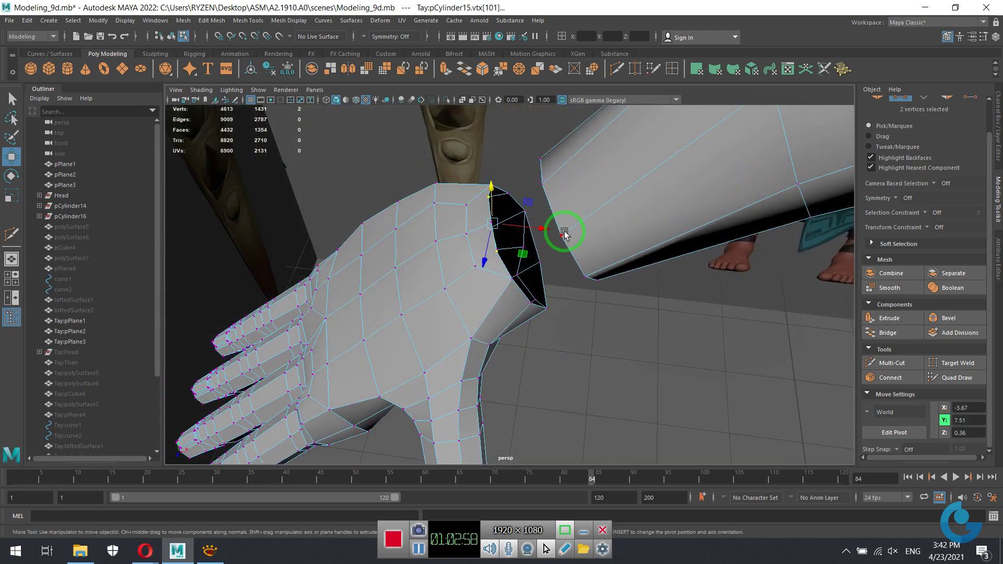
{"action": "key", "text": "Delete"}
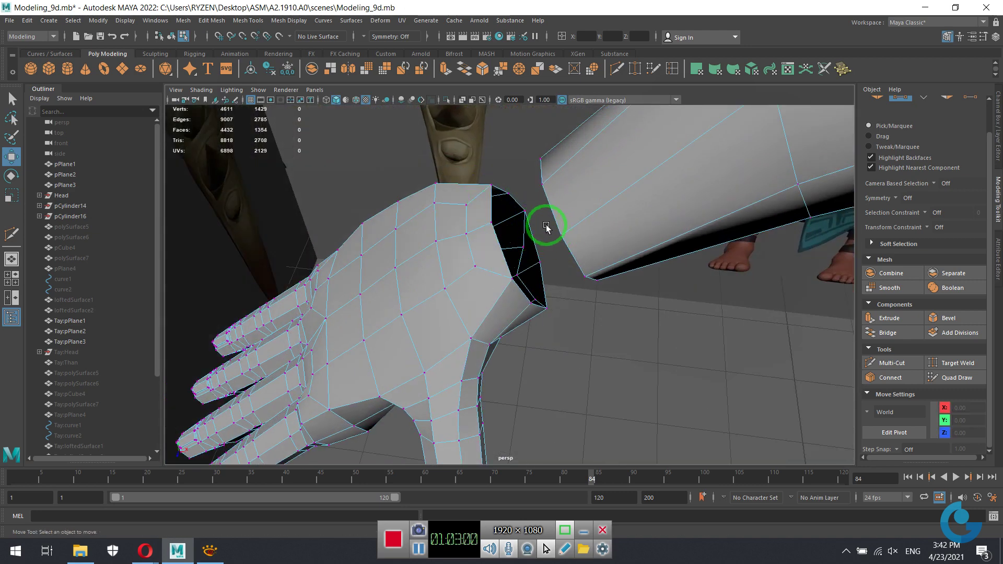
{"action": "mouse_move", "coordinate": [533, 259]}
{"action": "left_mouse_down", "text": "alt"}
{"action": "mouse_move", "coordinate": [441, 200]}
{"action": "mouse_move", "coordinate": [531, 277]}
{"action": "mouse_move", "coordinate": [544, 273]}
{"action": "mouse_move", "coordinate": [521, 293]}
{"action": "mouse_move", "coordinate": [537, 214]}
{"action": "left_mouse_up", "text": "alt"}
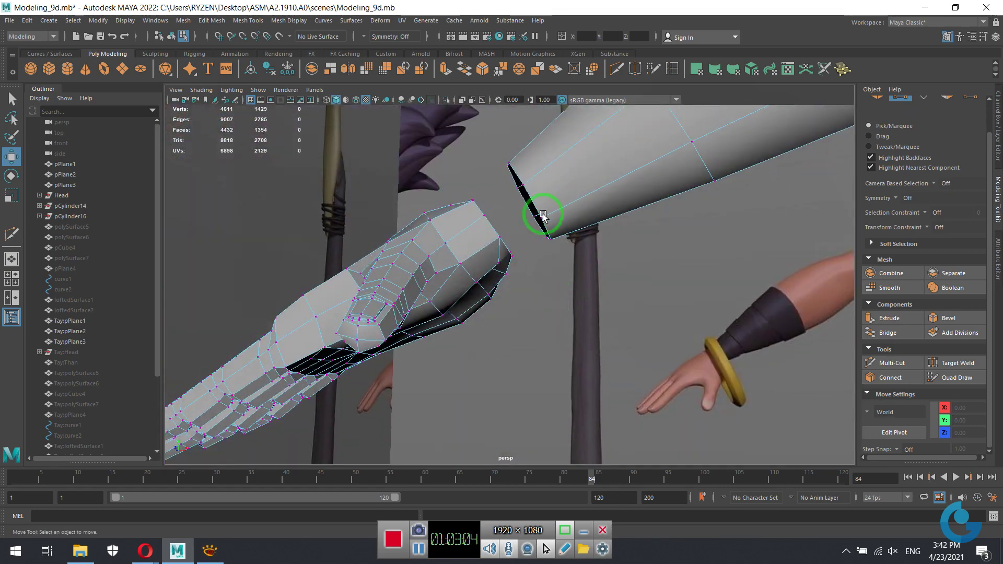
Bridge the arm's open-end edge loop to the hand's wrist edge loop.
{"action": "right_click", "coordinate": [546, 204]}
{"action": "left_click", "coordinate": [546, 178]}
{"action": "double_click", "coordinate": [538, 205]}
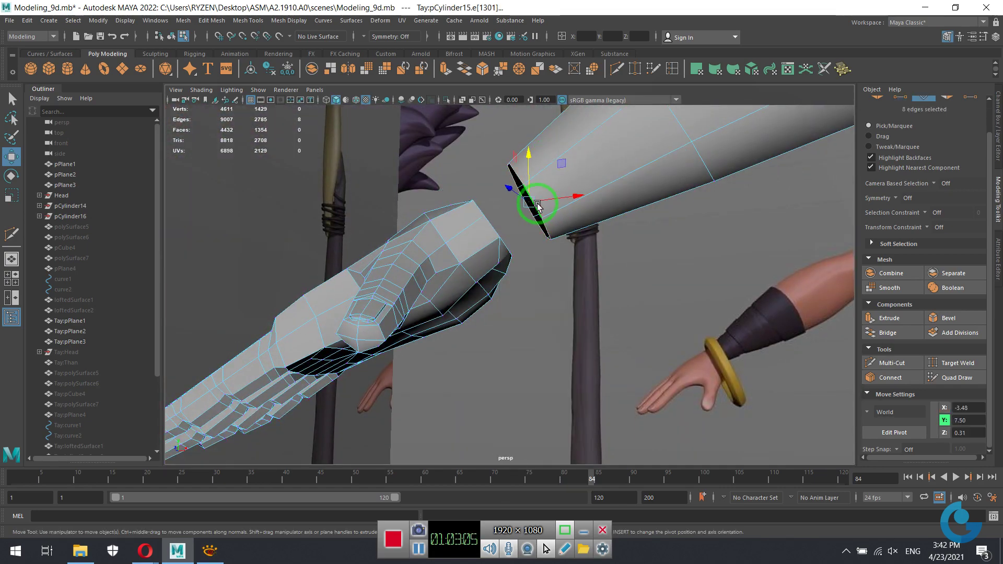
{"action": "double_click", "coordinate": [493, 227], "text": "shift"}
{"action": "left_click", "coordinate": [464, 69]}
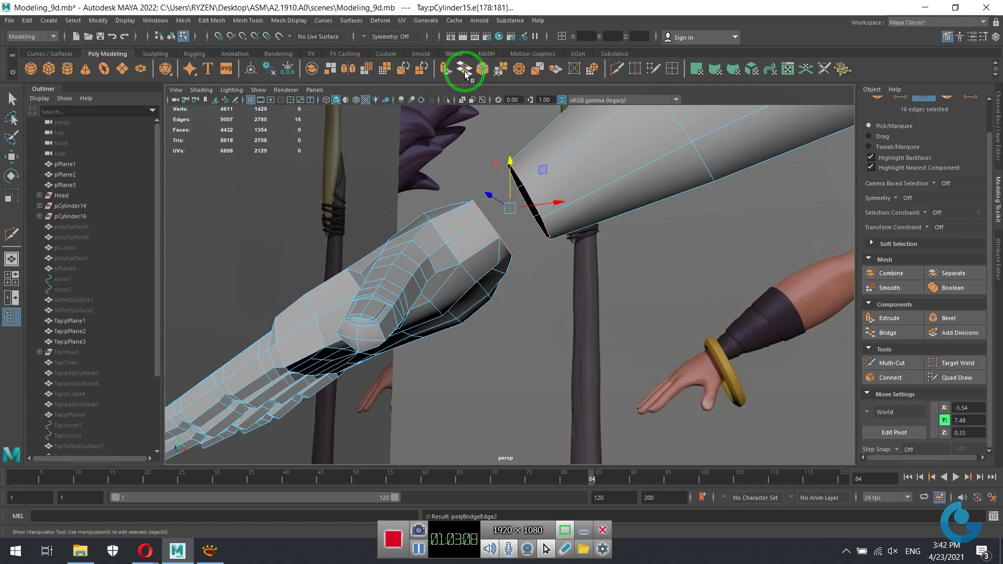
Preview the joined mesh smoothed in object mode and inspect the arm from several angles.
{"action": "mouse_move", "coordinate": [643, 293]}
{"action": "left_mouse_down", "text": "alt"}
{"action": "mouse_move", "coordinate": [506, 242]}
{"action": "mouse_move", "coordinate": [660, 330]}
{"action": "mouse_move", "coordinate": [641, 314]}
{"action": "mouse_move", "coordinate": [594, 309]}
{"action": "left_mouse_up", "text": "alt"}
{"action": "key", "text": "3"}
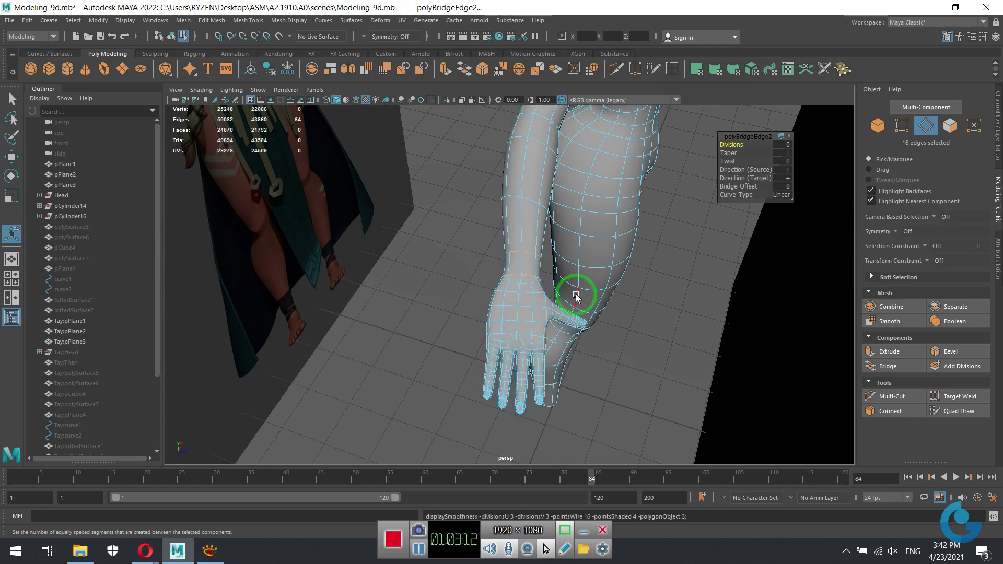
{"action": "right_click_drag", "start_coordinate": [577, 296], "coordinate": [655, 251]}
{"action": "left_click", "coordinate": [684, 271]}
{"action": "mouse_move", "coordinate": [684, 271]}
{"action": "left_mouse_down", "text": "alt"}
{"action": "mouse_move", "coordinate": [623, 313]}
{"action": "mouse_move", "coordinate": [570, 316]}
{"action": "mouse_move", "coordinate": [481, 291]}
{"action": "mouse_move", "coordinate": [531, 291]}
{"action": "mouse_move", "coordinate": [562, 222]}
{"action": "mouse_move", "coordinate": [728, 235]}
{"action": "mouse_move", "coordinate": [752, 320]}
{"action": "mouse_move", "coordinate": [654, 346]}
{"action": "mouse_move", "coordinate": [728, 329]}
{"action": "left_mouse_up", "text": "alt"}
{"action": "right_click_drag", "start_coordinate": [728, 330], "coordinate": [795, 362], "text": "alt"}
{"action": "left_click_drag", "start_coordinate": [591, 361], "coordinate": [580, 359], "text": "alt"}
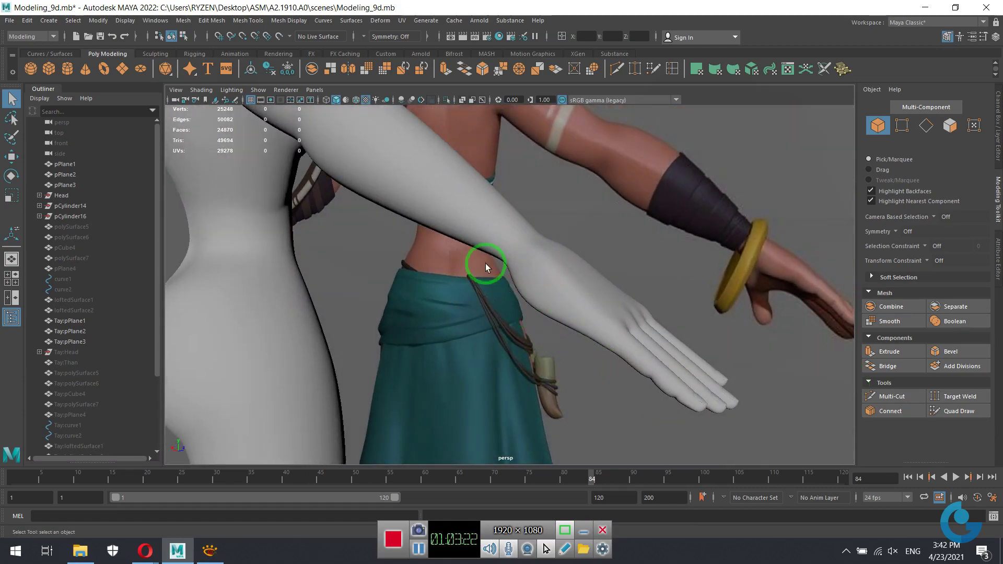
{"action": "mouse_move", "coordinate": [594, 318]}
{"action": "left_mouse_down", "text": "alt"}
{"action": "mouse_move", "coordinate": [570, 293]}
{"action": "mouse_move", "coordinate": [633, 279]}
{"action": "mouse_move", "coordinate": [652, 306]}
{"action": "mouse_move", "coordinate": [525, 351]}
{"action": "mouse_move", "coordinate": [531, 334]}
{"action": "mouse_move", "coordinate": [578, 330]}
{"action": "mouse_move", "coordinate": [548, 242]}
{"action": "mouse_move", "coordinate": [512, 216]}
{"action": "mouse_move", "coordinate": [529, 287]}
{"action": "mouse_move", "coordinate": [500, 303]}
{"action": "left_mouse_up", "text": "alt"}
Show the hand mesh low-poly in vertex mode, with Move oriented to component axes.
{"action": "left_click", "coordinate": [581, 331]}
{"action": "key", "text": "1"}
{"action": "key", "text": "6"}
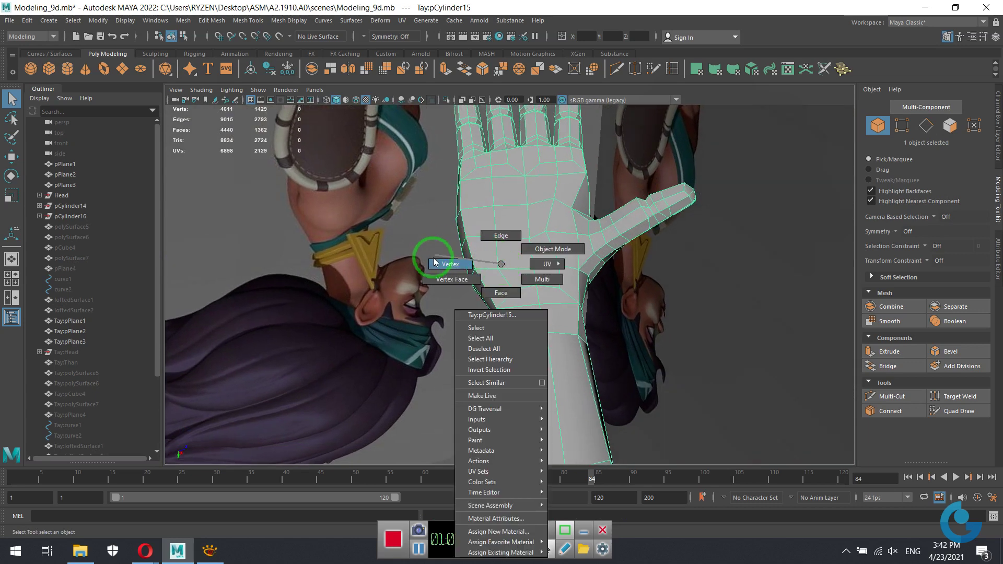
{"action": "right_click_drag", "start_coordinate": [501, 267], "coordinate": [437, 261]}
{"action": "key", "text": "w"}
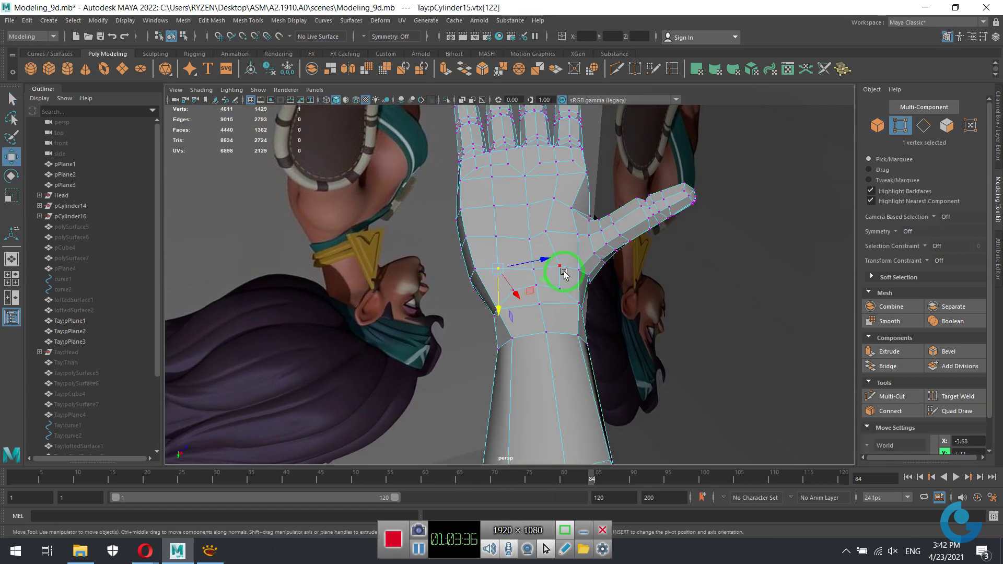
{"action": "scroll", "coordinate": [869, 429], "scroll_direction": "down", "scroll_amount": 2}
{"action": "left_click", "coordinate": [870, 417]}
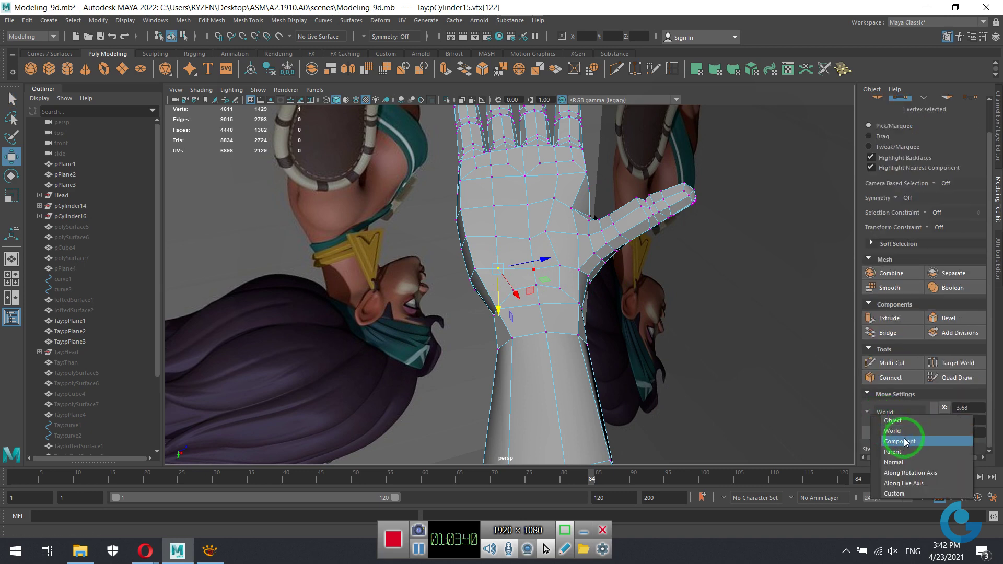
{"action": "left_click", "coordinate": [898, 444]}
Nudge vertices on the palm, back and side of the hand to smooth its shape.
{"action": "mouse_move", "coordinate": [592, 354]}
{"action": "left_mouse_down", "text": "alt"}
{"action": "mouse_move", "coordinate": [566, 331]}
{"action": "mouse_move", "coordinate": [634, 340]}
{"action": "left_mouse_up", "text": "alt"}
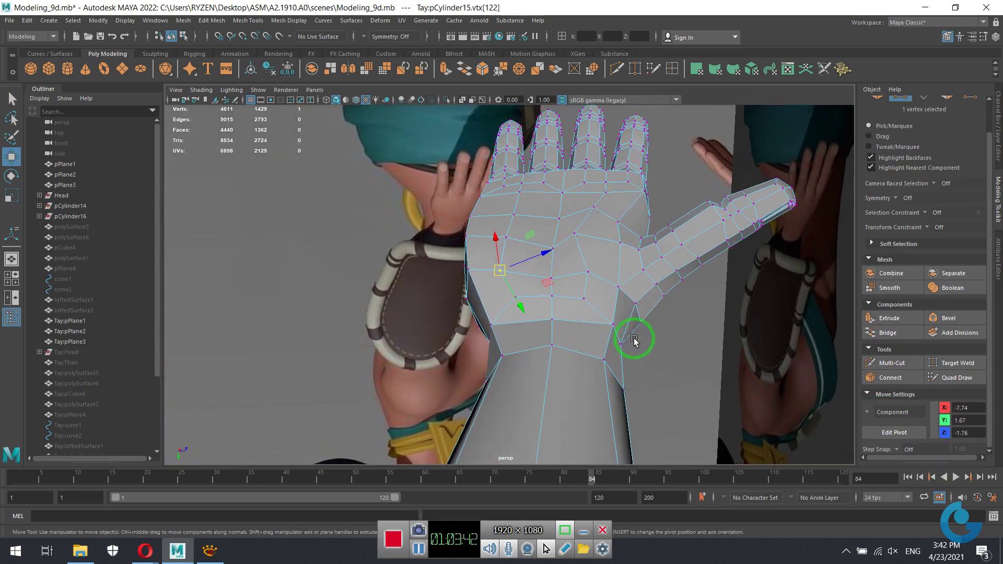
{"action": "mouse_move", "coordinate": [544, 256]}
{"action": "left_mouse_down"}
{"action": "mouse_move", "coordinate": [548, 280]}
{"action": "mouse_move", "coordinate": [561, 276]}
{"action": "left_mouse_up"}
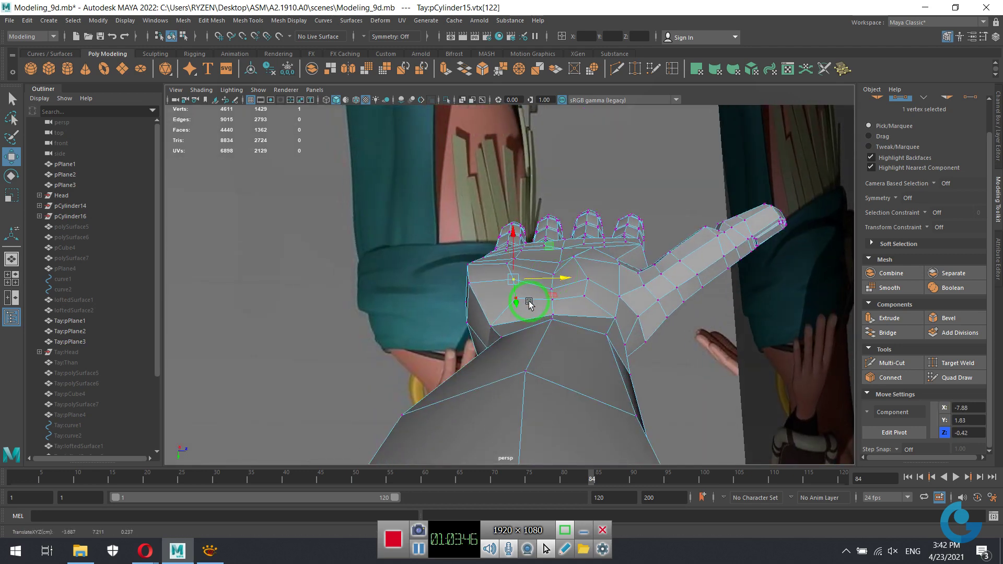
{"action": "left_click", "coordinate": [543, 302]}
{"action": "left_click_drag", "start_coordinate": [489, 320], "coordinate": [485, 319]}
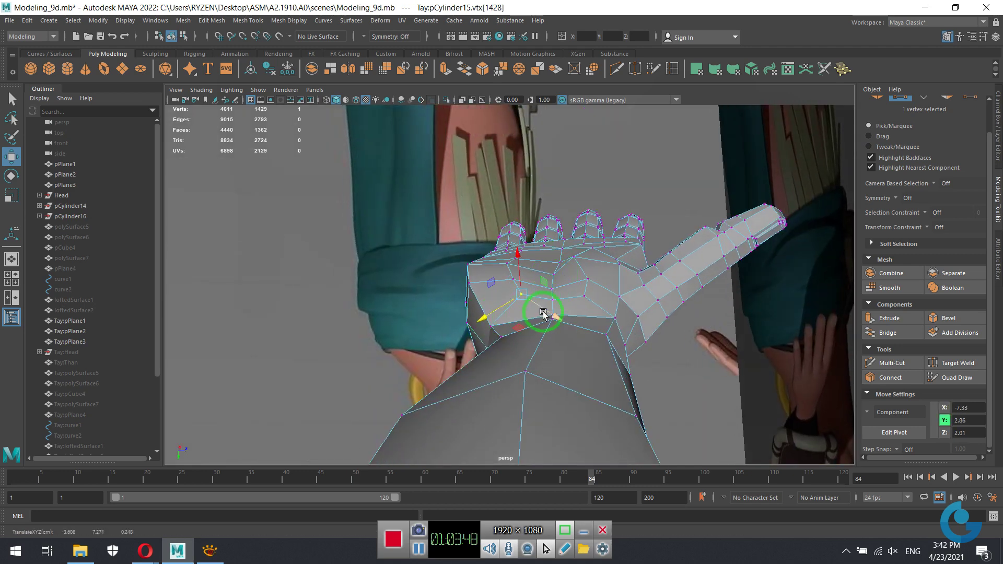
{"action": "left_click", "coordinate": [465, 281]}
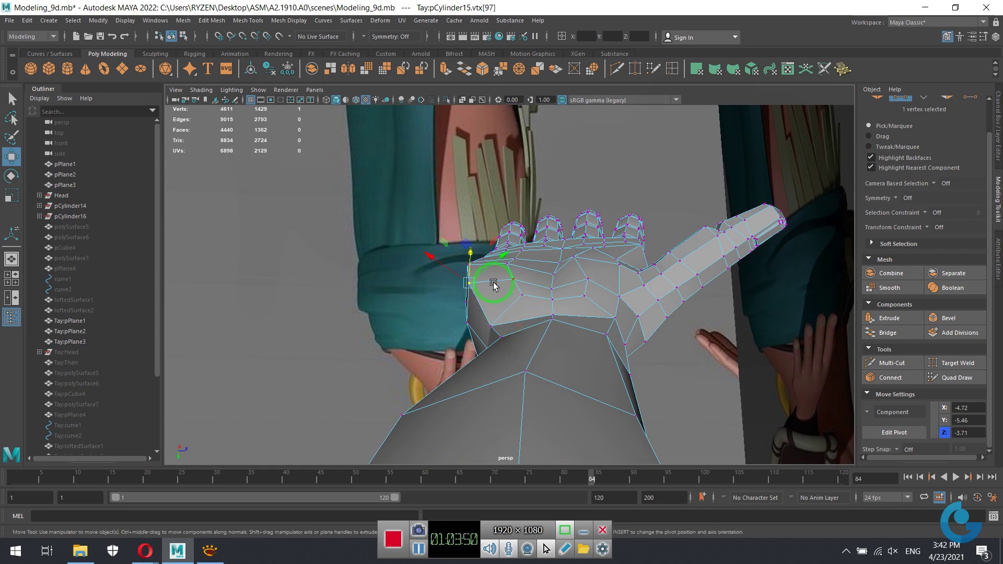
{"action": "left_click_drag", "start_coordinate": [482, 277], "coordinate": [463, 212], "text": "alt"}
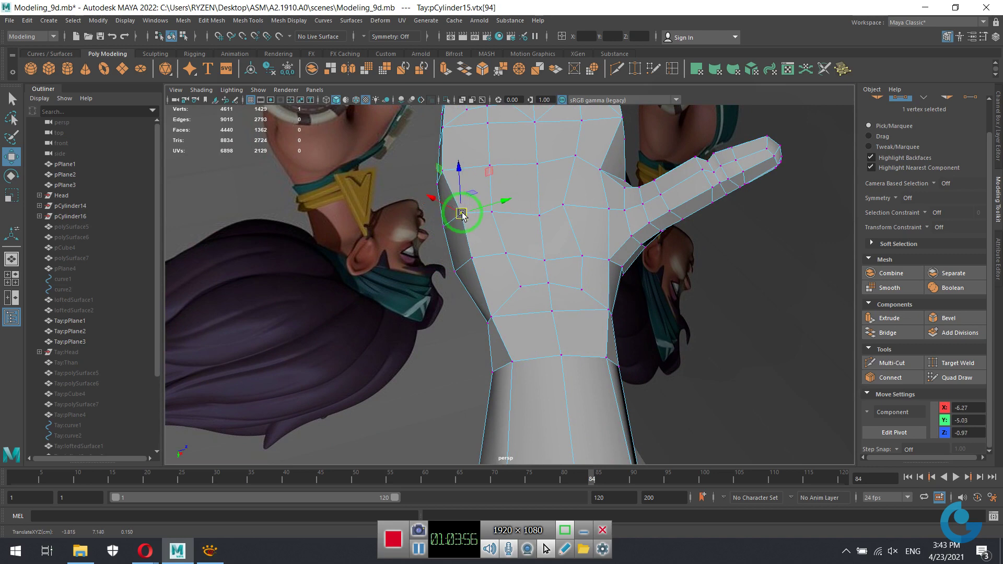
{"action": "left_click_drag", "start_coordinate": [462, 214], "coordinate": [580, 360], "text": "alt"}
{"action": "left_click", "coordinate": [469, 273]}
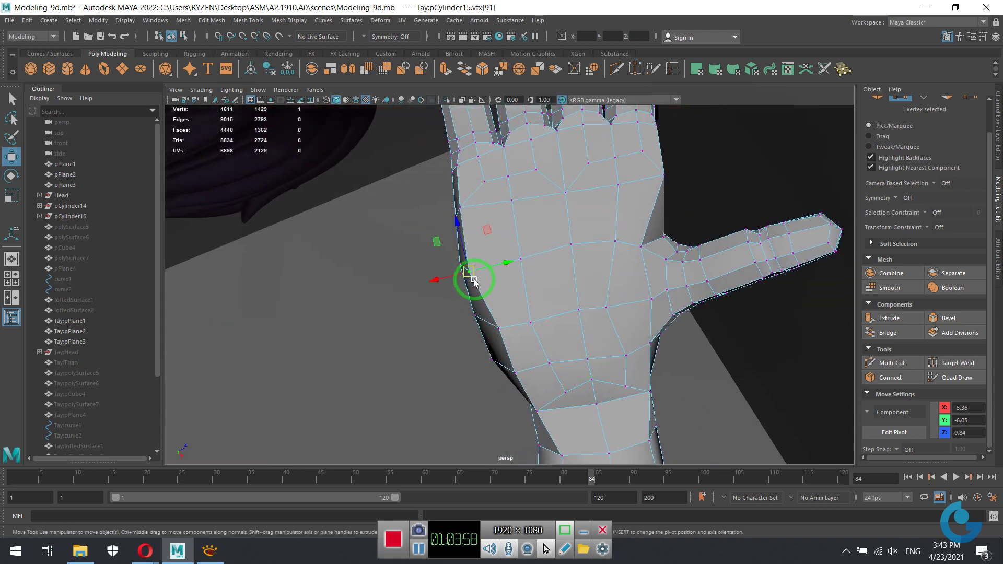
{"action": "left_click_drag", "start_coordinate": [474, 281], "coordinate": [482, 272]}
Adjust the hand's left-edge vertex to even out the hand.
{"action": "left_click", "coordinate": [459, 210]}
{"action": "mouse_move", "coordinate": [462, 209]}
{"action": "left_mouse_down"}
{"action": "mouse_move", "coordinate": [575, 329]}
{"action": "mouse_move", "coordinate": [586, 262]}
{"action": "mouse_move", "coordinate": [506, 277]}
{"action": "mouse_move", "coordinate": [573, 298]}
{"action": "mouse_move", "coordinate": [494, 260]}
{"action": "left_mouse_up"}
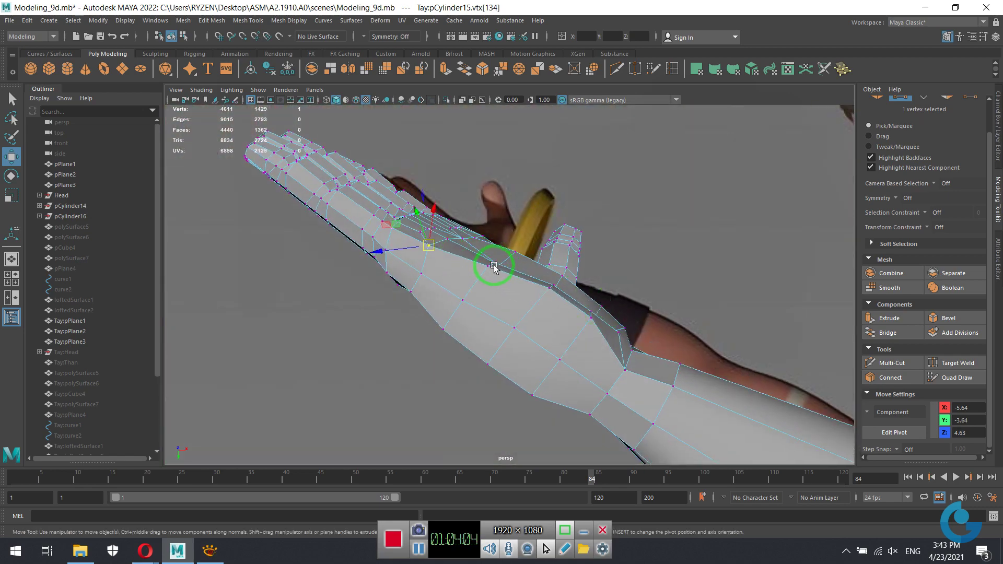
{"action": "middle_click_drag", "start_coordinate": [486, 285], "coordinate": [490, 278]}
{"action": "mouse_move", "coordinate": [488, 282]}
{"action": "left_mouse_down", "text": "alt"}
{"action": "mouse_move", "coordinate": [578, 313]}
{"action": "mouse_move", "coordinate": [595, 336]}
{"action": "mouse_move", "coordinate": [562, 359]}
{"action": "mouse_move", "coordinate": [544, 318]}
{"action": "mouse_move", "coordinate": [522, 327]}
{"action": "mouse_move", "coordinate": [549, 293]}
{"action": "mouse_move", "coordinate": [562, 298]}
{"action": "mouse_move", "coordinate": [573, 313]}
{"action": "mouse_move", "coordinate": [549, 320]}
{"action": "mouse_move", "coordinate": [370, 274]}
{"action": "mouse_move", "coordinate": [560, 340]}
{"action": "mouse_move", "coordinate": [467, 329]}
{"action": "mouse_move", "coordinate": [498, 332]}
{"action": "left_mouse_up", "text": "alt"}
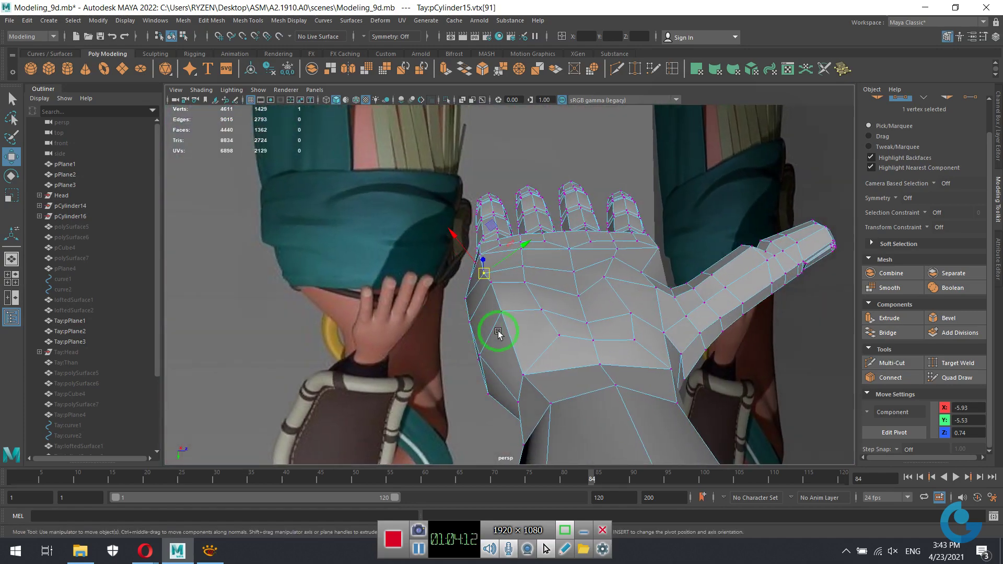
{"action": "mouse_move", "coordinate": [495, 282]}
{"action": "left_mouse_down", "text": "alt"}
{"action": "mouse_move", "coordinate": [569, 312]}
{"action": "mouse_move", "coordinate": [537, 277]}
{"action": "left_mouse_up", "text": "alt"}
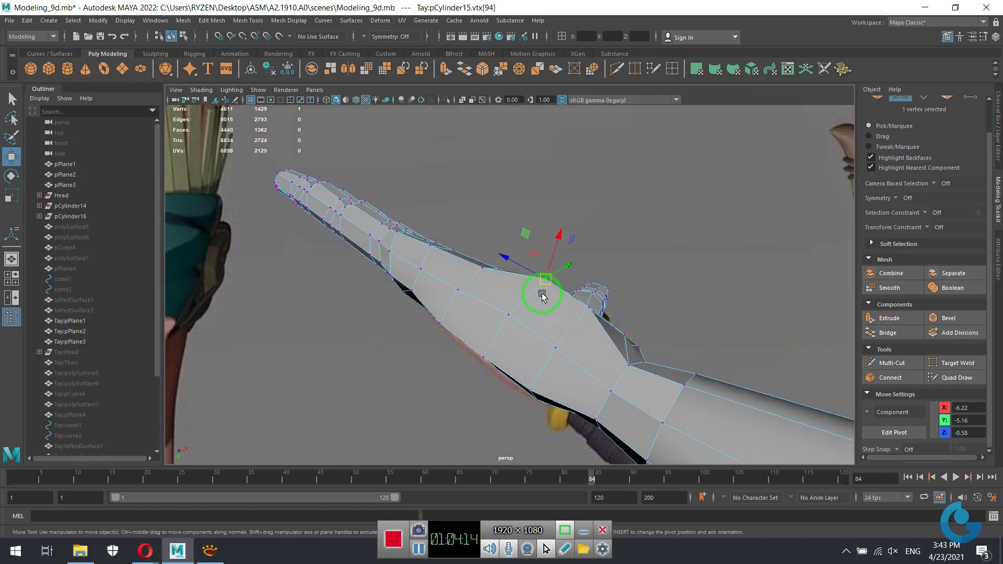
{"action": "mouse_move", "coordinate": [621, 335]}
{"action": "left_mouse_down", "text": "alt"}
{"action": "mouse_move", "coordinate": [561, 359]}
{"action": "mouse_move", "coordinate": [518, 291]}
{"action": "left_mouse_up", "text": "alt"}
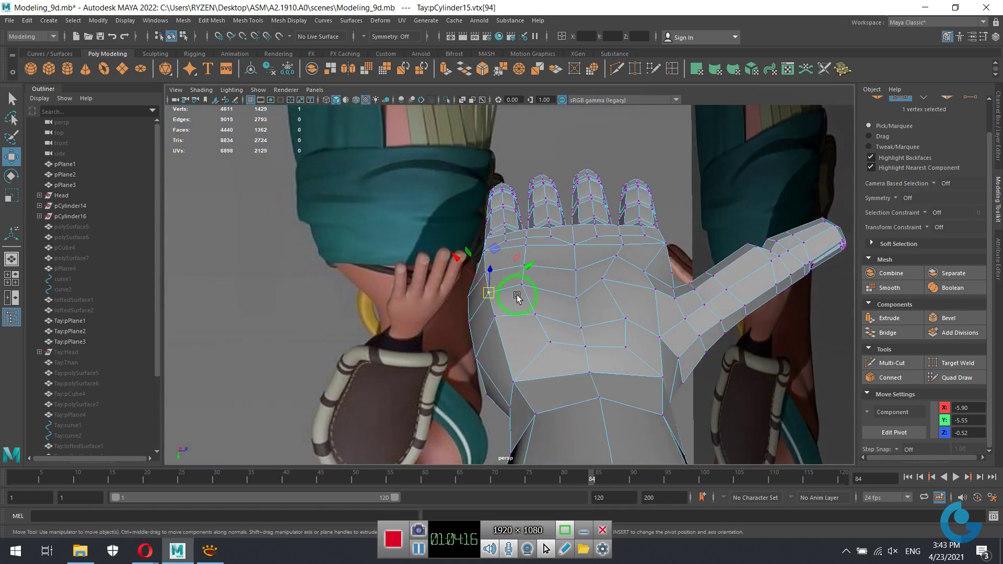
Raise a vertex on the back of the hand slightly.
{"action": "left_click", "coordinate": [522, 285]}
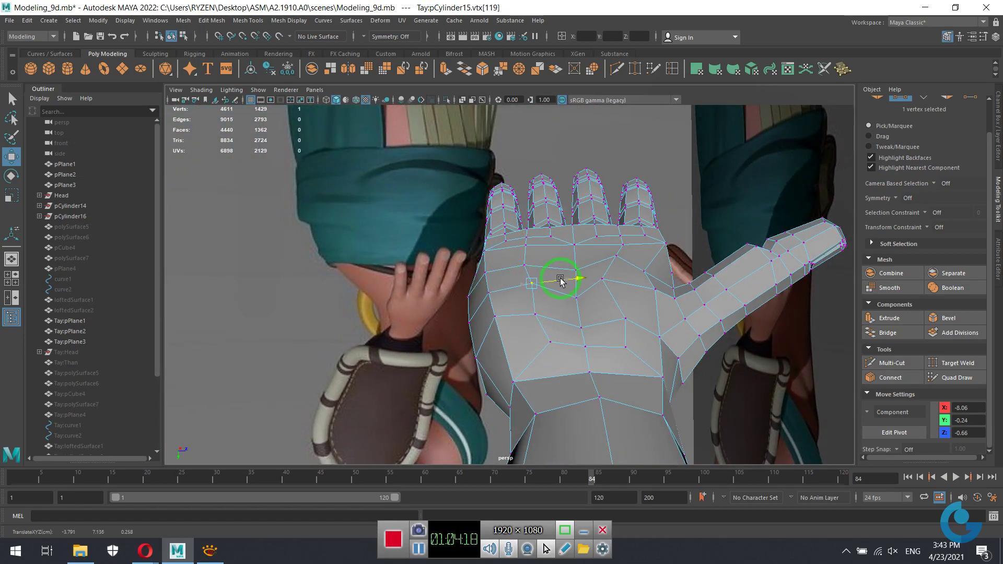
{"action": "left_click", "coordinate": [542, 322]}
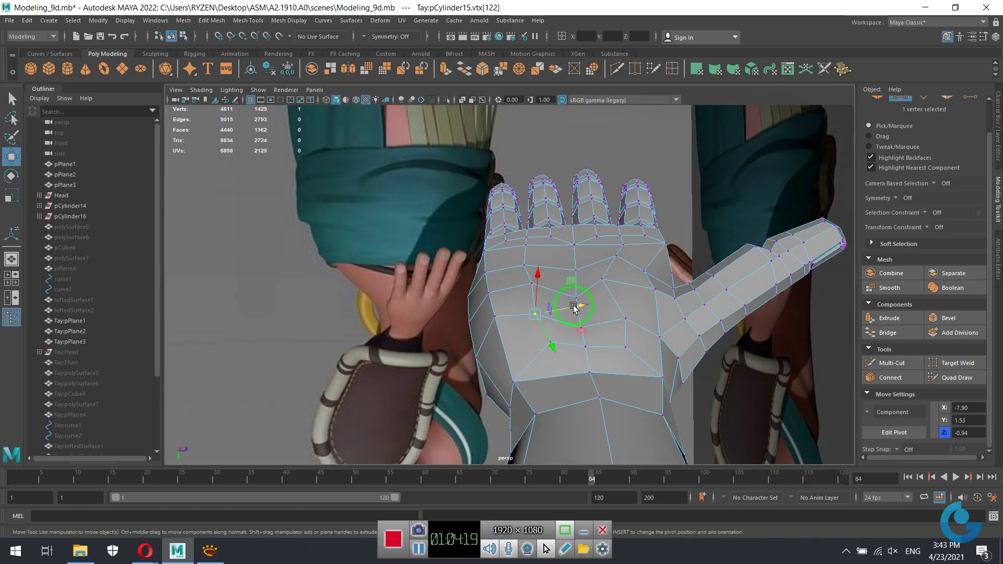
{"action": "left_click", "coordinate": [525, 266]}
{"action": "mouse_move", "coordinate": [573, 293]}
{"action": "left_mouse_down", "text": "alt"}
{"action": "mouse_move", "coordinate": [601, 374]}
{"action": "mouse_move", "coordinate": [511, 428]}
{"action": "left_mouse_up", "text": "alt"}
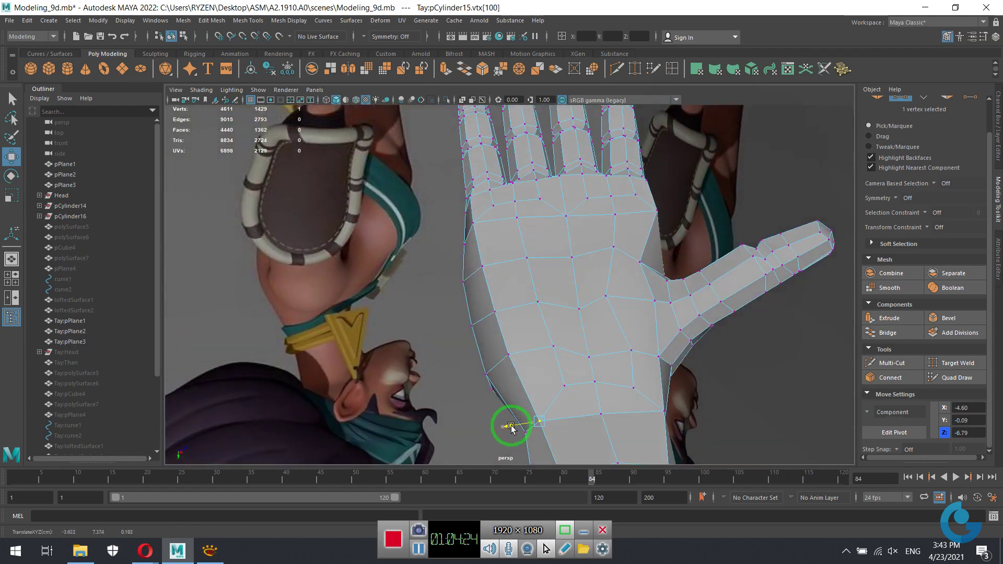
{"action": "mouse_move", "coordinate": [657, 384]}
{"action": "left_mouse_down", "text": "alt"}
{"action": "mouse_move", "coordinate": [627, 302]}
{"action": "mouse_move", "coordinate": [676, 274]}
{"action": "mouse_move", "coordinate": [609, 313]}
{"action": "mouse_move", "coordinate": [583, 350]}
{"action": "mouse_move", "coordinate": [679, 289]}
{"action": "left_mouse_up", "text": "alt"}
{"action": "left_click_drag", "start_coordinate": [605, 254], "coordinate": [604, 243]}
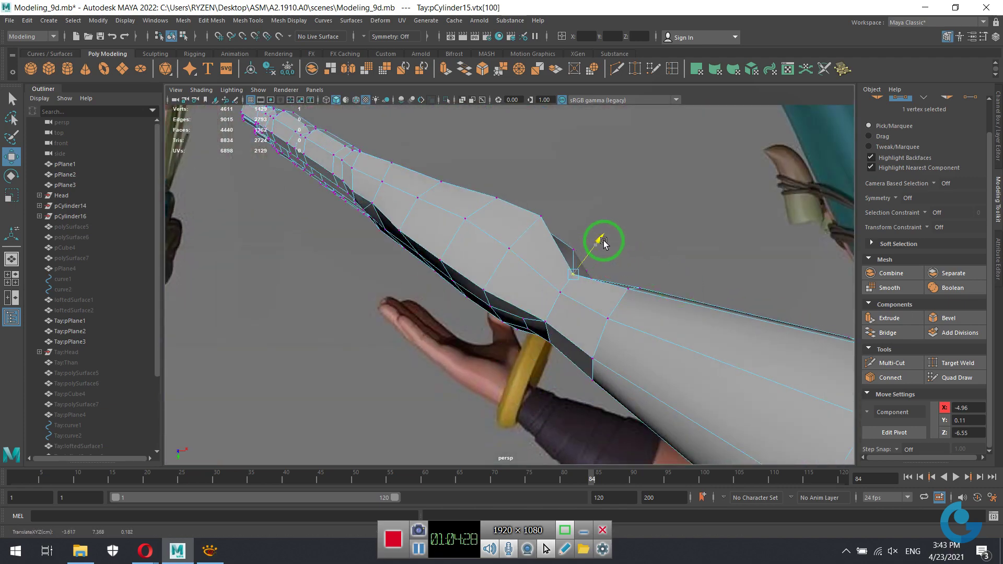
Lift and pull down wrist vertices to smooth the hand-arm join.
{"action": "mouse_move", "coordinate": [670, 287]}
{"action": "left_mouse_down", "text": "alt"}
{"action": "mouse_move", "coordinate": [636, 338]}
{"action": "mouse_move", "coordinate": [512, 343]}
{"action": "left_mouse_up", "text": "alt"}
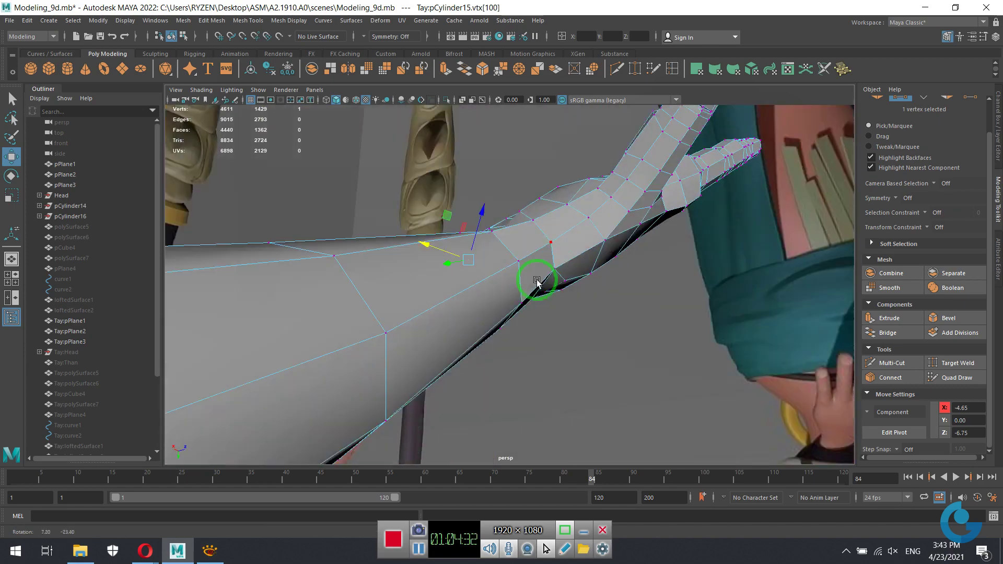
{"action": "mouse_move", "coordinate": [533, 278]}
{"action": "left_mouse_down", "text": "alt"}
{"action": "mouse_move", "coordinate": [491, 264]}
{"action": "mouse_move", "coordinate": [470, 271]}
{"action": "mouse_move", "coordinate": [493, 291]}
{"action": "mouse_move", "coordinate": [511, 294]}
{"action": "mouse_move", "coordinate": [410, 262]}
{"action": "mouse_move", "coordinate": [317, 210]}
{"action": "mouse_move", "coordinate": [453, 336]}
{"action": "mouse_move", "coordinate": [504, 298]}
{"action": "mouse_move", "coordinate": [569, 284]}
{"action": "mouse_move", "coordinate": [559, 269]}
{"action": "left_mouse_up", "text": "alt"}
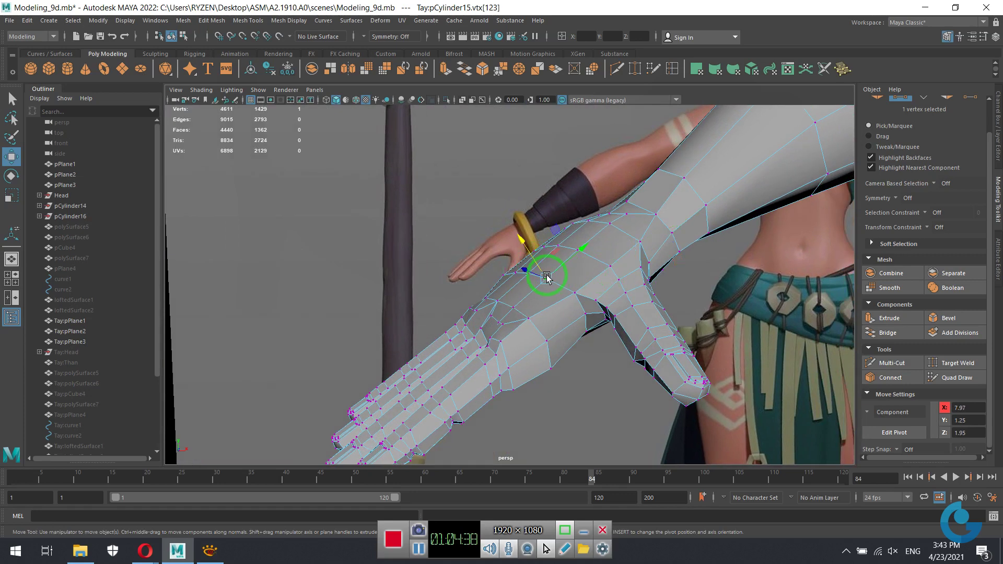
{"action": "mouse_move", "coordinate": [577, 249]}
{"action": "left_mouse_down"}
{"action": "mouse_move", "coordinate": [567, 222]}
{"action": "mouse_move", "coordinate": [598, 179]}
{"action": "mouse_move", "coordinate": [600, 251]}
{"action": "mouse_move", "coordinate": [581, 255]}
{"action": "mouse_move", "coordinate": [579, 218]}
{"action": "left_mouse_up"}
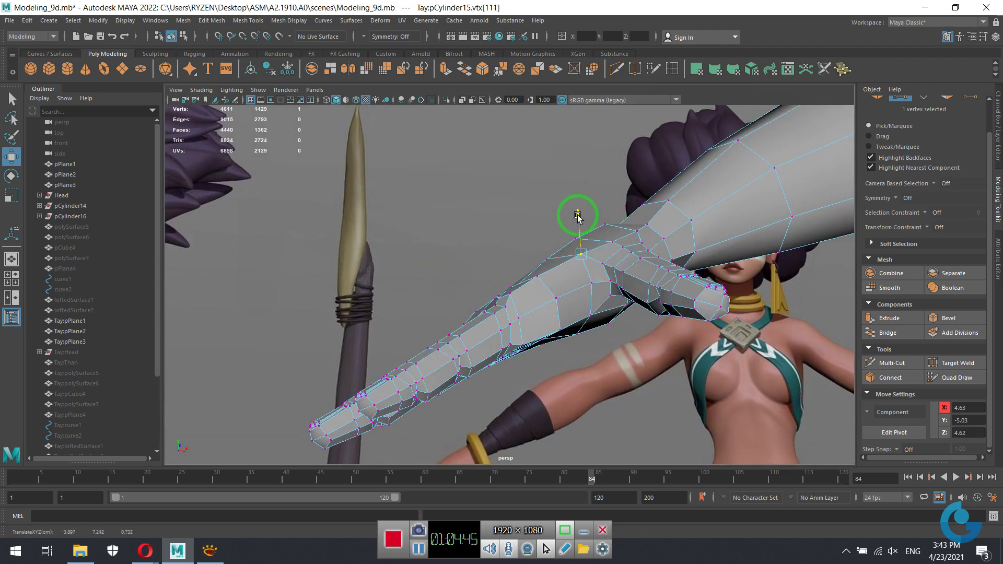
{"action": "left_click", "coordinate": [633, 250]}
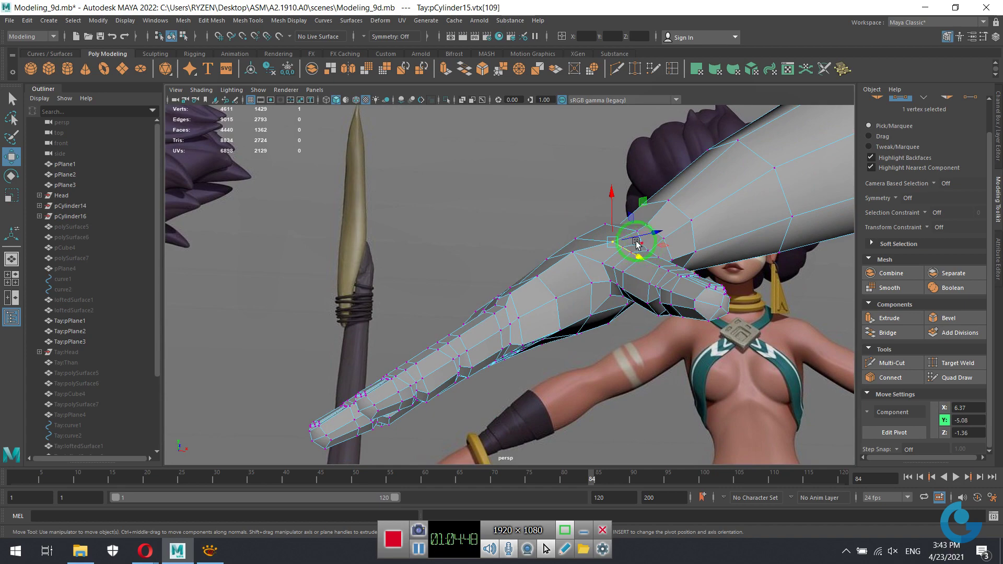
{"action": "mouse_move", "coordinate": [637, 243]}
{"action": "left_mouse_down"}
{"action": "mouse_move", "coordinate": [622, 291]}
{"action": "mouse_move", "coordinate": [634, 278]}
{"action": "mouse_move", "coordinate": [609, 287]}
{"action": "mouse_move", "coordinate": [647, 302]}
{"action": "mouse_move", "coordinate": [656, 287]}
{"action": "left_mouse_up"}
Inspect the smoothed fingertips, nails, thumb and palm, then reselect the hand mesh.
{"action": "key", "text": "3"}
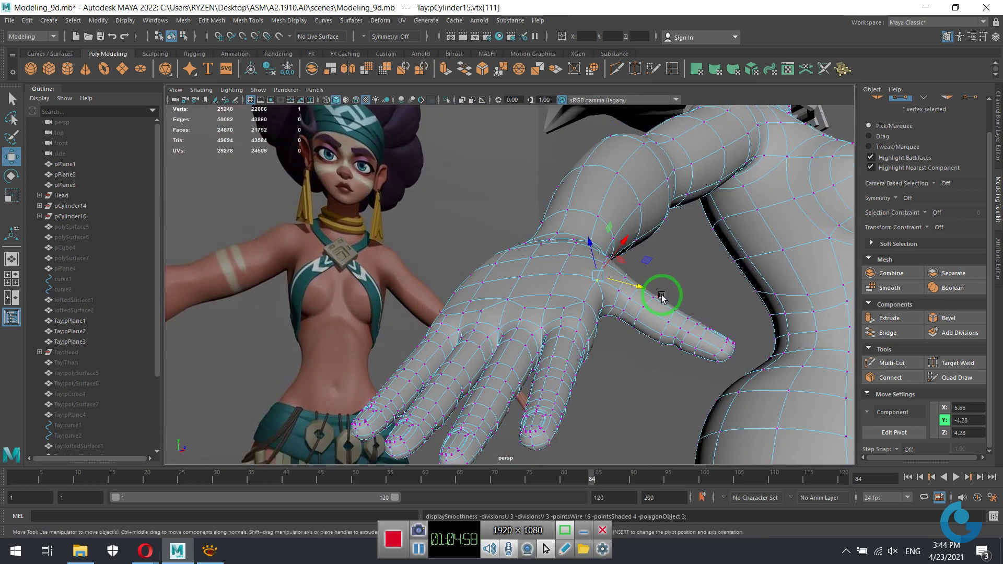
{"action": "mouse_move", "coordinate": [573, 345]}
{"action": "left_mouse_down", "text": "alt"}
{"action": "mouse_move", "coordinate": [578, 414]}
{"action": "mouse_move", "coordinate": [601, 392]}
{"action": "mouse_move", "coordinate": [594, 354]}
{"action": "mouse_move", "coordinate": [584, 407]}
{"action": "mouse_move", "coordinate": [519, 242]}
{"action": "mouse_move", "coordinate": [497, 246]}
{"action": "left_mouse_up", "text": "alt"}
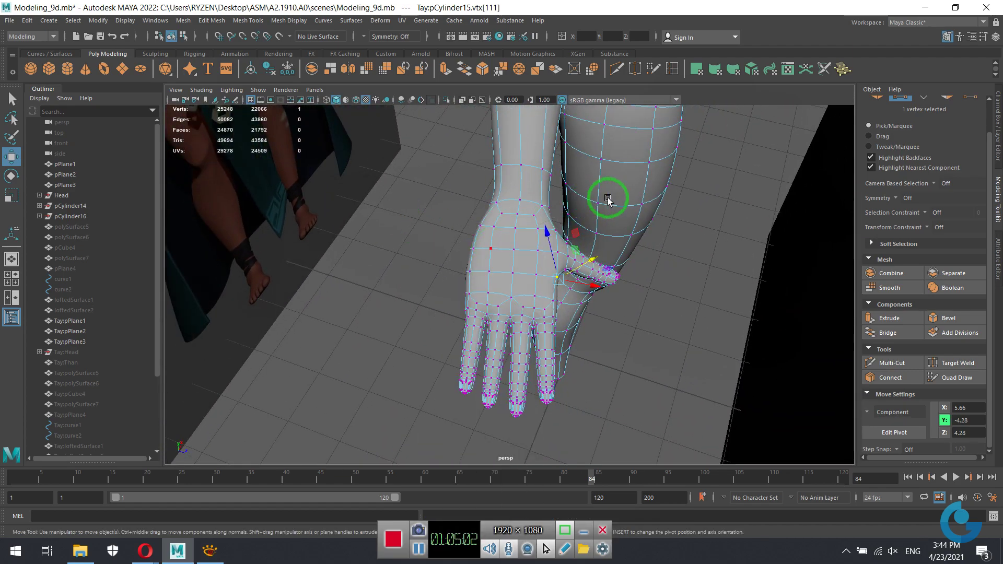
{"action": "left_click", "coordinate": [710, 313]}
{"action": "mouse_move", "coordinate": [710, 314]}
{"action": "right_mouse_down", "text": "alt"}
{"action": "mouse_move", "coordinate": [616, 331]}
{"action": "mouse_move", "coordinate": [571, 302]}
{"action": "mouse_move", "coordinate": [946, 413]}
{"action": "right_mouse_up", "text": "alt"}
{"action": "middle_click_drag", "start_coordinate": [946, 413], "coordinate": [661, 190], "text": "alt"}
{"action": "mouse_move", "coordinate": [661, 190]}
{"action": "left_mouse_down", "text": "alt"}
{"action": "mouse_move", "coordinate": [587, 282]}
{"action": "mouse_move", "coordinate": [492, 315]}
{"action": "left_mouse_up", "text": "alt"}
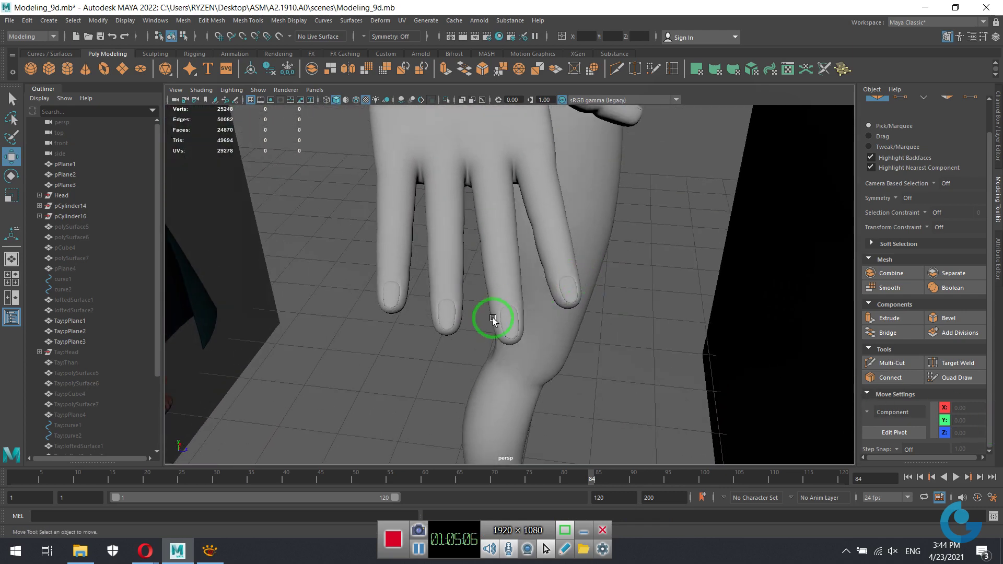
{"action": "right_click_drag", "start_coordinate": [493, 316], "coordinate": [671, 345], "text": "alt"}
{"action": "mouse_move", "coordinate": [671, 345]}
{"action": "left_mouse_down", "text": "alt"}
{"action": "mouse_move", "coordinate": [502, 331]}
{"action": "mouse_move", "coordinate": [571, 336]}
{"action": "mouse_move", "coordinate": [560, 292]}
{"action": "mouse_move", "coordinate": [596, 251]}
{"action": "mouse_move", "coordinate": [520, 296]}
{"action": "mouse_move", "coordinate": [574, 319]}
{"action": "mouse_move", "coordinate": [560, 341]}
{"action": "mouse_move", "coordinate": [644, 329]}
{"action": "left_mouse_up", "text": "alt"}
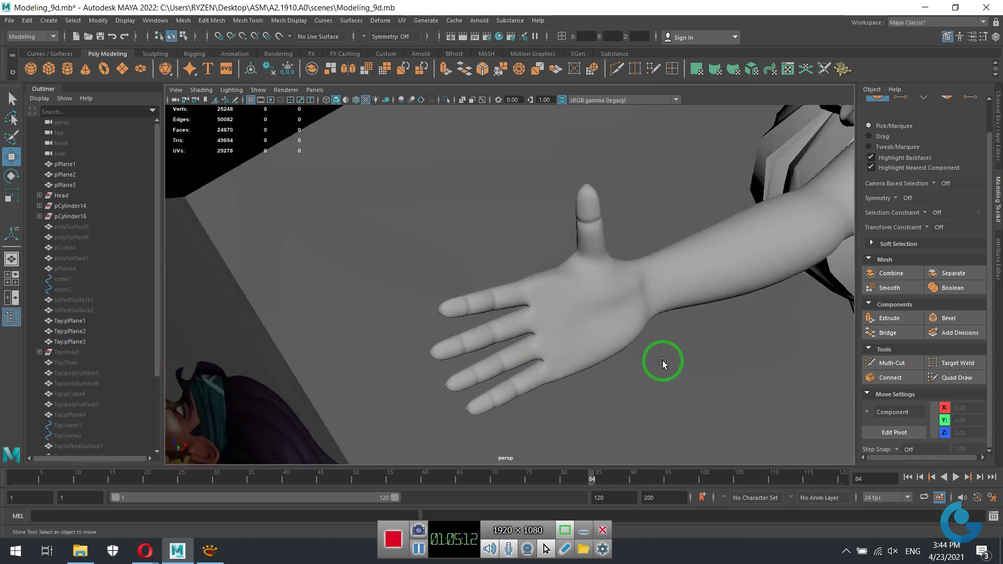
{"action": "mouse_move", "coordinate": [663, 362]}
{"action": "left_mouse_down", "text": "alt"}
{"action": "mouse_move", "coordinate": [688, 298]}
{"action": "mouse_move", "coordinate": [593, 331]}
{"action": "mouse_move", "coordinate": [575, 285]}
{"action": "left_mouse_up", "text": "alt"}
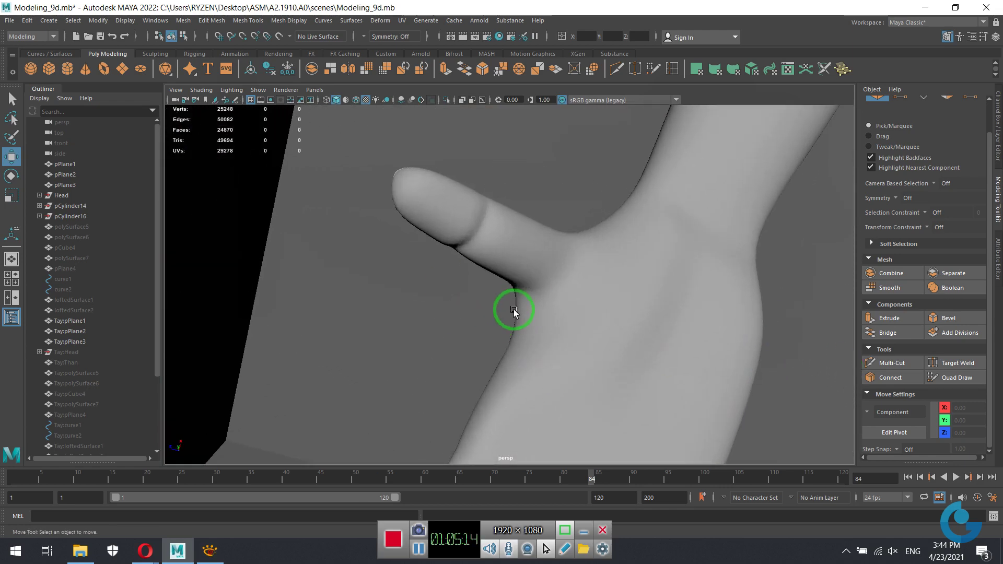
{"action": "left_click", "coordinate": [581, 345]}
Return to low-poly display and pull down vertices at the thumb base.
{"action": "key", "text": "1"}
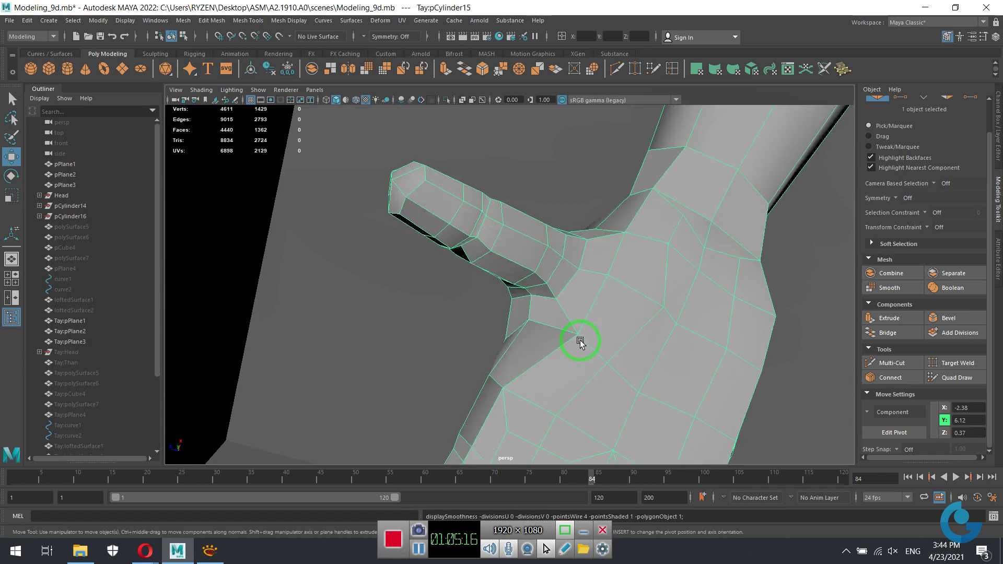
{"action": "mouse_move", "coordinate": [558, 331]}
{"action": "left_mouse_down", "text": "alt"}
{"action": "mouse_move", "coordinate": [571, 385]}
{"action": "mouse_move", "coordinate": [654, 330]}
{"action": "mouse_move", "coordinate": [582, 291]}
{"action": "mouse_move", "coordinate": [685, 329]}
{"action": "mouse_move", "coordinate": [587, 287]}
{"action": "mouse_move", "coordinate": [554, 347]}
{"action": "left_mouse_up", "text": "alt"}
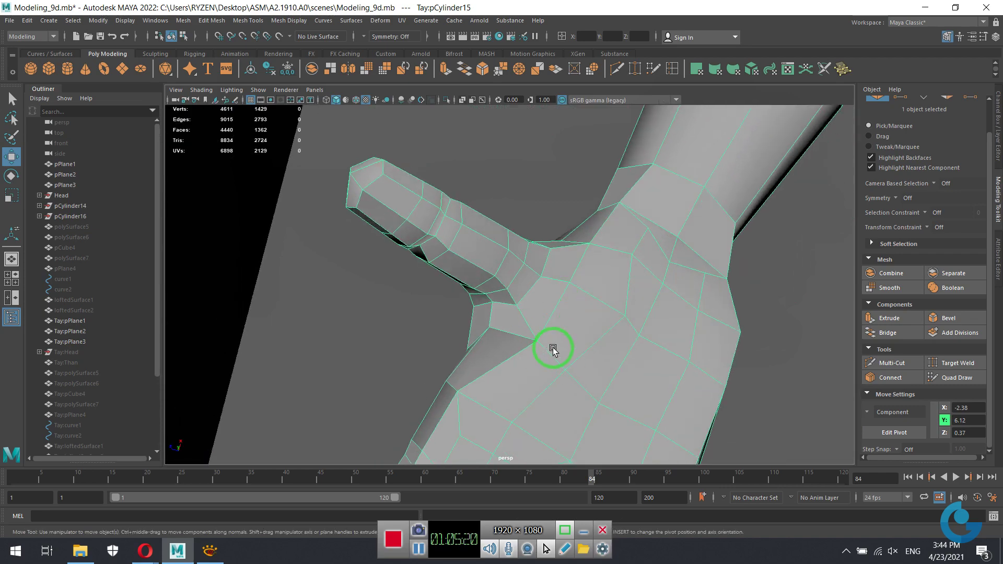
{"action": "mouse_move", "coordinate": [554, 266]}
{"action": "right_mouse_down"}
{"action": "mouse_move", "coordinate": [522, 290]}
{"action": "mouse_move", "coordinate": [503, 269]}
{"action": "right_mouse_up"}
{"action": "left_click", "coordinate": [531, 339]}
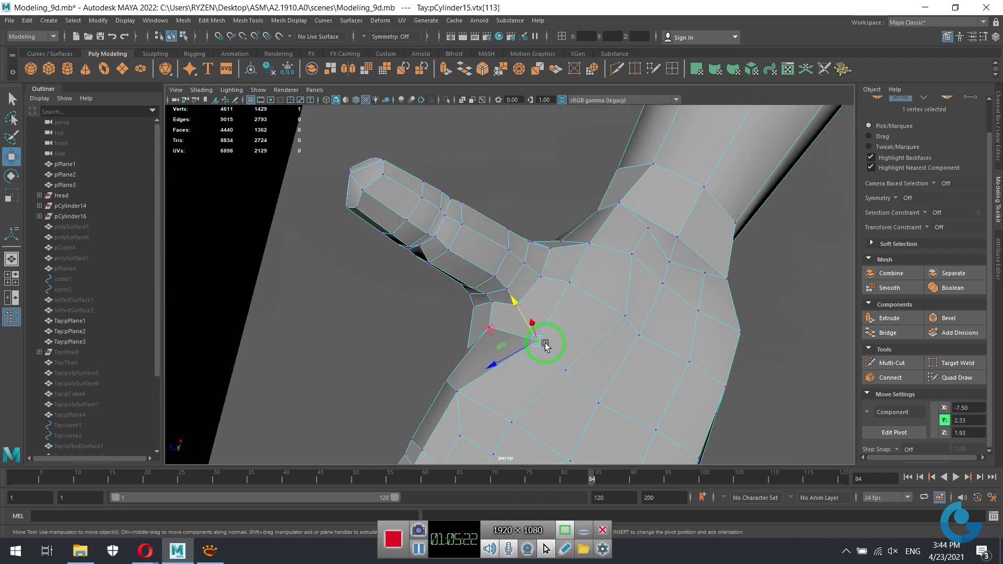
{"action": "mouse_move", "coordinate": [527, 339]}
{"action": "left_mouse_down", "text": "alt"}
{"action": "mouse_move", "coordinate": [642, 415]}
{"action": "mouse_move", "coordinate": [531, 234]}
{"action": "mouse_move", "coordinate": [624, 328]}
{"action": "mouse_move", "coordinate": [604, 314]}
{"action": "left_mouse_up", "text": "alt"}
{"action": "left_click", "coordinate": [544, 336]}
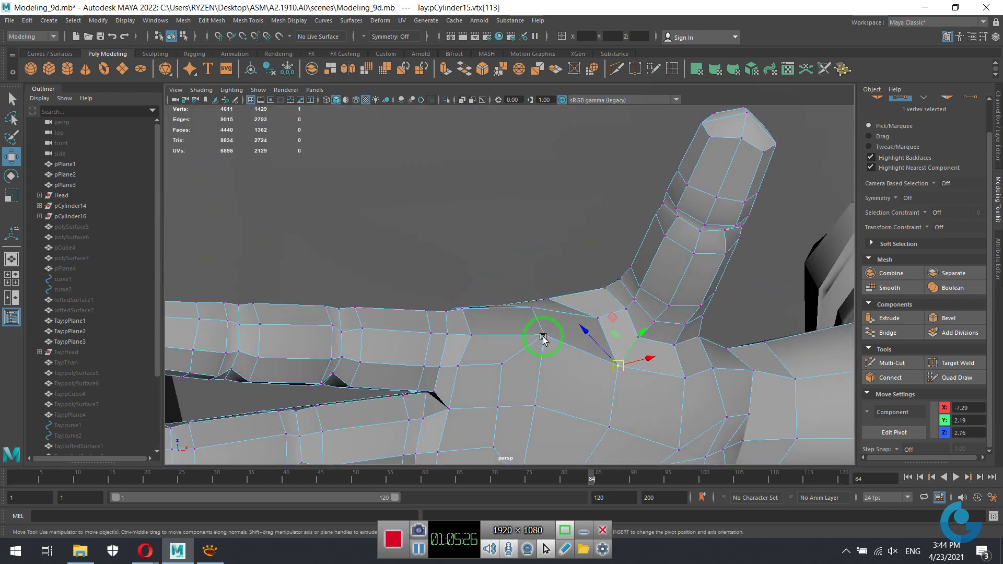
{"action": "left_click_drag", "start_coordinate": [544, 337], "coordinate": [542, 359]}
{"action": "left_click", "coordinate": [532, 308]}
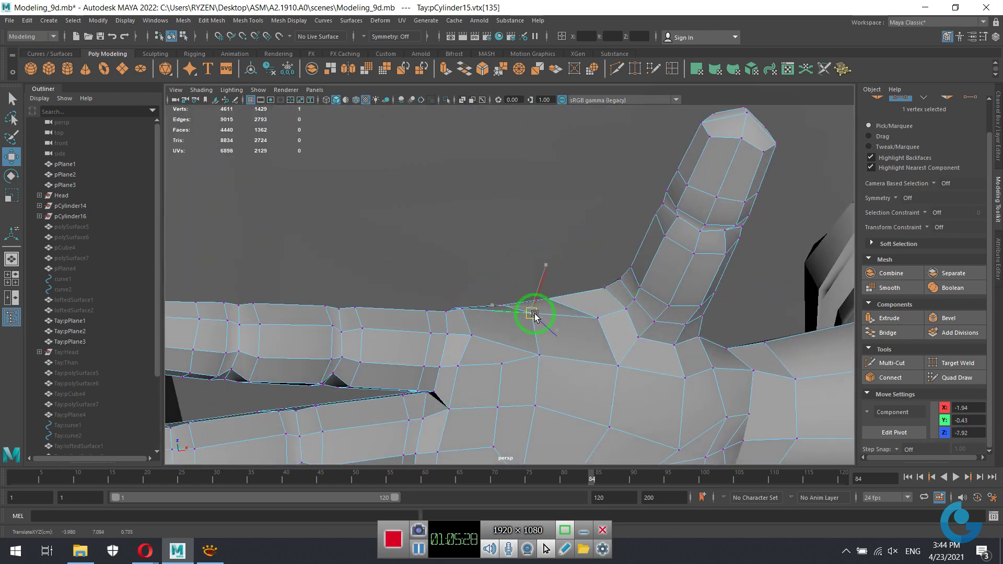
Adjust the thumb crease vertices and even out the arm surface.
{"action": "mouse_move", "coordinate": [533, 312]}
{"action": "left_mouse_down", "text": "alt"}
{"action": "mouse_move", "coordinate": [669, 393]}
{"action": "mouse_move", "coordinate": [683, 437]}
{"action": "mouse_move", "coordinate": [651, 369]}
{"action": "mouse_move", "coordinate": [566, 351]}
{"action": "mouse_move", "coordinate": [607, 236]}
{"action": "mouse_move", "coordinate": [632, 271]}
{"action": "mouse_move", "coordinate": [587, 183]}
{"action": "left_mouse_up", "text": "alt"}
{"action": "left_click", "coordinate": [593, 179]}
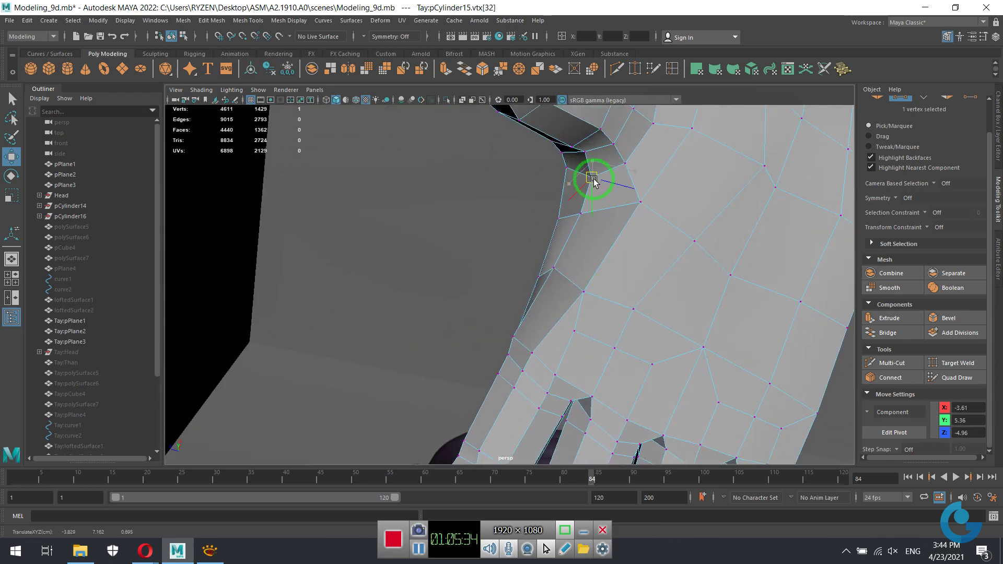
{"action": "left_click", "coordinate": [584, 151]}
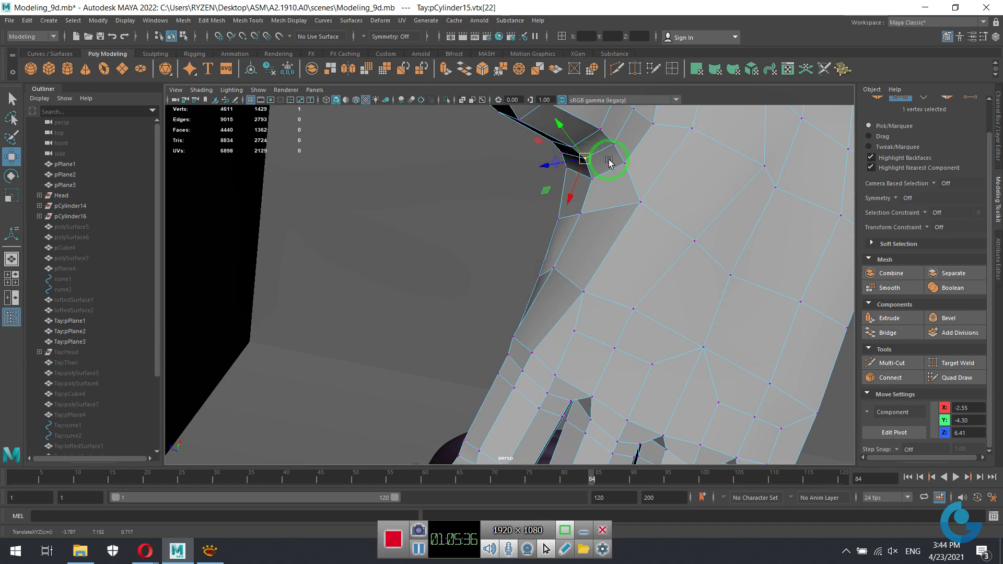
{"action": "mouse_move", "coordinate": [609, 162]}
{"action": "left_mouse_down", "text": "alt"}
{"action": "mouse_move", "coordinate": [654, 237]}
{"action": "mouse_move", "coordinate": [725, 264]}
{"action": "mouse_move", "coordinate": [571, 231]}
{"action": "left_mouse_up", "text": "alt"}
{"action": "left_click", "coordinate": [522, 264]}
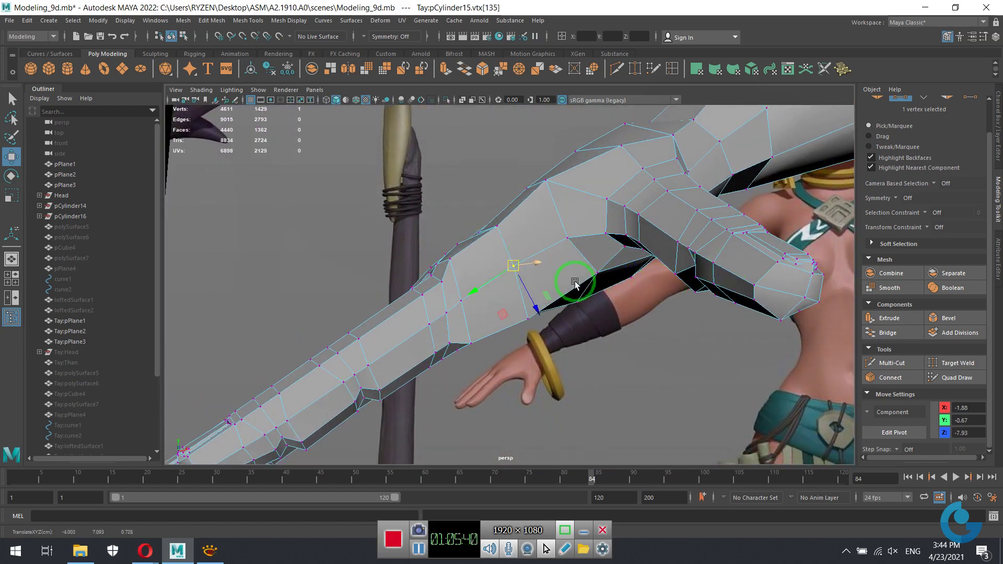
{"action": "mouse_move", "coordinate": [574, 283]}
{"action": "left_mouse_down", "text": "alt"}
{"action": "mouse_move", "coordinate": [667, 274]}
{"action": "mouse_move", "coordinate": [629, 318]}
{"action": "left_mouse_up", "text": "alt"}
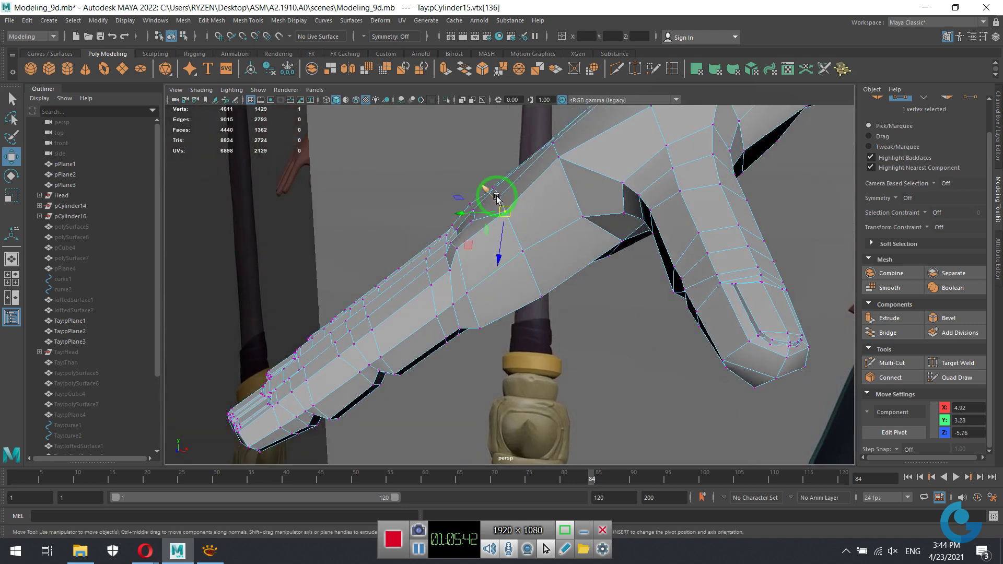
{"action": "mouse_move", "coordinate": [497, 198]}
{"action": "left_mouse_down"}
{"action": "mouse_move", "coordinate": [567, 259]}
{"action": "mouse_move", "coordinate": [477, 274]}
{"action": "mouse_move", "coordinate": [627, 325]}
{"action": "mouse_move", "coordinate": [594, 172]}
{"action": "mouse_move", "coordinate": [654, 278]}
{"action": "left_mouse_up"}
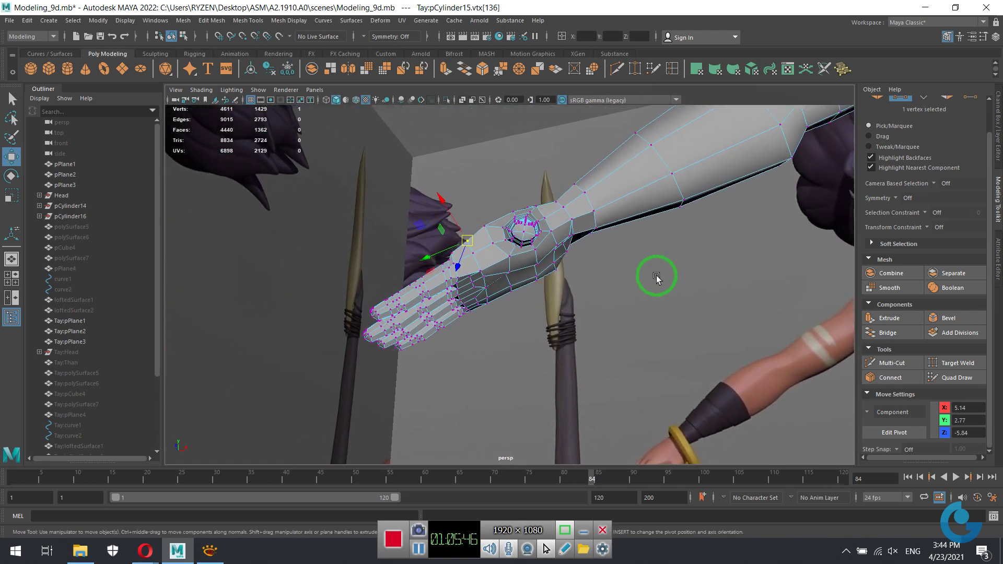
Show the half body smoothed in object mode and view the hand, face and body.
{"action": "key", "text": "3"}
{"action": "right_click", "coordinate": [578, 256]}
{"action": "left_click", "coordinate": [658, 221]}
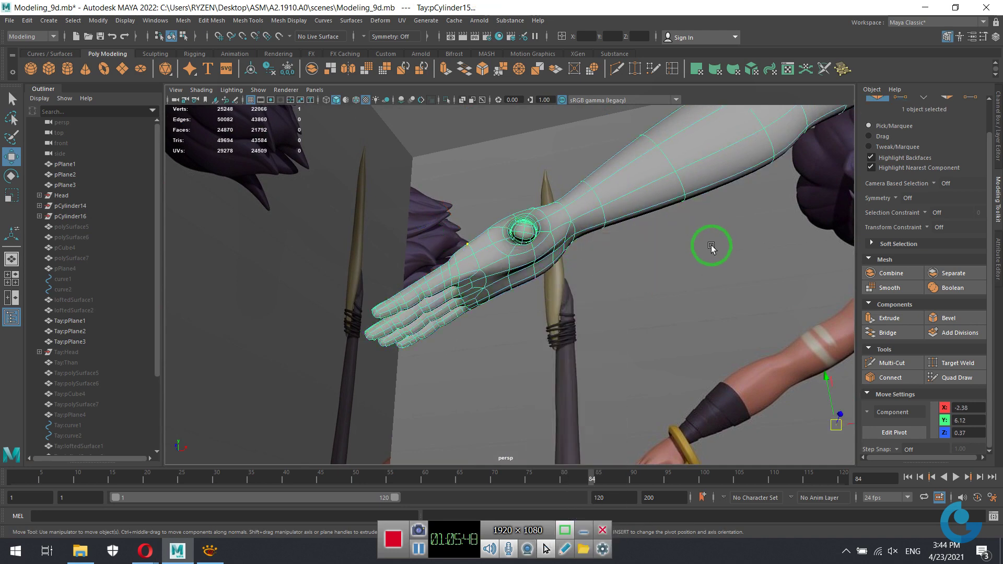
{"action": "mouse_move", "coordinate": [713, 242]}
{"action": "left_mouse_down", "text": "alt"}
{"action": "mouse_move", "coordinate": [625, 220]}
{"action": "mouse_move", "coordinate": [660, 182]}
{"action": "mouse_move", "coordinate": [551, 305]}
{"action": "mouse_move", "coordinate": [578, 318]}
{"action": "mouse_move", "coordinate": [625, 374]}
{"action": "mouse_move", "coordinate": [618, 481]}
{"action": "mouse_move", "coordinate": [753, 349]}
{"action": "mouse_move", "coordinate": [587, 336]}
{"action": "mouse_move", "coordinate": [668, 321]}
{"action": "left_mouse_up", "text": "alt"}
{"action": "right_click_drag", "start_coordinate": [668, 320], "coordinate": [496, 295], "text": "alt"}
{"action": "mouse_move", "coordinate": [496, 296]}
{"action": "left_mouse_down", "text": "alt"}
{"action": "mouse_move", "coordinate": [540, 253]}
{"action": "mouse_move", "coordinate": [470, 94]}
{"action": "mouse_move", "coordinate": [478, 231]}
{"action": "mouse_move", "coordinate": [477, 198]}
{"action": "mouse_move", "coordinate": [609, 278]}
{"action": "mouse_move", "coordinate": [652, 282]}
{"action": "mouse_move", "coordinate": [540, 312]}
{"action": "left_mouse_up", "text": "alt"}
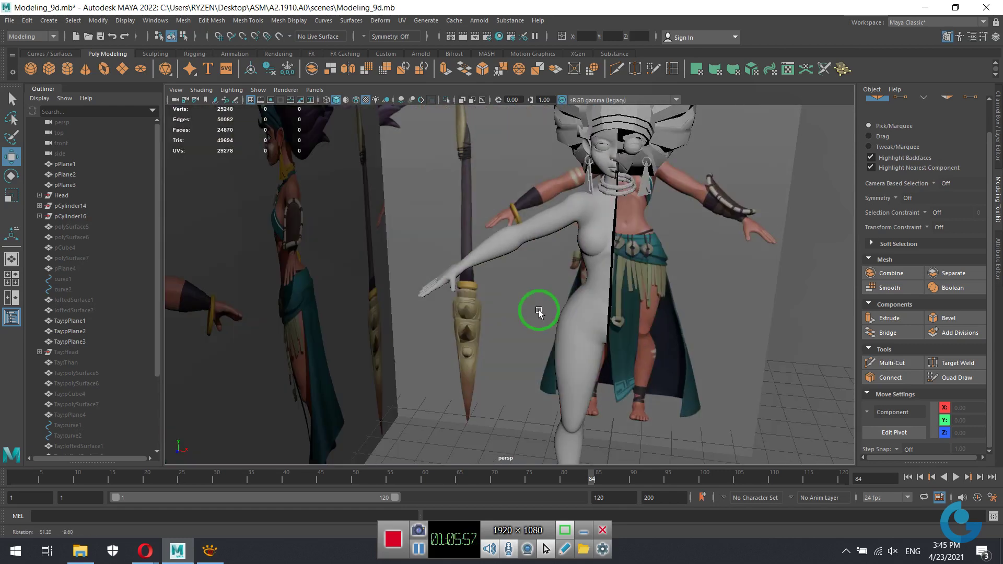
Snap the half-body's pivot to the centre line at X=0.
{"action": "left_click", "coordinate": [579, 311]}
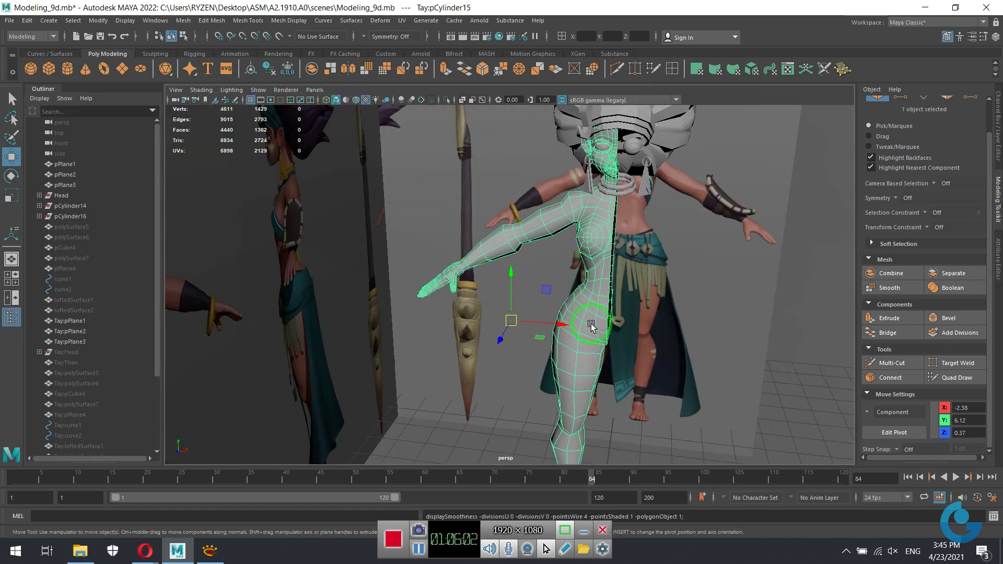
{"action": "mouse_move", "coordinate": [593, 325]}
{"action": "left_mouse_down", "text": "alt"}
{"action": "mouse_move", "coordinate": [538, 303]}
{"action": "mouse_move", "coordinate": [478, 326]}
{"action": "left_mouse_up", "text": "alt"}
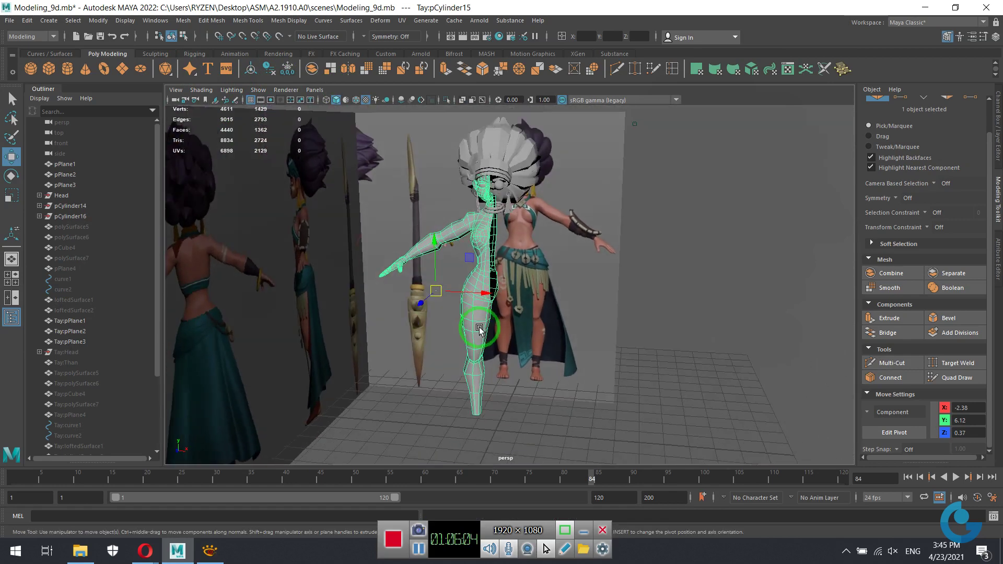
{"action": "key", "text": "d"}
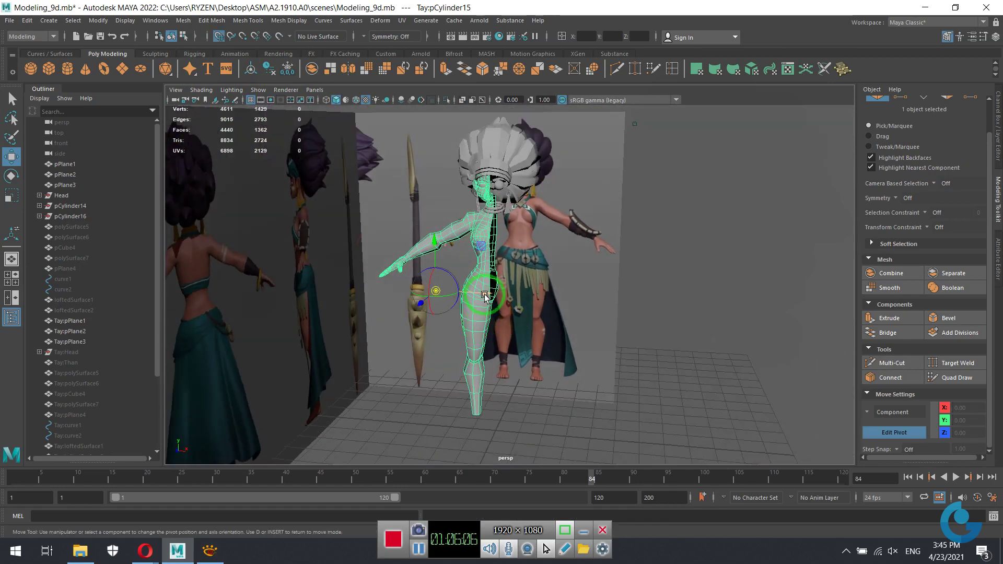
{"action": "key", "text": "d"}
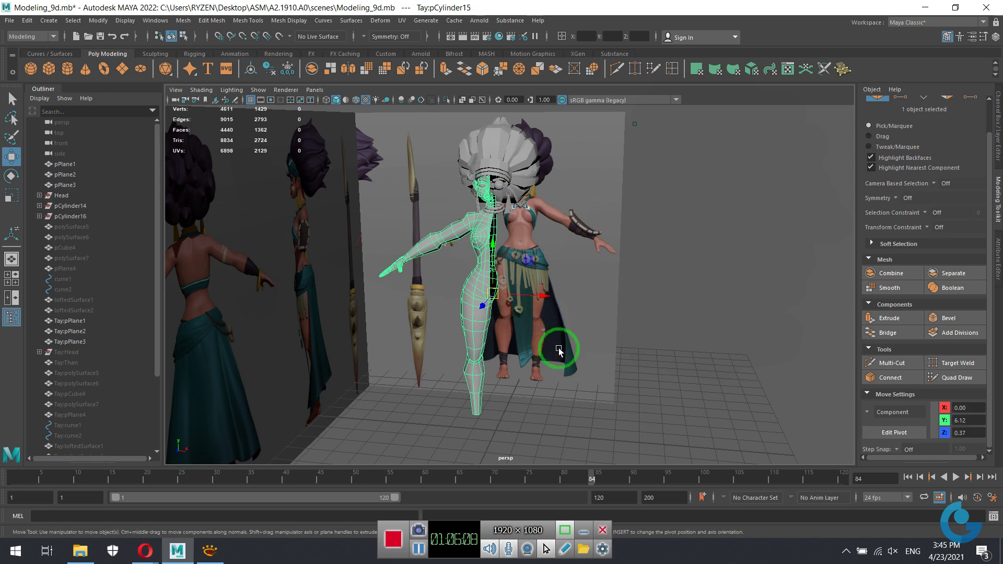
{"action": "left_click_drag", "start_coordinate": [560, 348], "coordinate": [657, 284], "text": "alt"}
{"action": "right_click_drag", "start_coordinate": [742, 238], "coordinate": [561, 297]}
{"action": "left_click_drag", "start_coordinate": [561, 296], "coordinate": [538, 298], "text": "alt"}
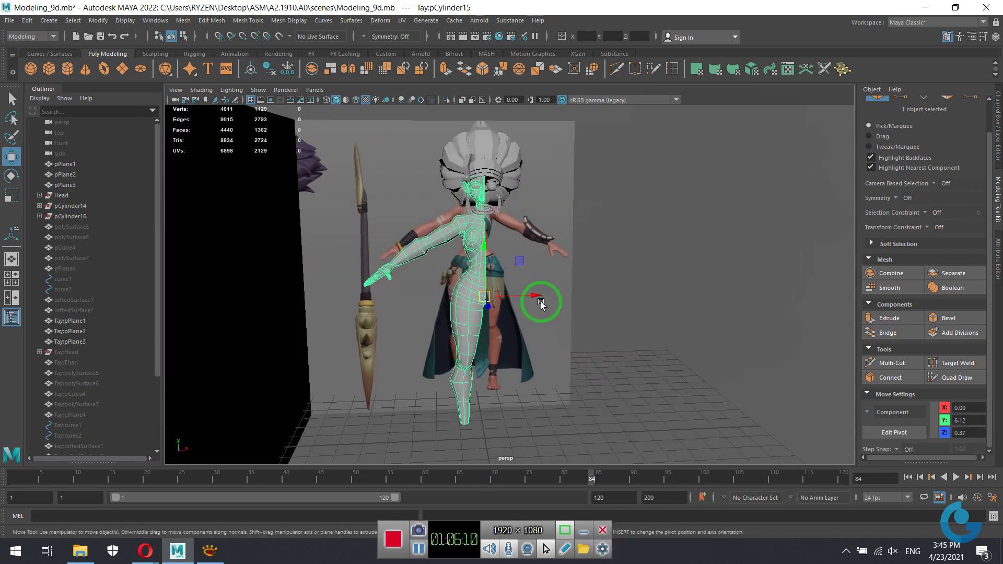
Mirror the half body with Duplicate Special using Scale X -1.
{"action": "left_click", "coordinate": [28, 21]}
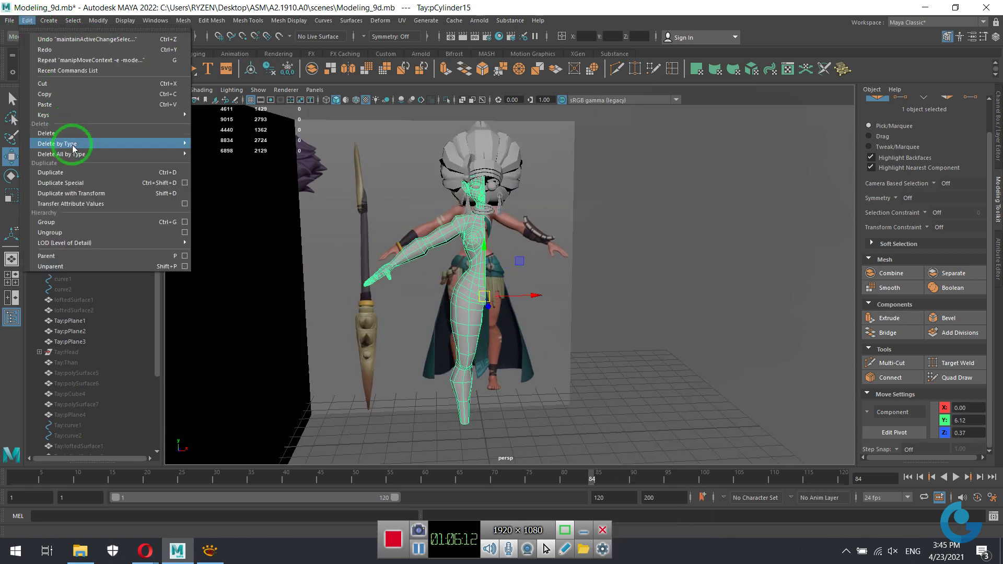
{"action": "left_click", "coordinate": [77, 185]}
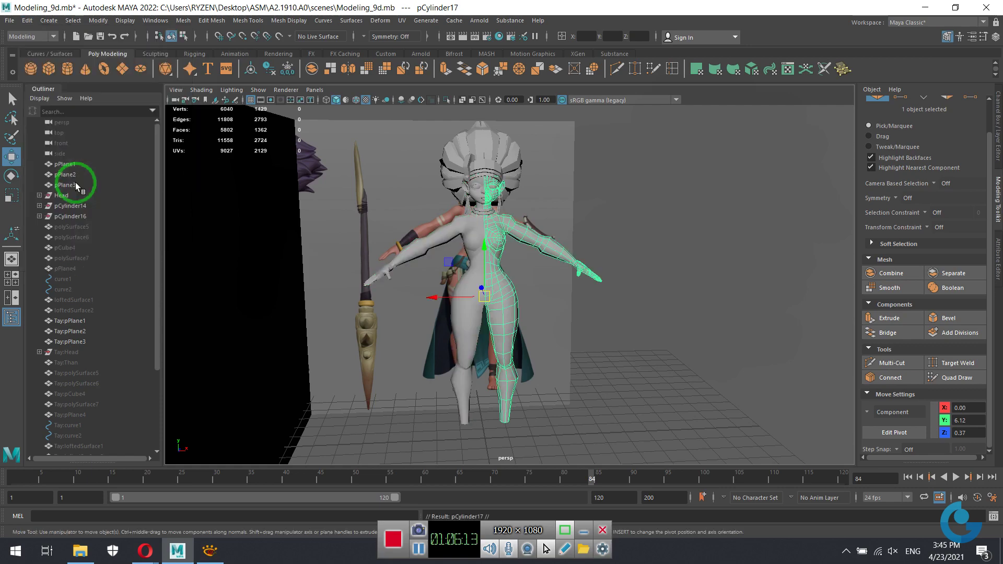
{"action": "left_click", "coordinate": [662, 261]}
{"action": "mouse_move", "coordinate": [582, 286]}
{"action": "left_mouse_down", "text": "alt"}
{"action": "mouse_move", "coordinate": [485, 287]}
{"action": "mouse_move", "coordinate": [701, 316]}
{"action": "mouse_move", "coordinate": [594, 298]}
{"action": "mouse_move", "coordinate": [587, 317]}
{"action": "mouse_move", "coordinate": [705, 273]}
{"action": "left_mouse_up", "text": "alt"}
{"action": "mouse_move", "coordinate": [706, 274]}
{"action": "right_mouse_down", "text": "alt"}
{"action": "mouse_move", "coordinate": [668, 265]}
{"action": "mouse_move", "coordinate": [637, 211]}
{"action": "right_mouse_up", "text": "alt"}
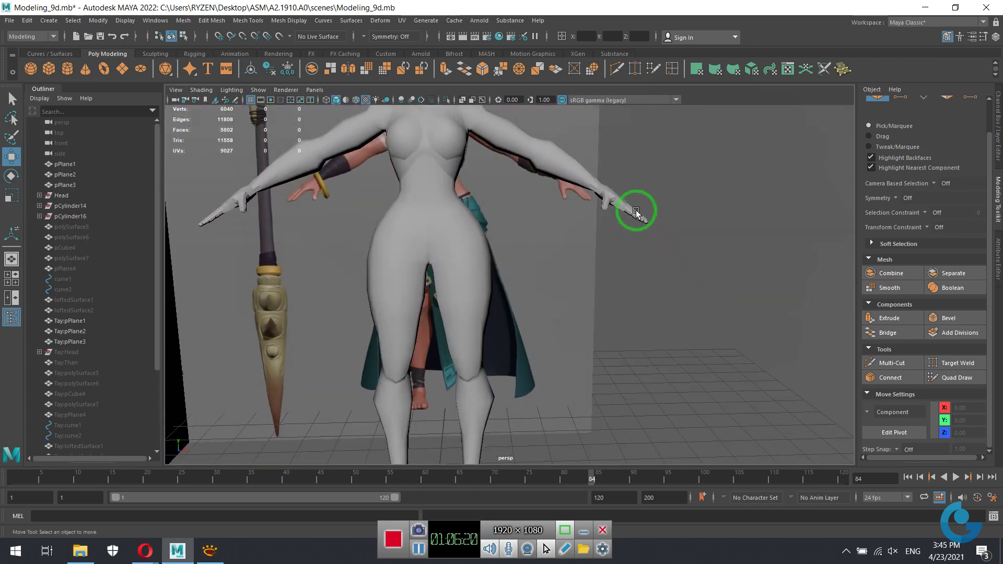
Orbit around the full figure to inspect the mirrored, symmetrical result.
{"action": "left_click", "coordinate": [637, 211]}
{"action": "left_click", "coordinate": [723, 231]}
{"action": "right_click_drag", "start_coordinate": [647, 312], "coordinate": [591, 313], "text": "alt"}
{"action": "mouse_move", "coordinate": [591, 313]}
{"action": "left_mouse_down", "text": "alt"}
{"action": "mouse_move", "coordinate": [466, 314]}
{"action": "mouse_move", "coordinate": [493, 327]}
{"action": "mouse_move", "coordinate": [556, 281]}
{"action": "left_mouse_up", "text": "alt"}
{"action": "right_click_drag", "start_coordinate": [555, 280], "coordinate": [509, 277], "text": "alt"}
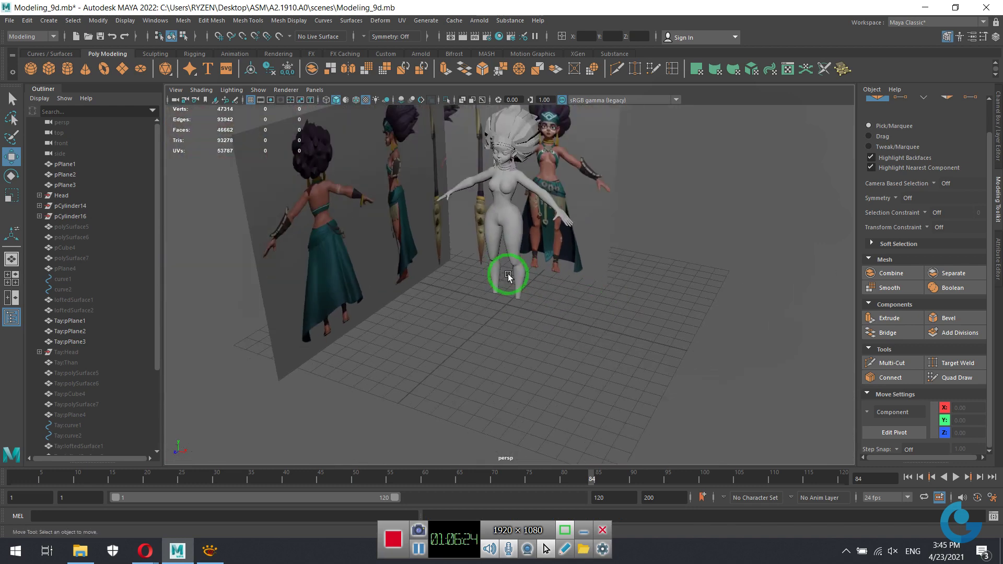